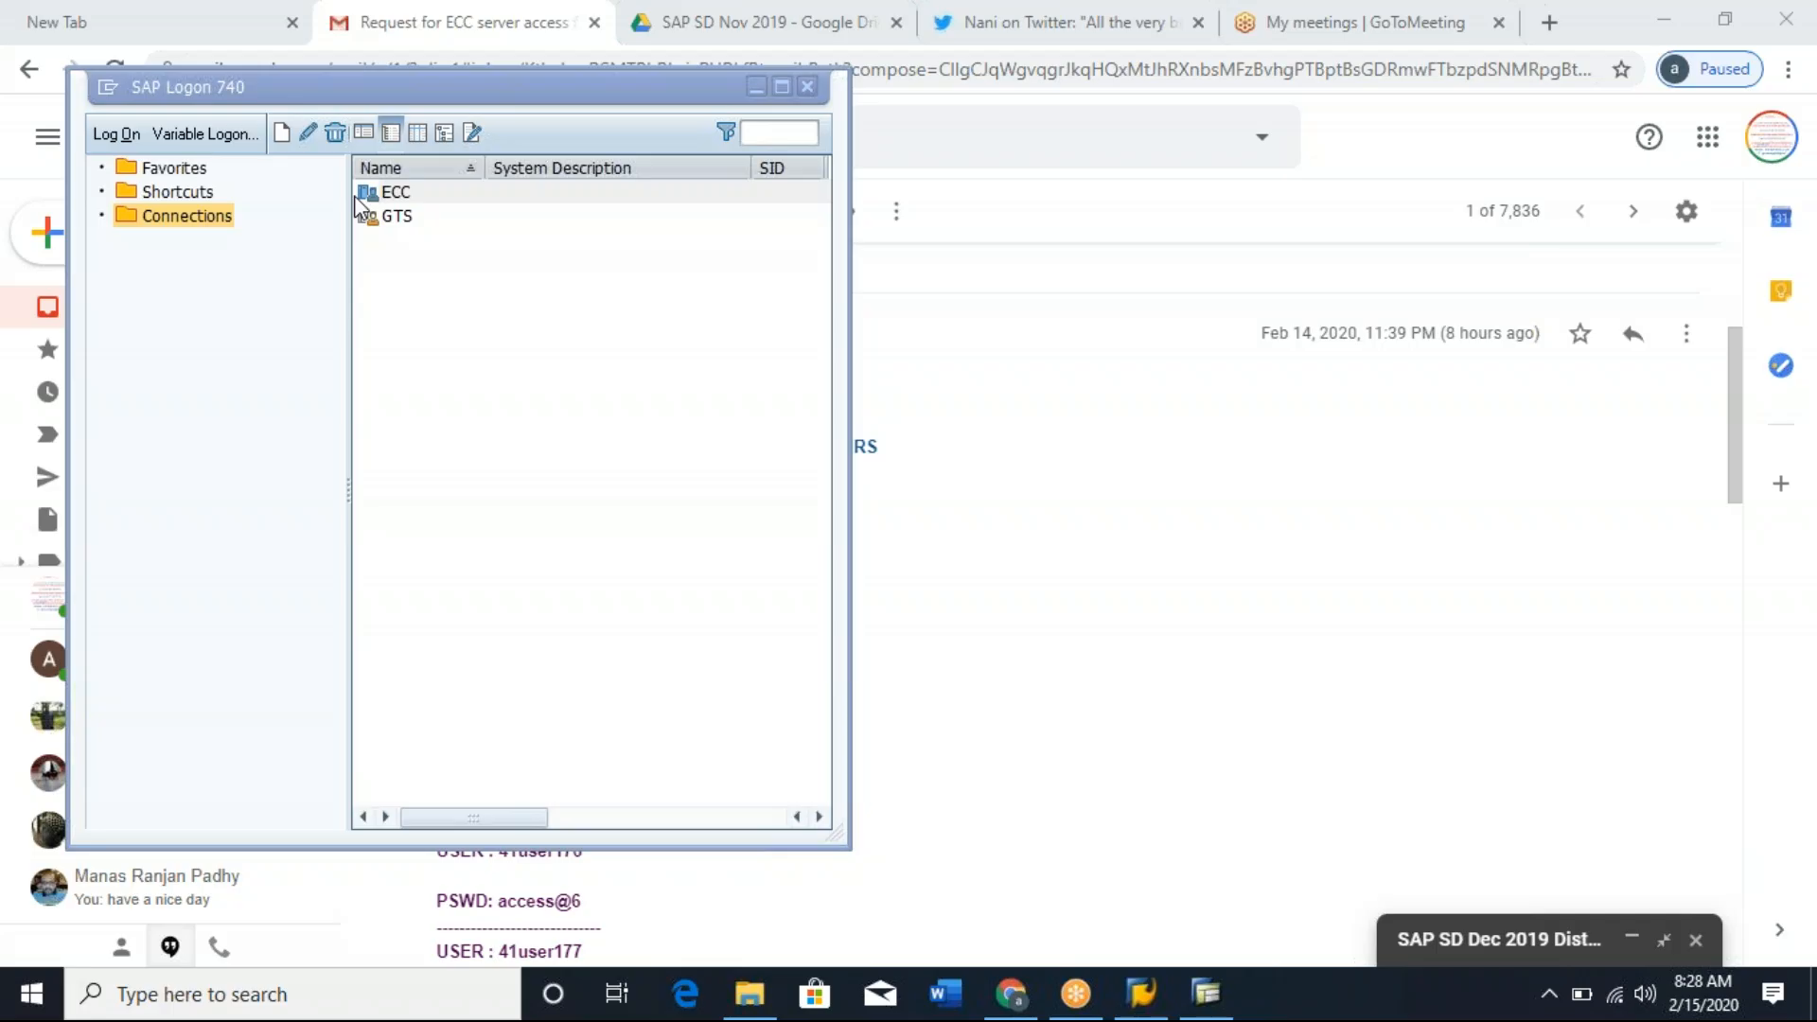
pyautogui.click(526, 294)
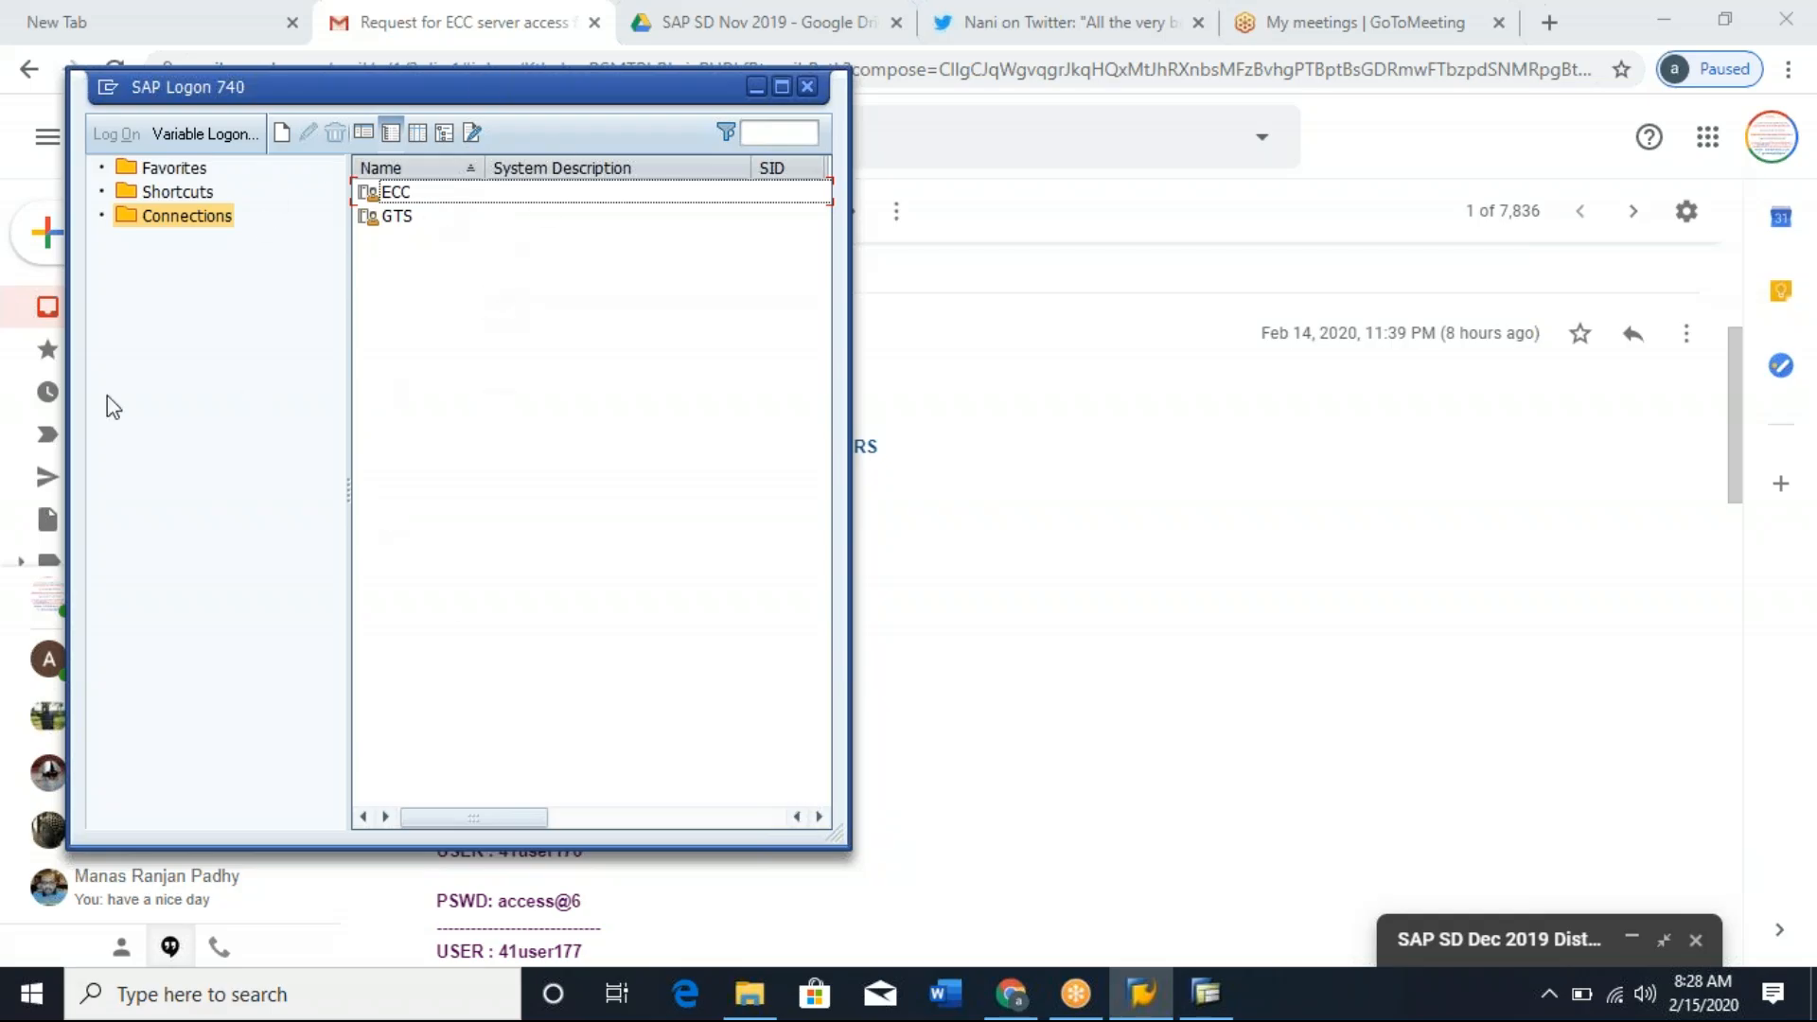
pyautogui.click(427, 199)
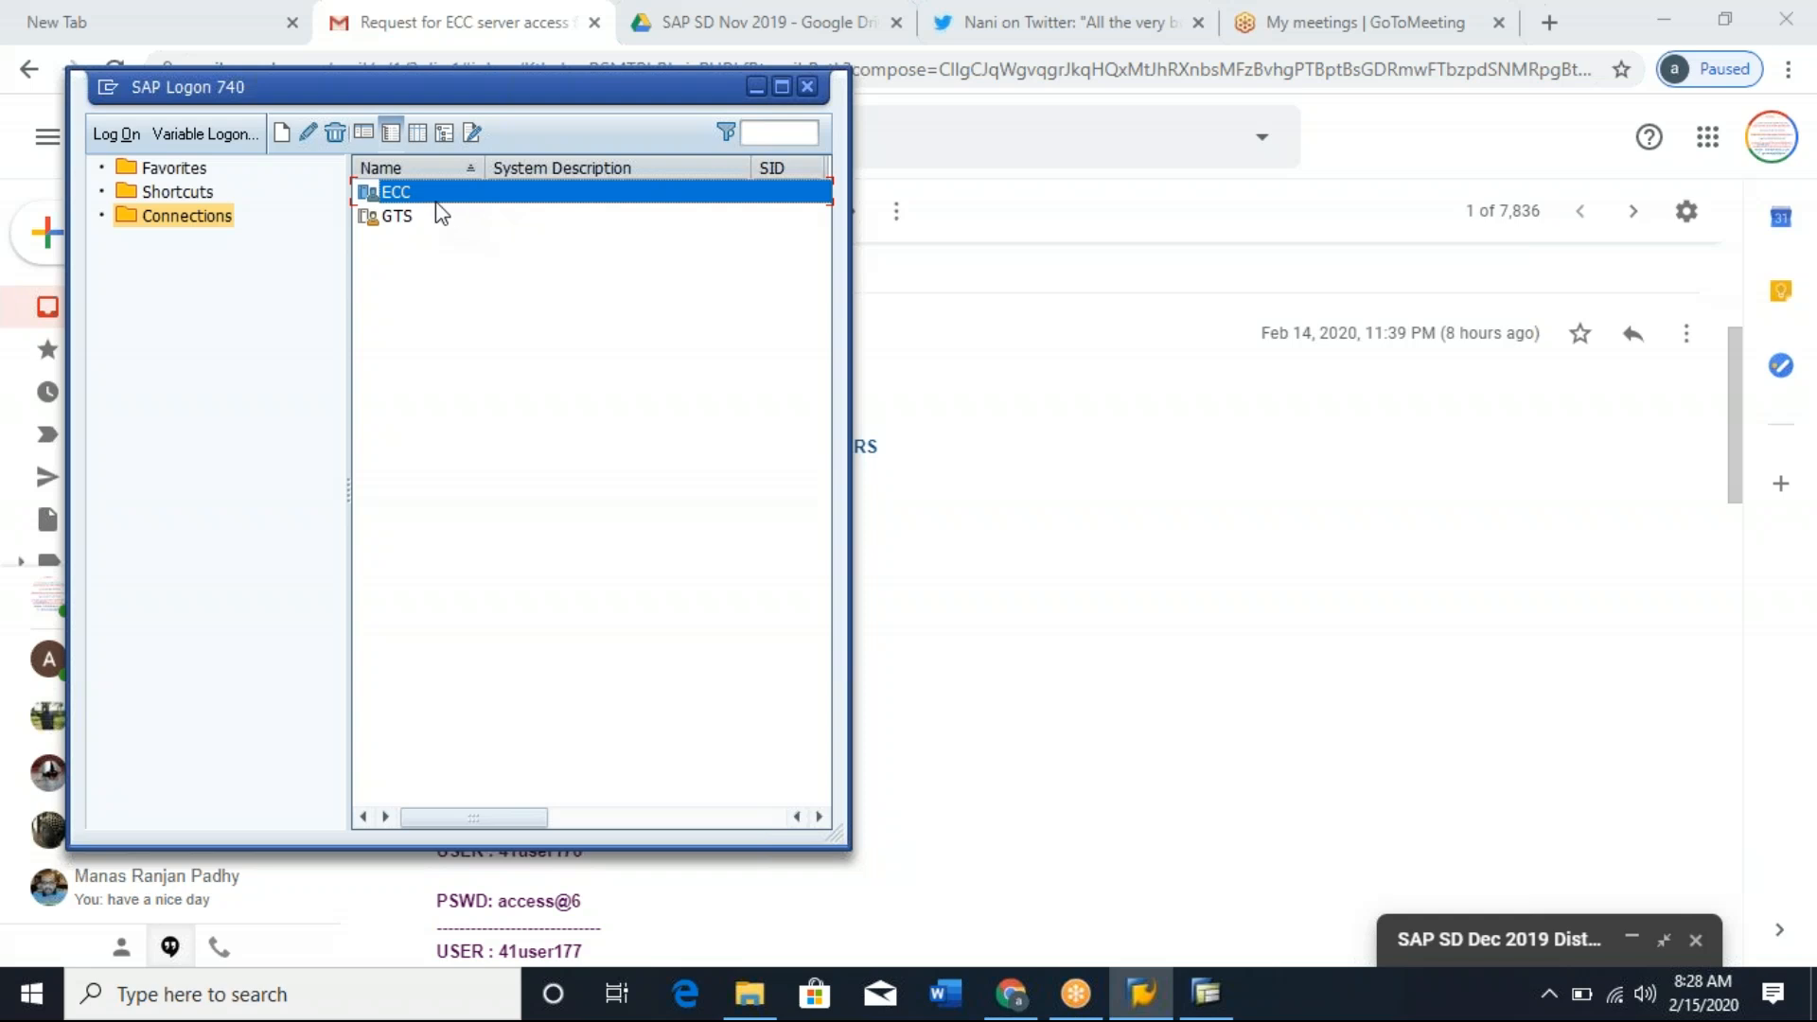
pyautogui.click(453, 227)
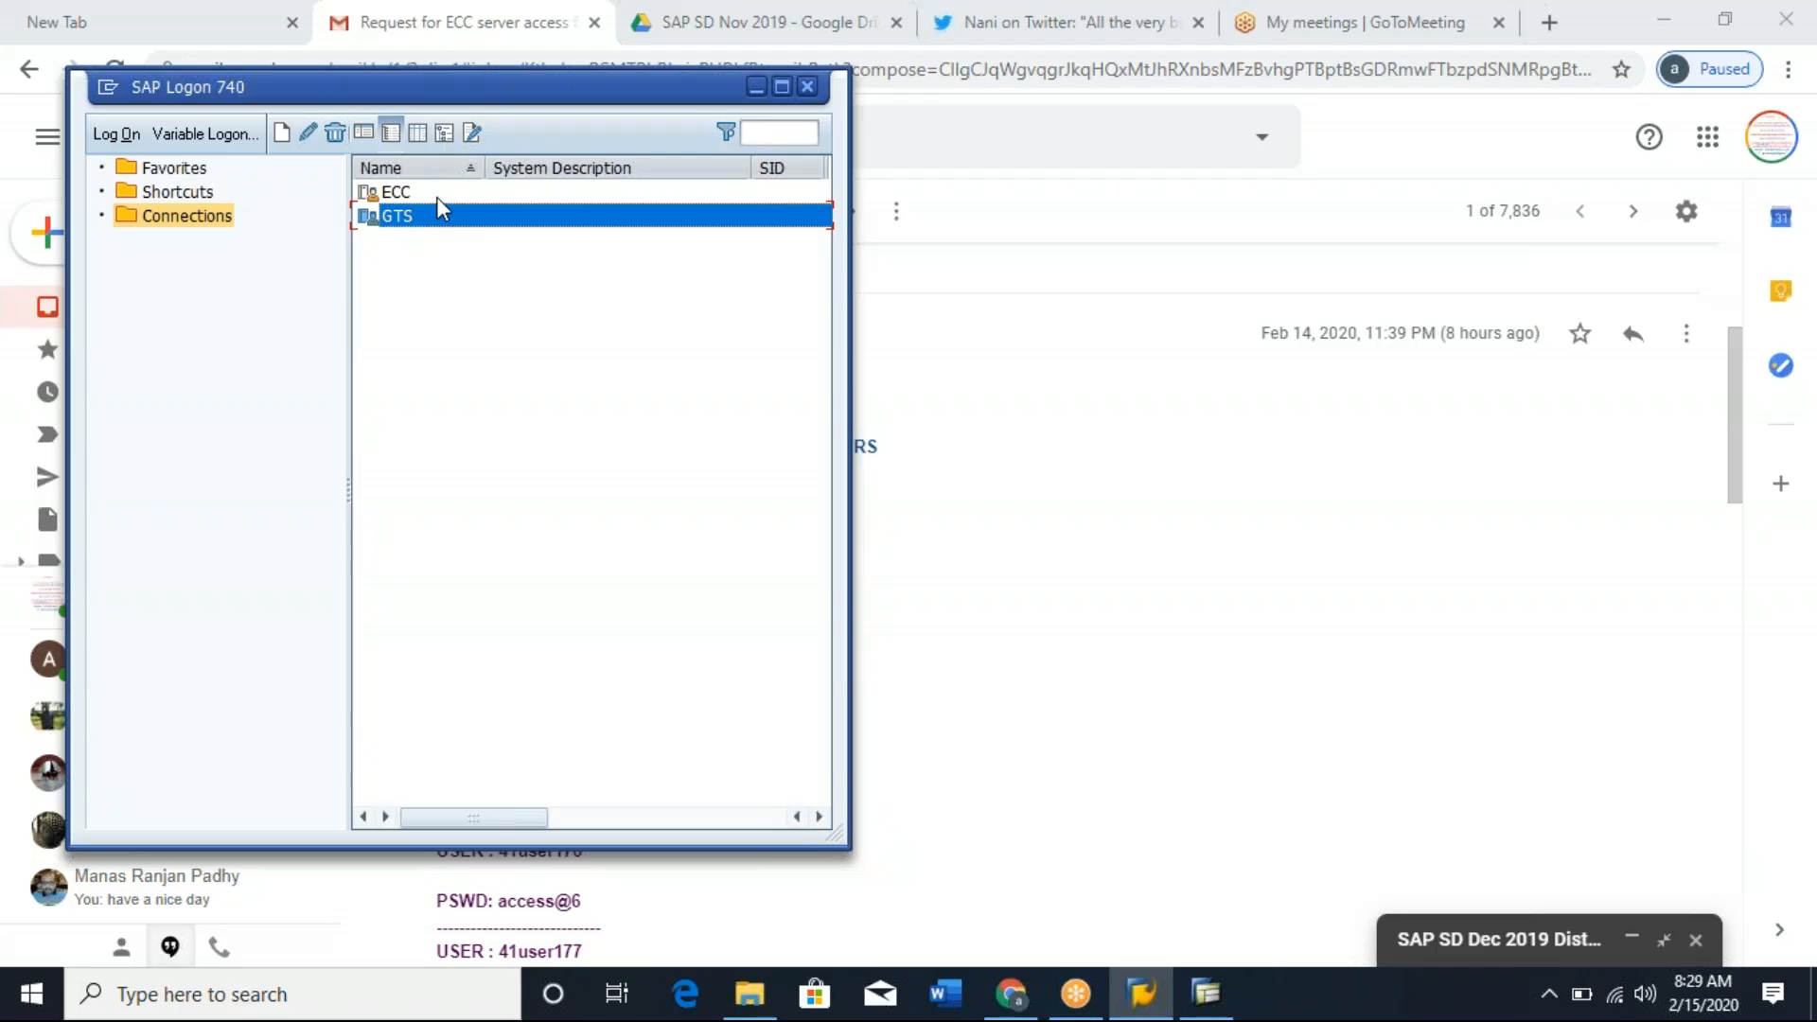
pyautogui.click(437, 197)
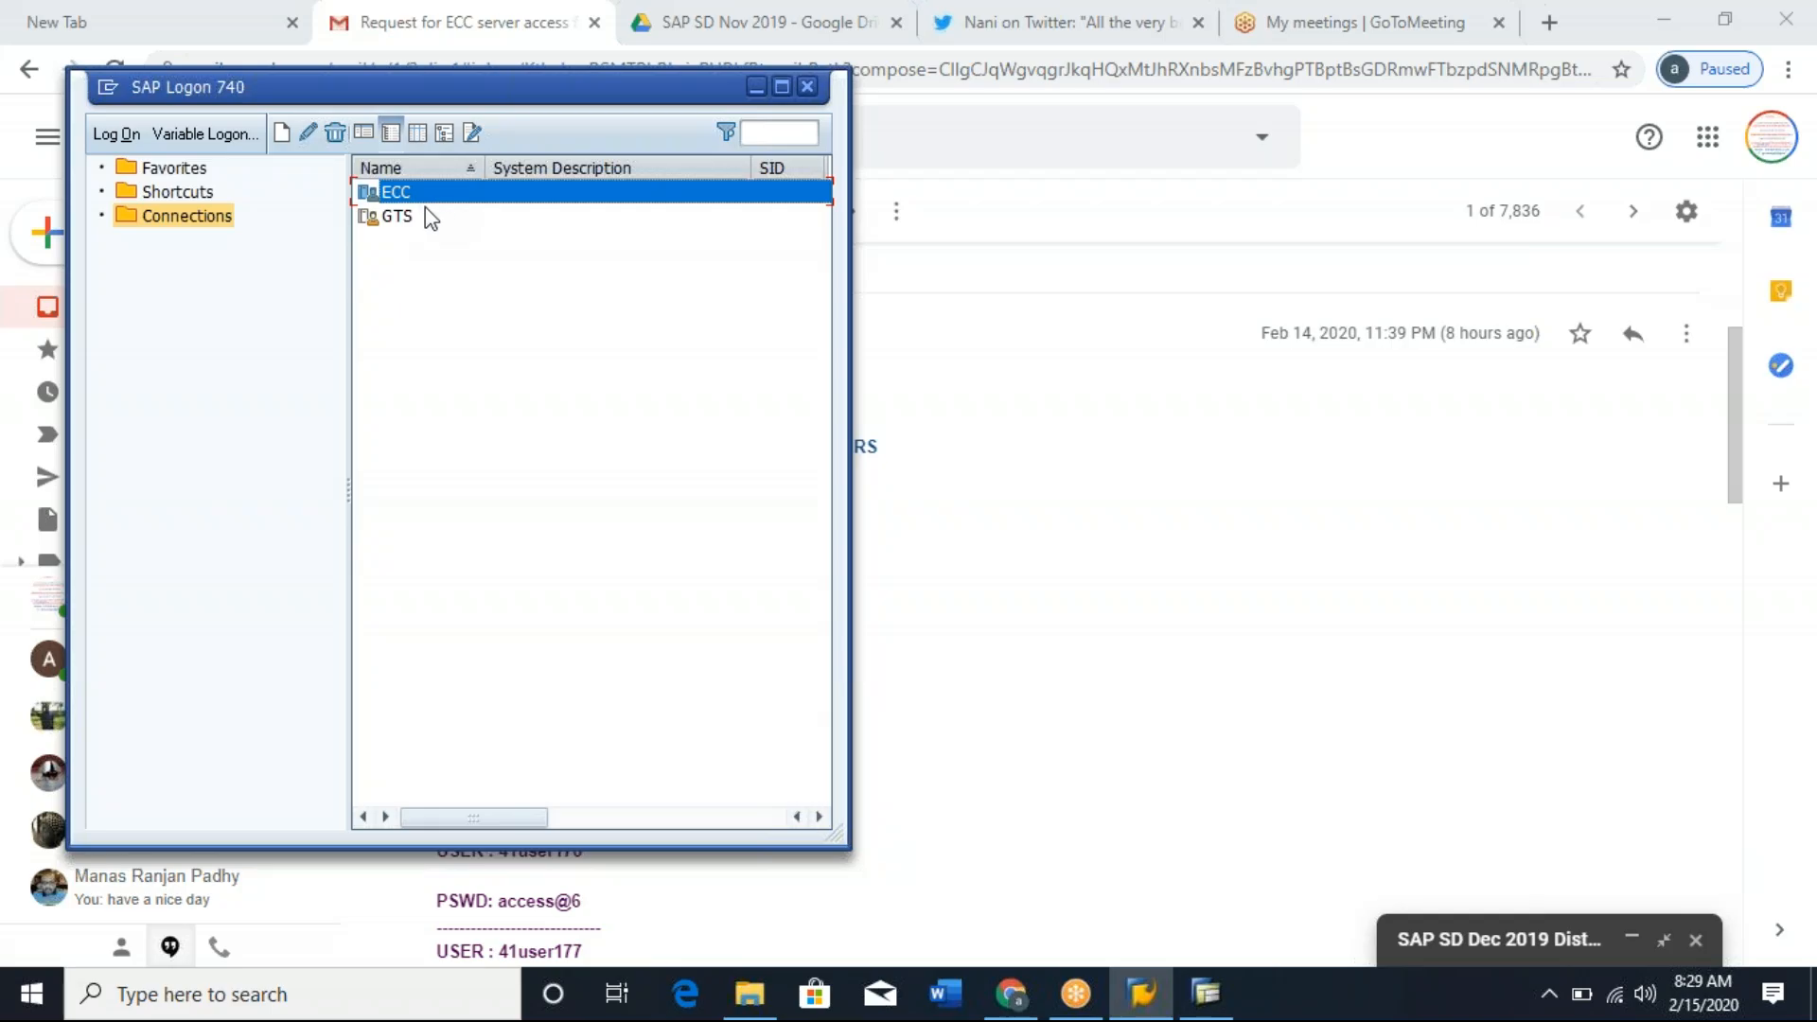
pyautogui.click(408, 225)
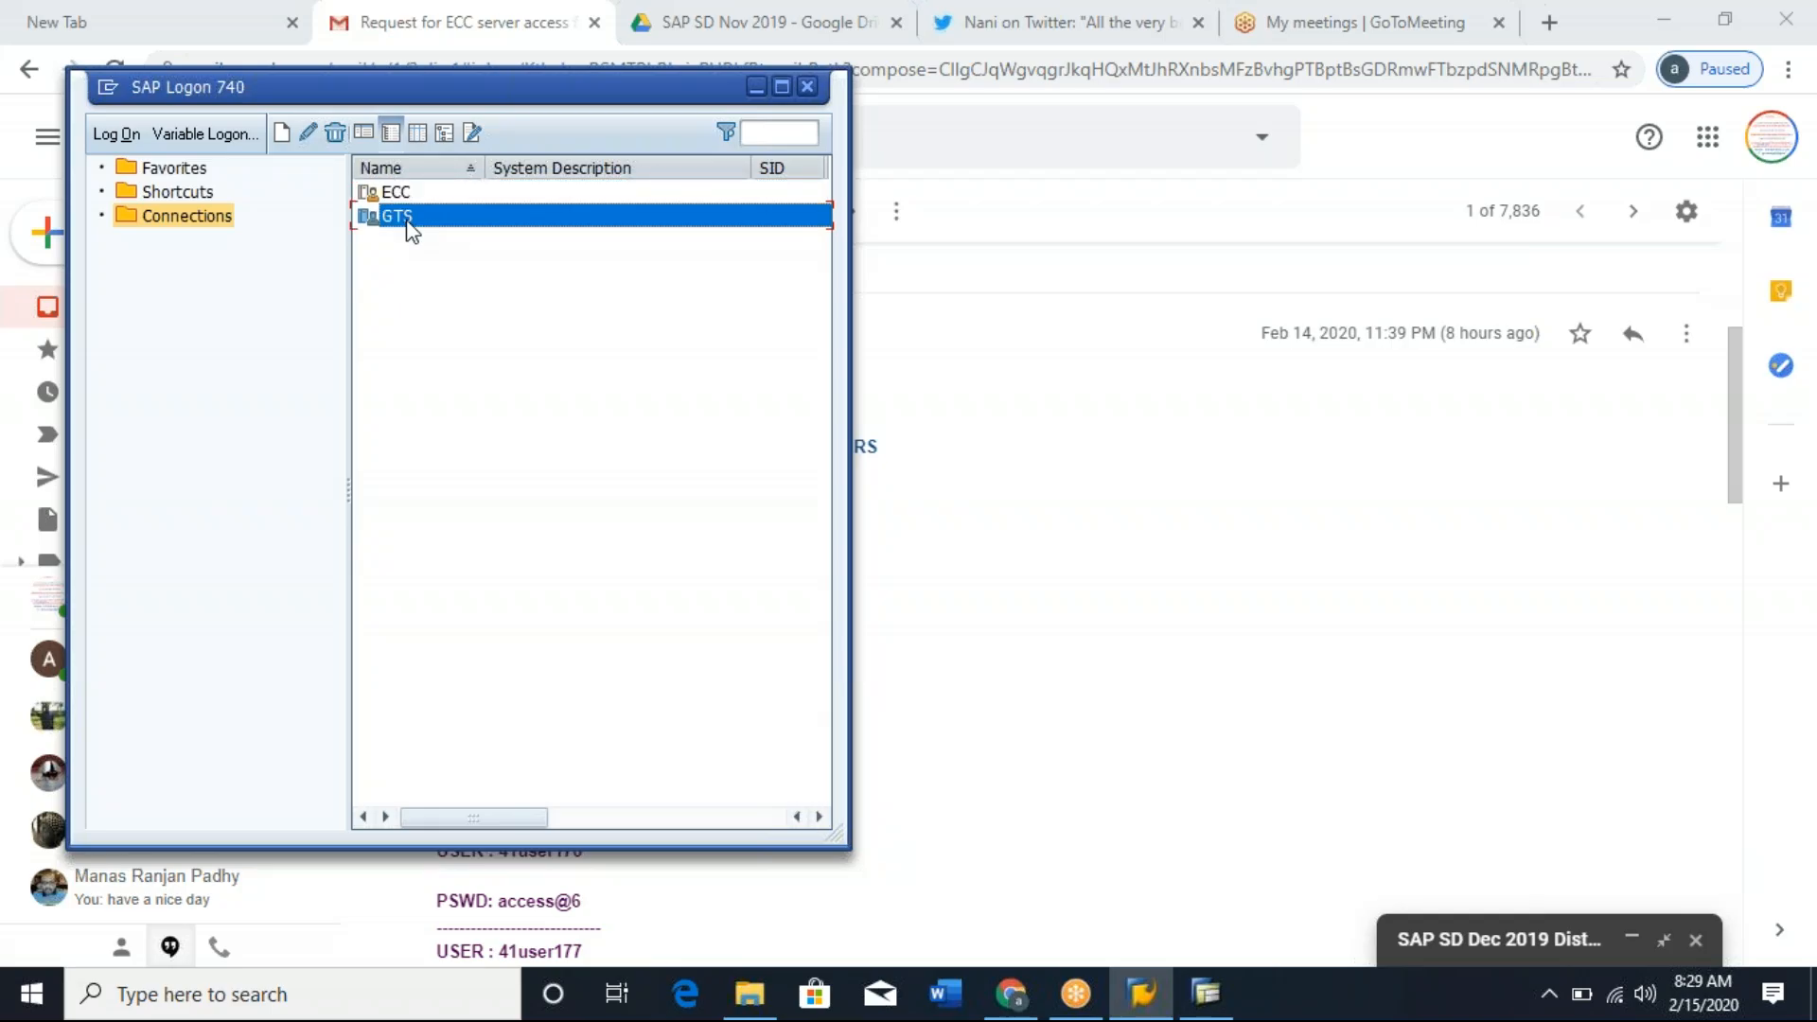
pyautogui.click(436, 193)
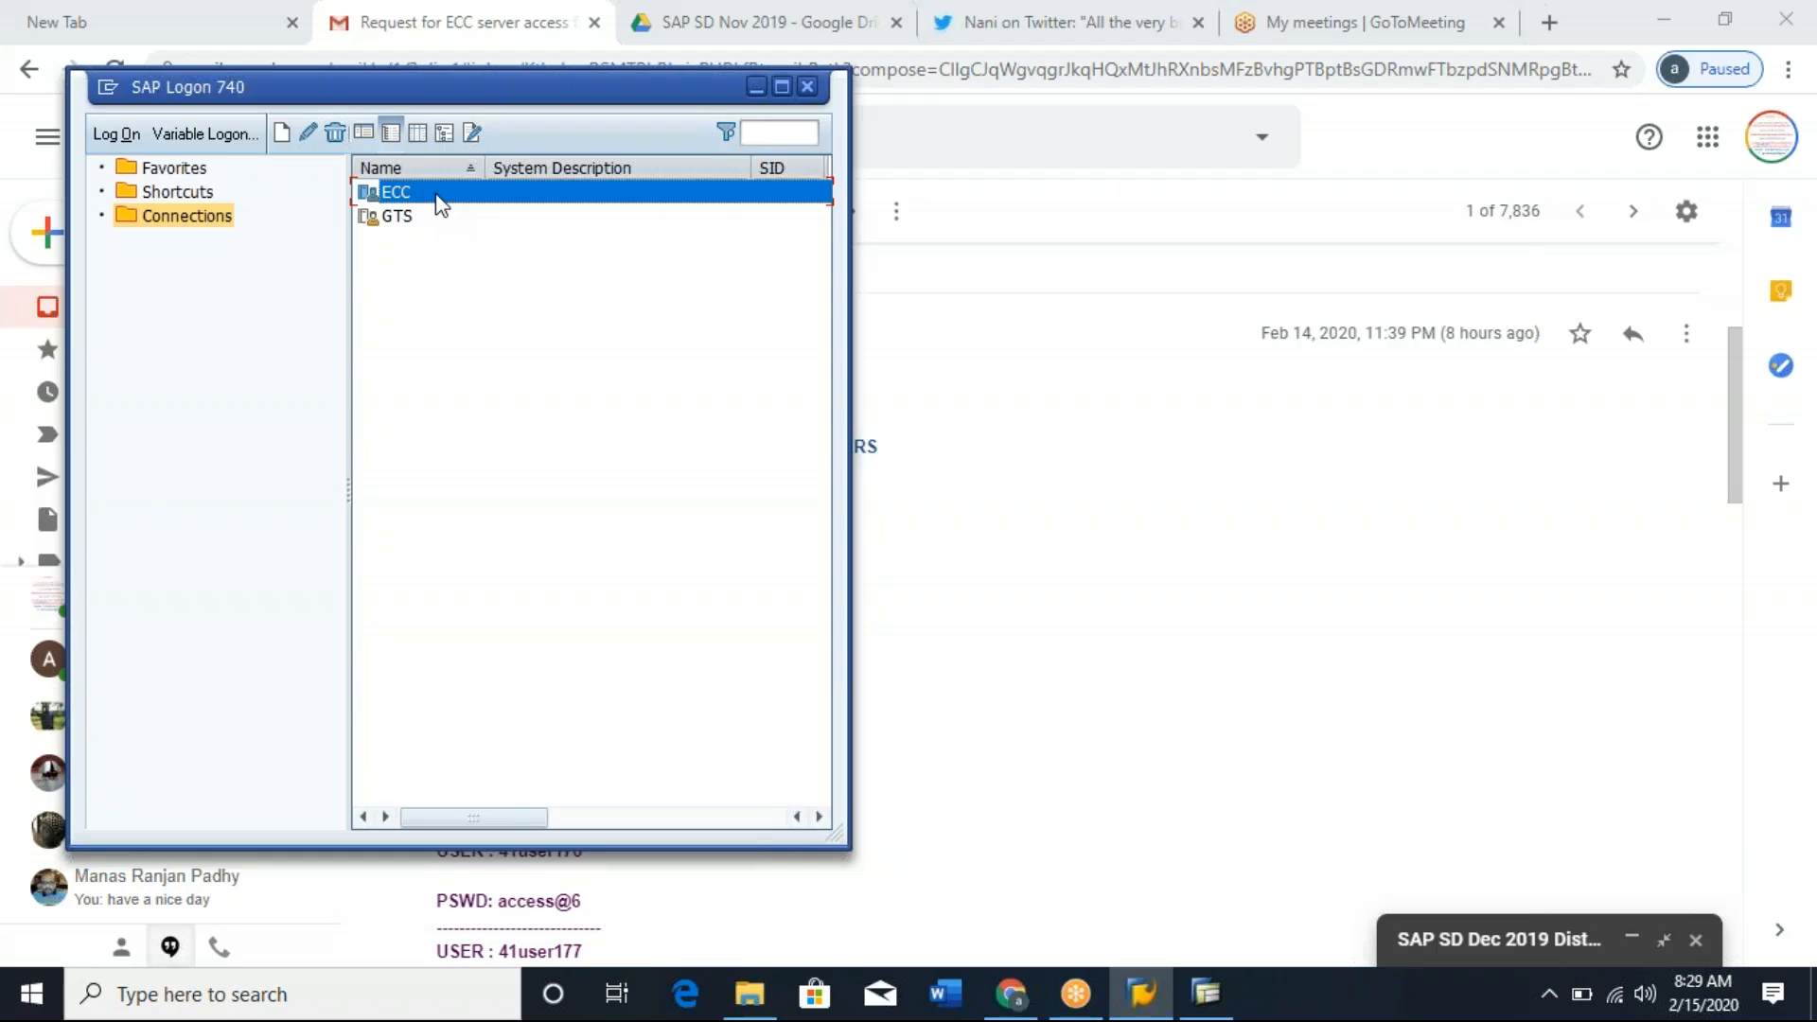
# Switch to the Gmail access message and review the ECC server's IP address, system number and SID.
pyautogui.click(952, 492)
pyautogui.moveTo(437, 640); pyautogui.dragTo(690, 786)
pyautogui.click(566, 579)
pyautogui.moveTo(468, 499); pyautogui.dragTo(579, 501)
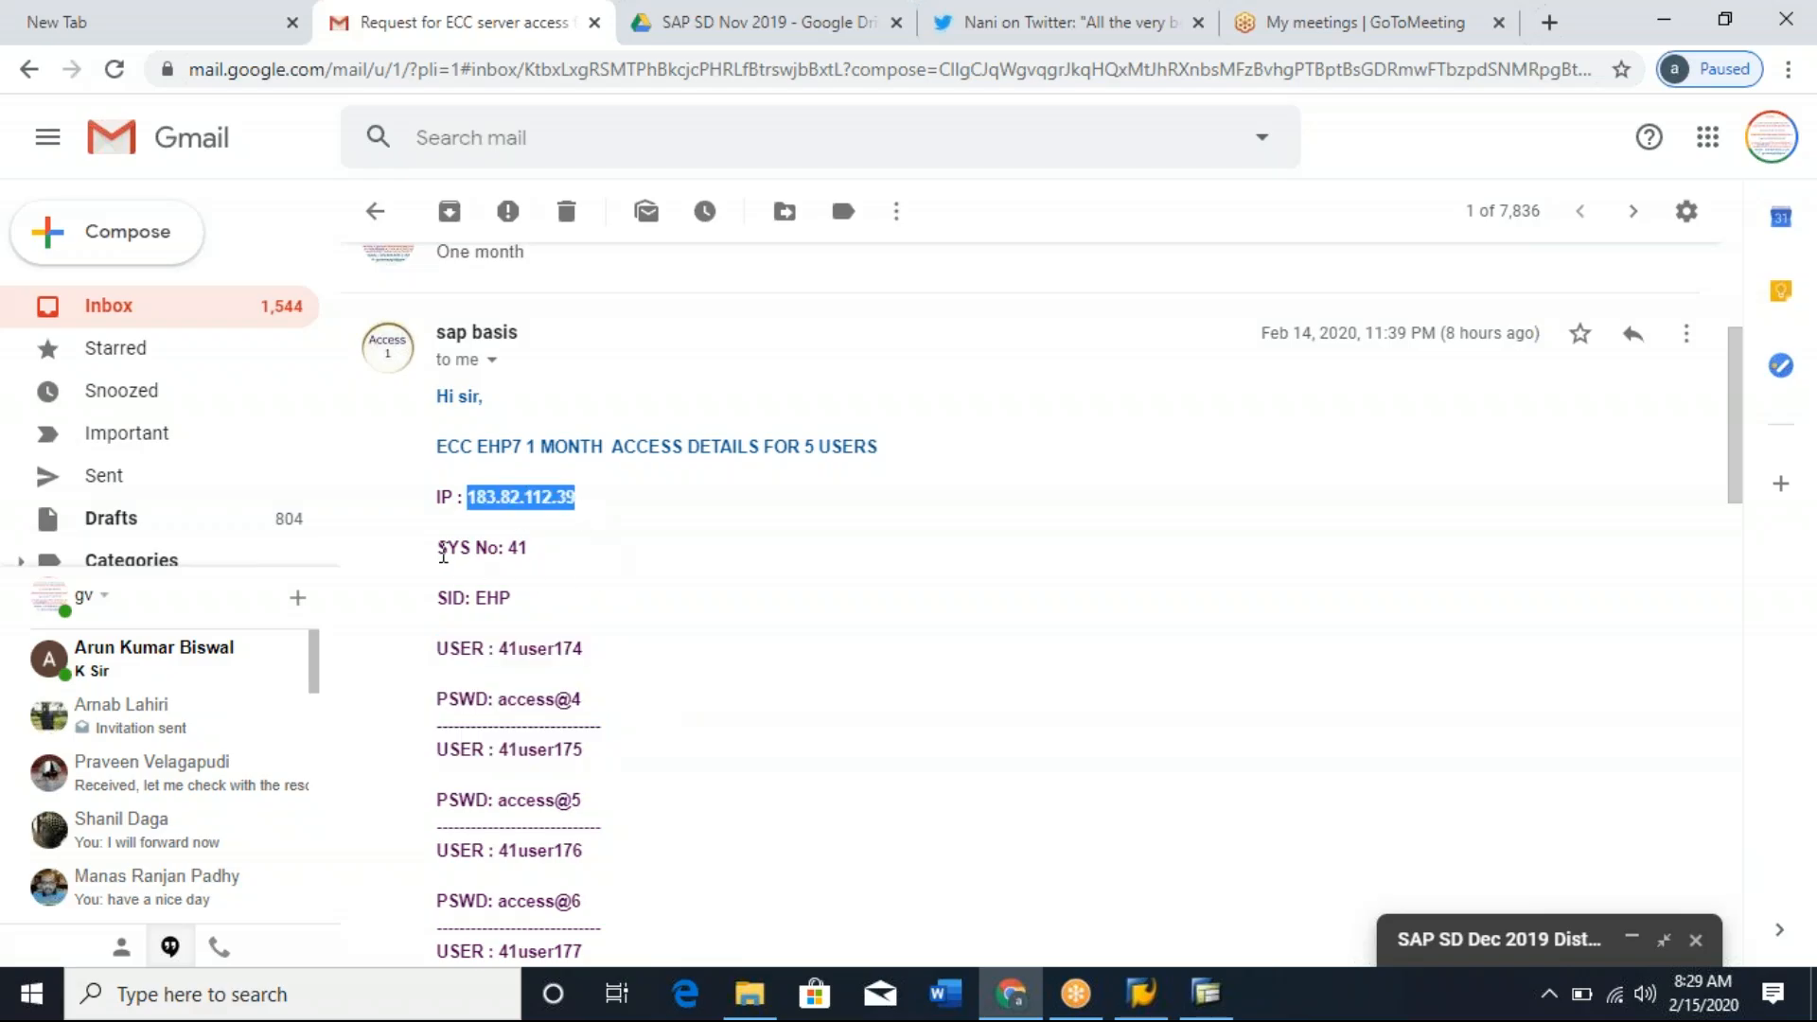
pyautogui.click(473, 547)
pyautogui.tripleClick(473, 548)
pyautogui.doubleClick(497, 597)
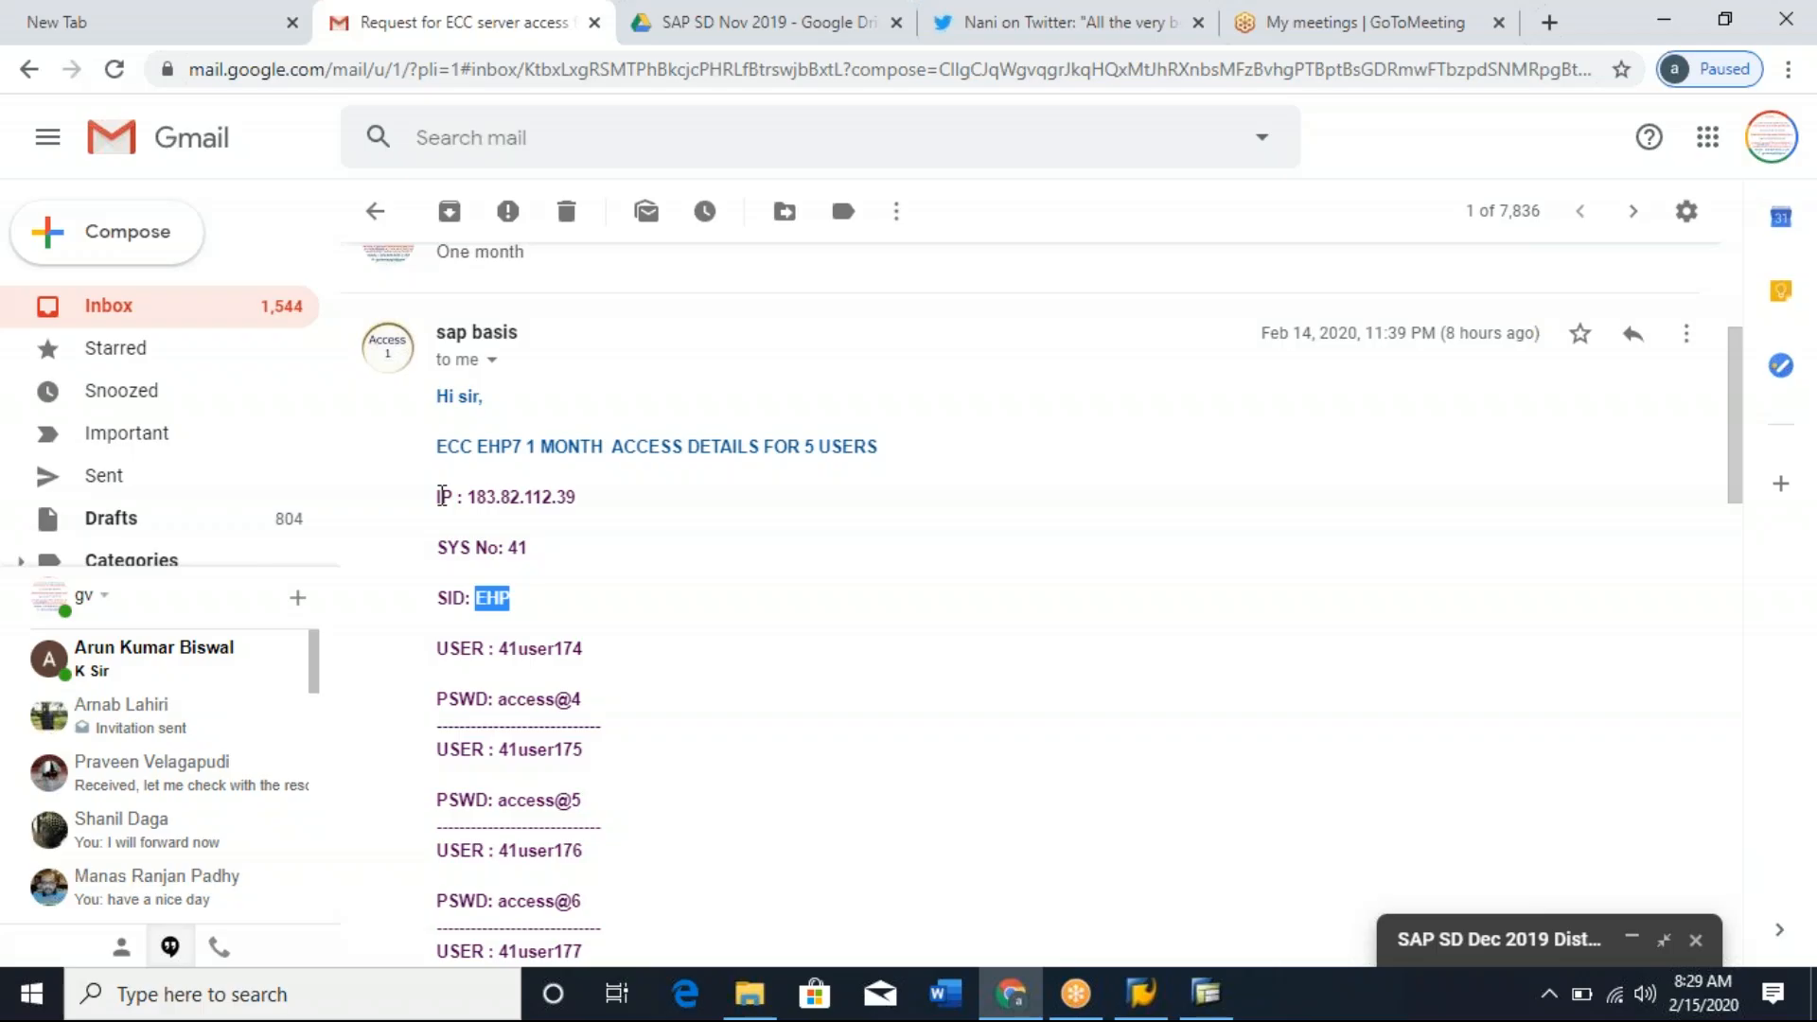
pyautogui.moveTo(439, 496); pyautogui.dragTo(581, 620)
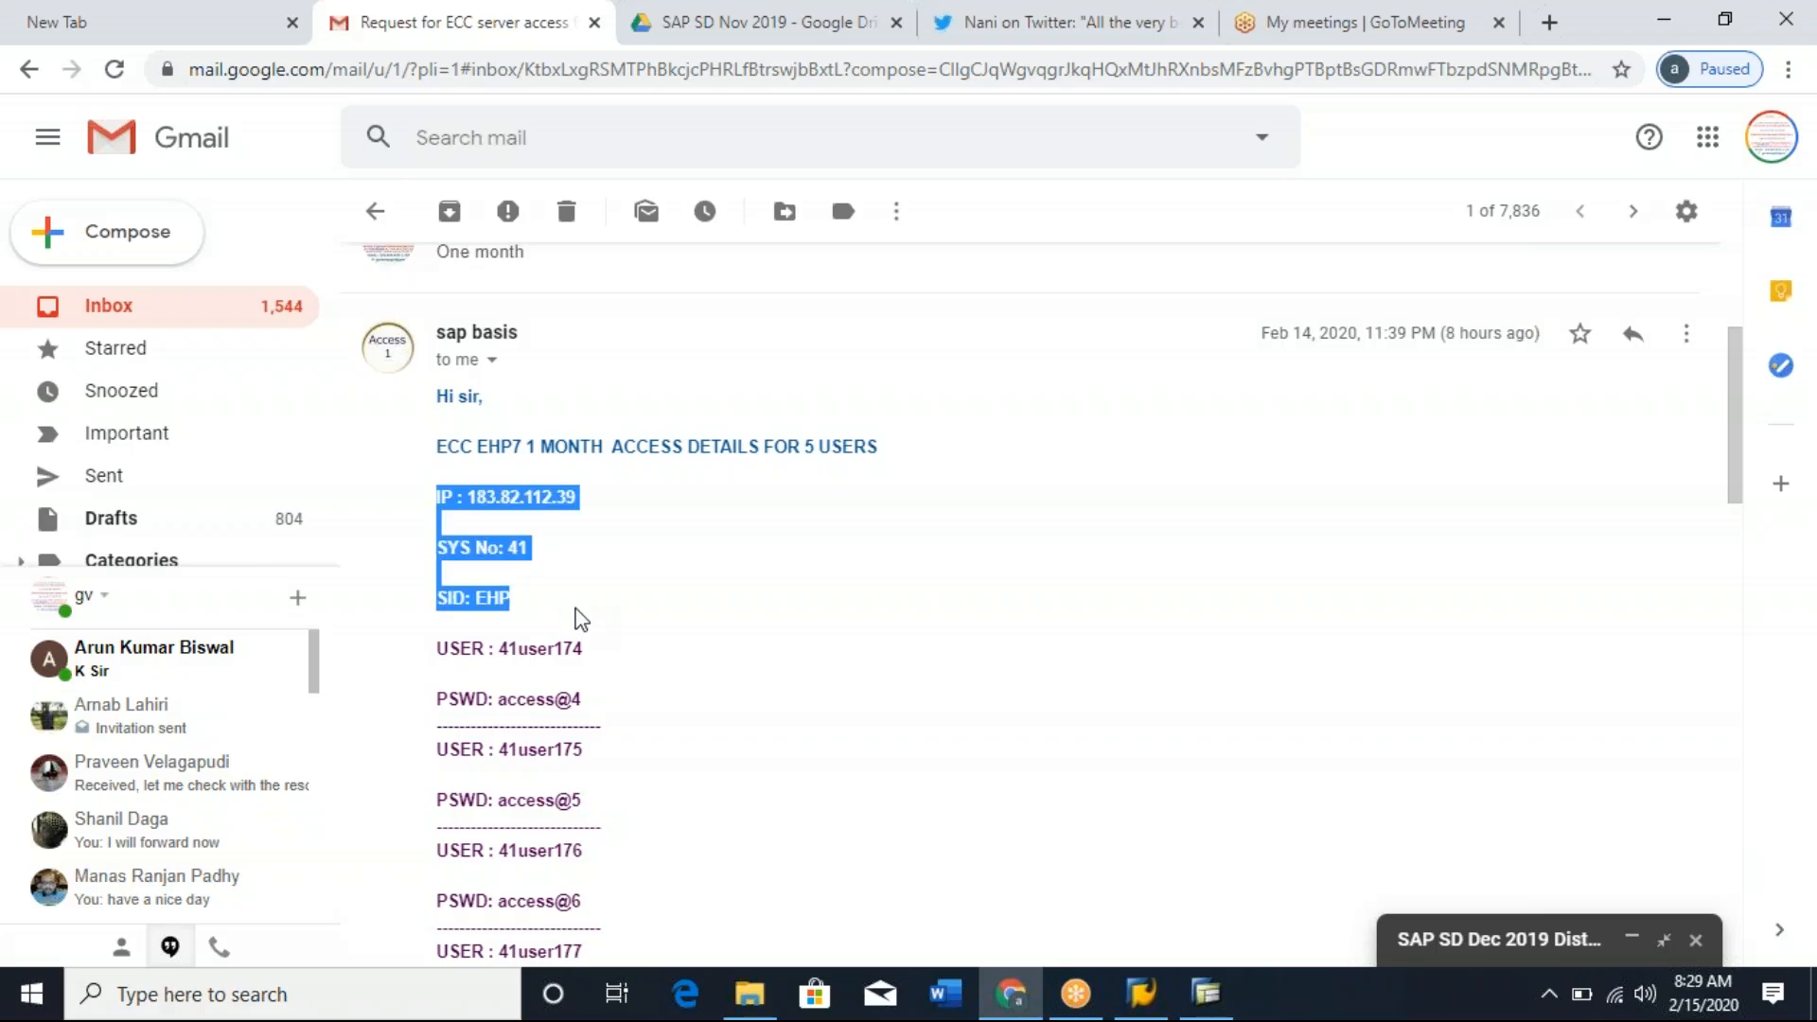
# Return to SAP Logon and start a new user-specified system entry with the description SAP ECC.
pyautogui.hotkey('alt', 'Tab')
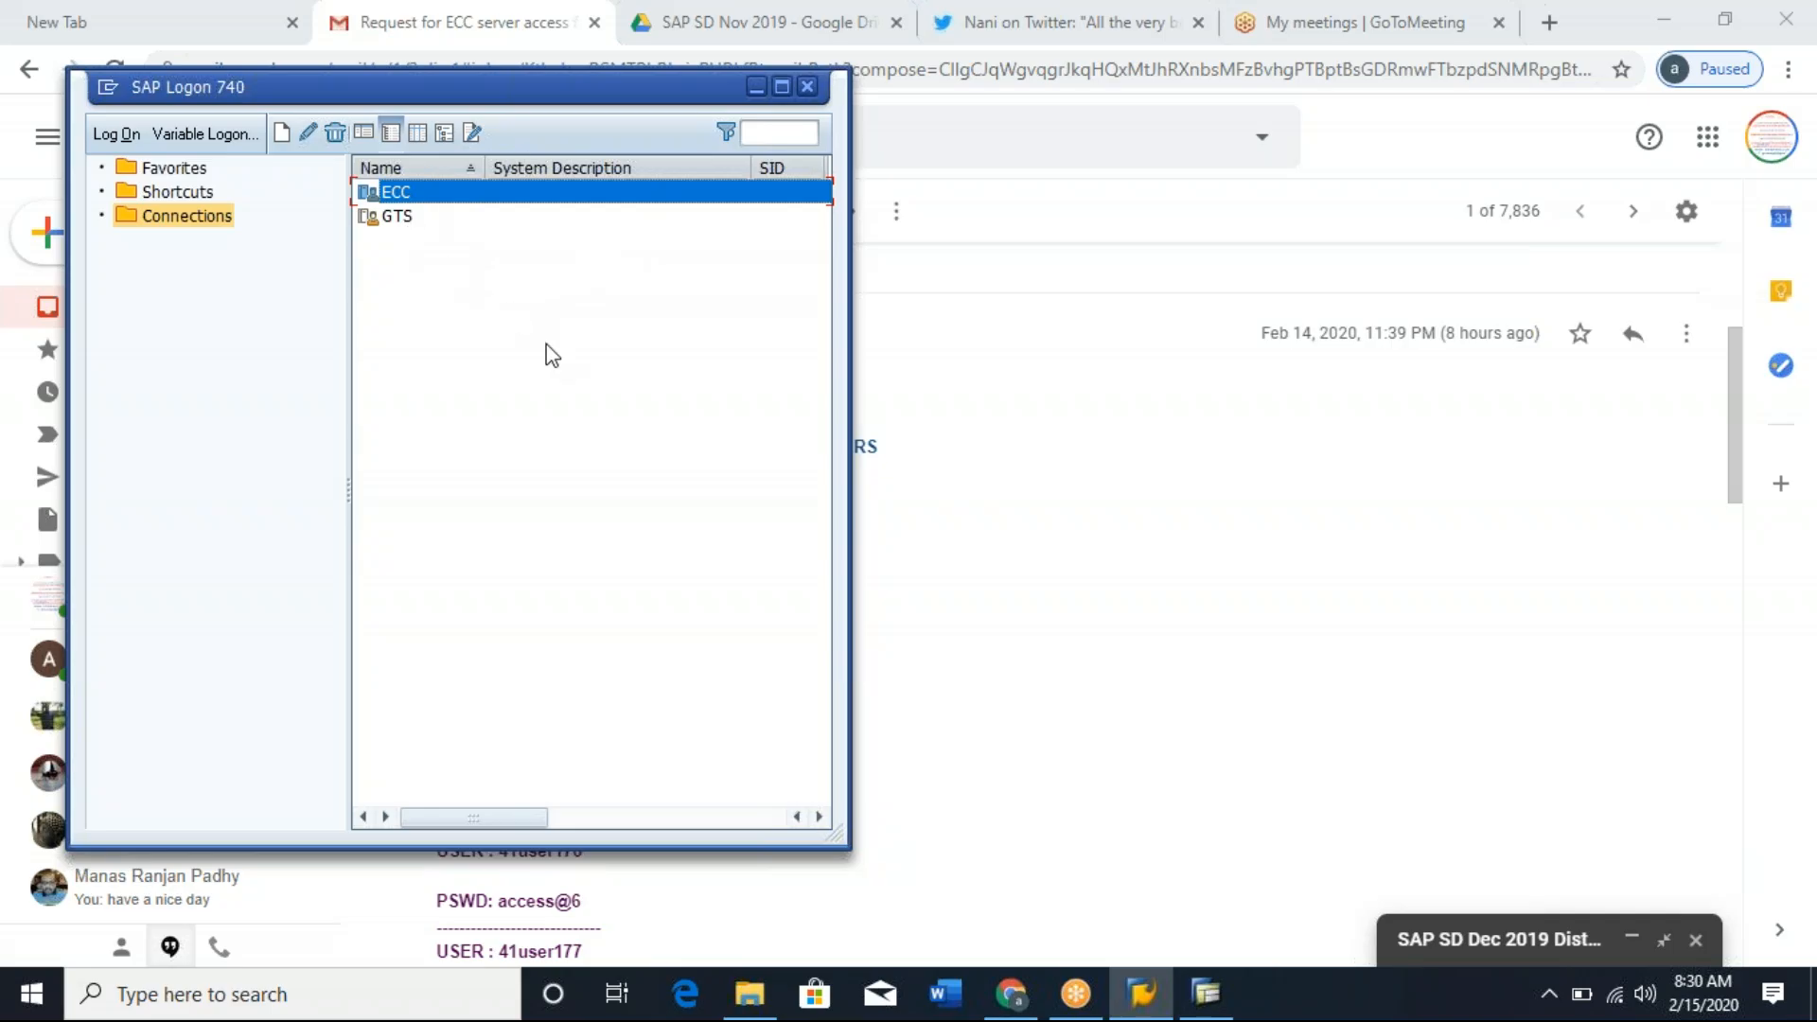
pyautogui.click(282, 134)
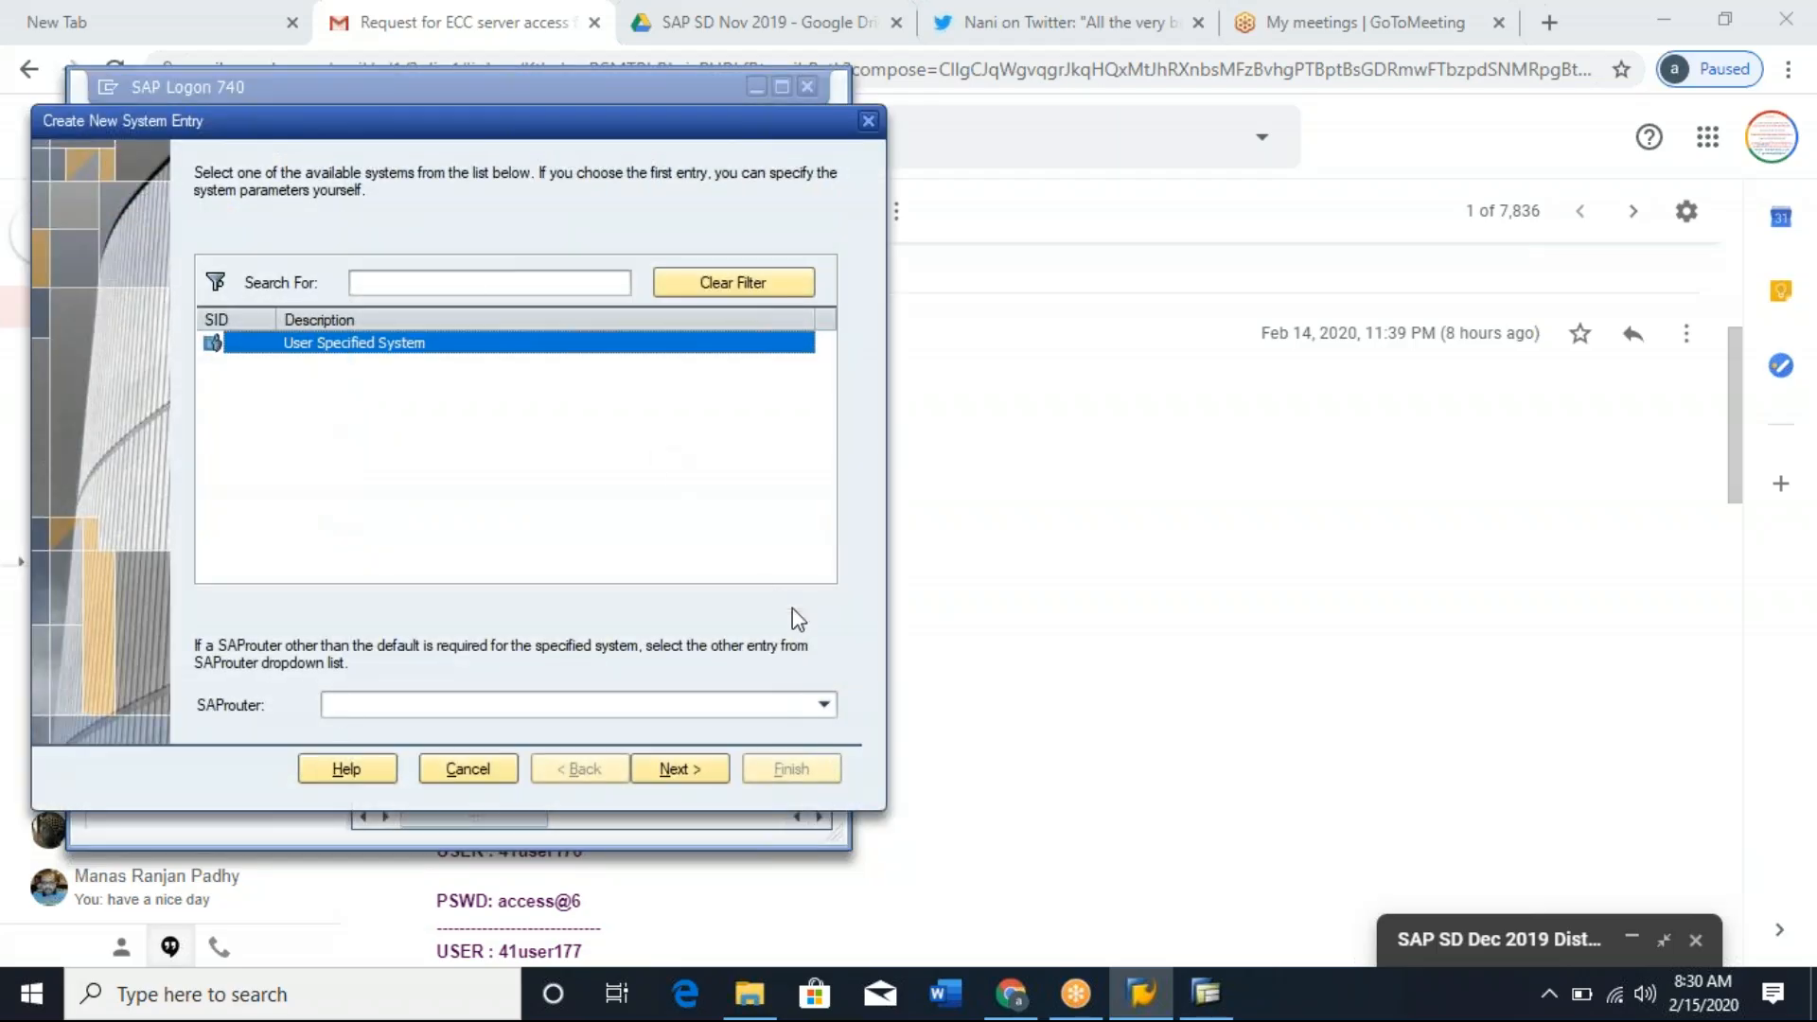
pyautogui.click(677, 768)
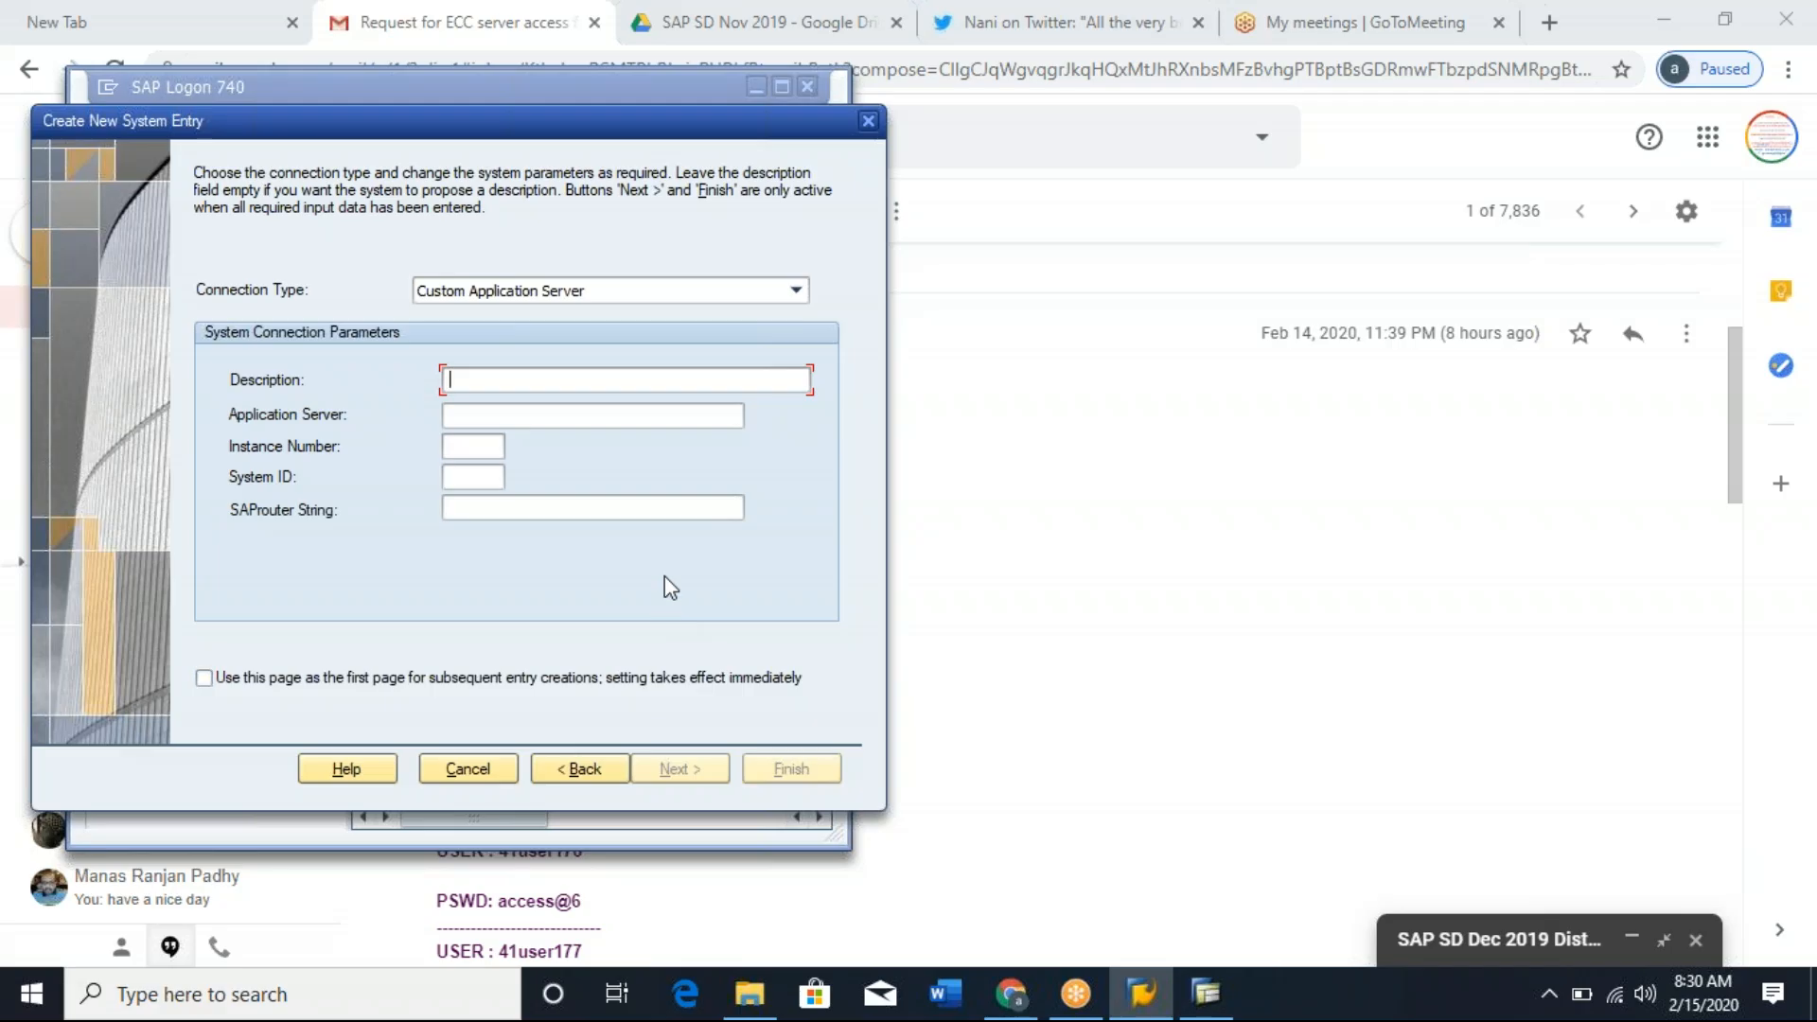
pyautogui.write('SAP ECC')
pyautogui.press('Tab')
pyautogui.write('41user174')
pyautogui.press('BackSpace')
pyautogui.press('BackSpace')
pyautogui.press('BackSpace')
pyautogui.press('BackSpace')
pyautogui.press('BackSpace')
pyautogui.press('BackSpace')
pyautogui.press('BackSpace')
pyautogui.press('BackSpace')
pyautogui.press('BackSpace')
# Copy the server IP from the Gmail message and set the new entry's application server to 183.82.112.39 in SAP Logon.
pyautogui.hotkey('alt', 'Tab')
pyautogui.click(686, 559)
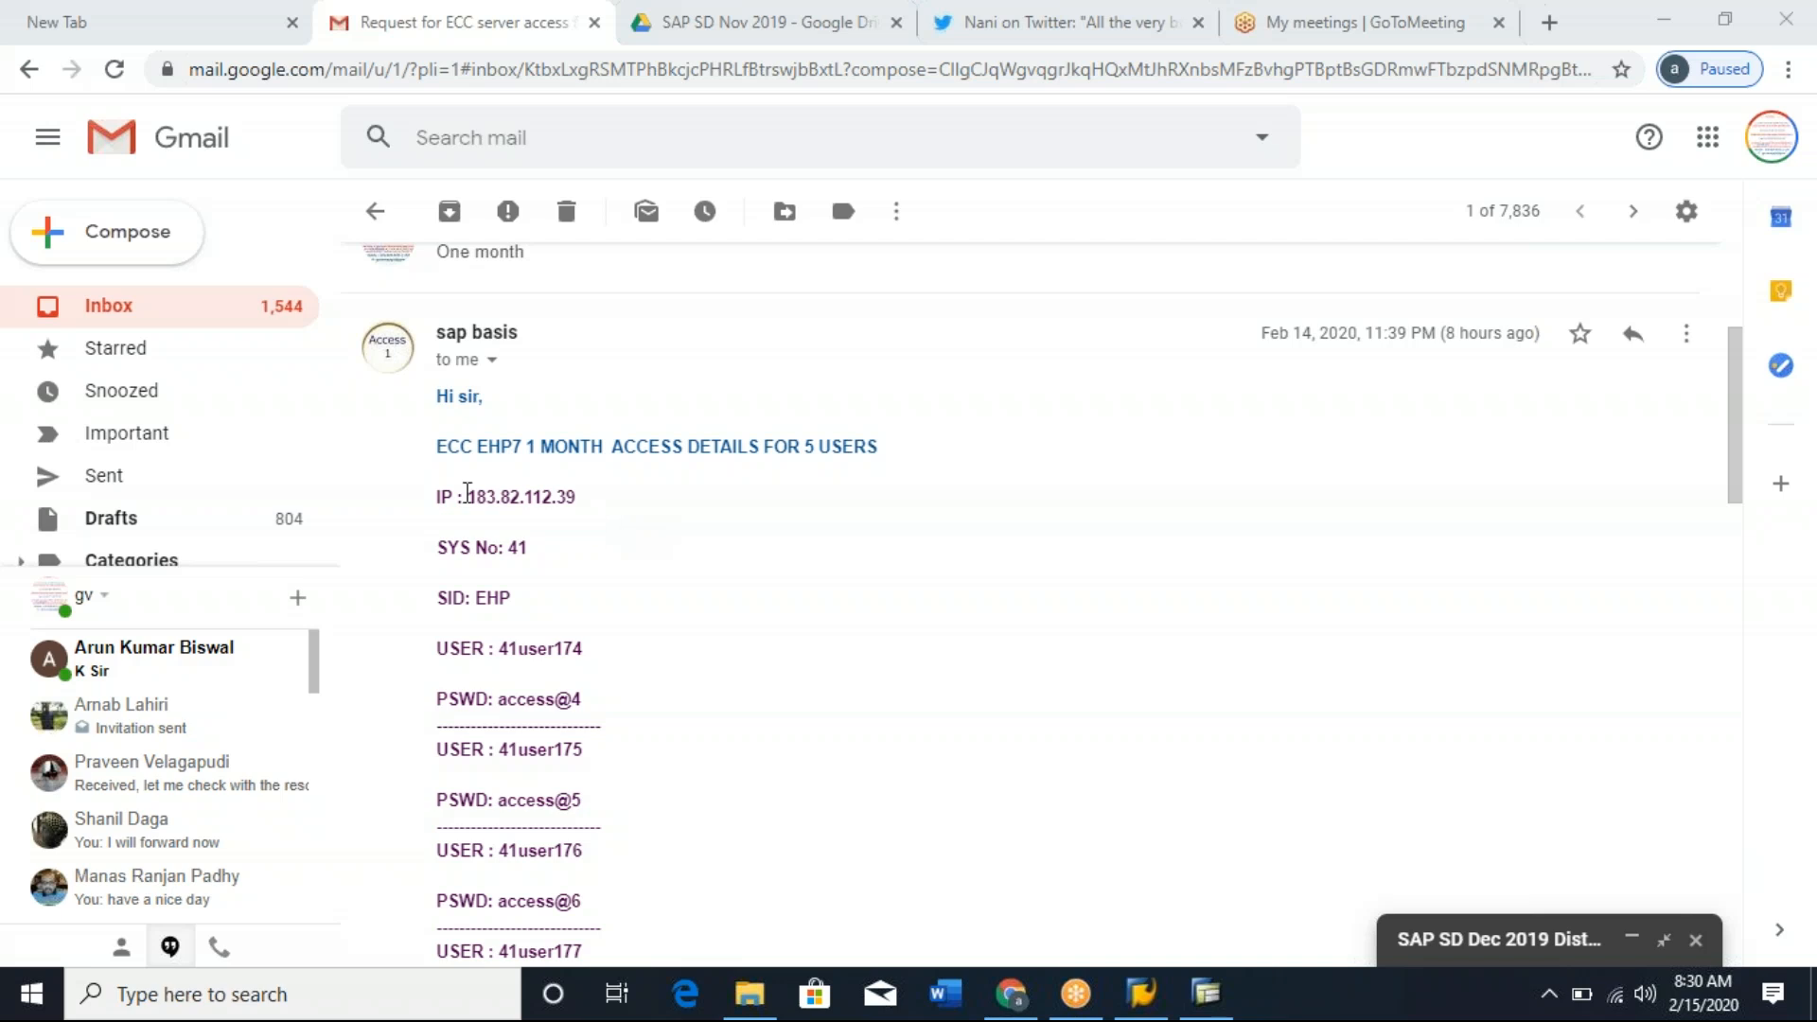
pyautogui.moveTo(468, 496); pyautogui.dragTo(587, 496)
pyautogui.hotkey('ctrl', 'c')
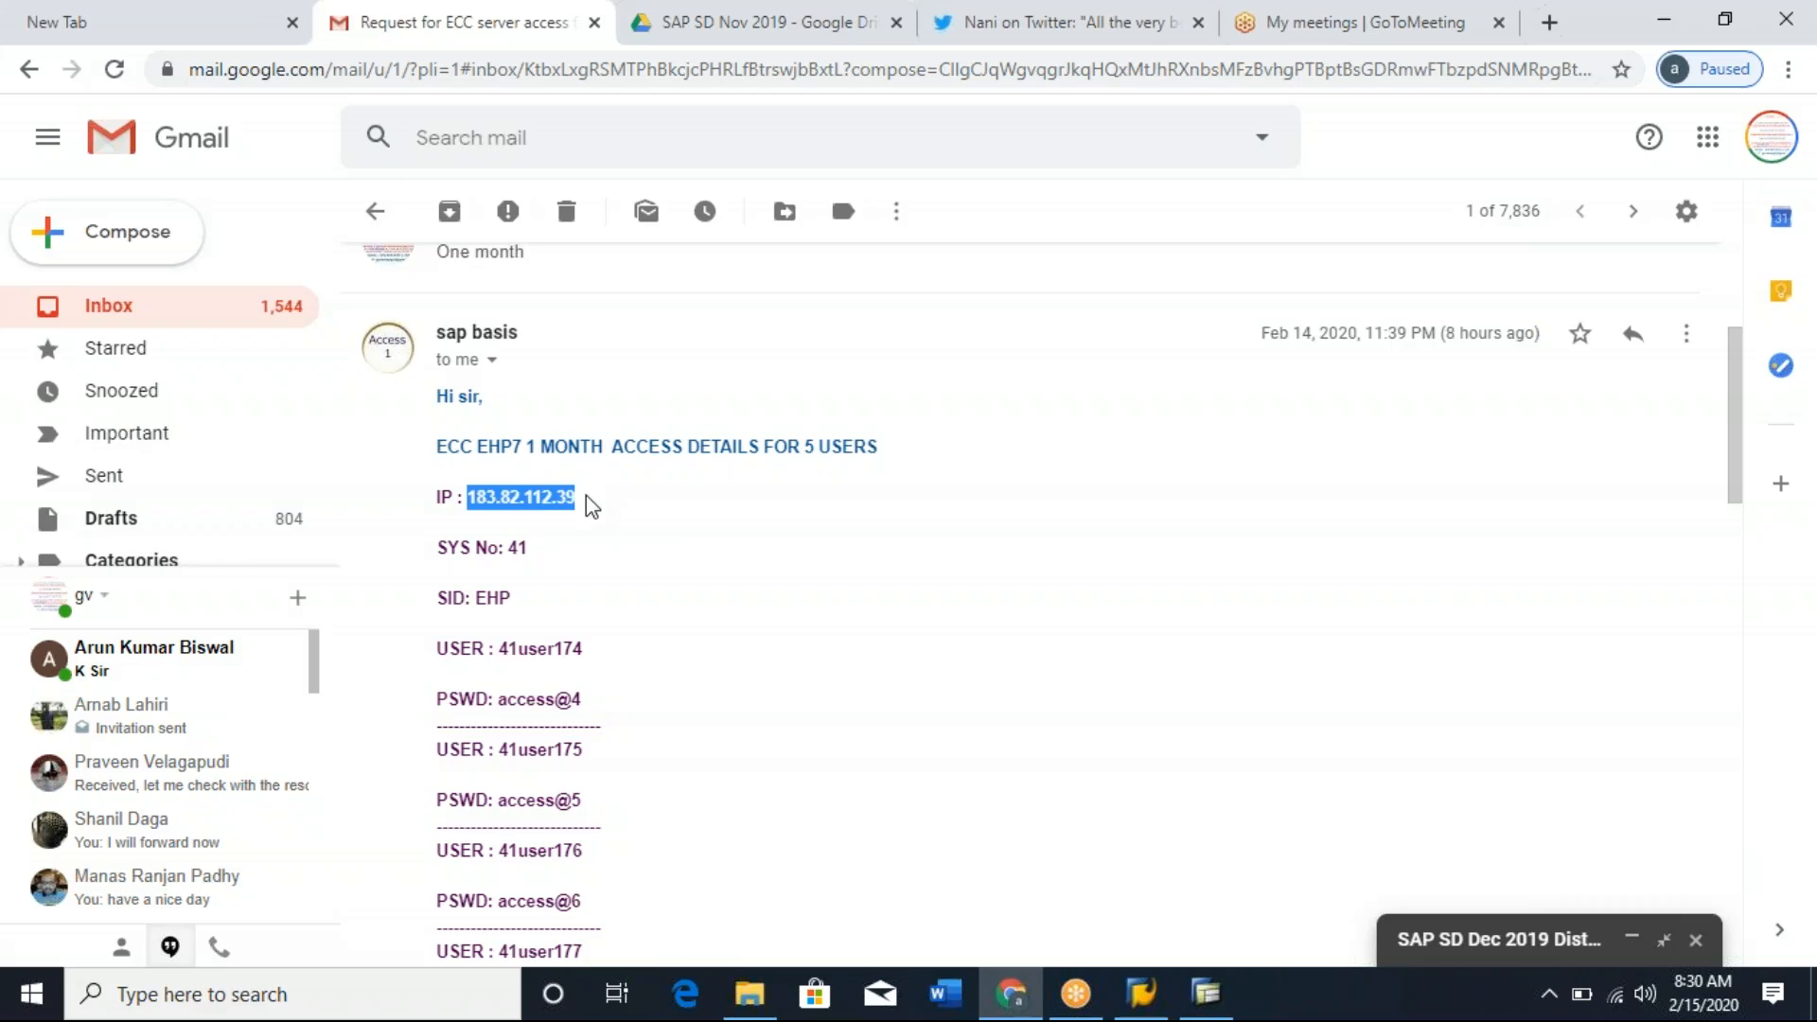
pyautogui.click(1359, 174)
pyautogui.hotkey('alt', 'Tab')
pyautogui.hotkey('alt', 'Tab')
pyautogui.hotkey('alt', 'Tab')
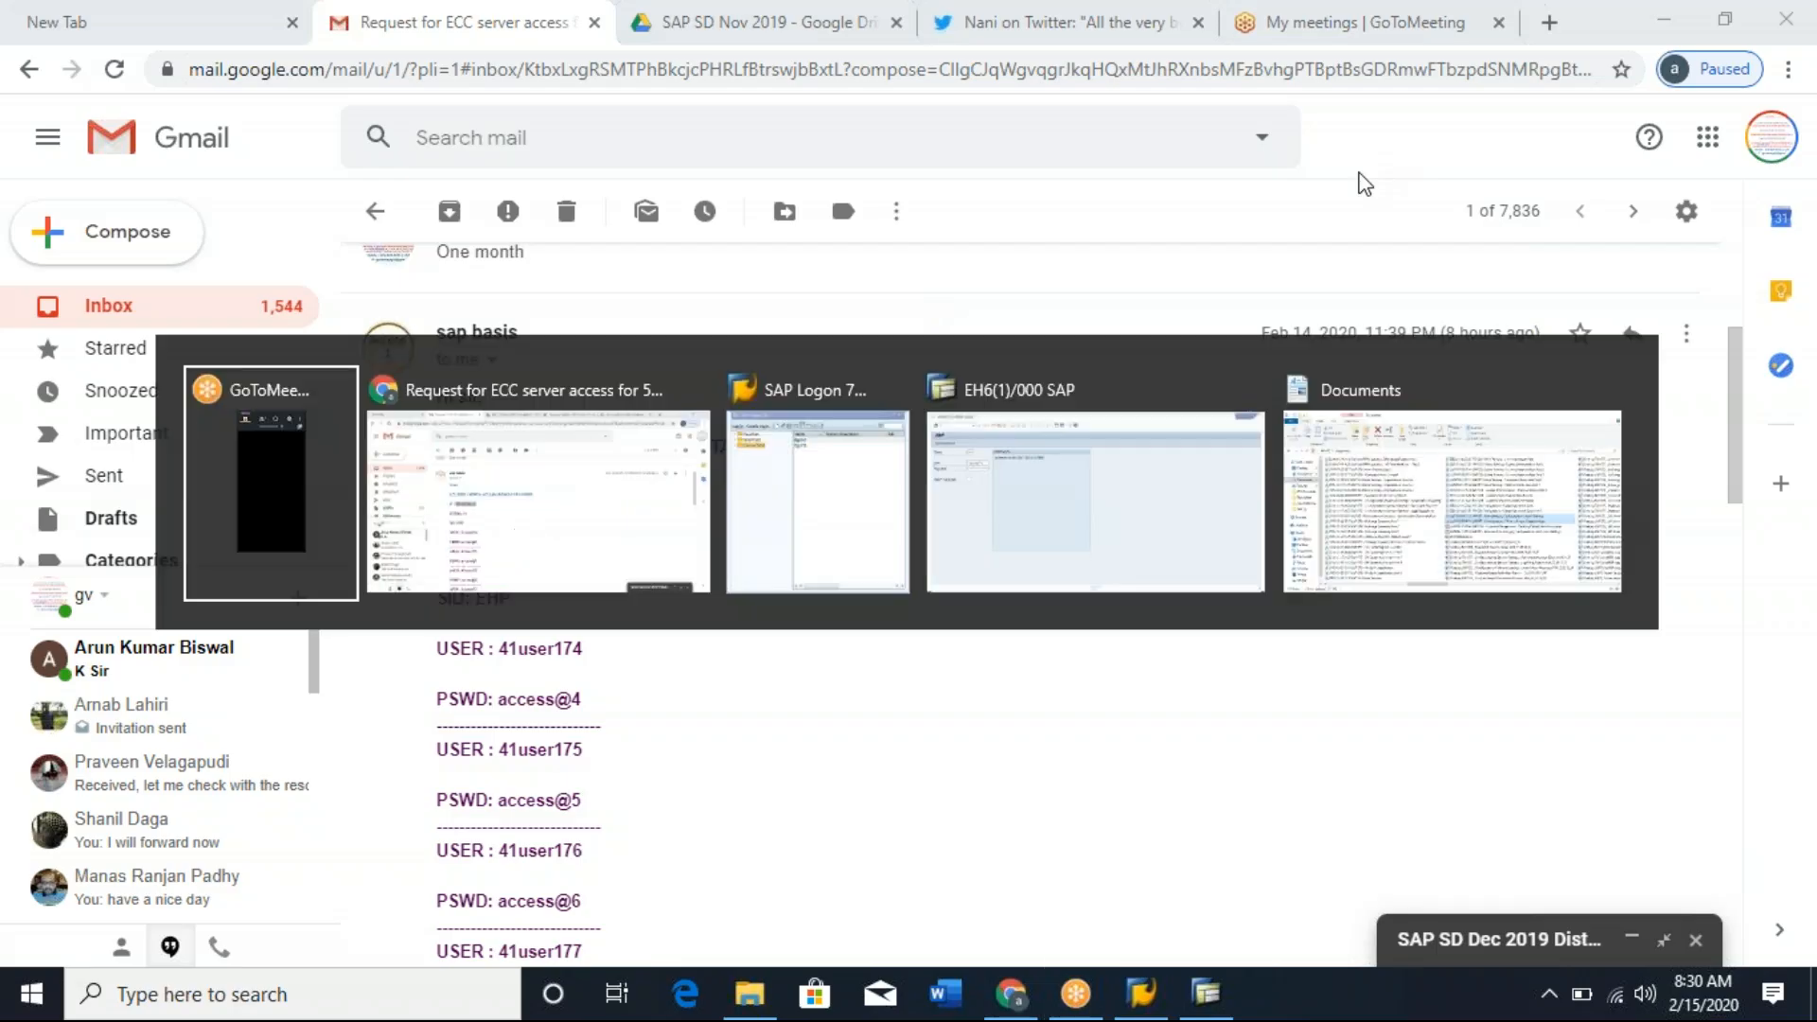
pyautogui.hotkey('alt', 'Tab')
pyautogui.hotkey('alt', 'Tab')
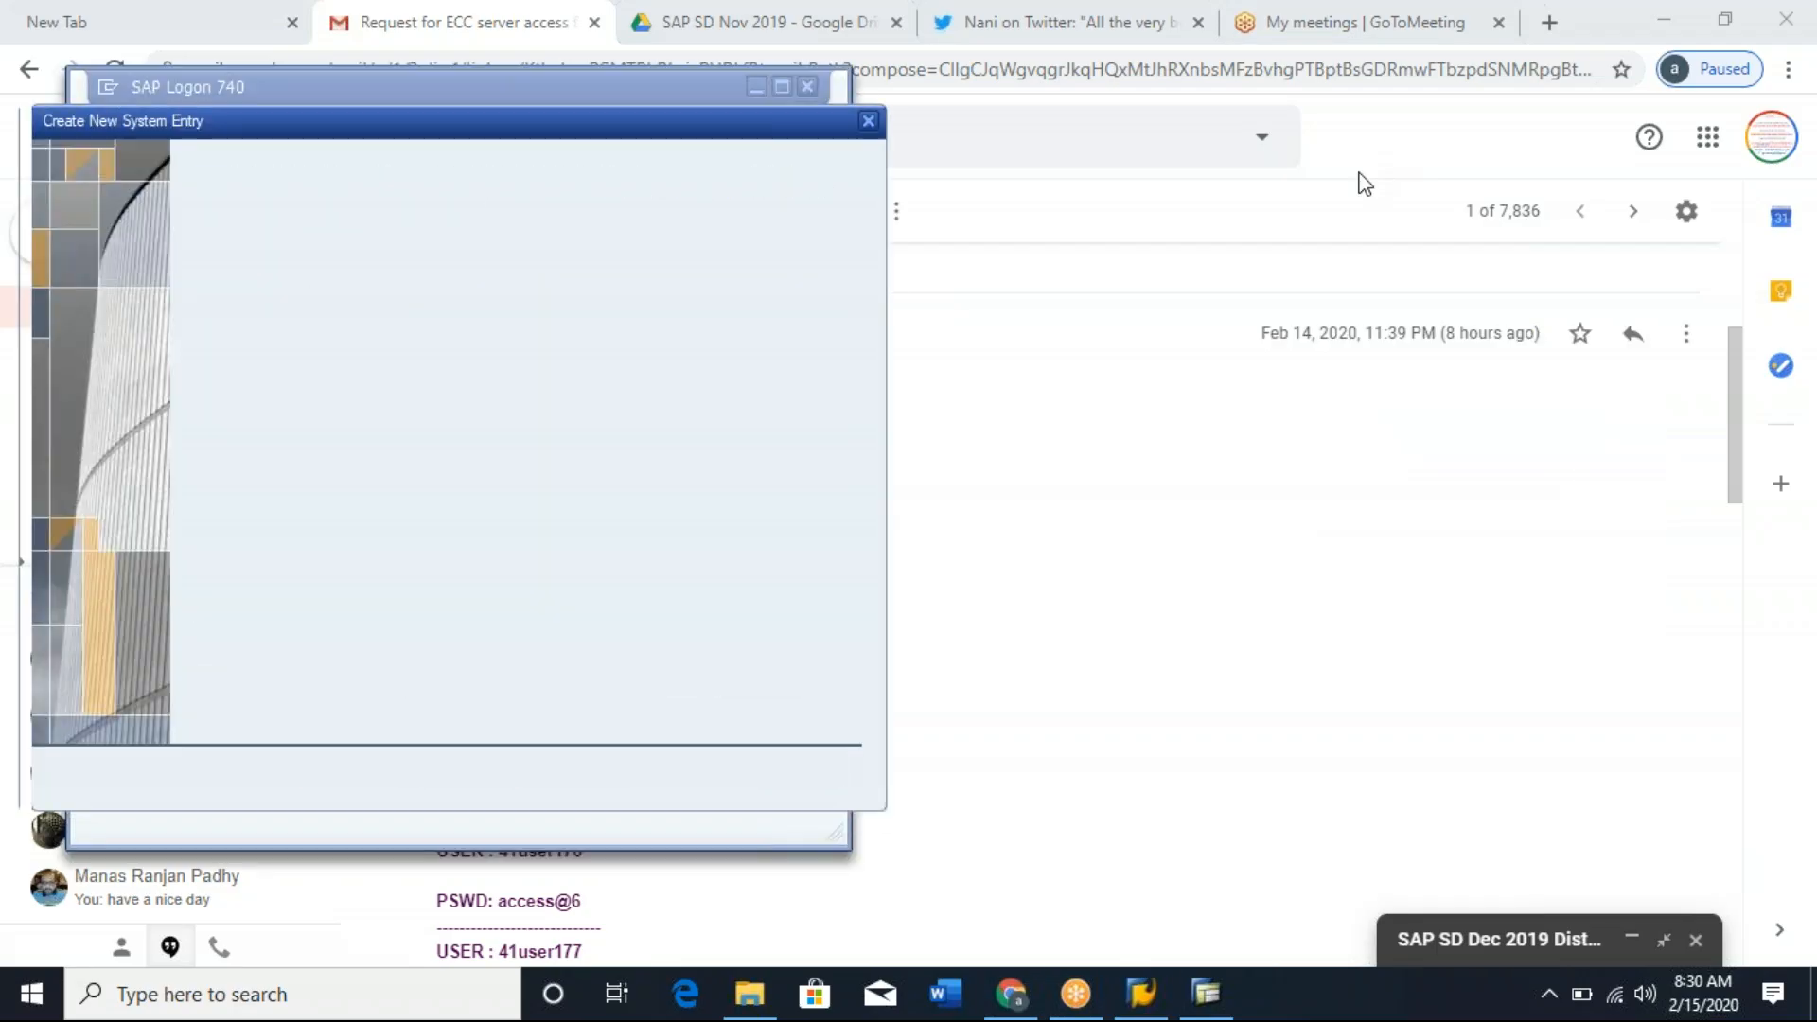
pyautogui.hotkey('ctrl', 'v')
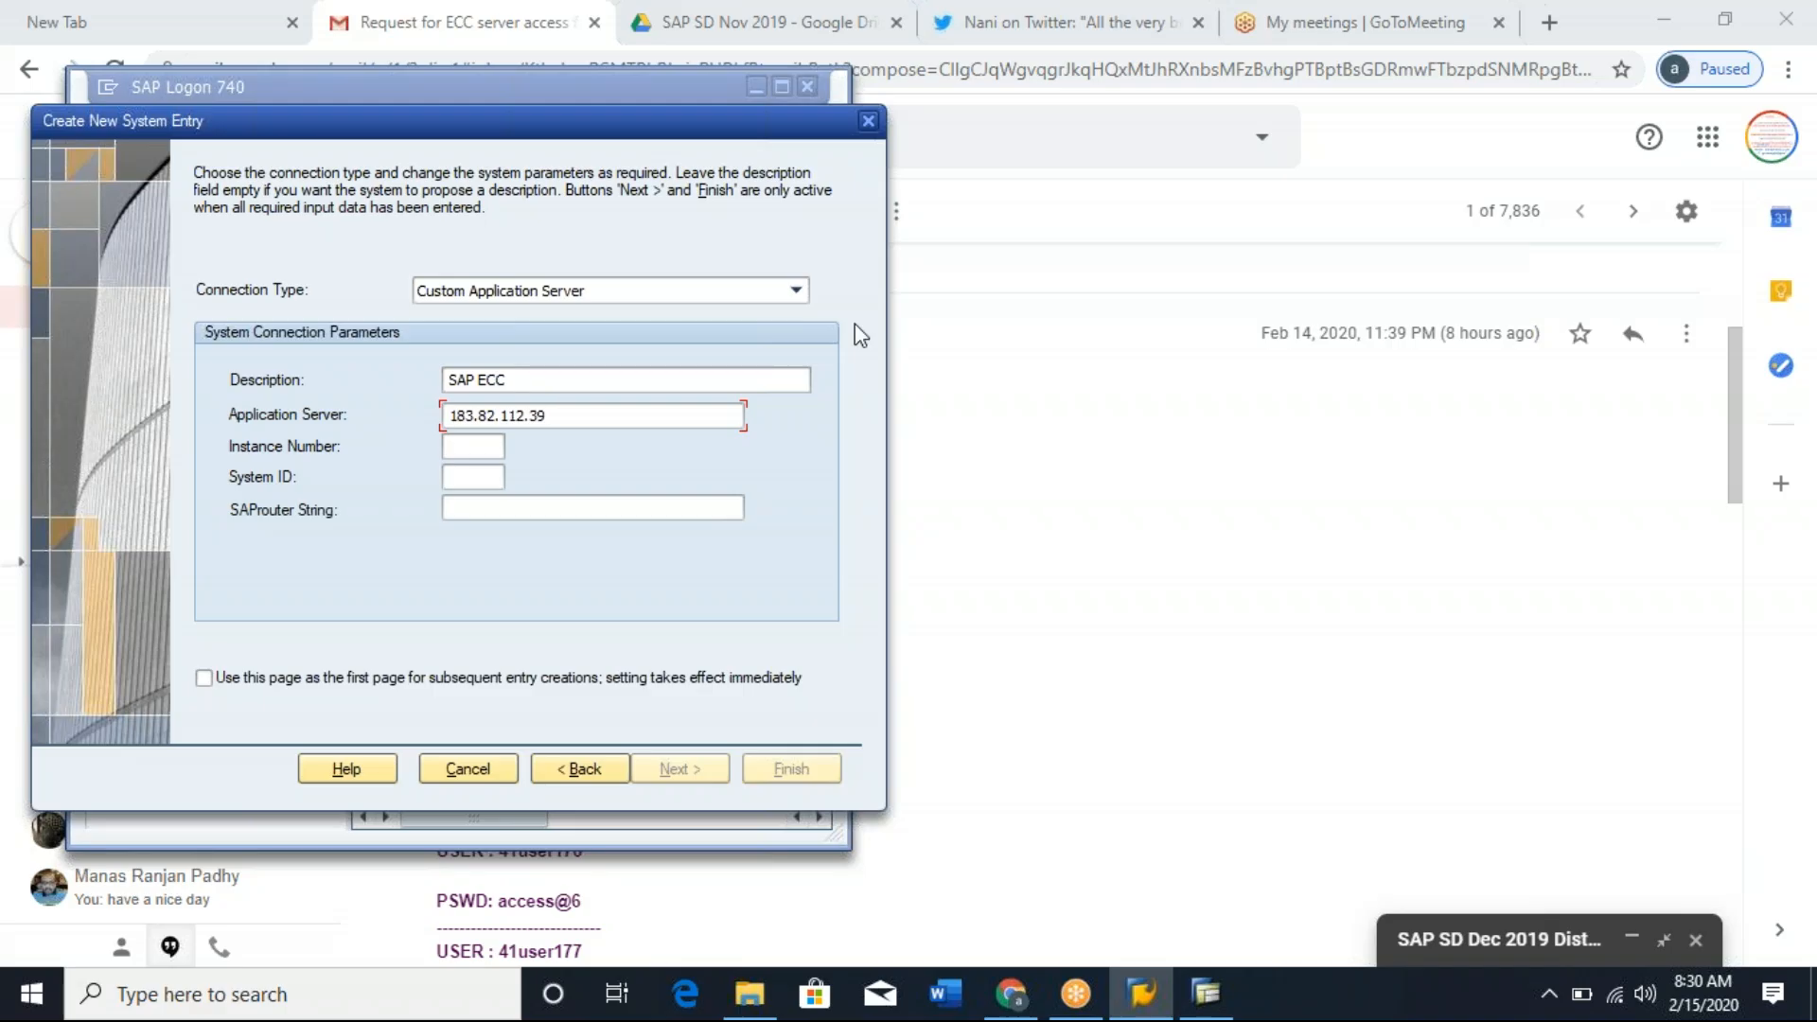
# Set the entry's instance number to 41 and system ID to EHP, checking both against the access e-mail.
pyautogui.click(1035, 559)
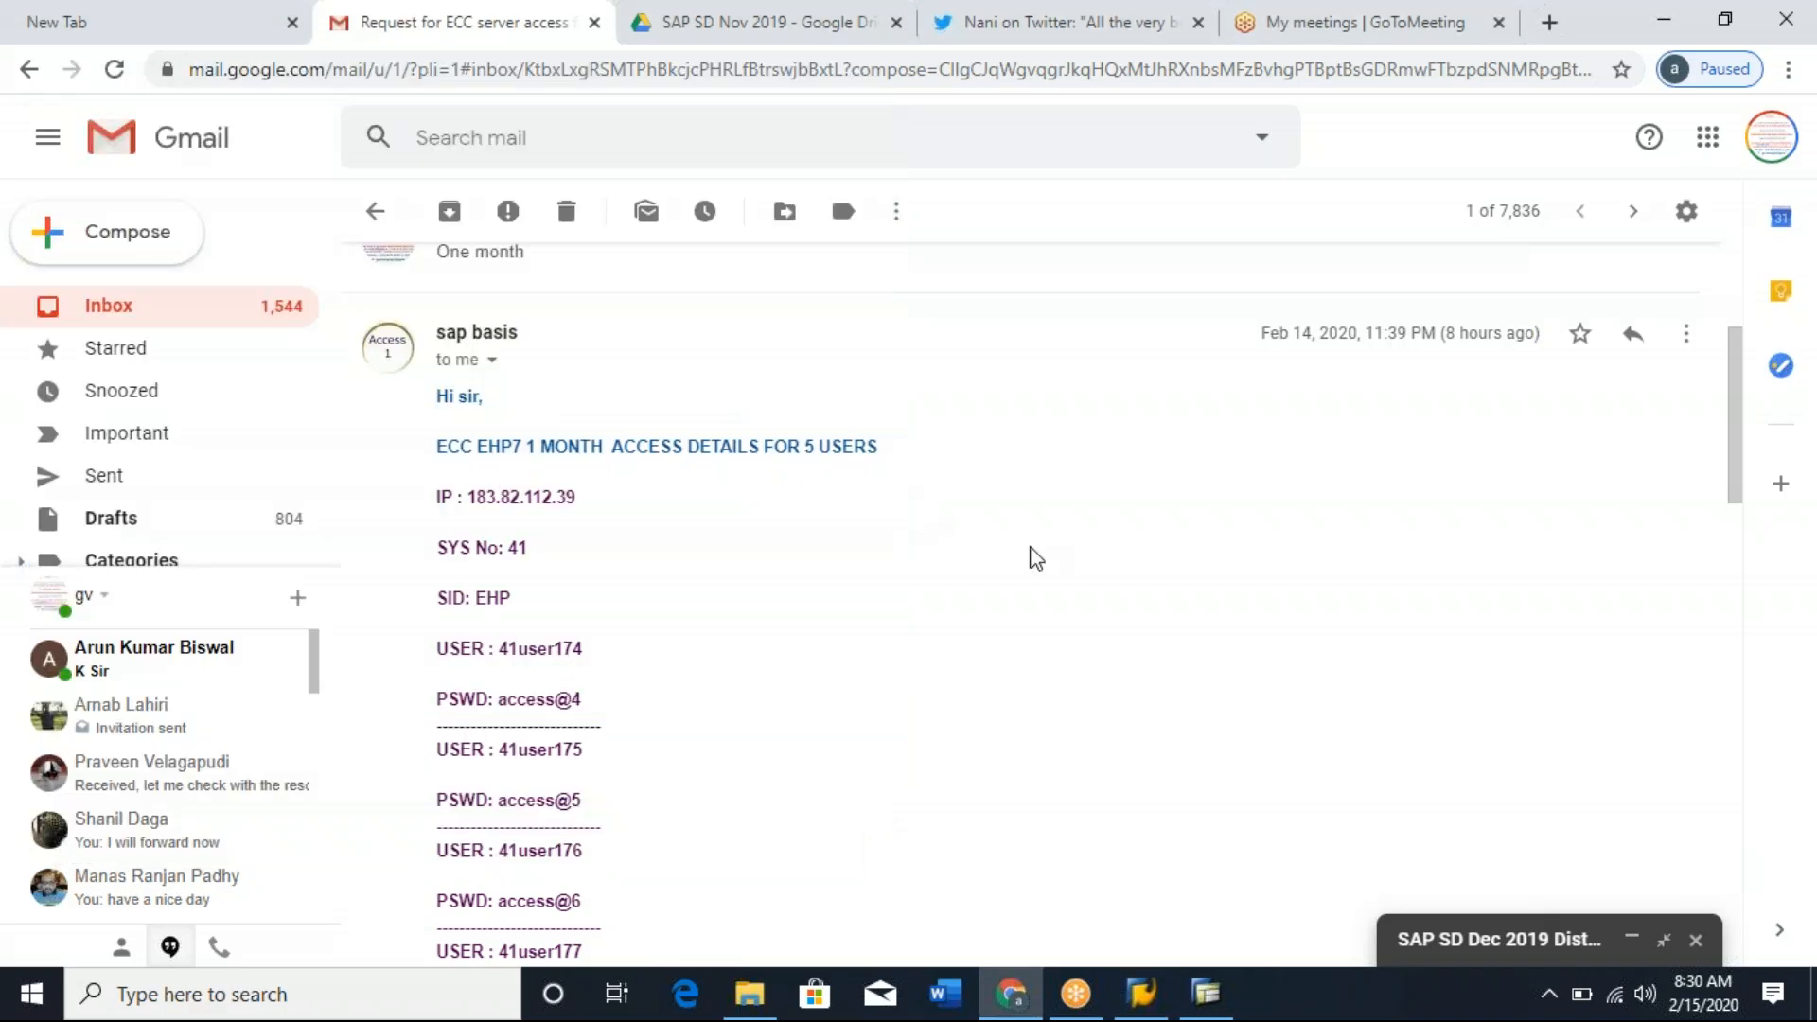
pyautogui.hotkey('alt', 'Tab')
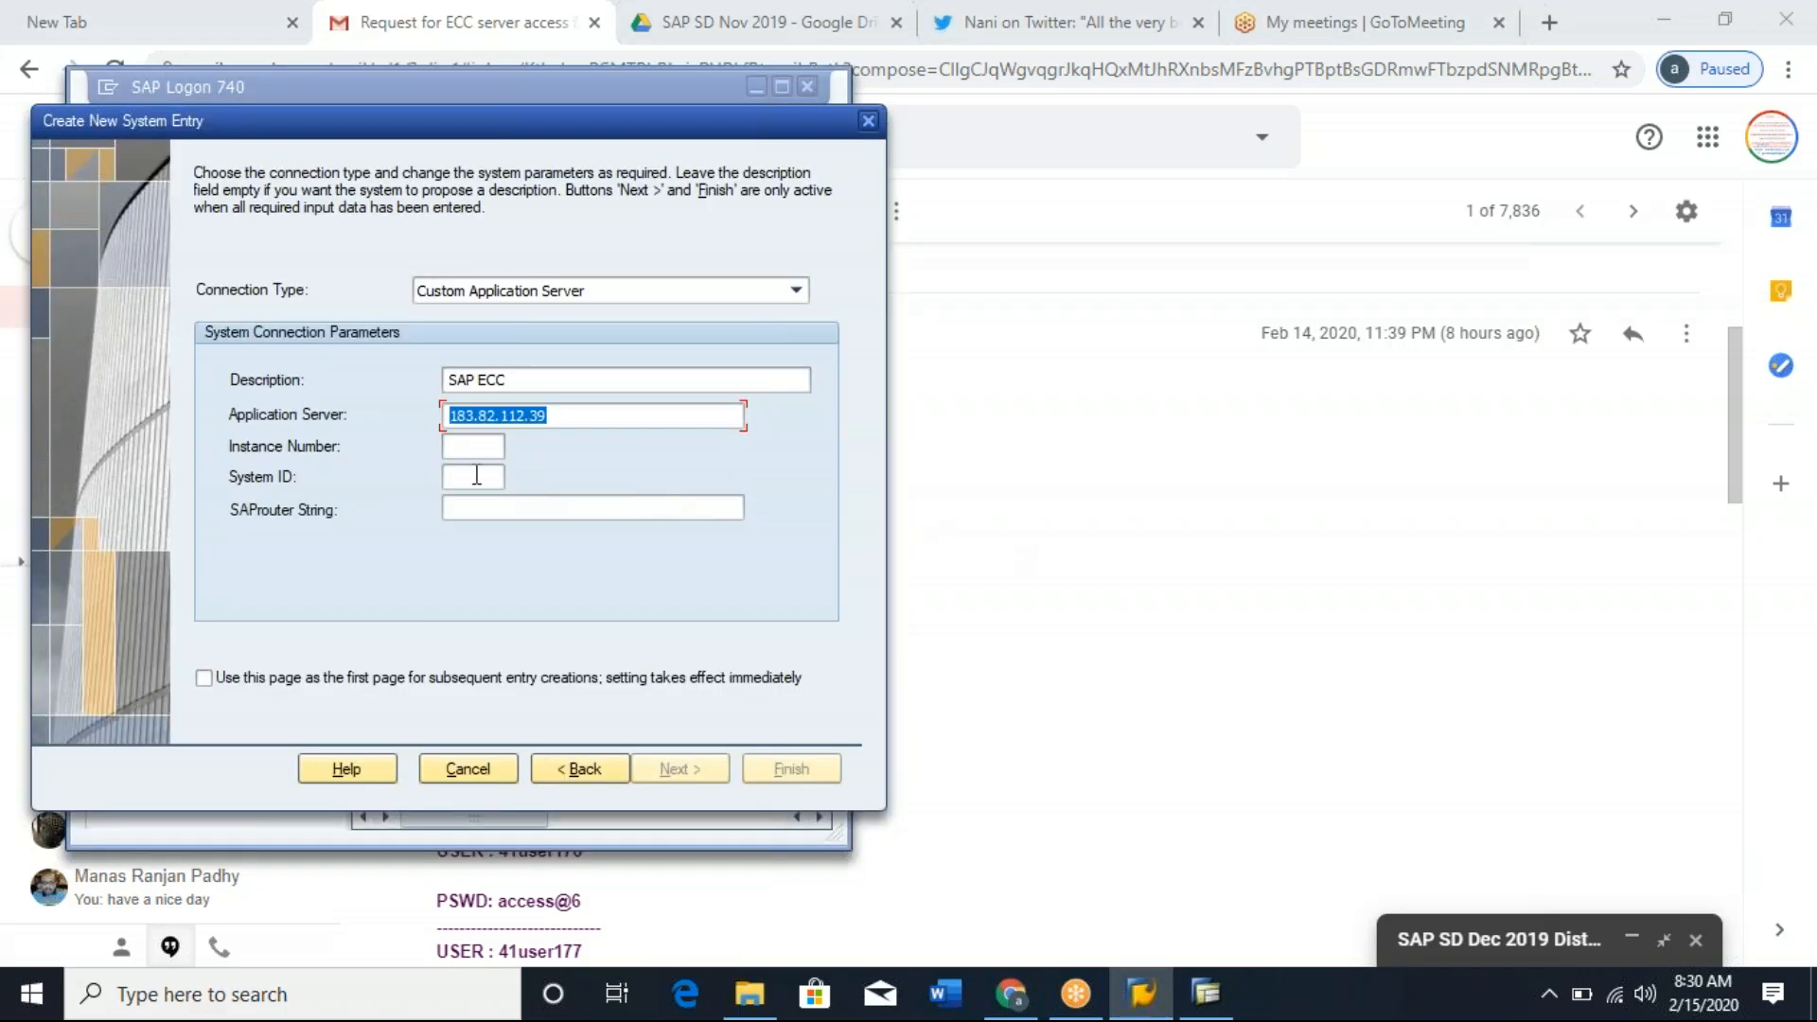
pyautogui.click(475, 449)
pyautogui.write('41')
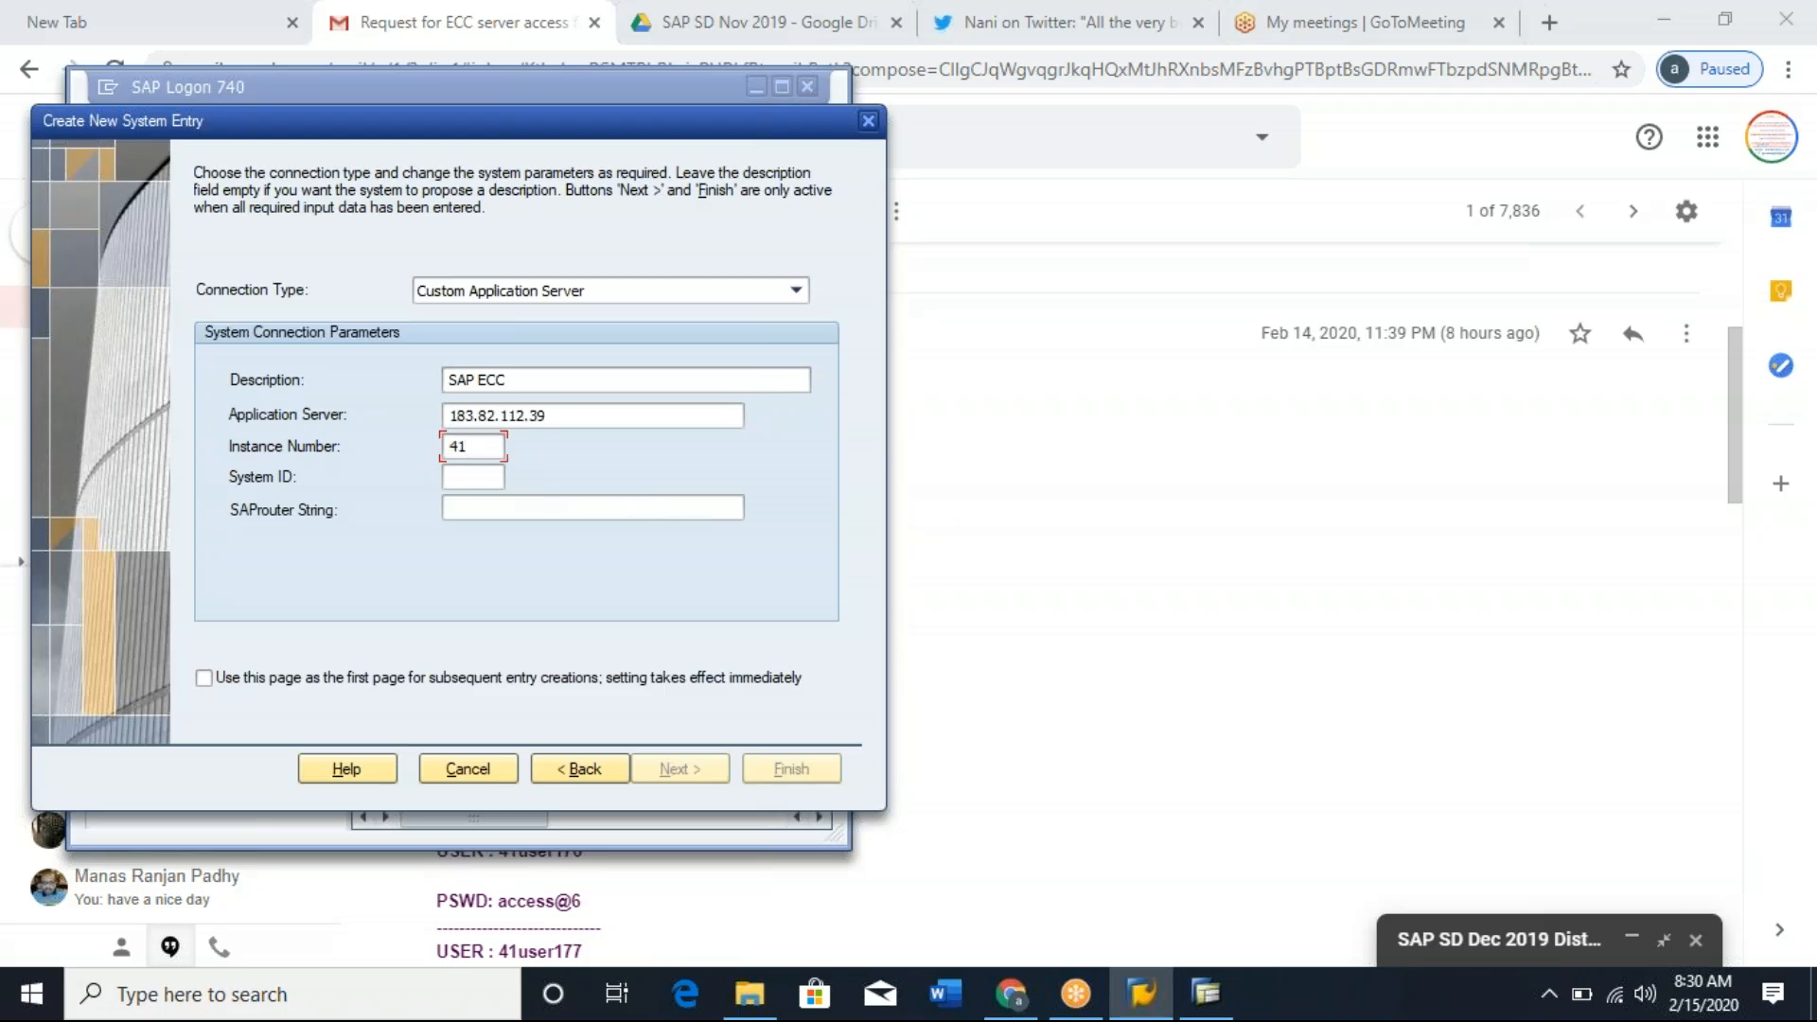
pyautogui.hotkey('alt', 'Tab')
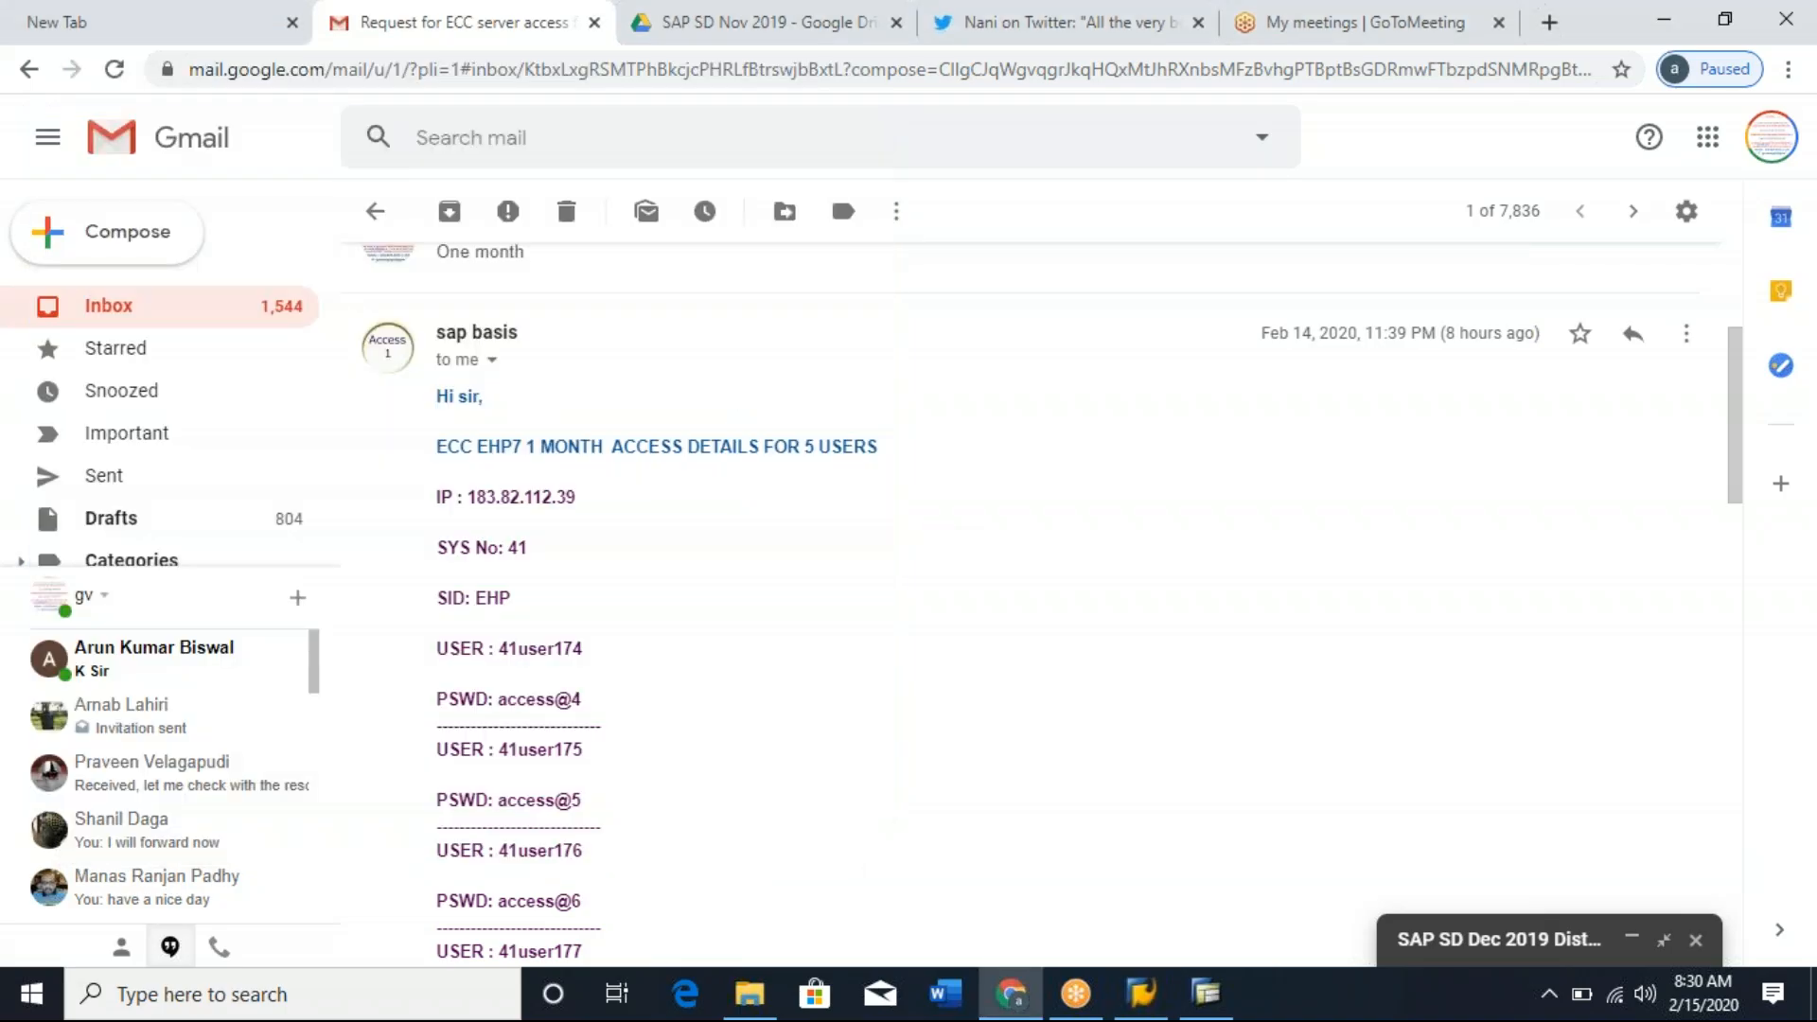
pyautogui.hotkey('alt', 'Tab')
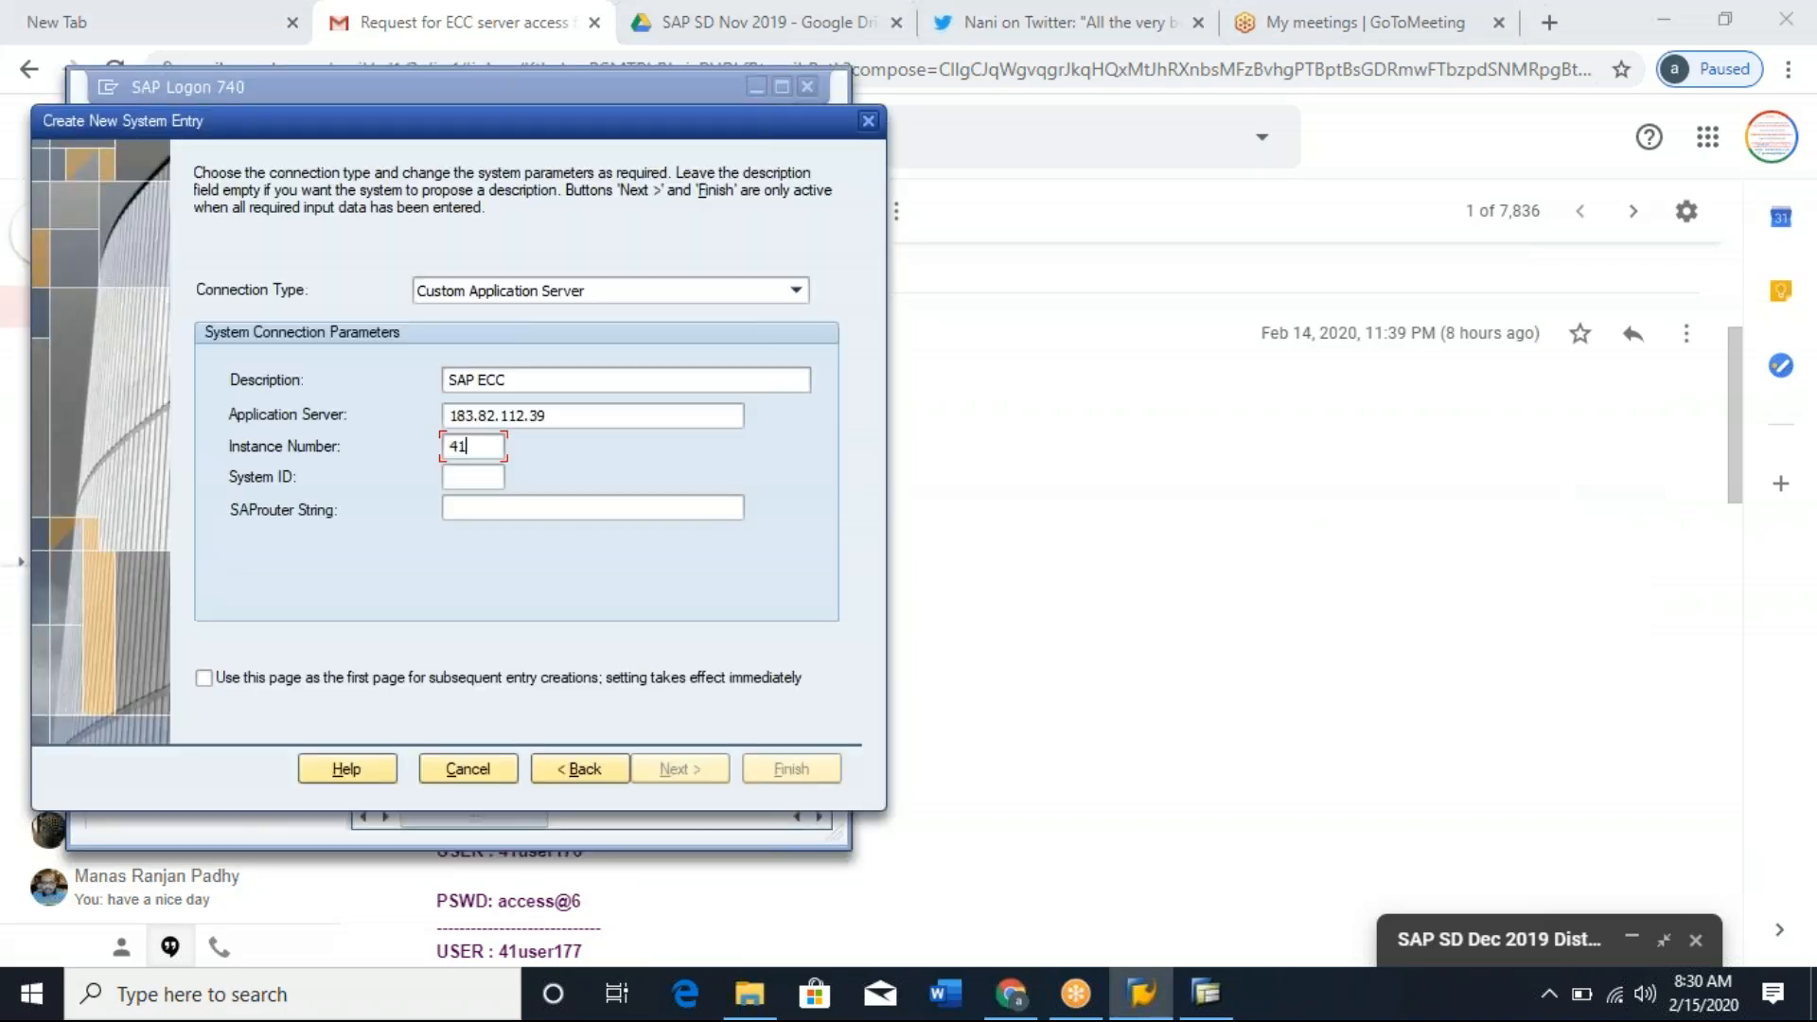
pyautogui.click(470, 478)
pyautogui.hotkey('alt', 'Tab')
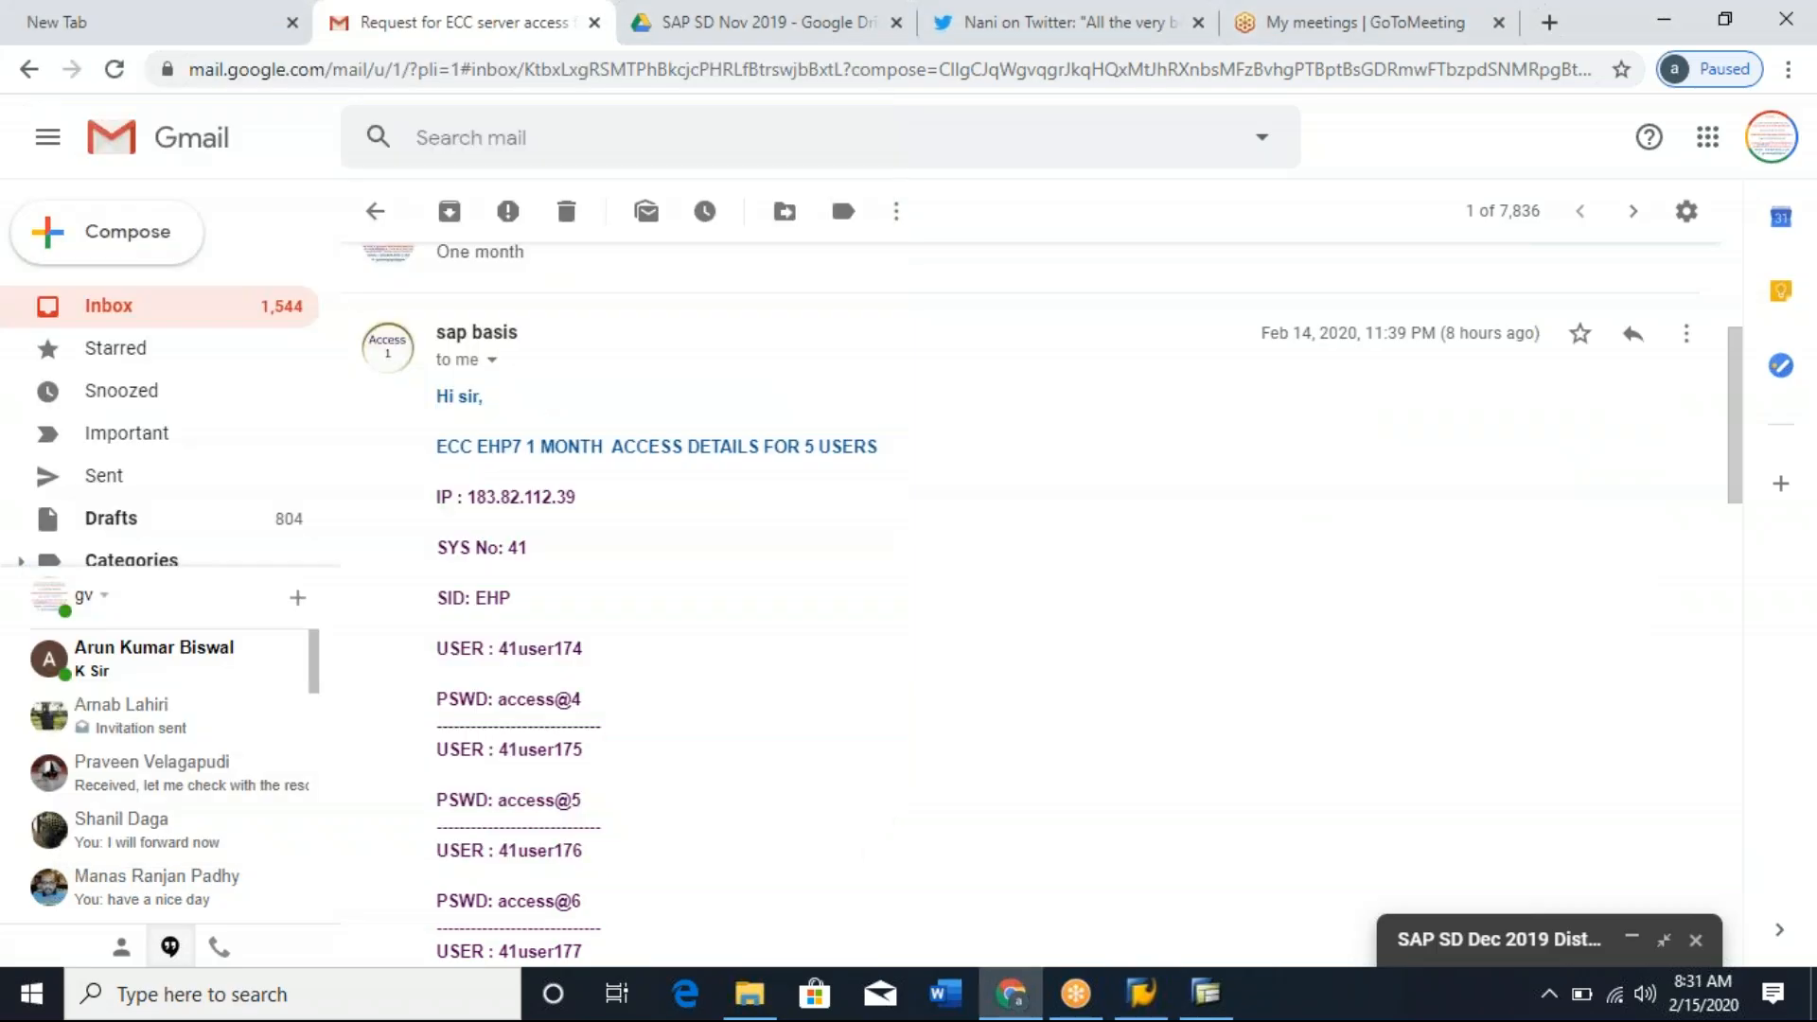
pyautogui.hotkey('alt', 'Tab')
pyautogui.write('EHP')
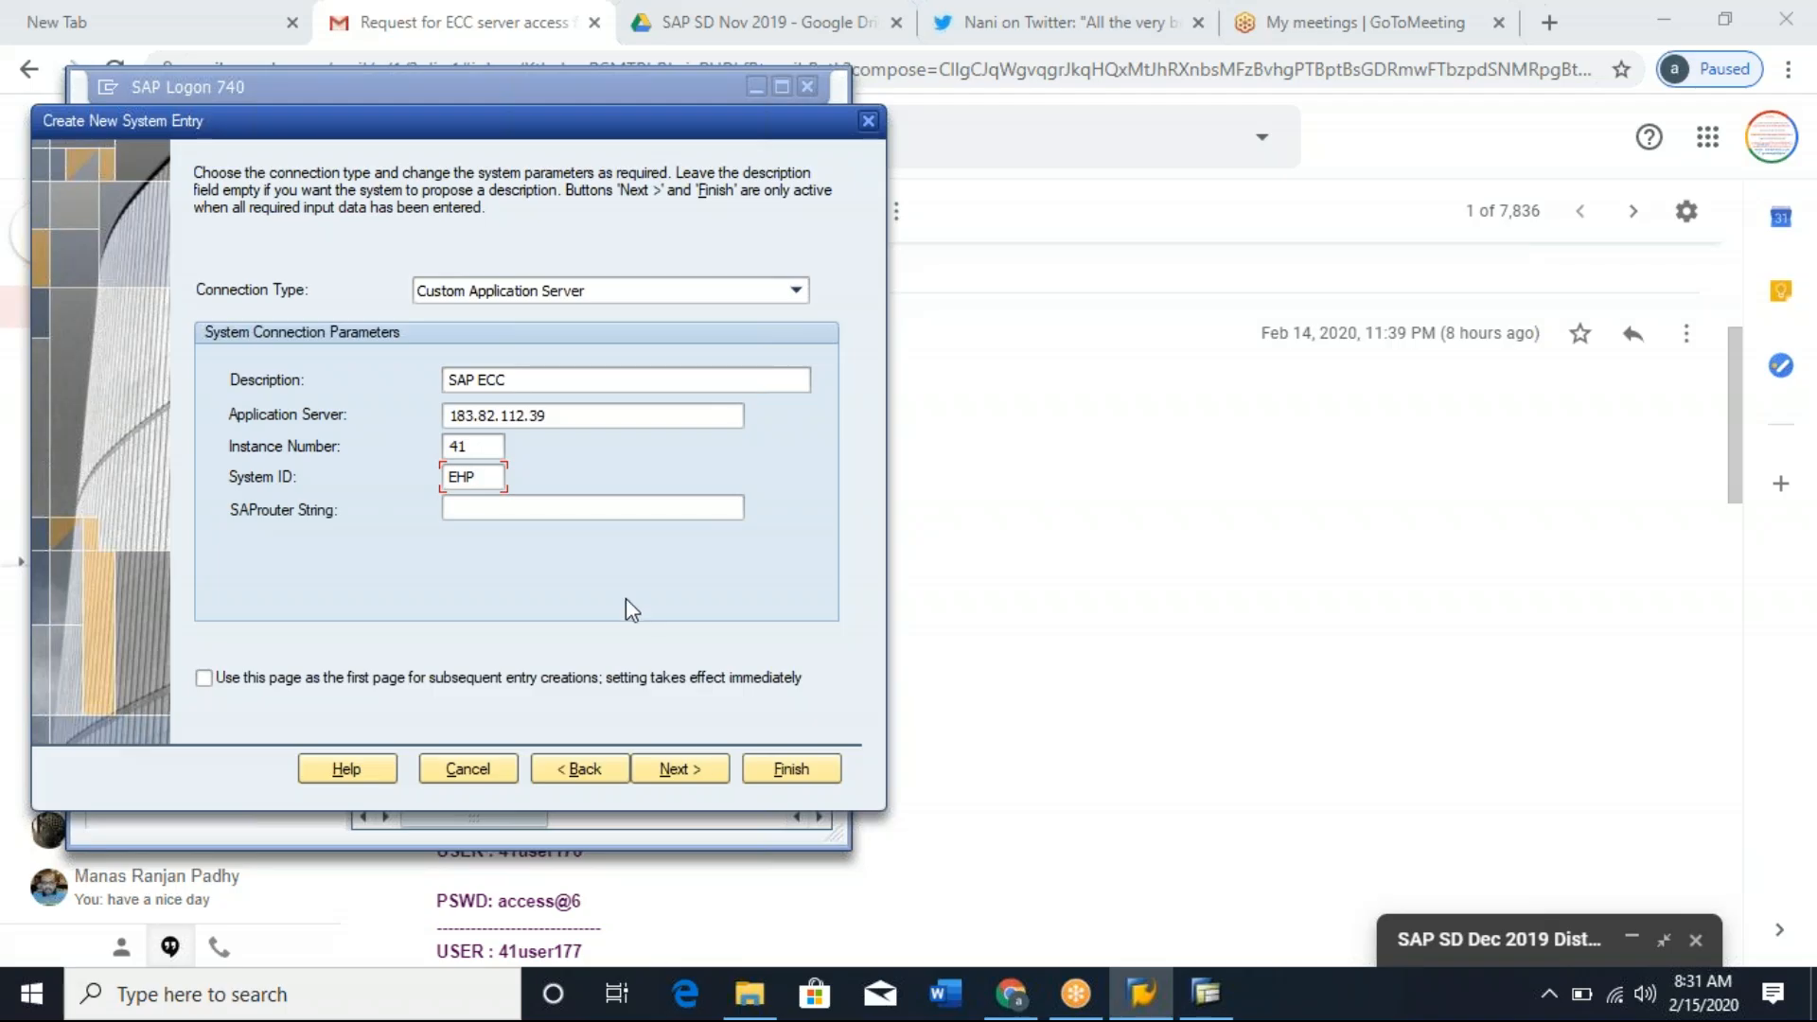
# Accept the default network and code page settings and finish creating the SAP ECC system entry.
pyautogui.click(675, 778)
pyautogui.click(675, 778)
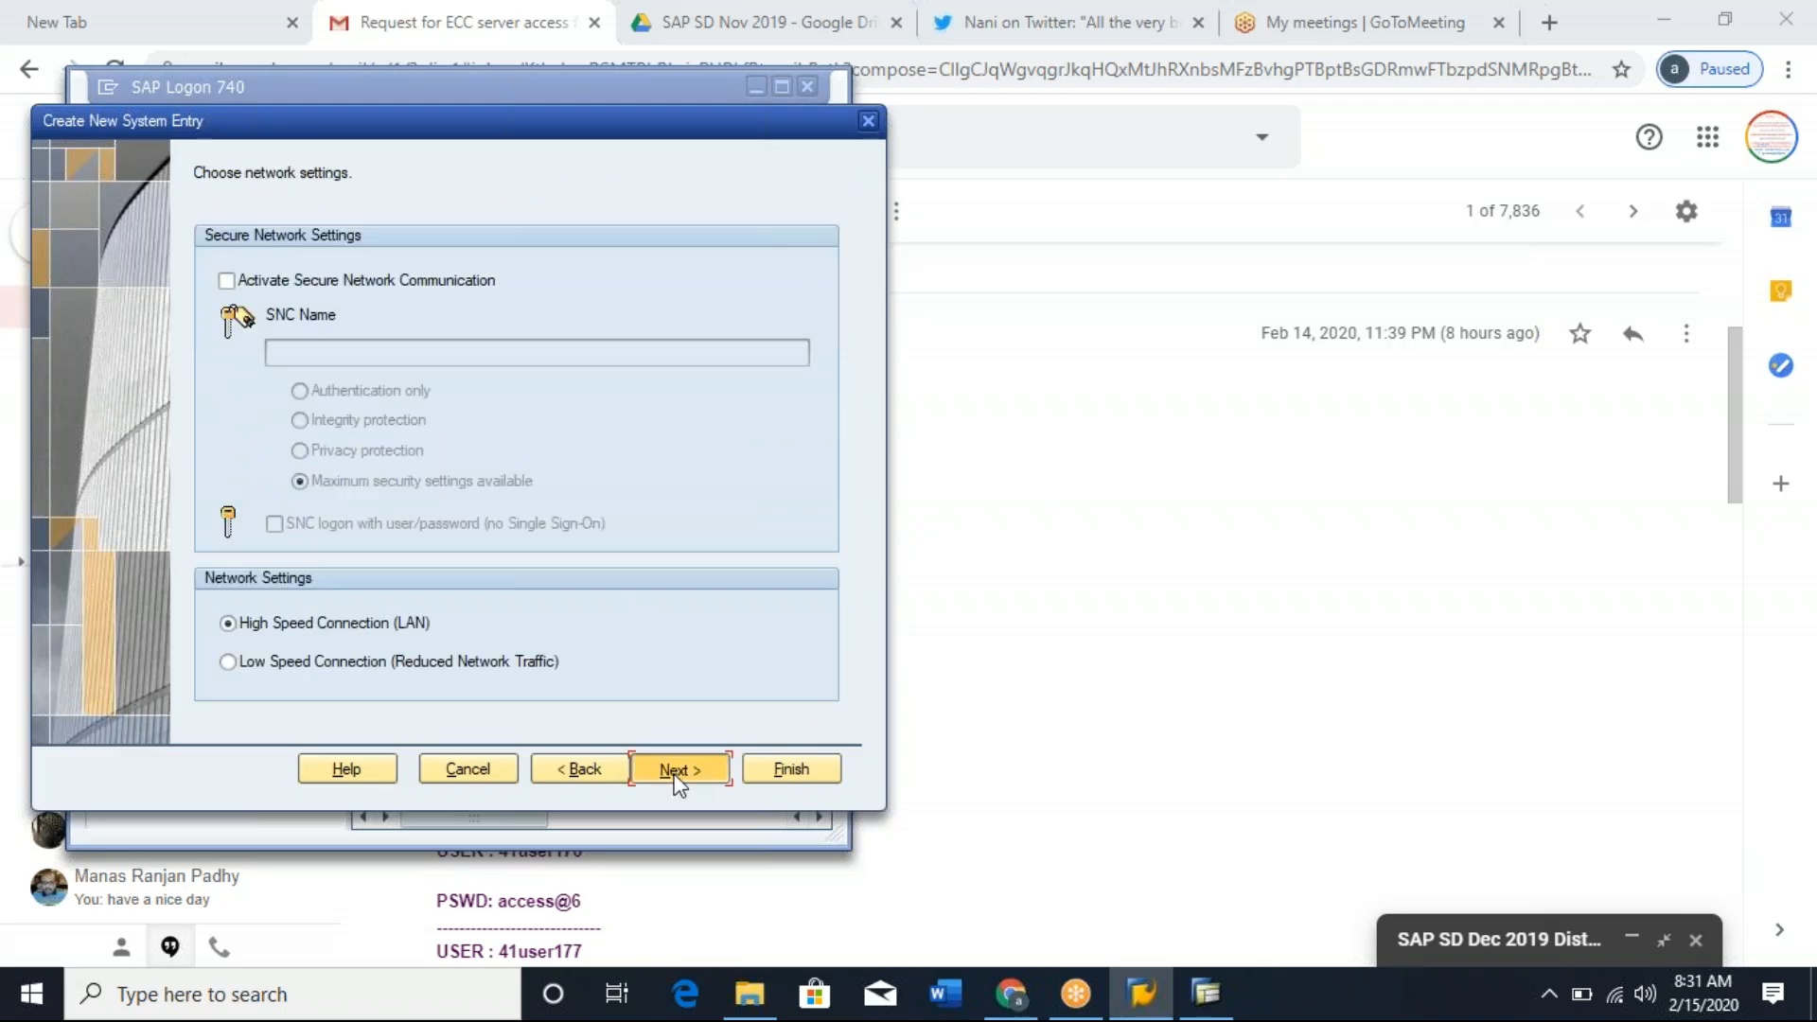
pyautogui.click(676, 778)
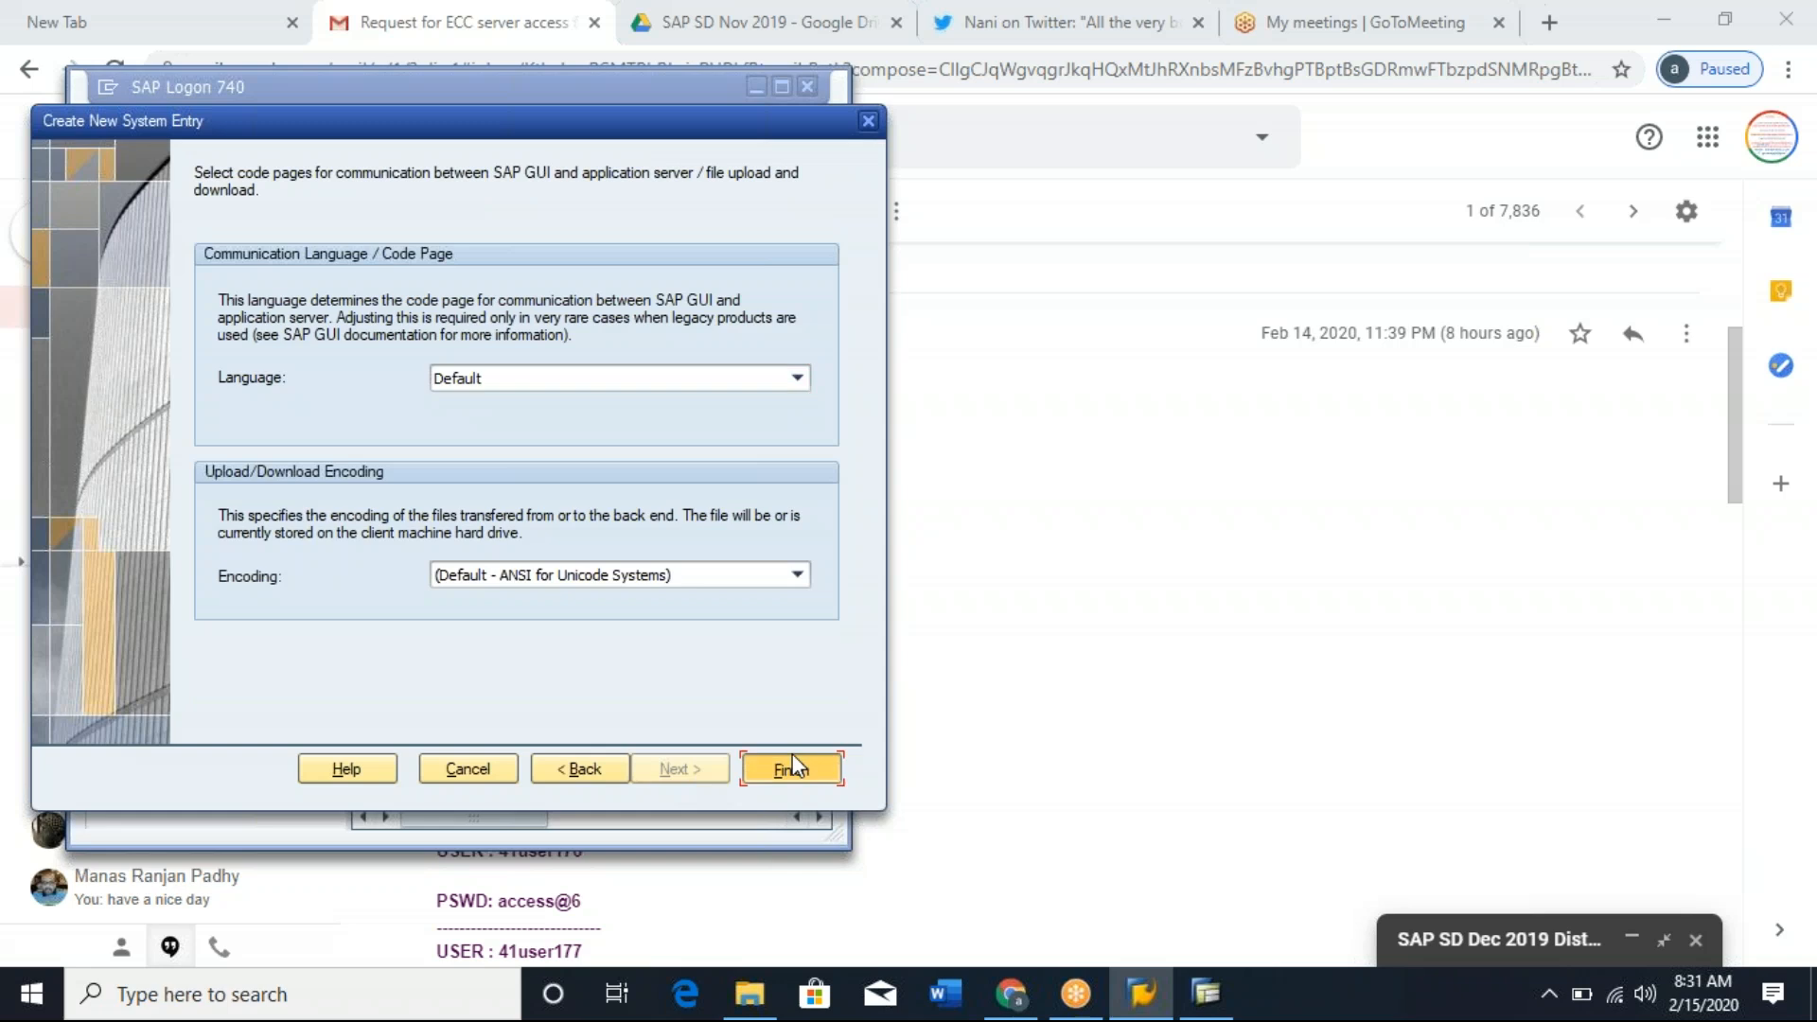
pyautogui.click(792, 757)
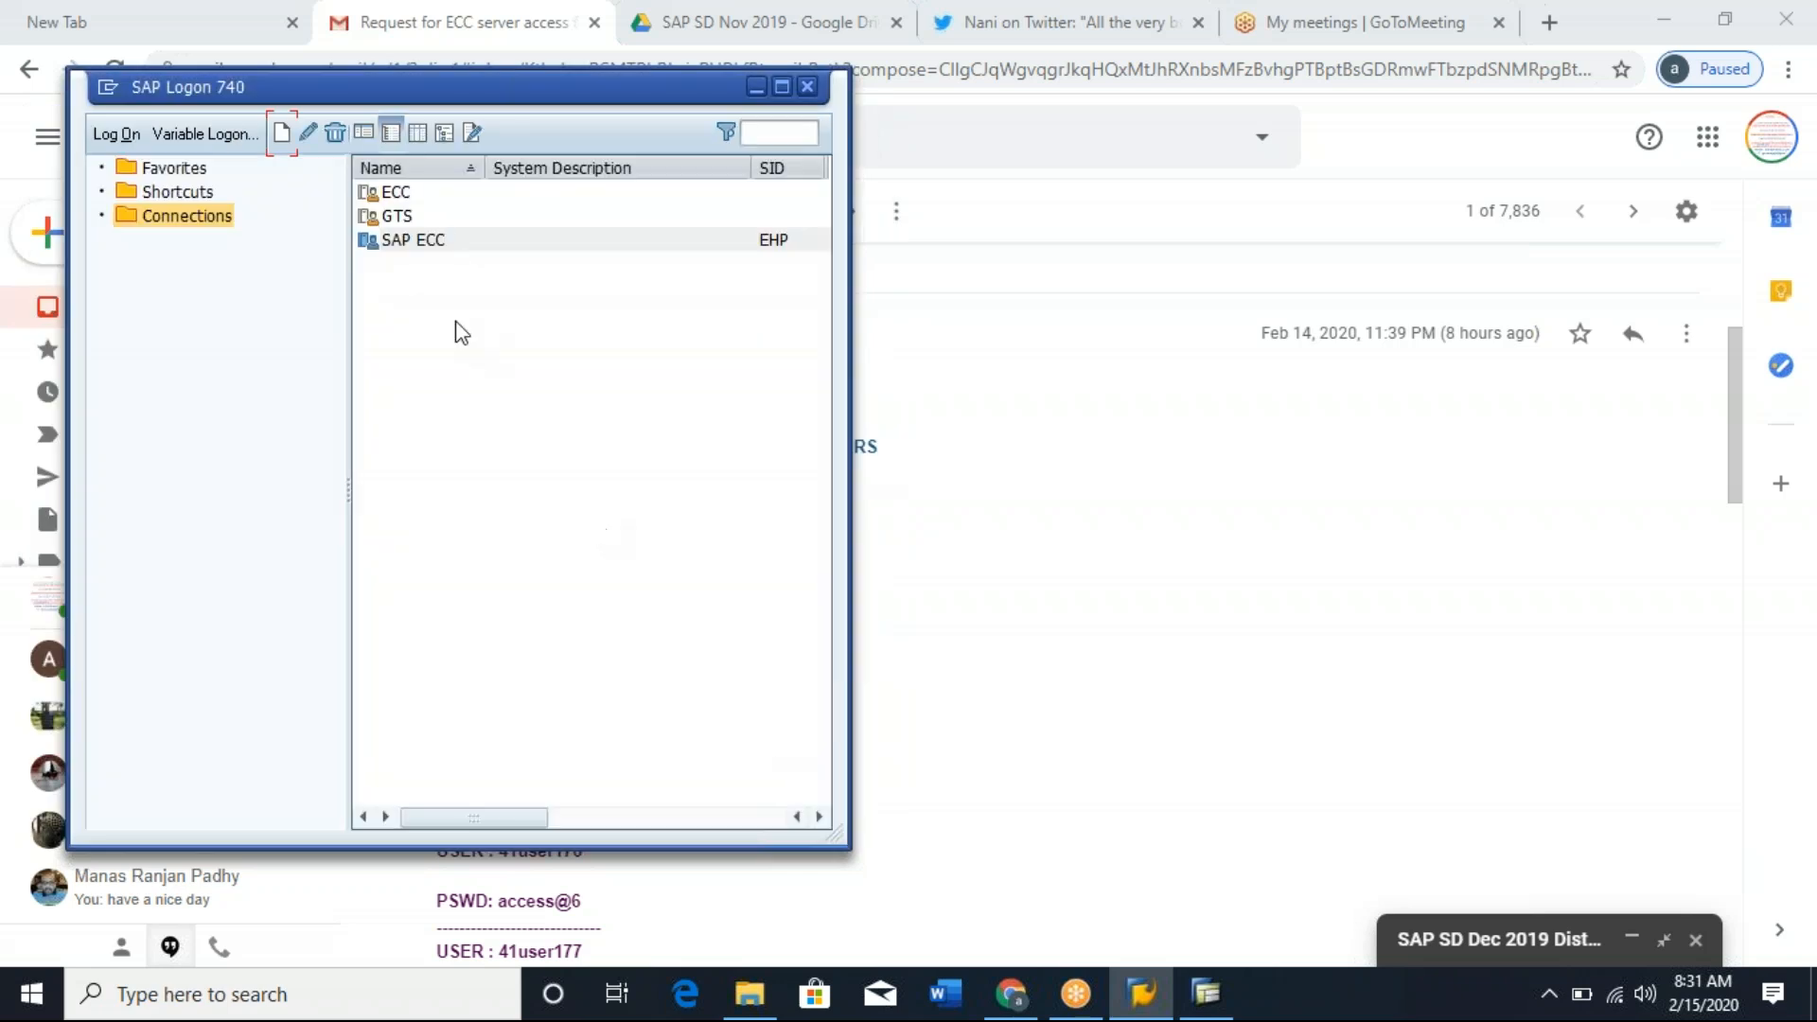
# Change the description of the new SAP ECC connection to SAP ERP and save the entry.
pyautogui.click(436, 248)
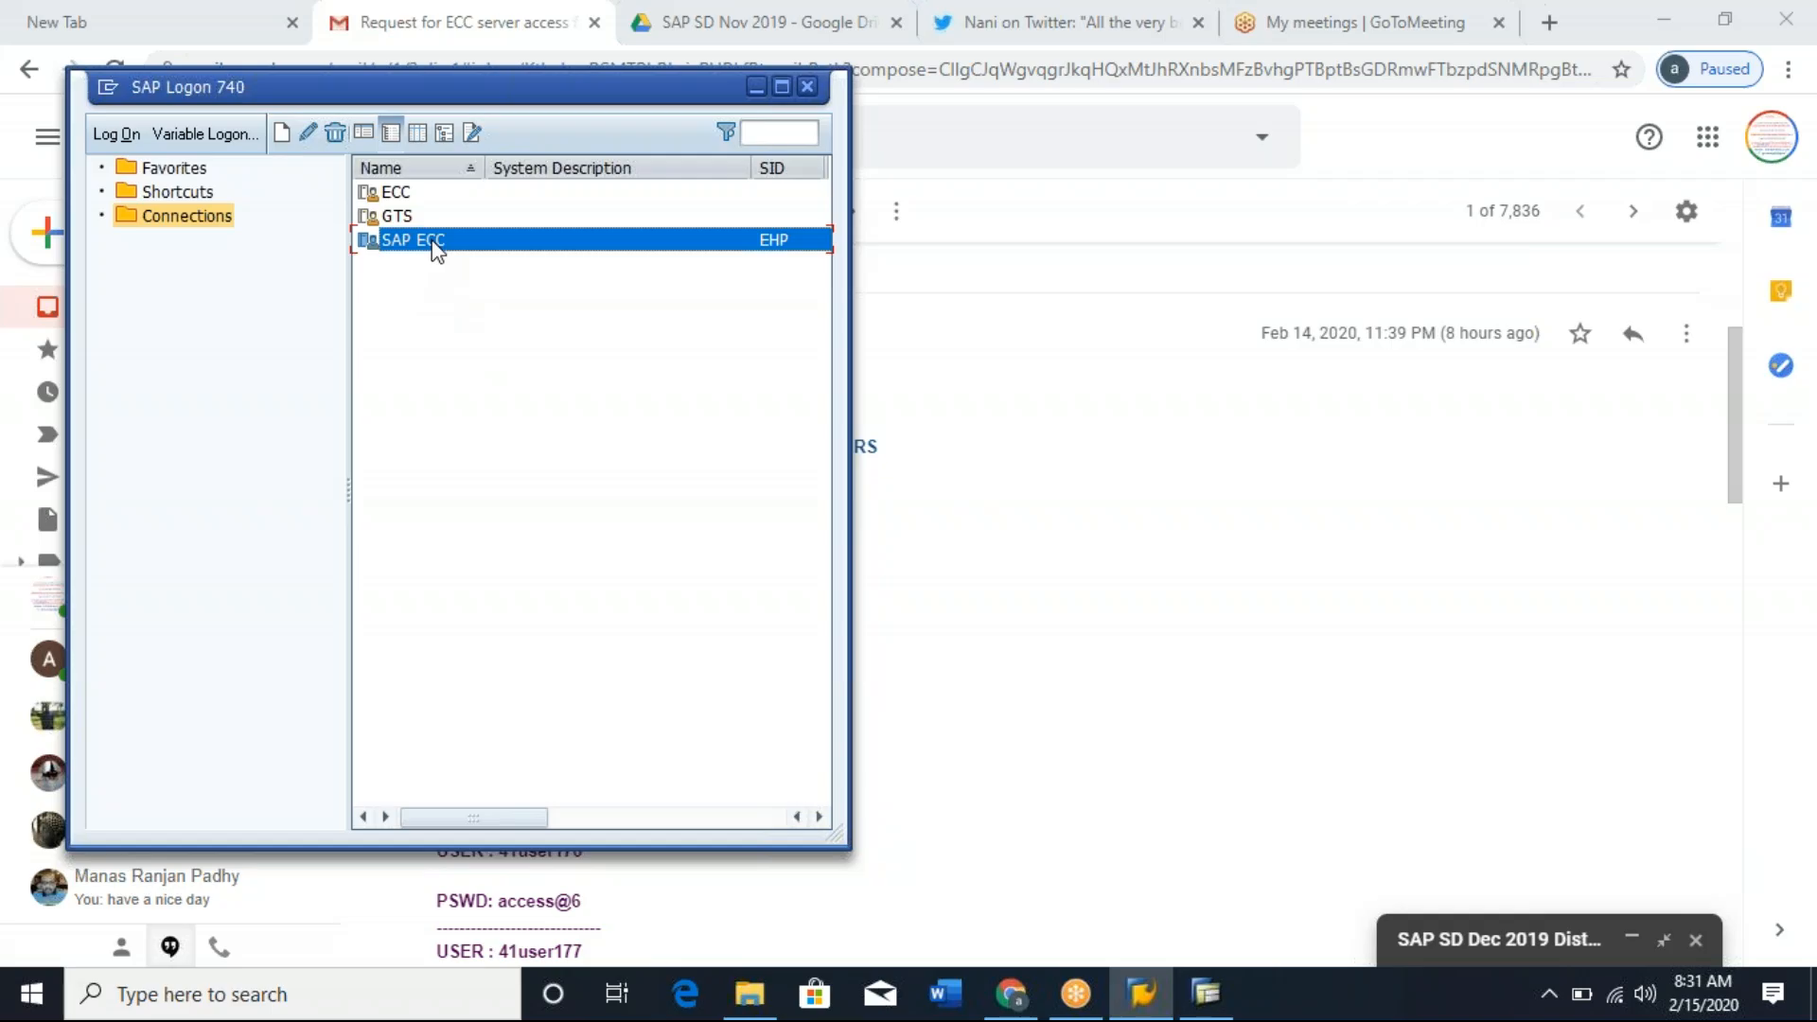
pyautogui.click(308, 132)
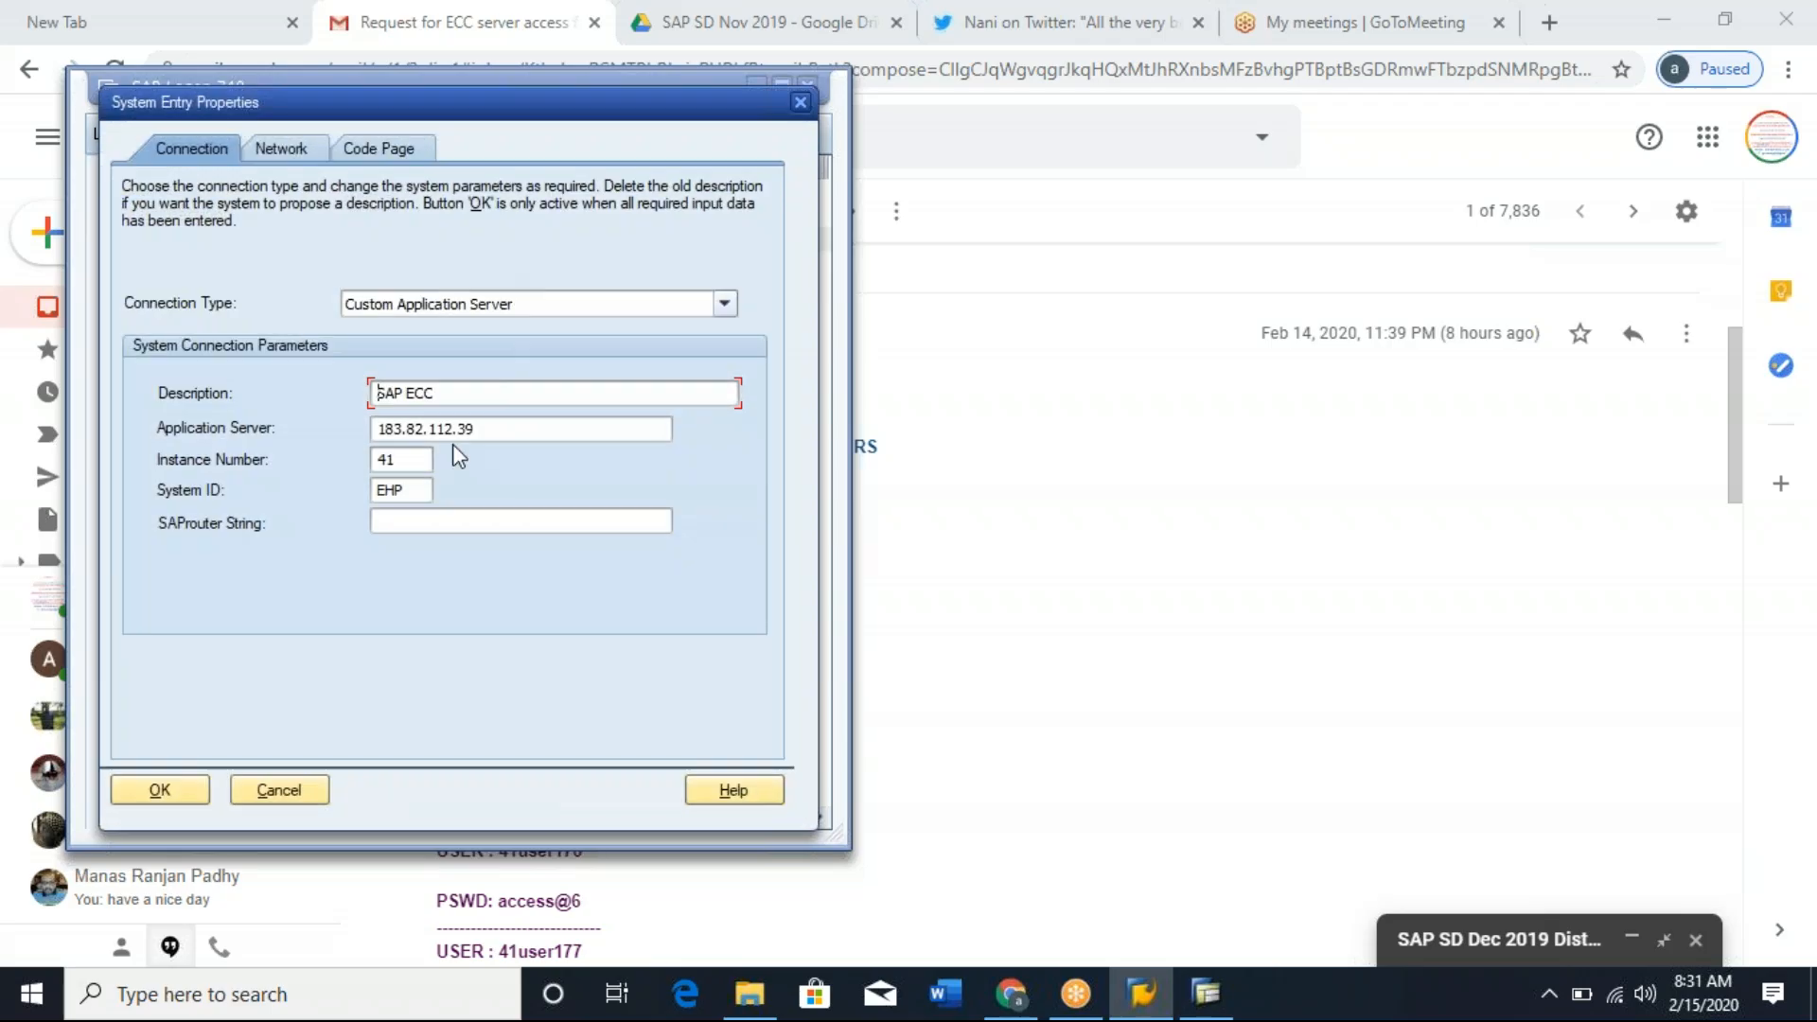
pyautogui.click(475, 389)
pyautogui.press('BackSpace')
pyautogui.press('BackSpace')
pyautogui.press('BackSpace')
pyautogui.write('ERP')
pyautogui.click(159, 790)
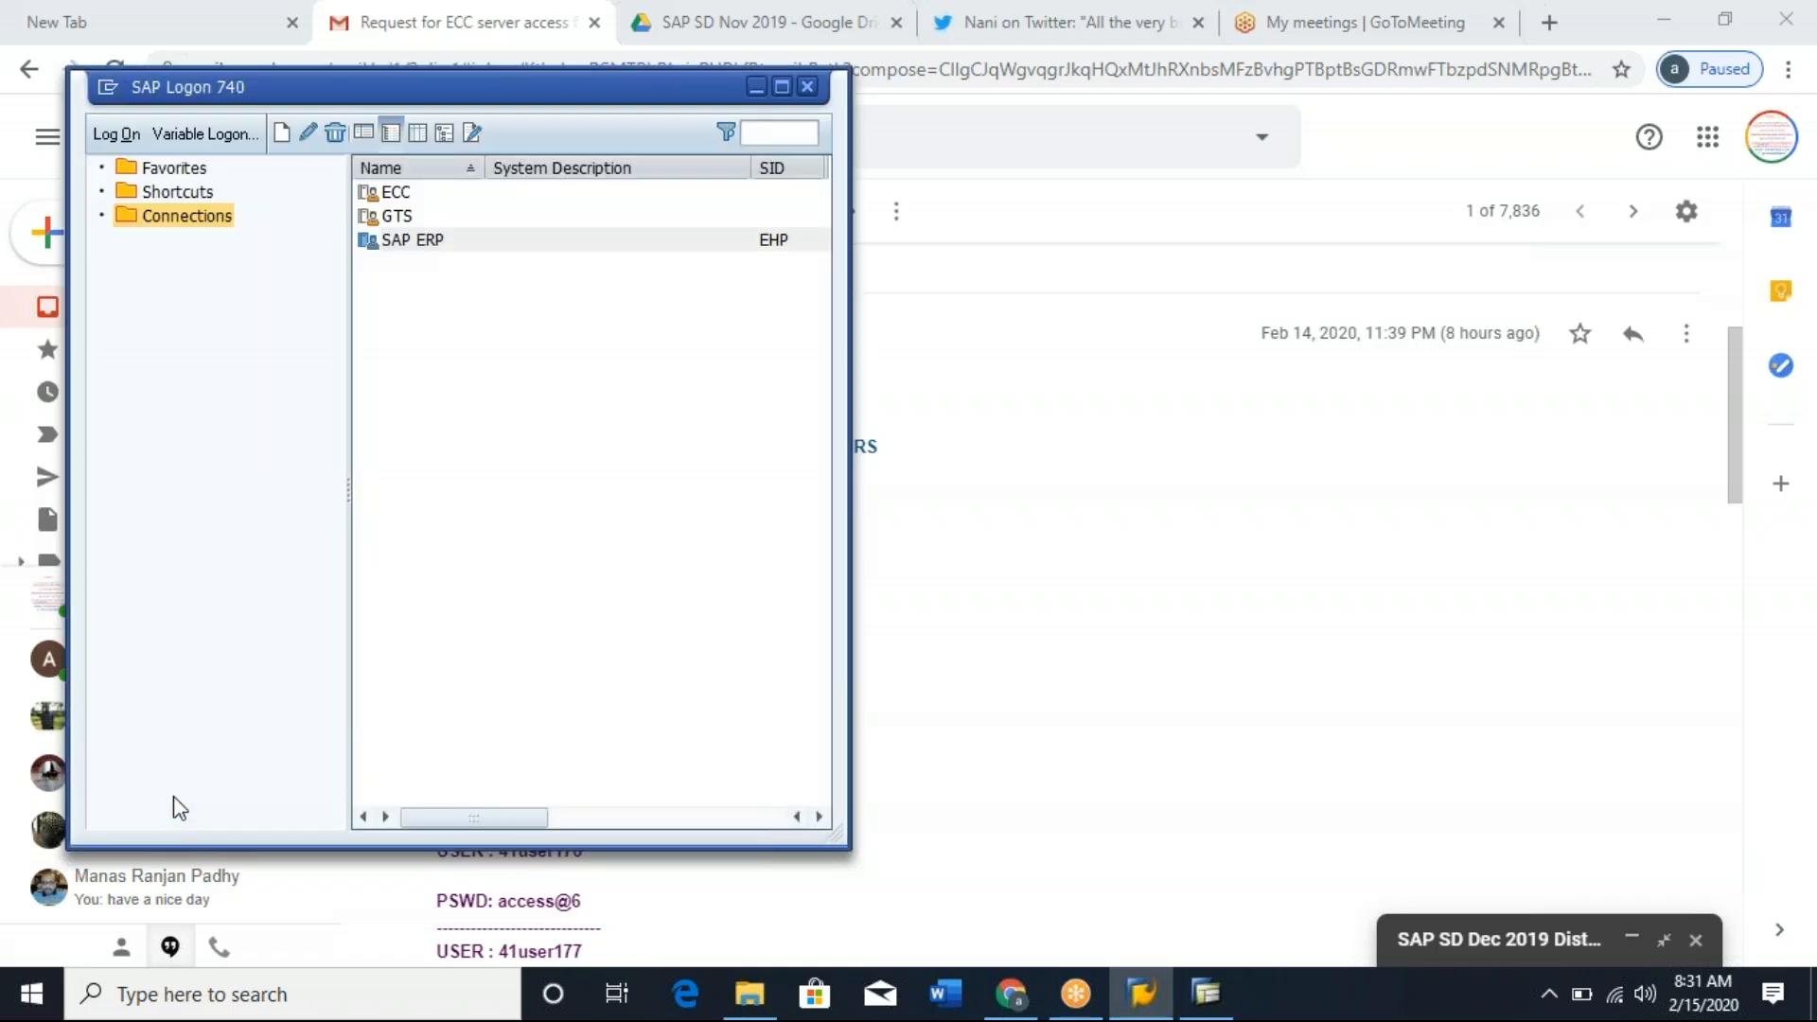
# Open the SAP ERP connection and fill in the user field with the first user ID copied from the Gmail access message.
pyautogui.click(428, 243)
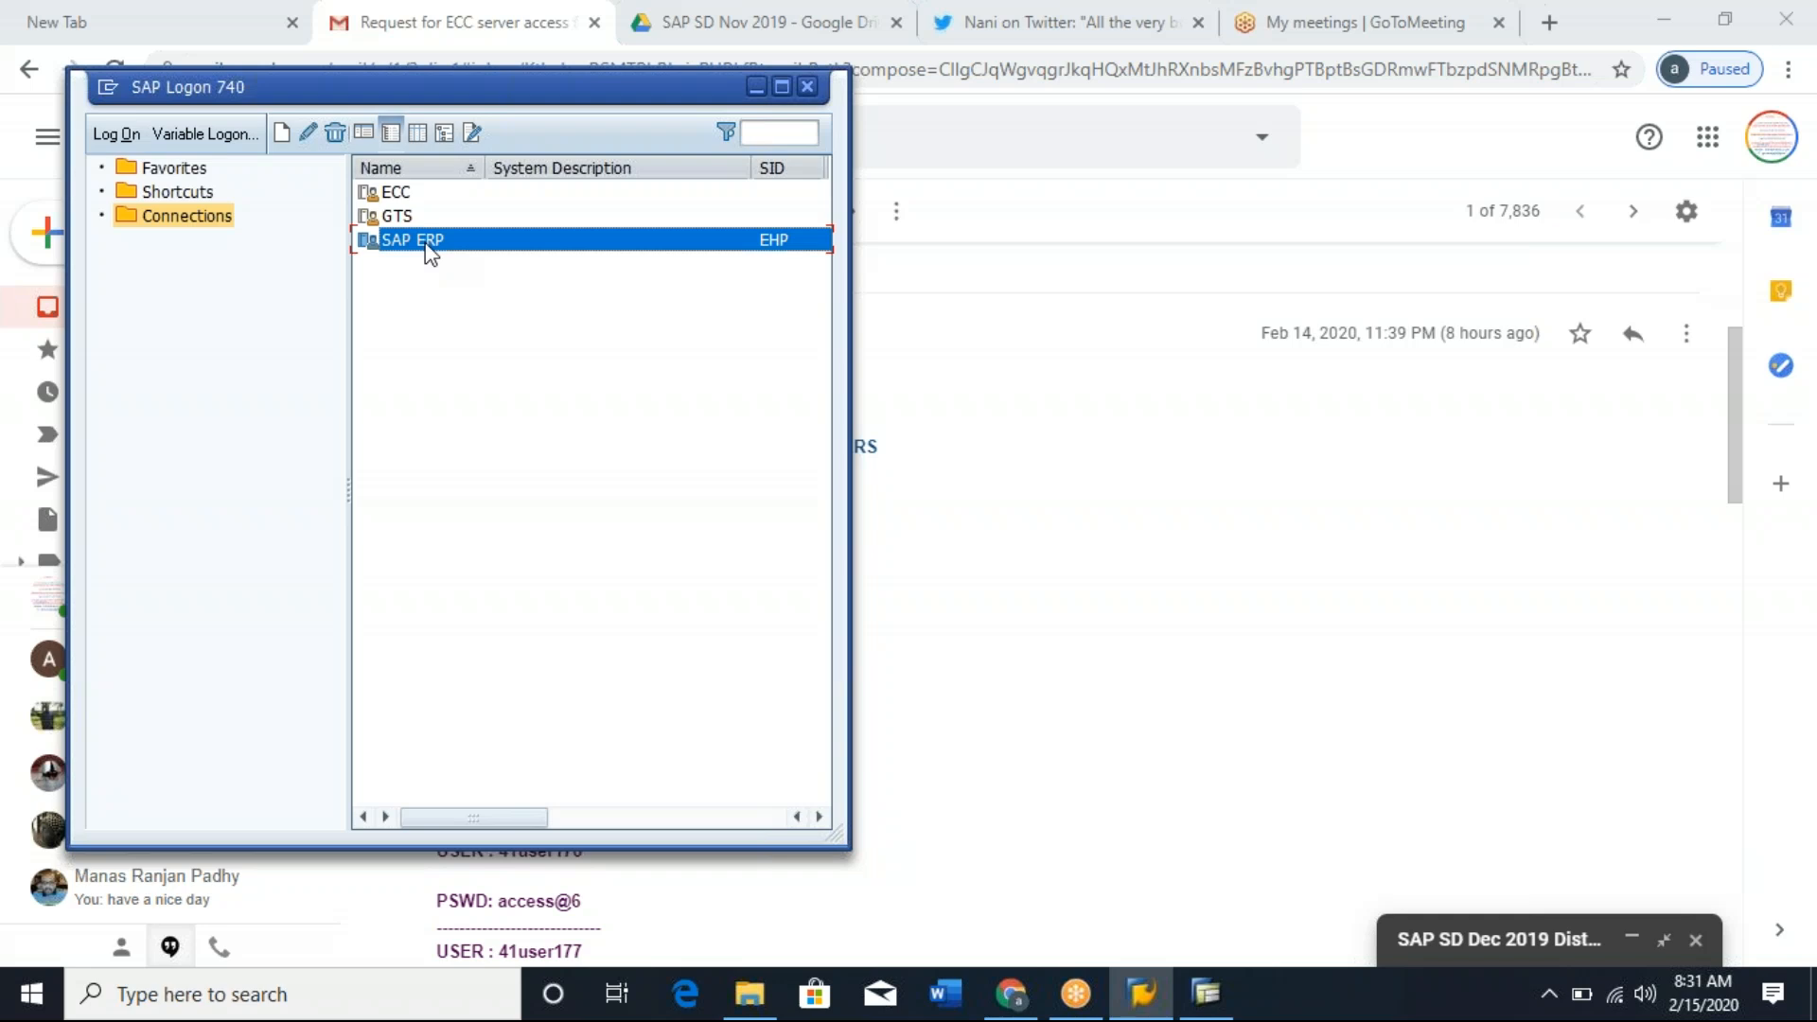
pyautogui.doubleClick(428, 243)
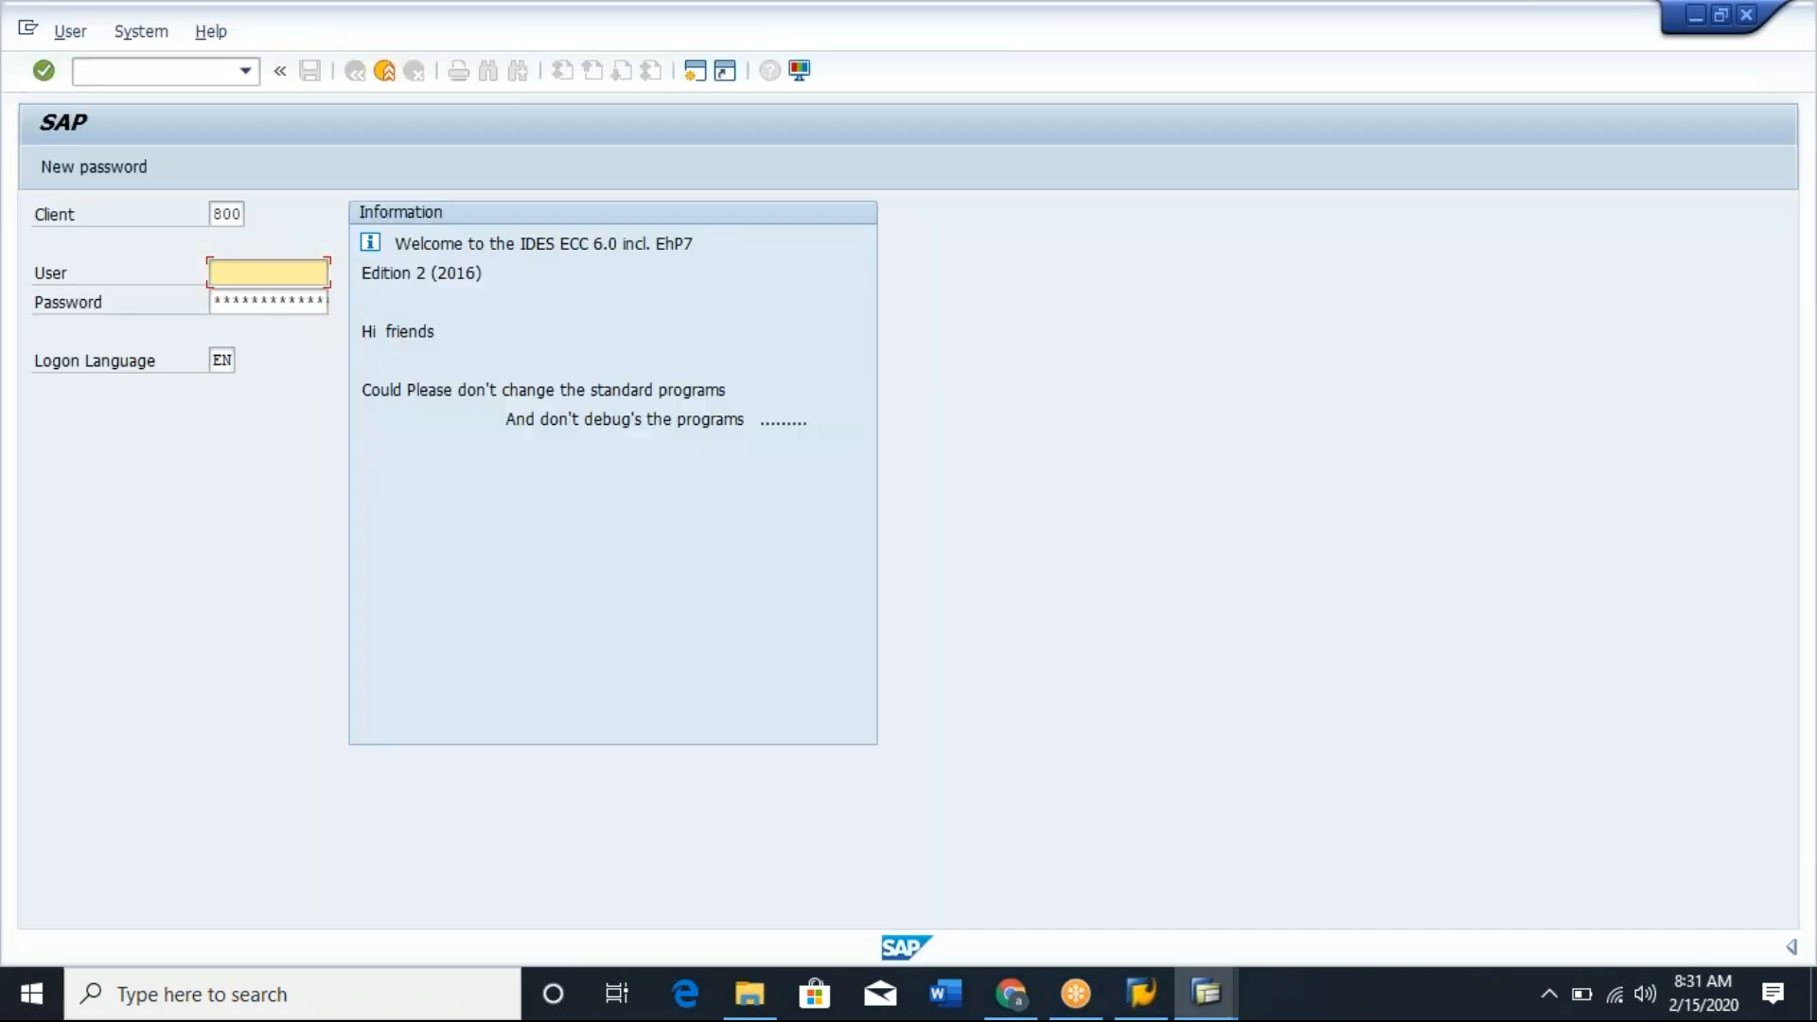
pyautogui.click(1011, 994)
pyautogui.moveTo(497, 648); pyautogui.dragTo(582, 647)
pyautogui.hotkey('ctrl', 'c')
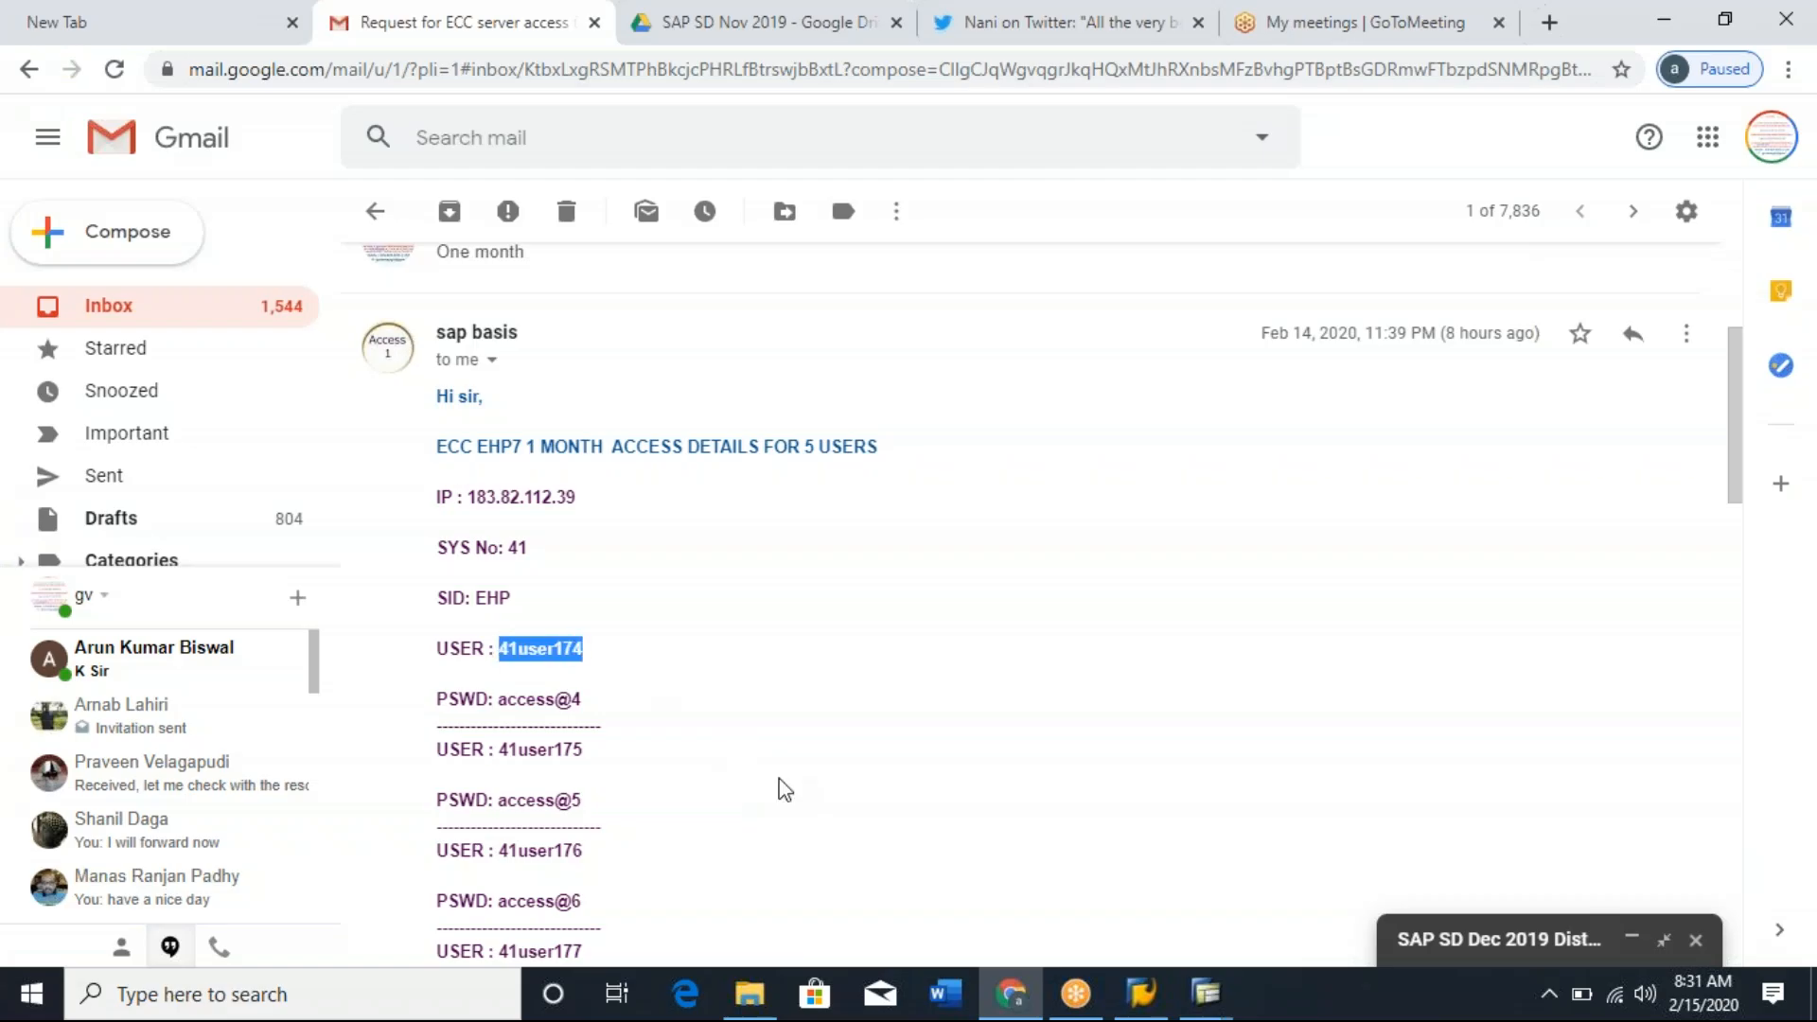
pyautogui.hotkey('alt', 'Tab')
pyautogui.hotkey('ctrl', 'v')
pyautogui.press('Tab')
# Enter the account password and log on to the SAP ERP system.
pyautogui.hotkey('alt', 'Tab')
pyautogui.hotkey('alt', 'Tab')
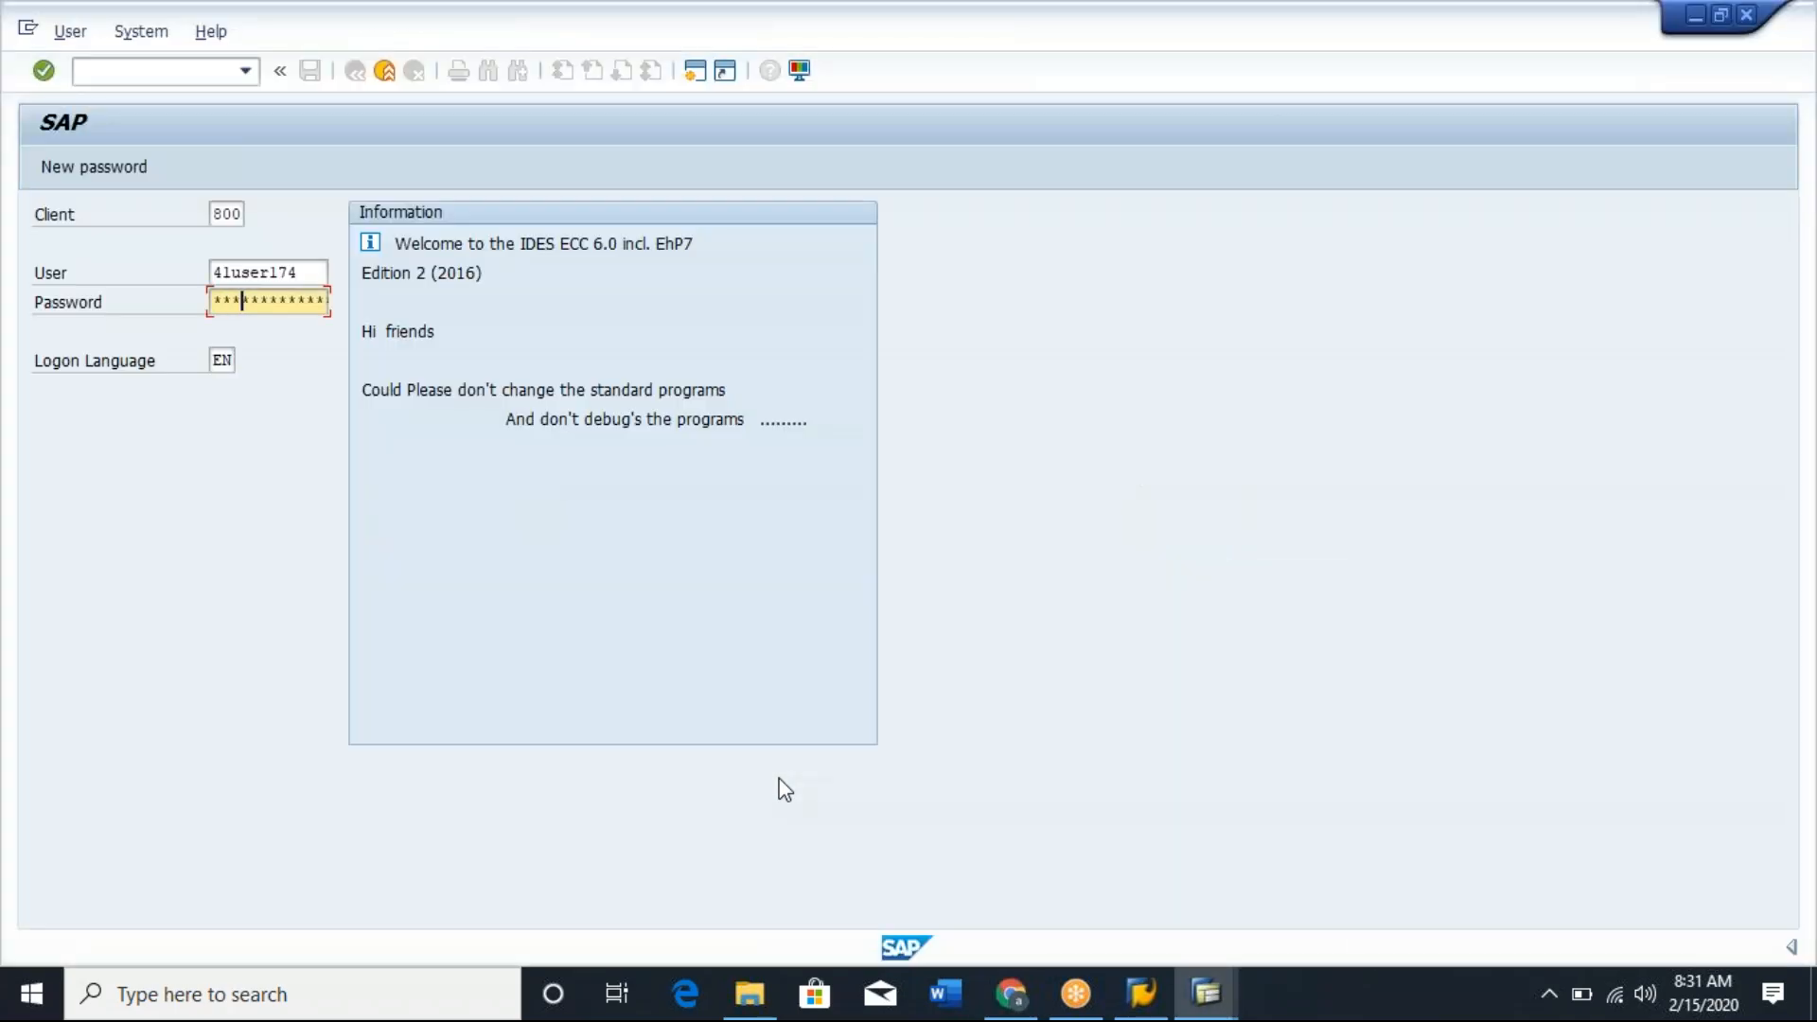
pyautogui.press('Return')
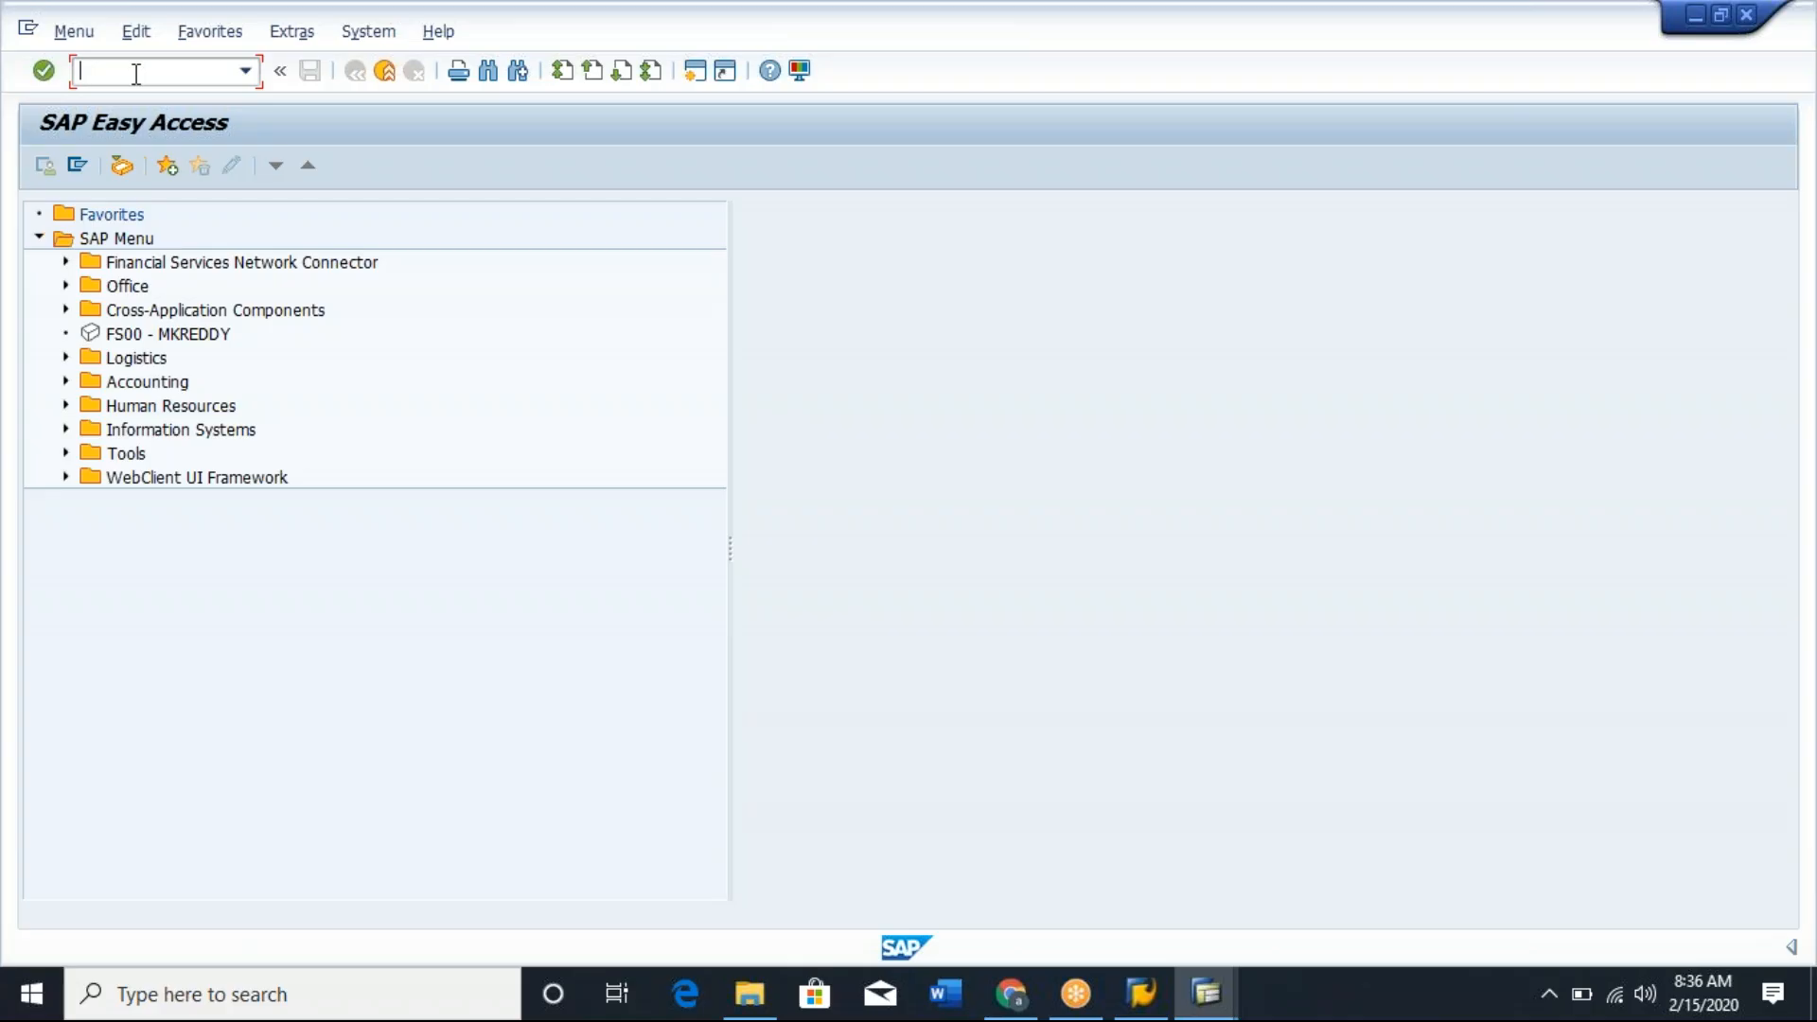
# Start transaction VA13, search the sales documents, and display the inquiry whose purchase order number is TEST FOR INQUIRY.
pyautogui.write('/nva13')
pyautogui.press('Return')
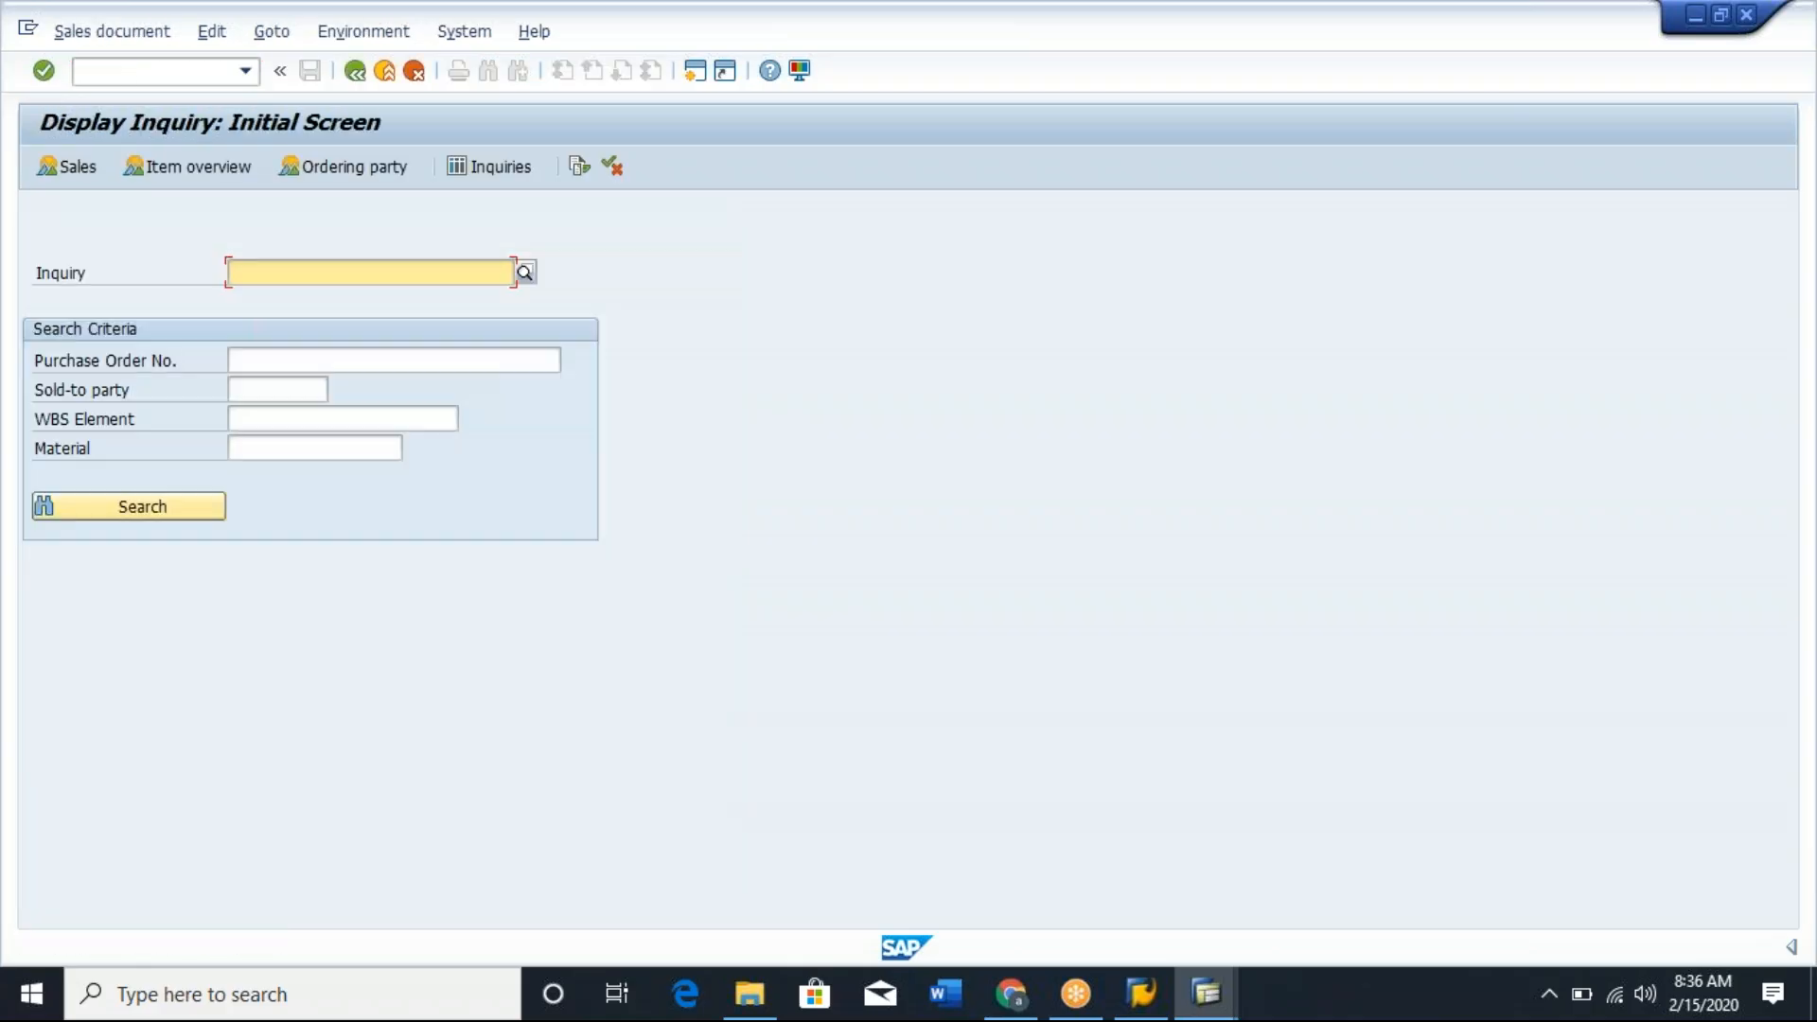
pyautogui.click(524, 273)
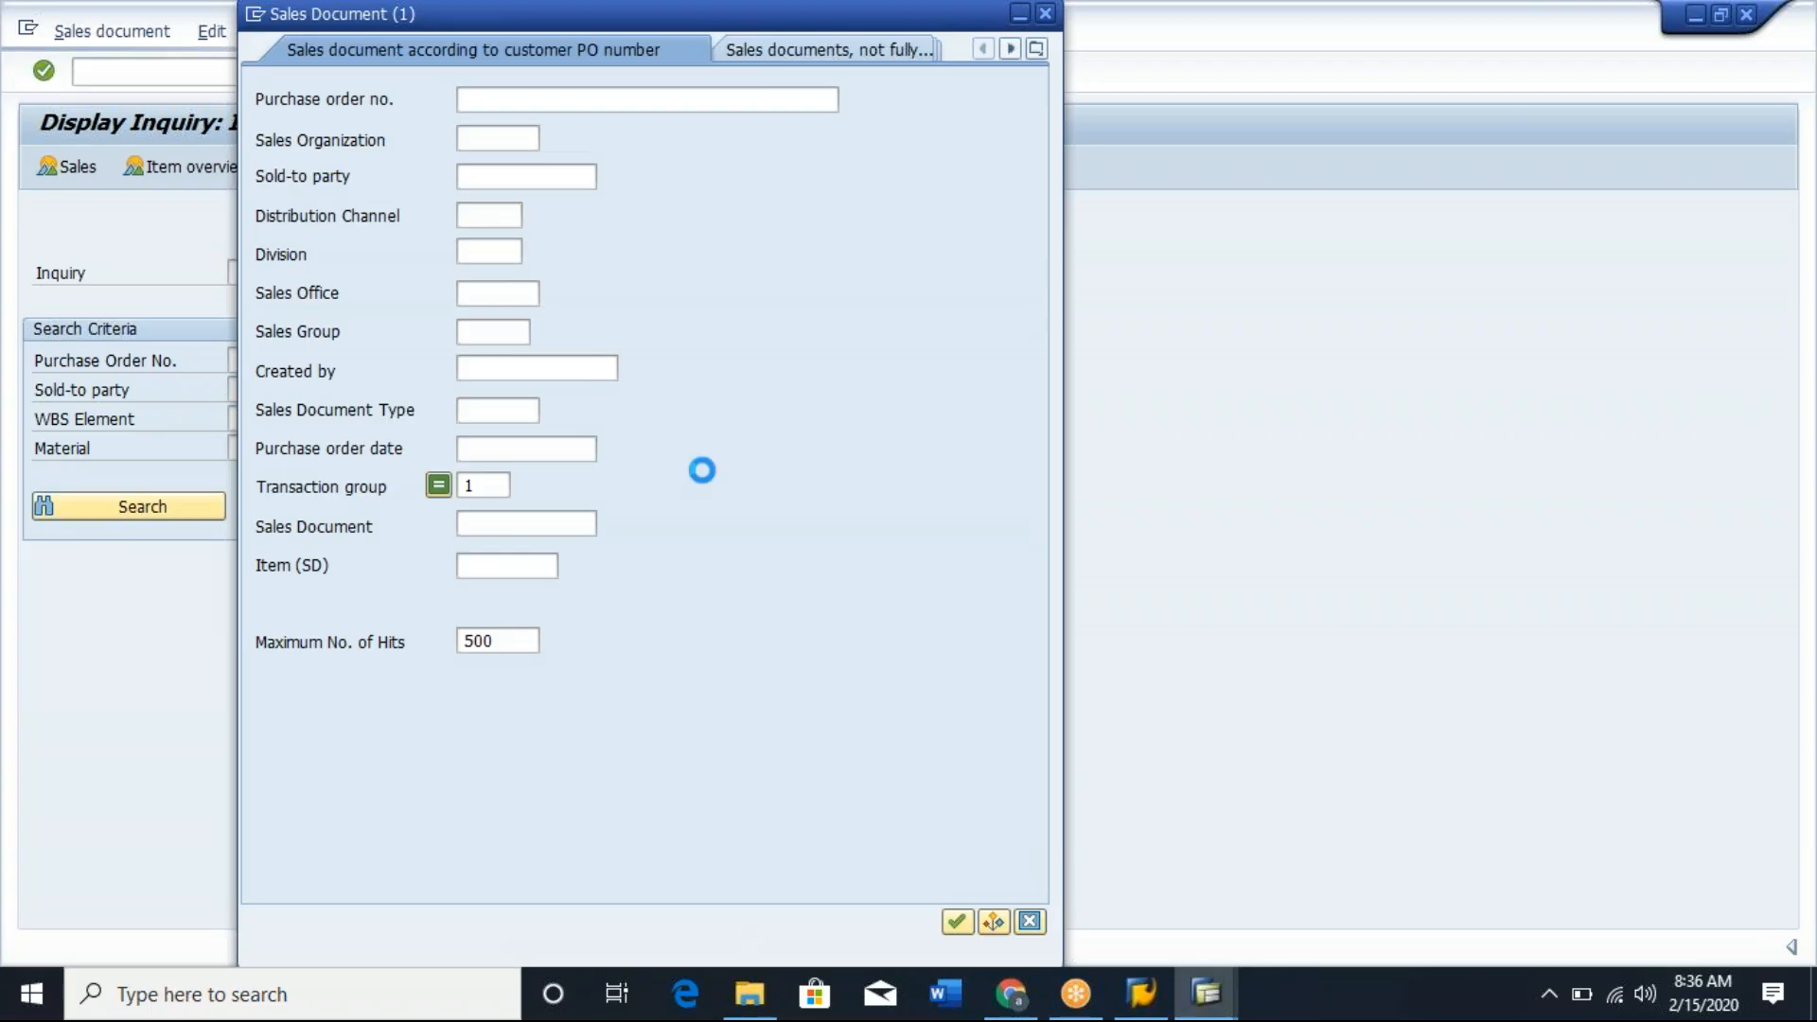
pyautogui.click(955, 923)
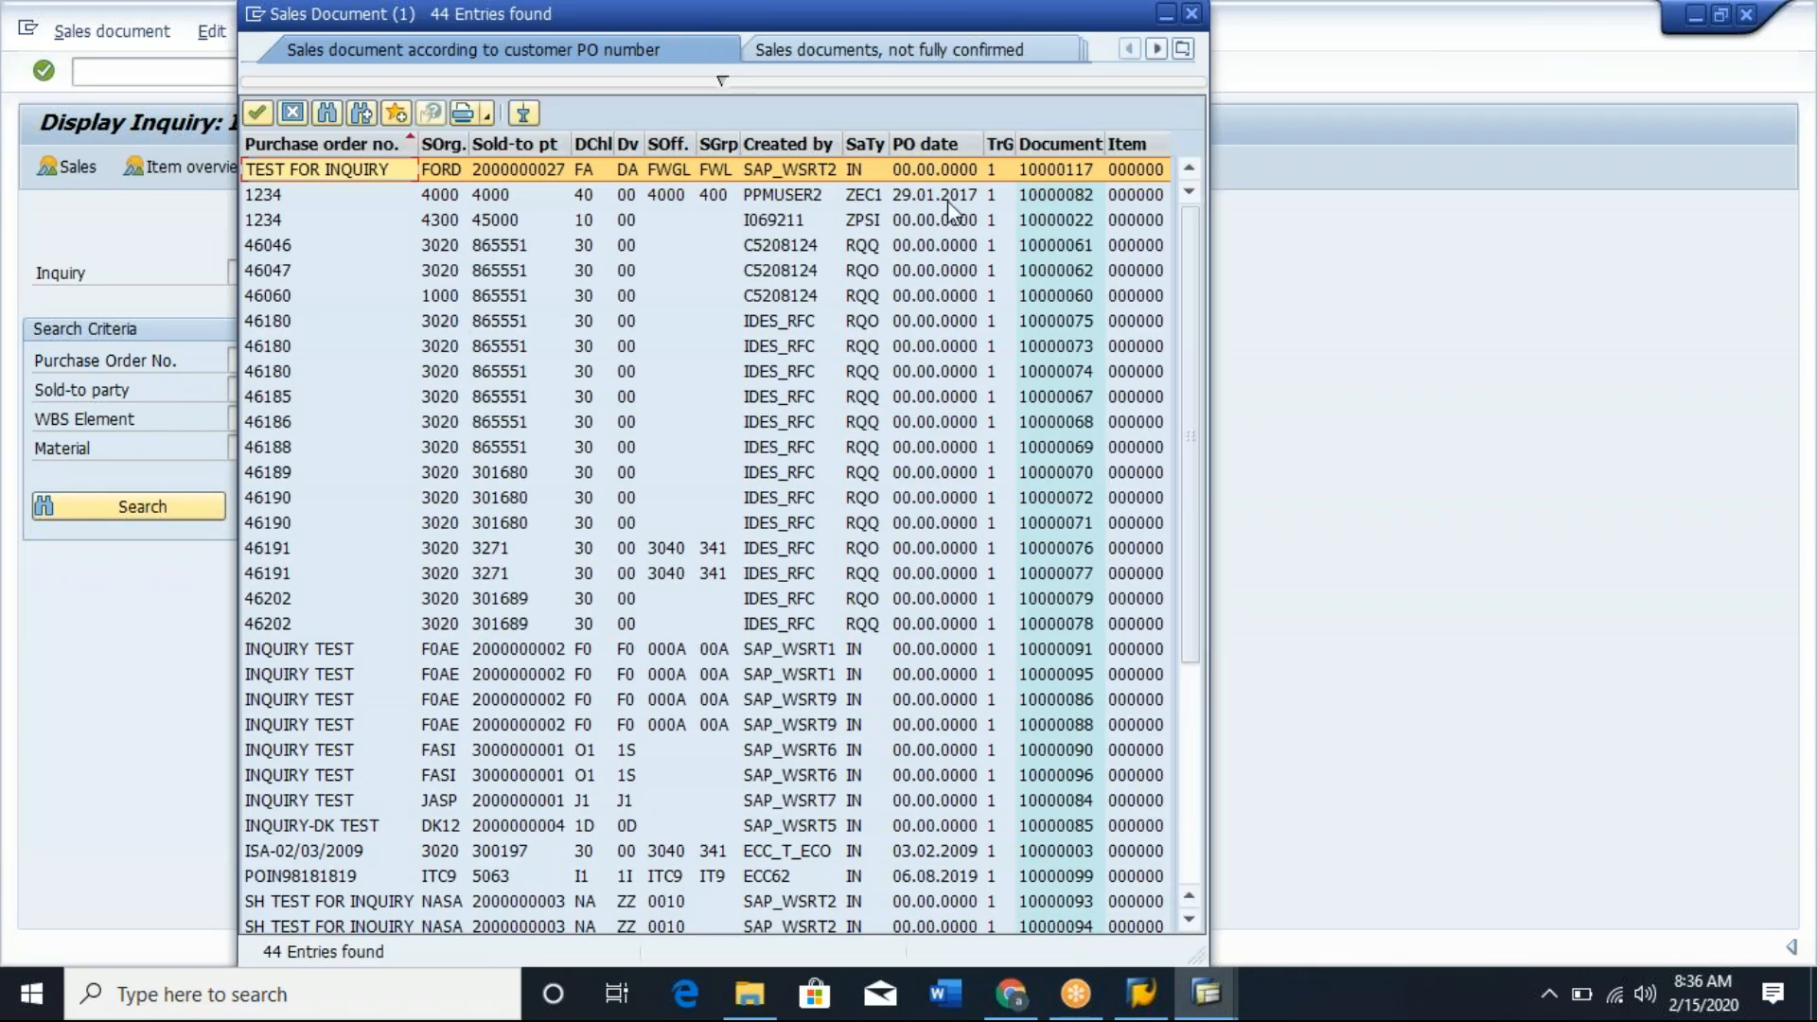
pyautogui.doubleClick(774, 178)
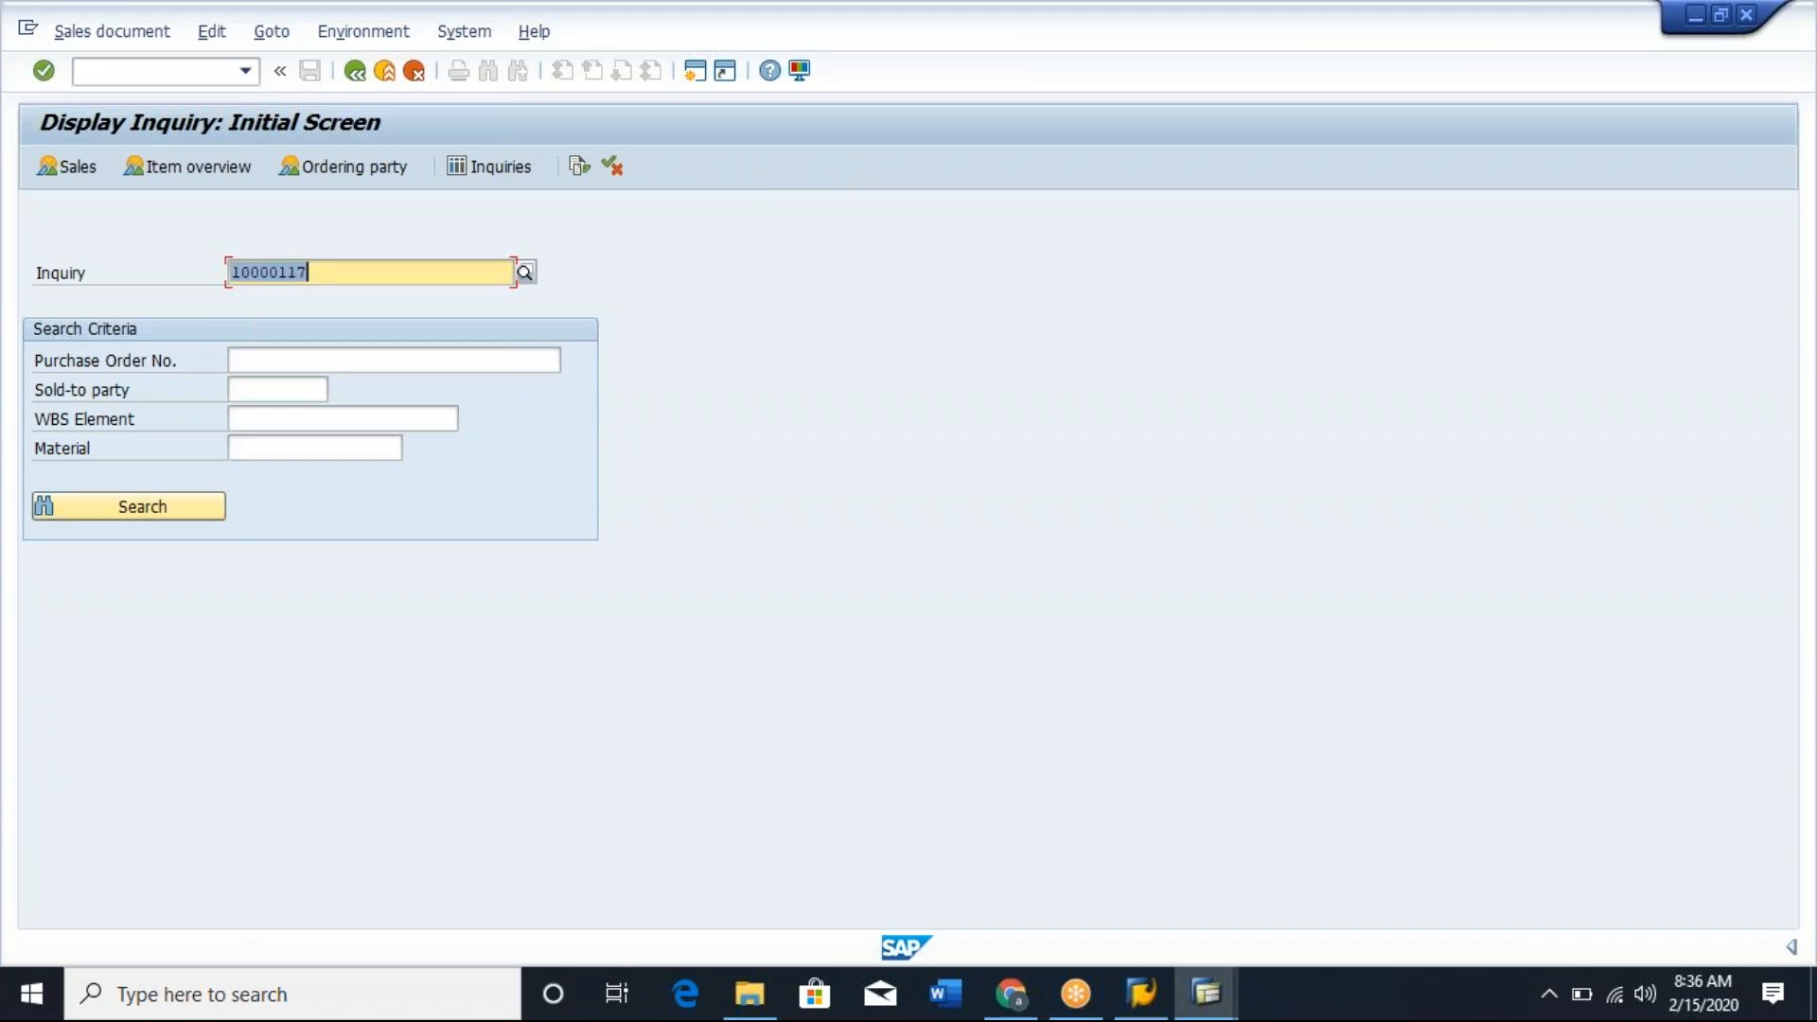
pyautogui.press('Return')
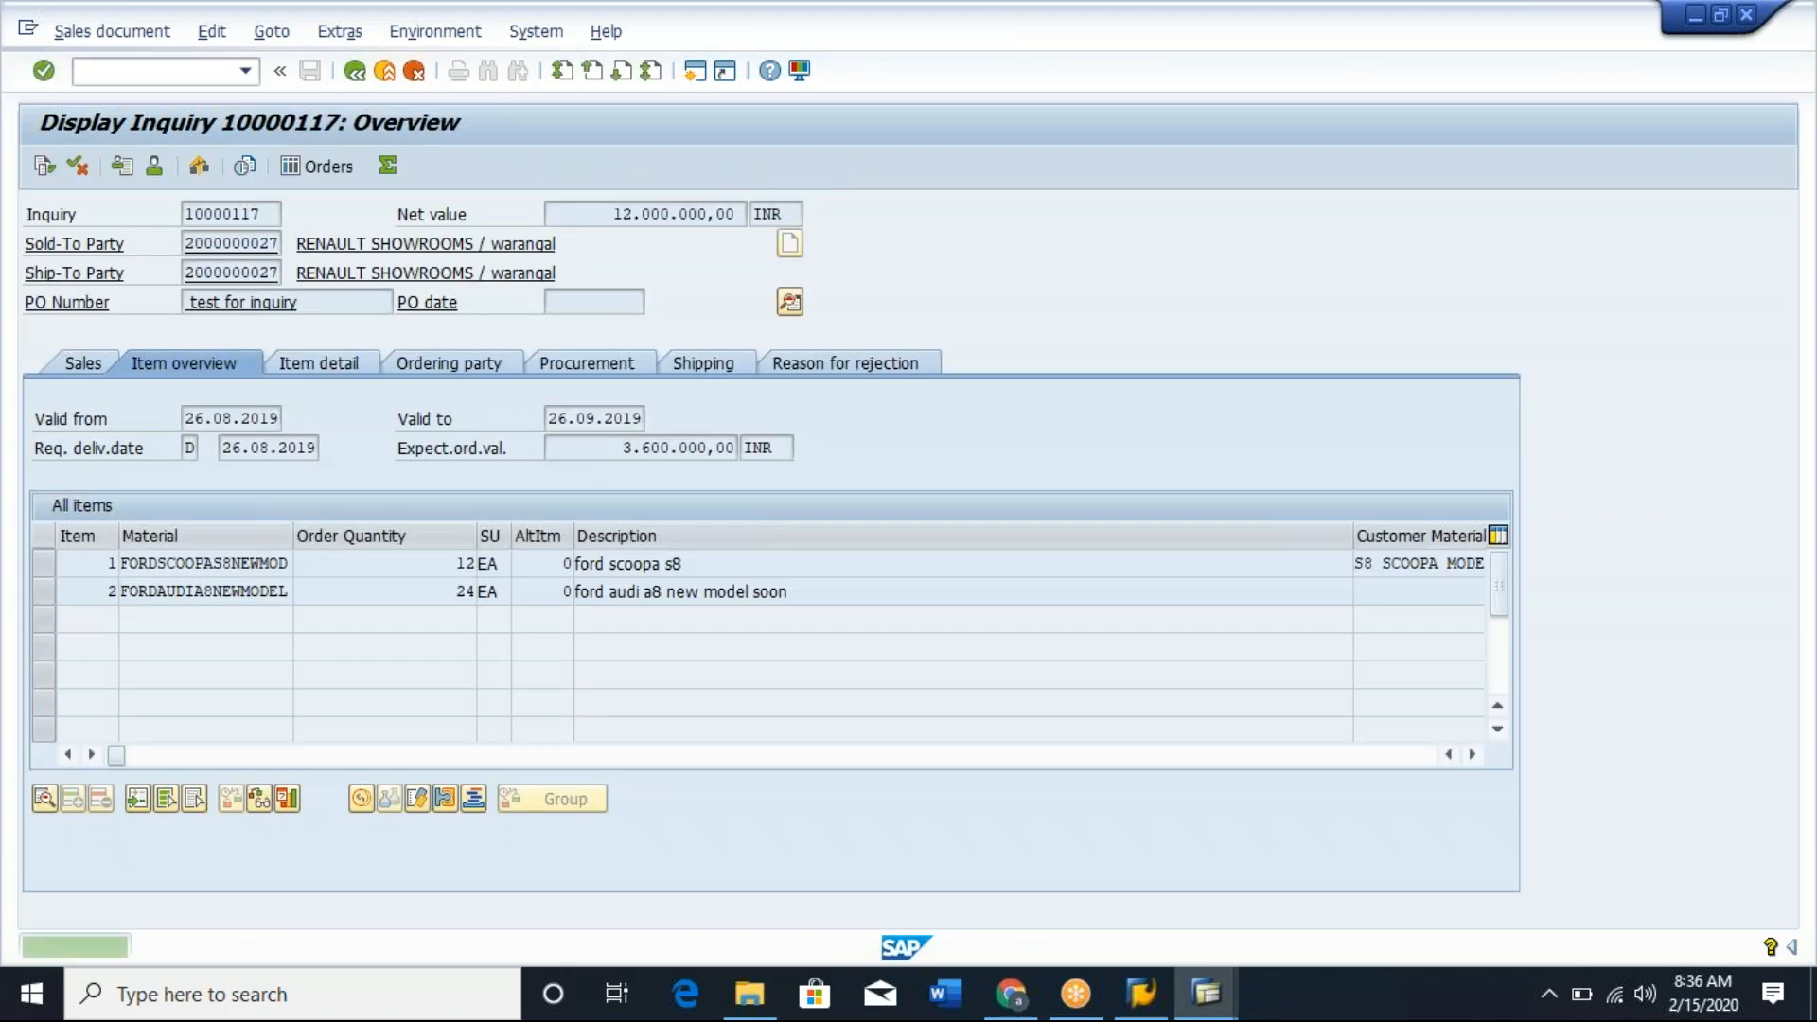
# Examine the inquiry's sold-to party and the remaining columns of its All items table.
pyautogui.click(204, 244)
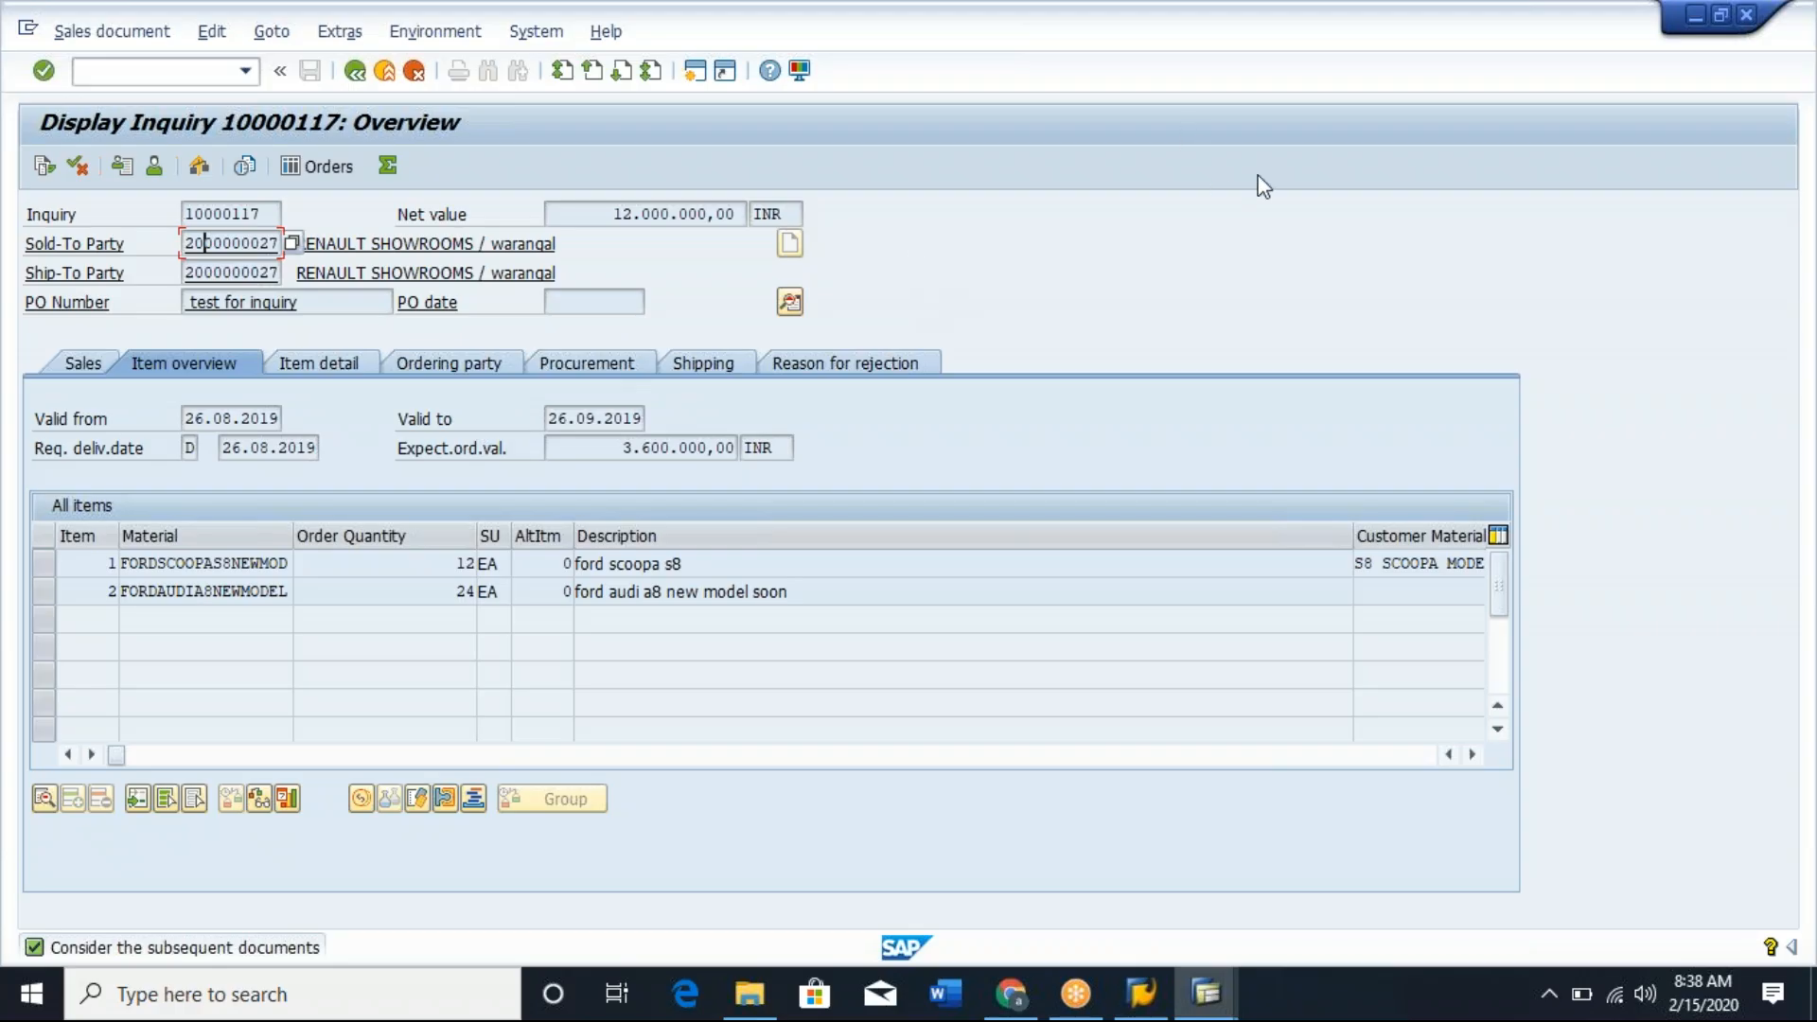
pyautogui.click(1681, 64)
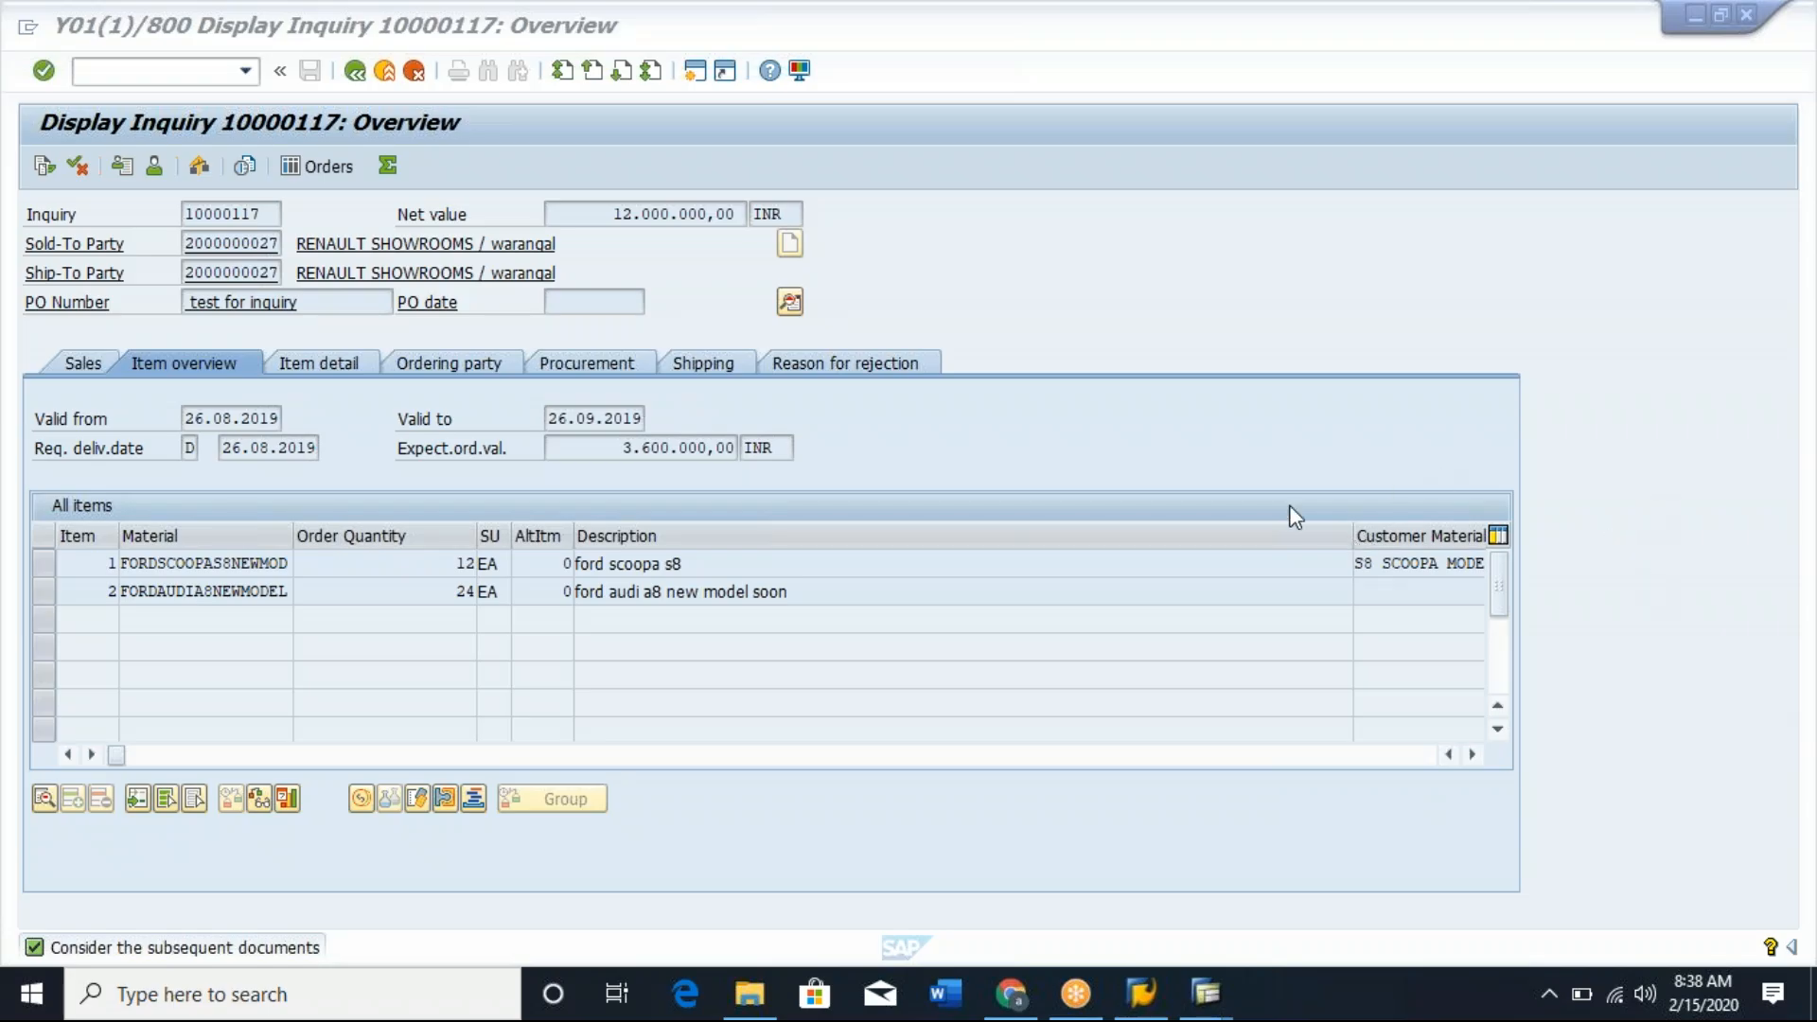
pyautogui.click(1474, 756)
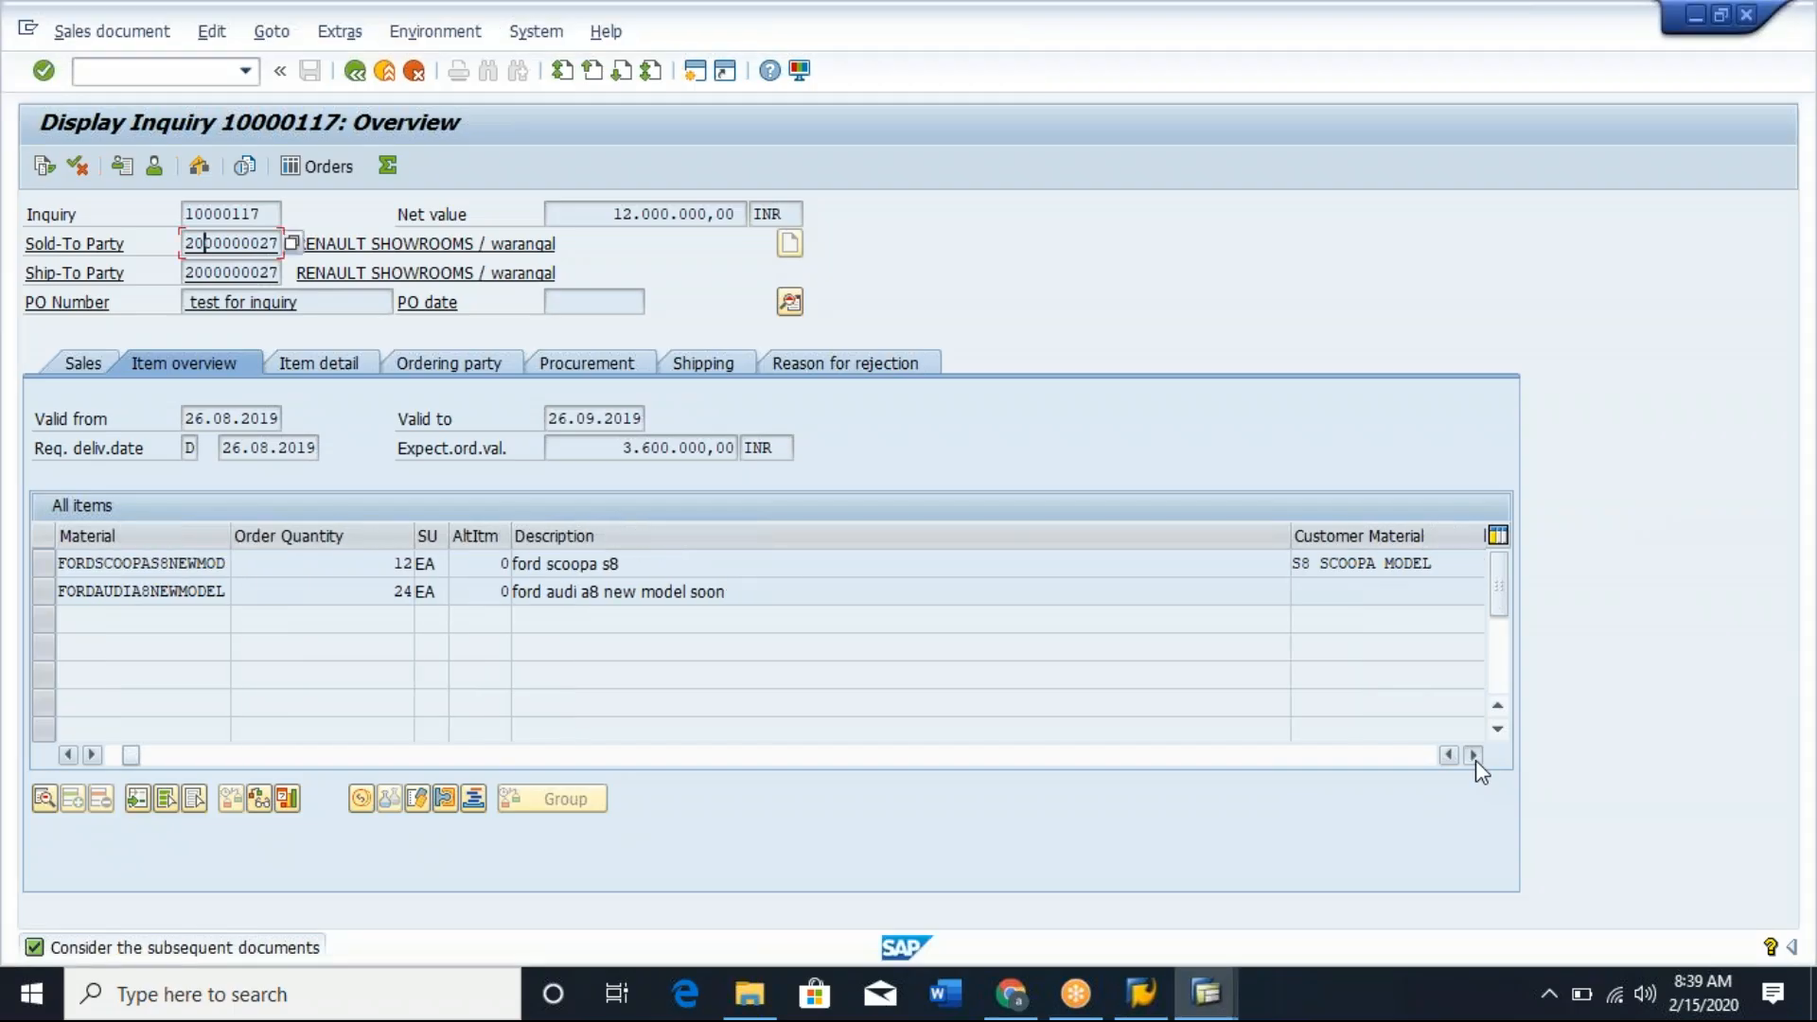
pyautogui.click(1473, 756)
pyautogui.click(1474, 756)
pyautogui.click(1474, 756)
pyautogui.click(1473, 757)
pyautogui.click(1474, 757)
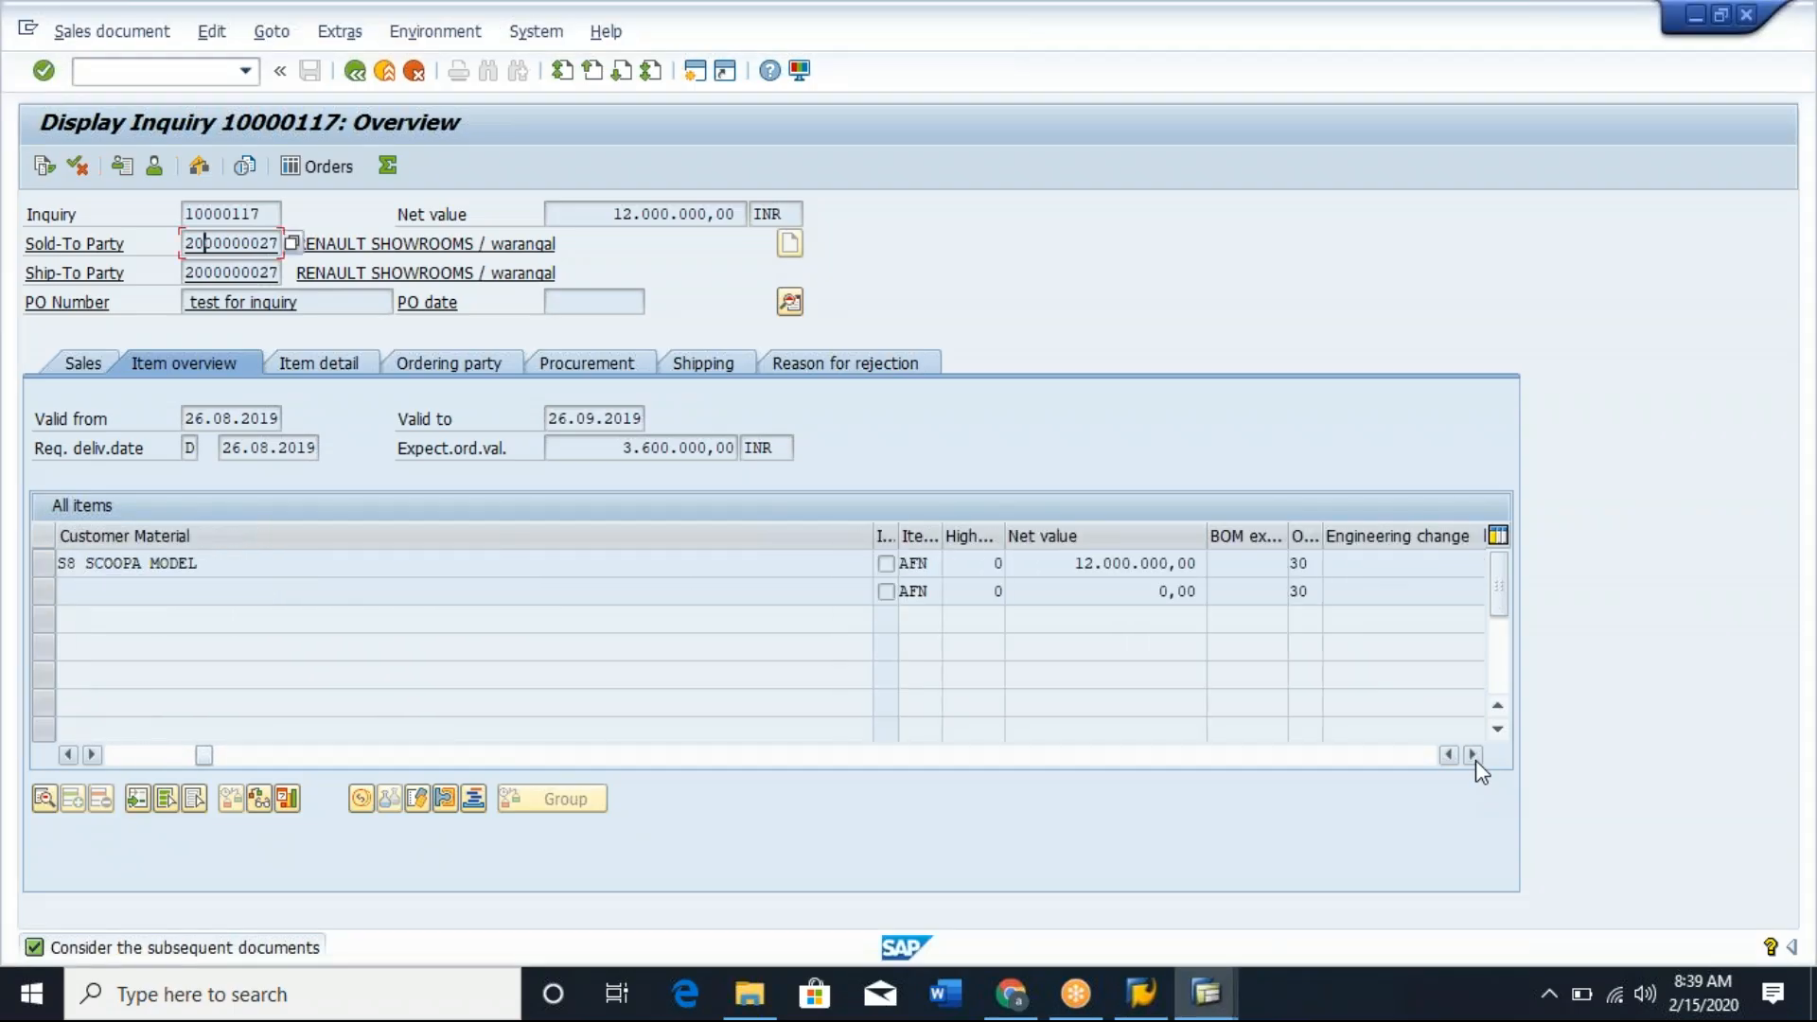
pyautogui.click(1474, 756)
pyautogui.click(1474, 756)
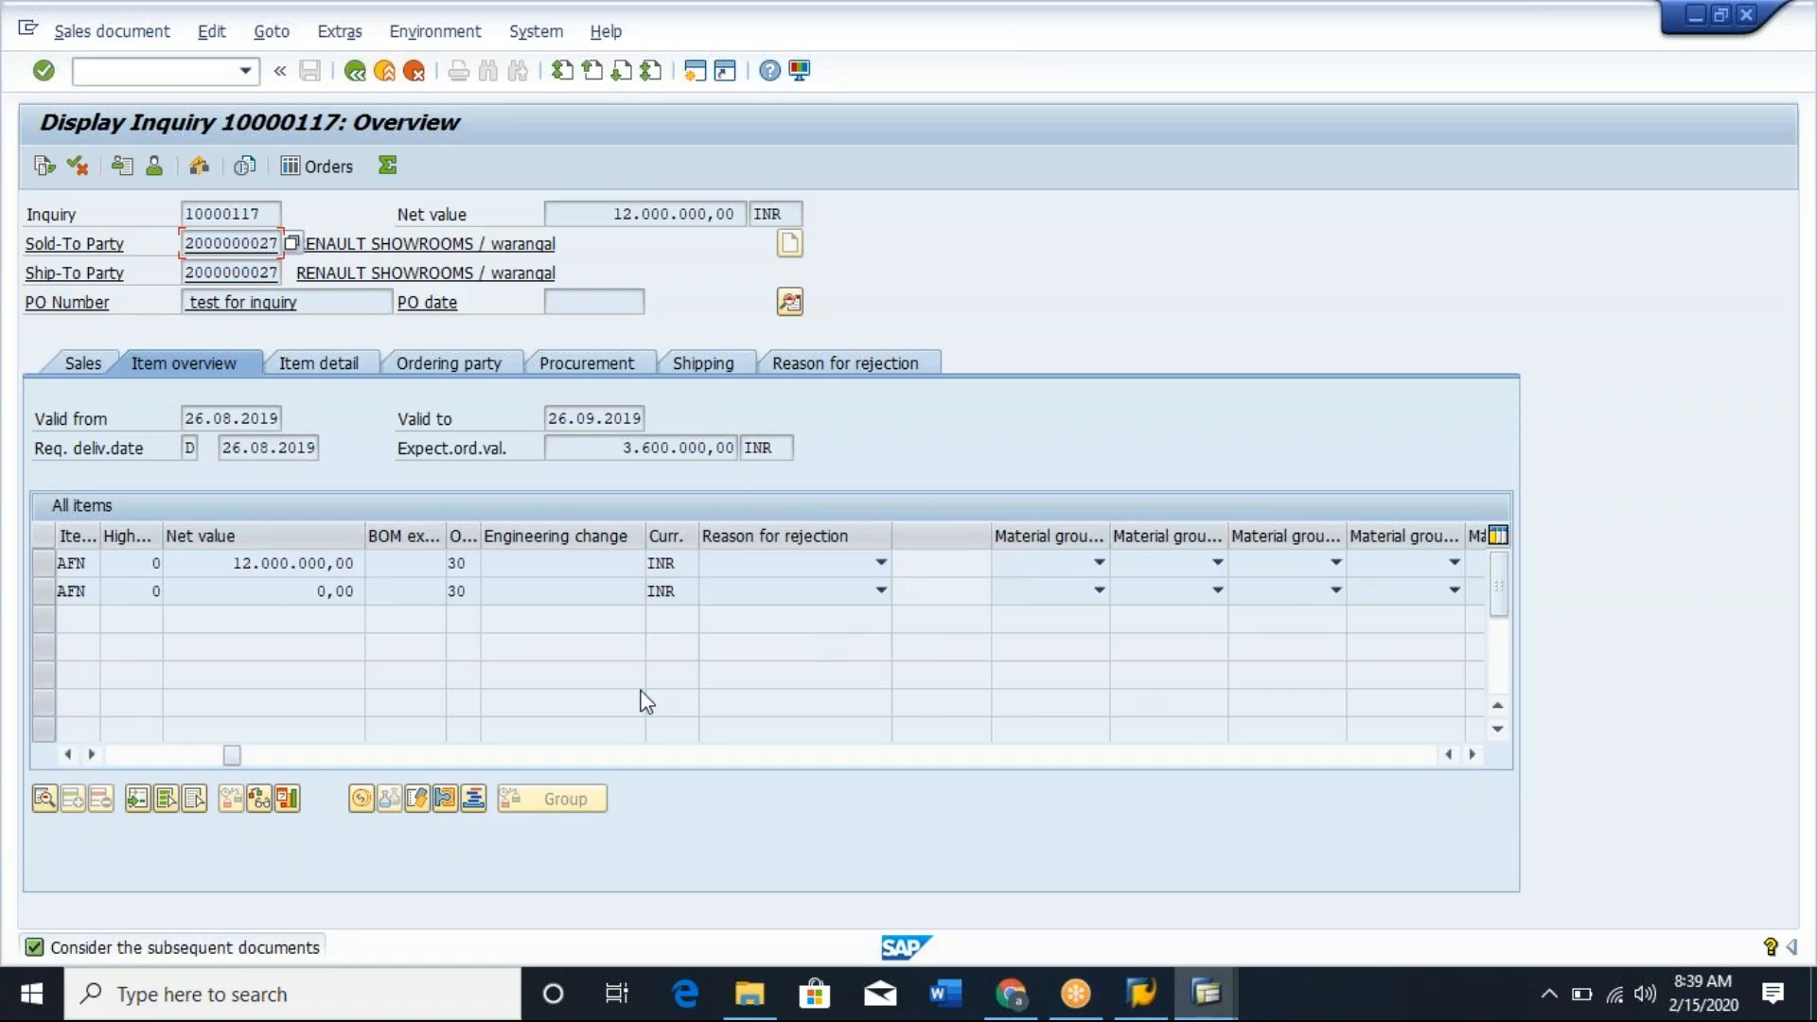
pyautogui.moveTo(235, 758); pyautogui.dragTo(99, 755)
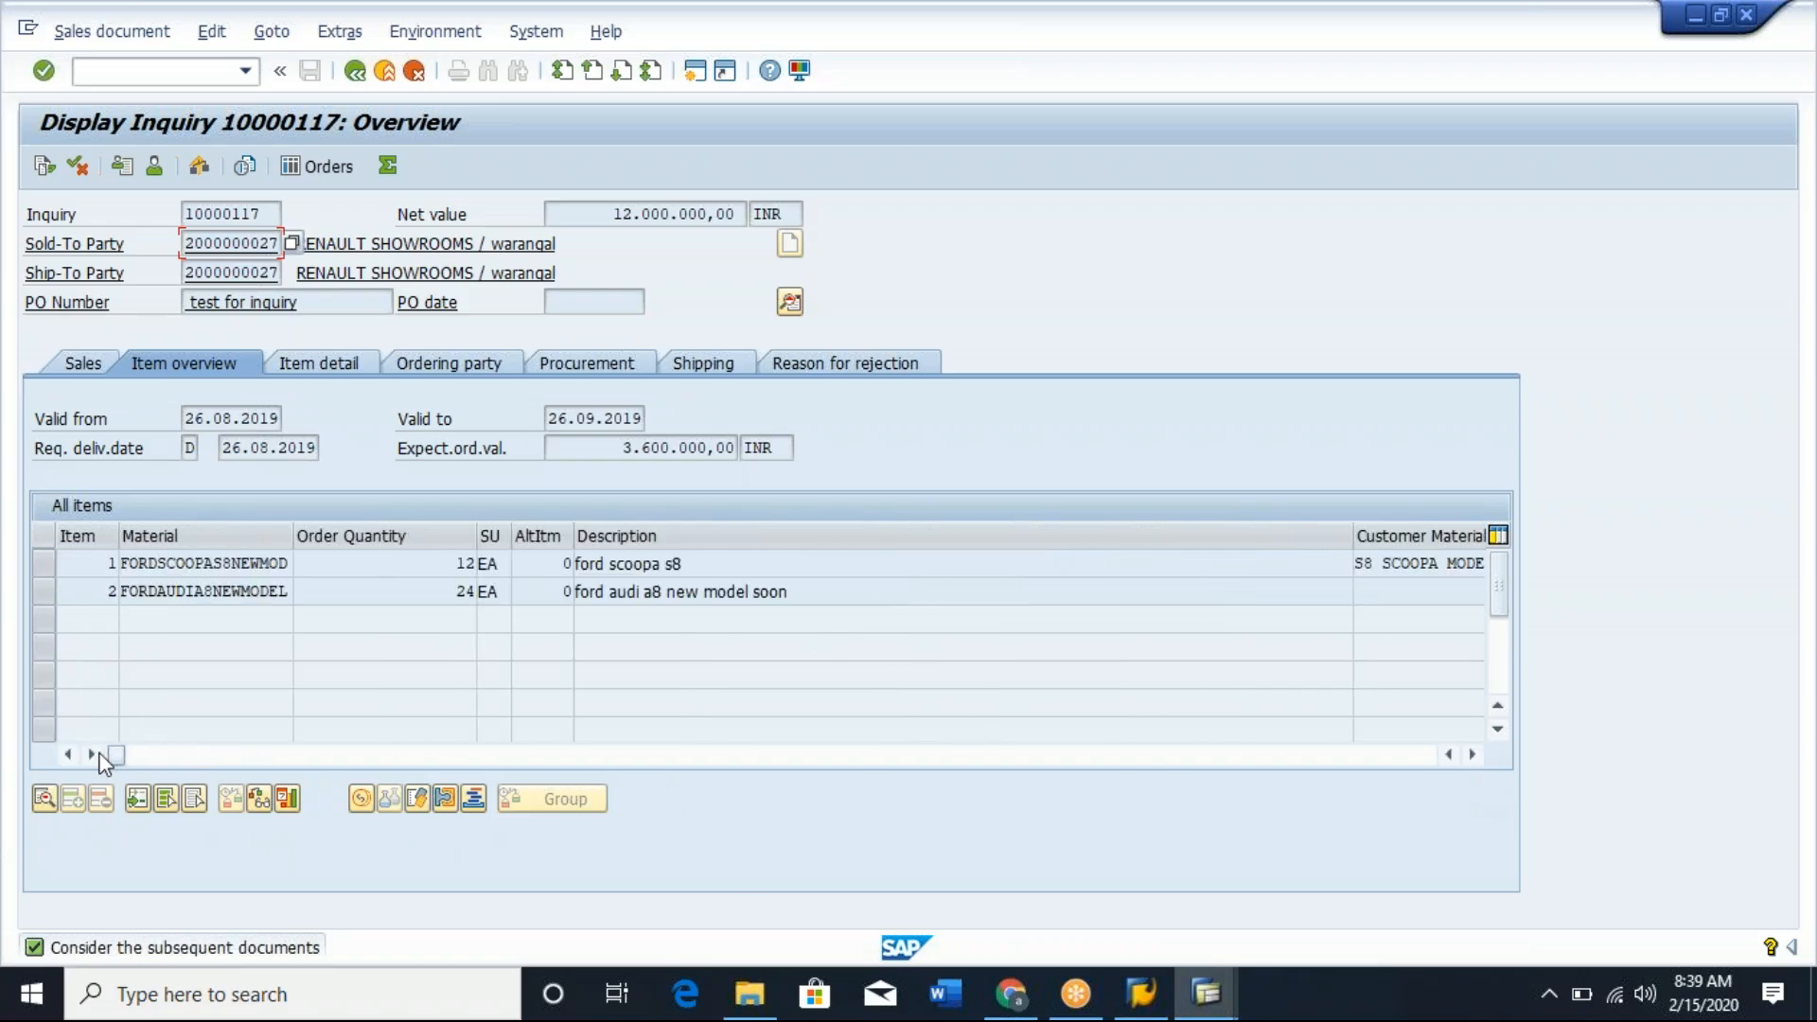
# Open the schedule lines of item FORDSCOOPAS8NEWMOD and widen the Sched.line cat. column to read the category.
pyautogui.click(247, 565)
pyautogui.doubleClick(247, 565)
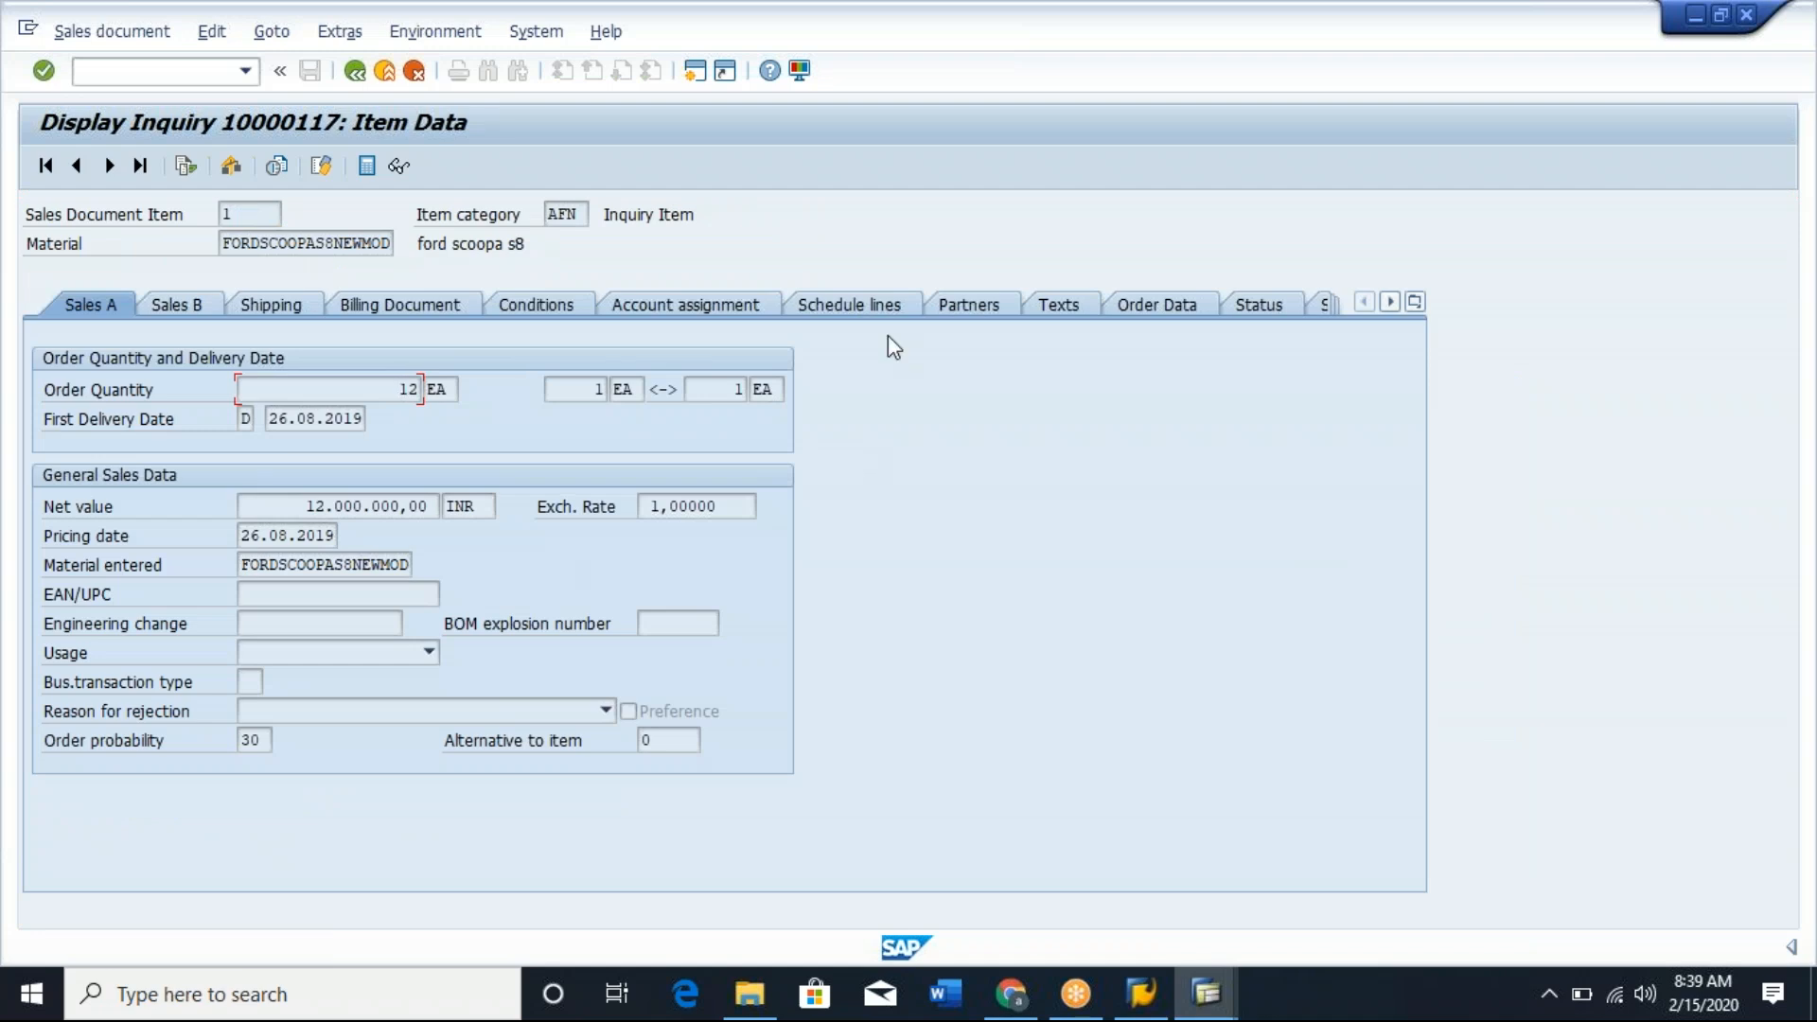
pyautogui.click(872, 304)
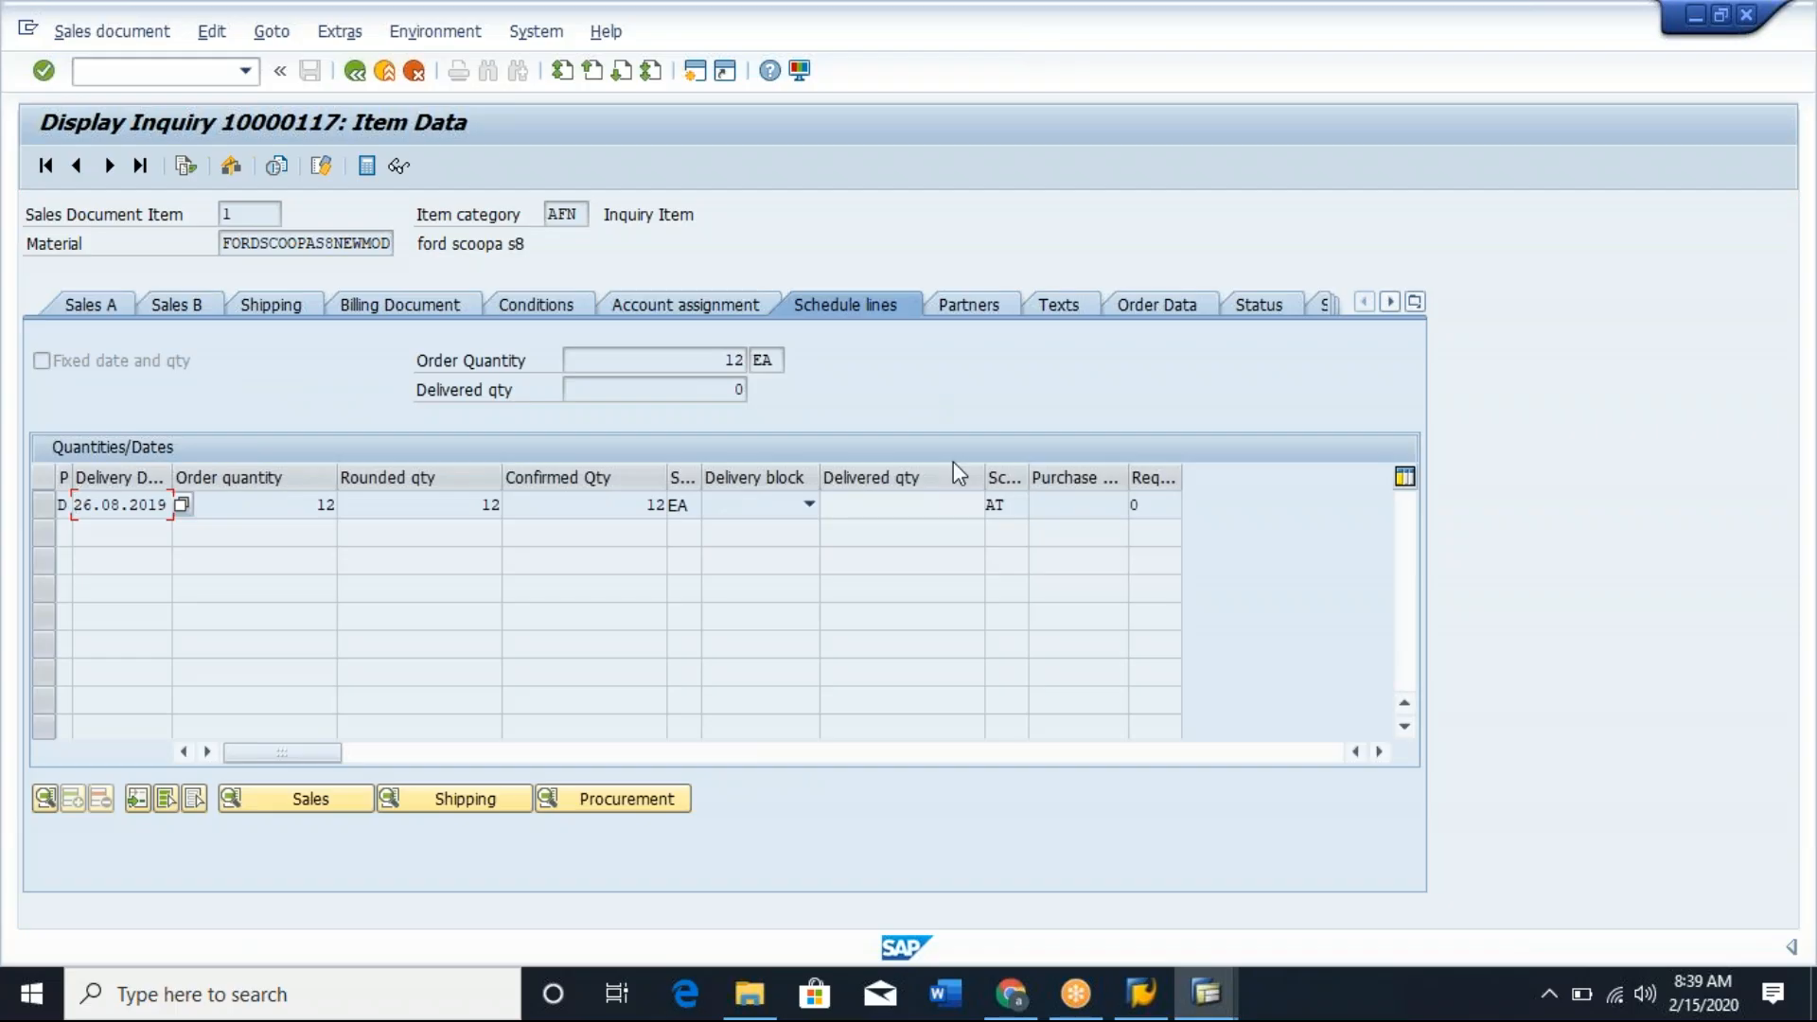
pyautogui.moveTo(1028, 473); pyautogui.dragTo(1233, 474)
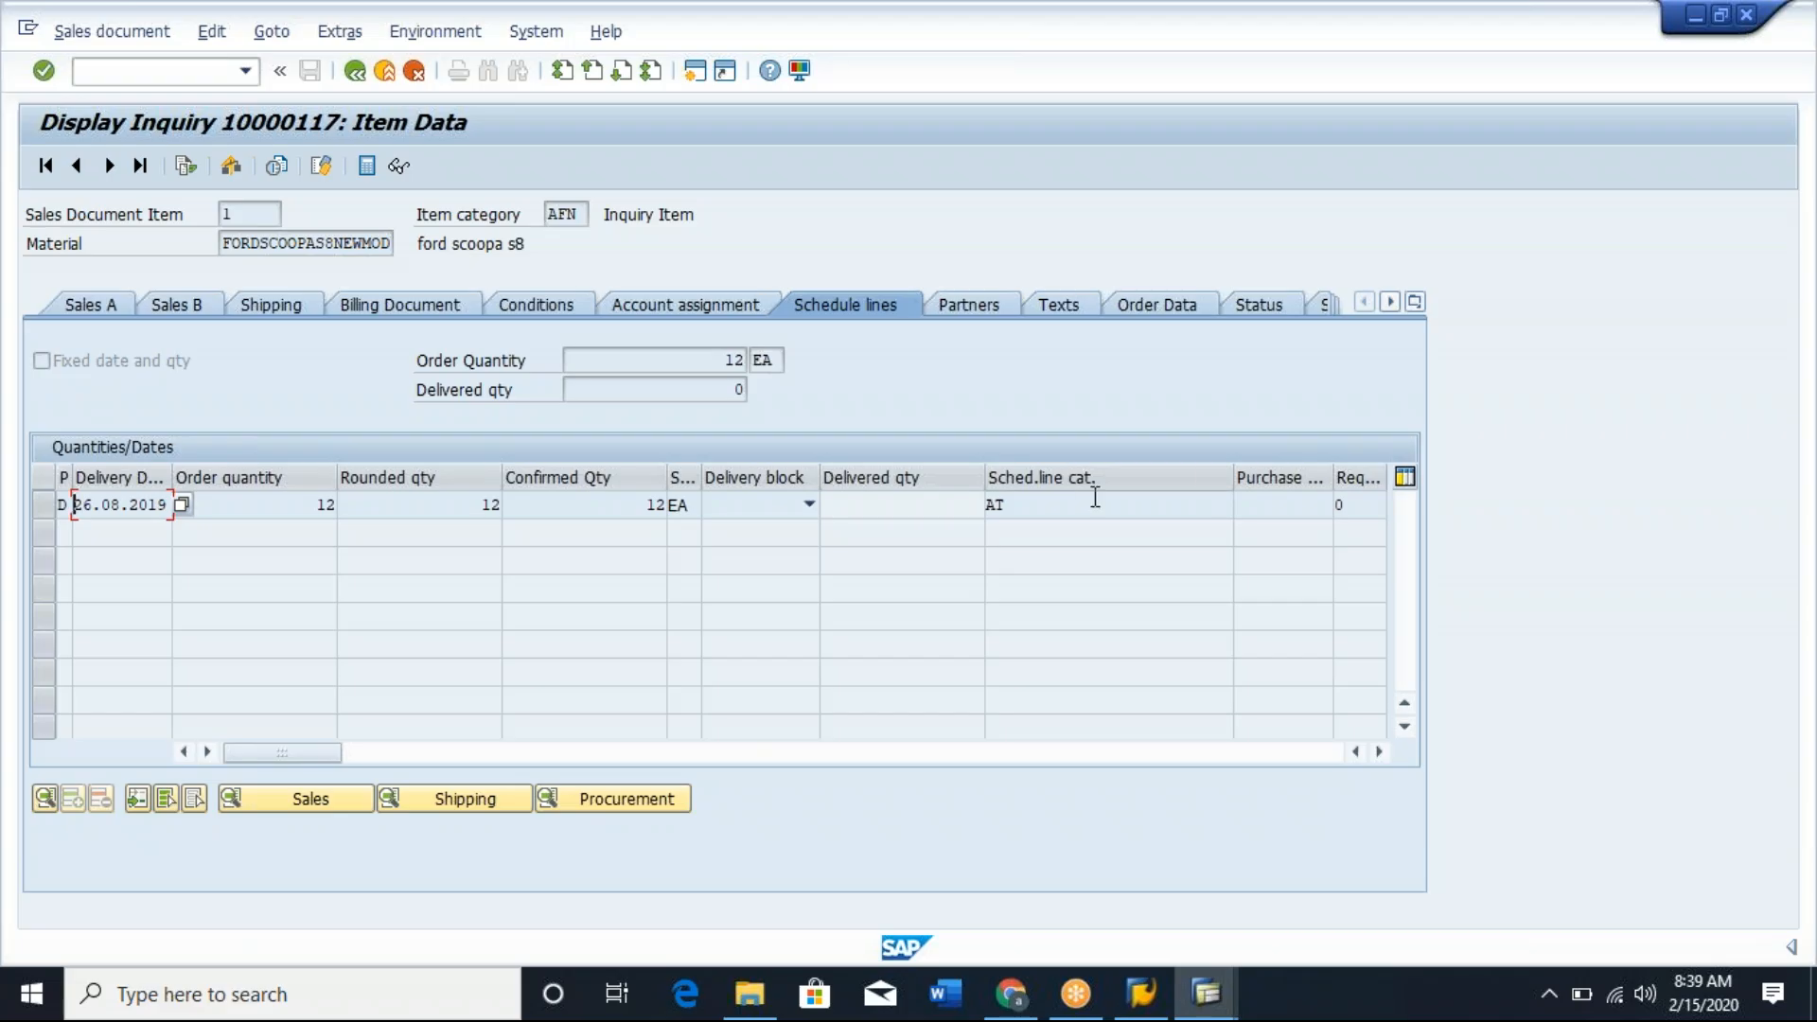
pyautogui.click(1041, 505)
pyautogui.doubleClick(994, 504)
pyautogui.click(988, 505)
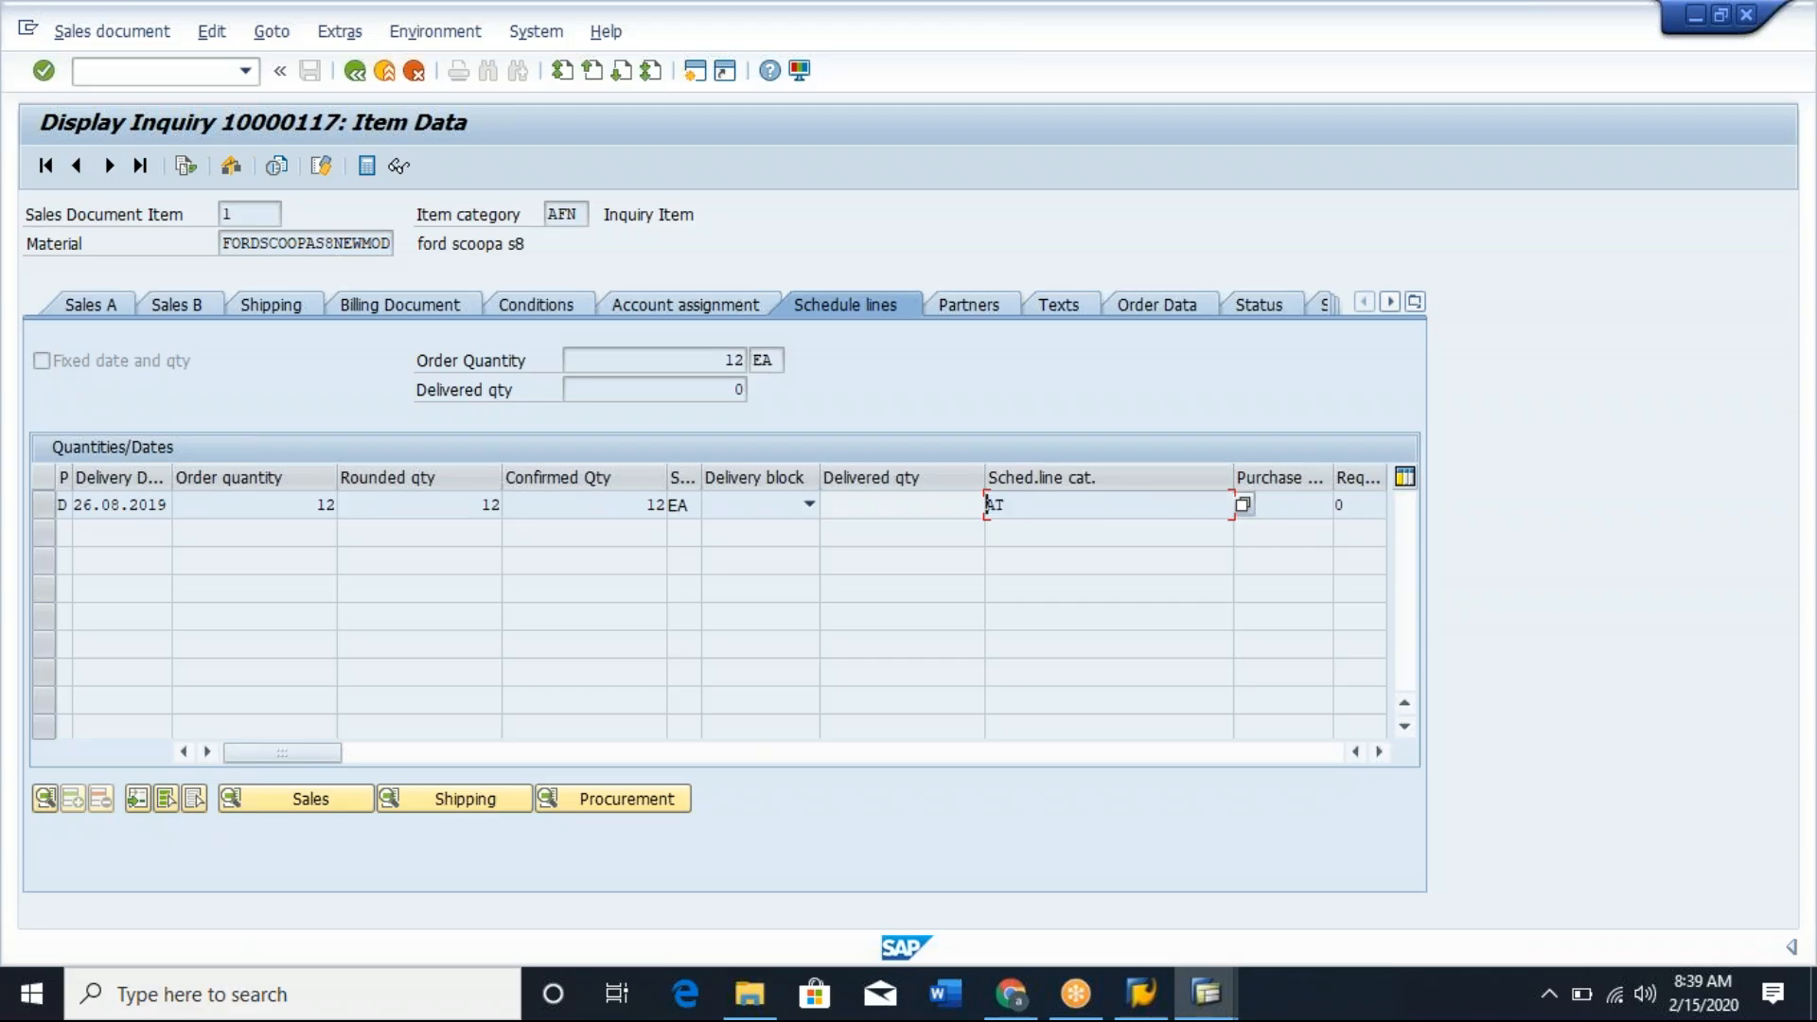
pyautogui.click(1025, 511)
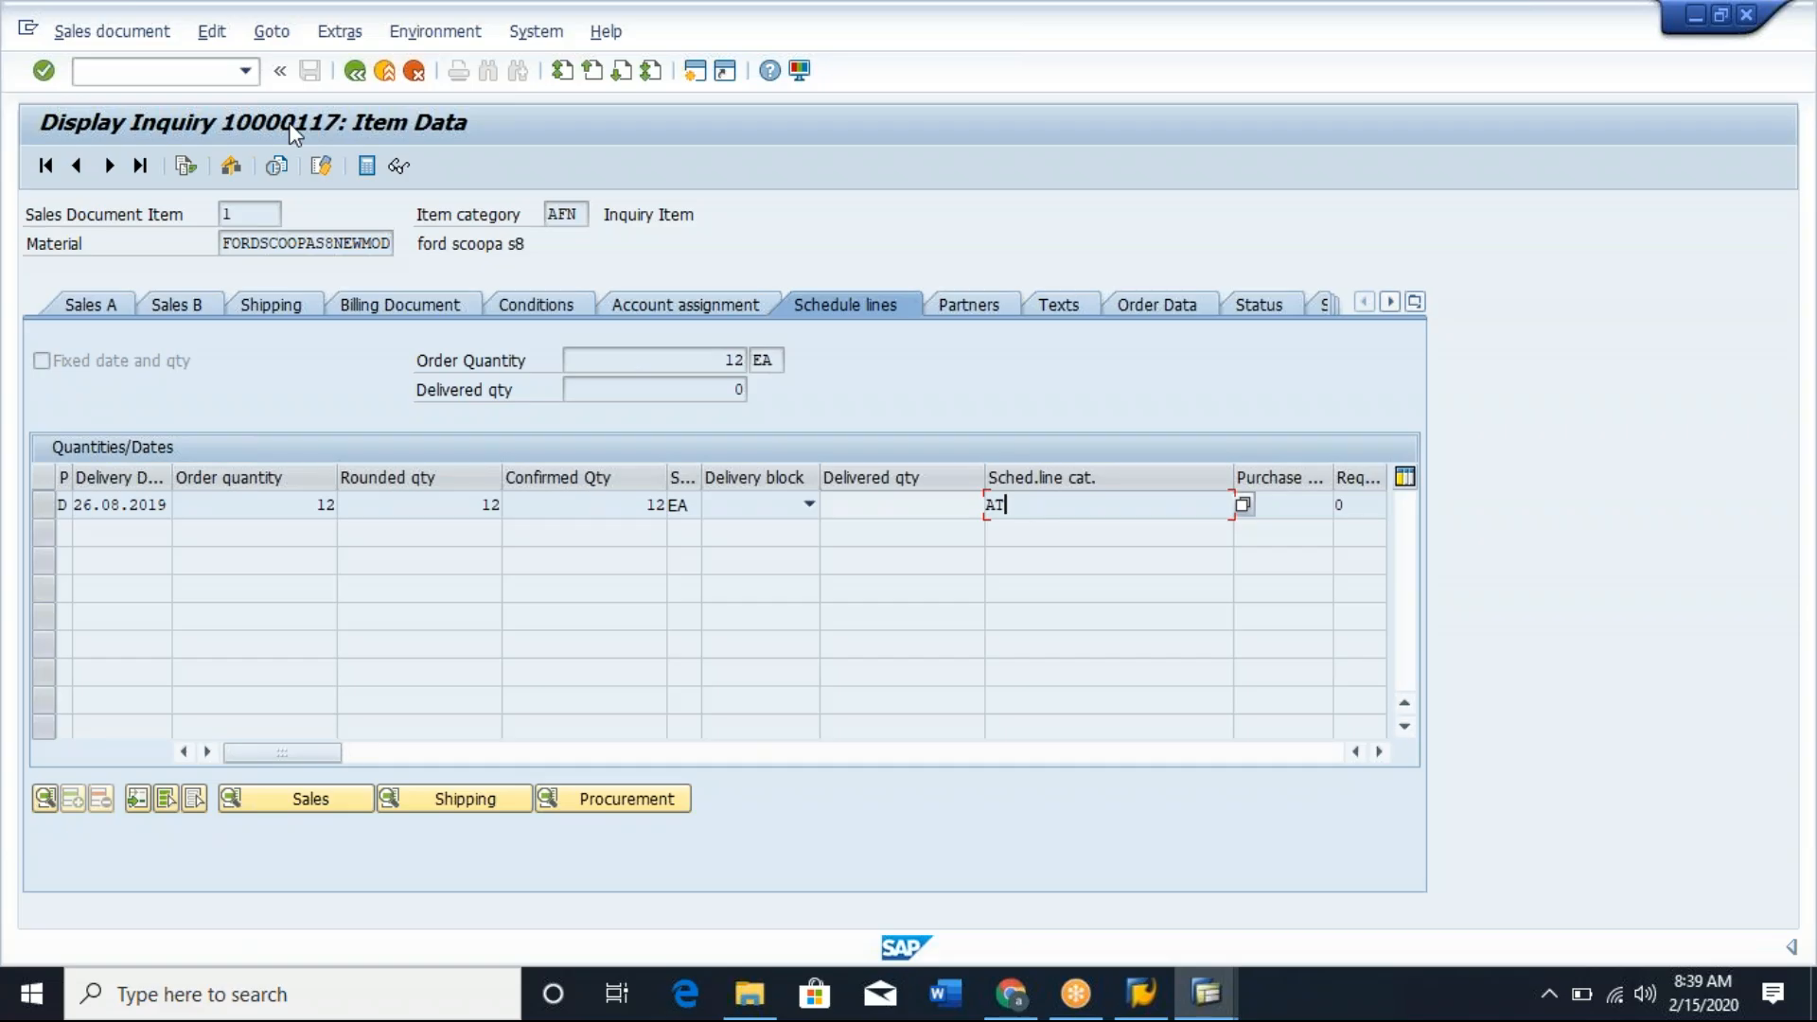
# Create a new session and open schedule line category maintenance with transaction VOV6.
pyautogui.click(697, 76)
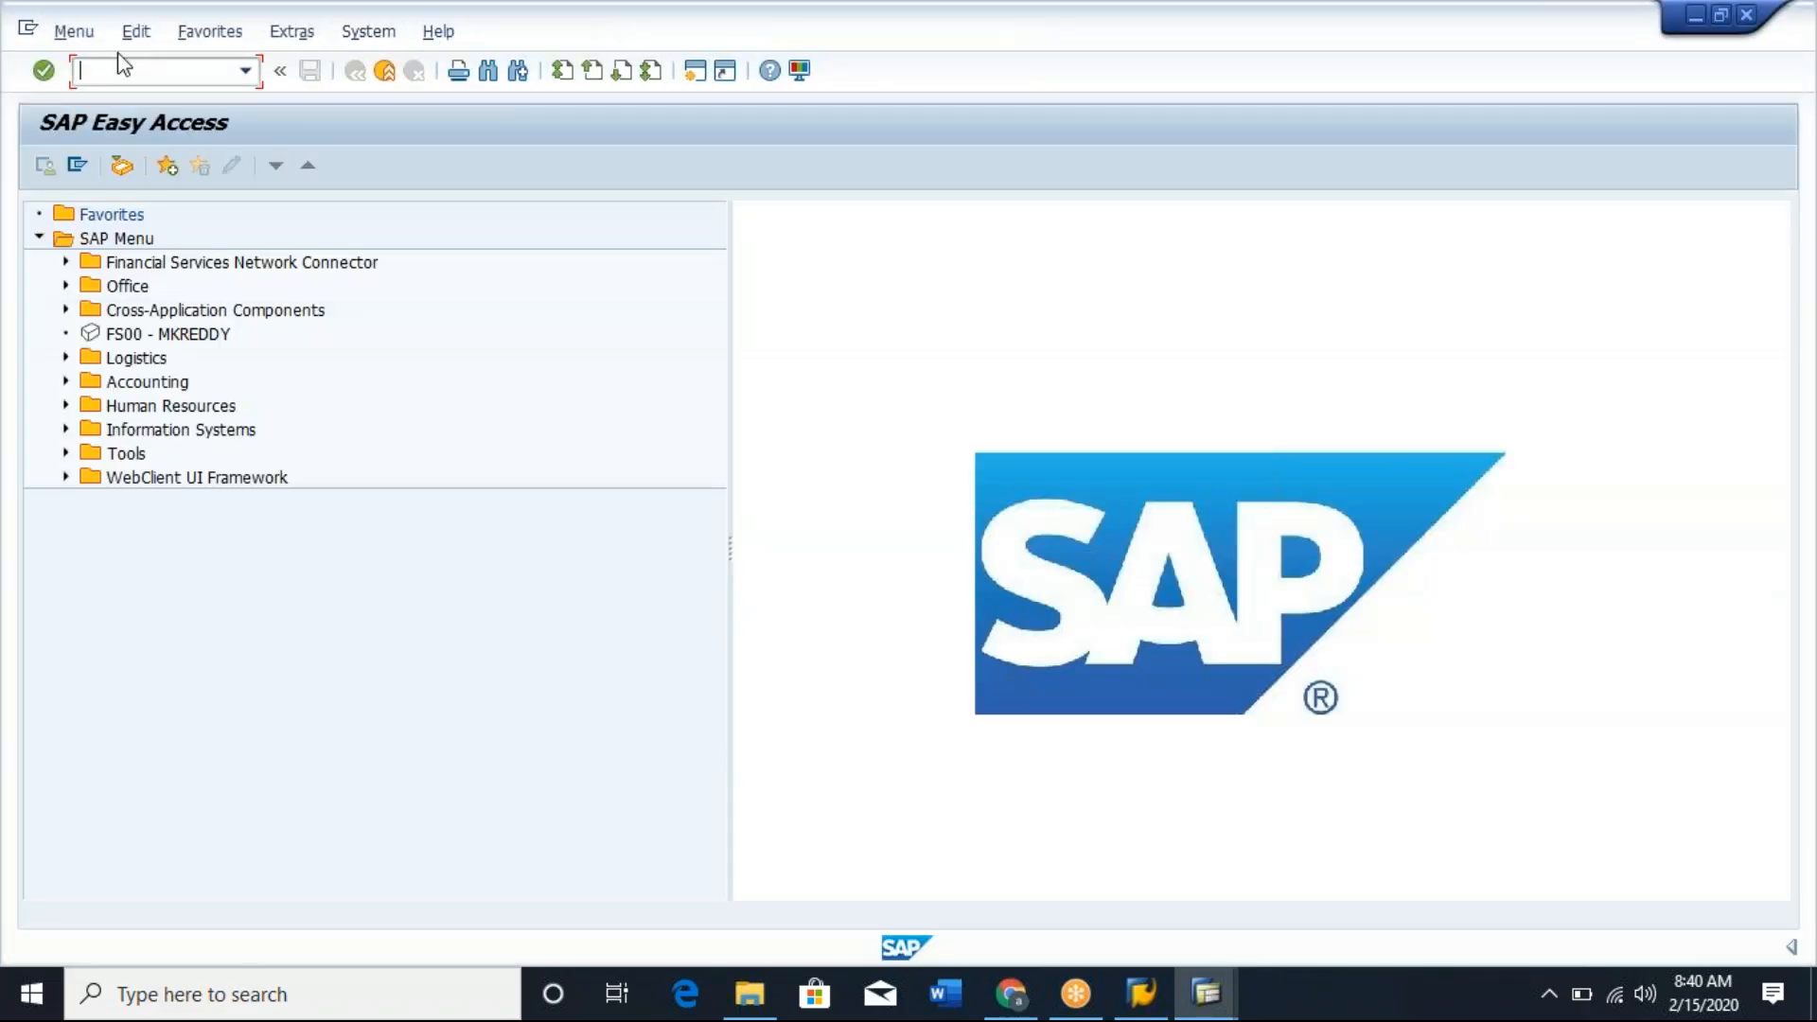
pyautogui.write('/nvov6')
pyautogui.press('Return')
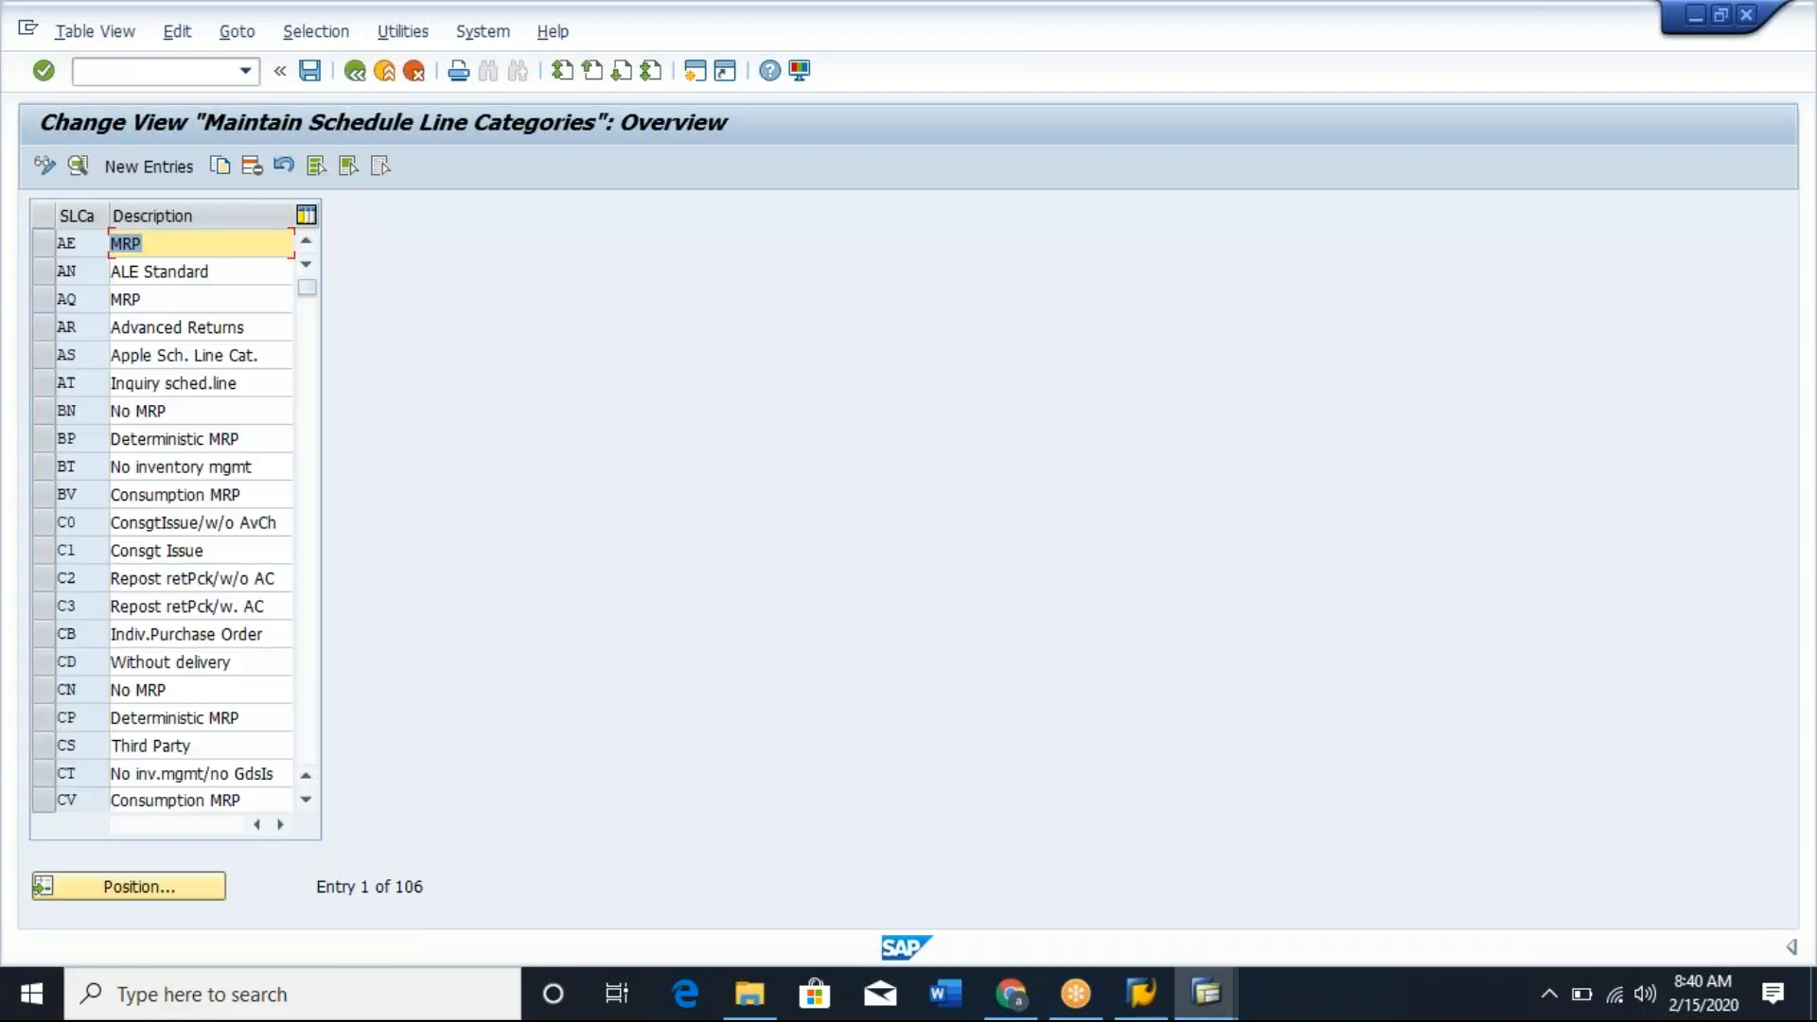
# Start transaction SPRO and display the SAP Customizing Implementation Guide.
pyautogui.click(142, 71)
pyautogui.write('/nspro')
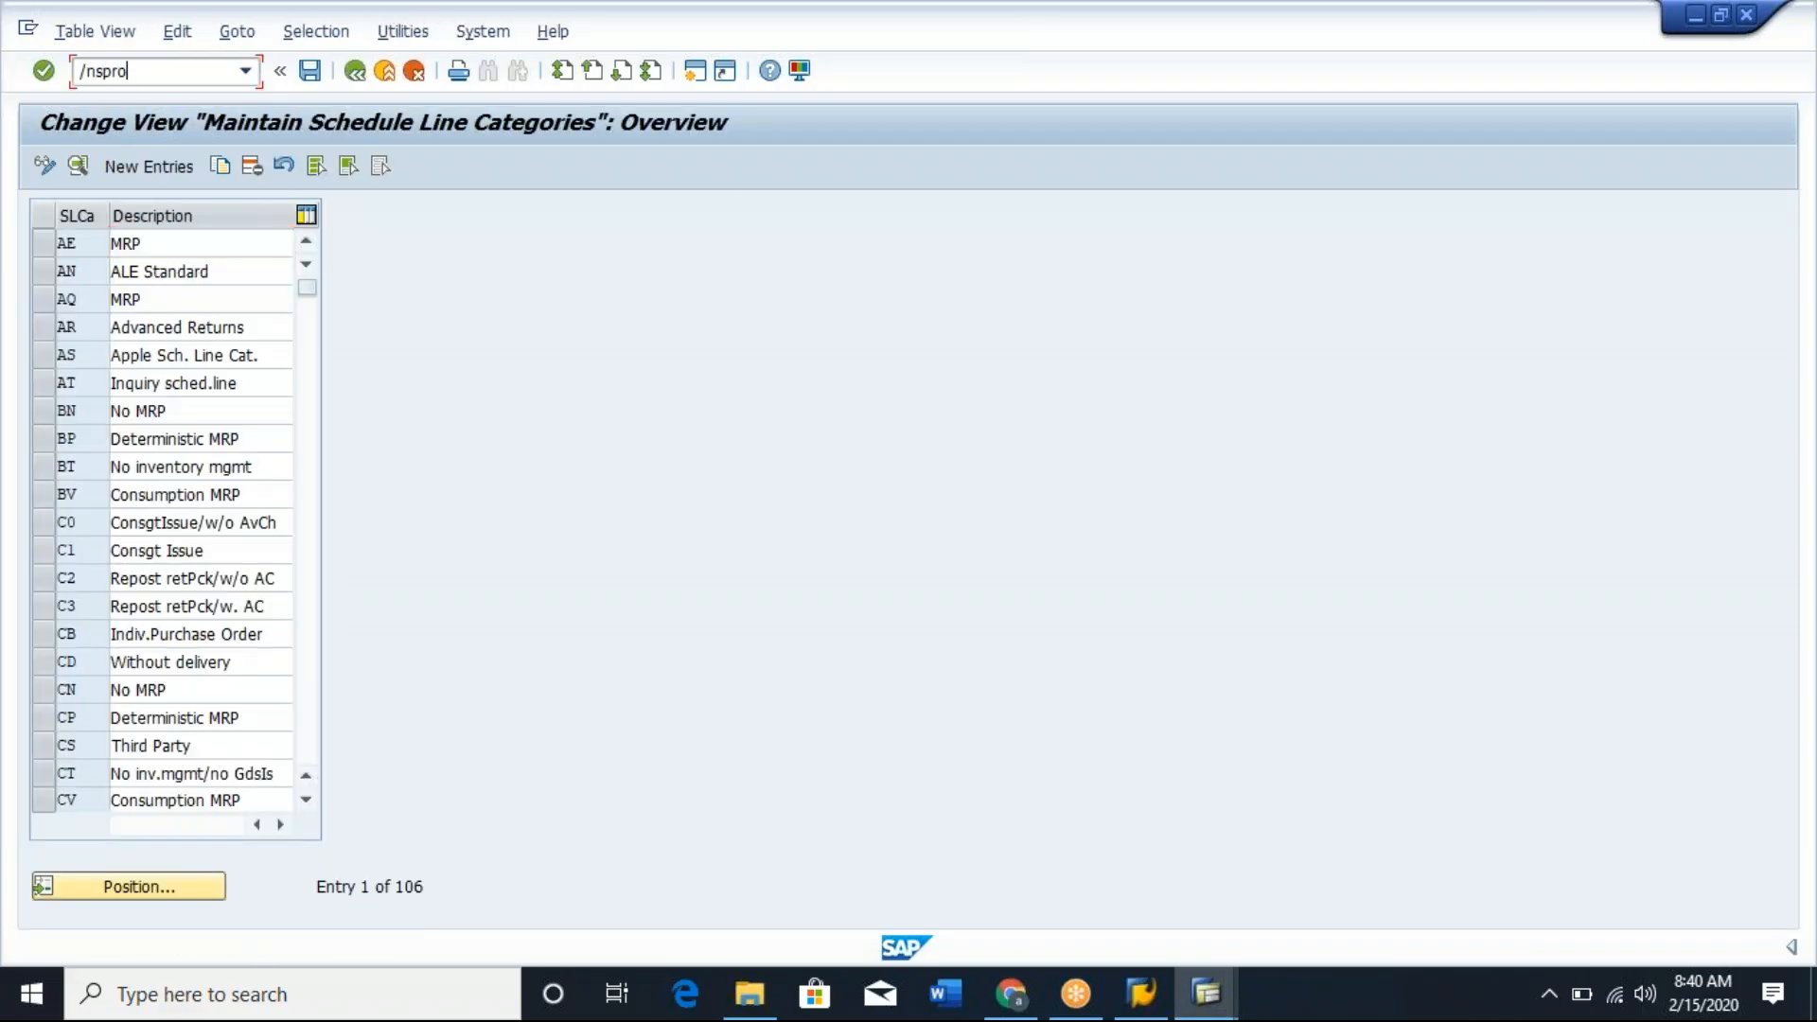
pyautogui.press('Return')
pyautogui.click(144, 166)
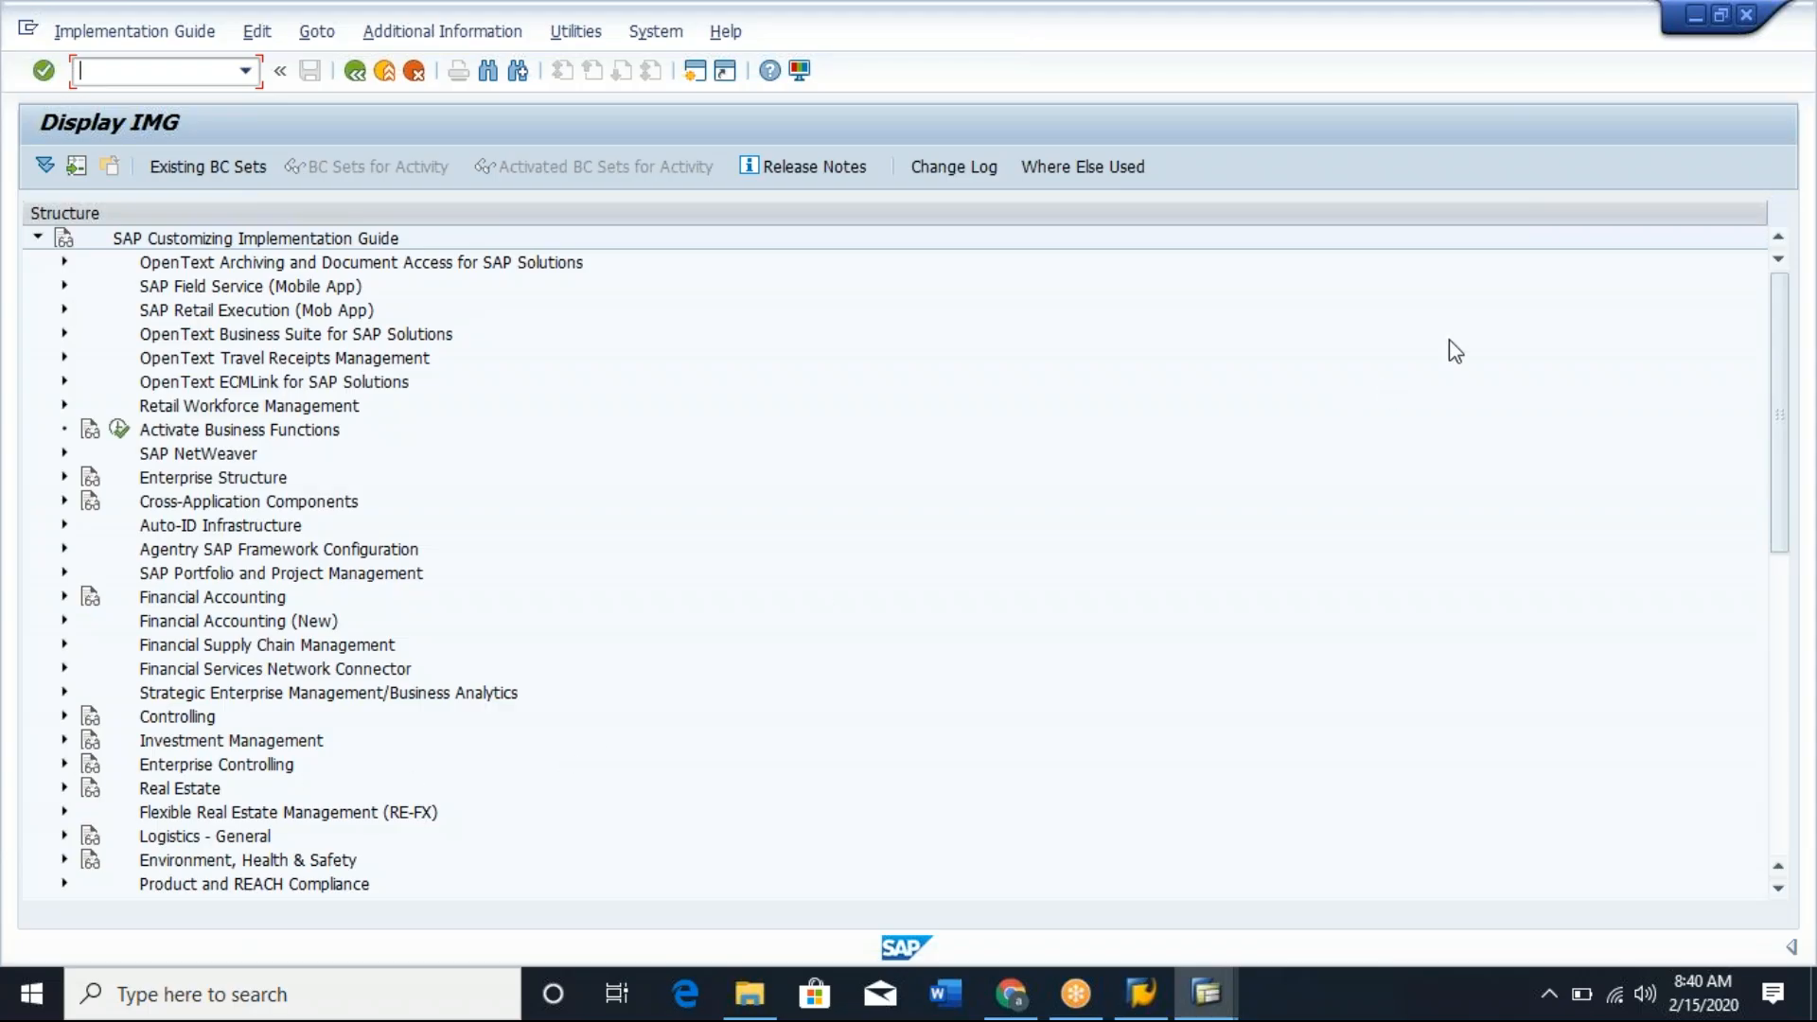
# Open schedule line category maintenance in the guide under Sales and Distribution, Sales, Sales Documents, Schedule Lines.
pyautogui.moveTo(1776, 325); pyautogui.dragTo(1744, 700)
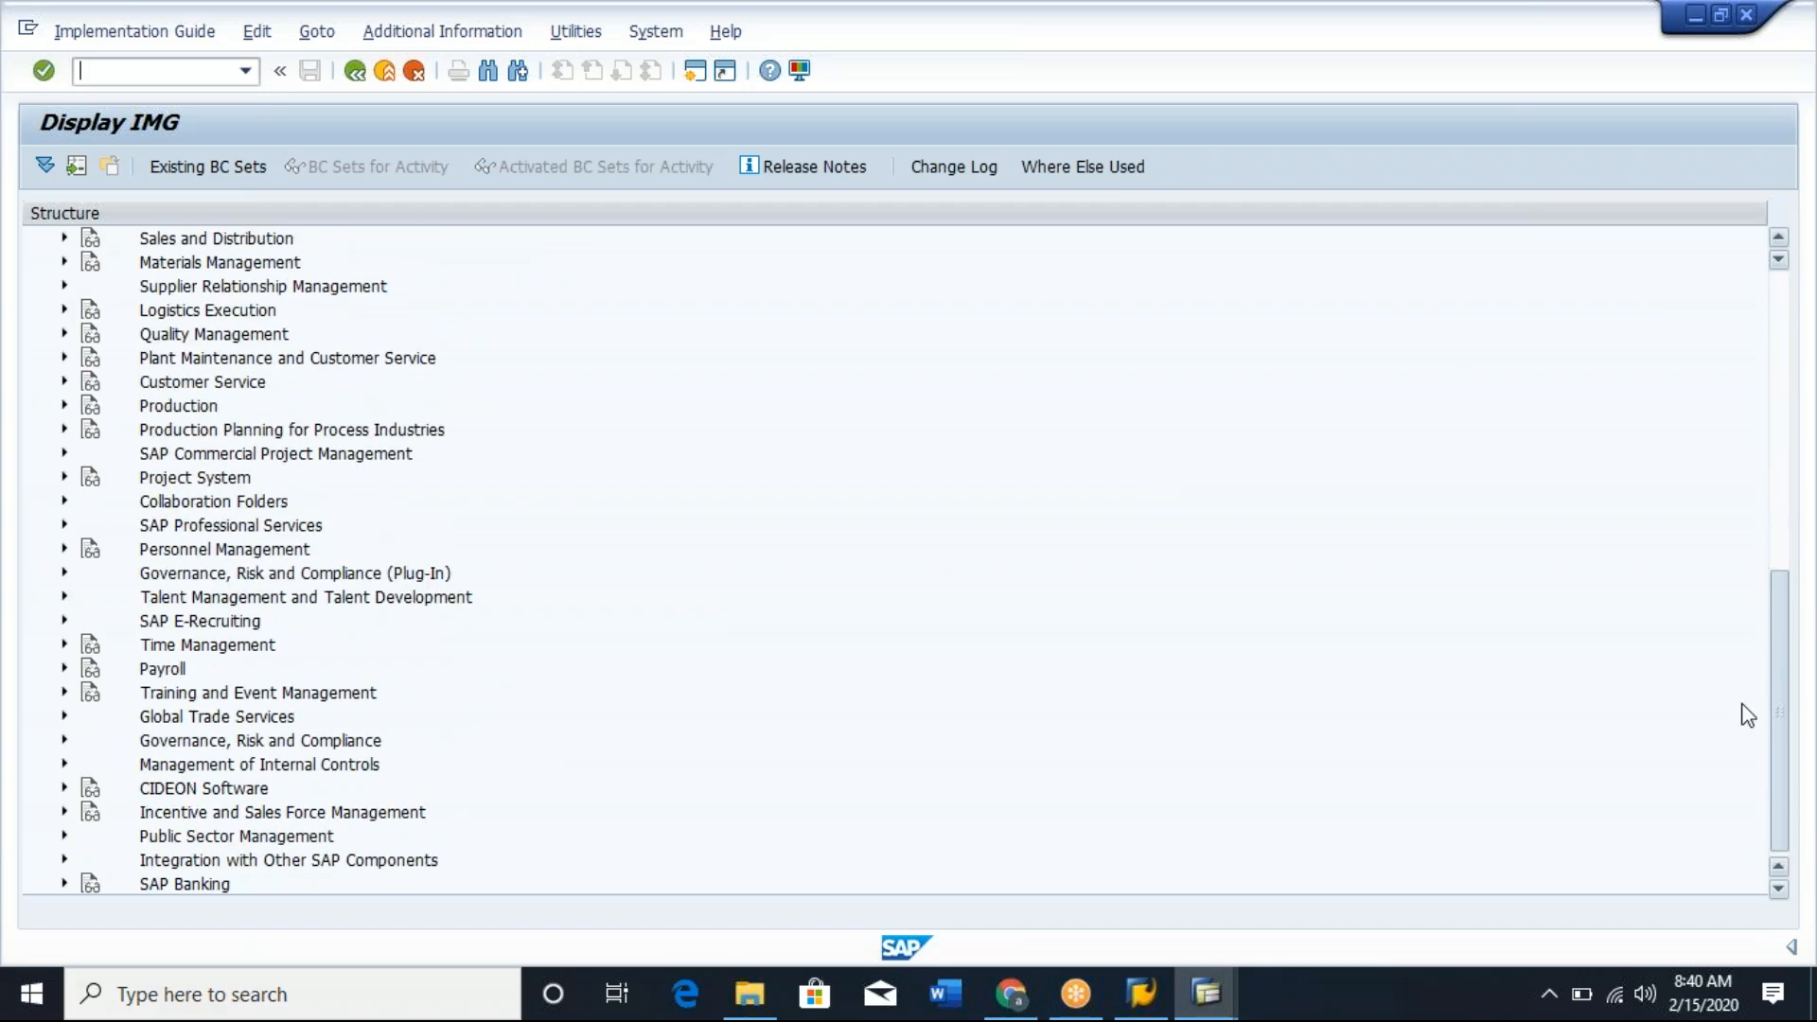
pyautogui.click(64, 237)
pyautogui.click(91, 309)
pyautogui.click(117, 332)
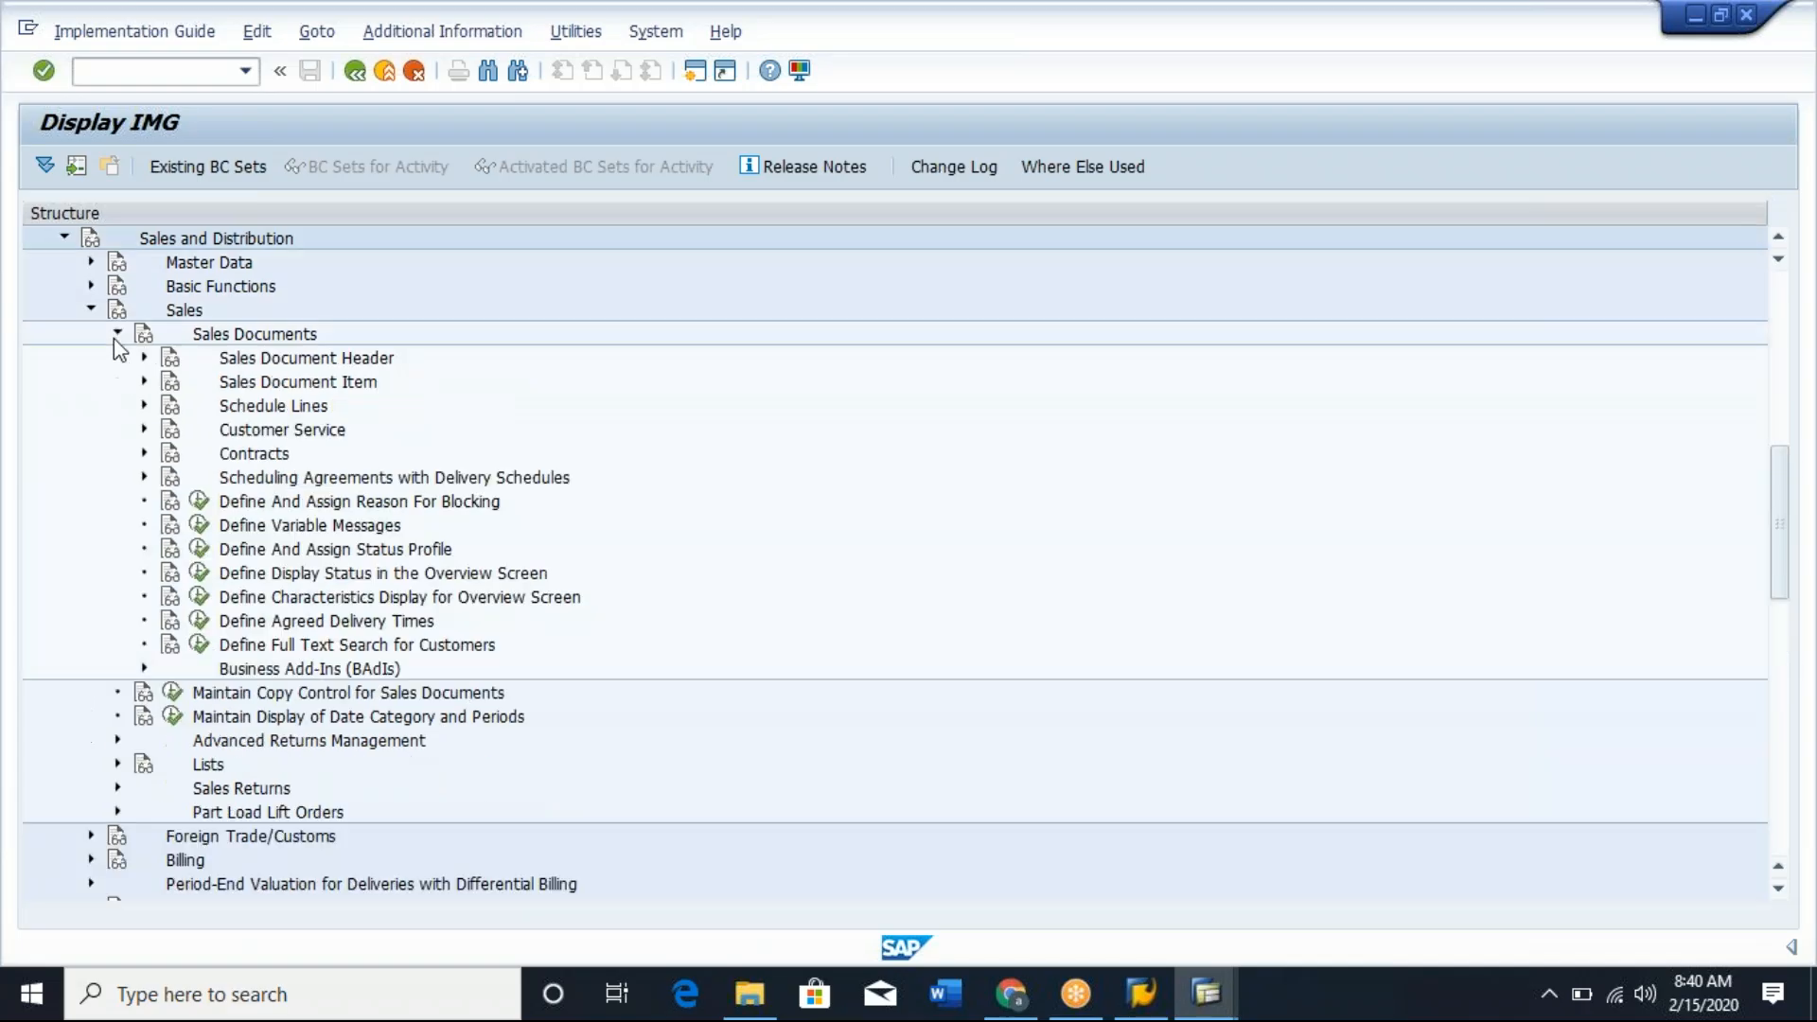
pyautogui.click(144, 404)
pyautogui.click(337, 433)
pyautogui.click(225, 429)
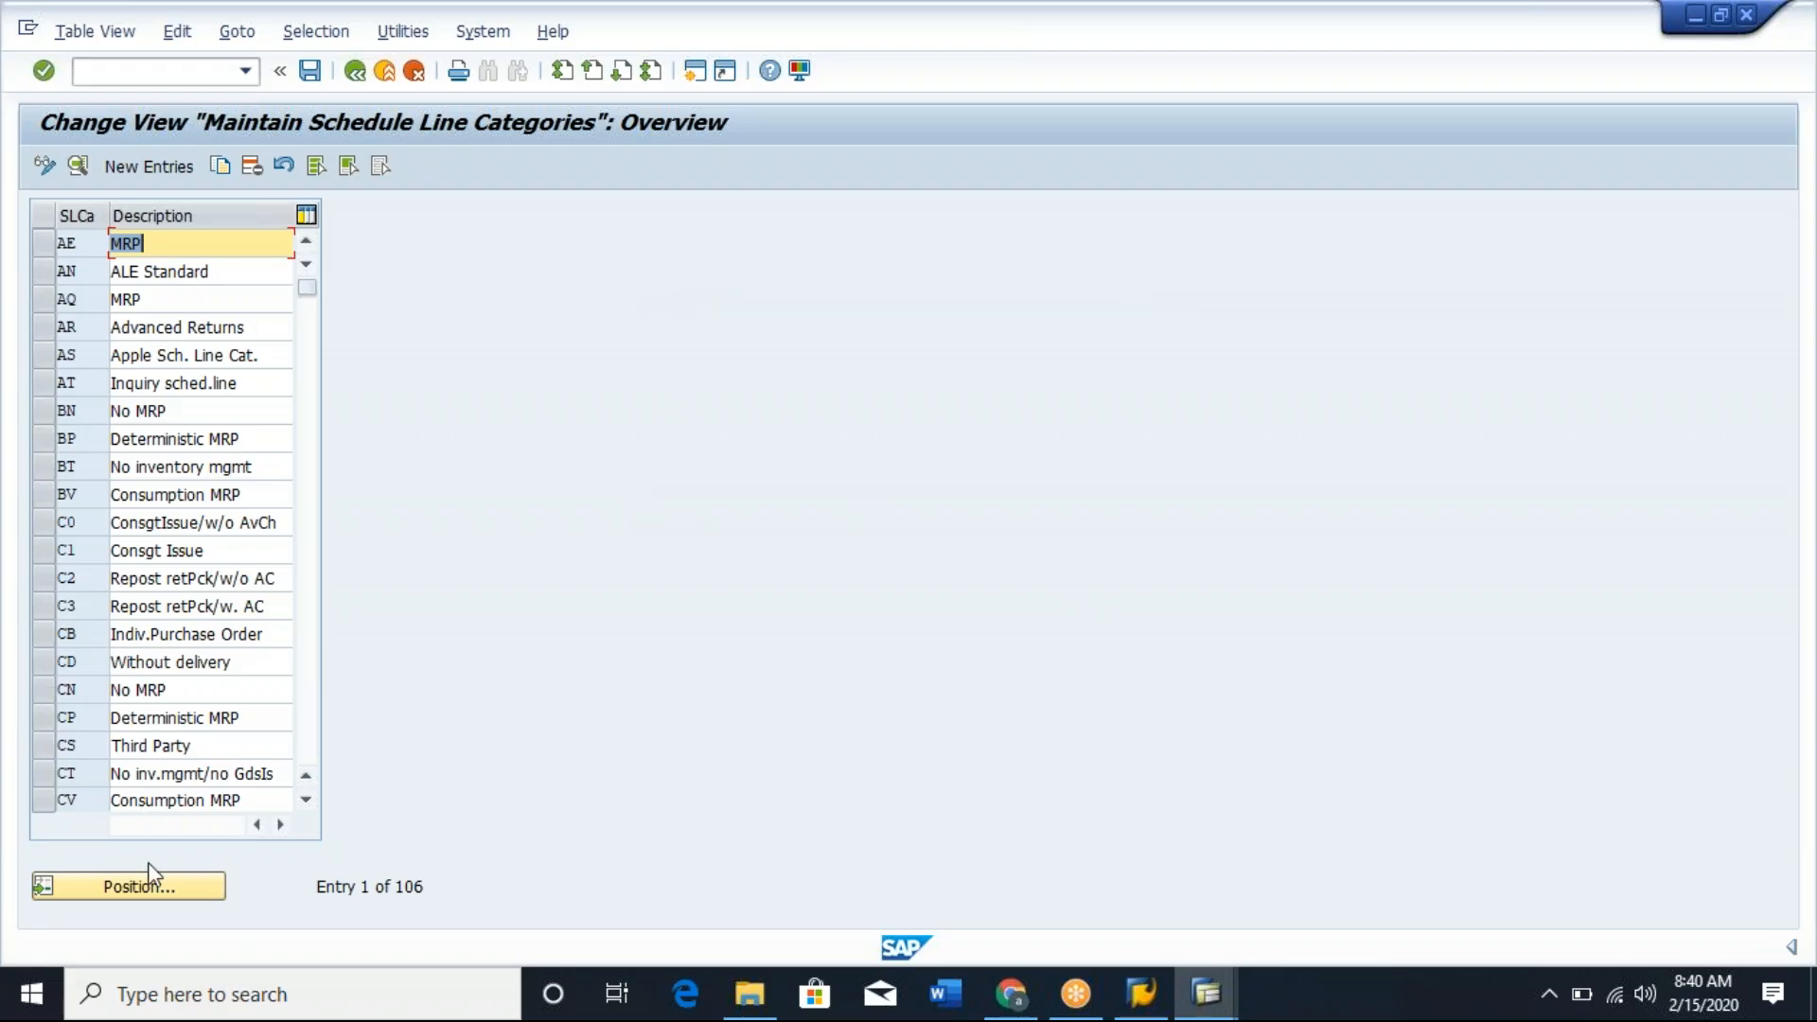
# Open the details of schedule line category AT and review its Item rel.f.dlv. setting.
pyautogui.click(49, 386)
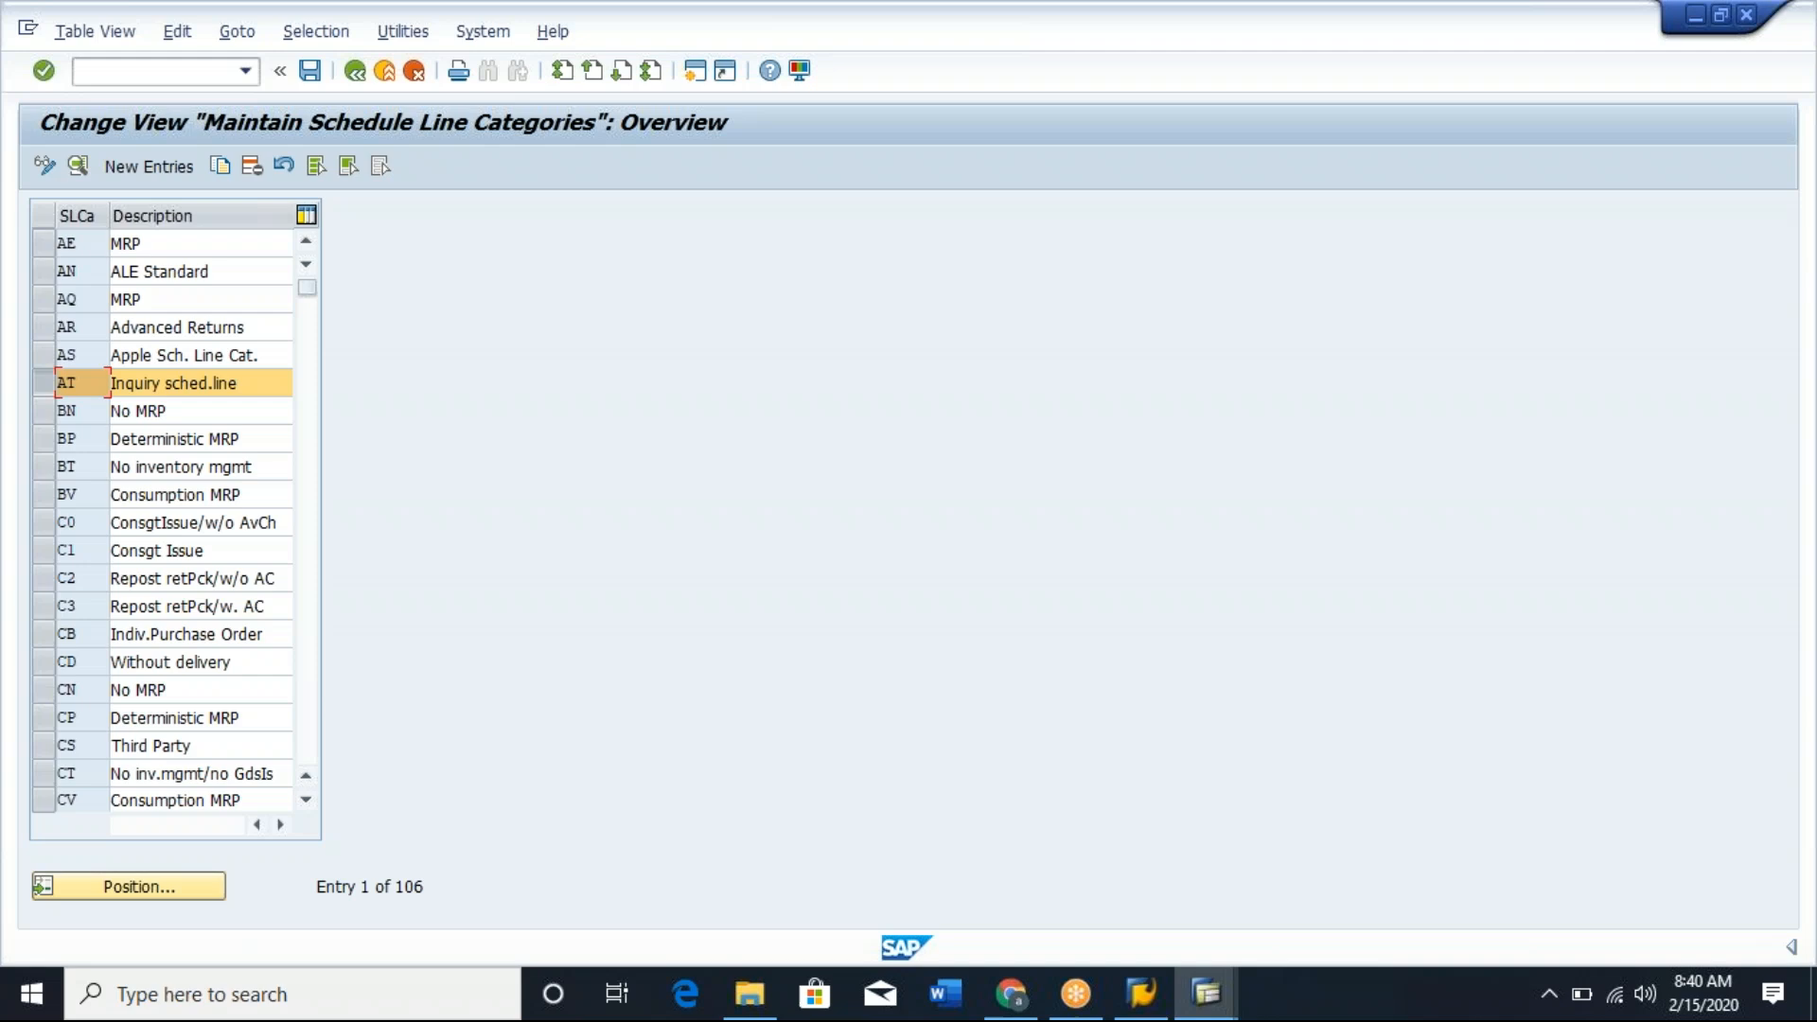
pyautogui.click(78, 167)
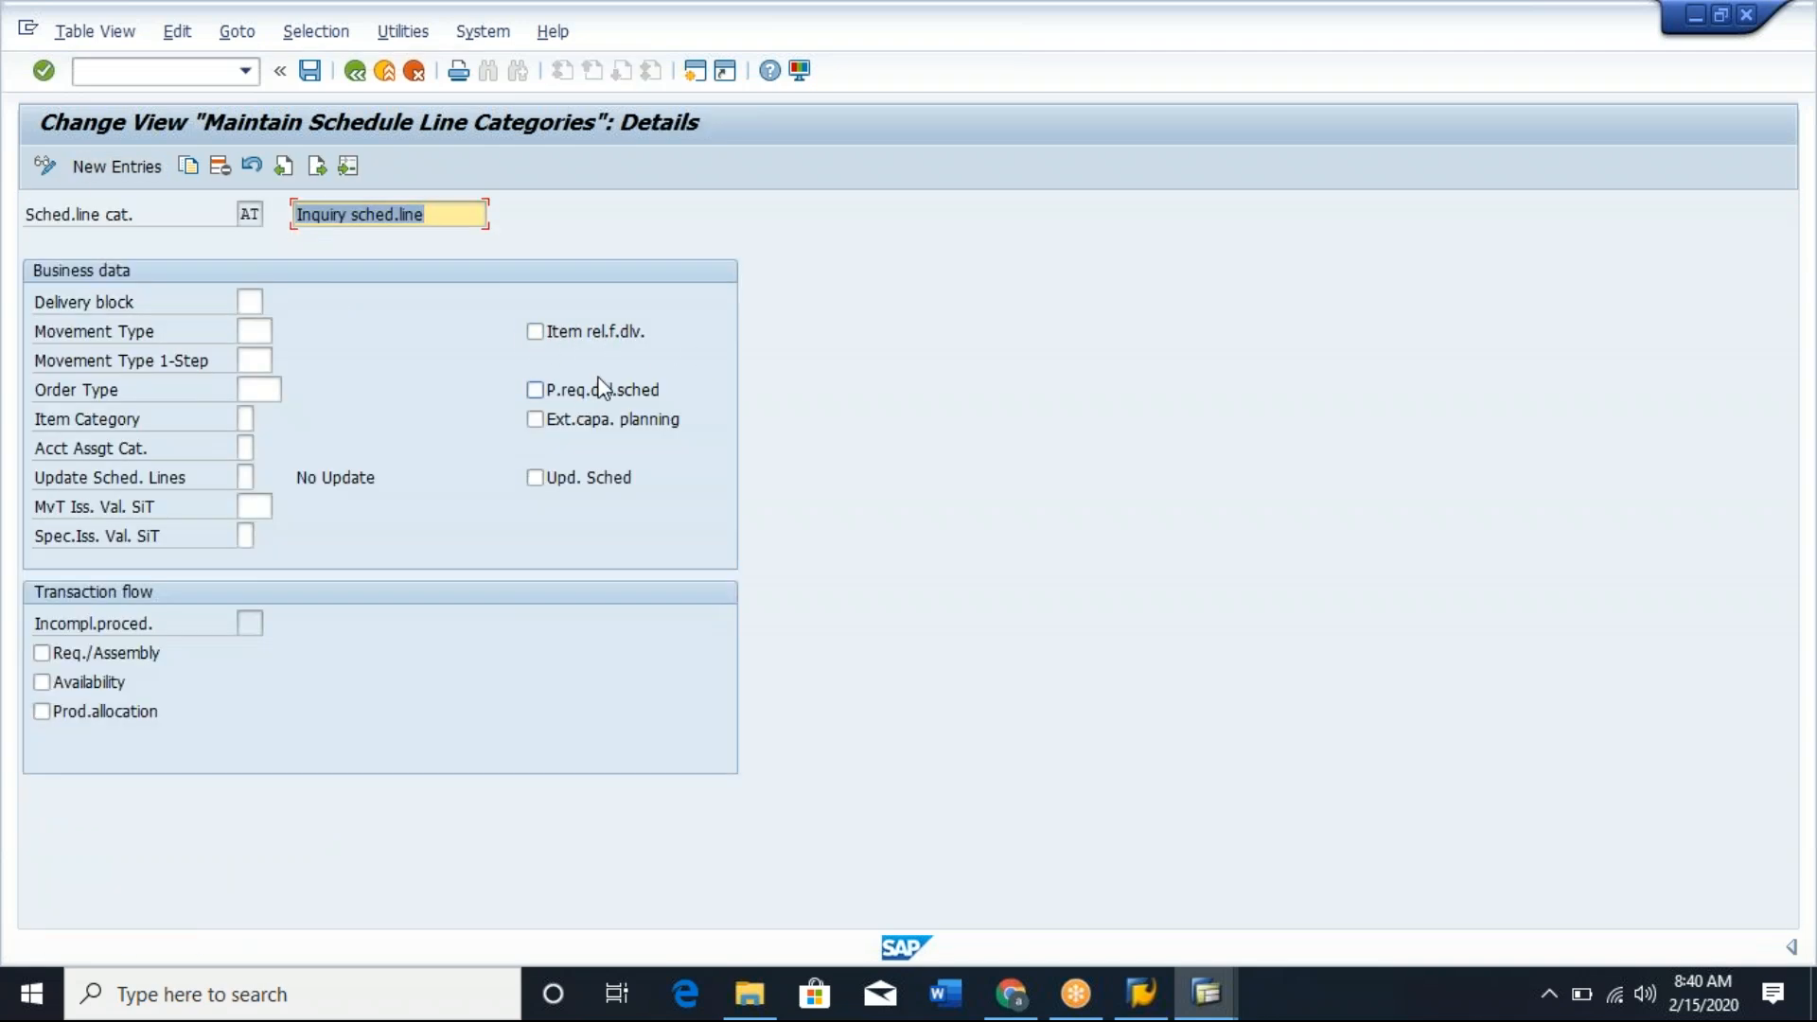
pyautogui.click(536, 332)
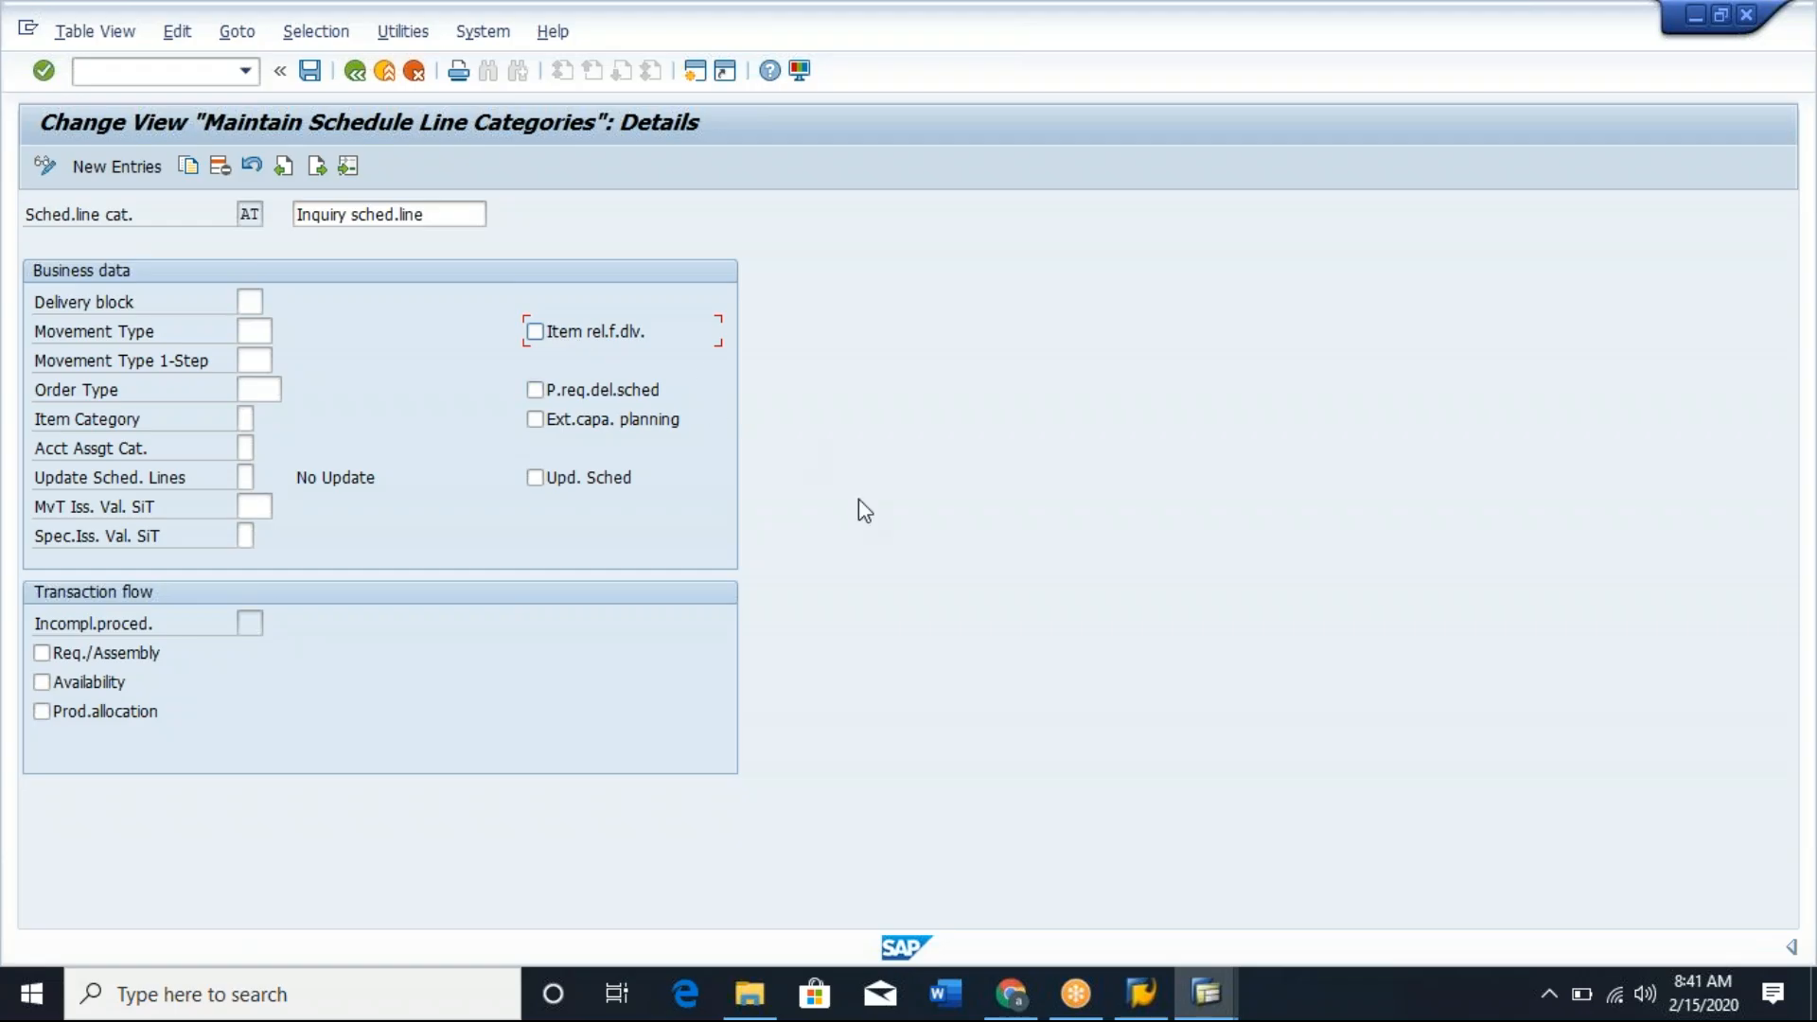
pyautogui.click(364, 75)
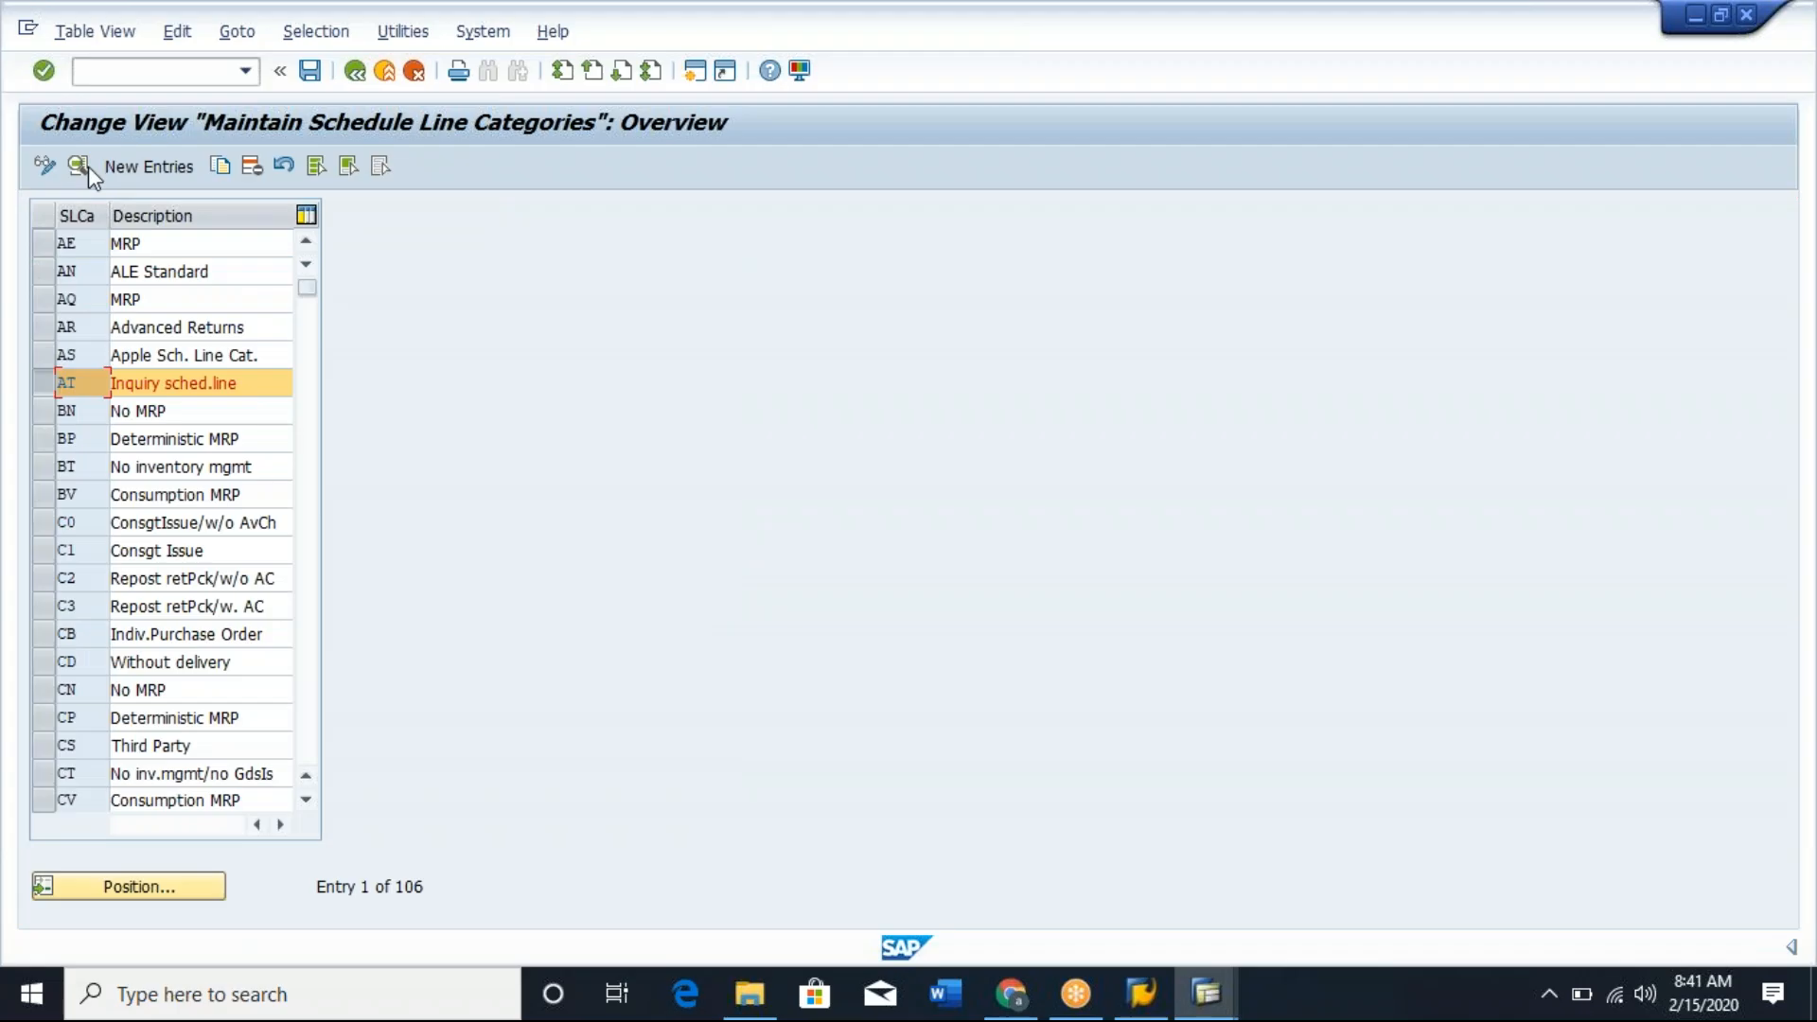
pyautogui.click(78, 161)
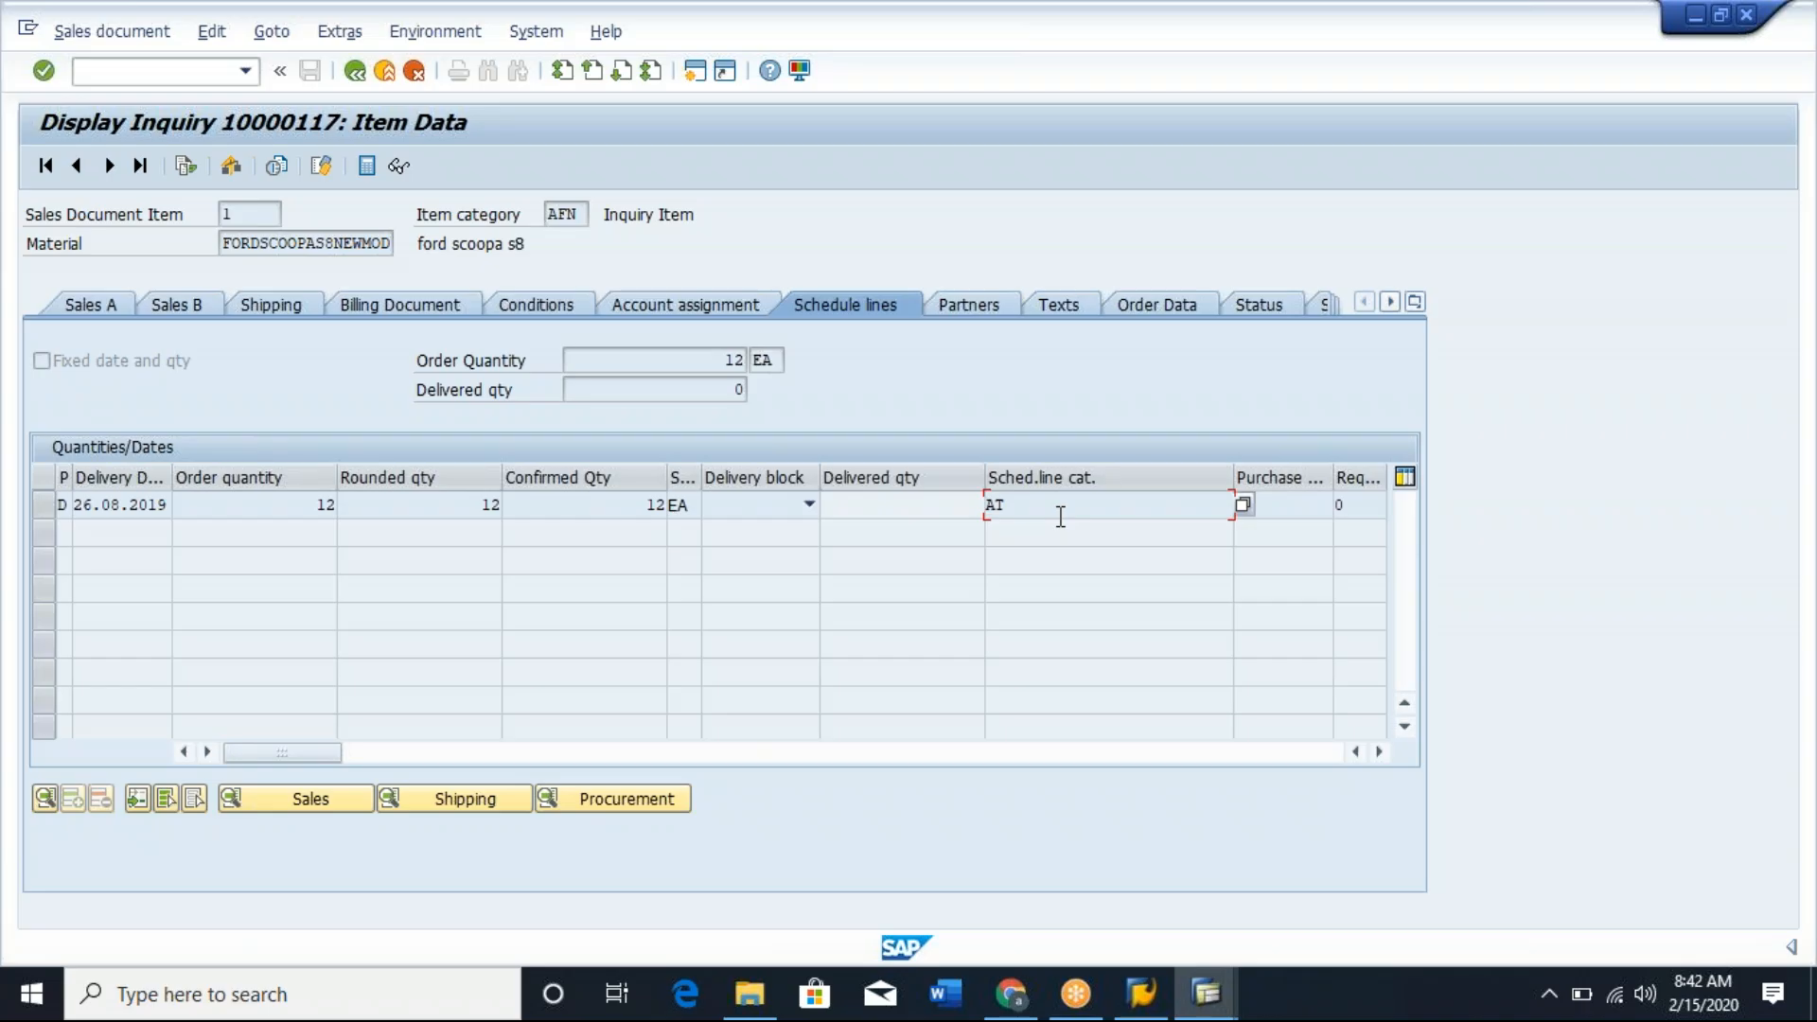
# Try the Item rel.f.dlv. indicator on category AT and compare it with the inquiry item's schedule line category.
pyautogui.doubleClick(1062, 517)
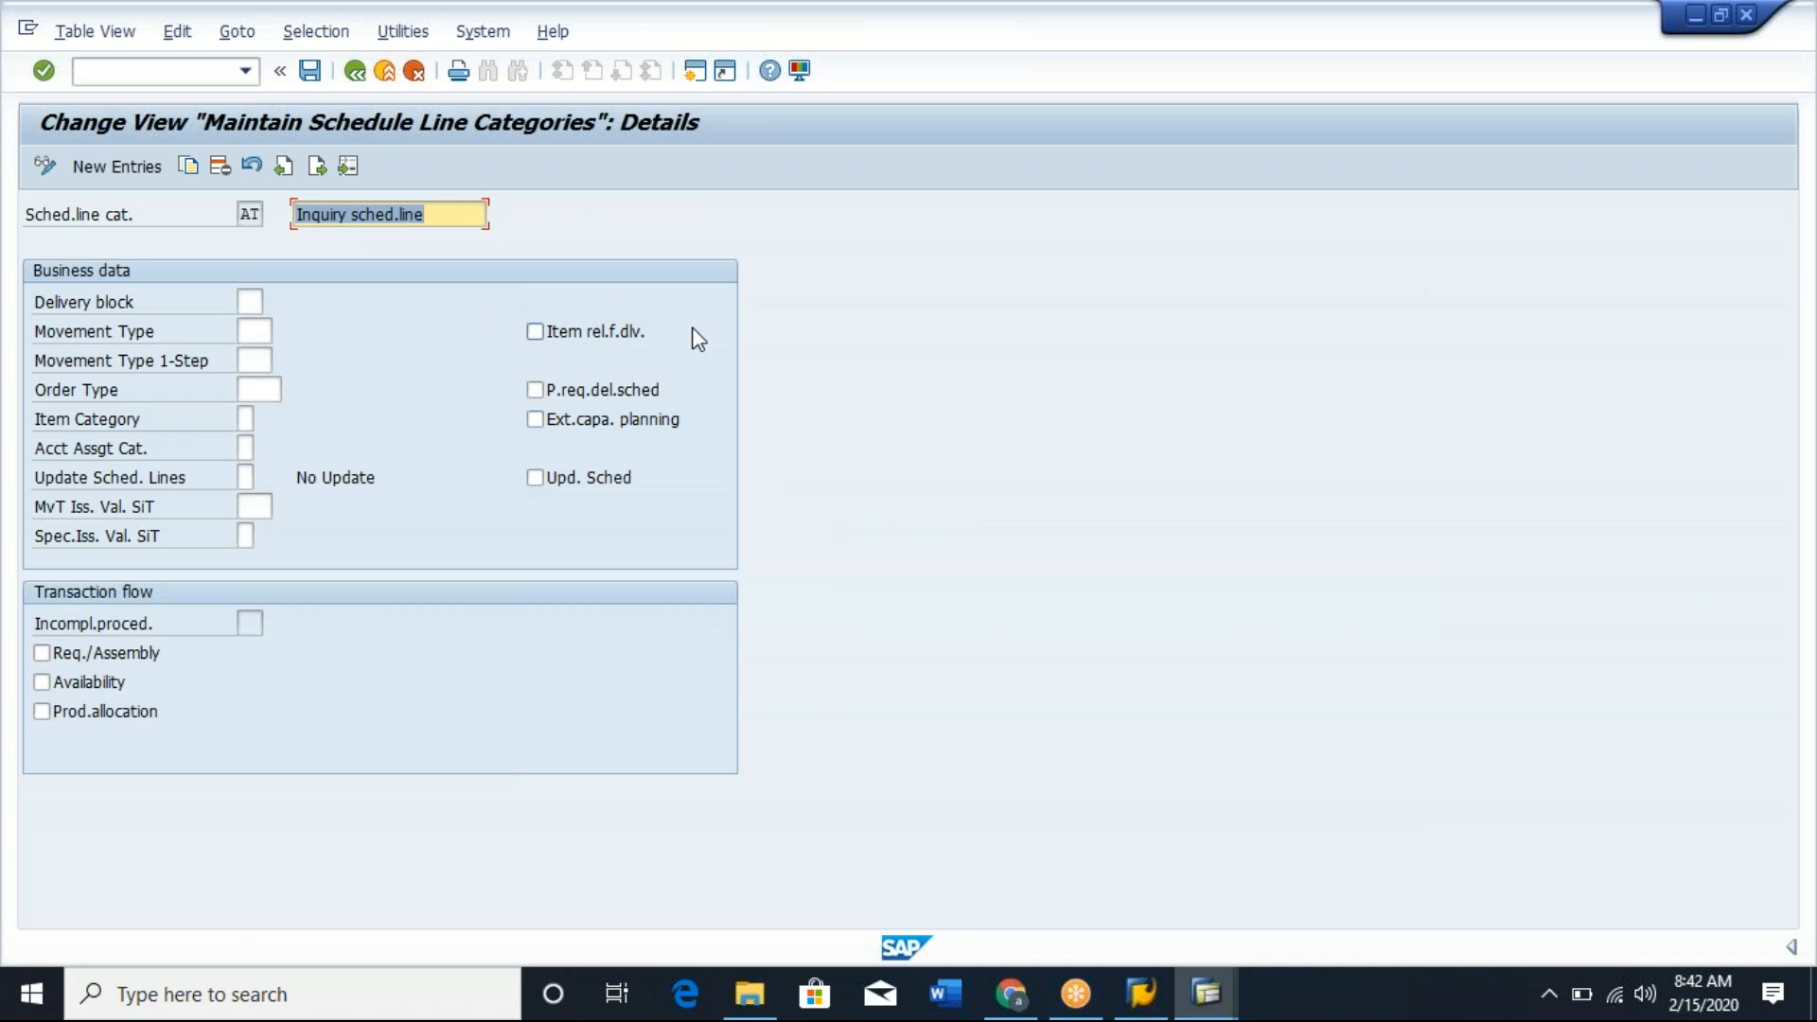
pyautogui.press('F3')
pyautogui.click(535, 339)
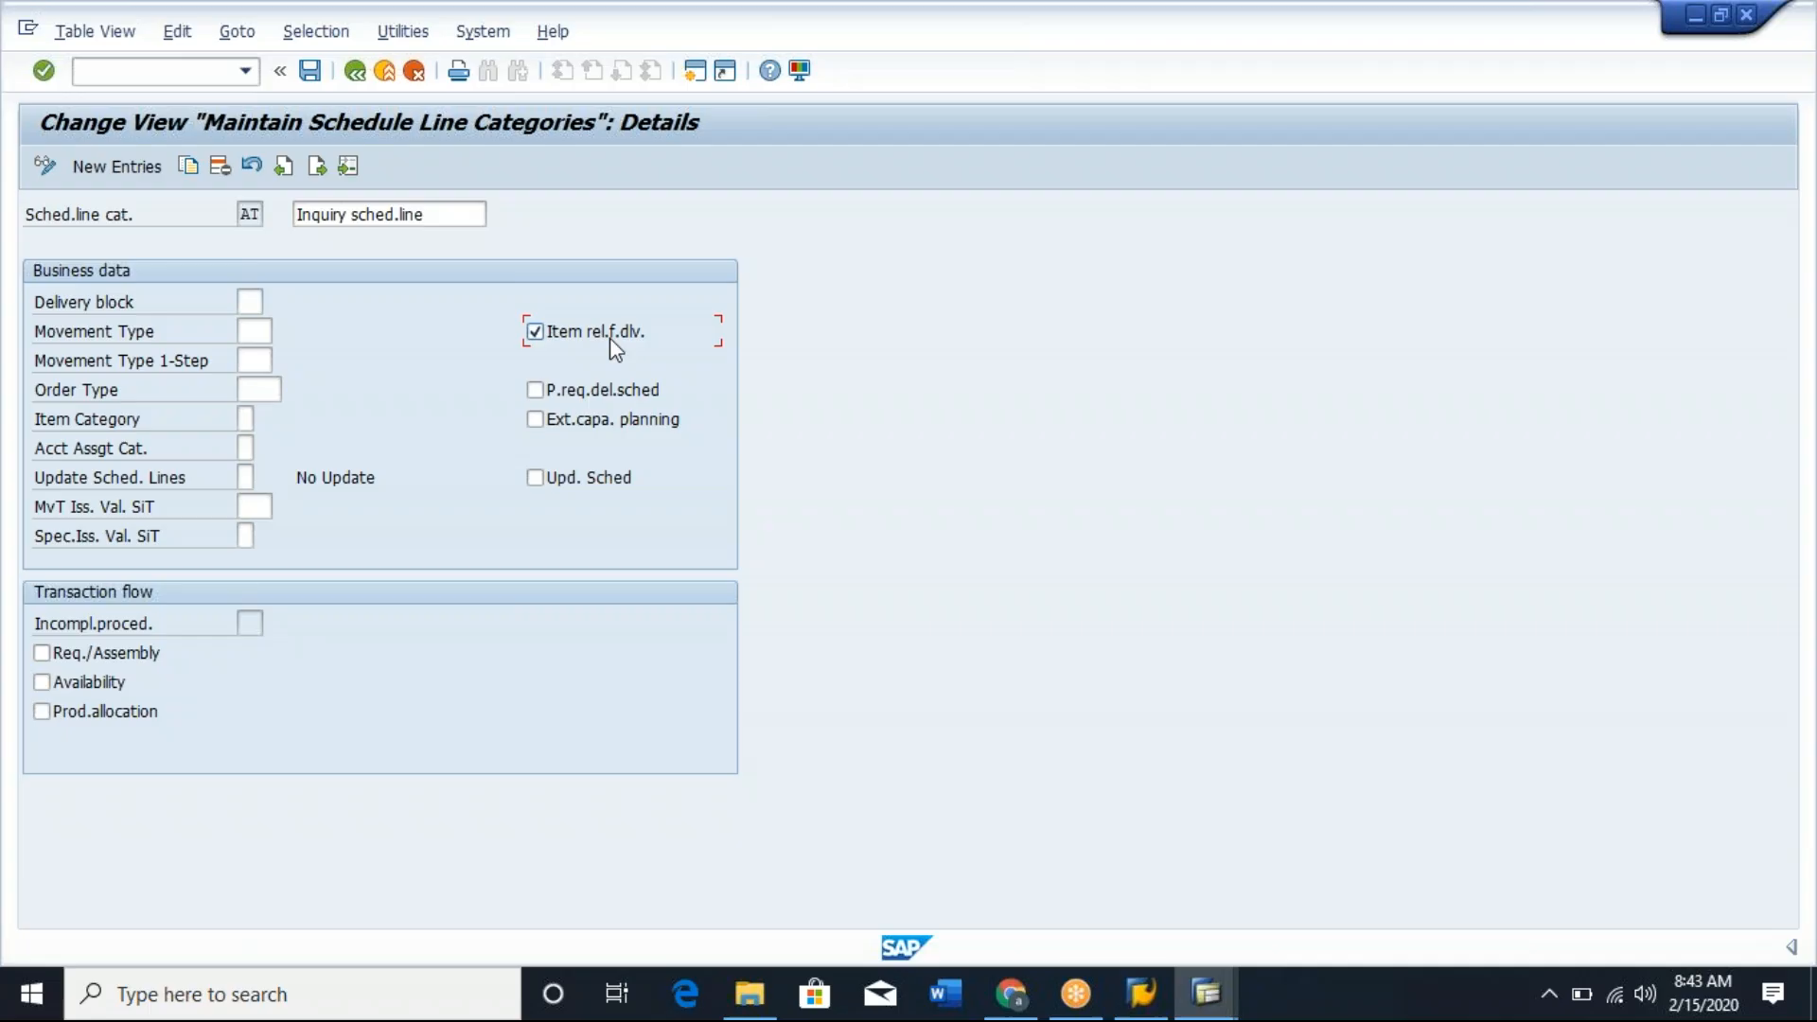
pyautogui.hotkey('alt', 'Tab')
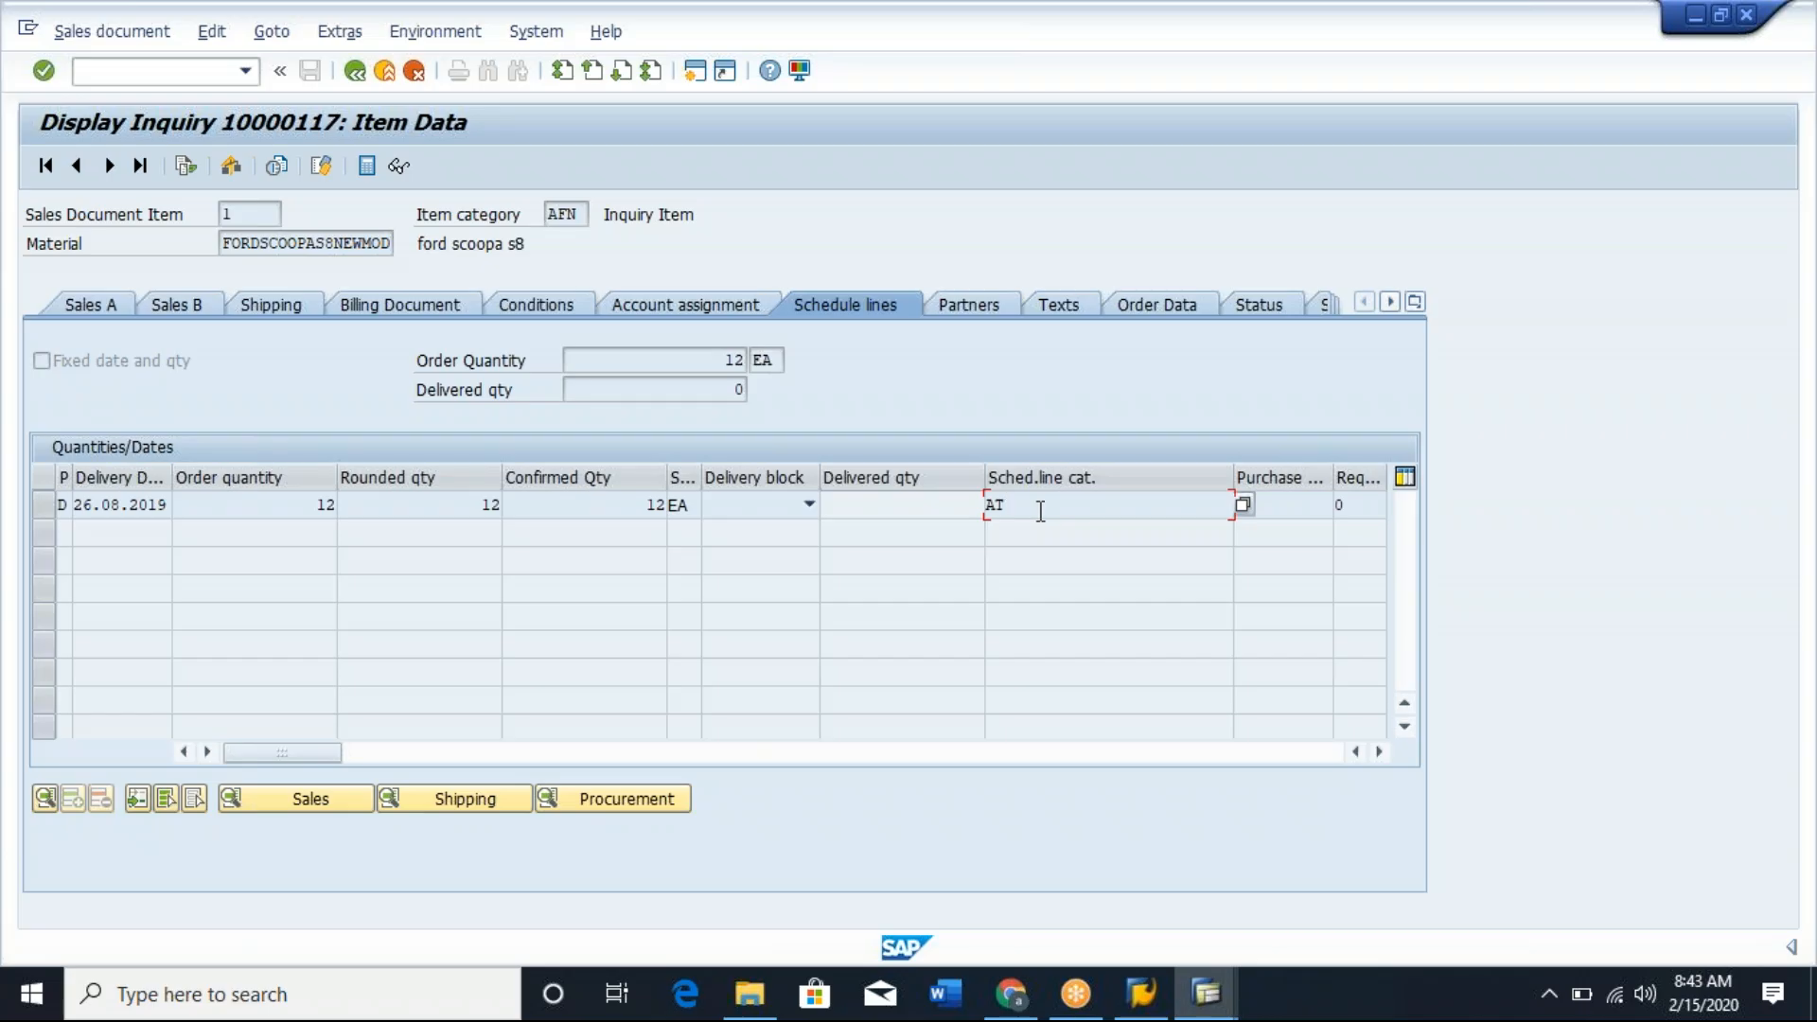
pyautogui.hotkey('alt', 'Tab')
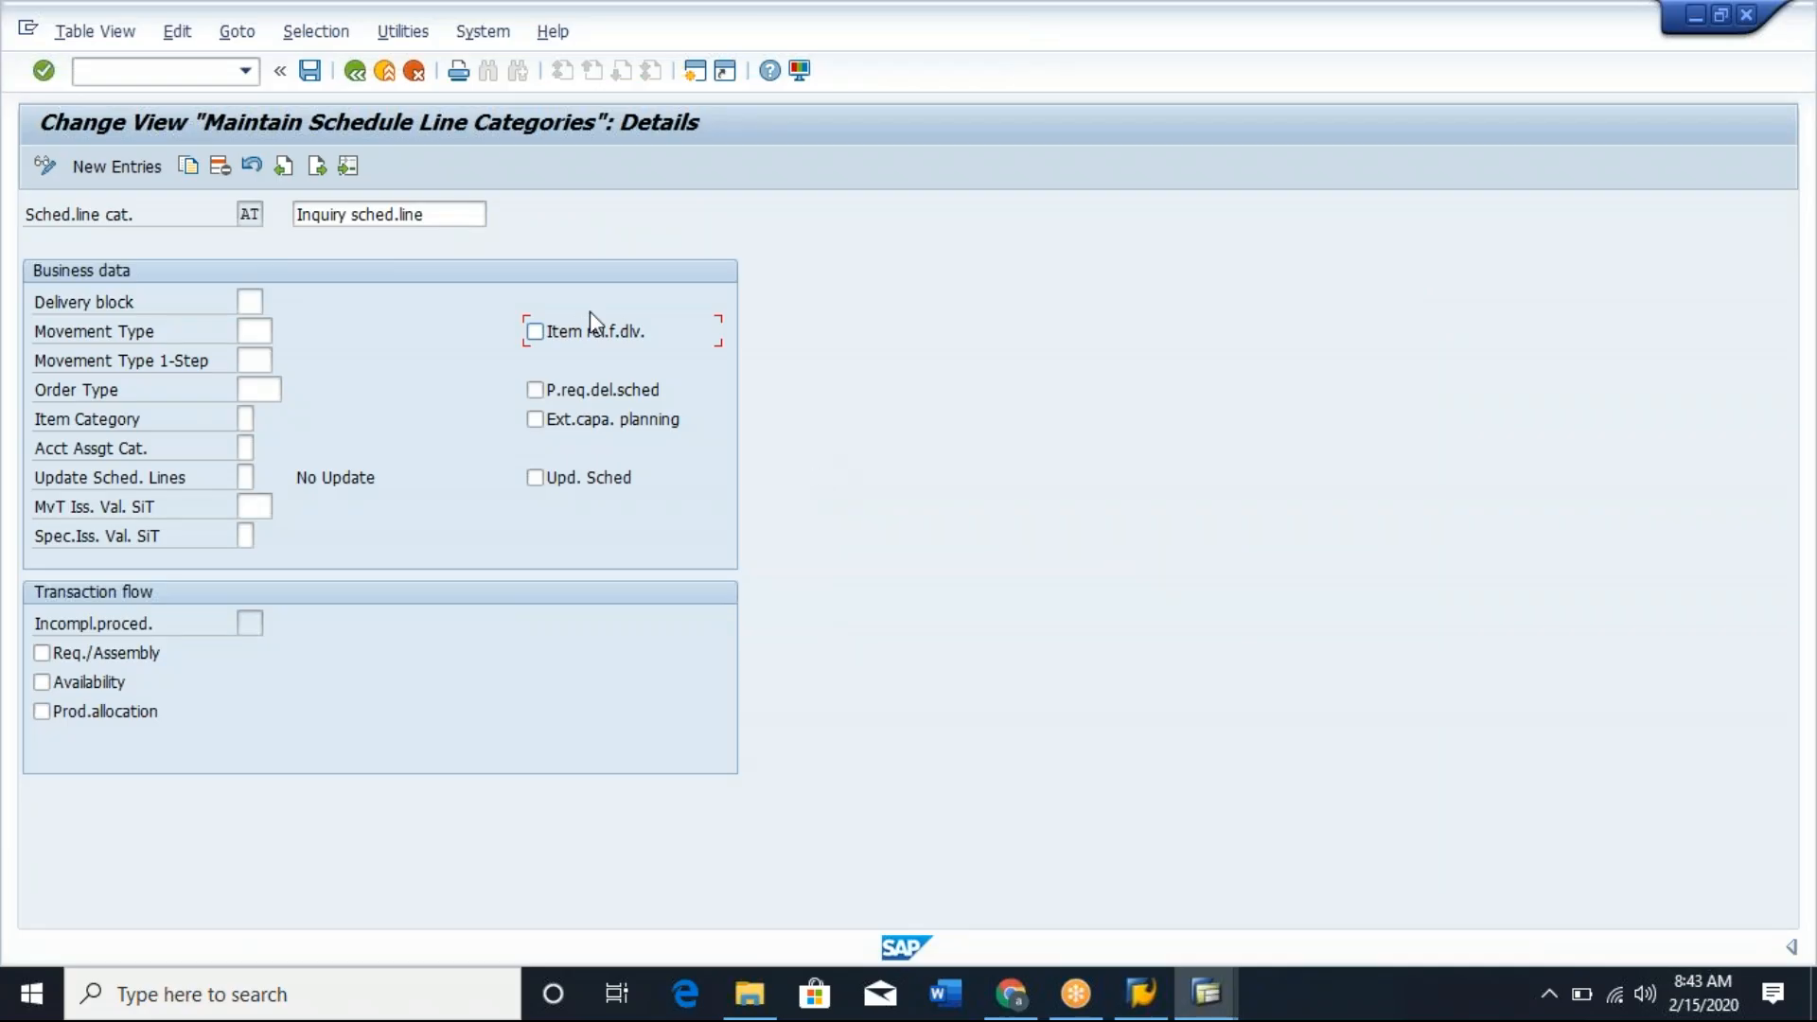
pyautogui.hotkey('alt', 'Tab')
# Read the field help for the Req./Assembly indicator of schedule line category AT and close it.
pyautogui.click(364, 75)
pyautogui.click(102, 698)
pyautogui.click(248, 212)
pyautogui.click(65, 660)
pyautogui.press('F1')
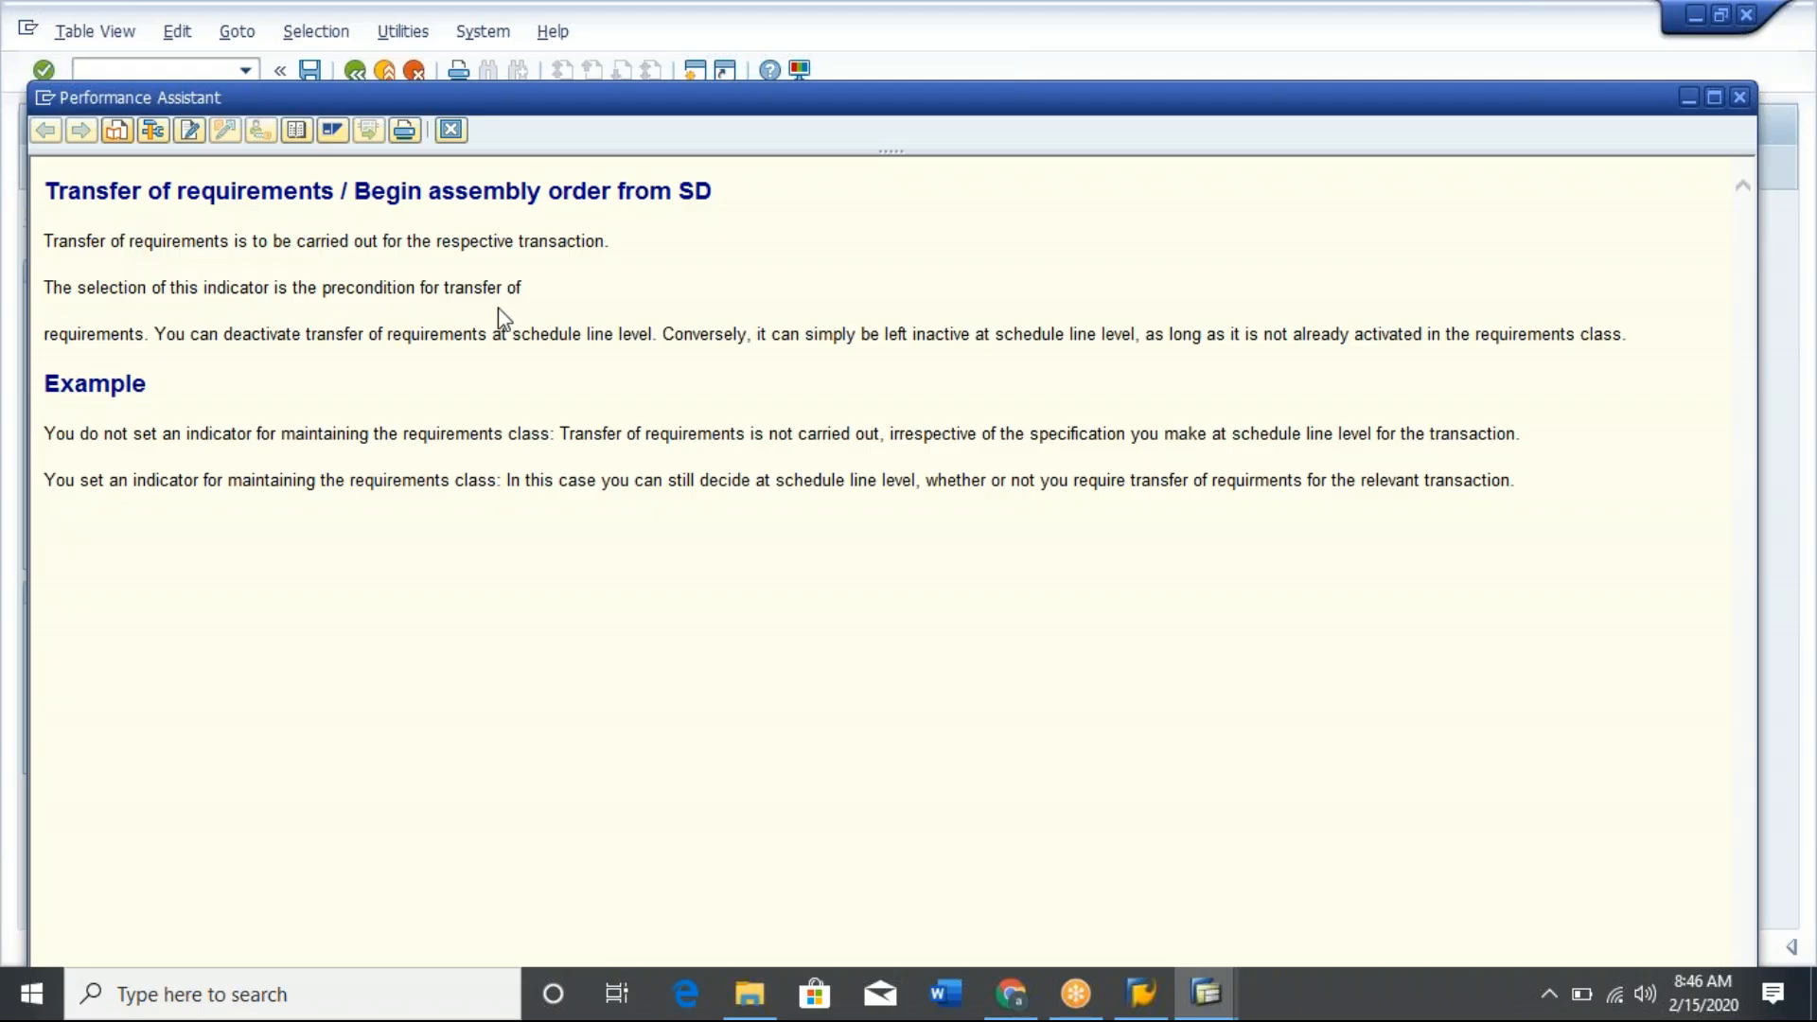
pyautogui.click(449, 130)
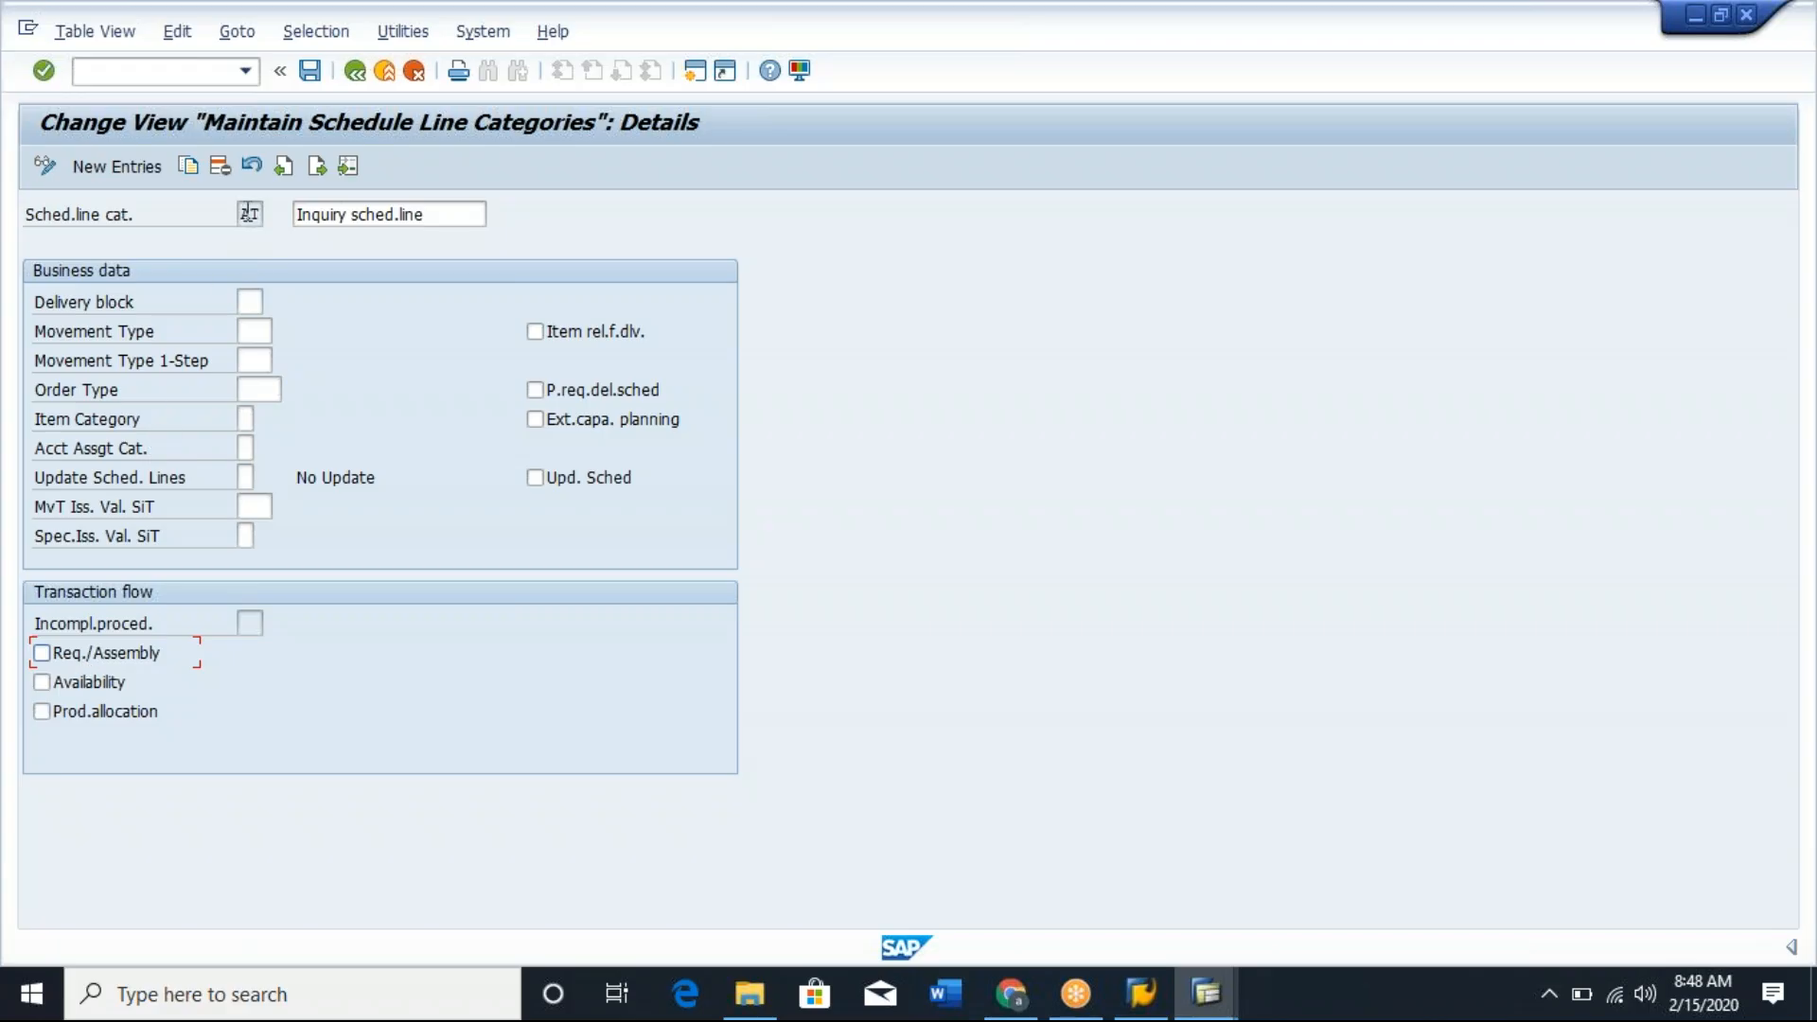
# Return to the schedule line category overview and deselect category AT.
pyautogui.click(245, 215)
pyautogui.click(366, 77)
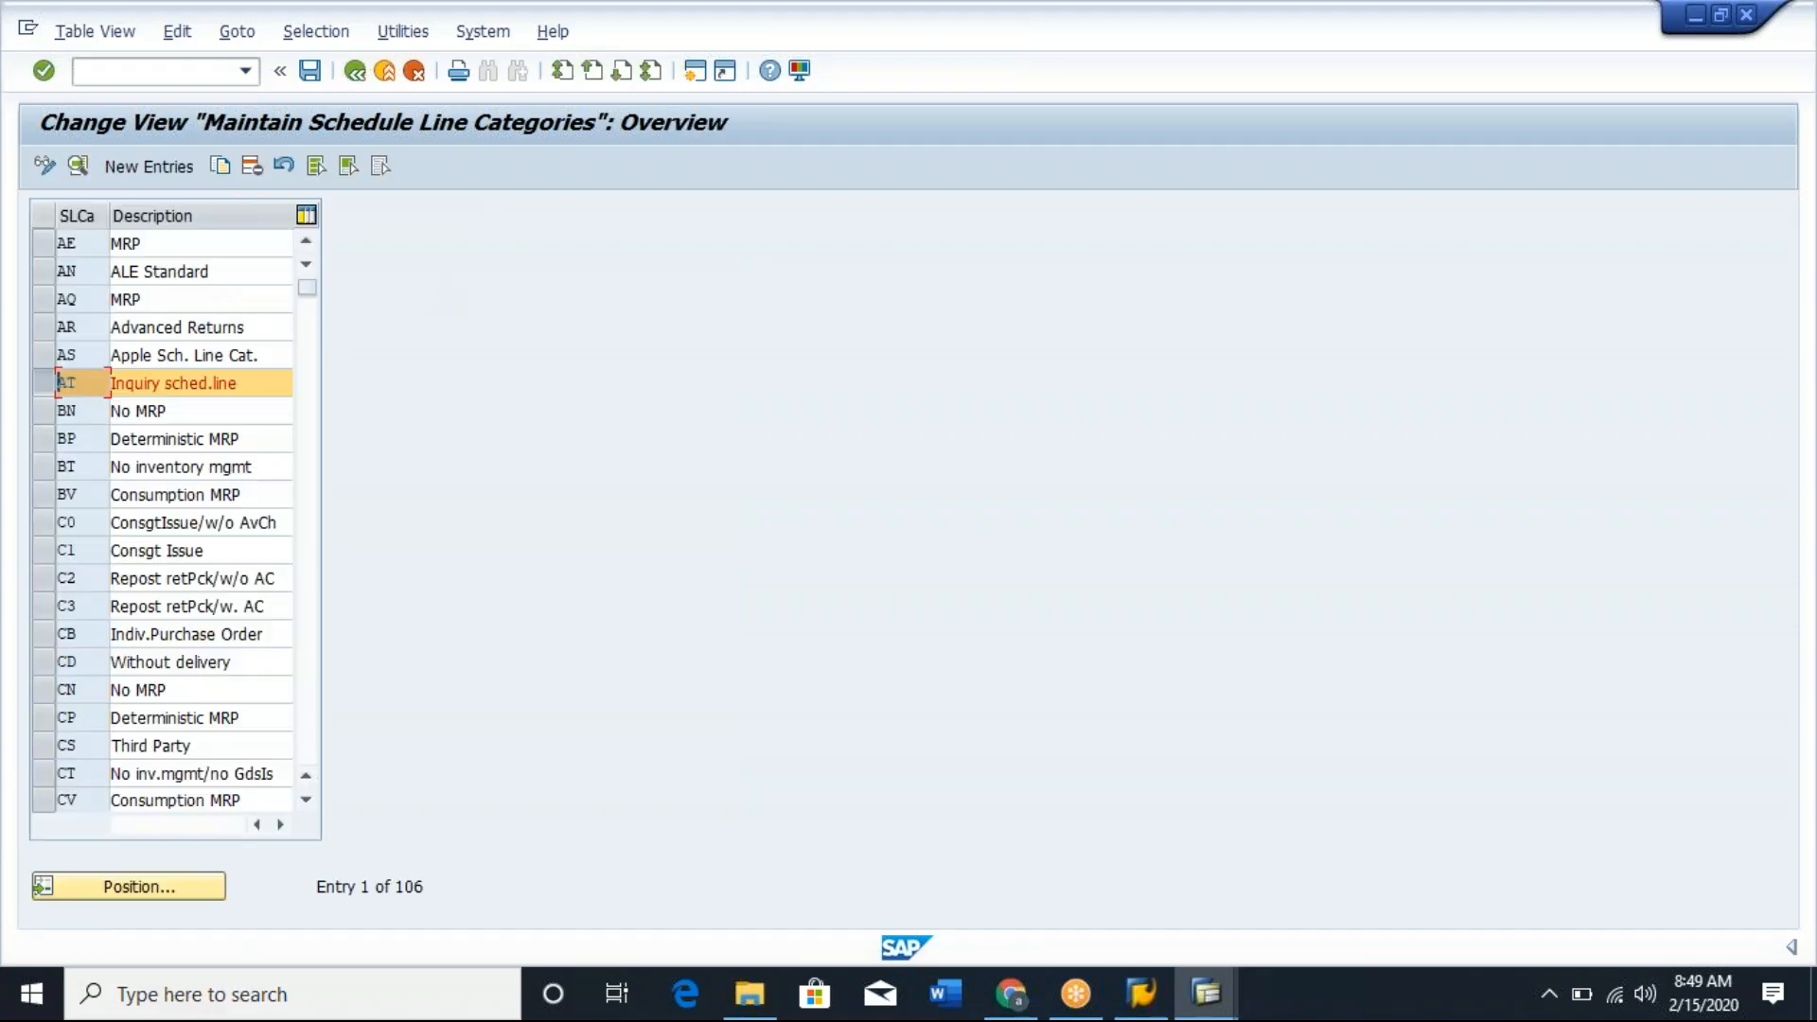
pyautogui.click(50, 384)
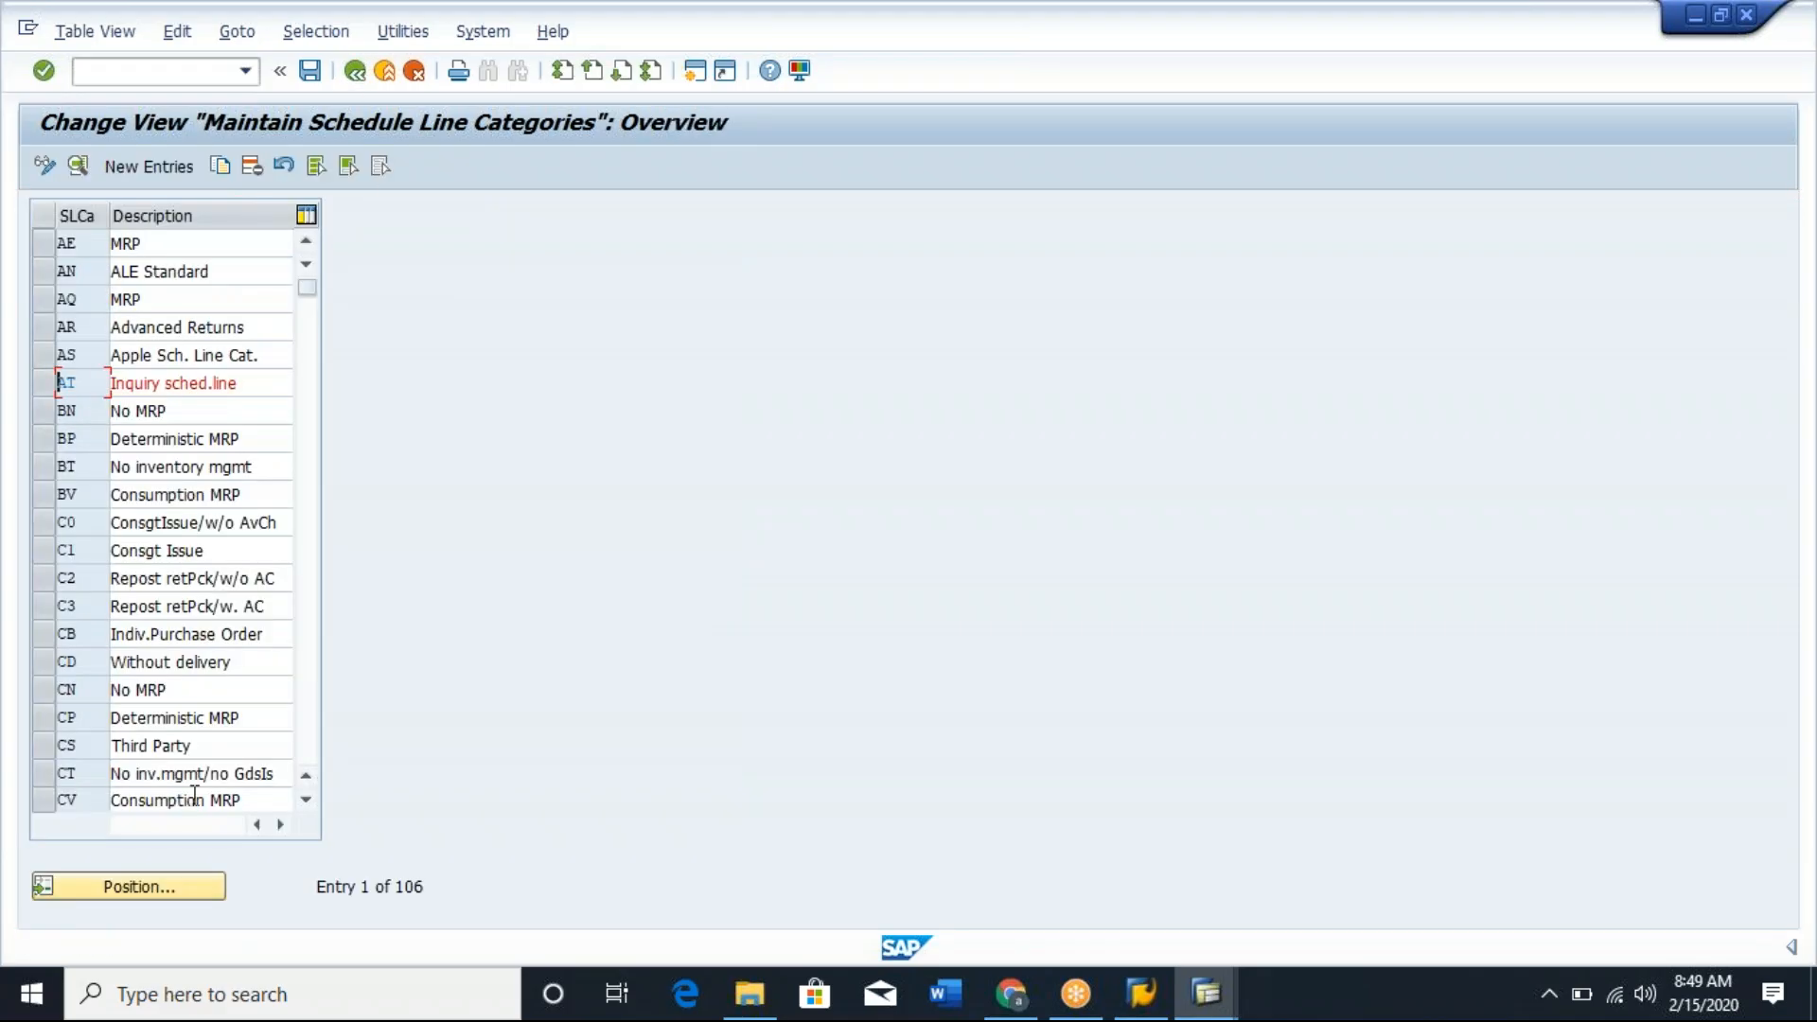
# Open the details of schedule line category CP, Deterministic MRP, and review its settings.
pyautogui.click(42, 719)
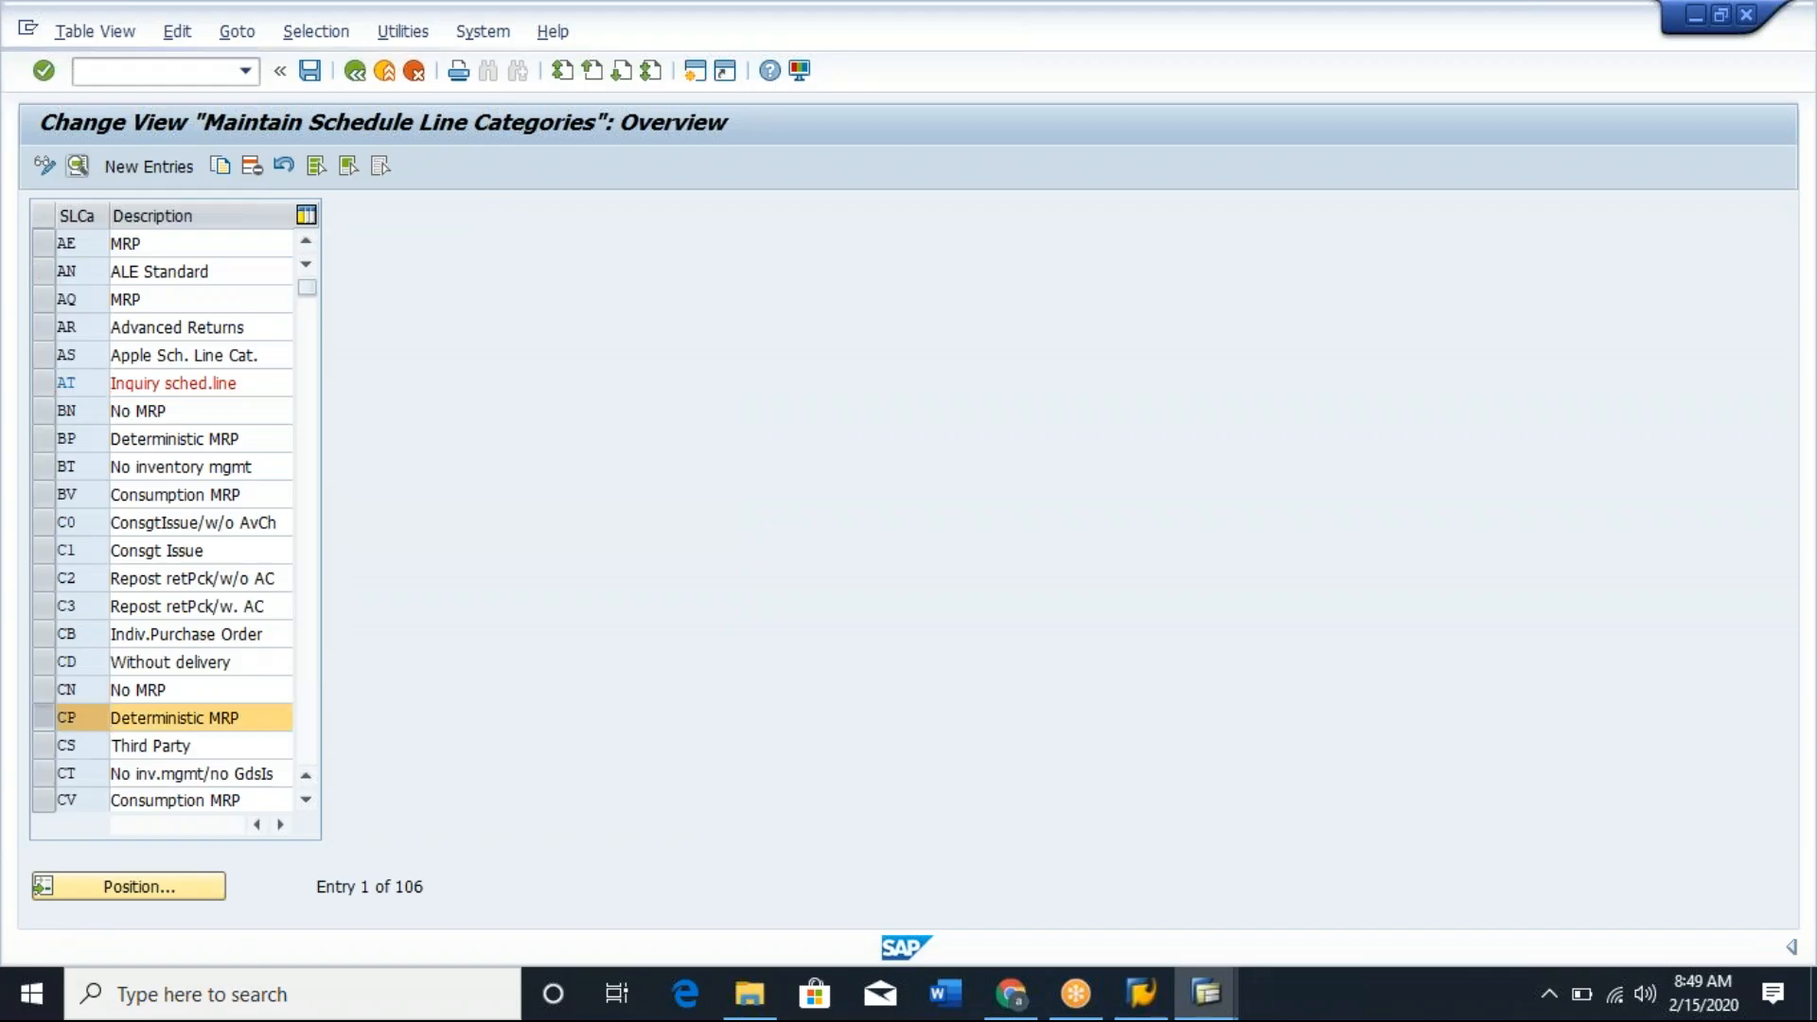
pyautogui.click(78, 166)
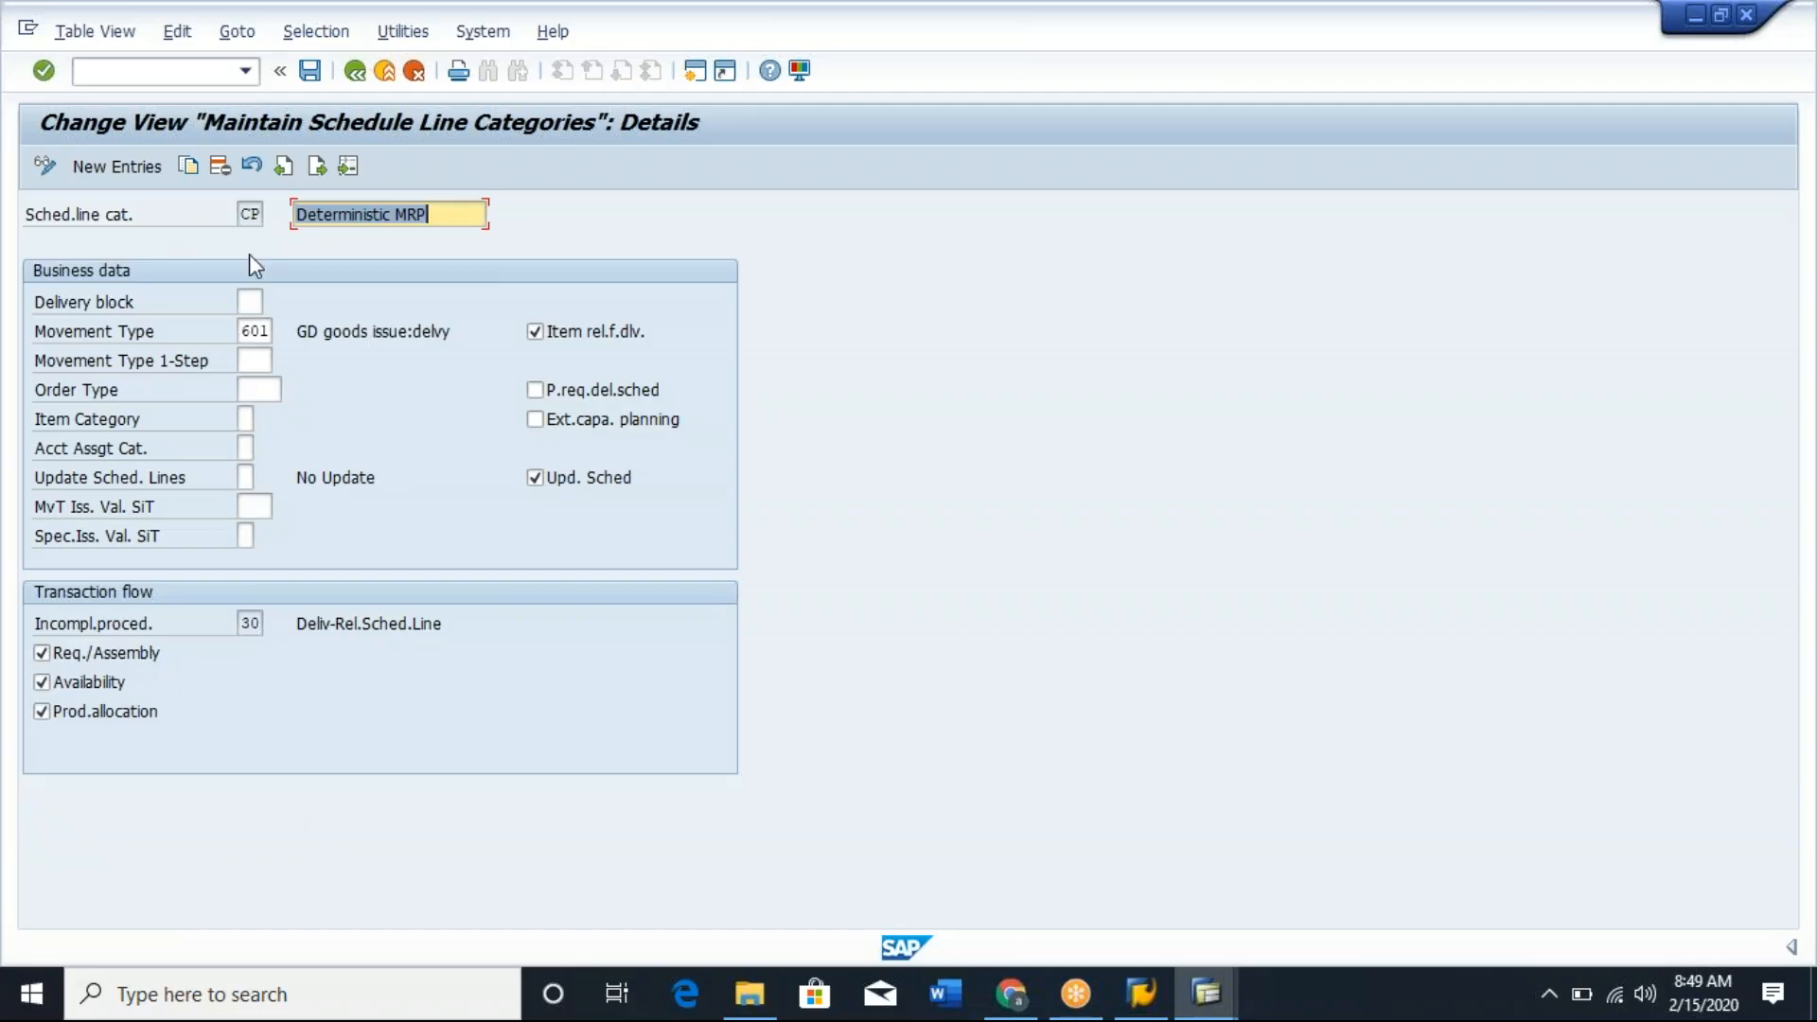
# Open a new session and display the SAP Reference IMG through transaction SPRO.
pyautogui.click(703, 70)
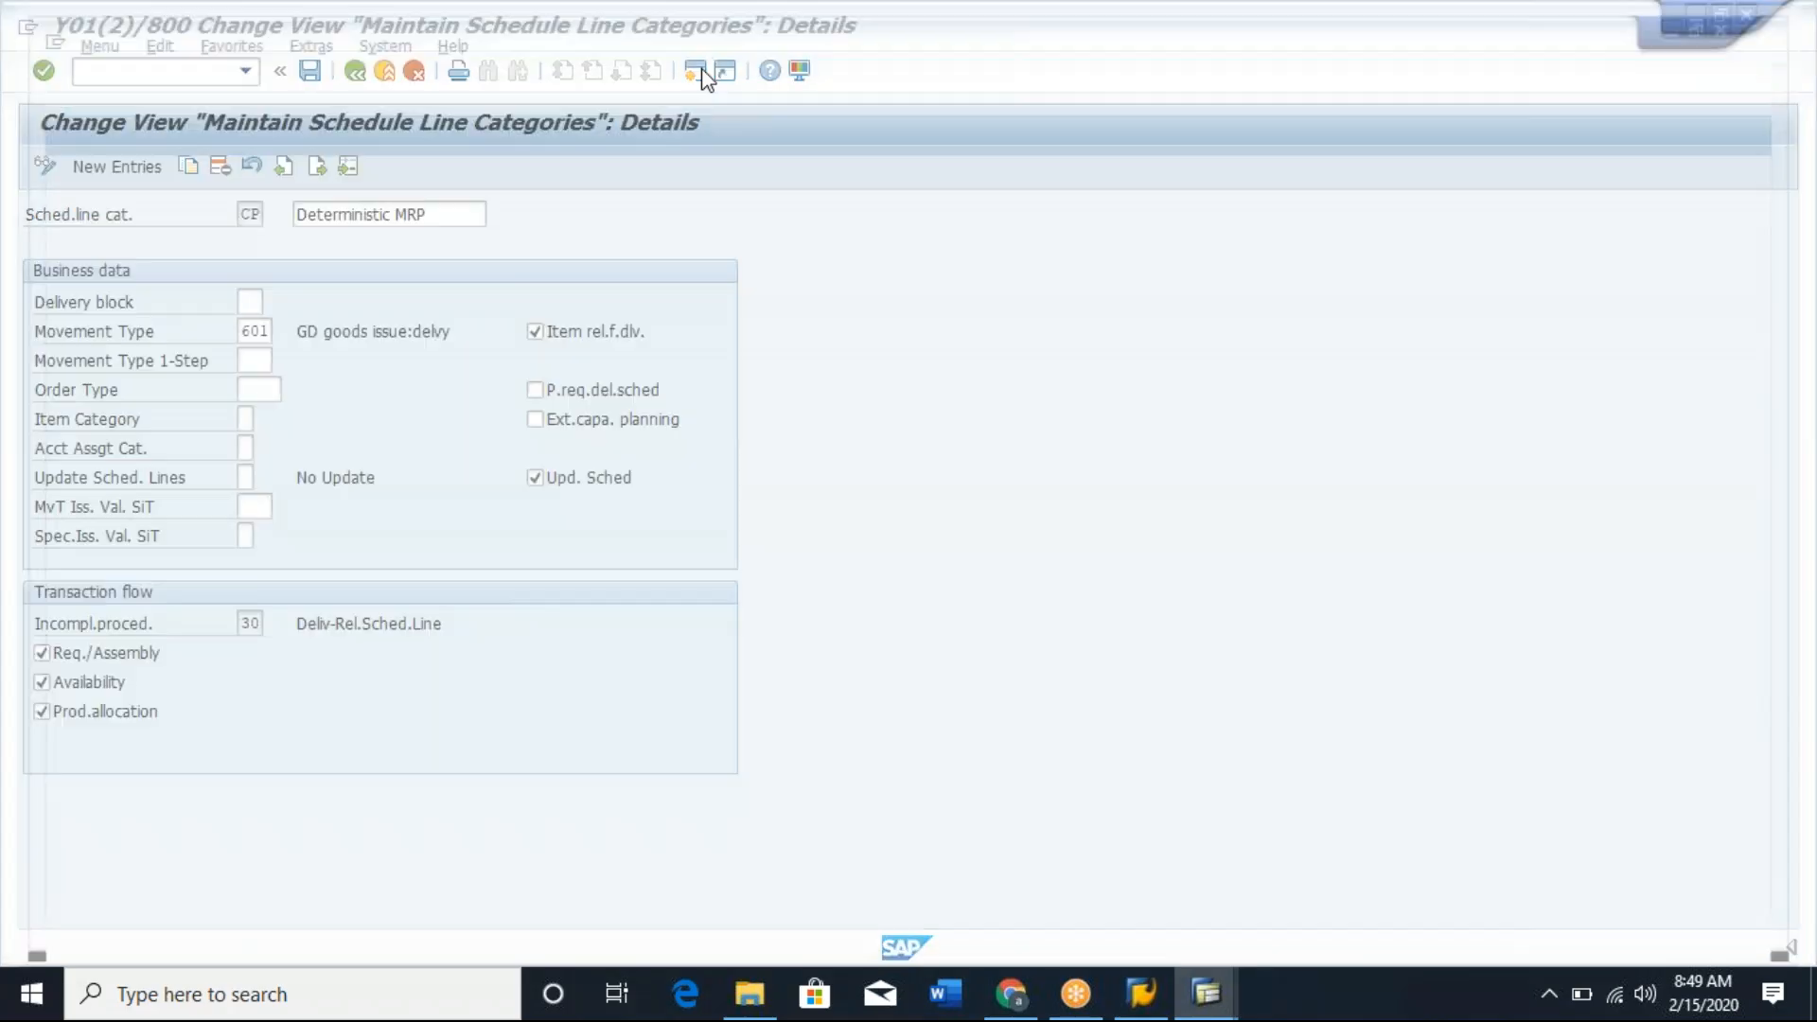
pyautogui.write('/nspro')
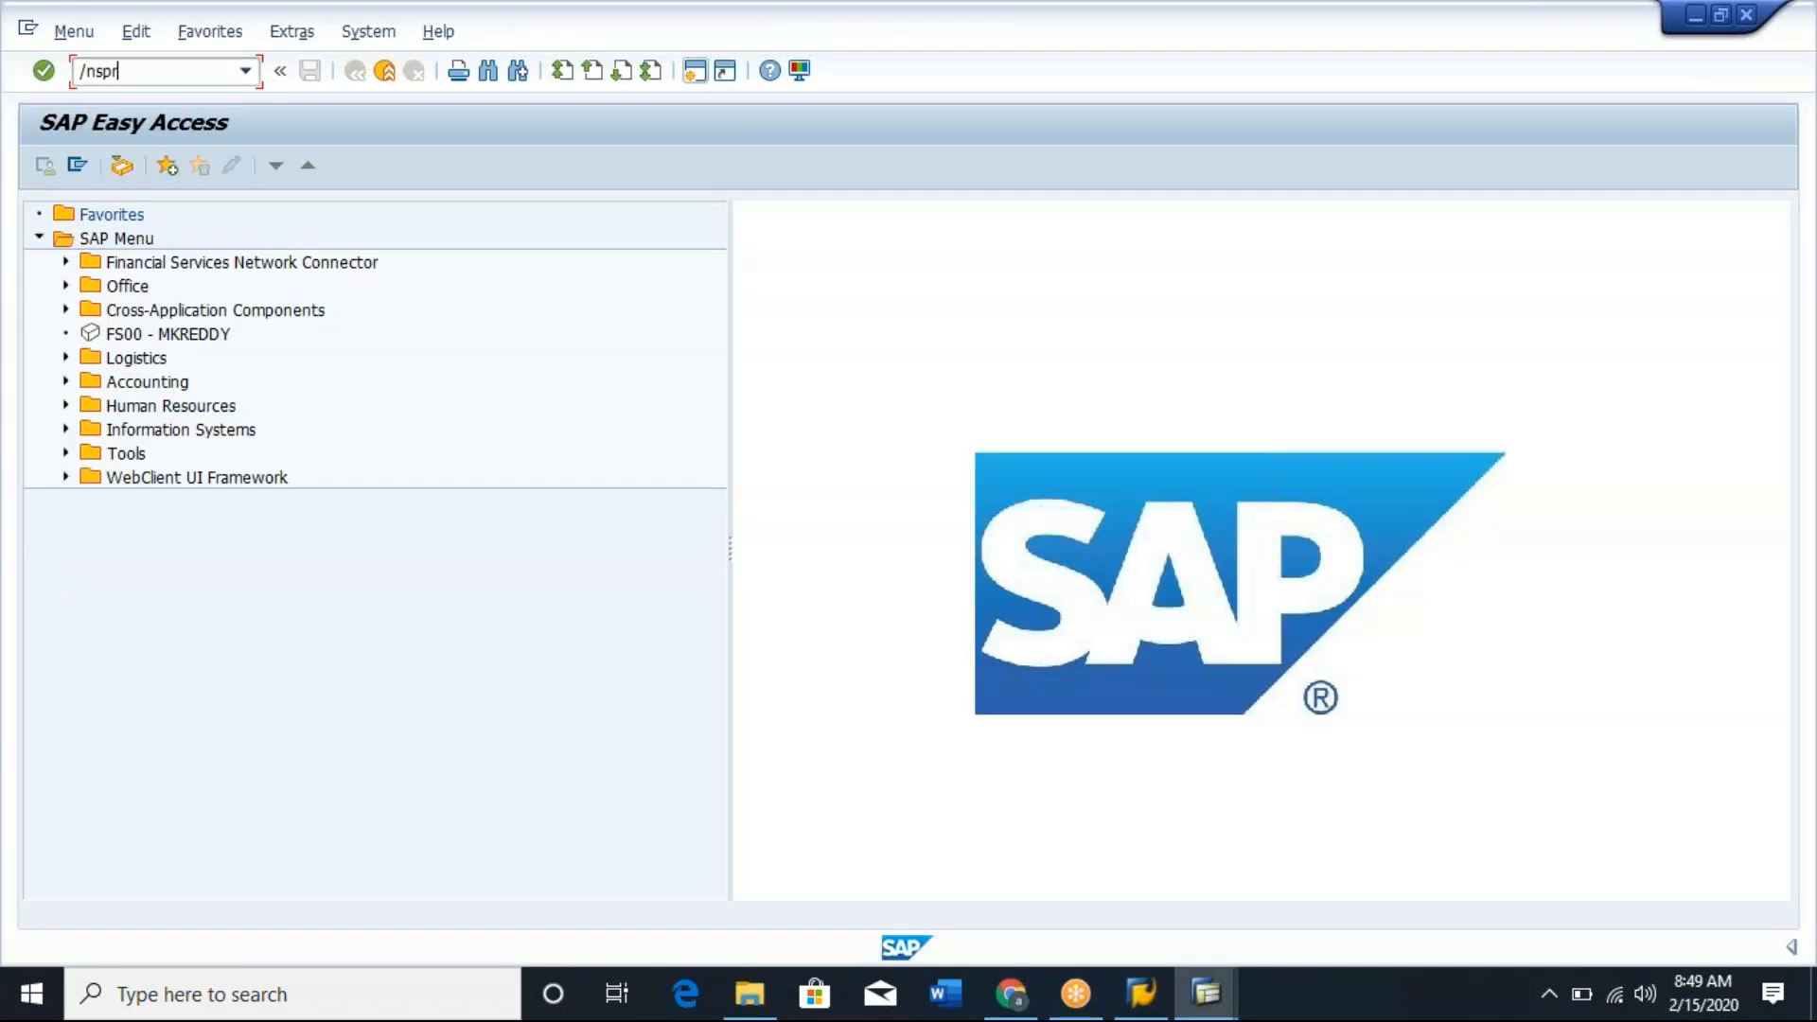
pyautogui.press('Return')
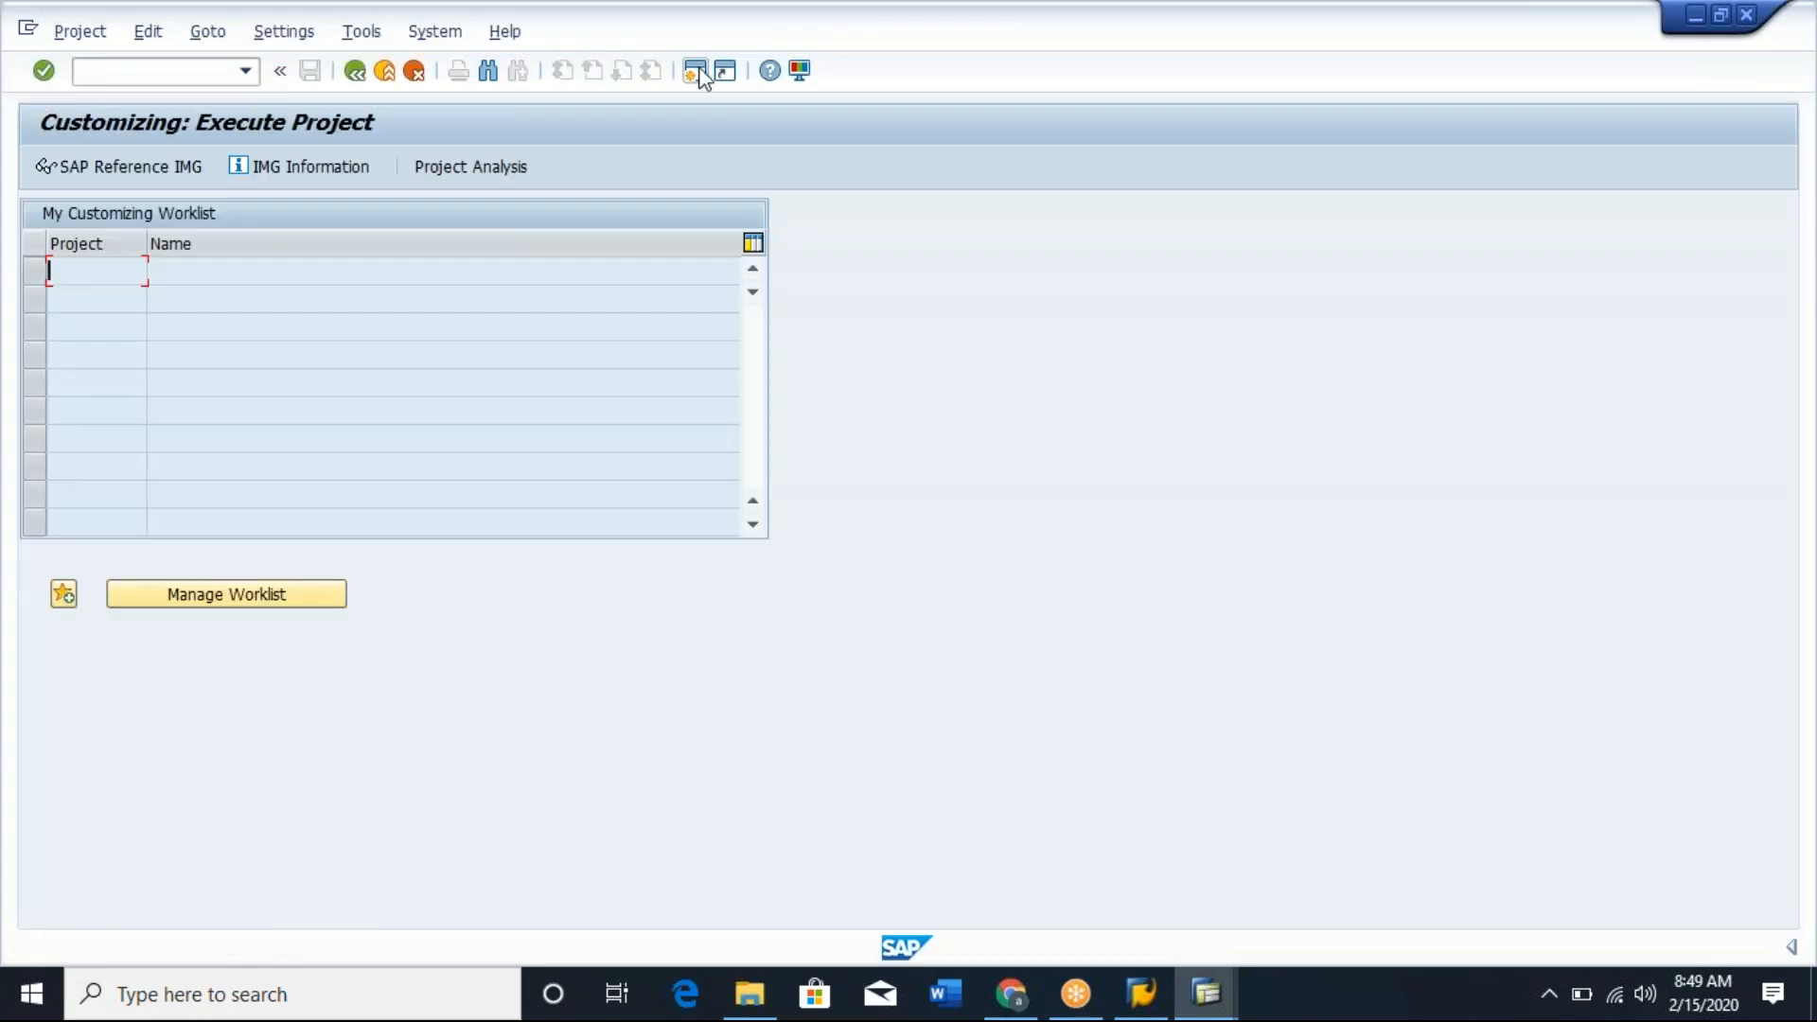
pyautogui.click(124, 162)
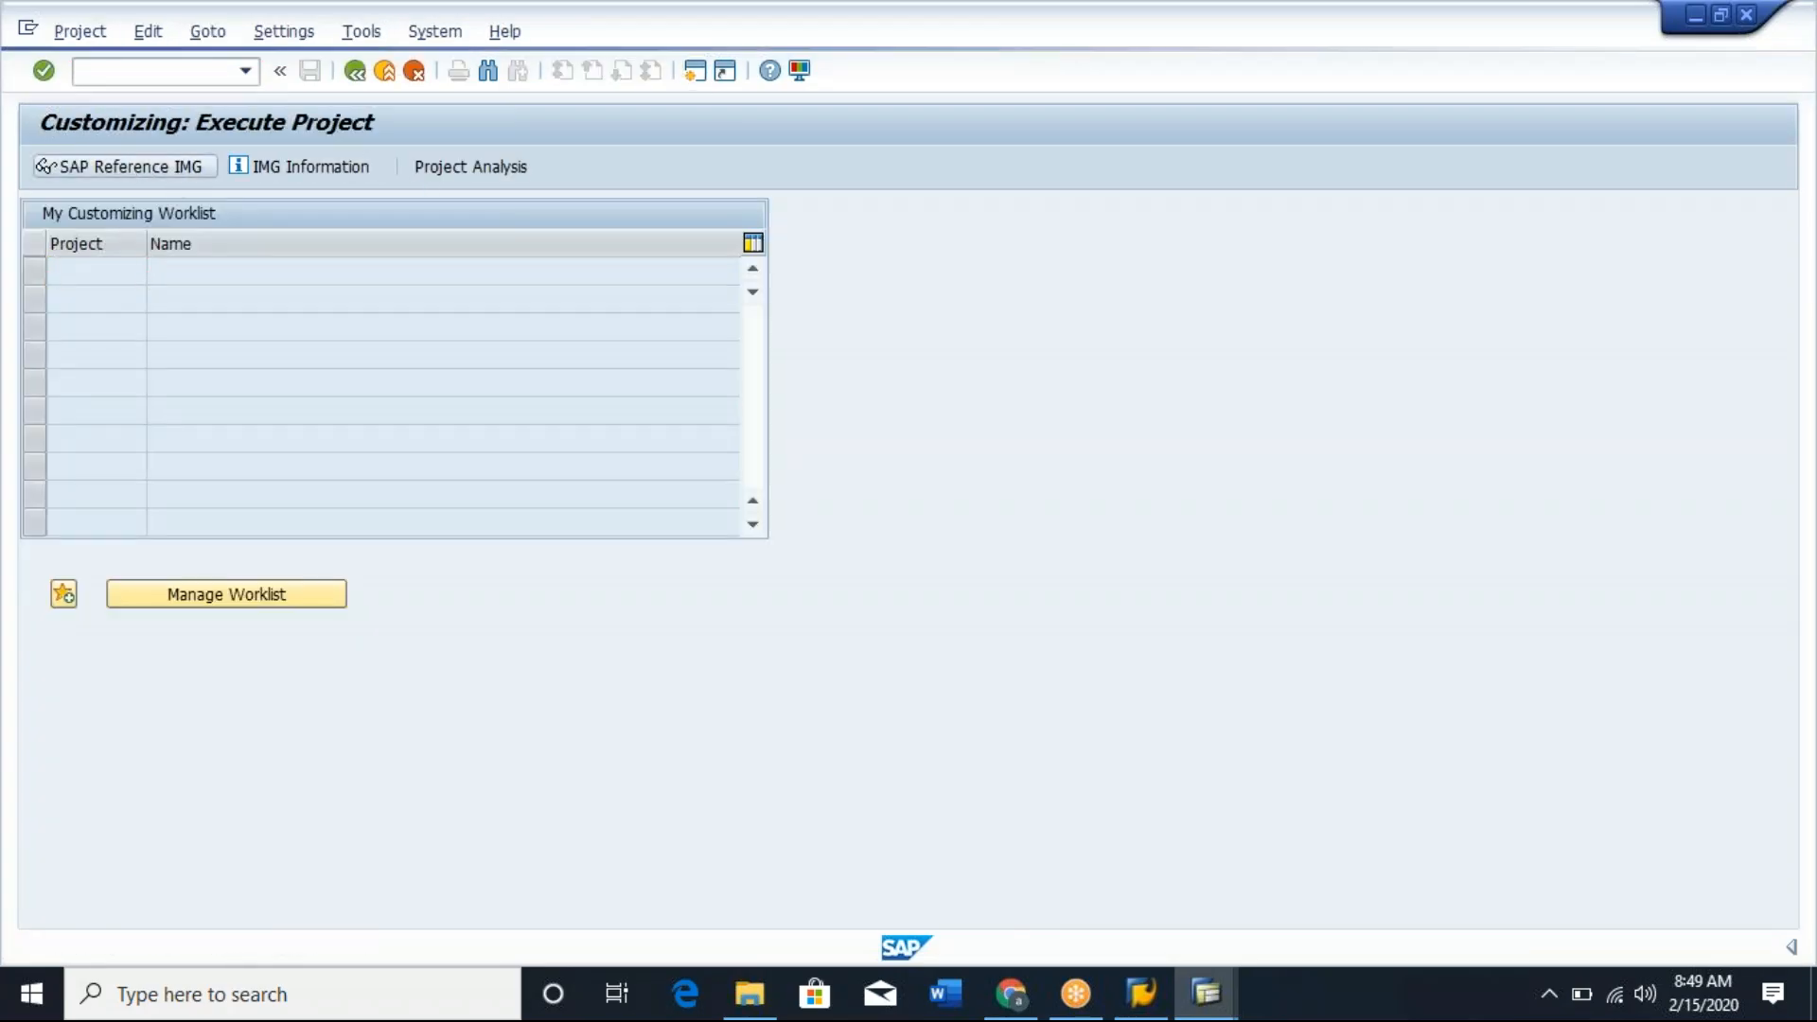
# Start transaction VA03 and try to display a sales order using the first previously entered document number.
pyautogui.write('/nva03')
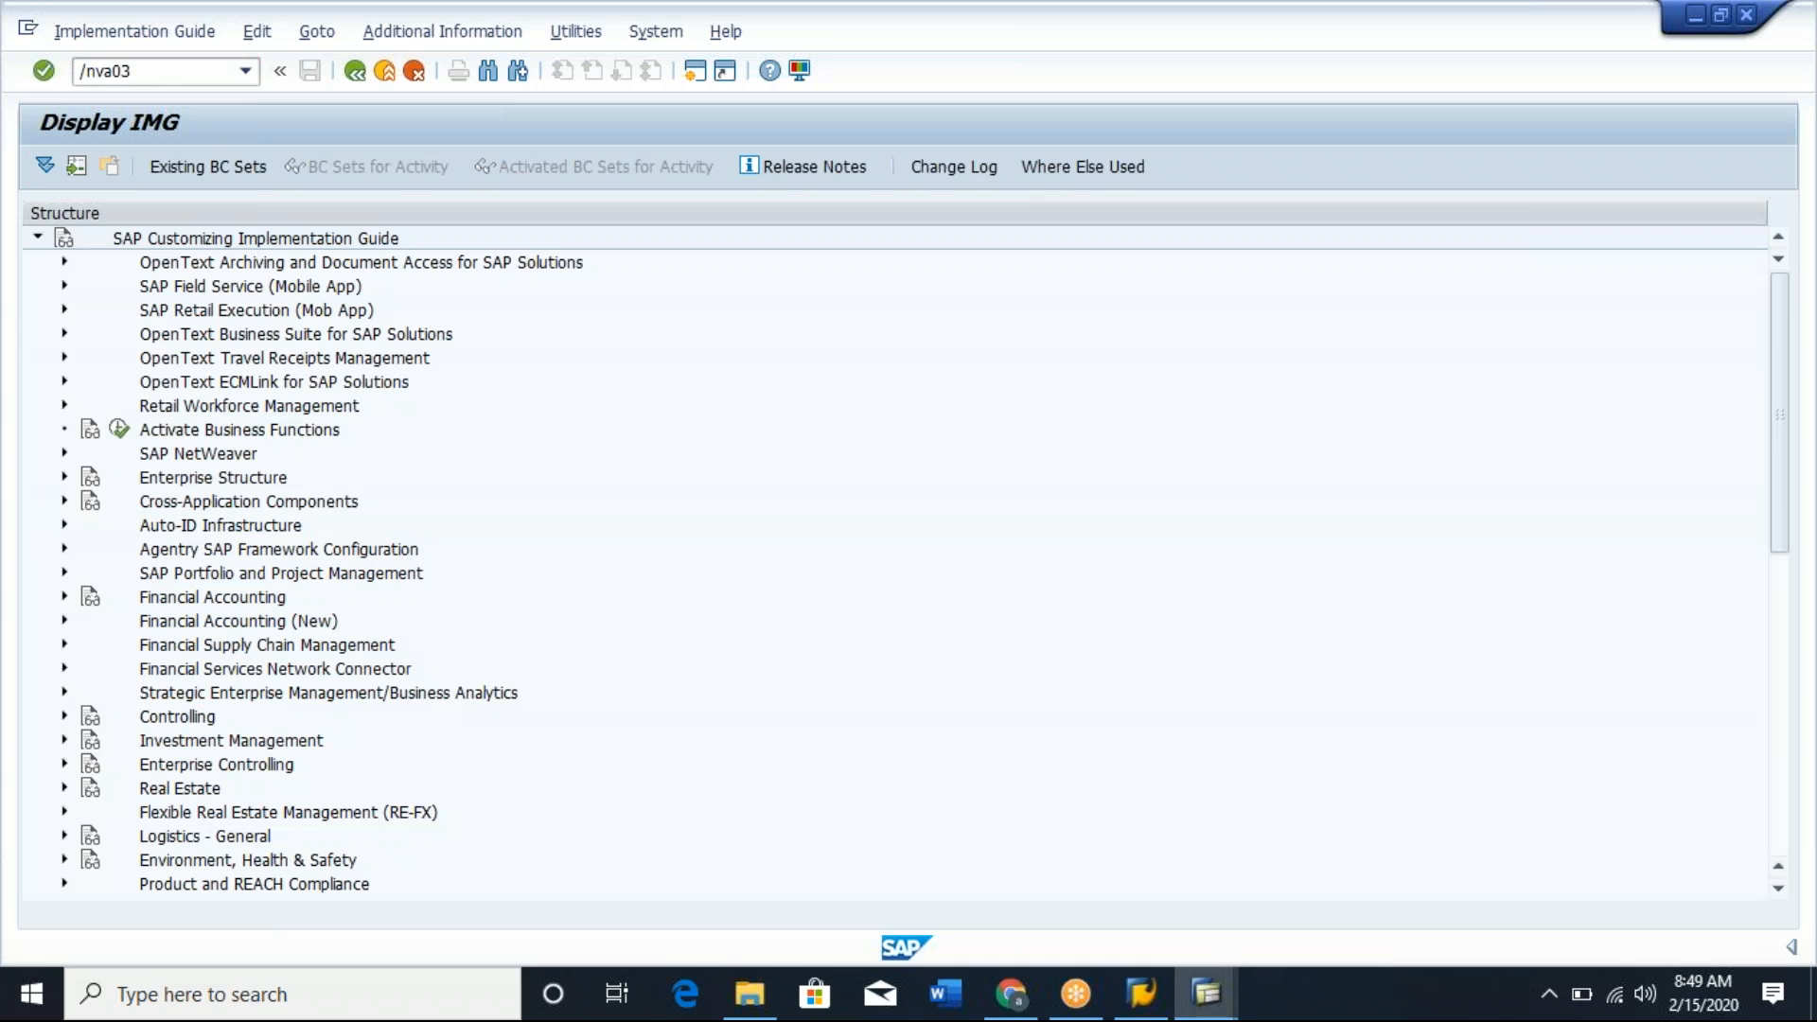
pyautogui.press('Return')
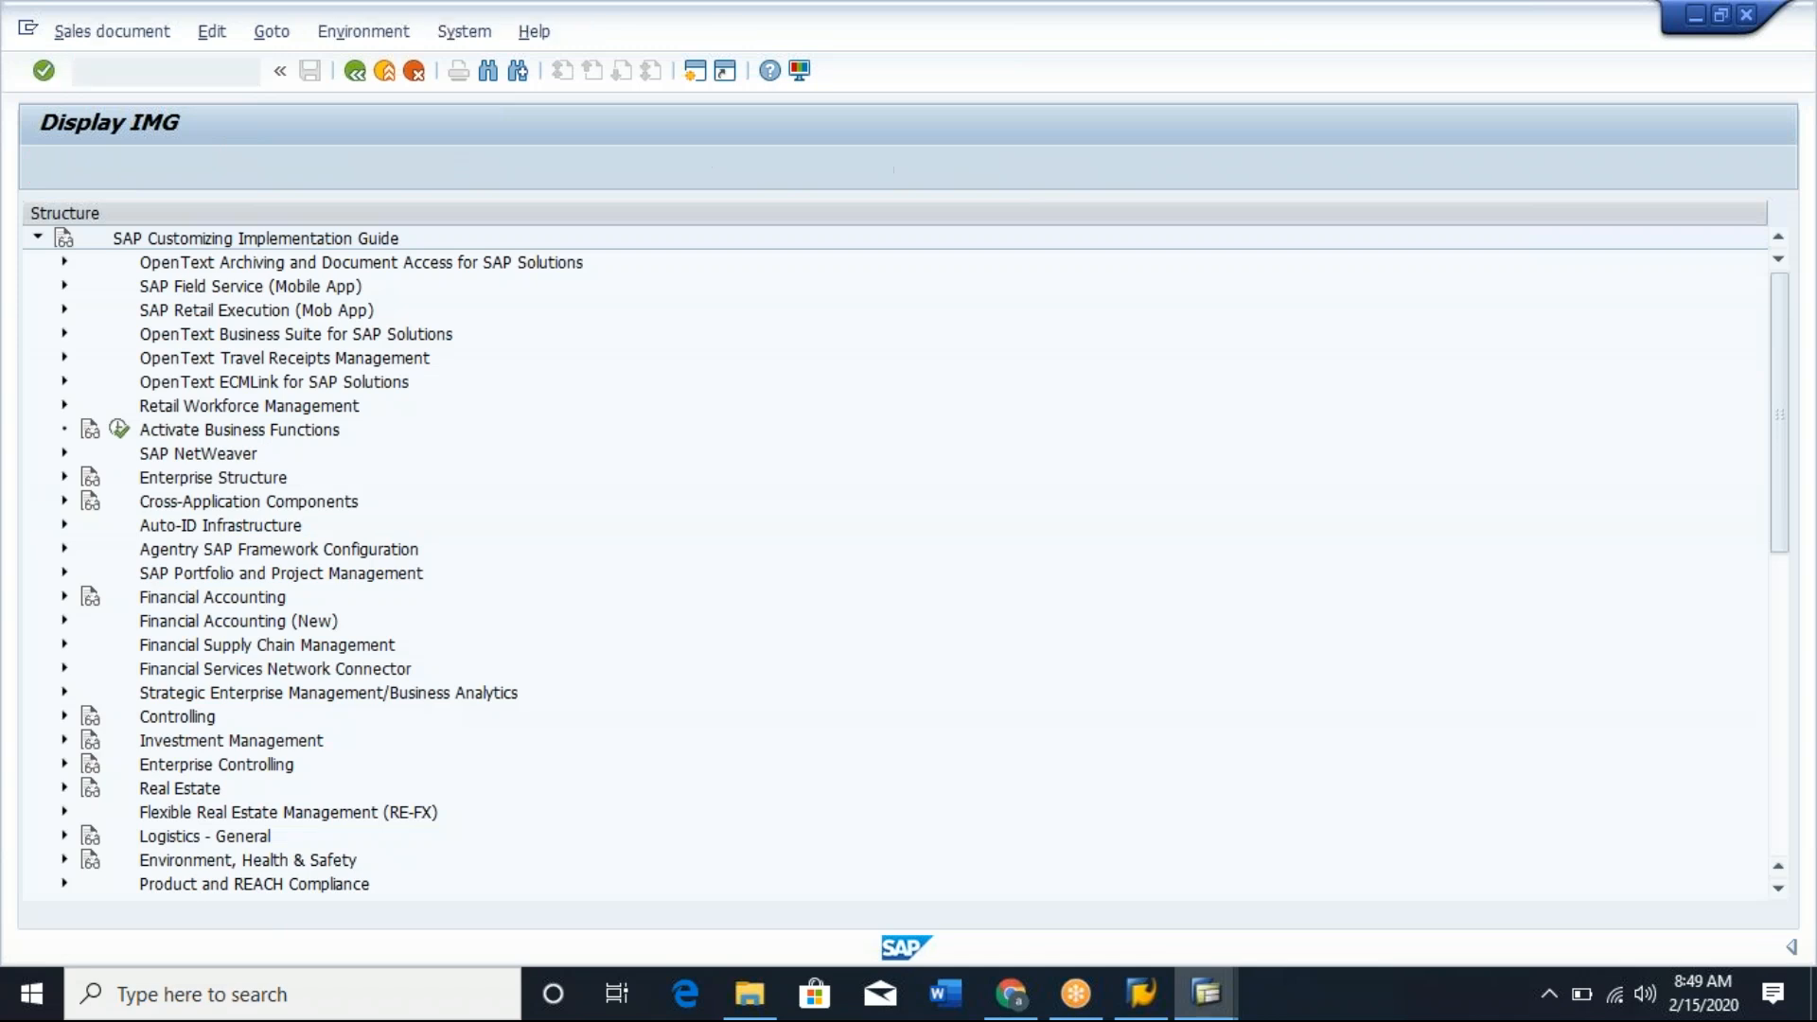
pyautogui.press('BackSpace')
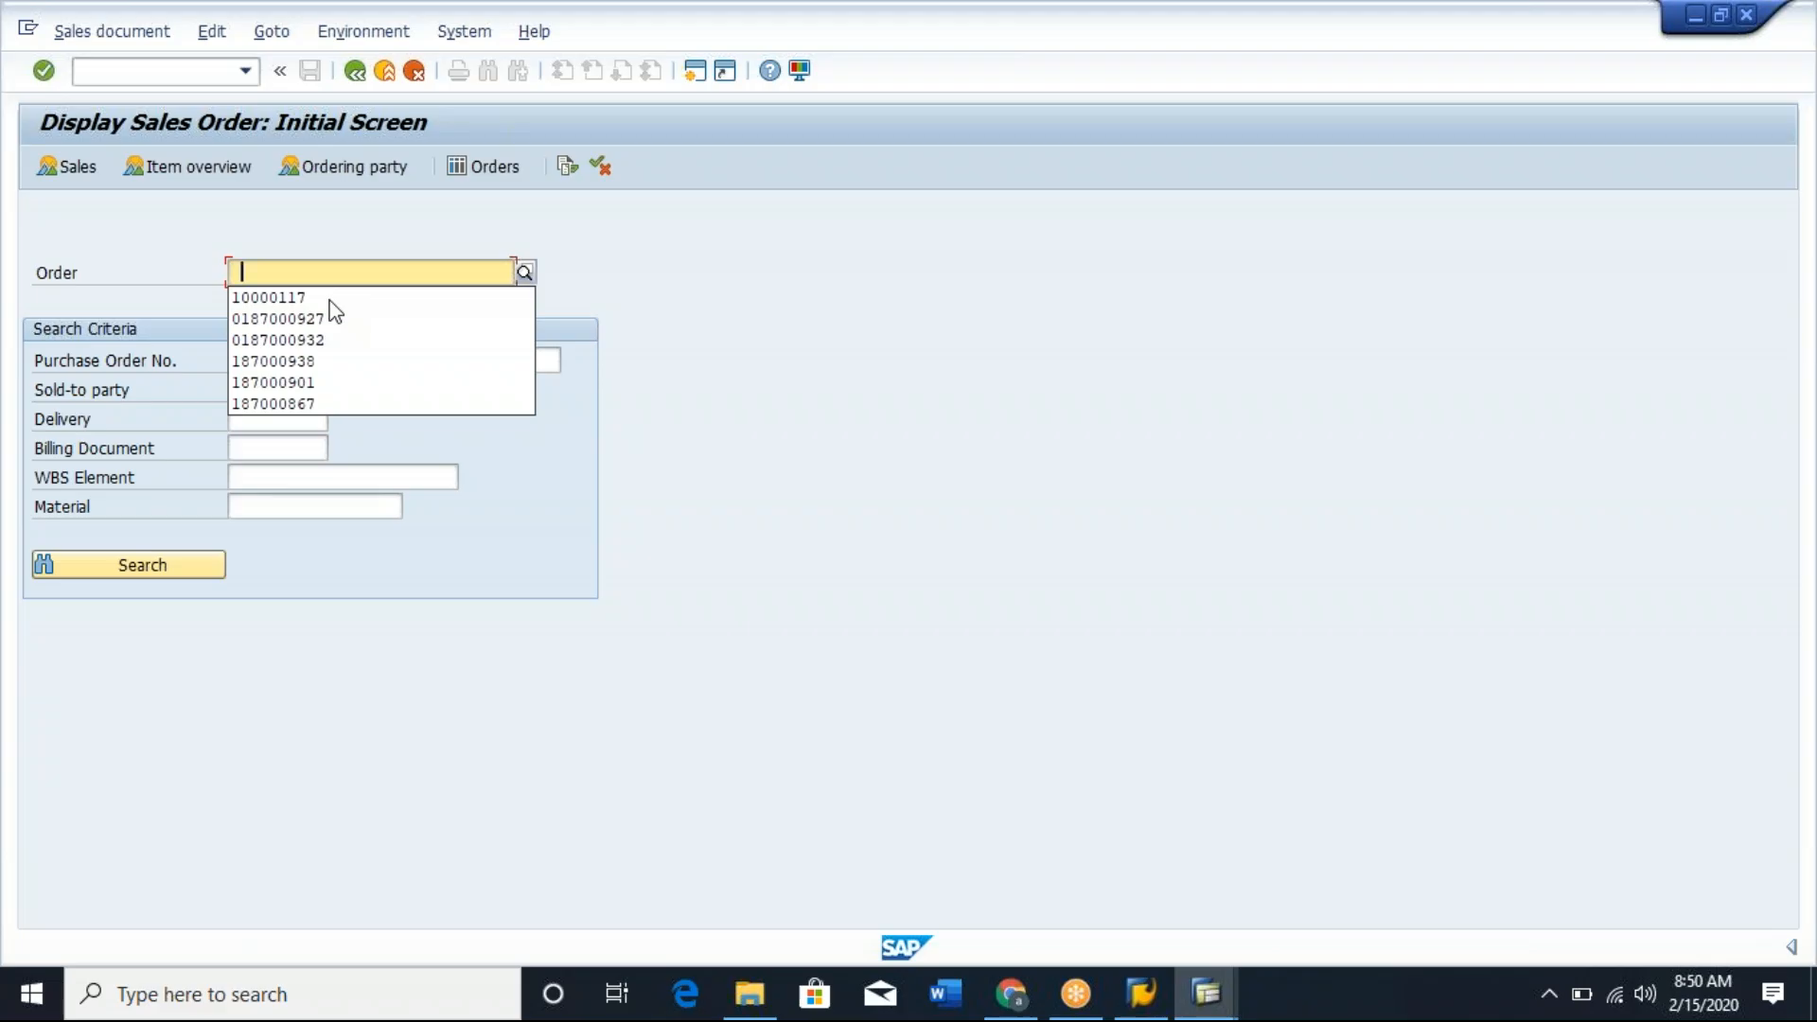
pyautogui.click(281, 299)
pyautogui.press('Return')
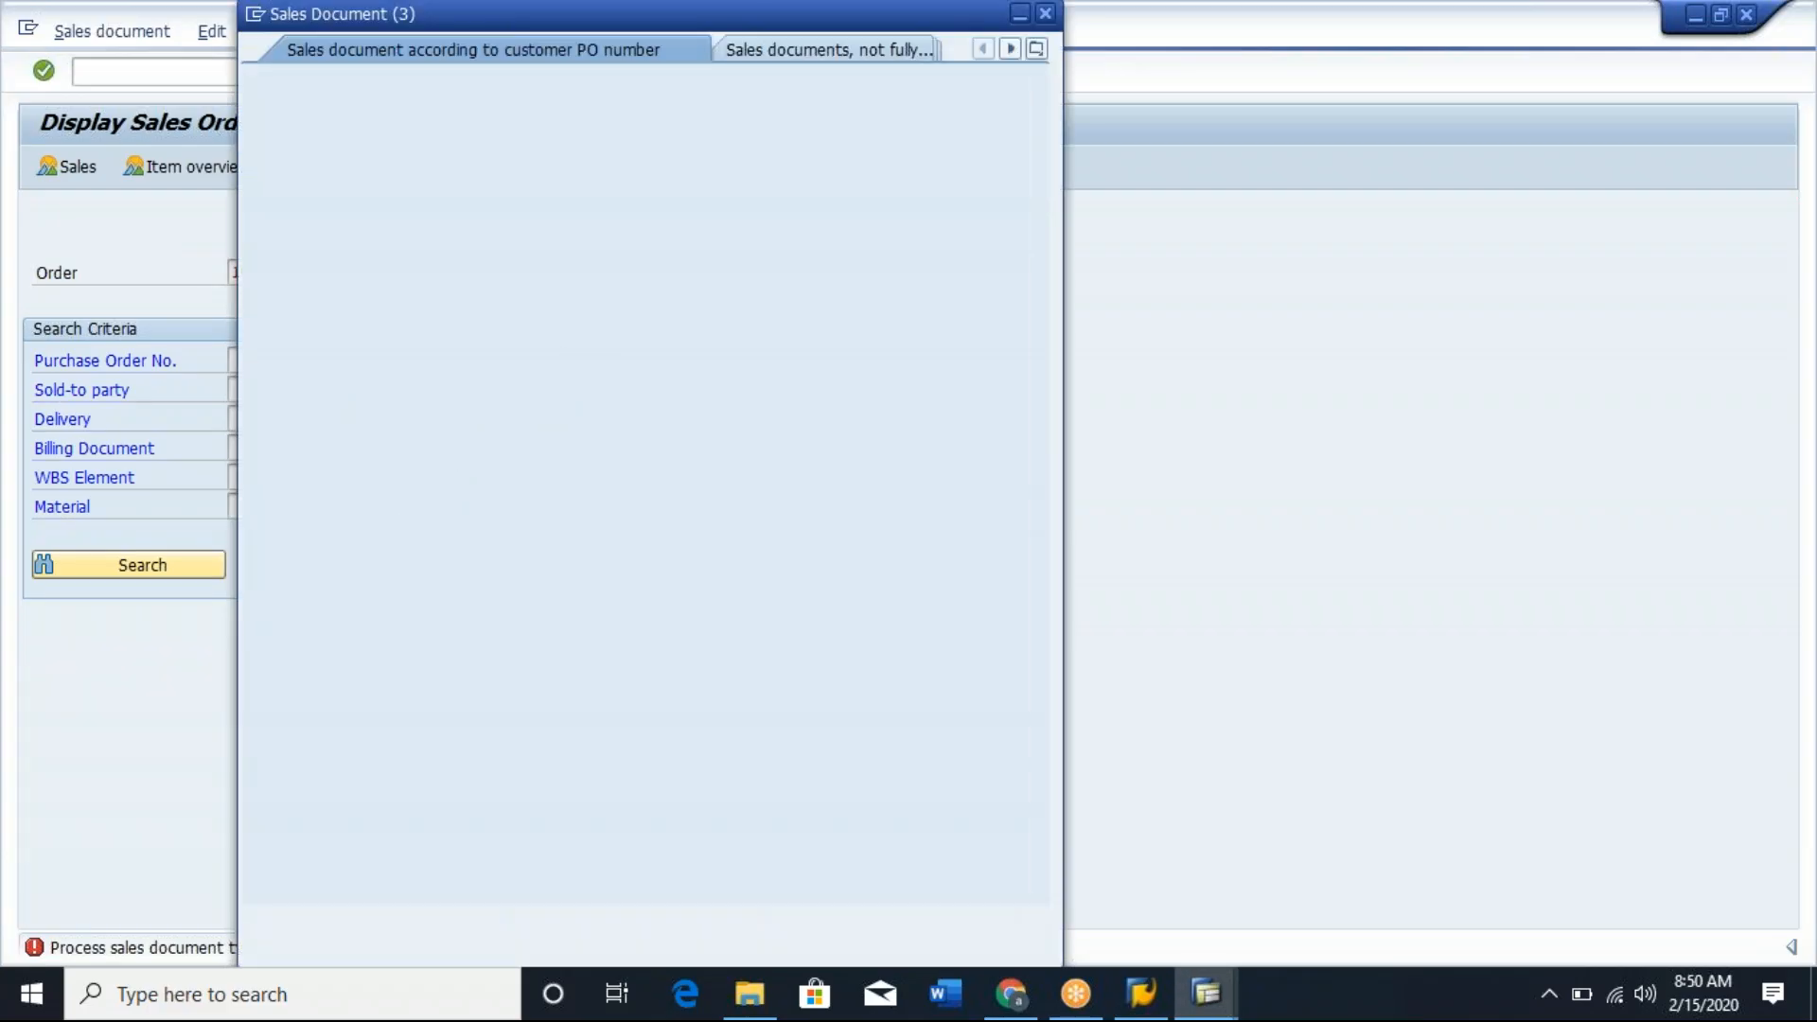
# Look through the sales document list for an existing standard order and display it by its order number.
pyautogui.click(956, 929)
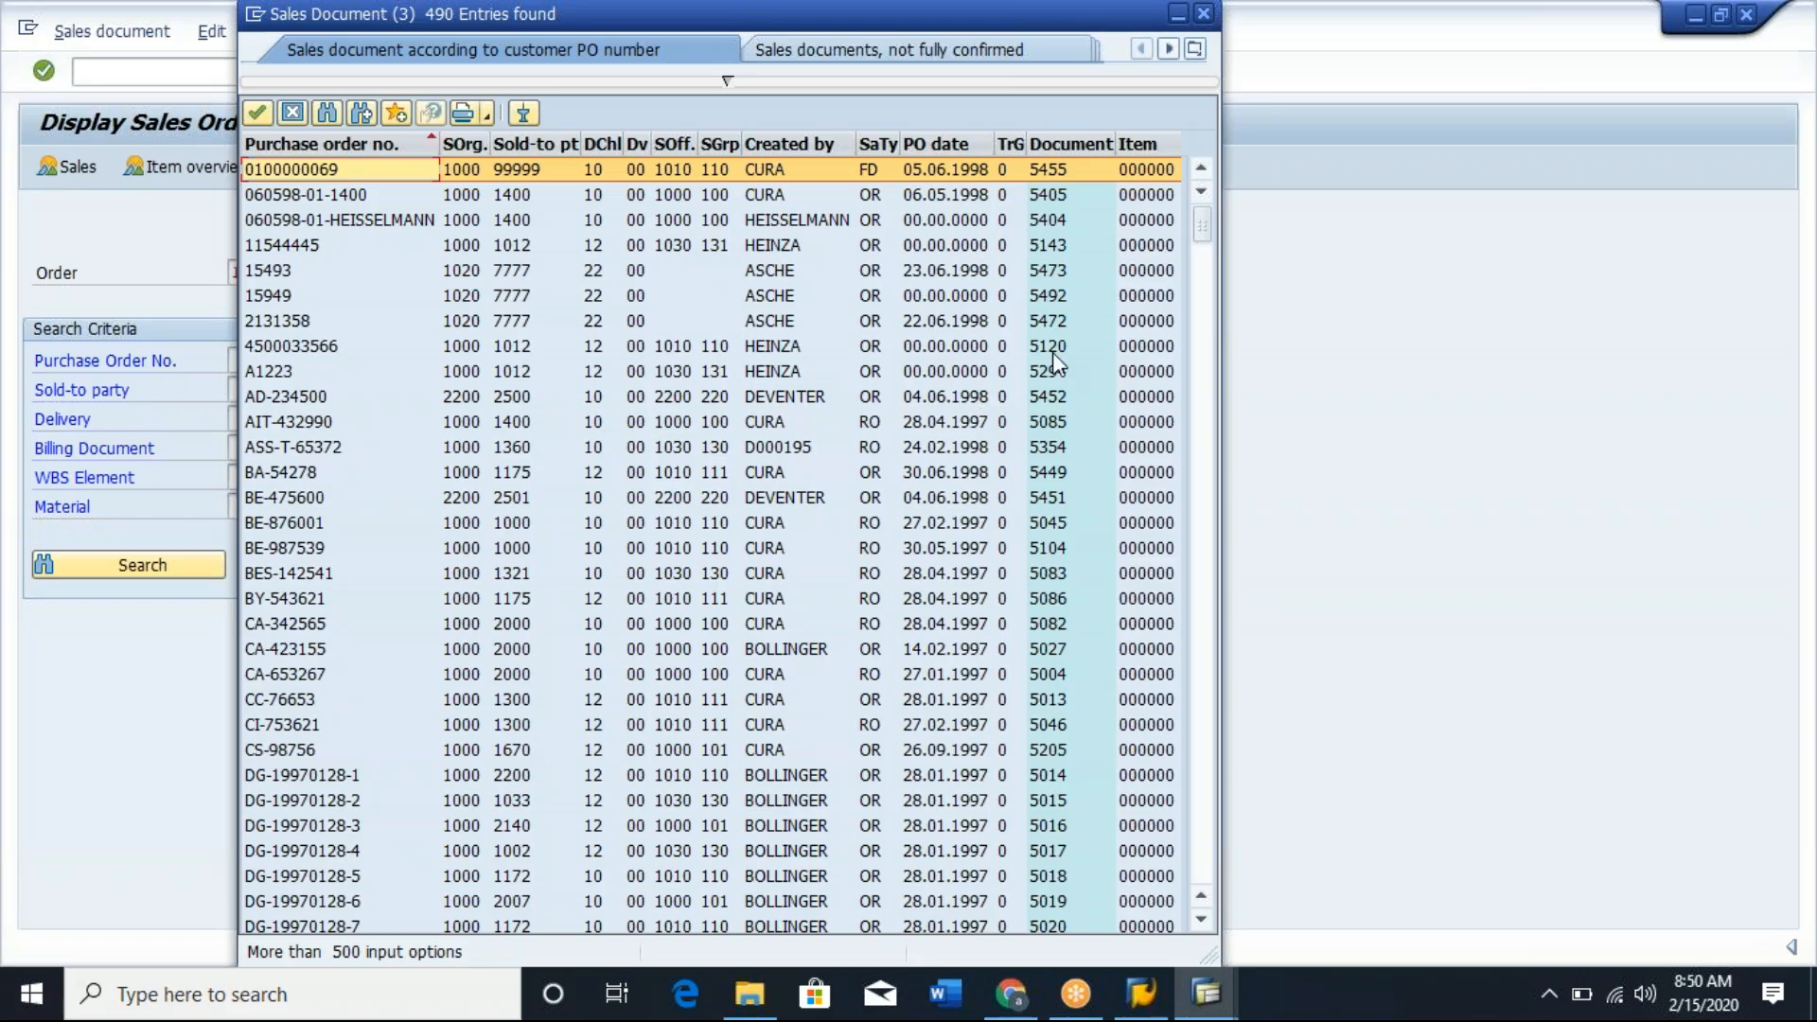
pyautogui.moveTo(1185, 239); pyautogui.dragTo(1184, 502)
pyautogui.moveTo(1206, 776); pyautogui.dragTo(1206, 905)
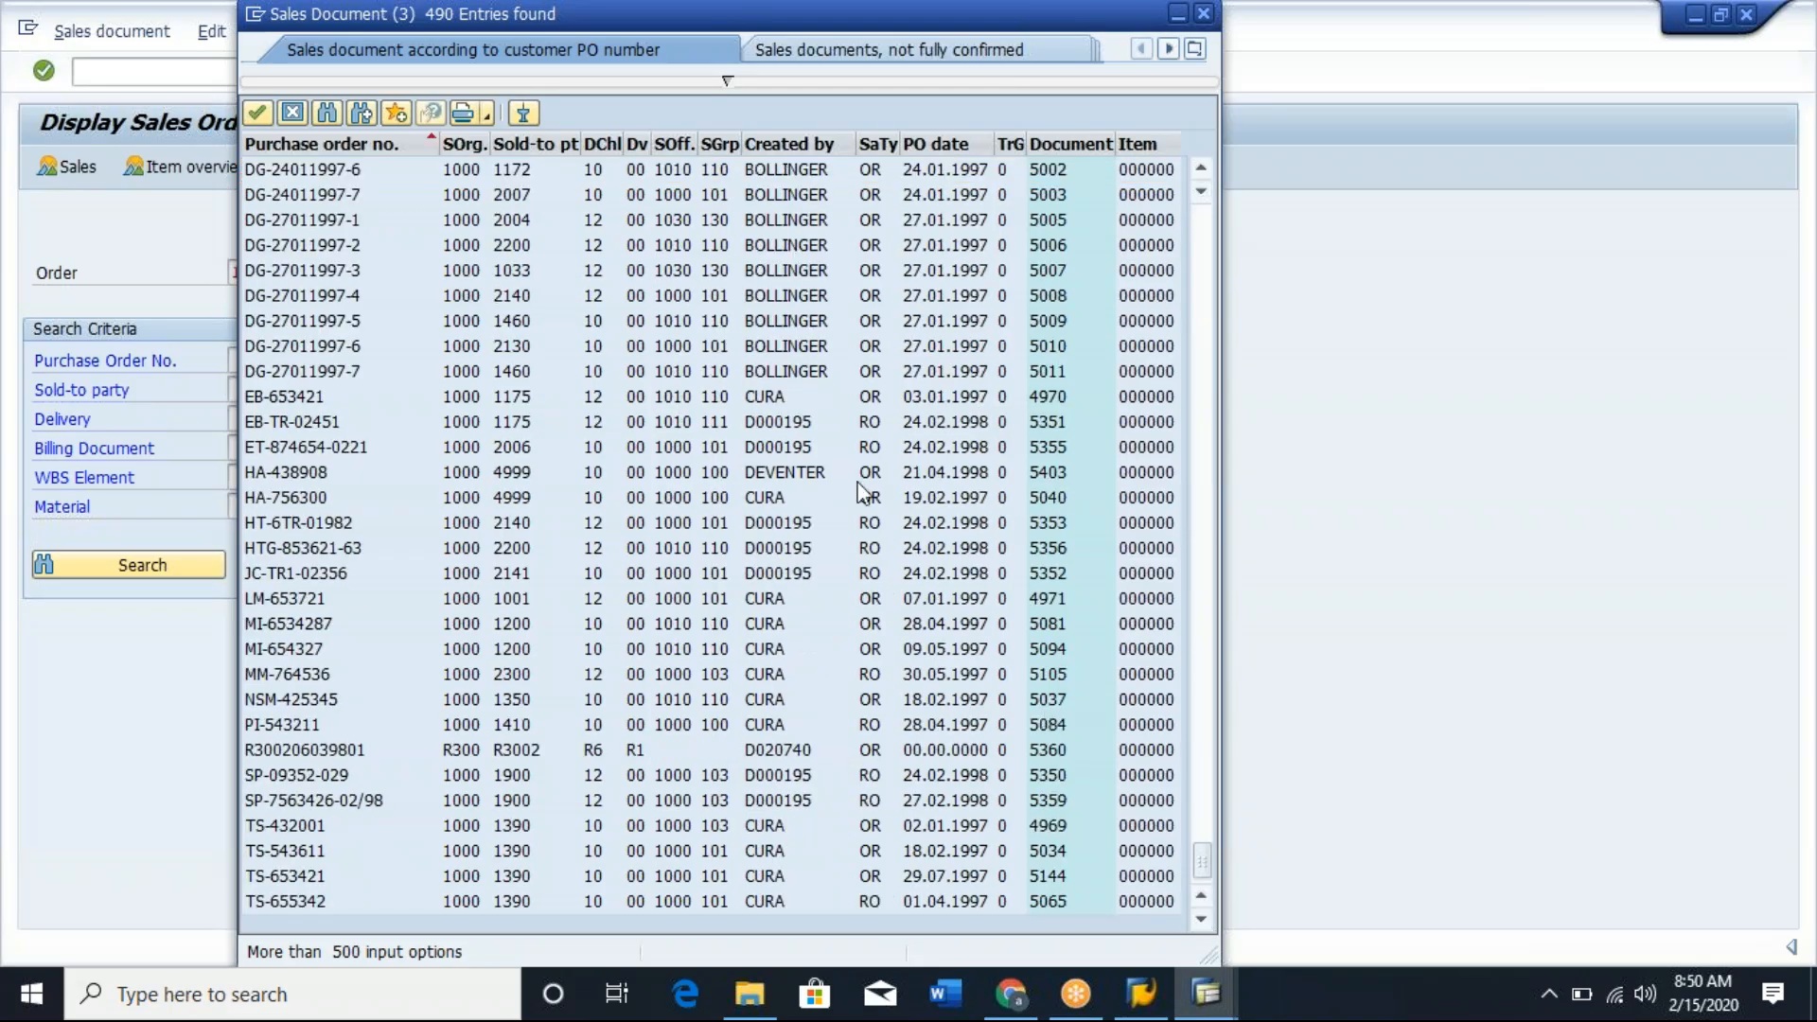
pyautogui.doubleClick(708, 345)
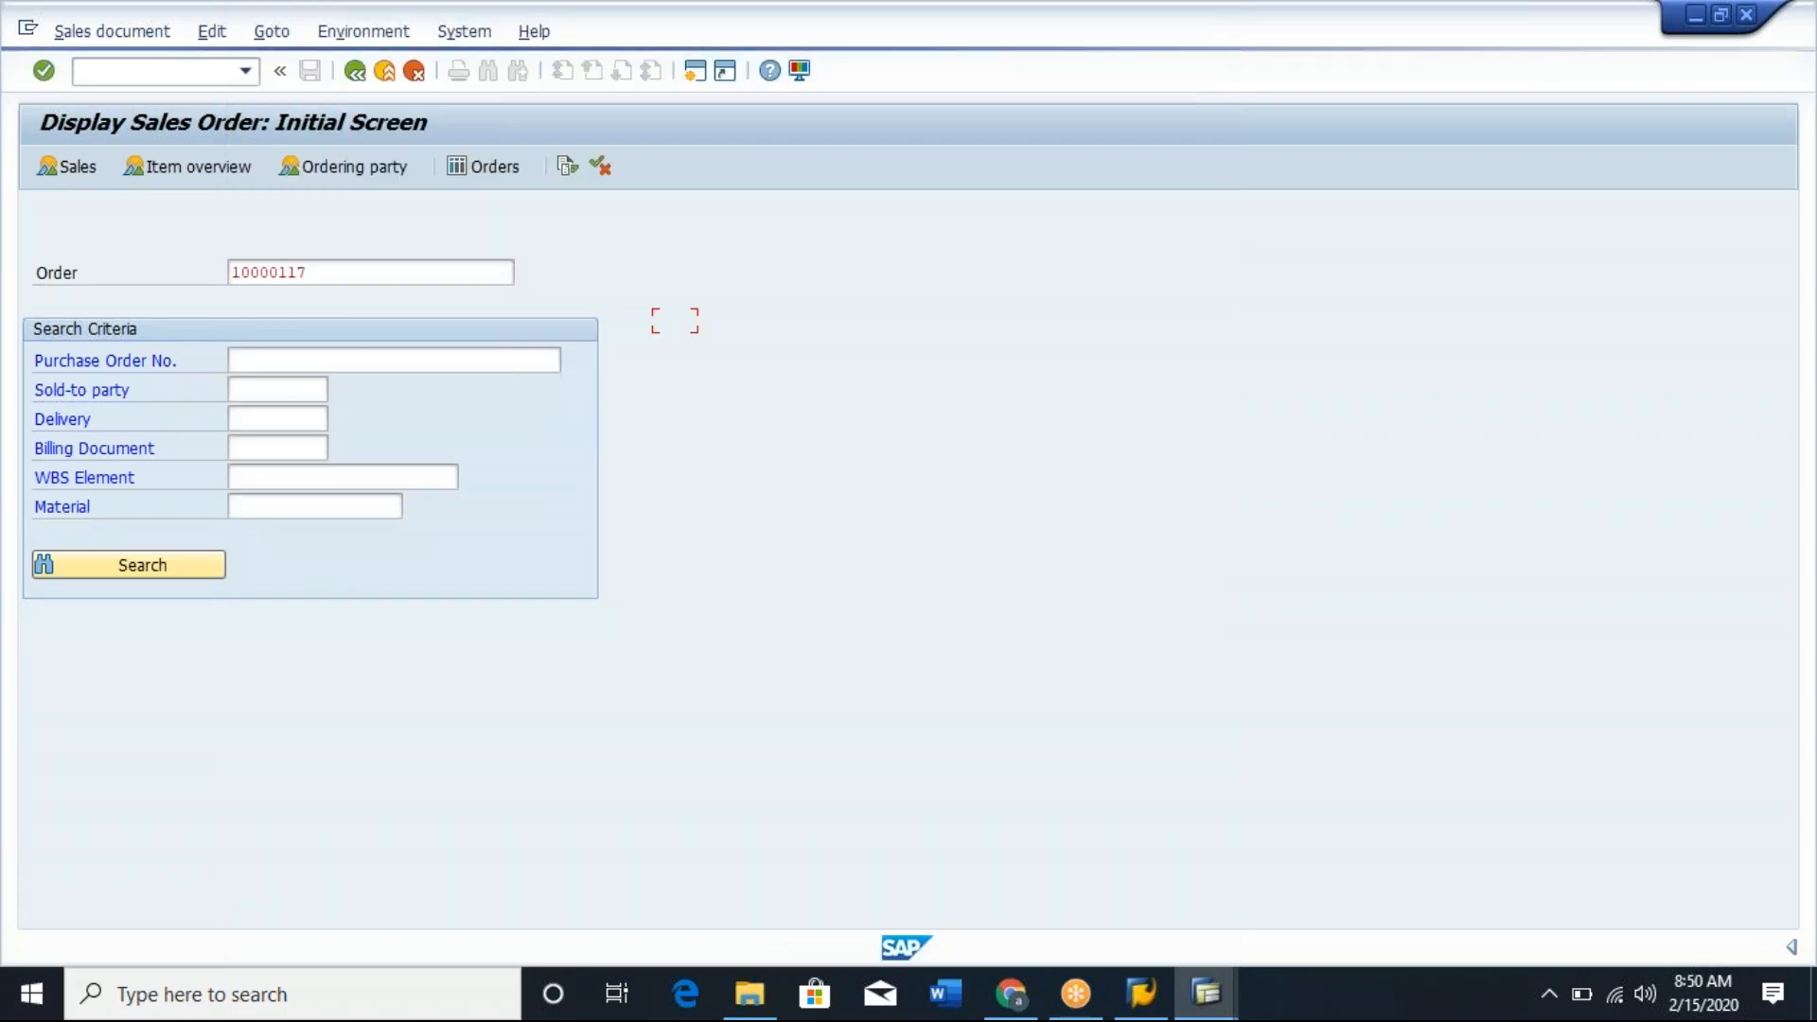
pyautogui.write('5009')
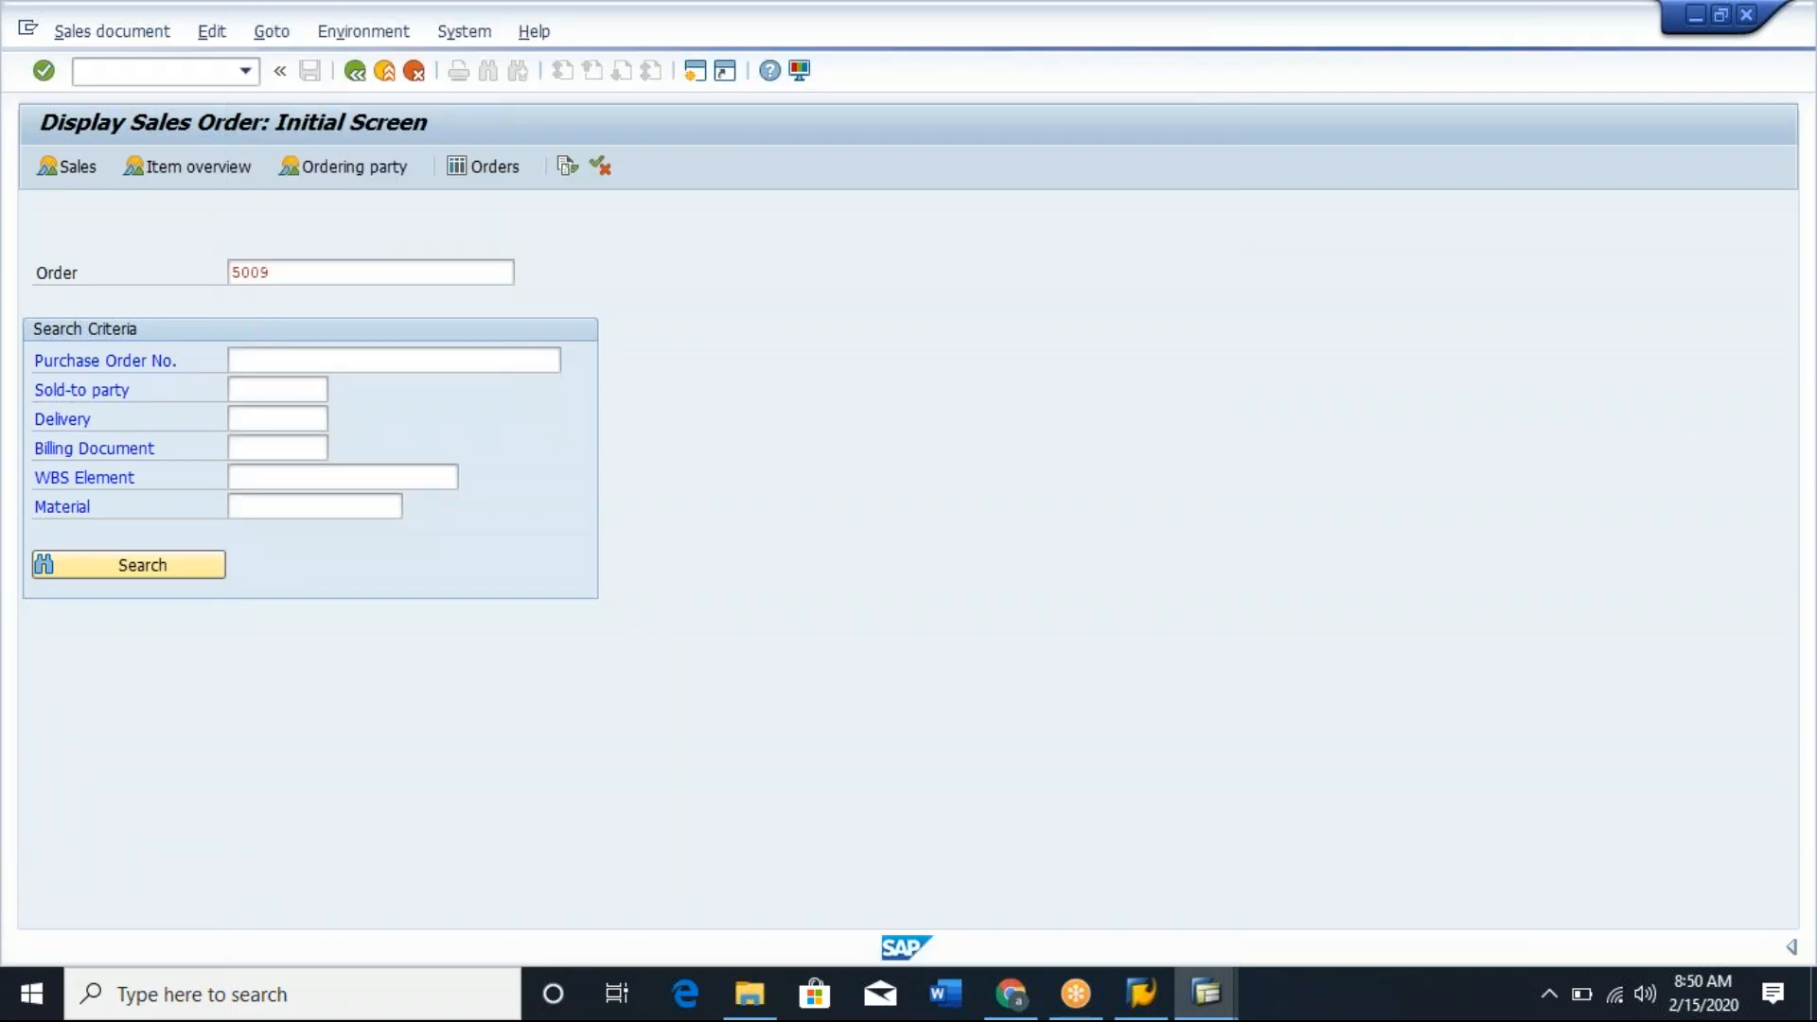
pyautogui.press('Return')
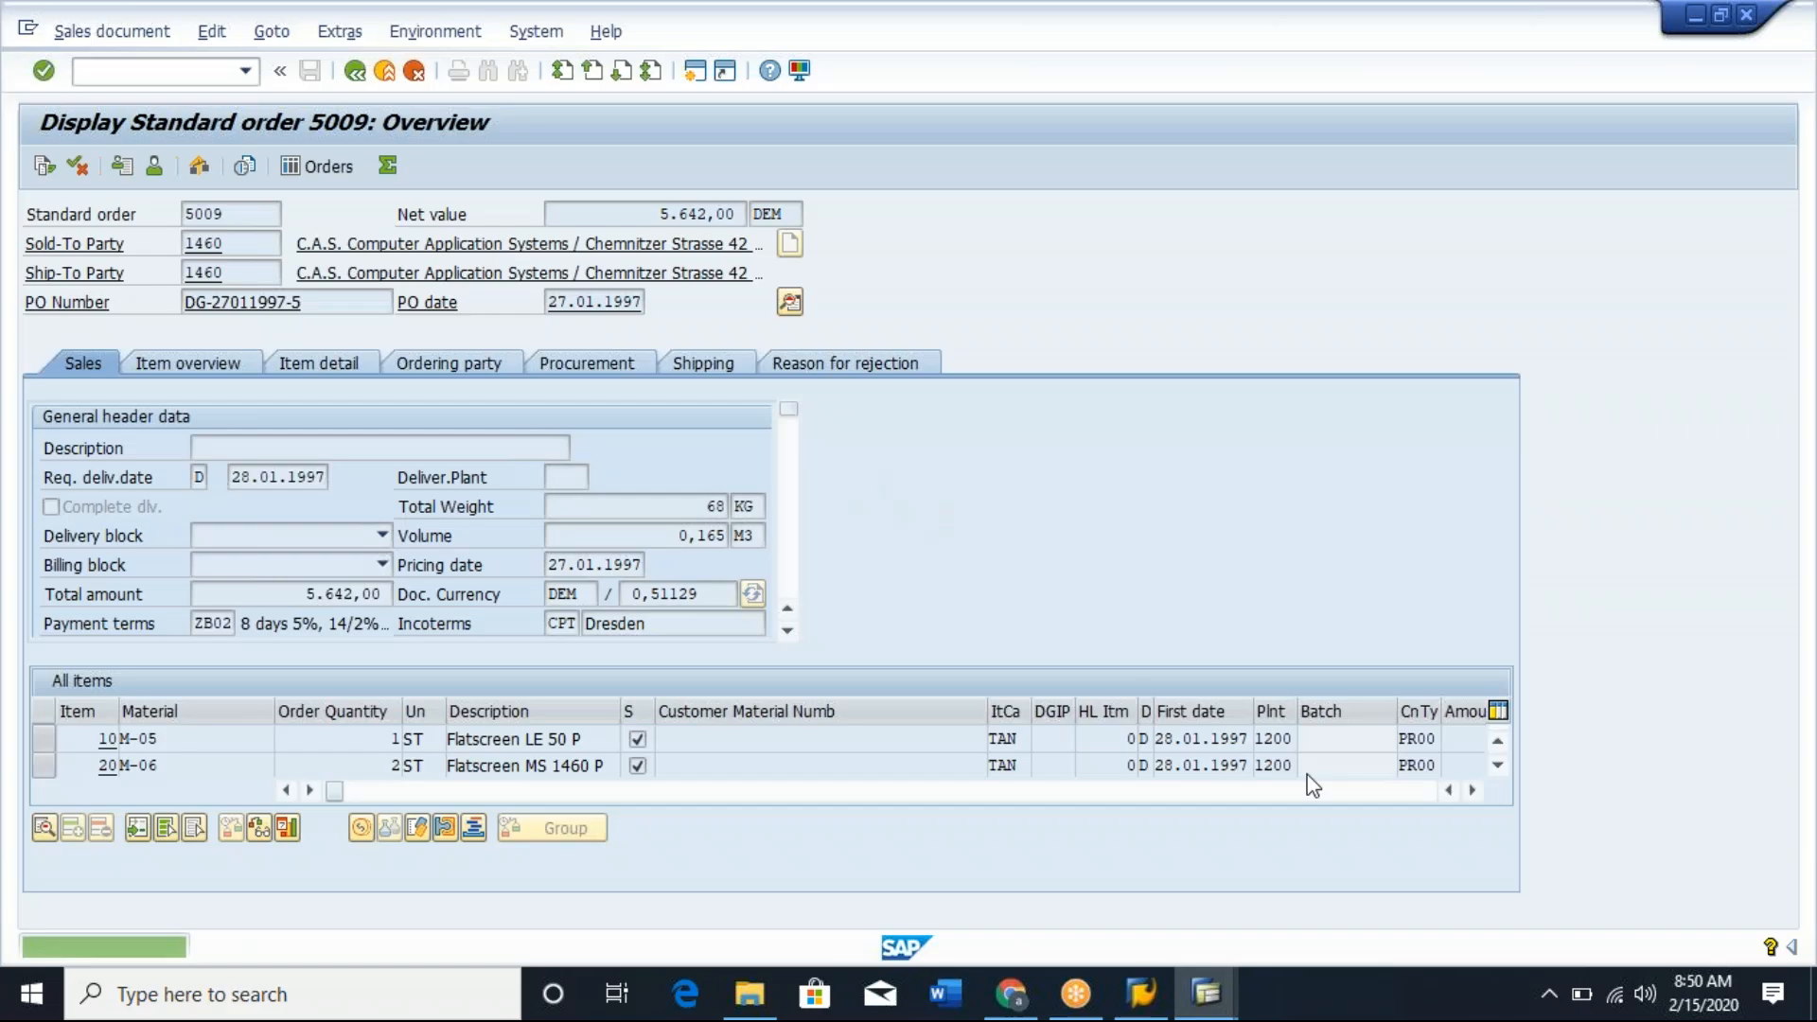
# Open the schedule lines of order item 10, material M-05, and check the schedule line category of the first line.
pyautogui.doubleClick(220, 739)
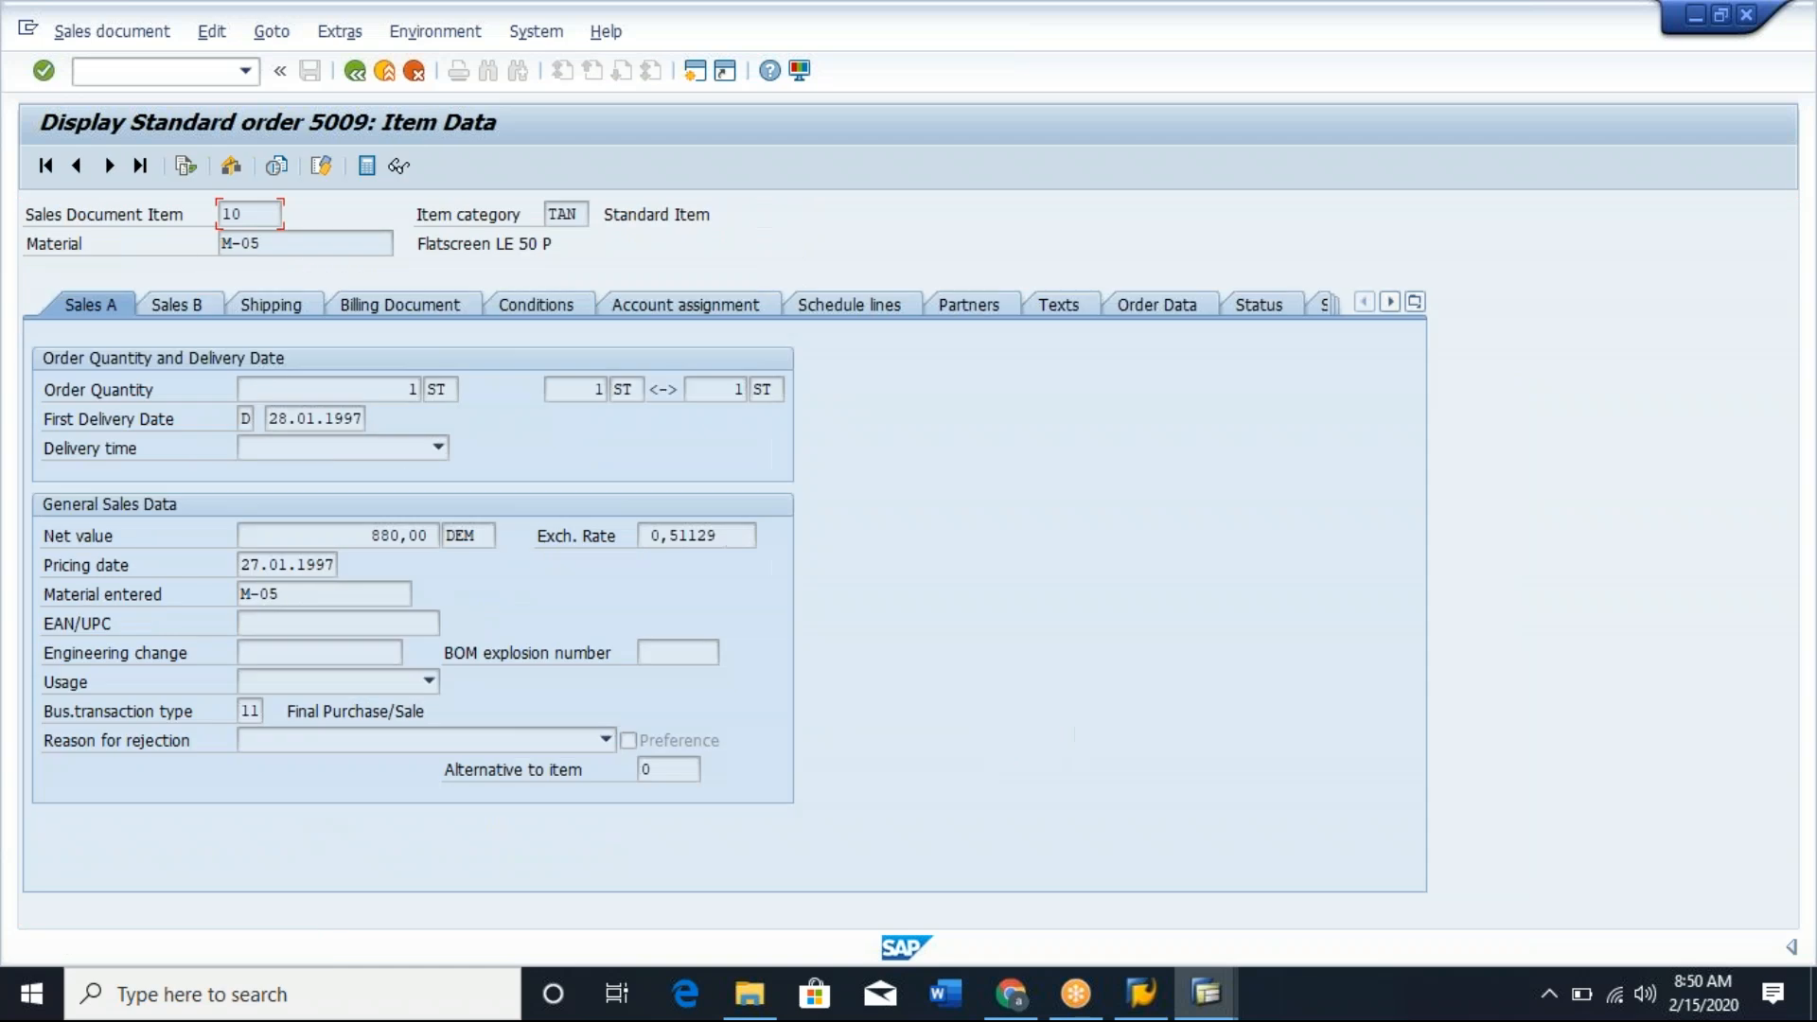
pyautogui.click(844, 307)
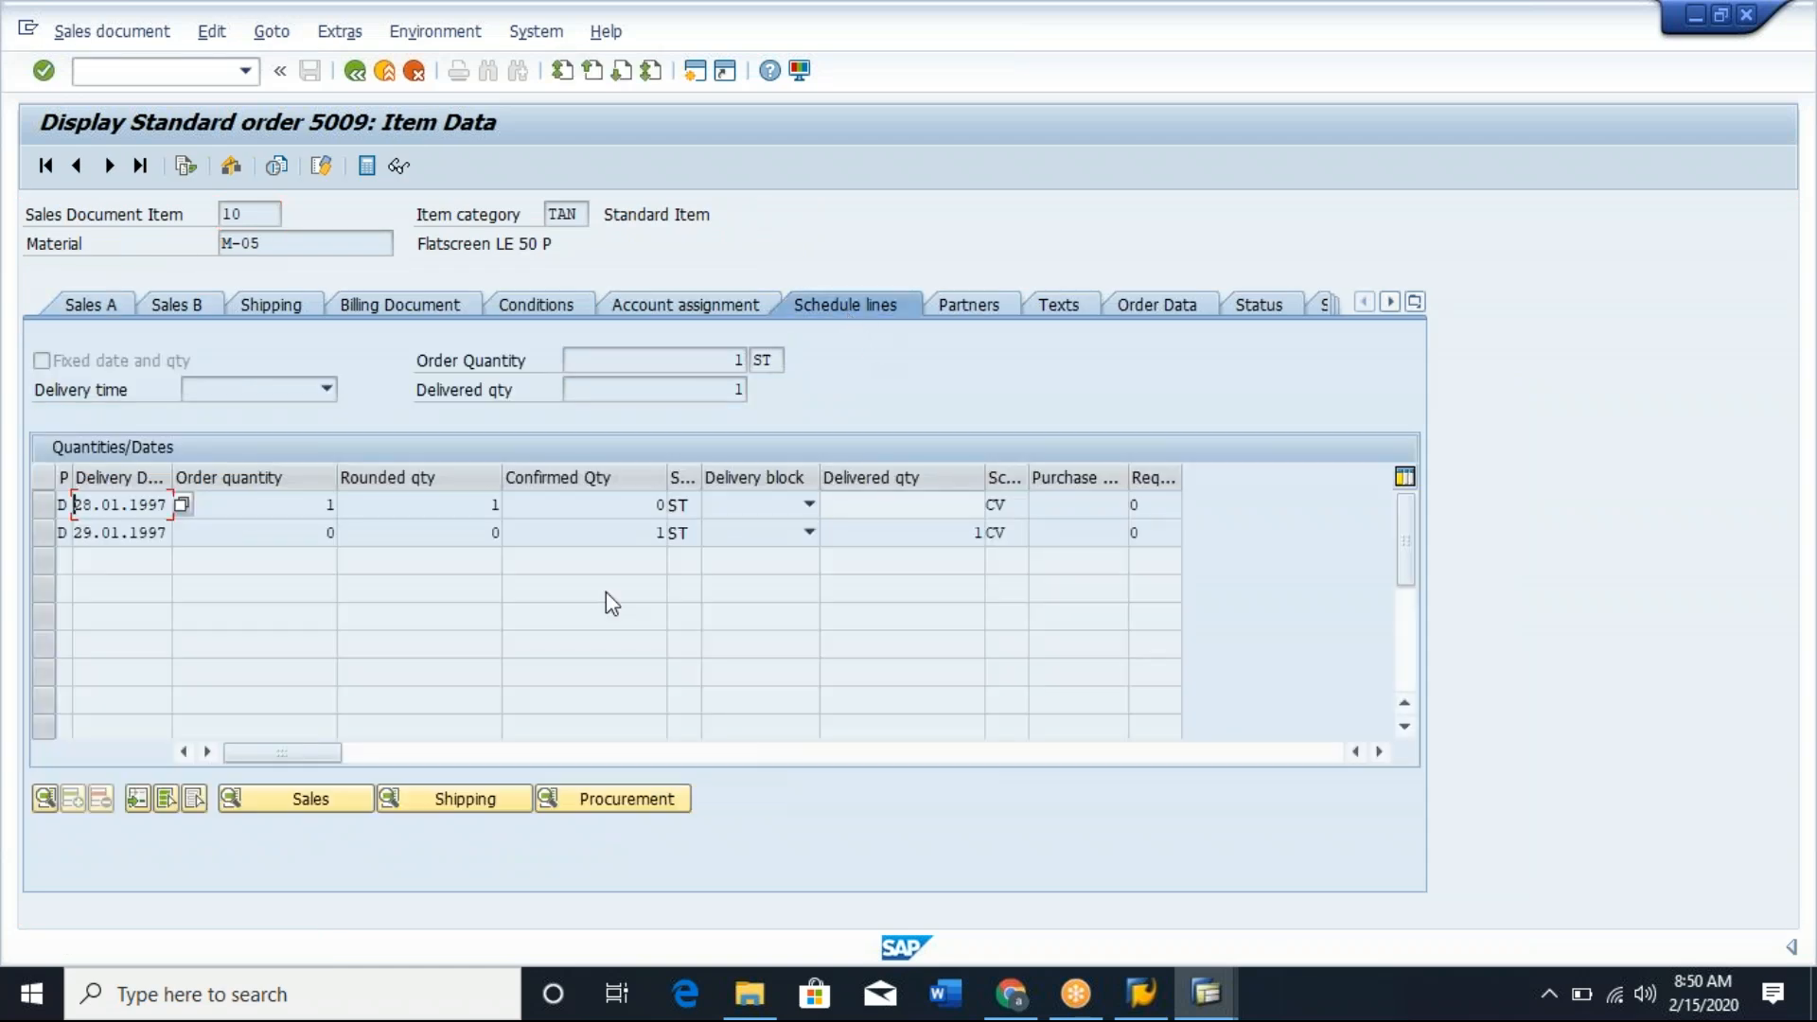
pyautogui.click(1009, 502)
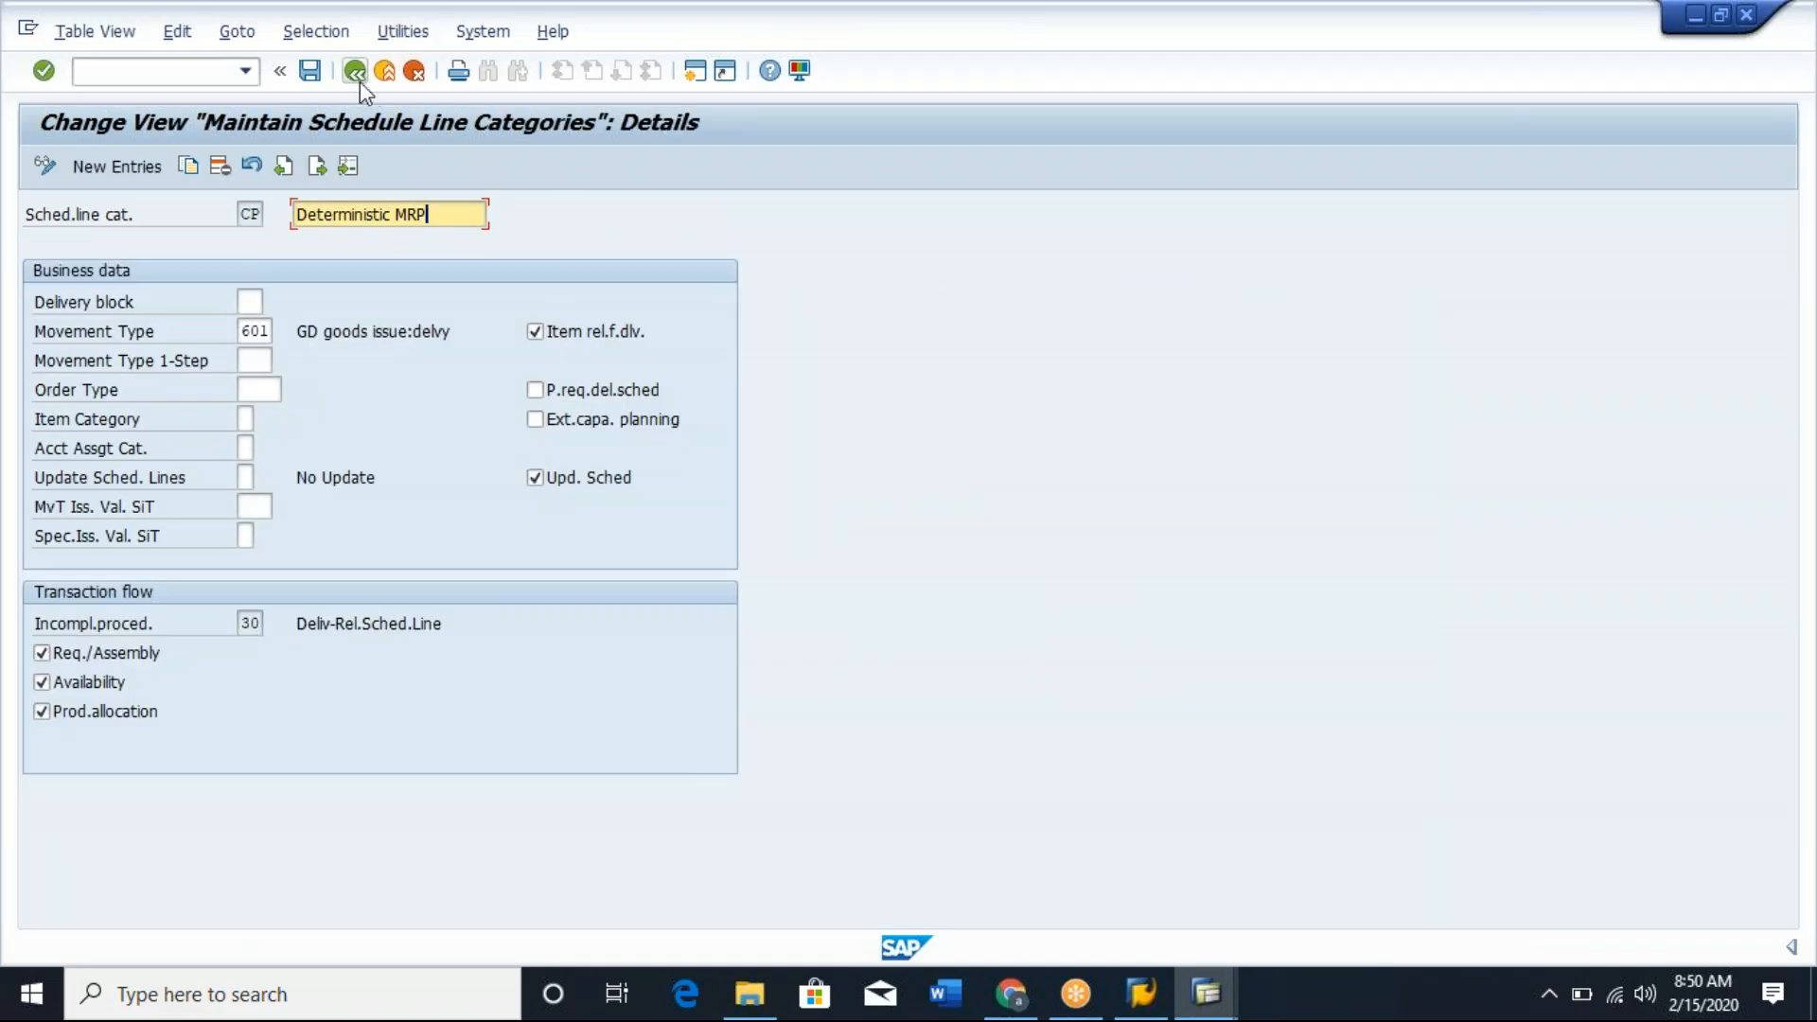
# Return to the schedule line category overview, deselect CP, and review the details of category CV, Consumption MRP.
pyautogui.click(359, 79)
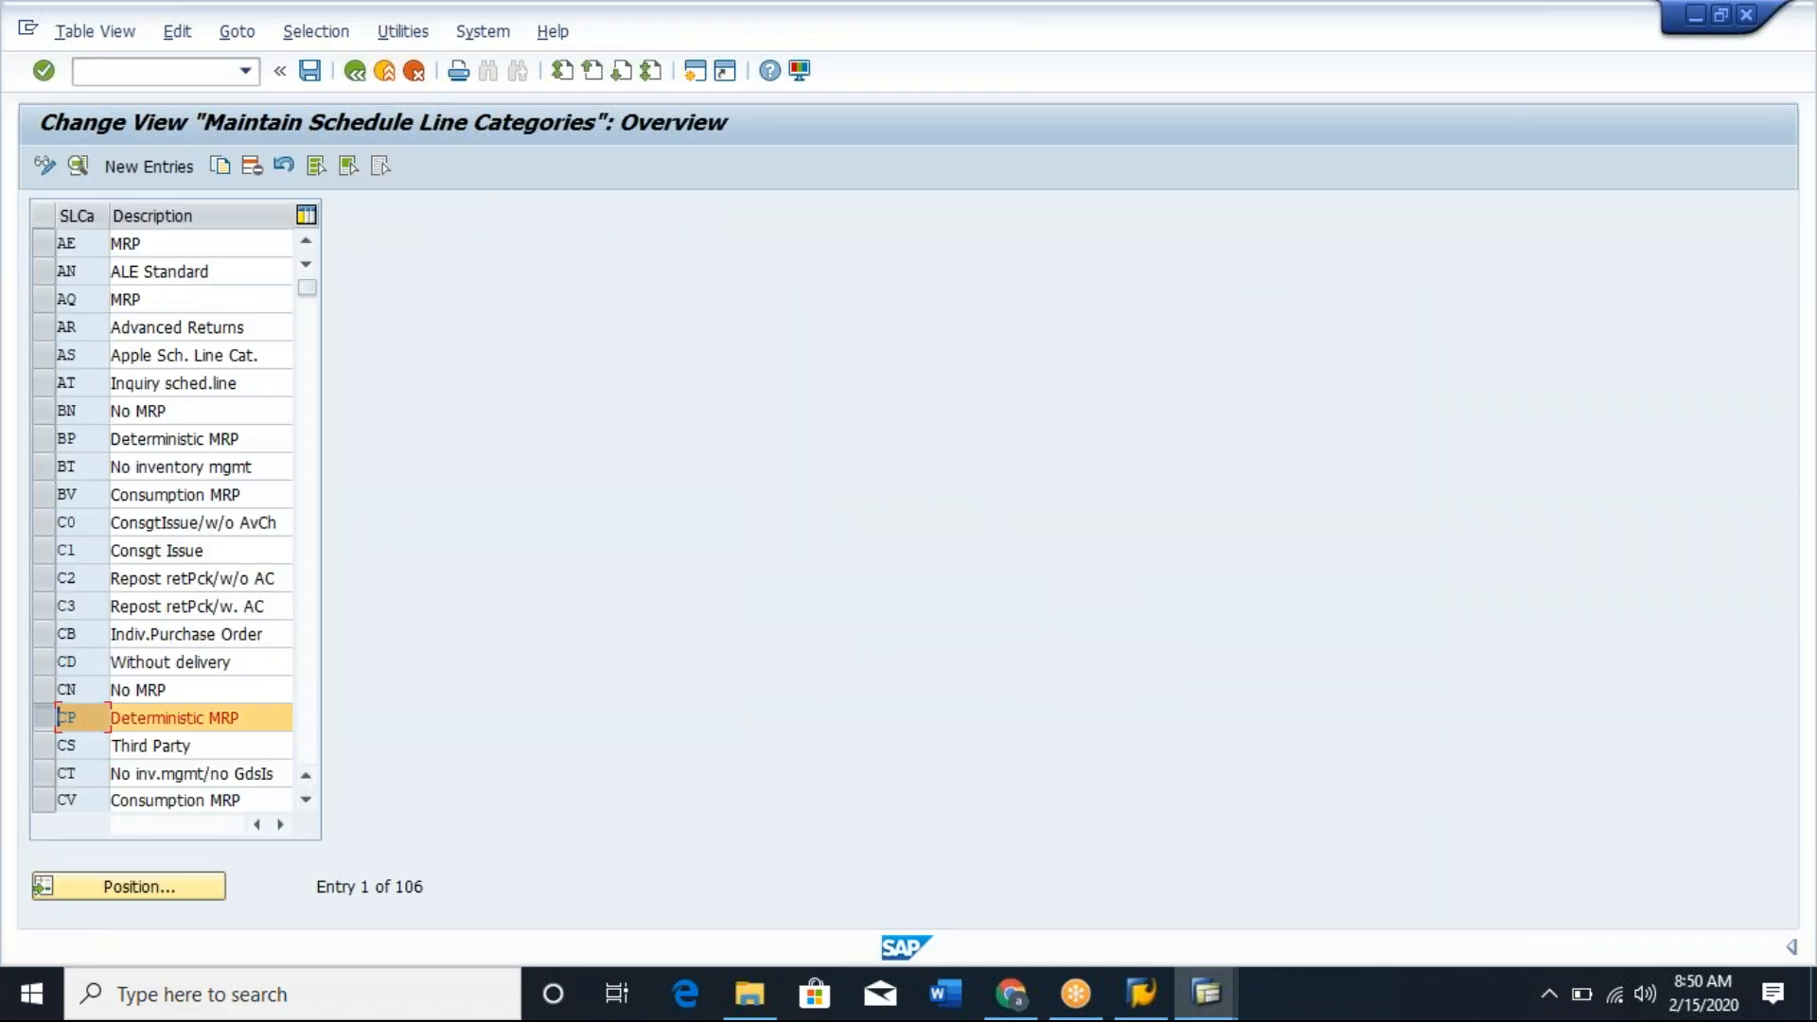
pyautogui.click(46, 708)
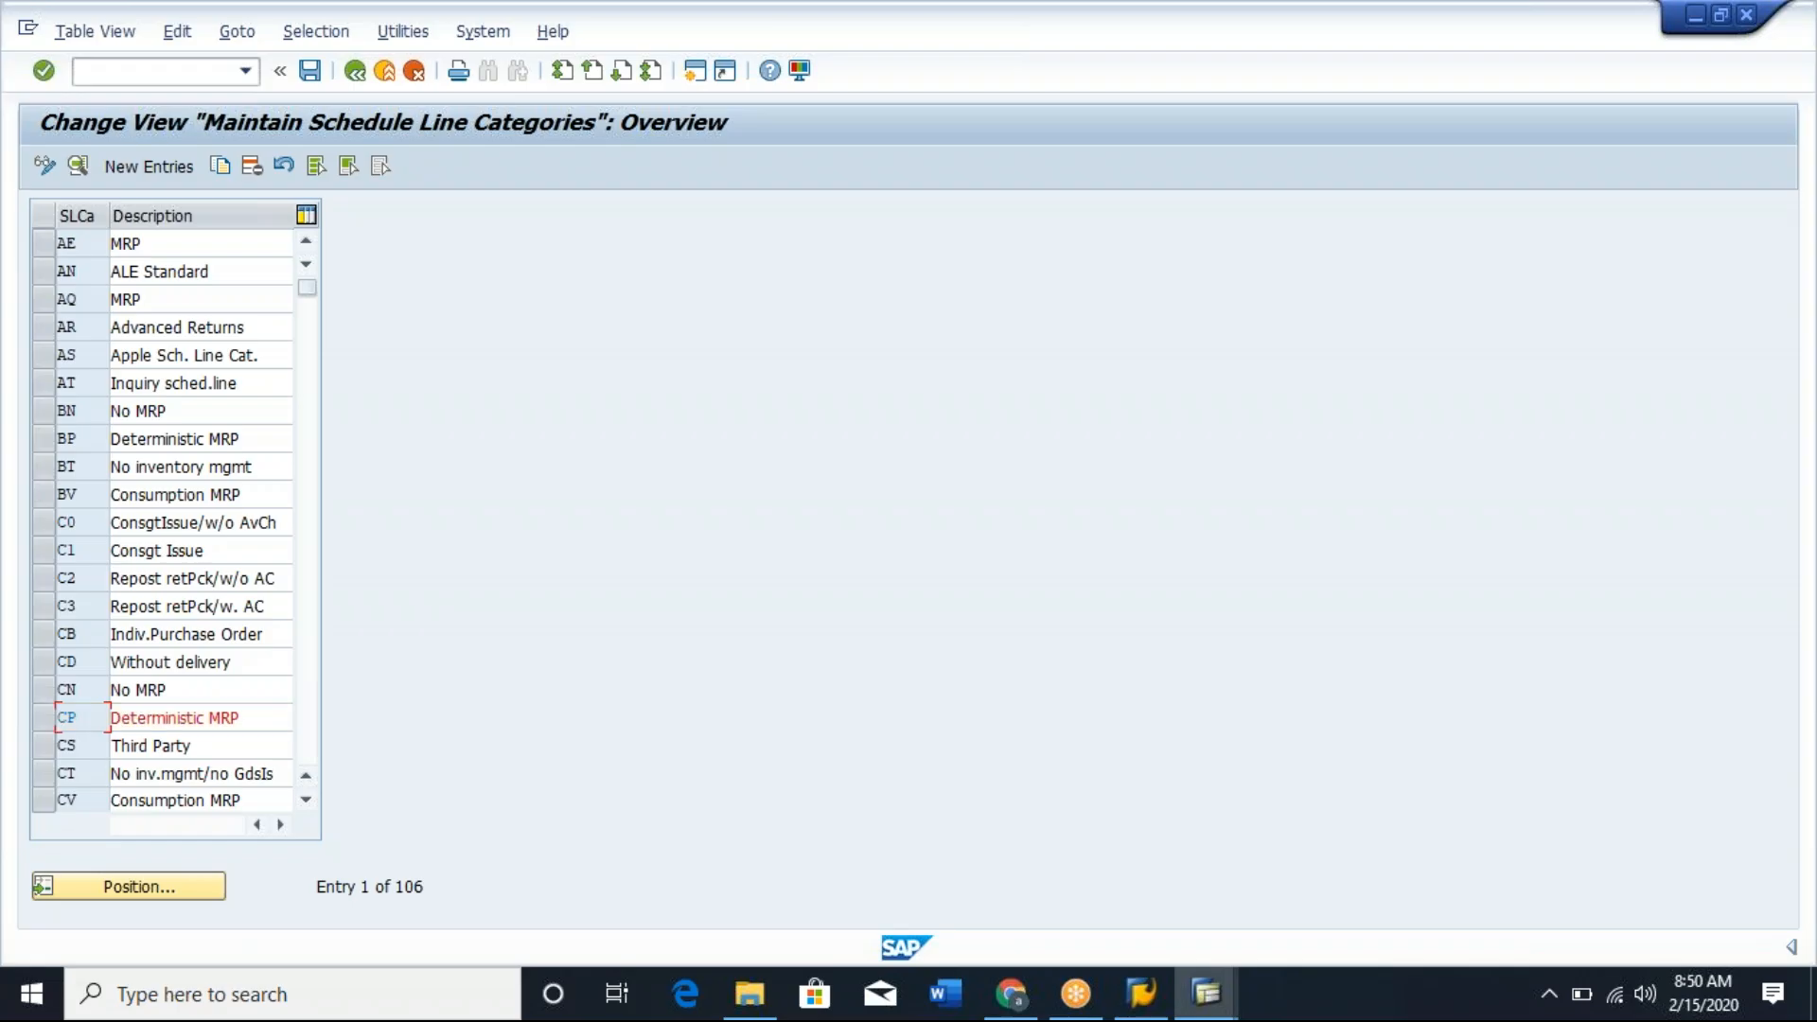
pyautogui.click(51, 799)
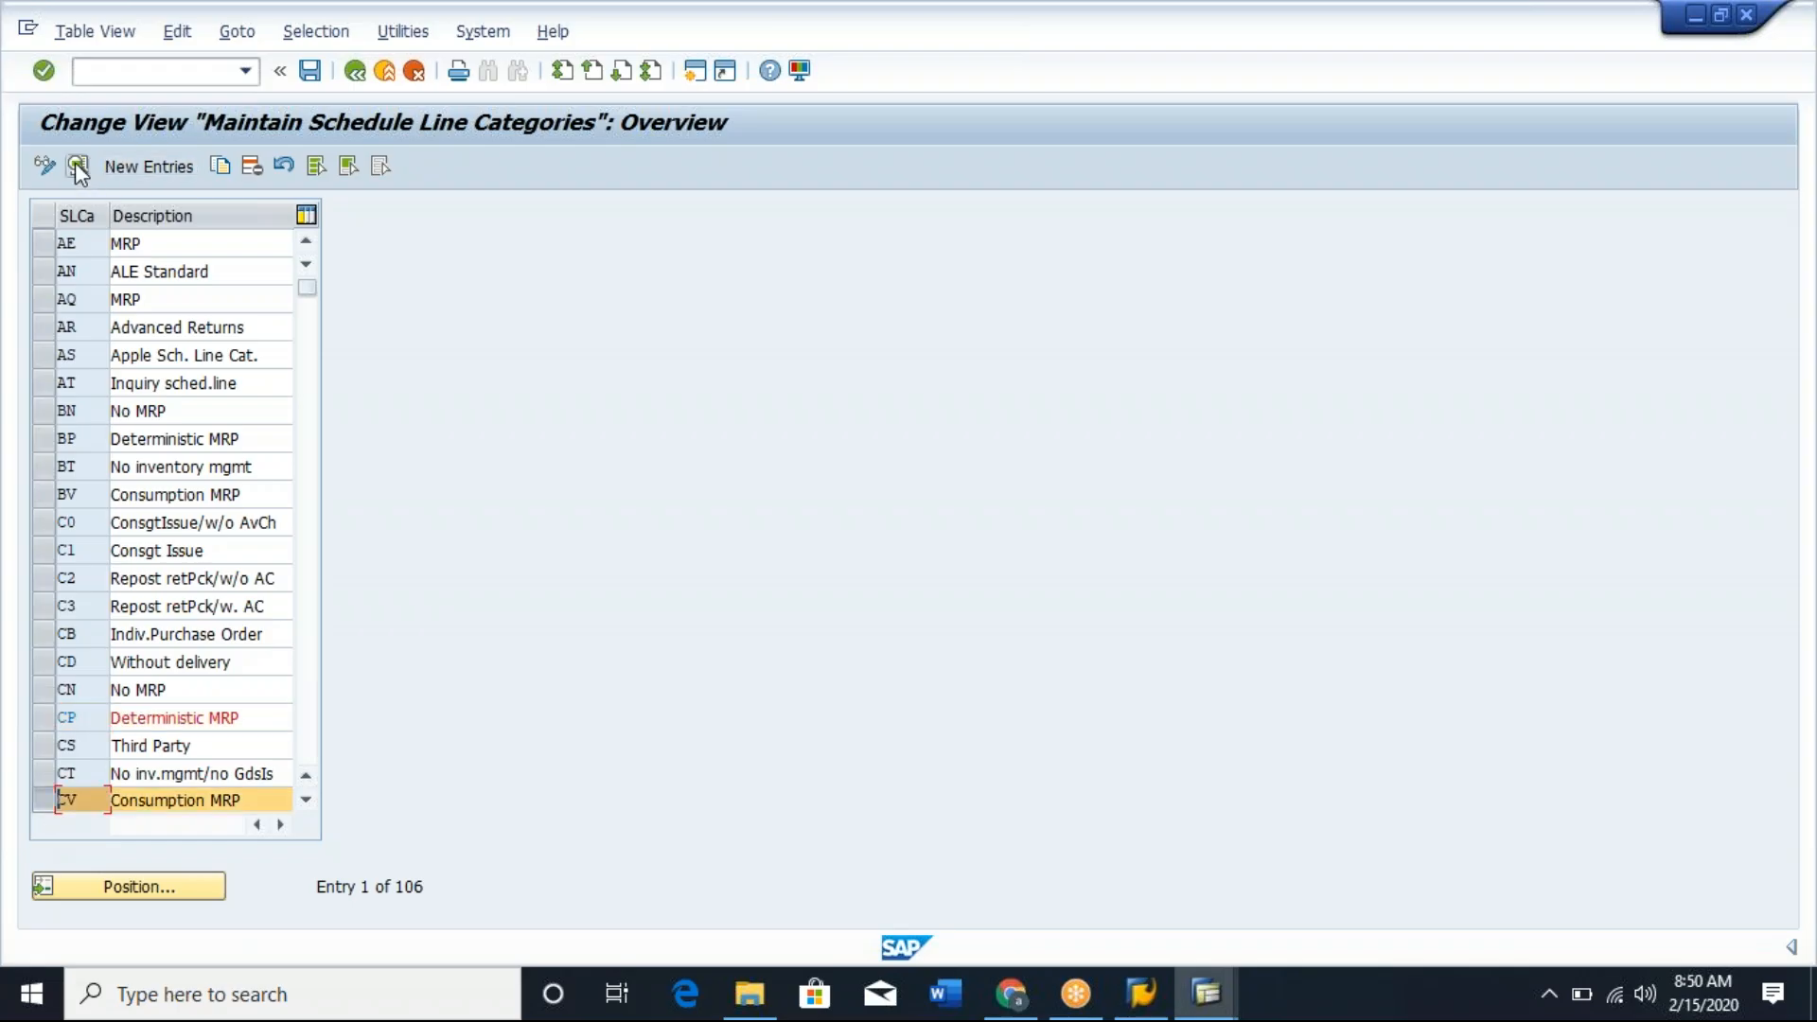
pyautogui.click(75, 164)
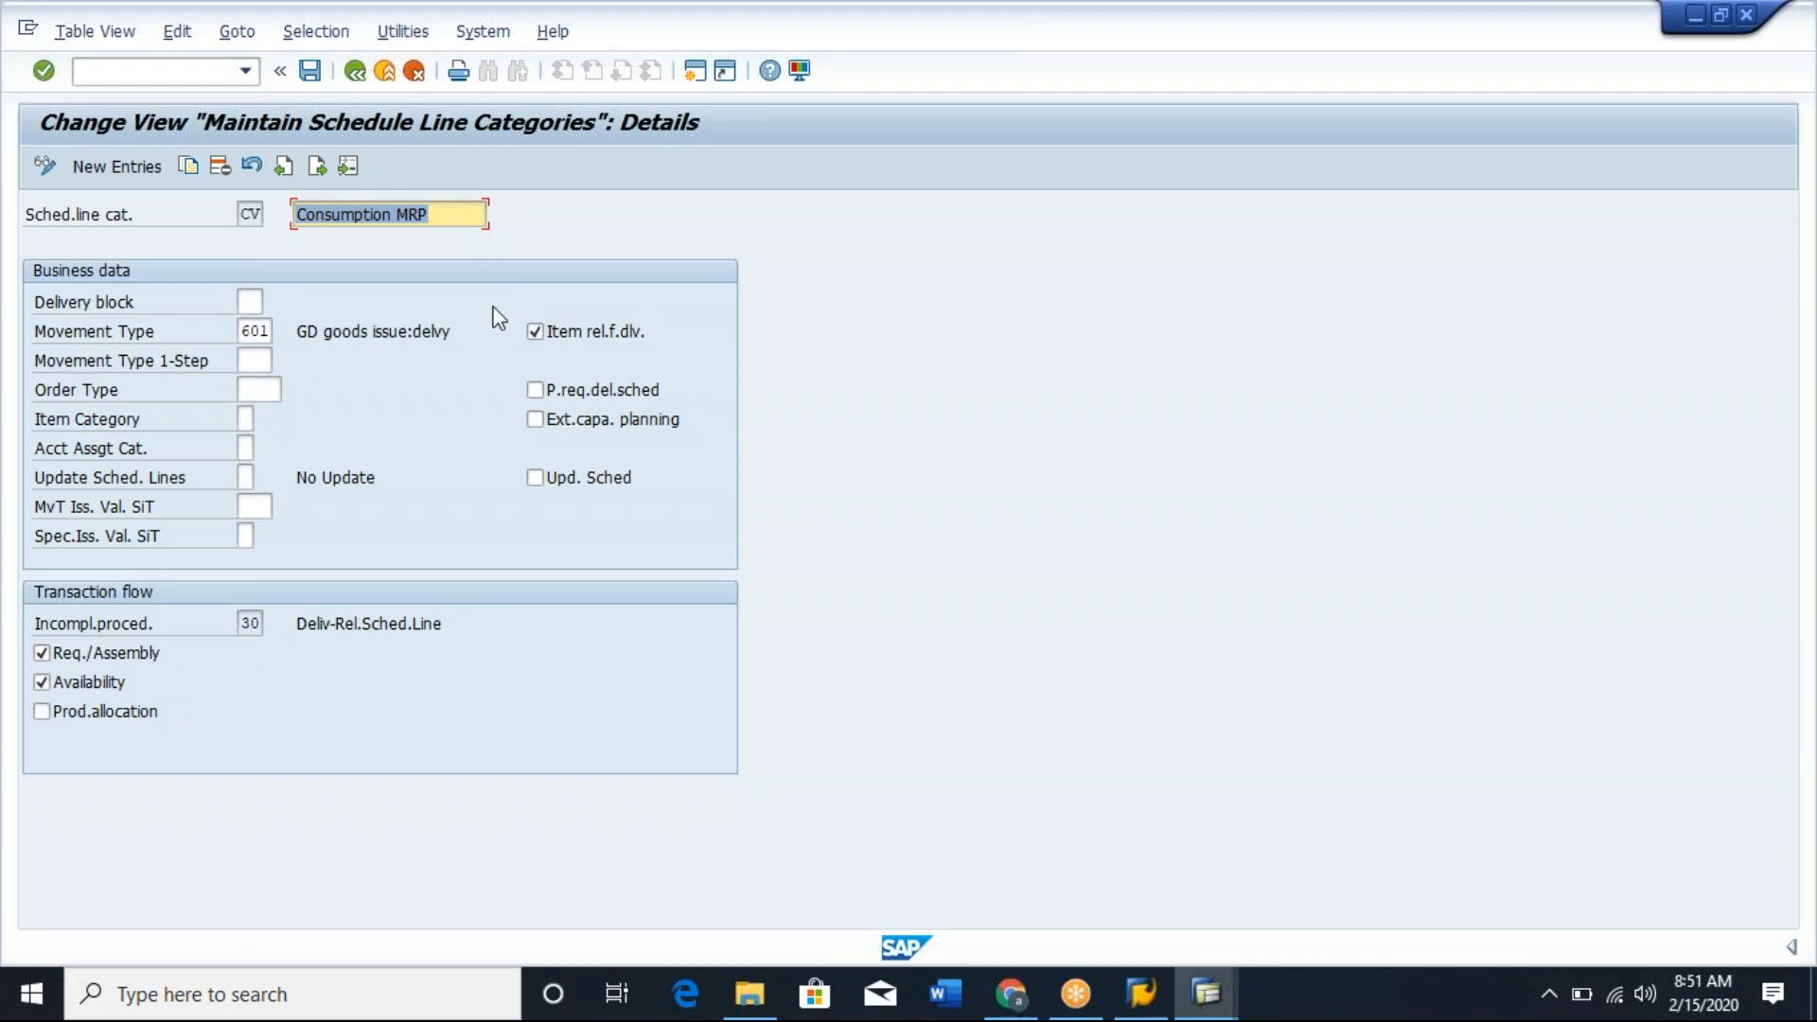
pyautogui.click(249, 214)
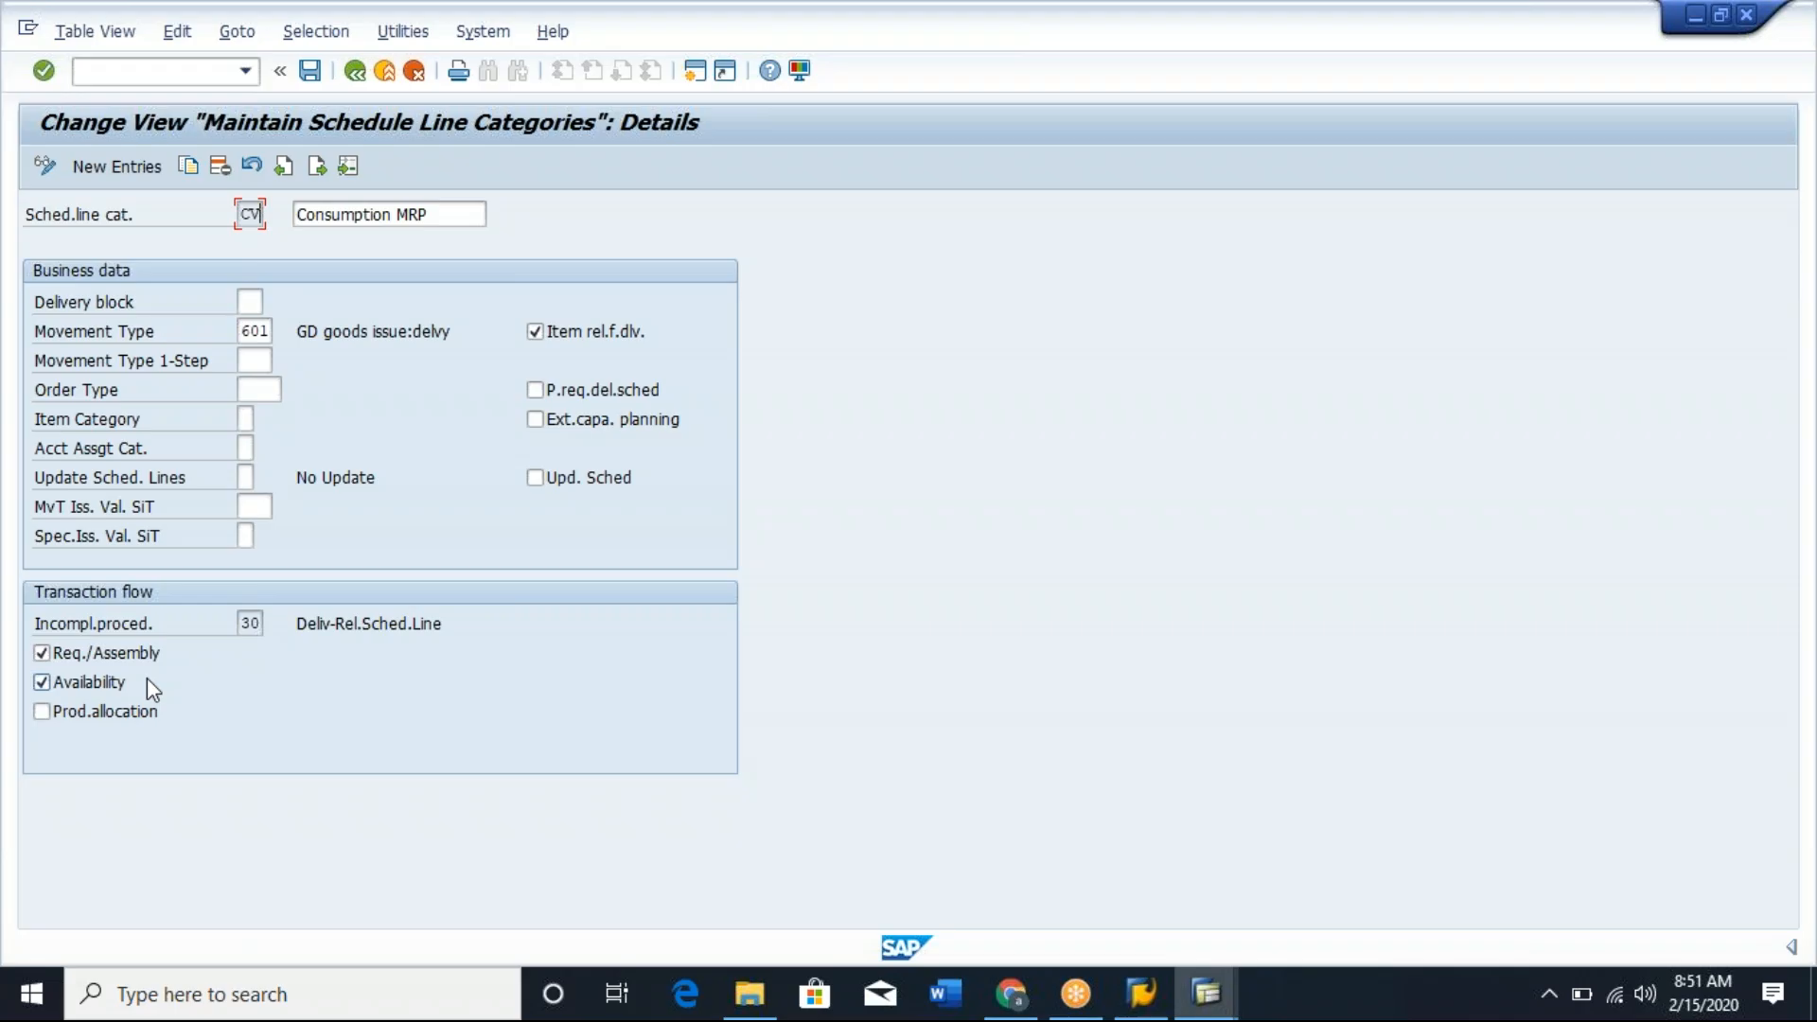
# Switch back to the order item and compare the delivery dates, order quantities and confirmed quantities of its two schedule lines.
pyautogui.hotkey('alt', 'Tab')
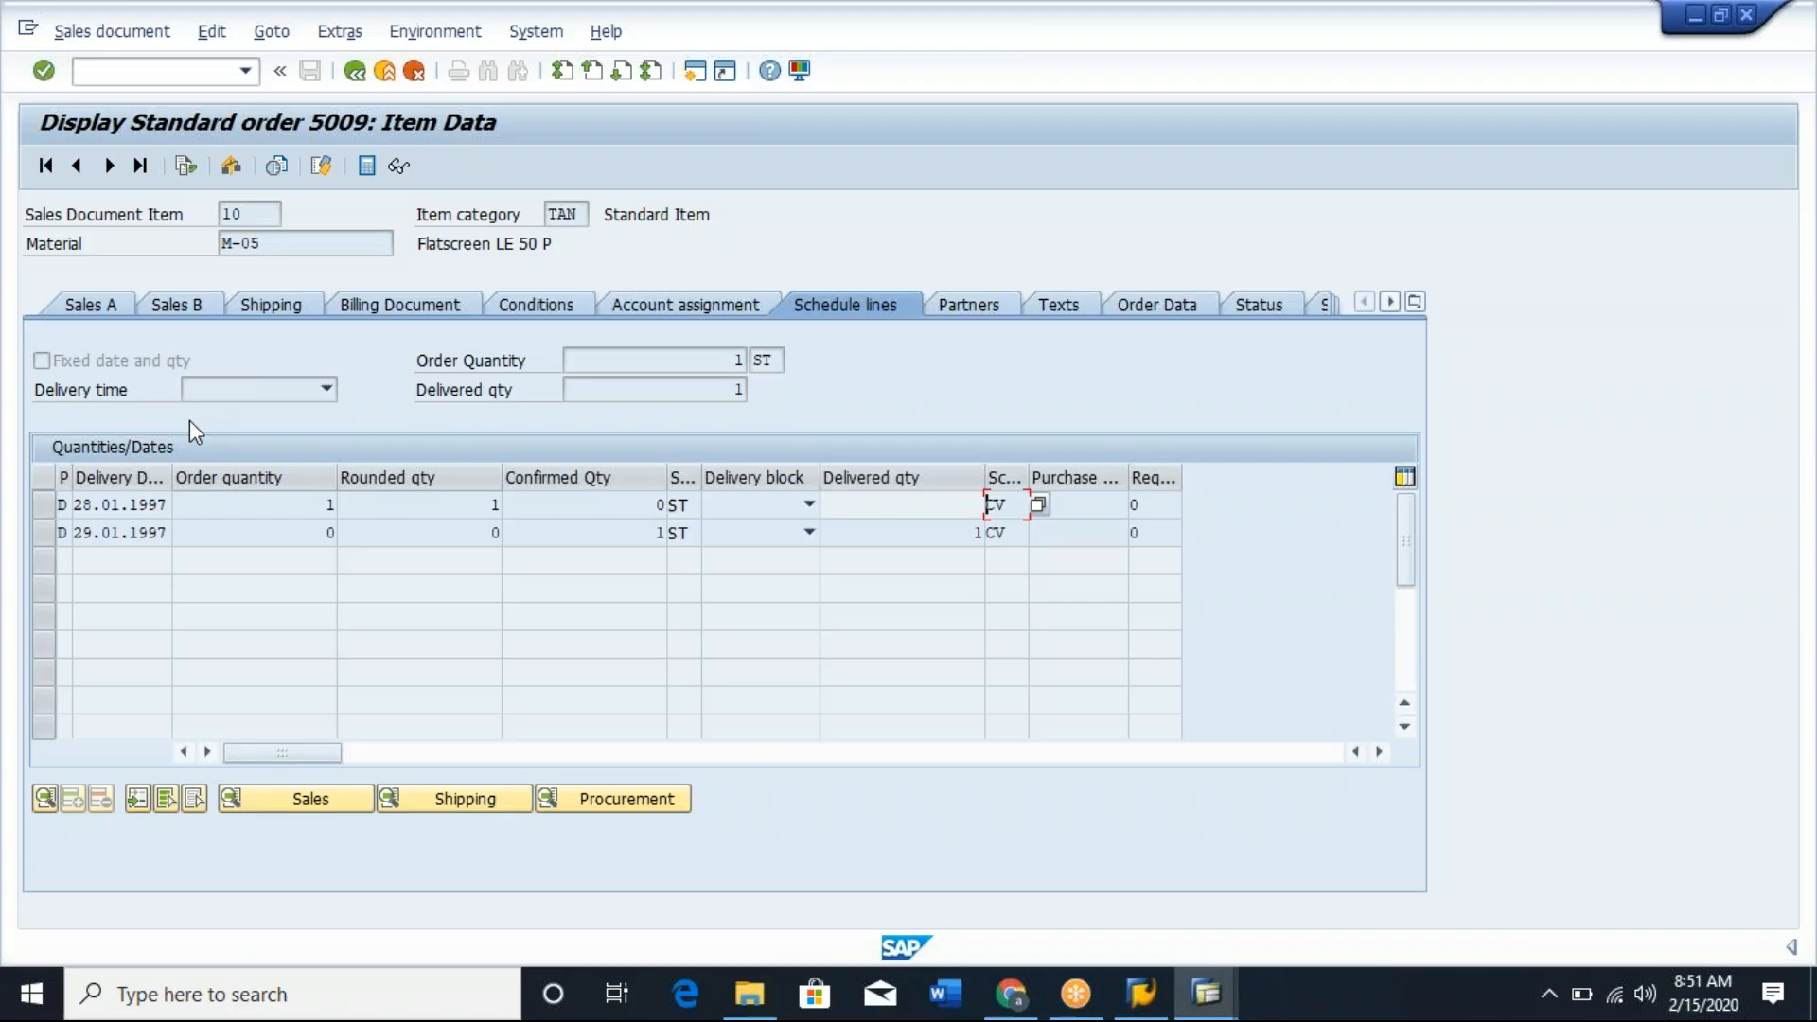
pyautogui.click(340, 507)
pyautogui.moveTo(76, 504); pyautogui.dragTo(177, 505)
pyautogui.click(178, 505)
pyautogui.click(642, 533)
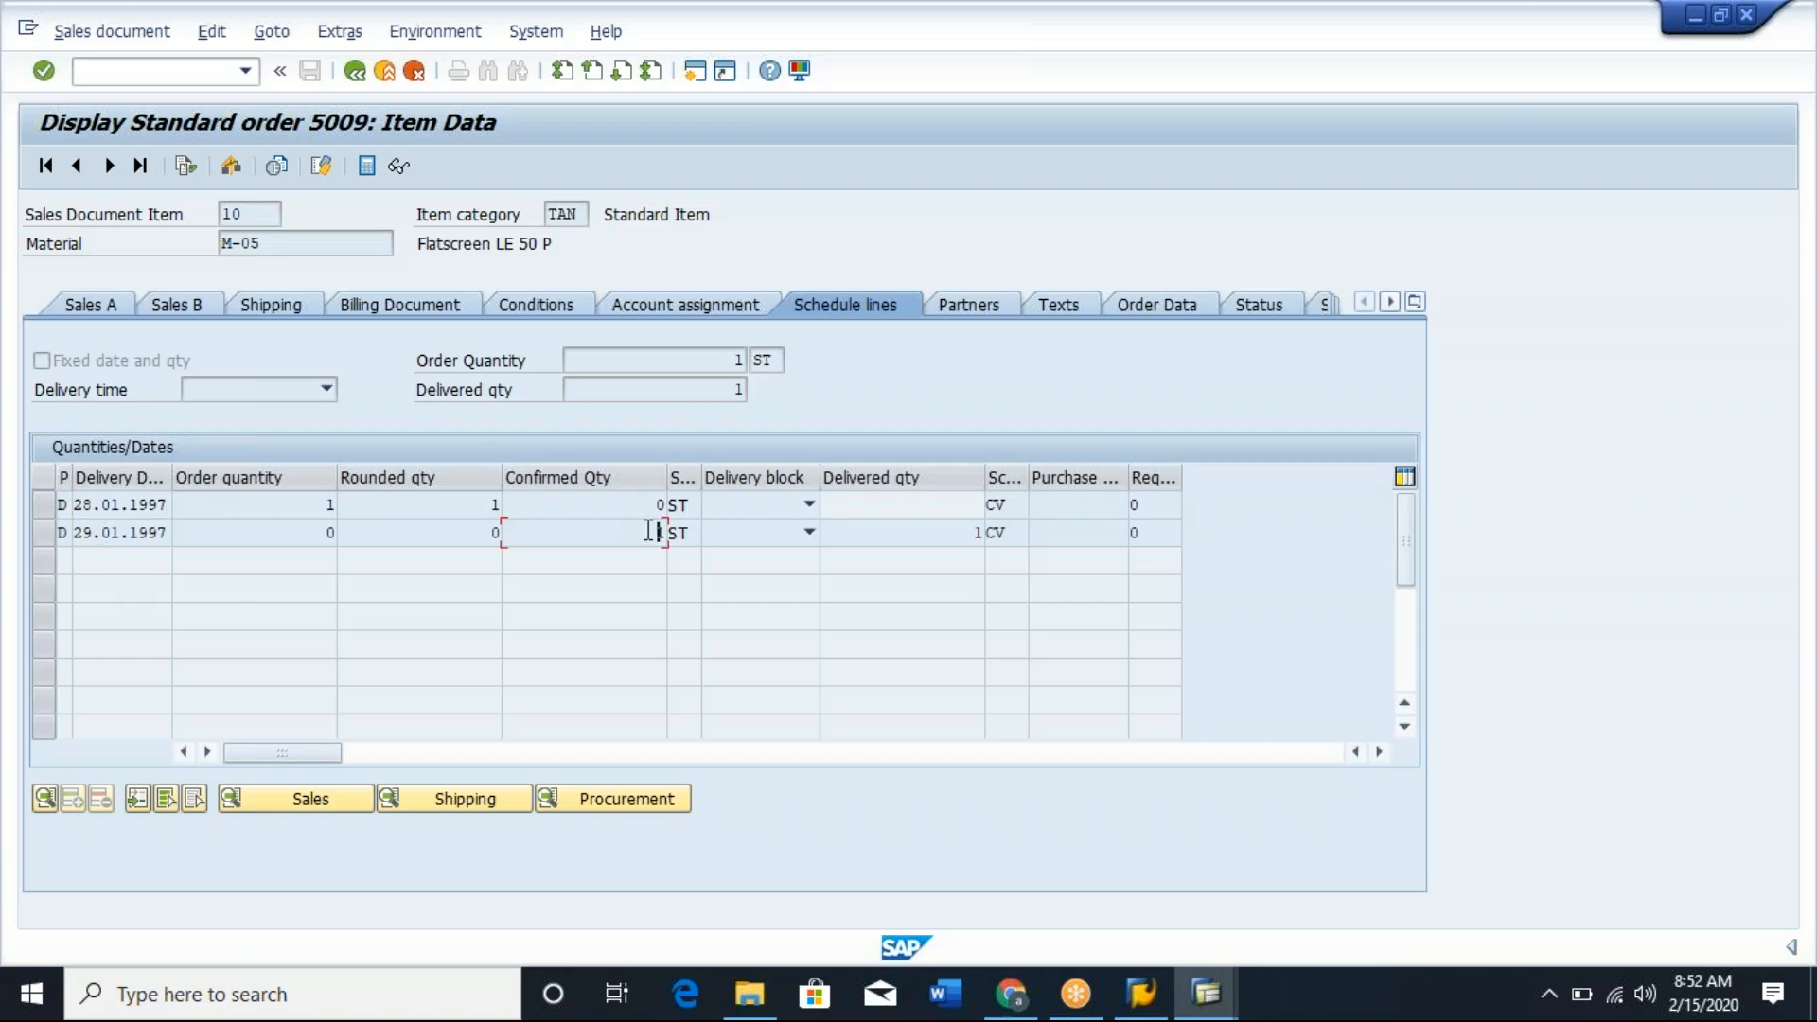
pyautogui.click(108, 537)
pyautogui.click(637, 498)
pyautogui.click(642, 532)
pyautogui.click(123, 534)
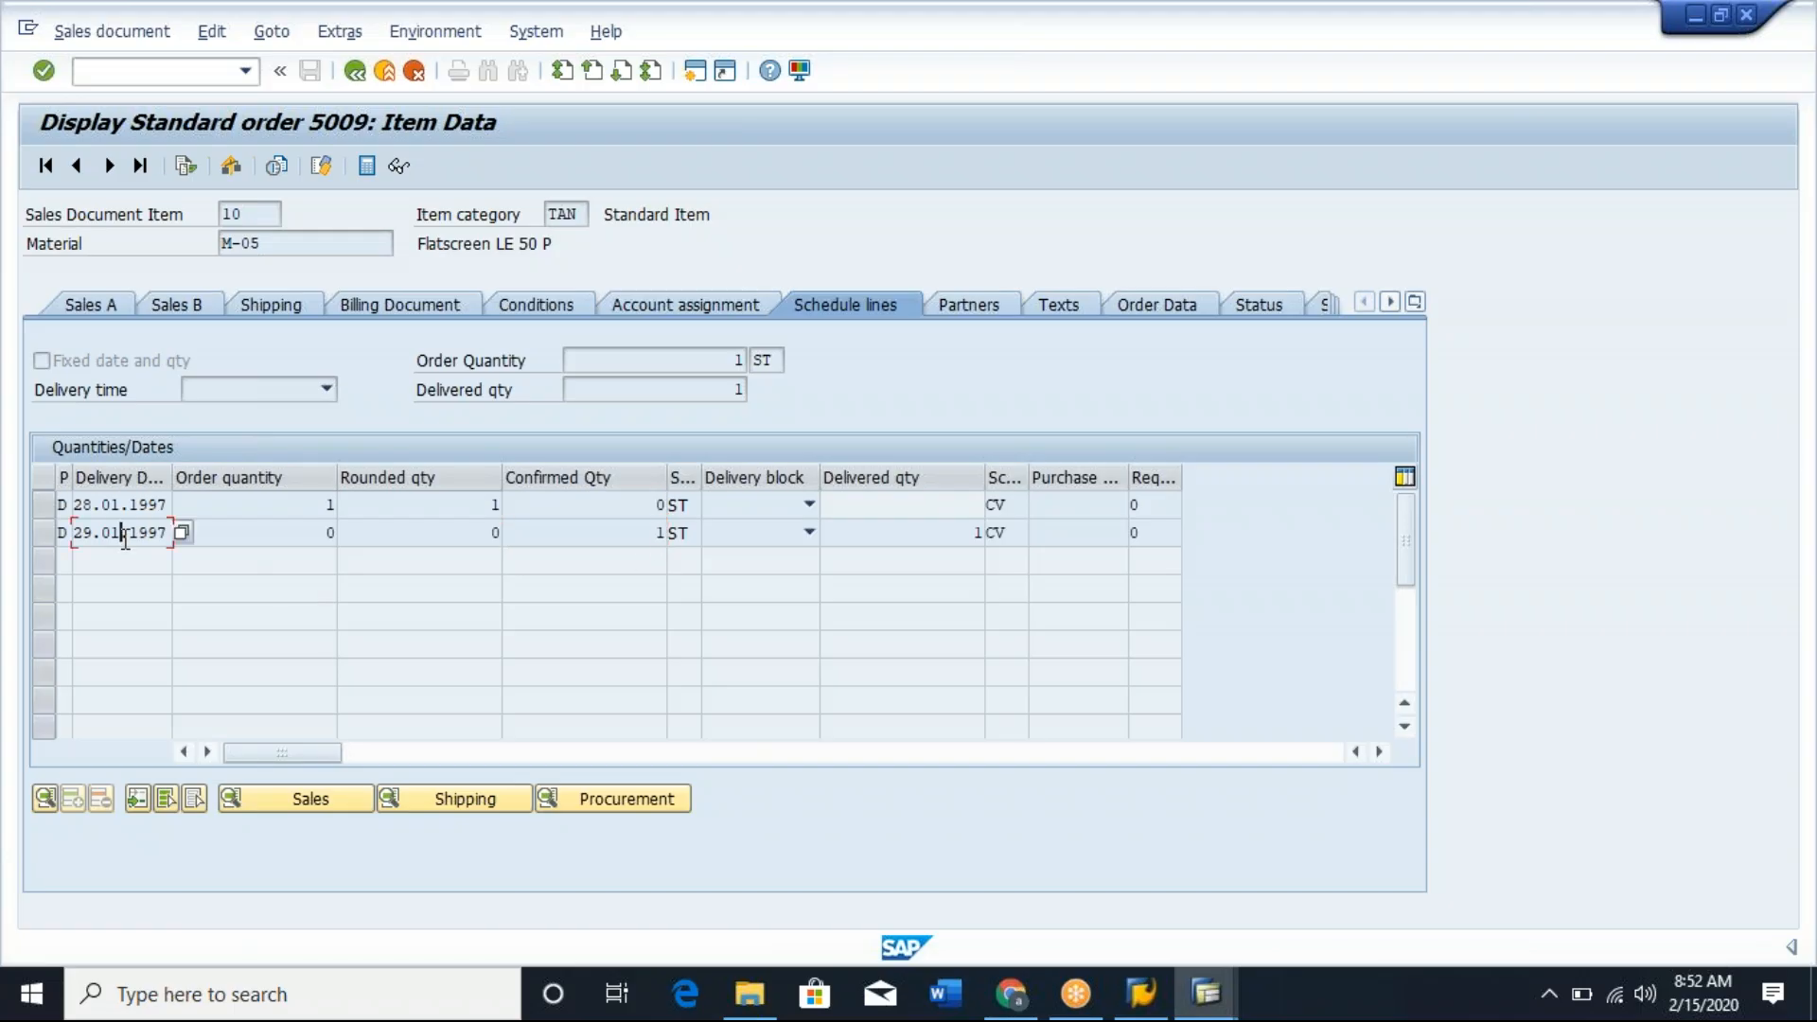
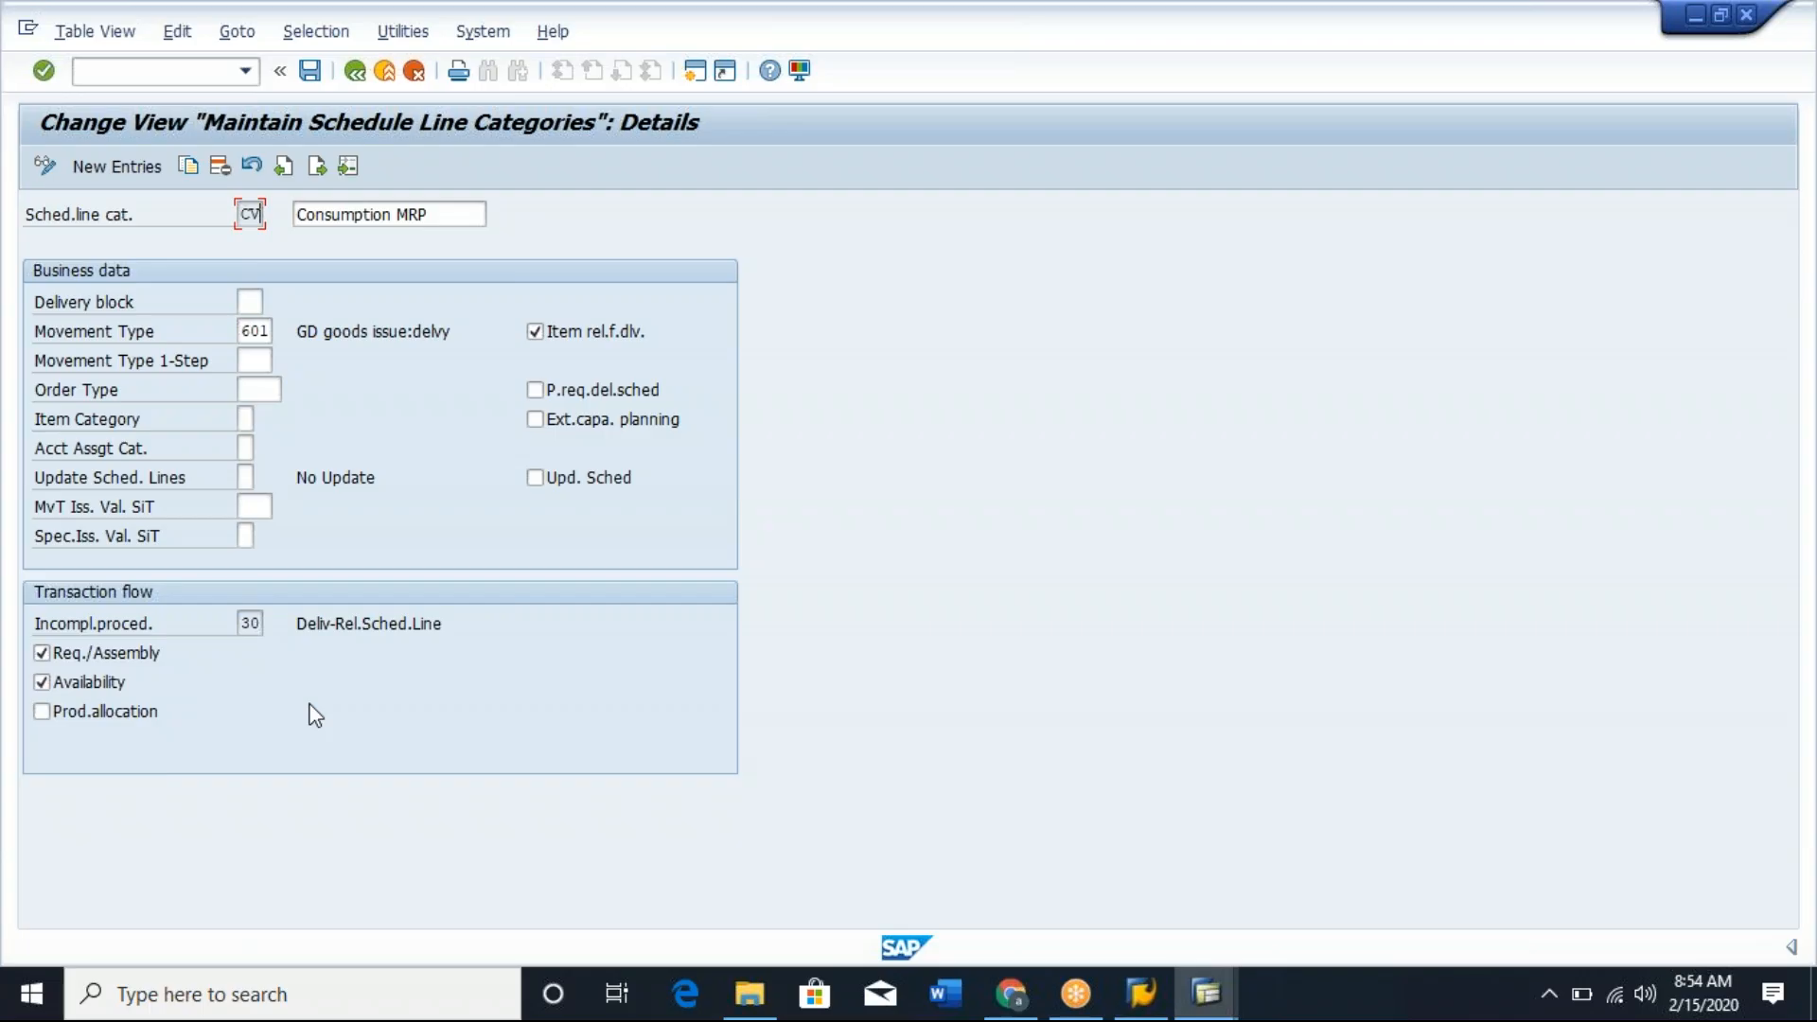
# Check CV's incompletion procedure, return to the order overview, and review the general header data including requested delivery date and document date.
pyautogui.click(248, 626)
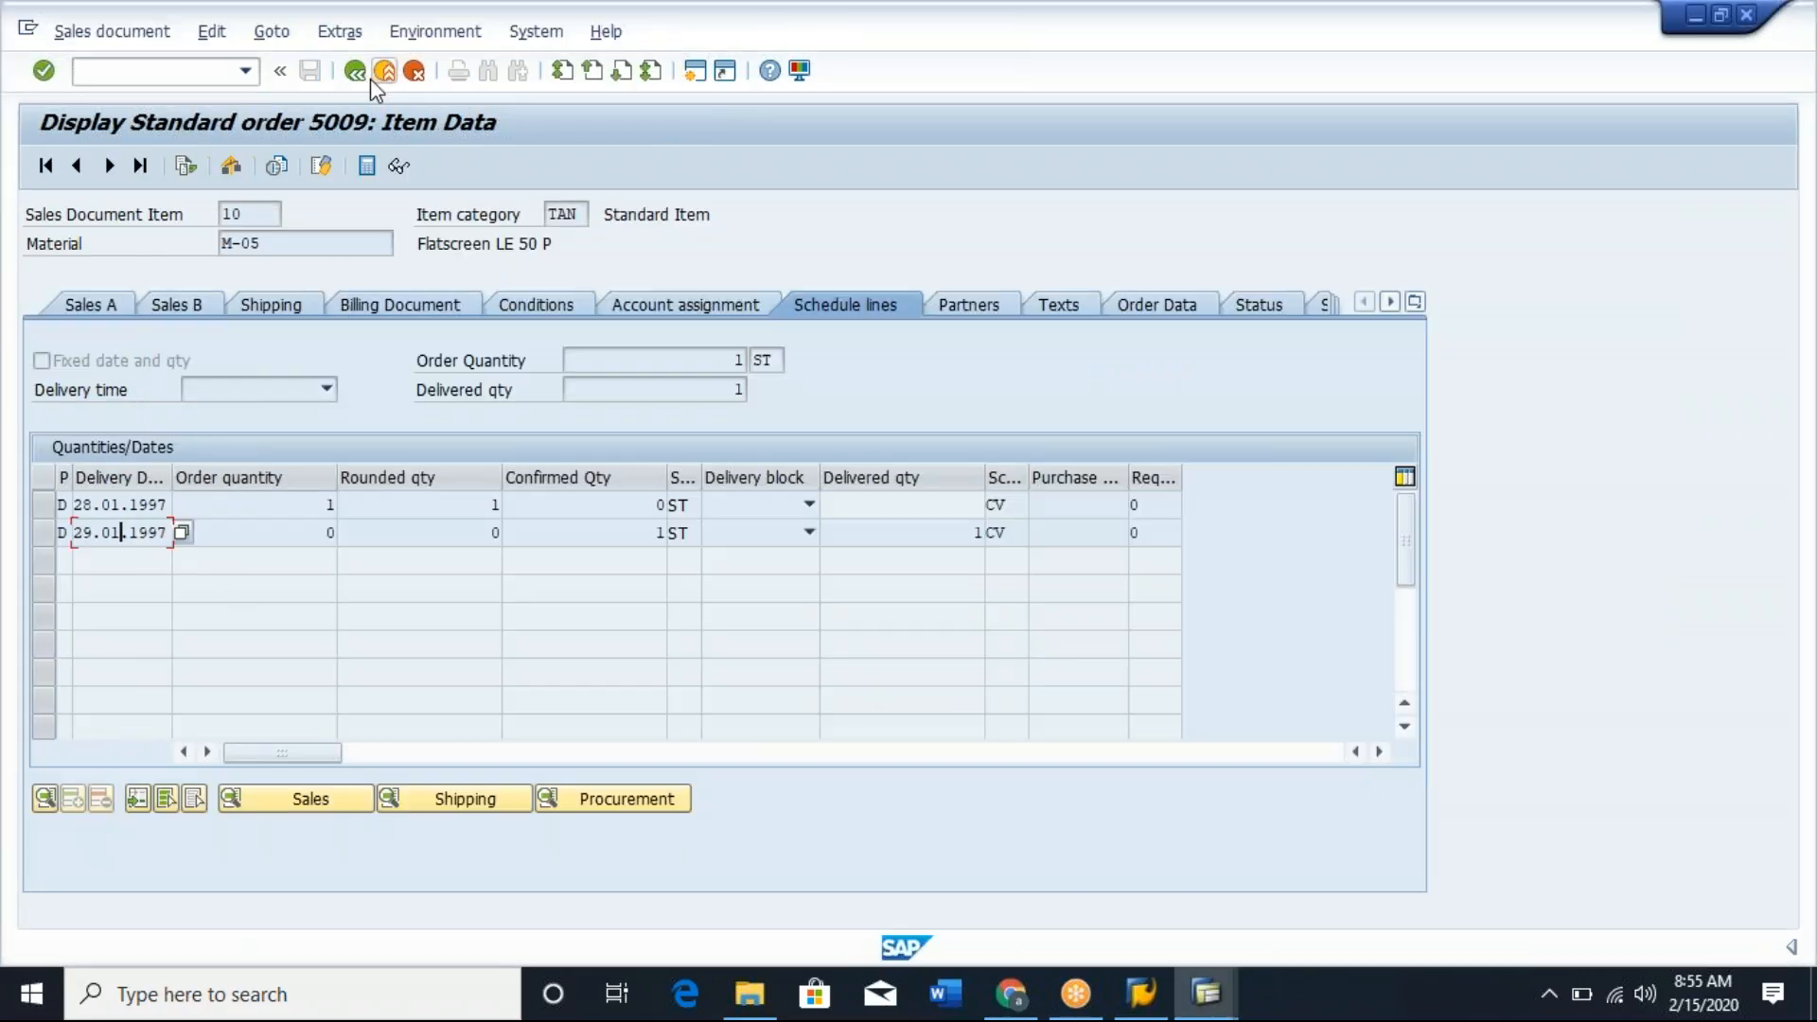
pyautogui.click(357, 74)
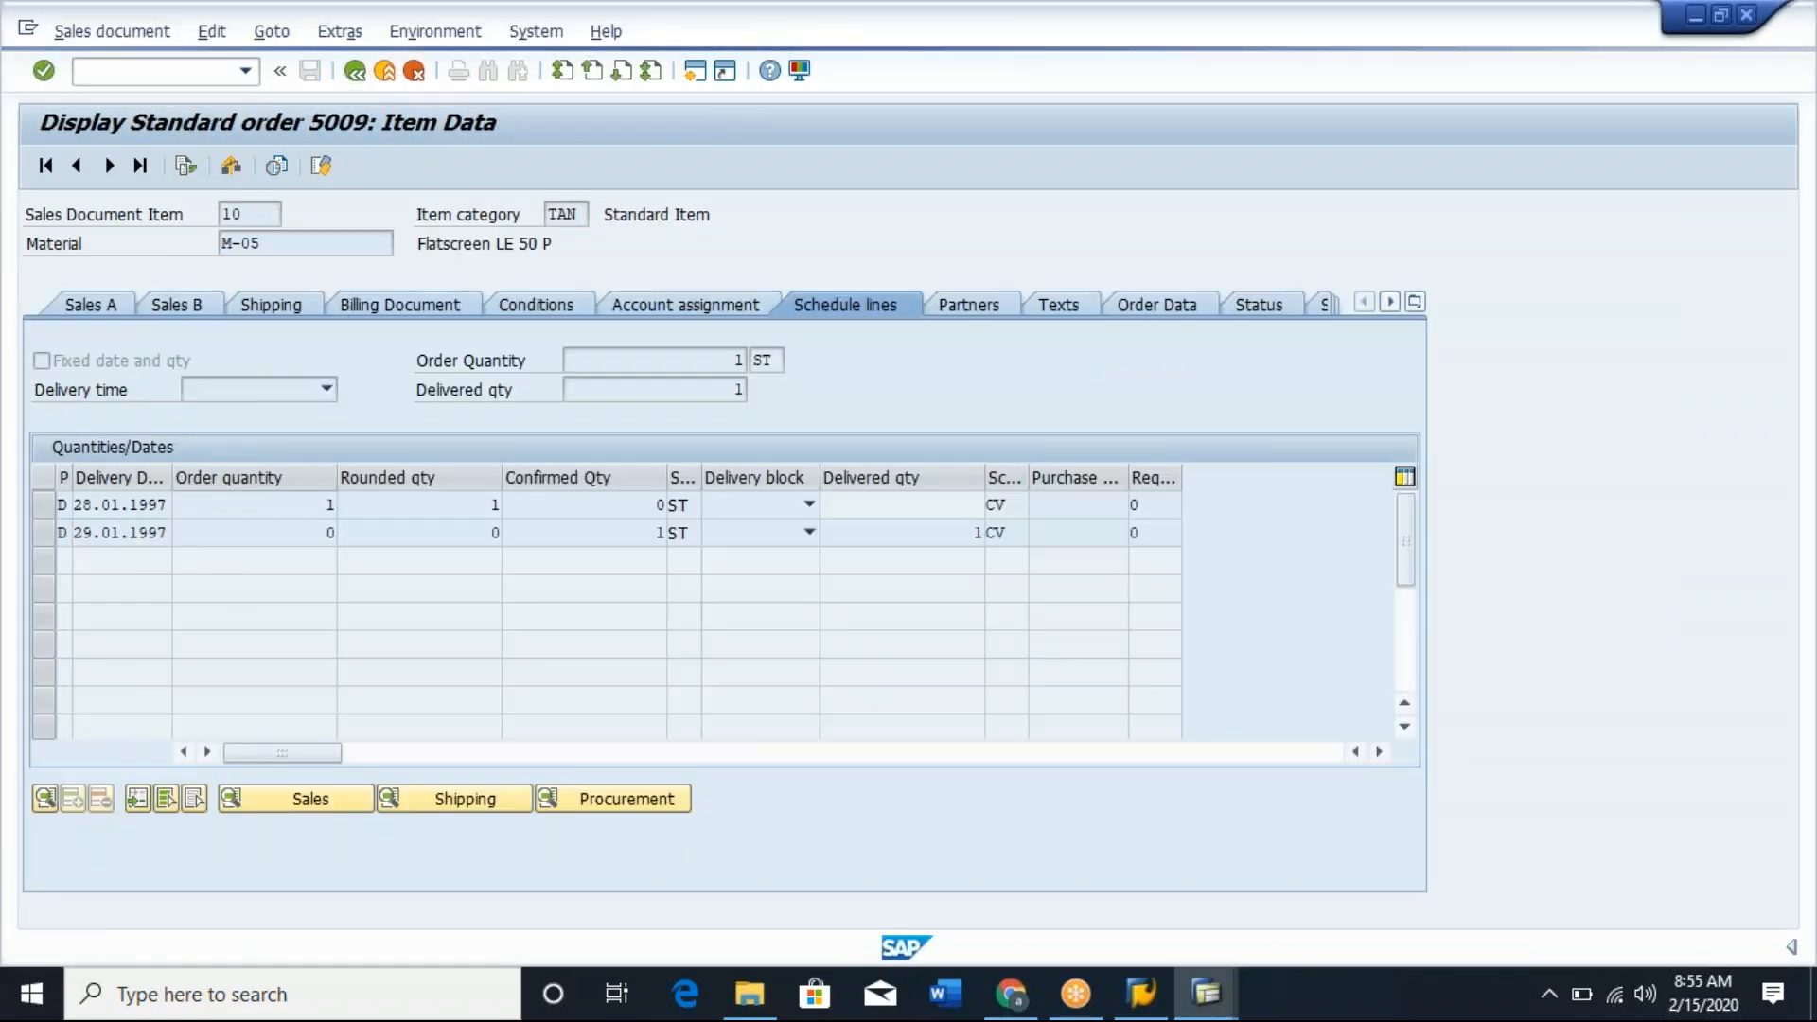
pyautogui.click(310, 476)
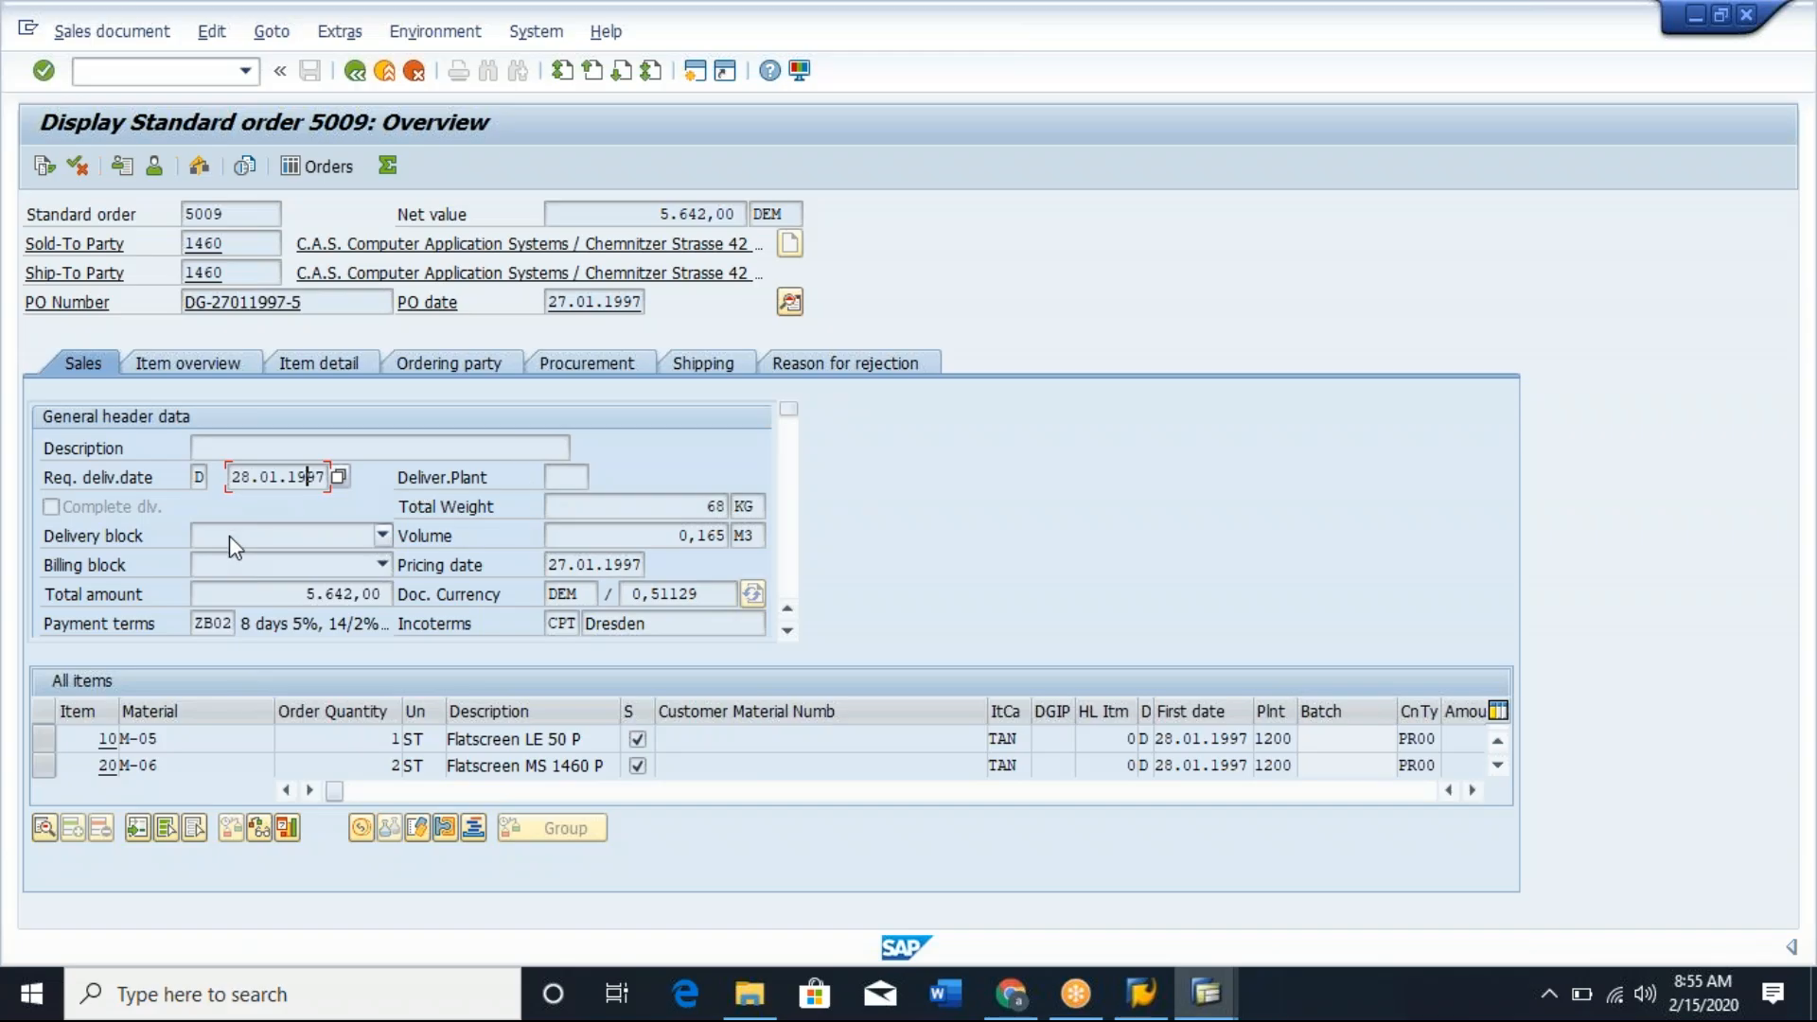
pyautogui.click(554, 478)
pyautogui.click(456, 451)
pyautogui.click(782, 542)
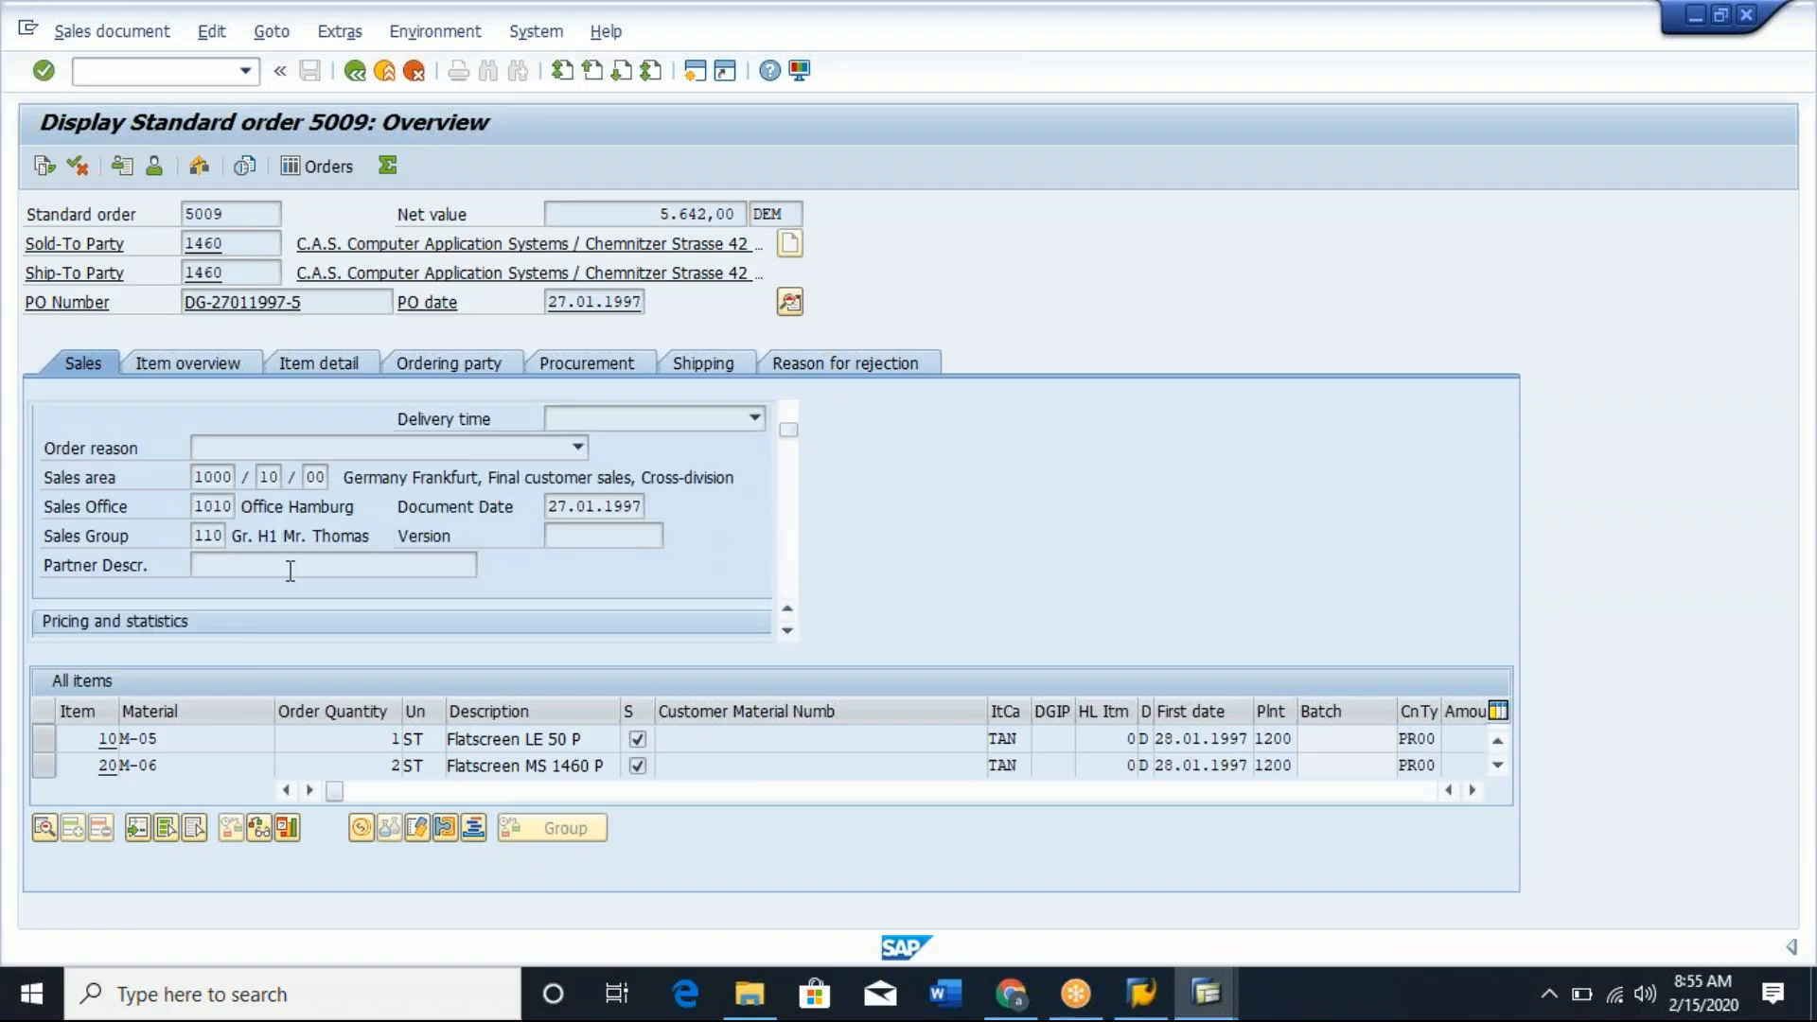
pyautogui.click(602, 537)
# Exit schedule line category maintenance without saving and collapse the Schedule Lines node to review the sales document header, item and schedule line levels.
pyautogui.hotkey('alt', 'Tab')
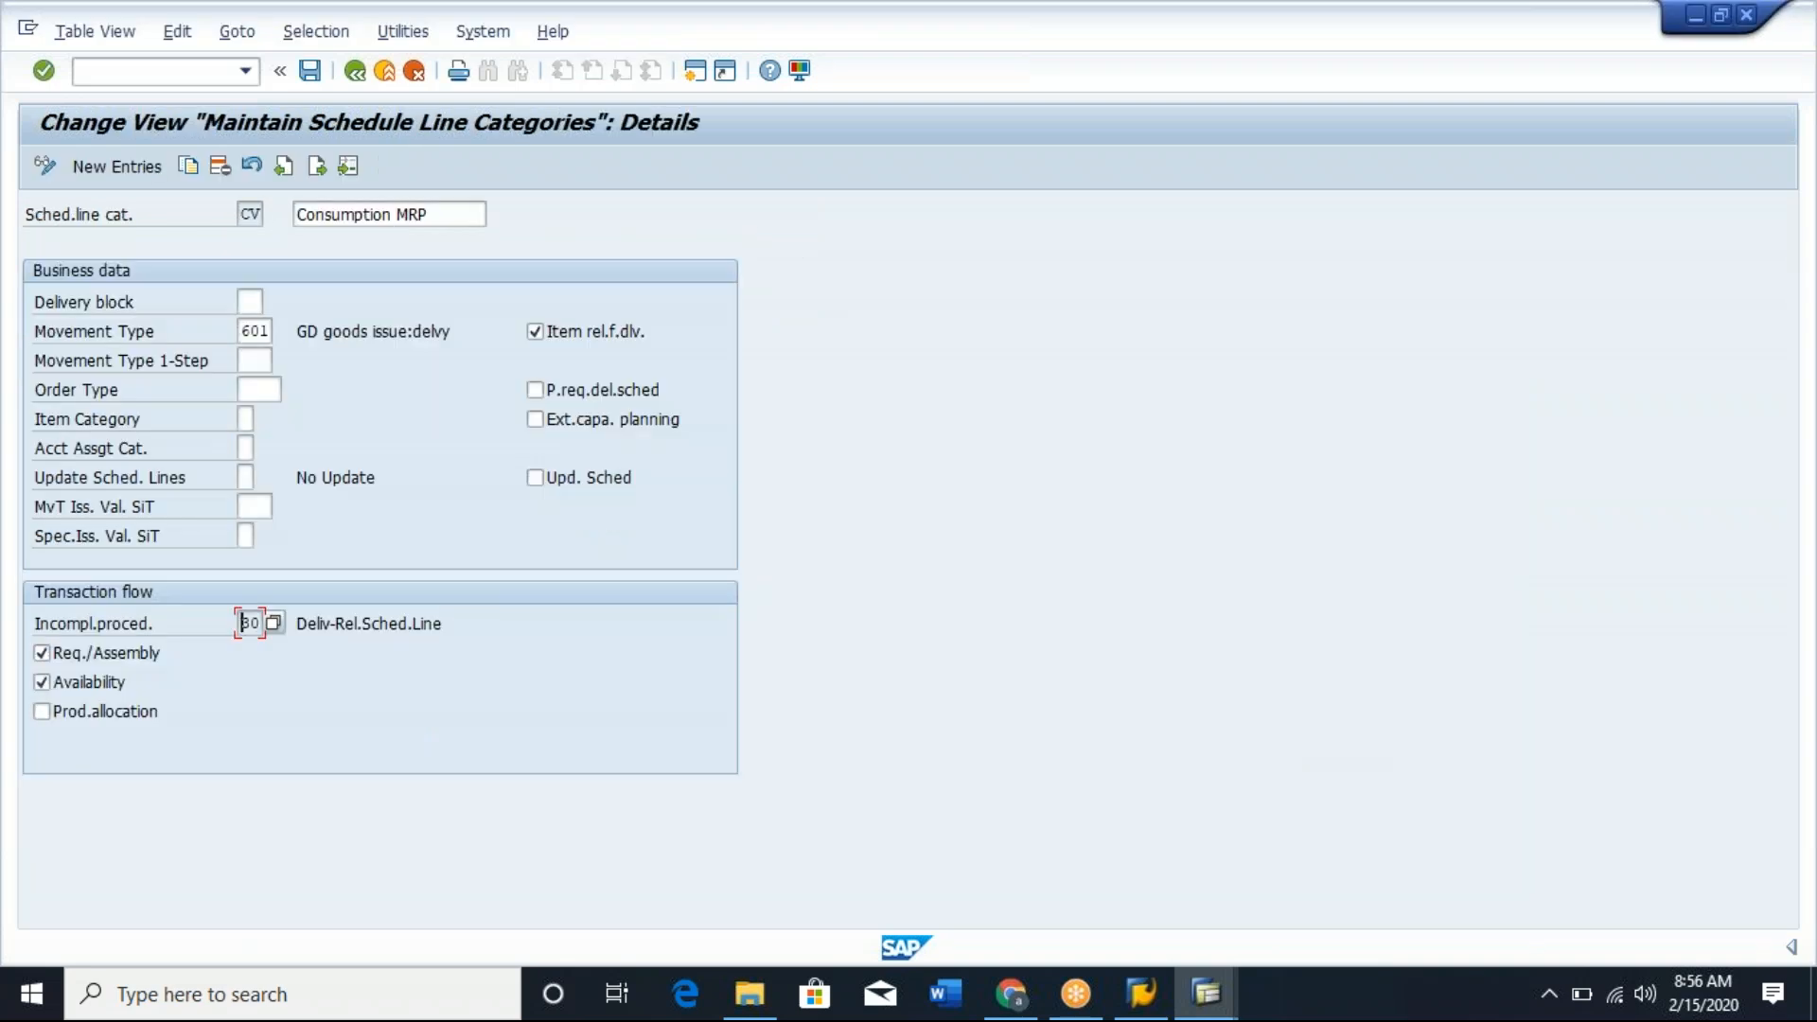
pyautogui.click(361, 81)
pyautogui.click(361, 82)
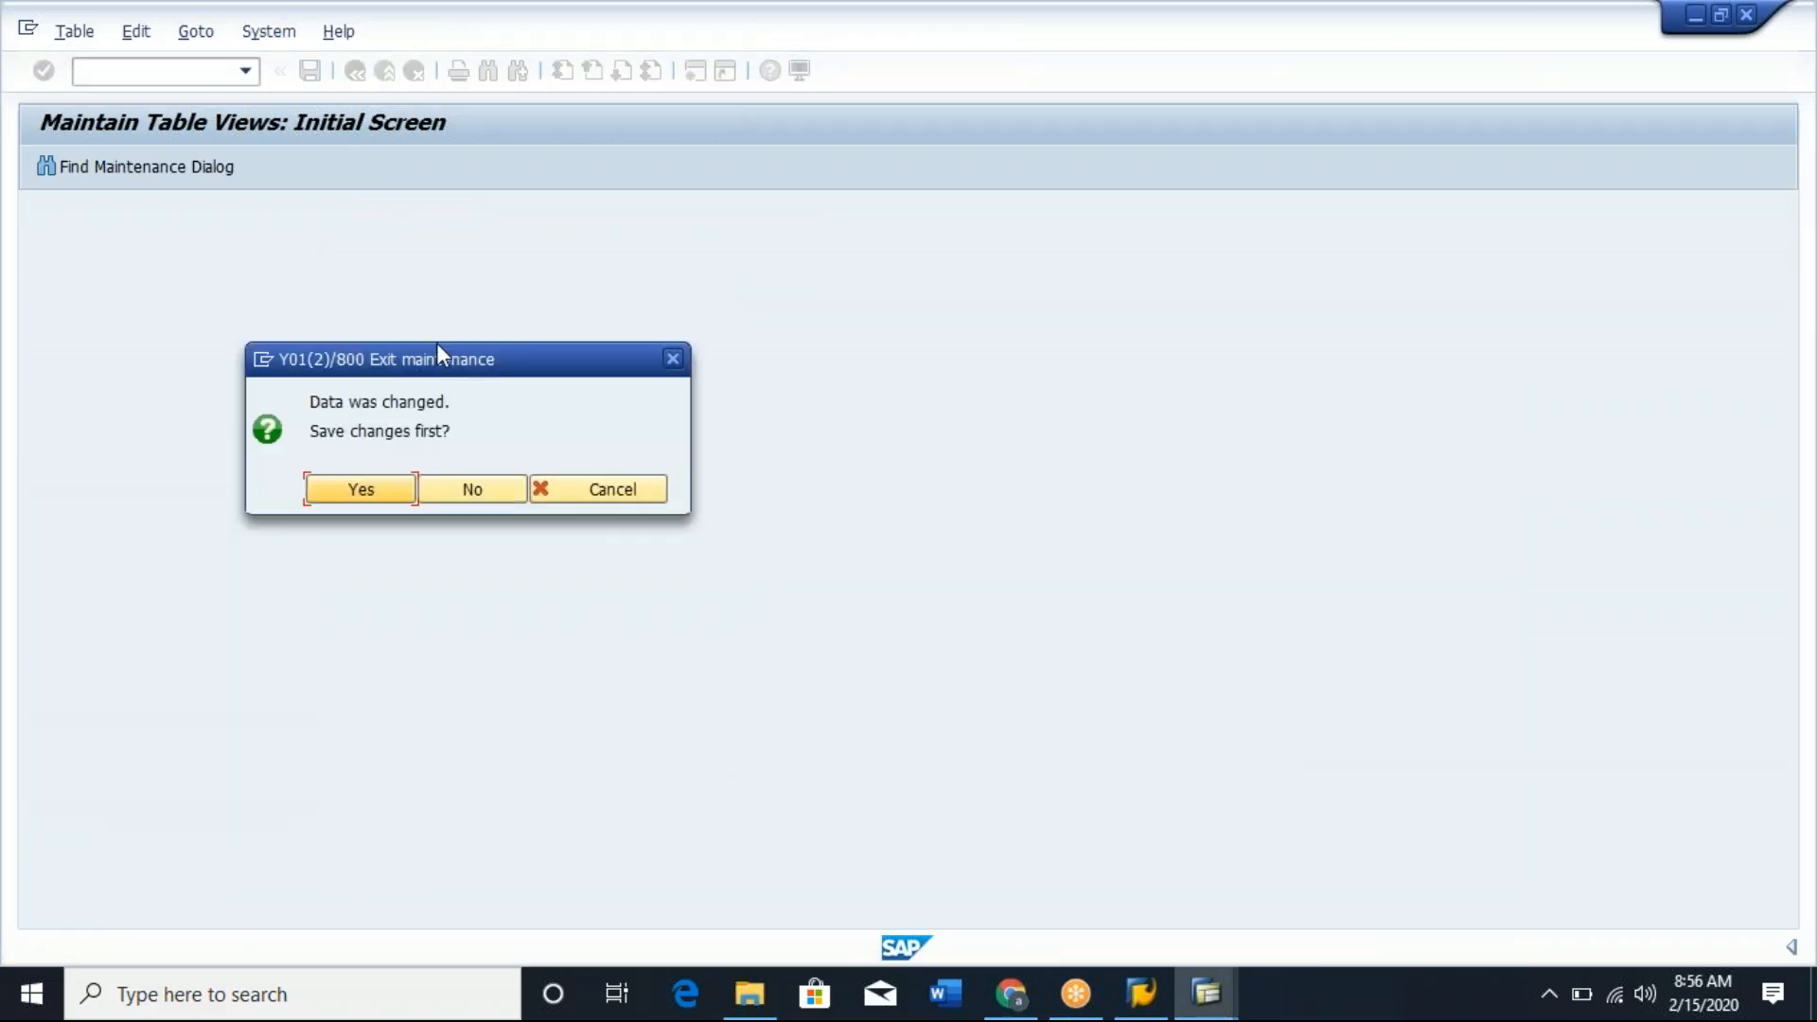
pyautogui.click(481, 489)
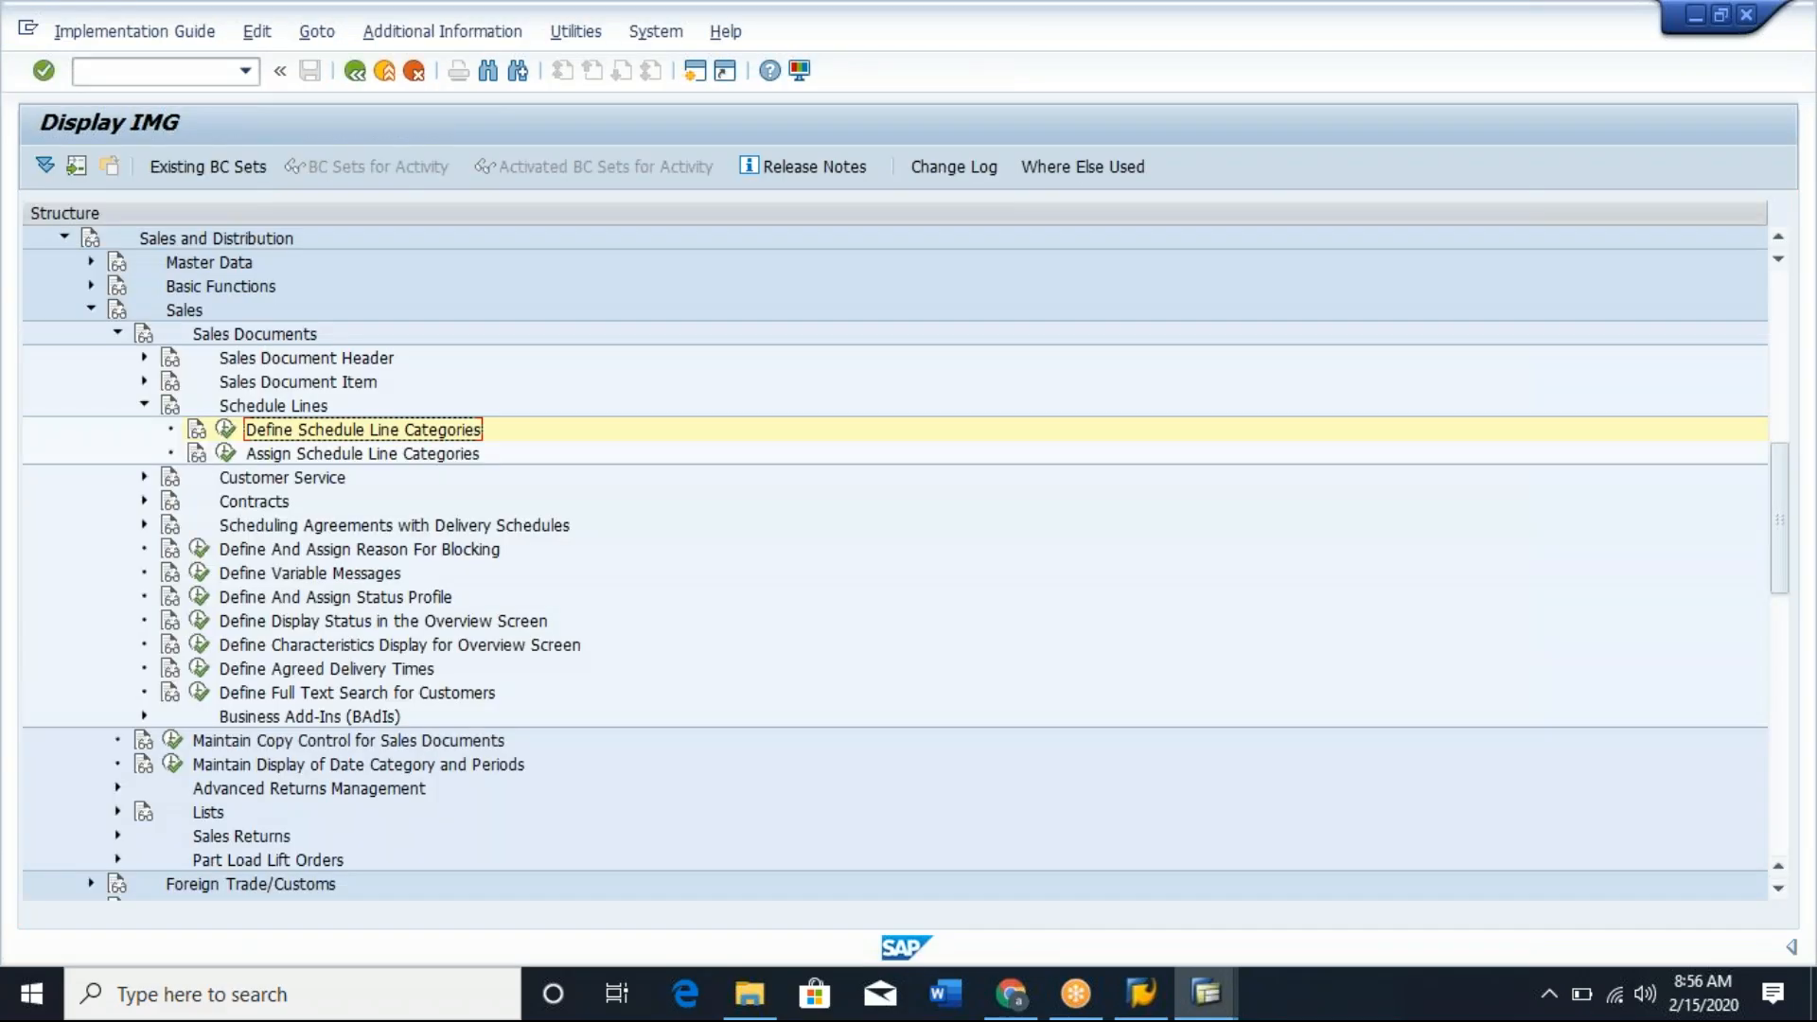
pyautogui.click(142, 407)
pyautogui.click(354, 366)
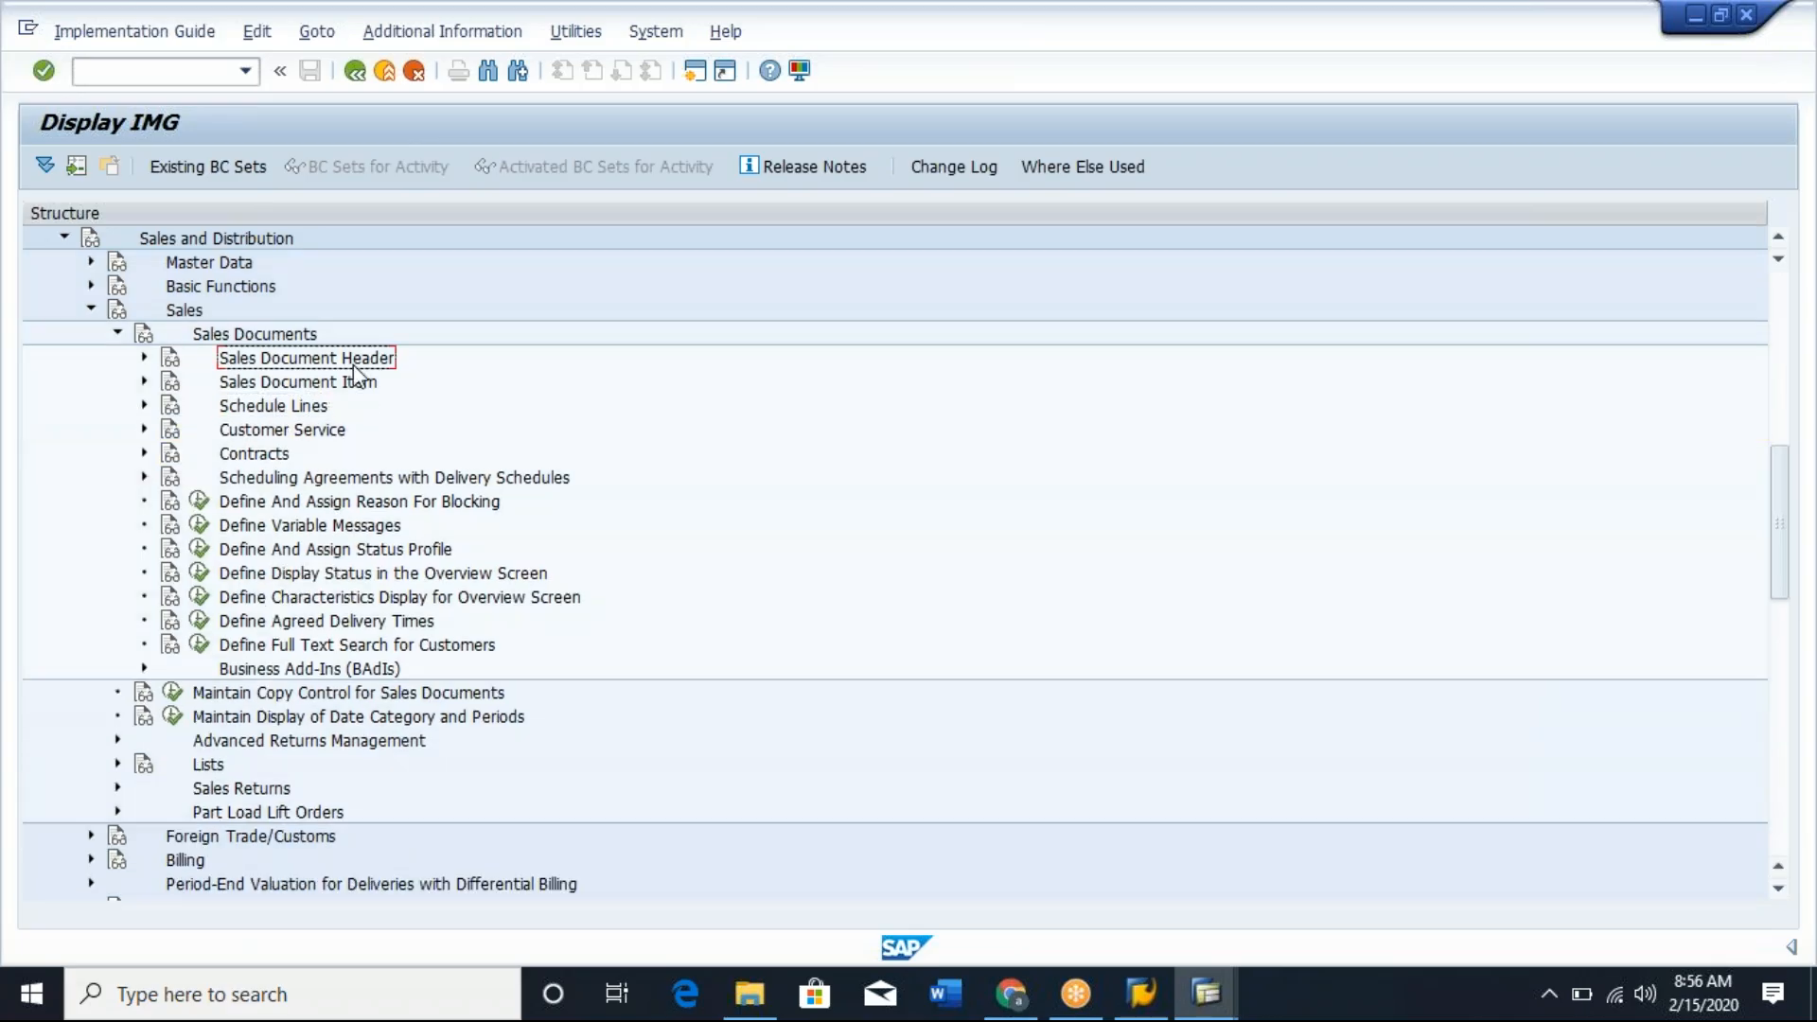
pyautogui.click(358, 385)
pyautogui.click(306, 416)
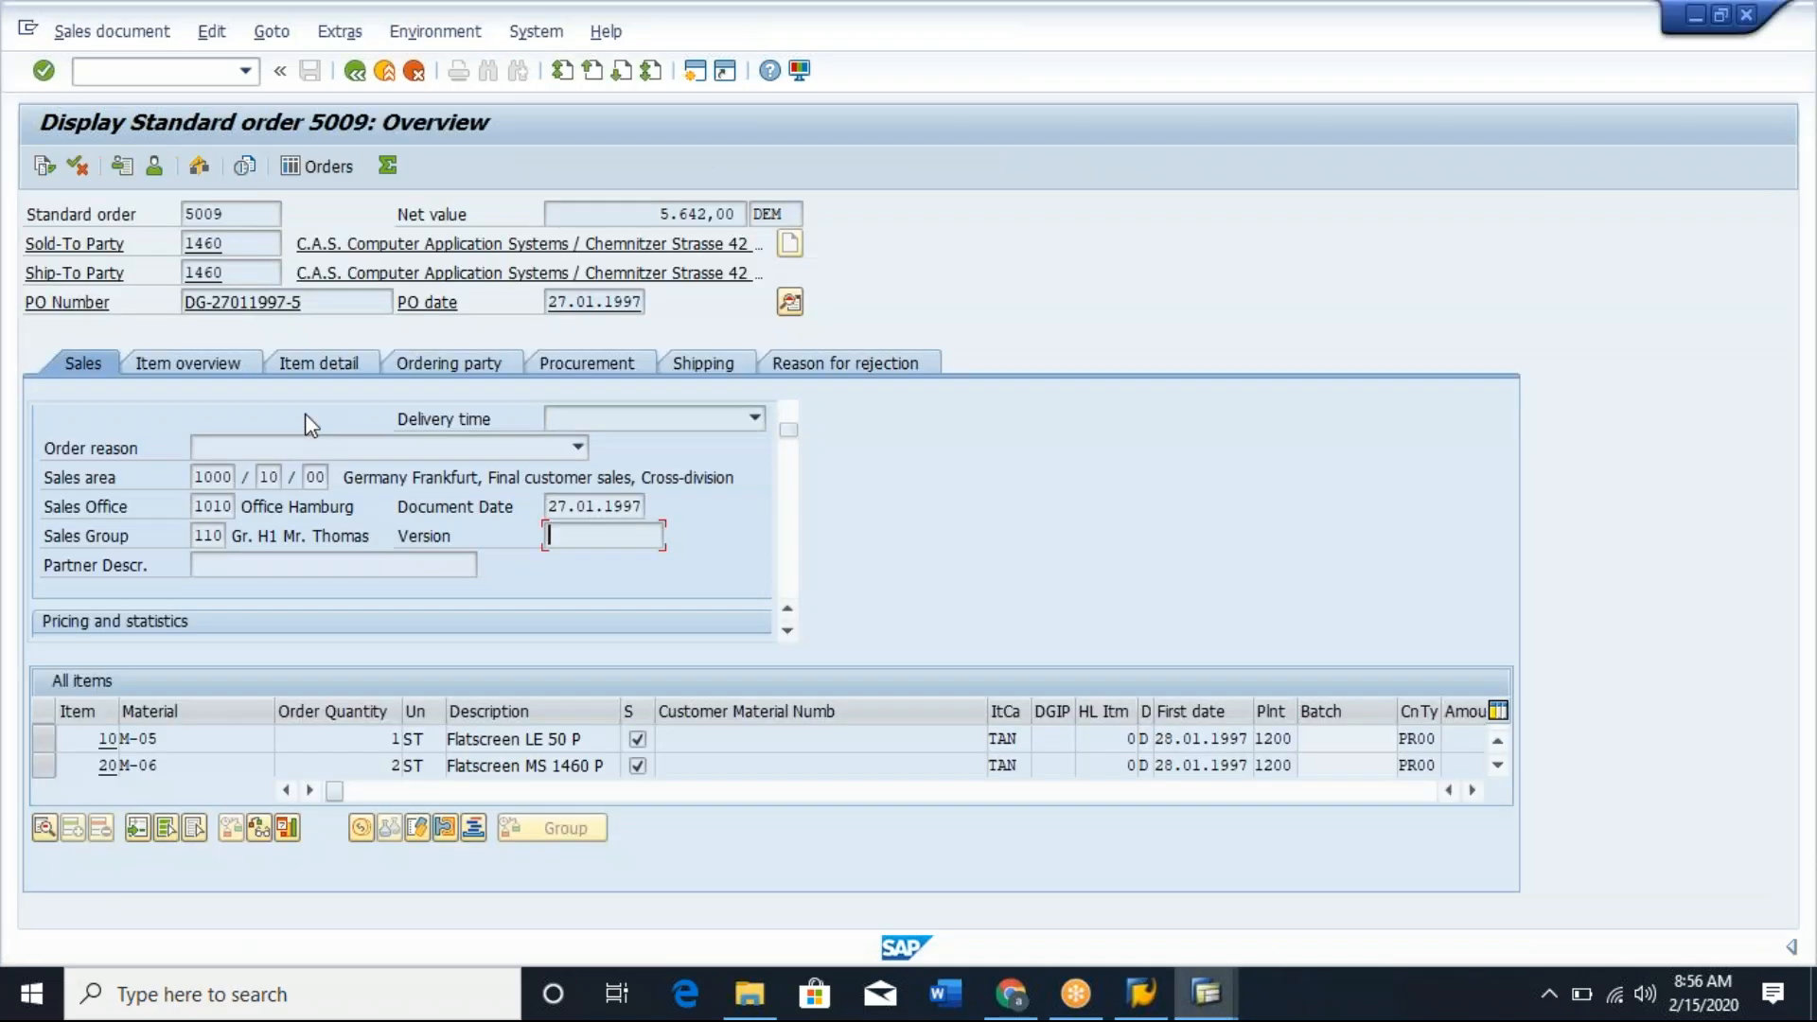
# Browse the order's header and item views, open the data of item 10, and check its pricing conditions and quantity.
pyautogui.click(271, 34)
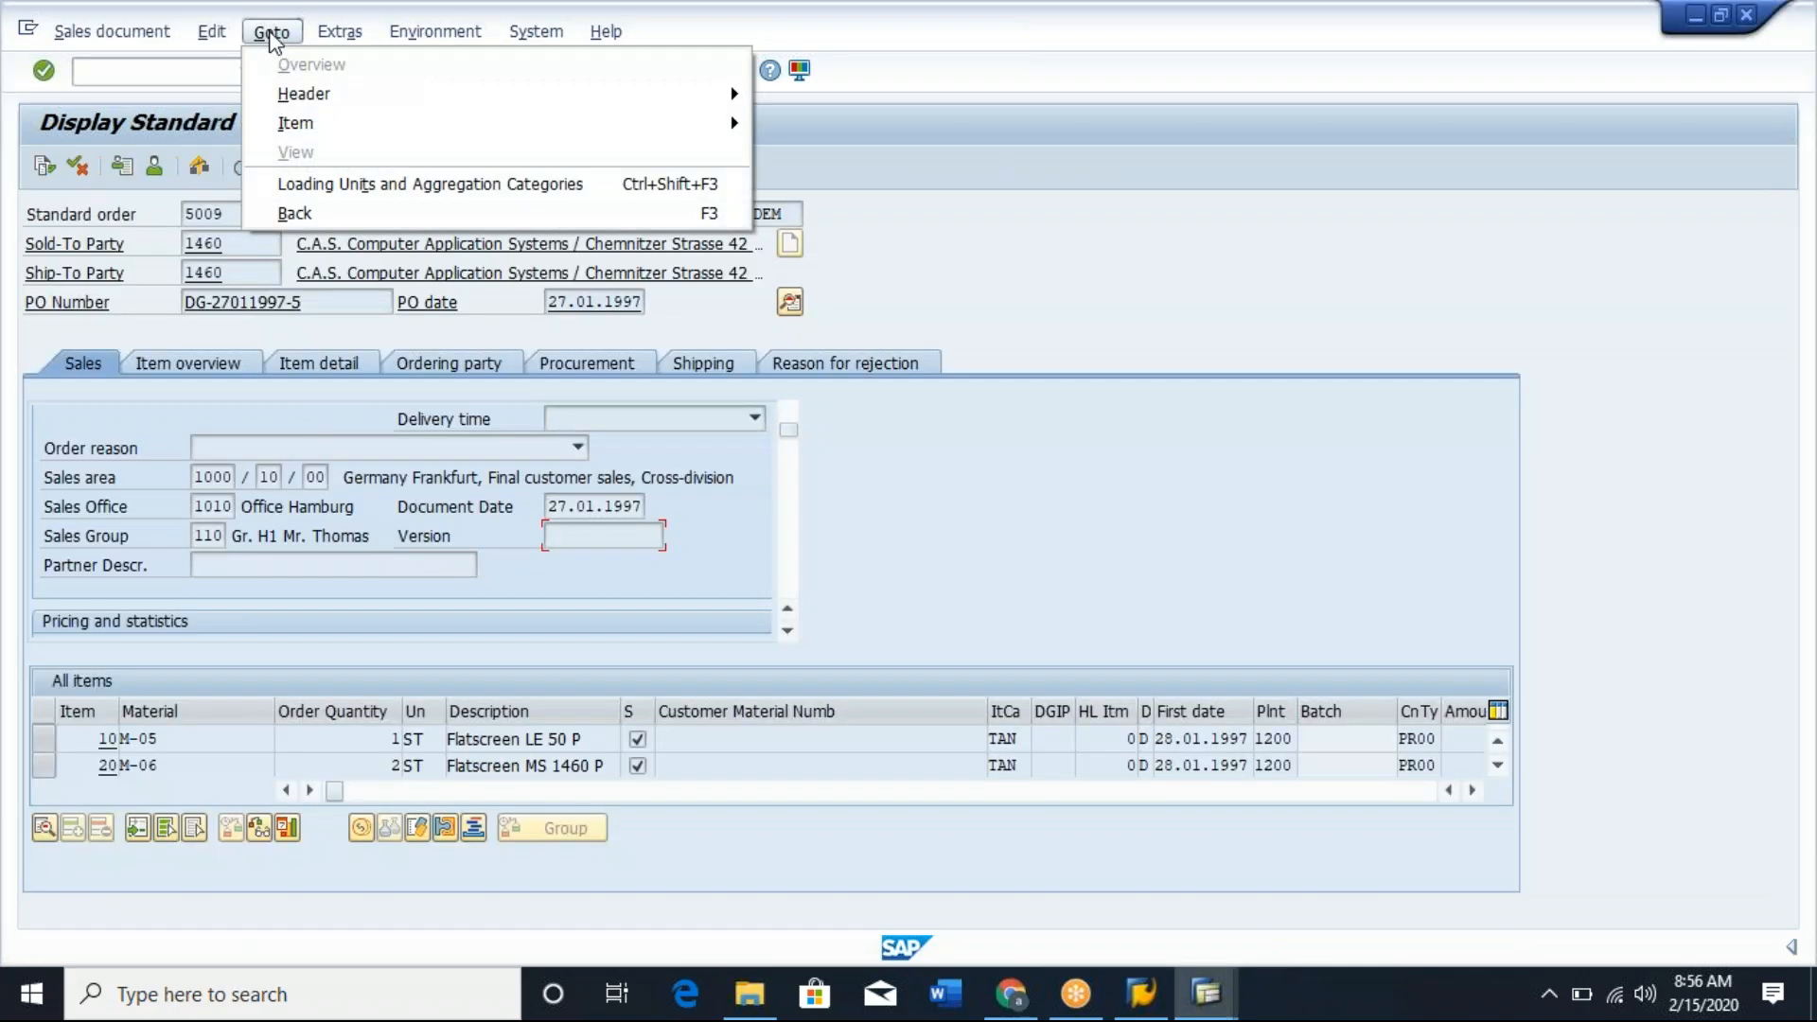
pyautogui.moveTo(340, 98)
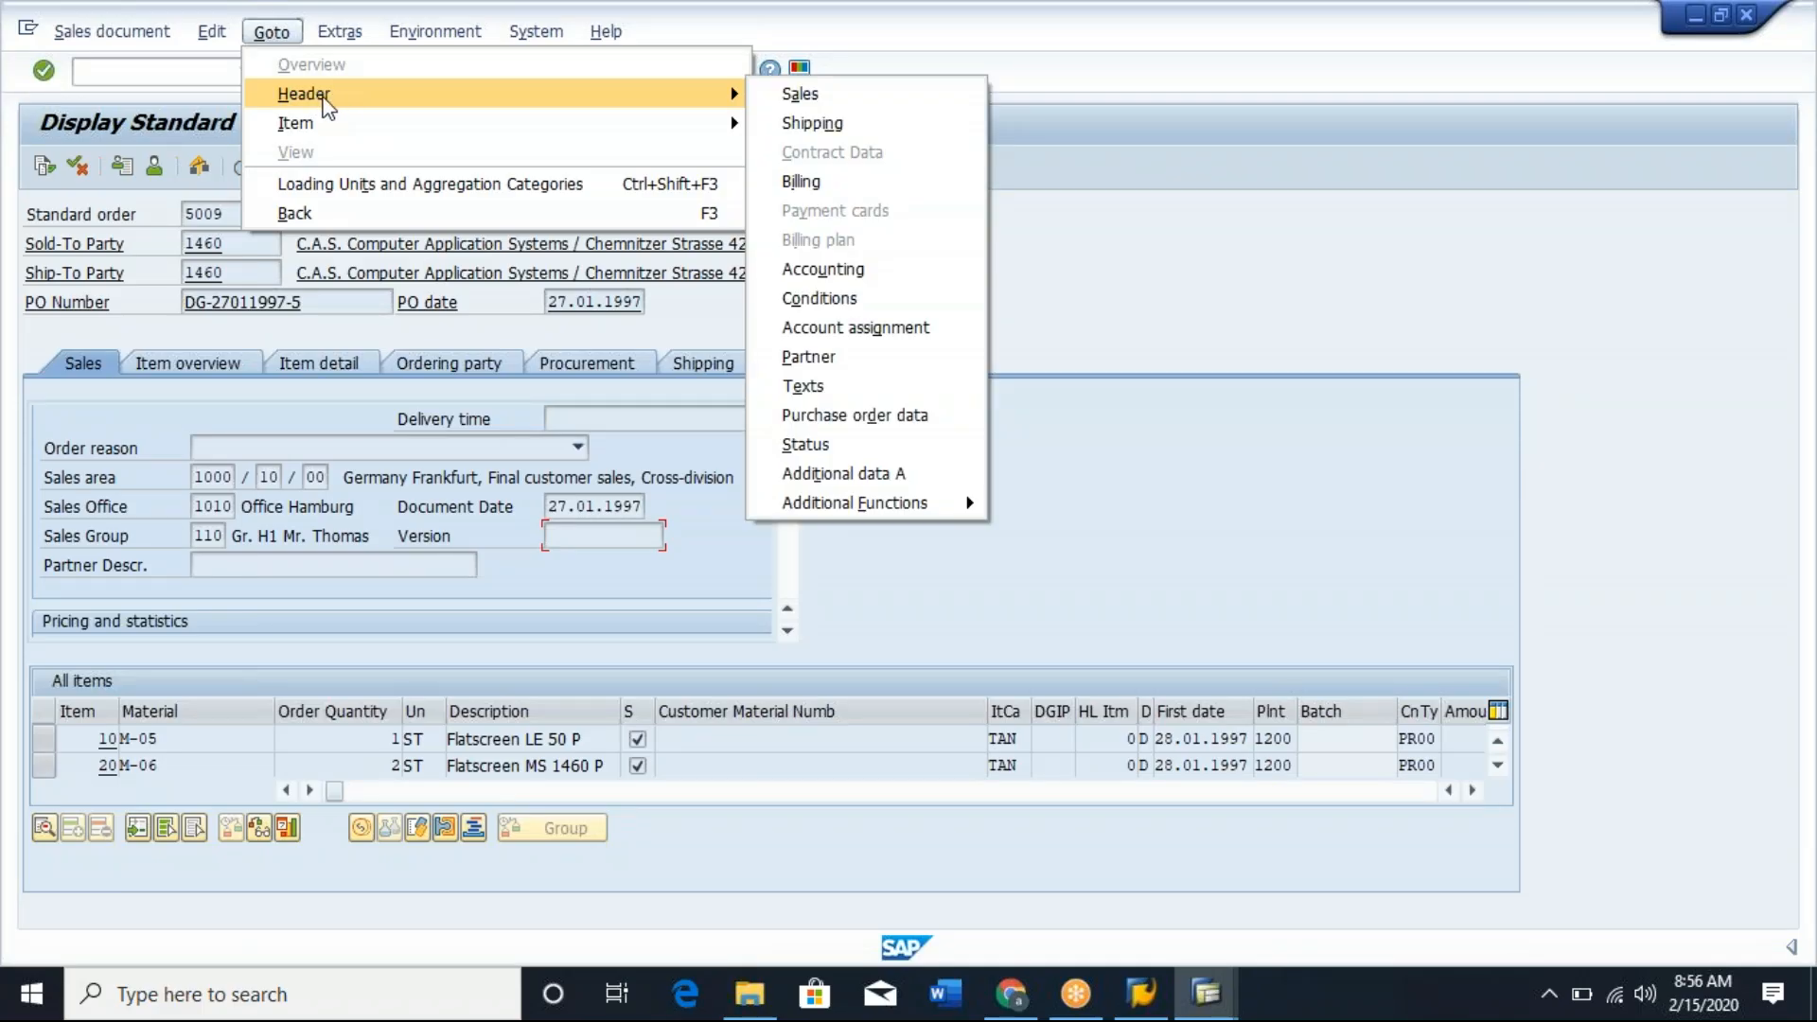
pyautogui.moveTo(316, 129)
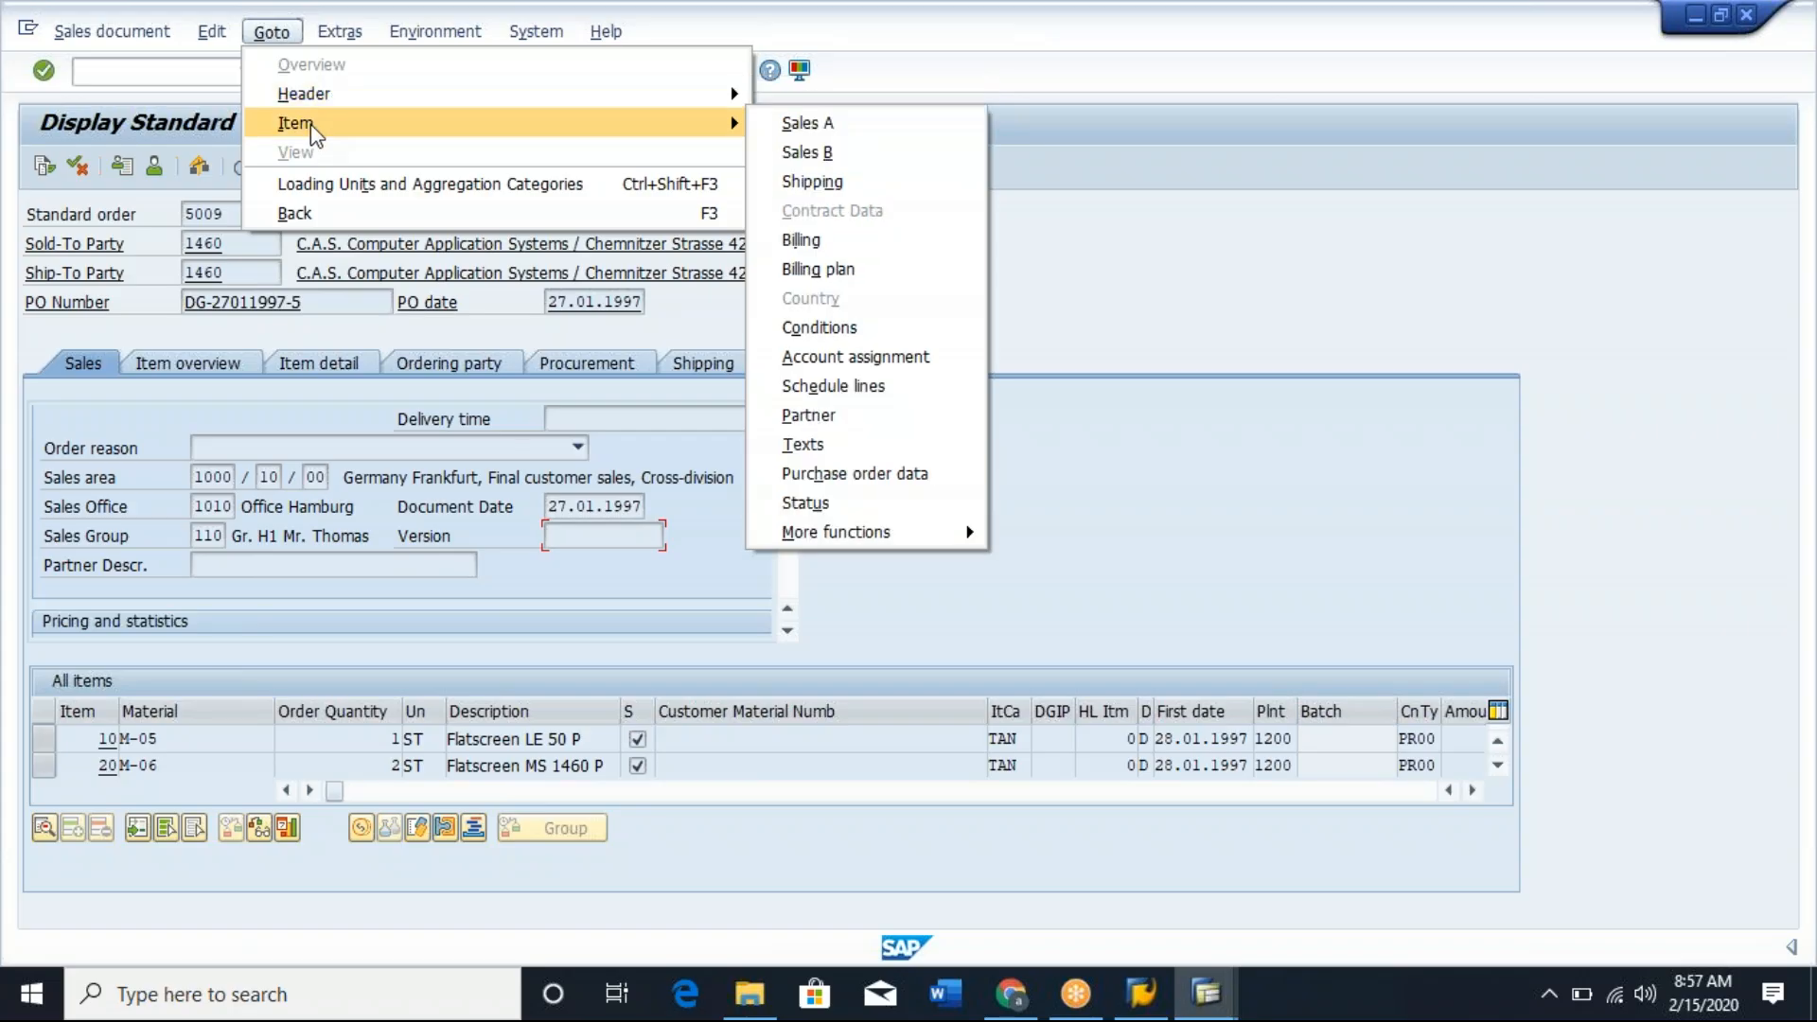
pyautogui.click(179, 748)
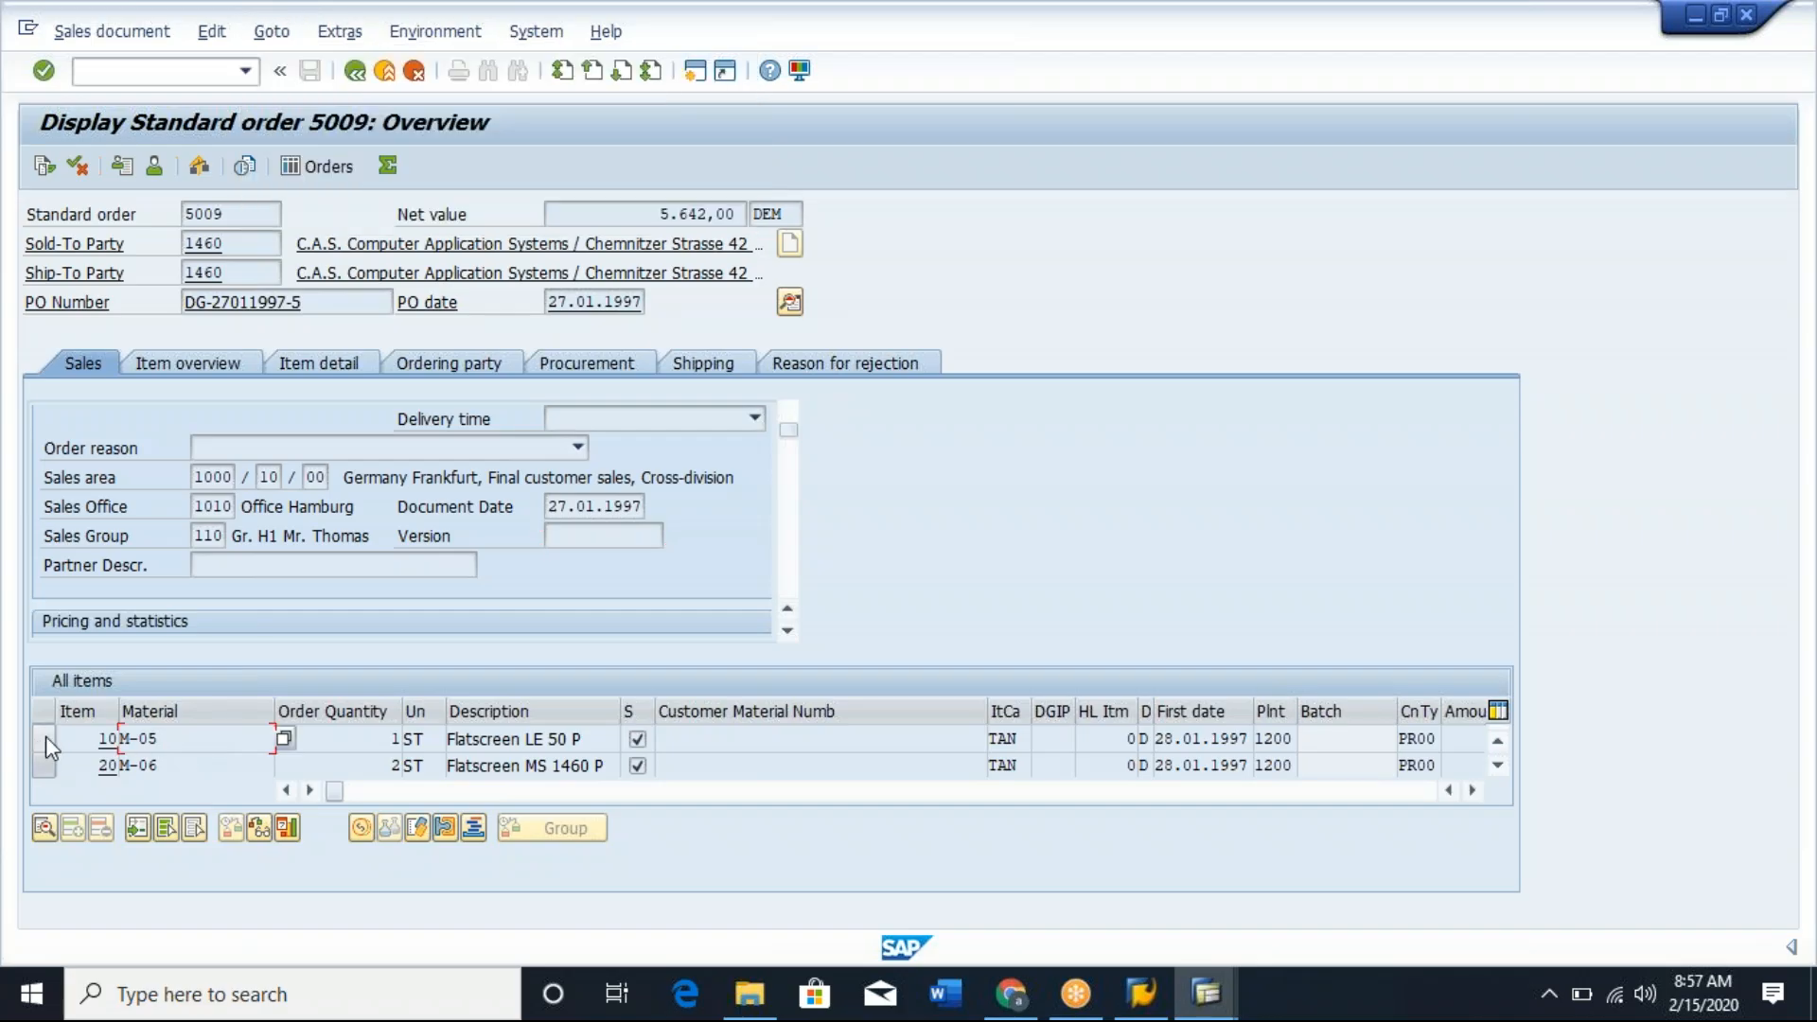
pyautogui.click(45, 738)
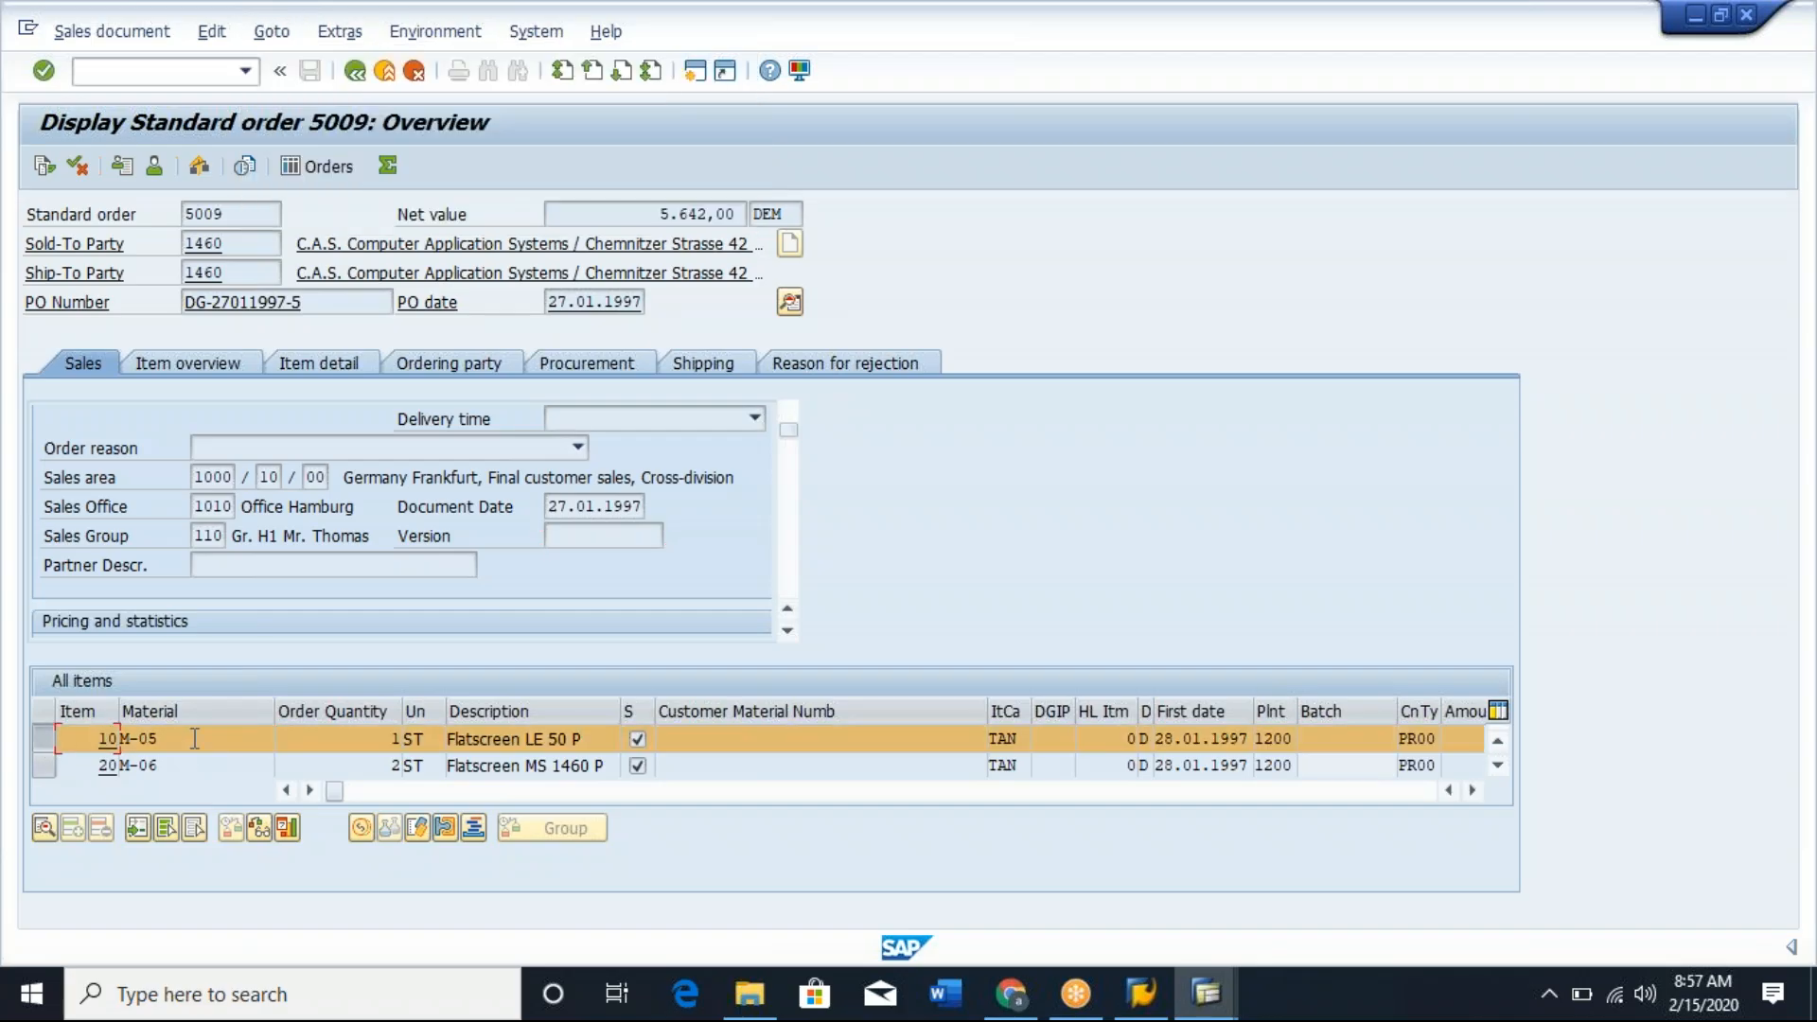
pyautogui.doubleClick(282, 738)
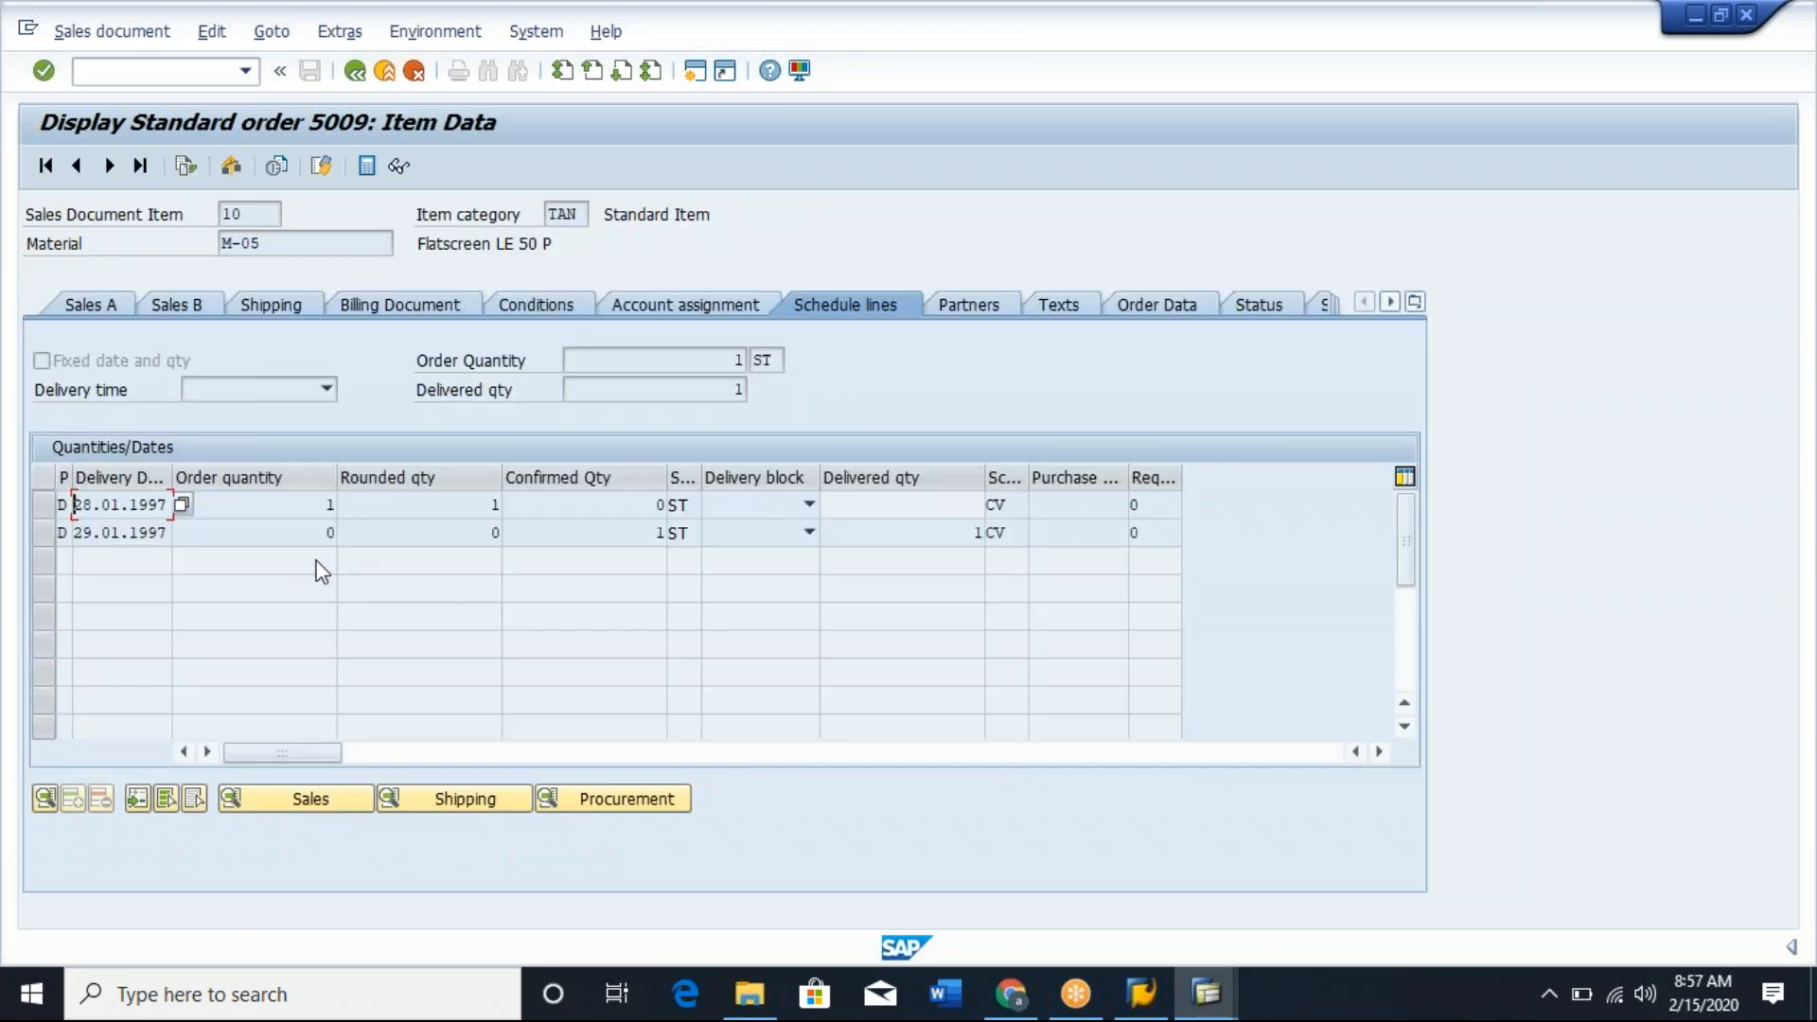
pyautogui.click(544, 307)
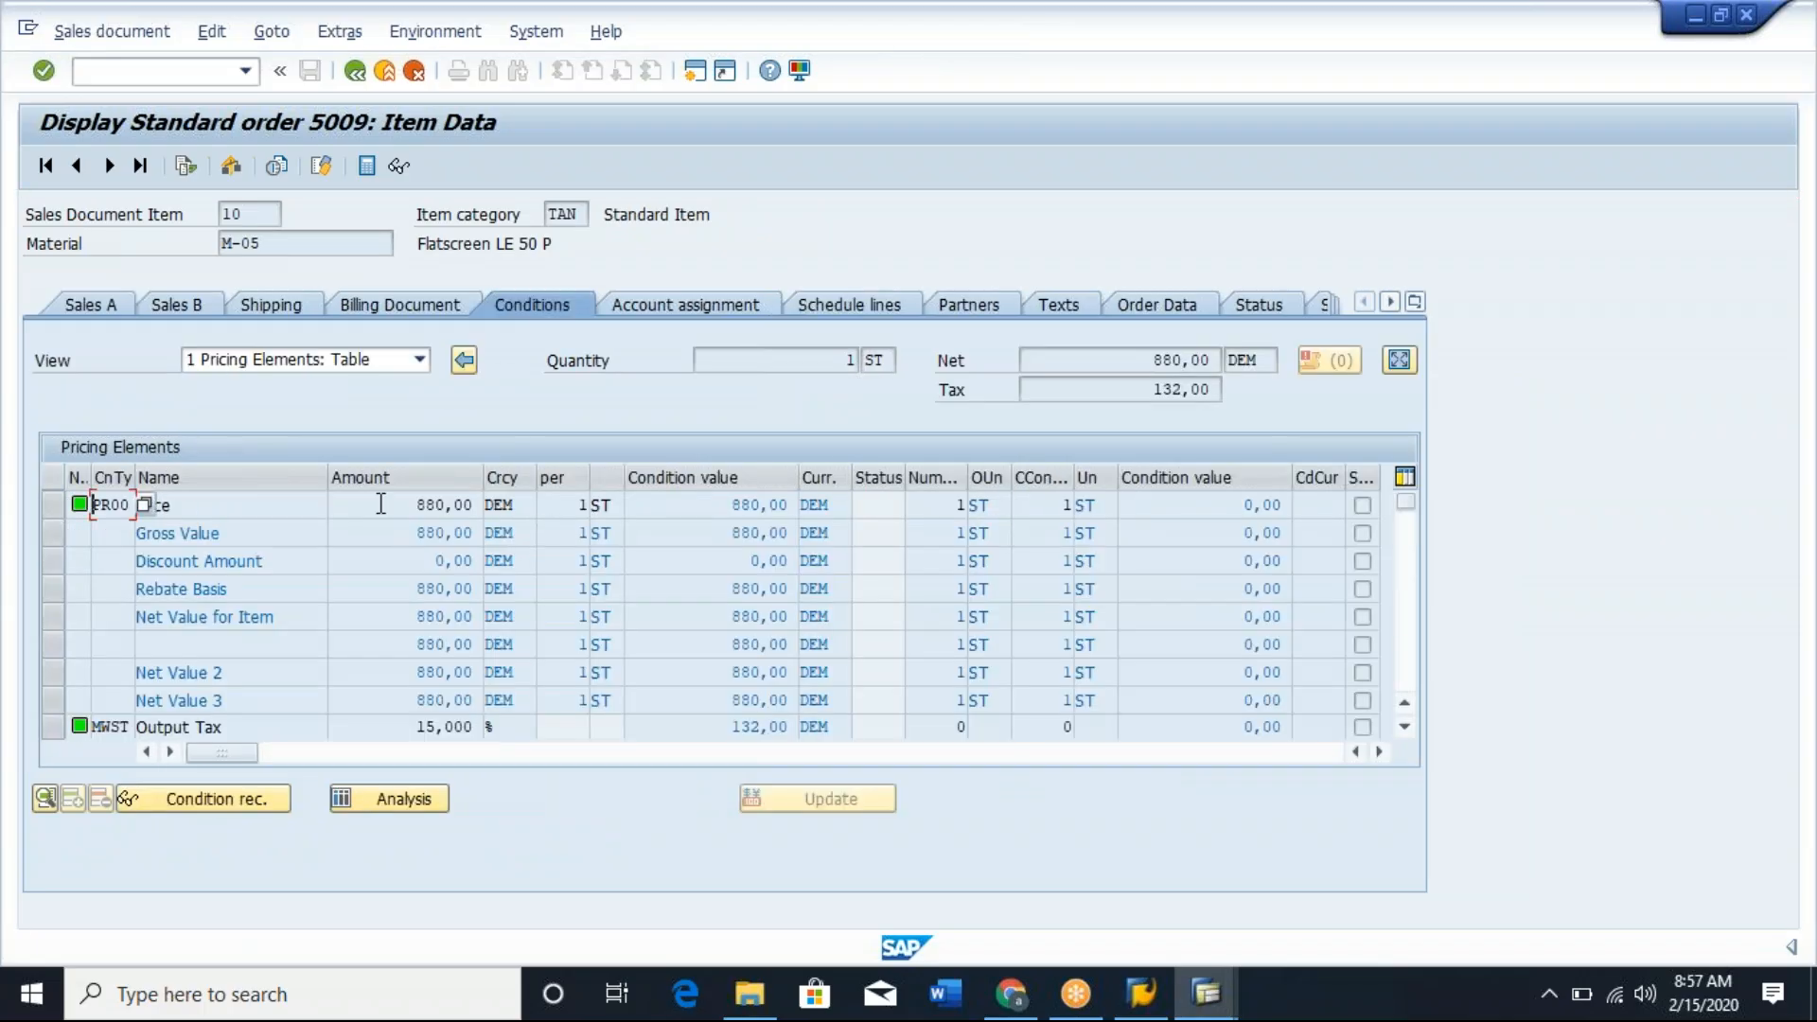
pyautogui.moveTo(419, 505); pyautogui.dragTo(482, 505)
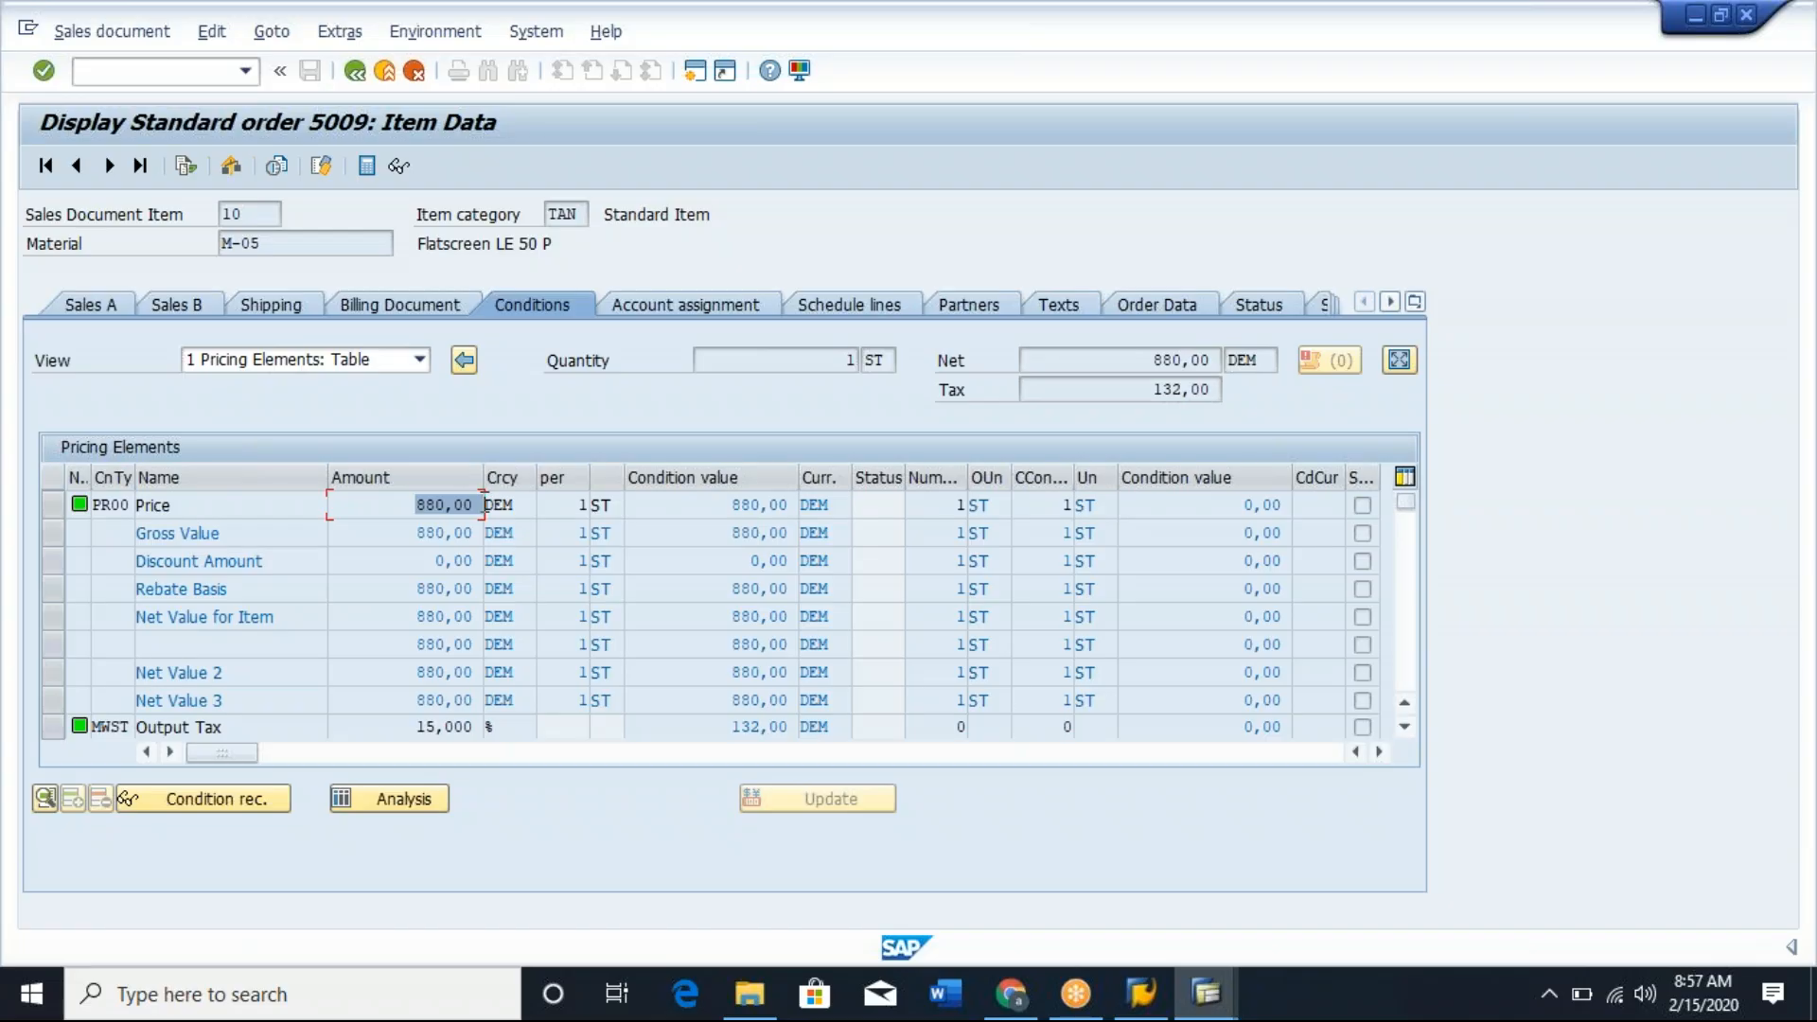
pyautogui.click(816, 364)
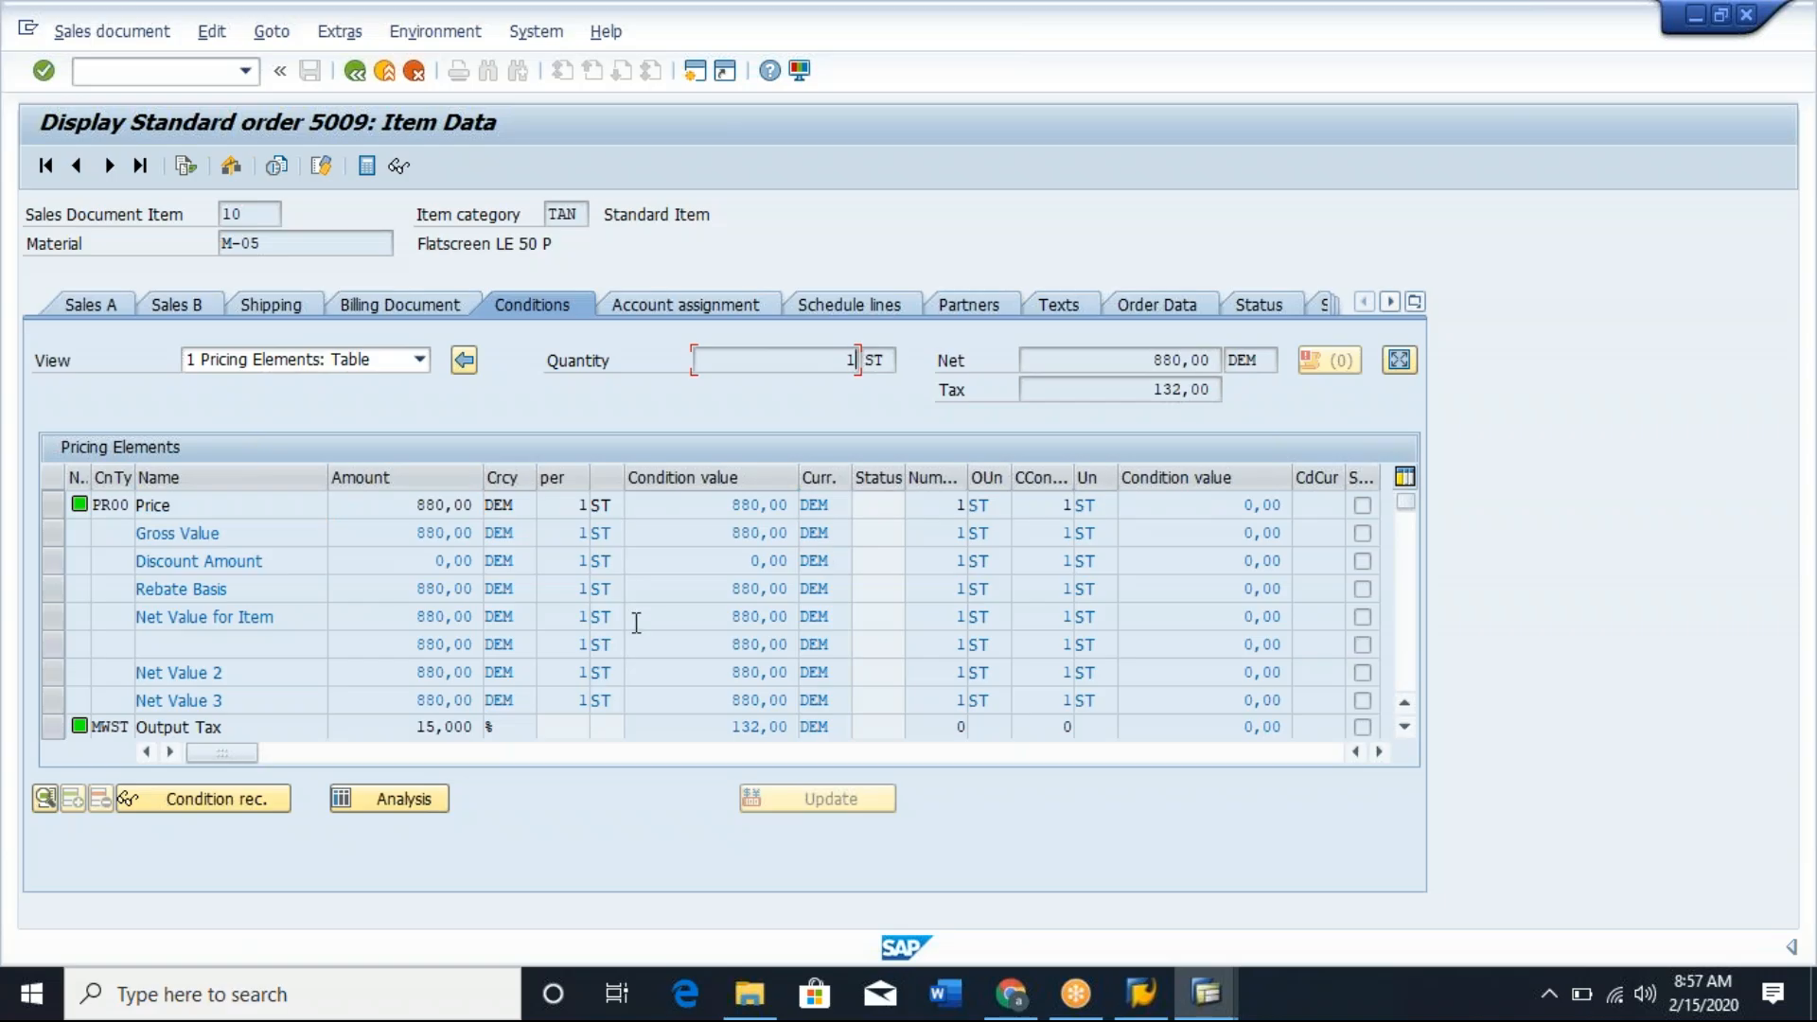
# Open item 10's general sales data, step to the next item and back, and check item 10's net value.
pyautogui.click(87, 309)
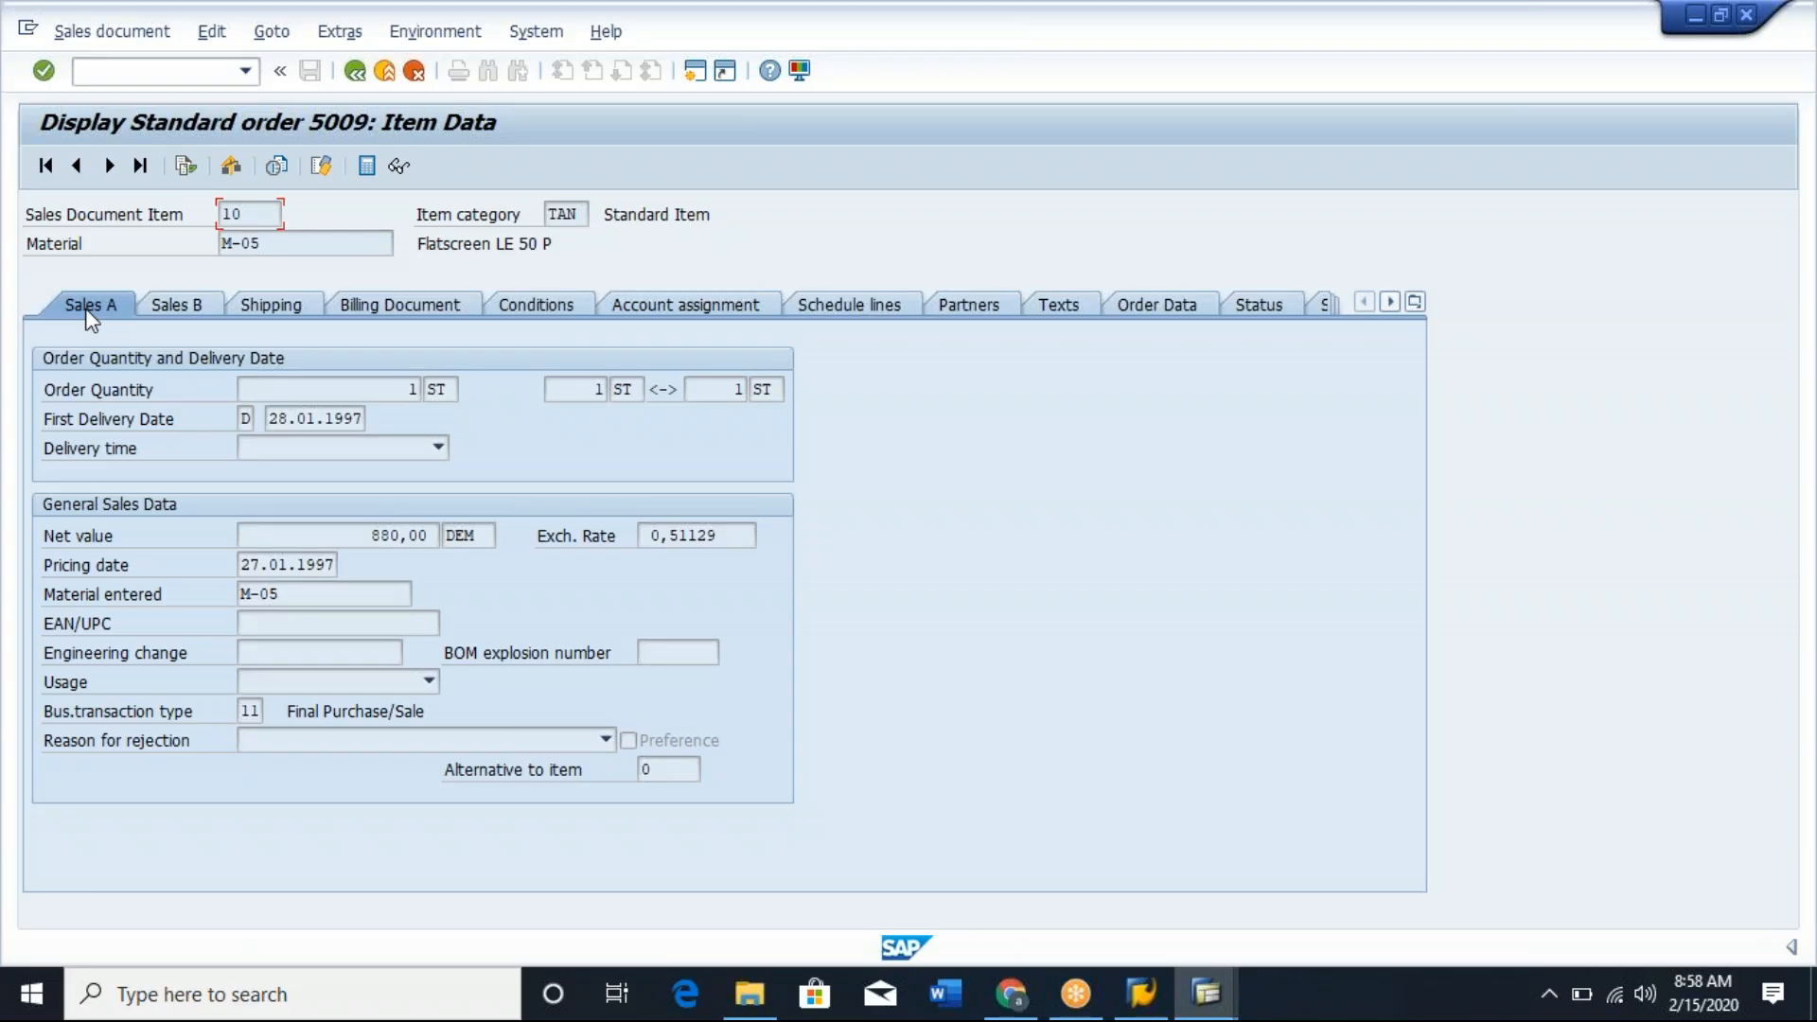
pyautogui.click(112, 167)
pyautogui.click(76, 166)
pyautogui.moveTo(367, 537); pyautogui.dragTo(436, 536)
pyautogui.click(435, 536)
pyautogui.click(258, 213)
pyautogui.click(354, 535)
pyautogui.moveTo(354, 535); pyautogui.dragTo(438, 535)
pyautogui.click(441, 534)
# Compare the next item's net value and order quantity with item 10's quantity, and return to the order overview.
pyautogui.click(110, 167)
pyautogui.moveTo(346, 535); pyautogui.dragTo(443, 536)
pyautogui.click(458, 534)
pyautogui.click(349, 538)
pyautogui.click(411, 390)
pyautogui.click(79, 167)
pyautogui.moveTo(407, 390); pyautogui.dragTo(450, 390)
pyautogui.click(449, 390)
pyautogui.click(356, 73)
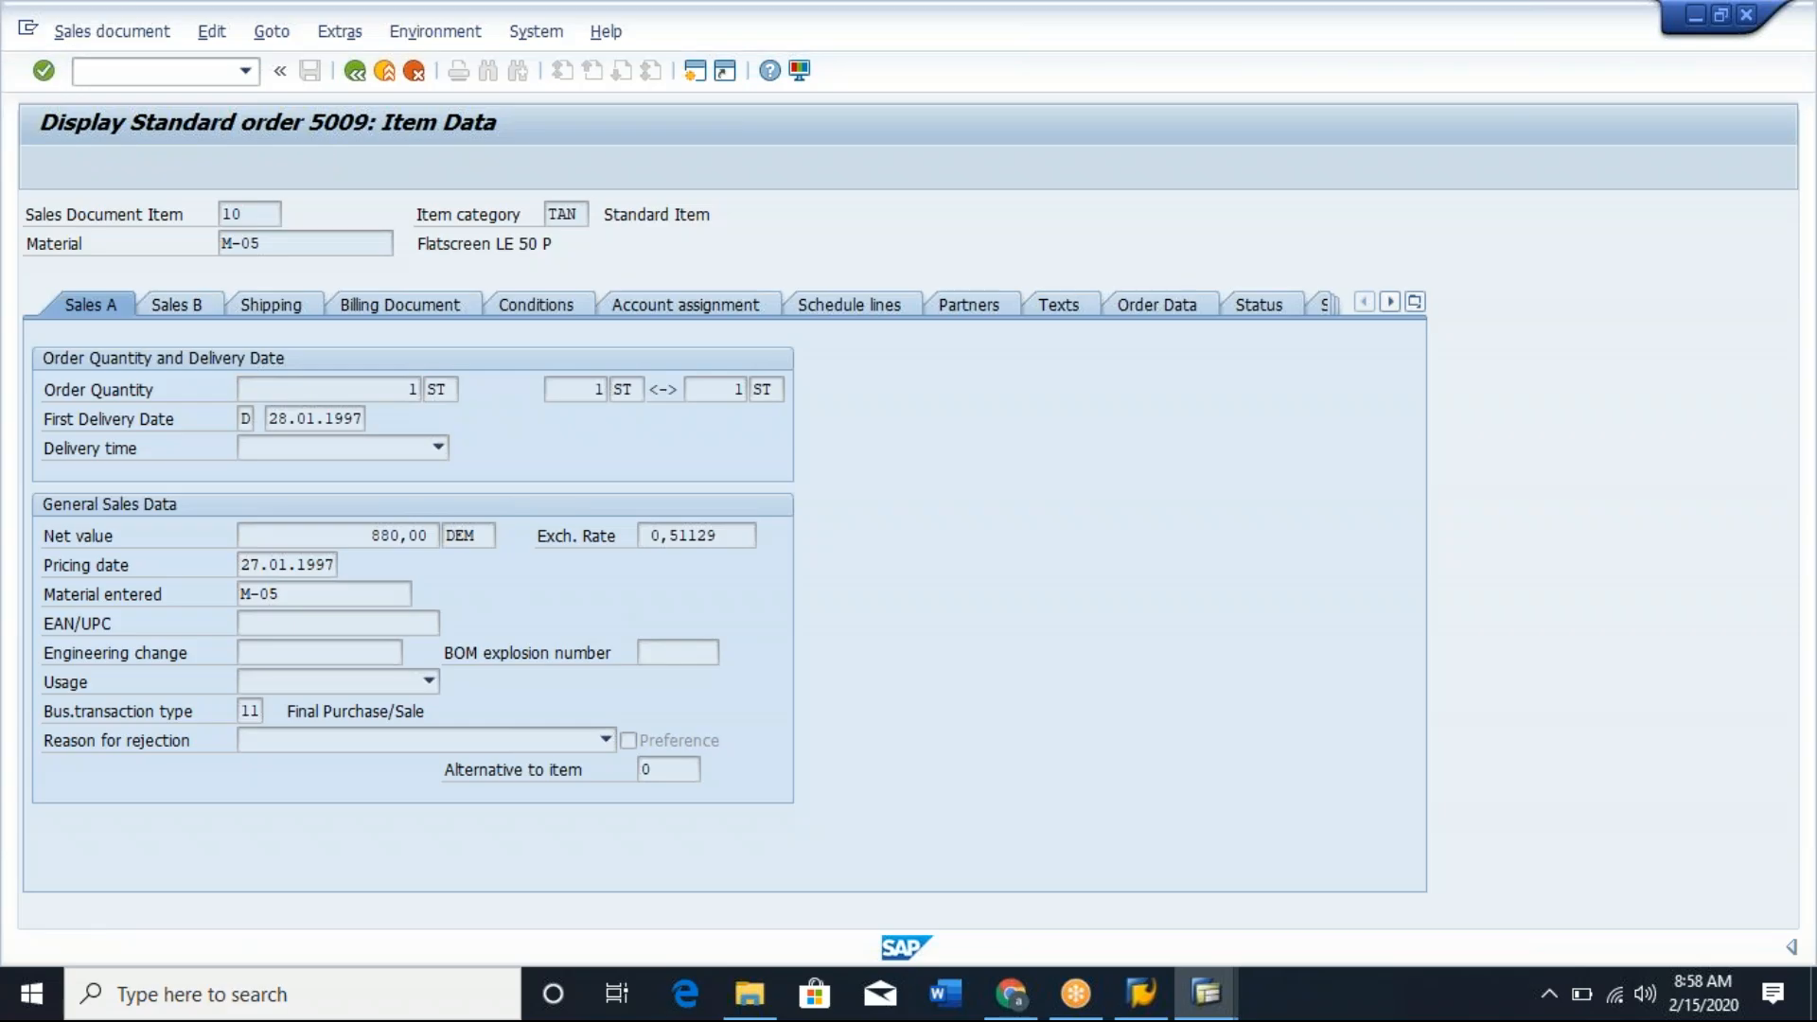
# Open the order's header sales data and review the order type, sales area and creation date.
pyautogui.click(270, 34)
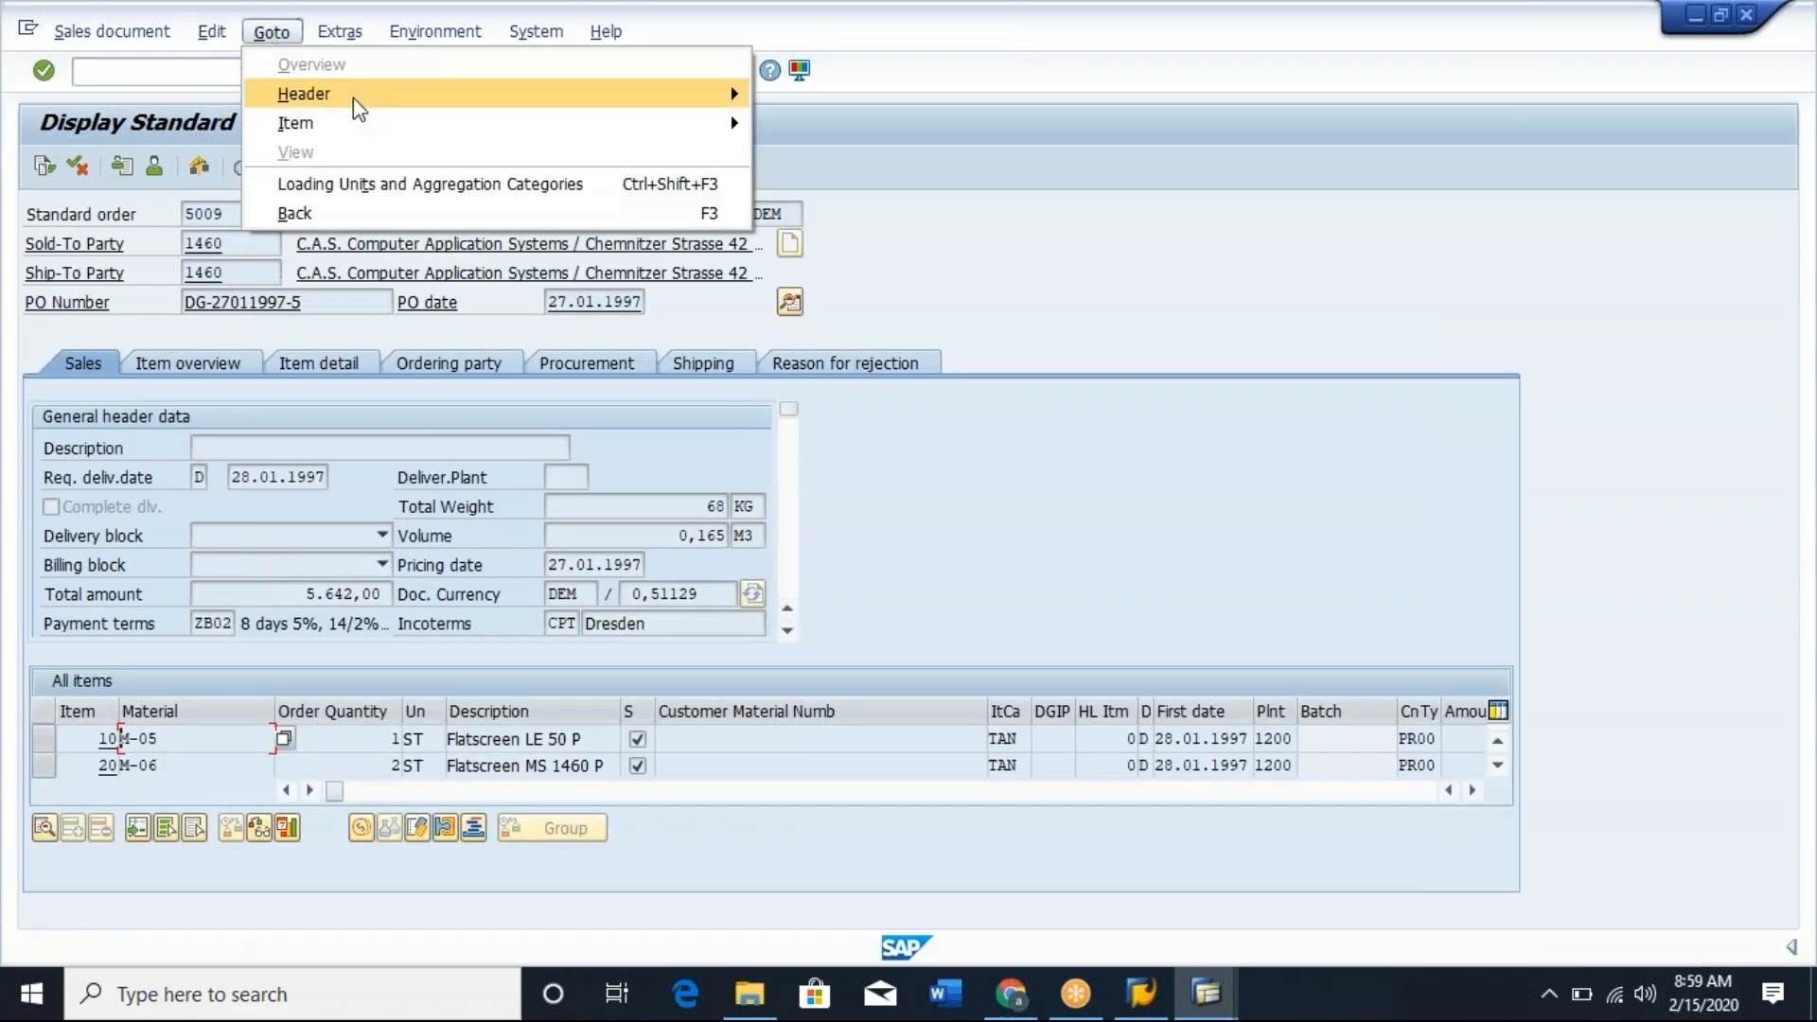
pyautogui.moveTo(467, 95)
pyautogui.click(838, 103)
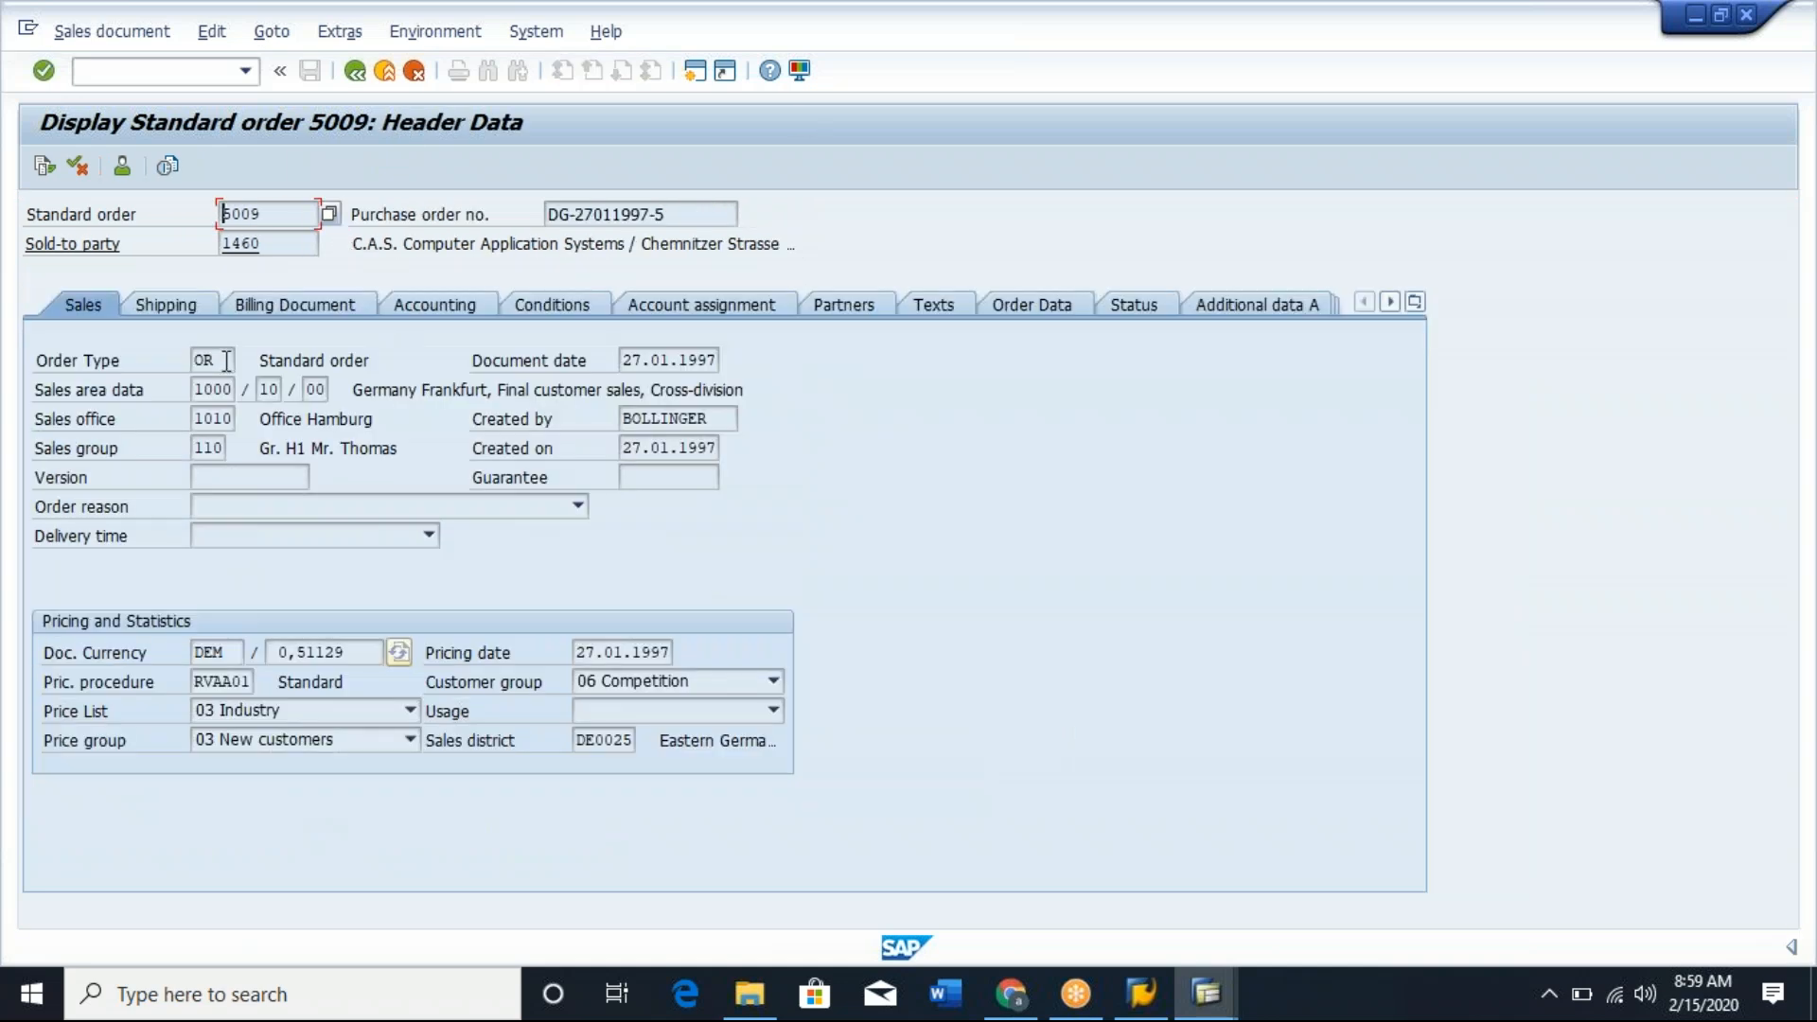
pyautogui.click(227, 360)
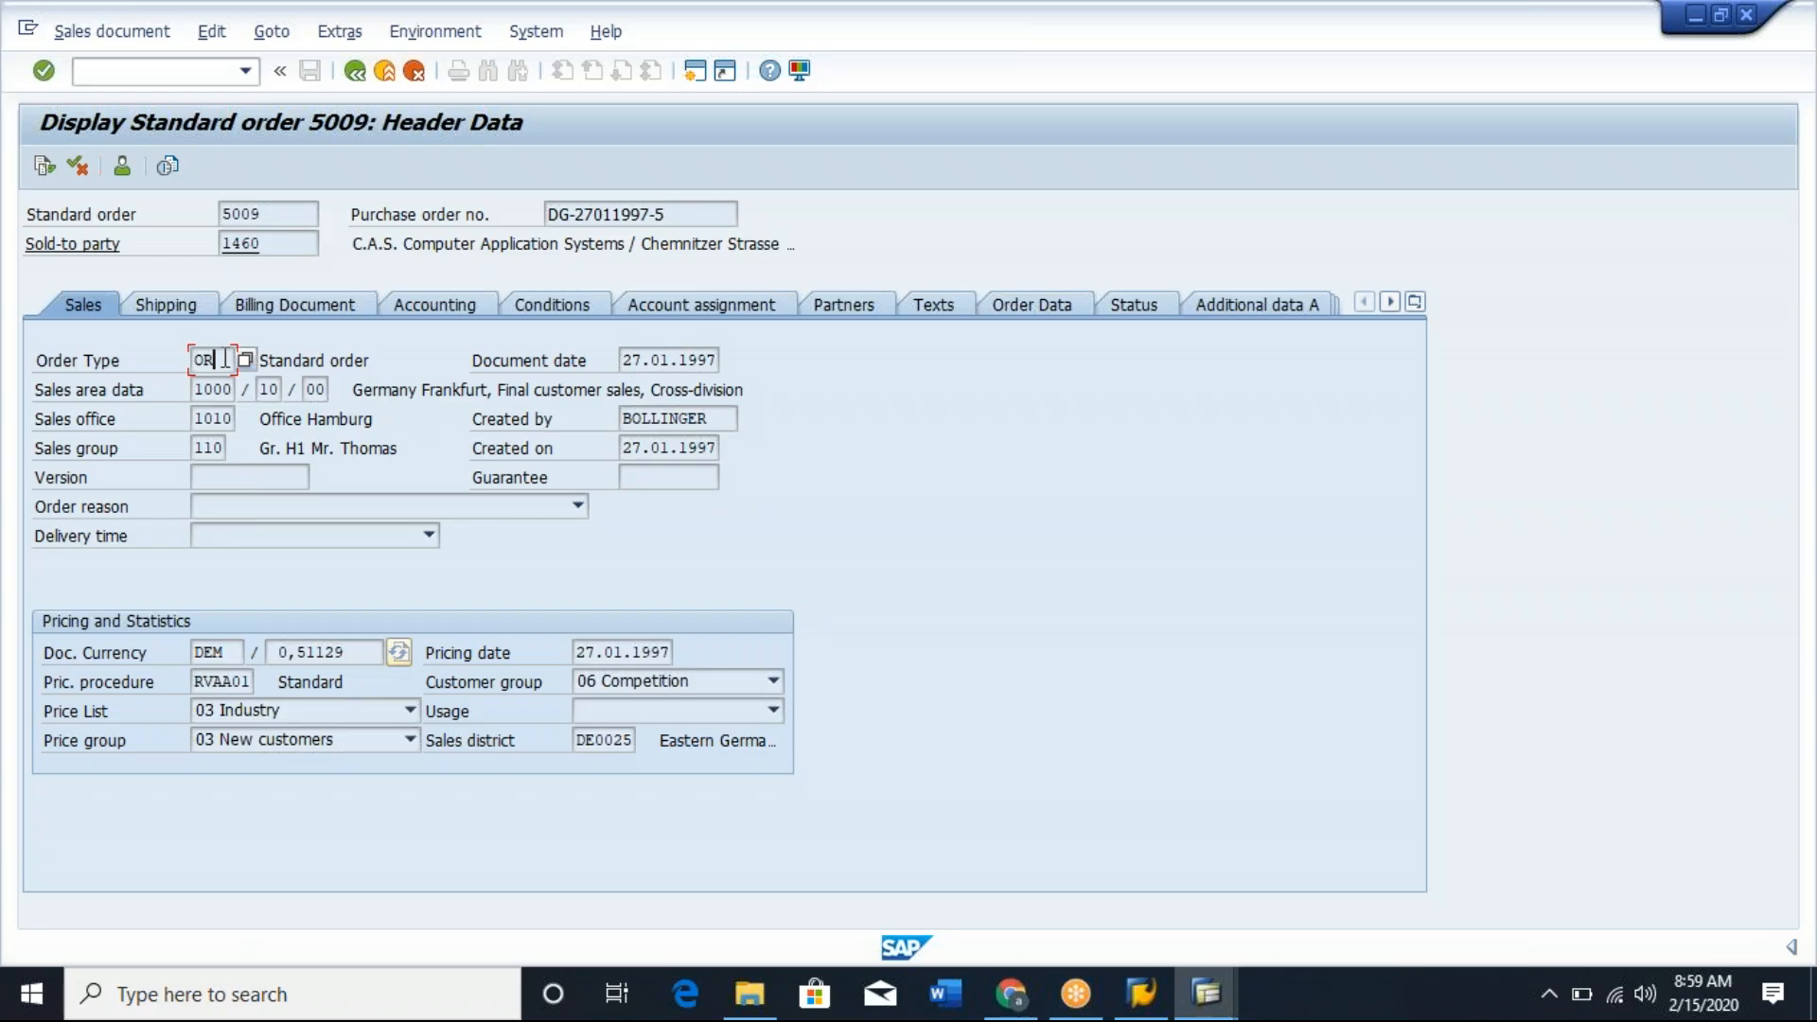
pyautogui.moveTo(196, 389); pyautogui.dragTo(345, 390)
pyautogui.click(270, 388)
pyautogui.moveTo(626, 448); pyautogui.dragTo(717, 448)
pyautogui.click(718, 448)
# Review the unloading point in the header's shipping data and return to the order overview.
pyautogui.click(162, 307)
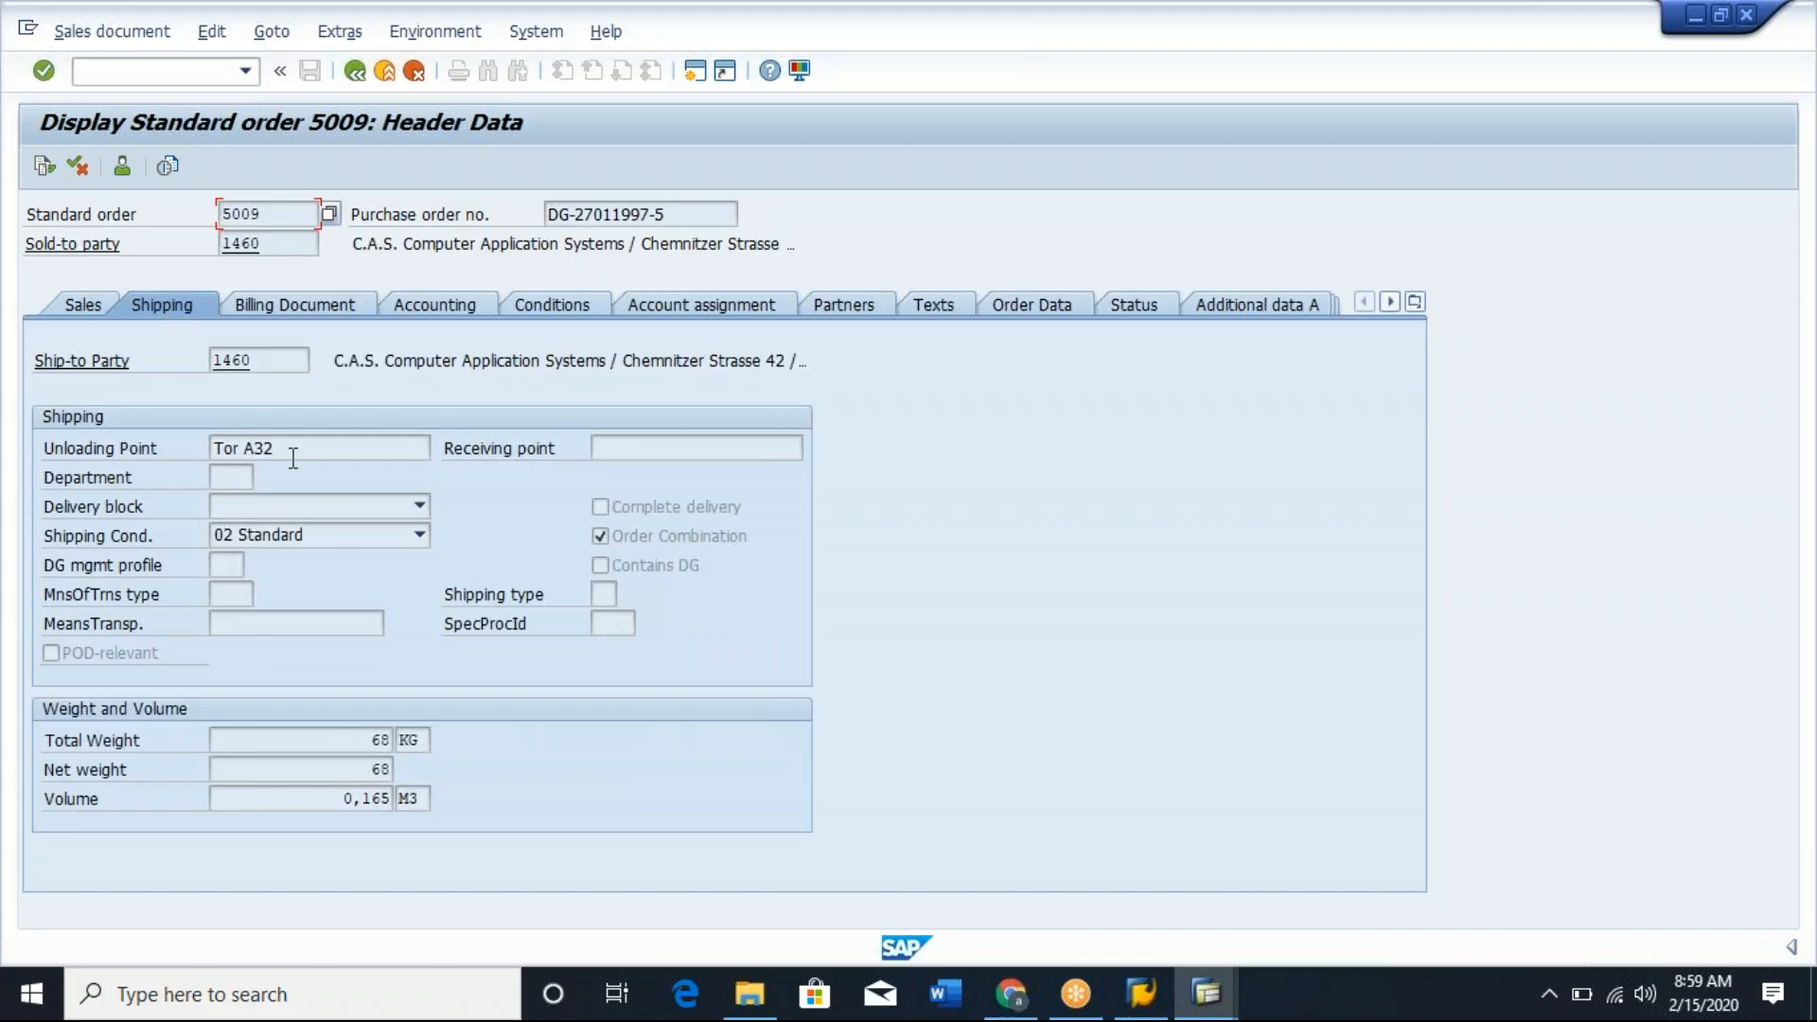
pyautogui.moveTo(293, 458); pyautogui.dragTo(183, 449)
pyautogui.moveTo(313, 454); pyautogui.dragTo(196, 452)
pyautogui.click(244, 450)
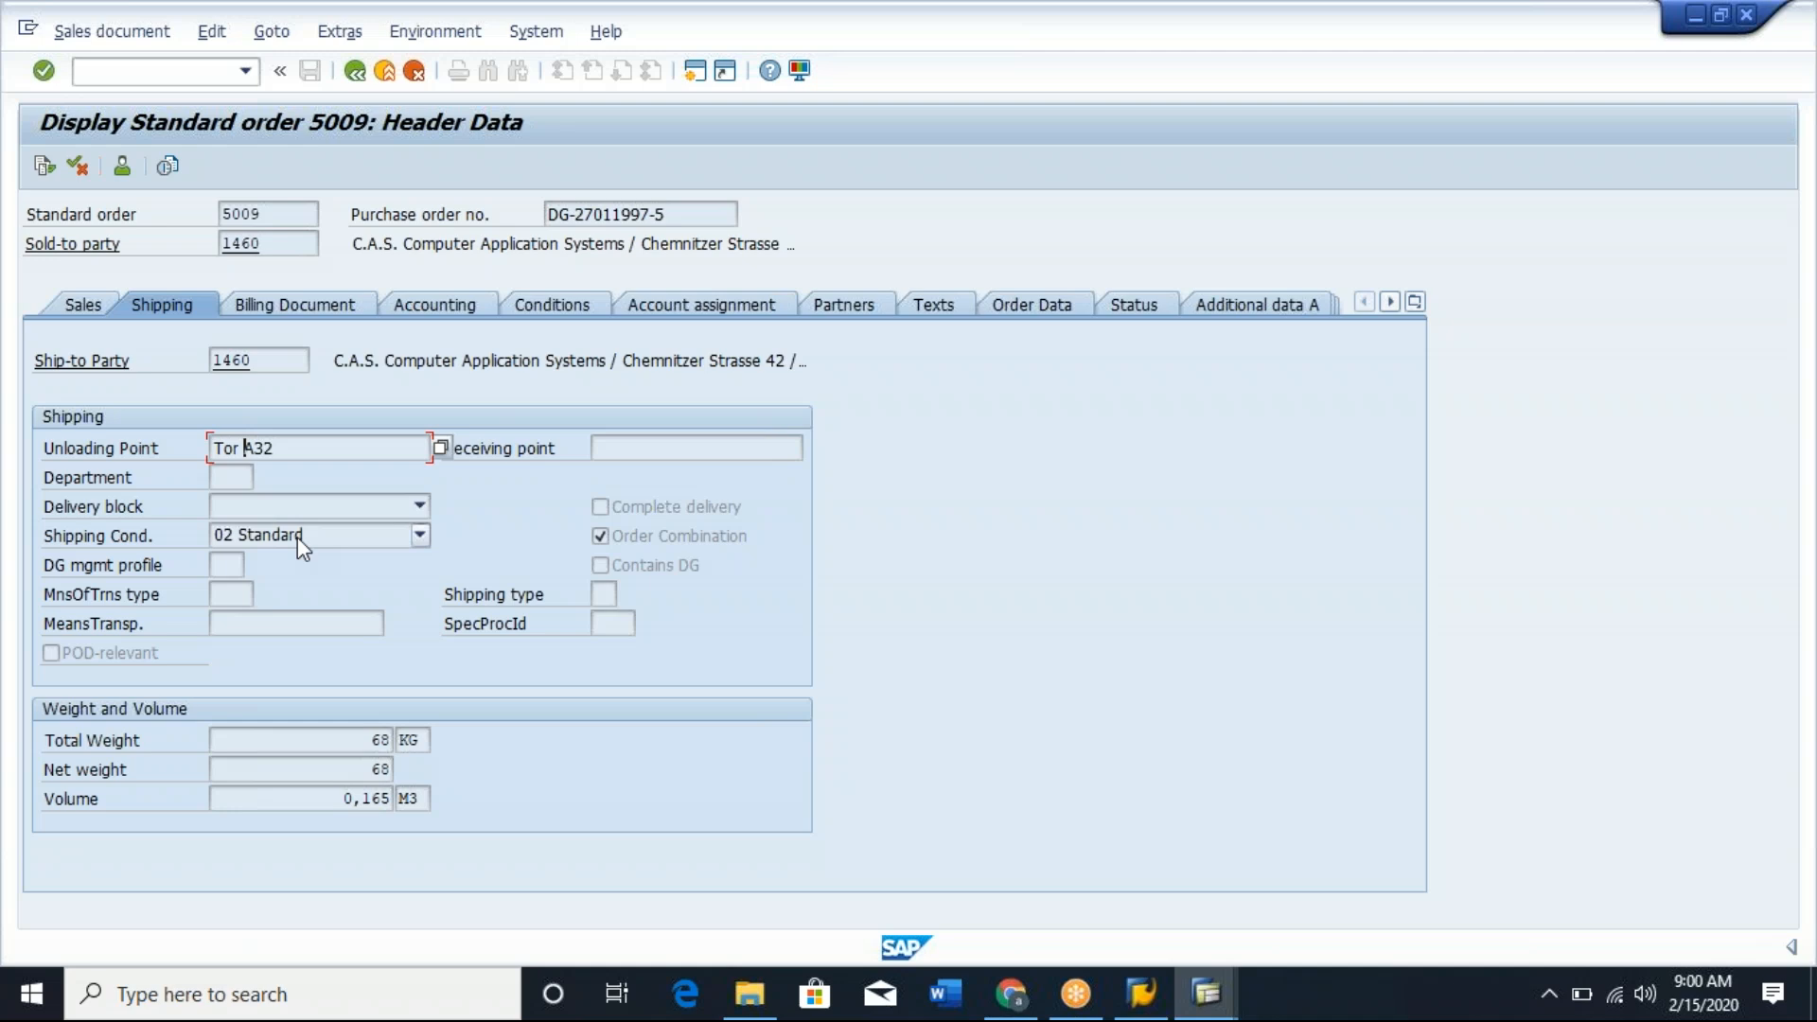
pyautogui.click(358, 79)
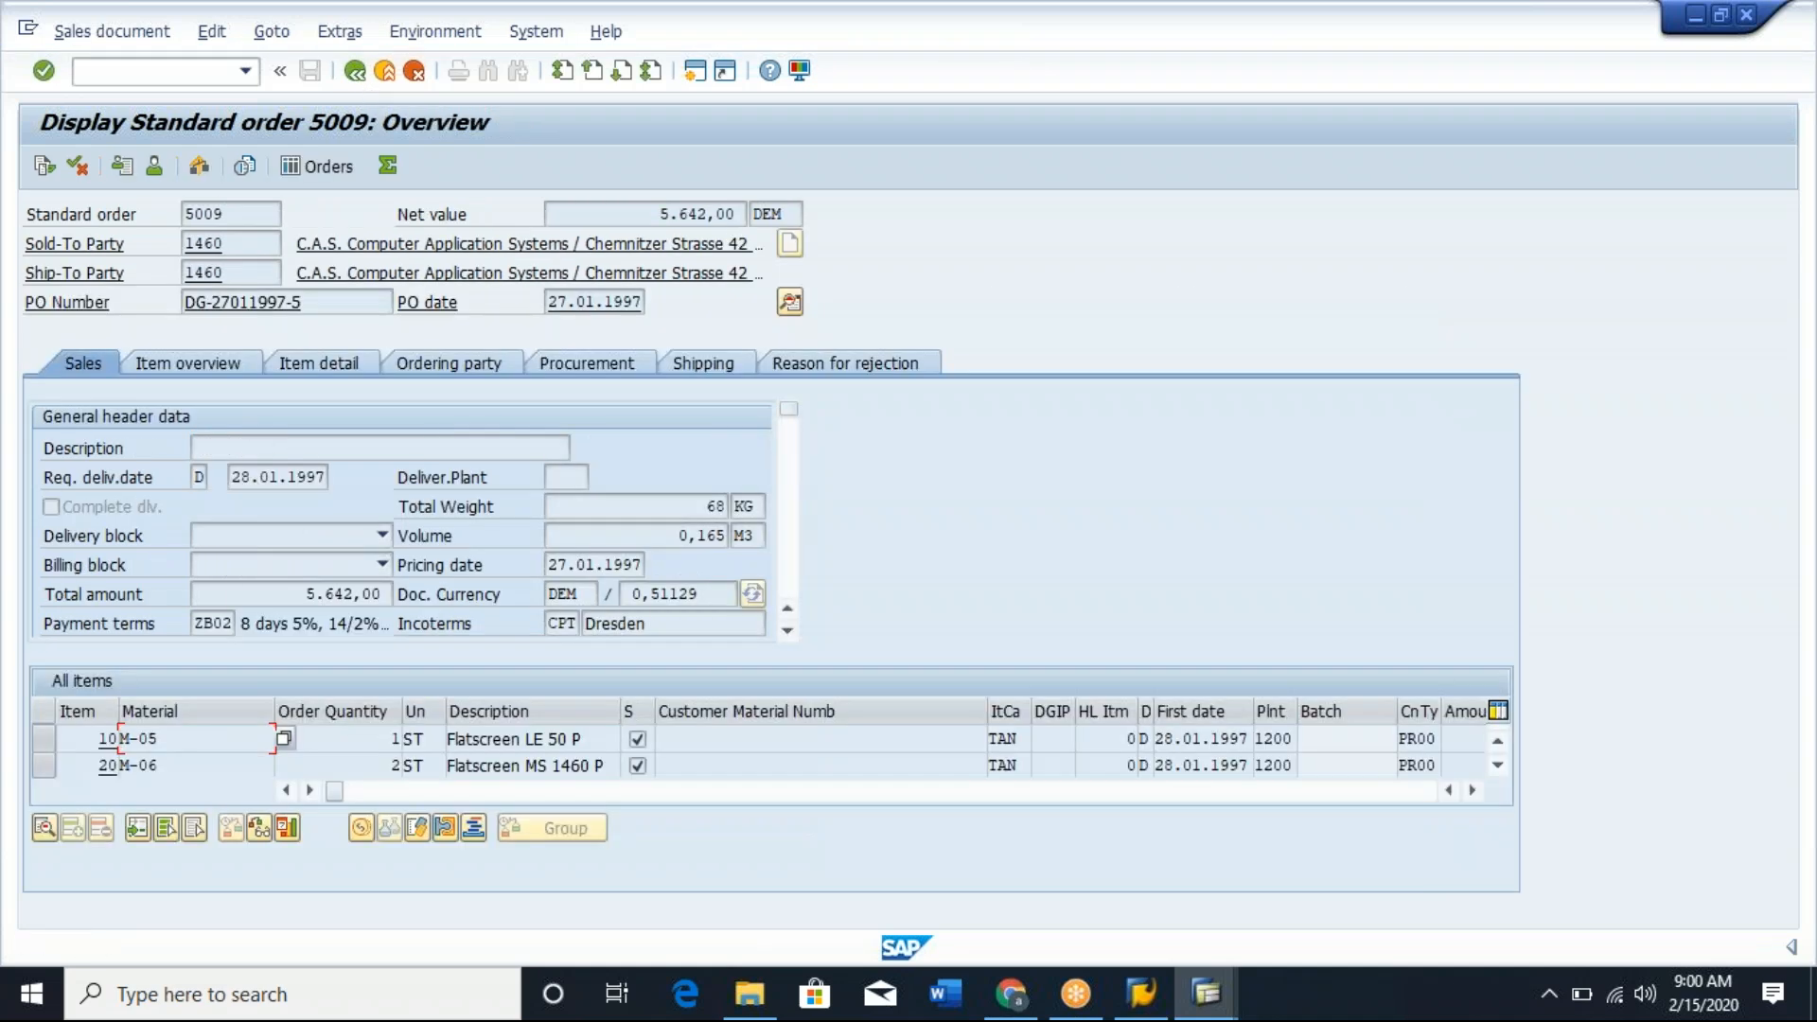
# Open the schedule lines of order item 10, material M-05, and select the first schedule line.
pyautogui.click(269, 33)
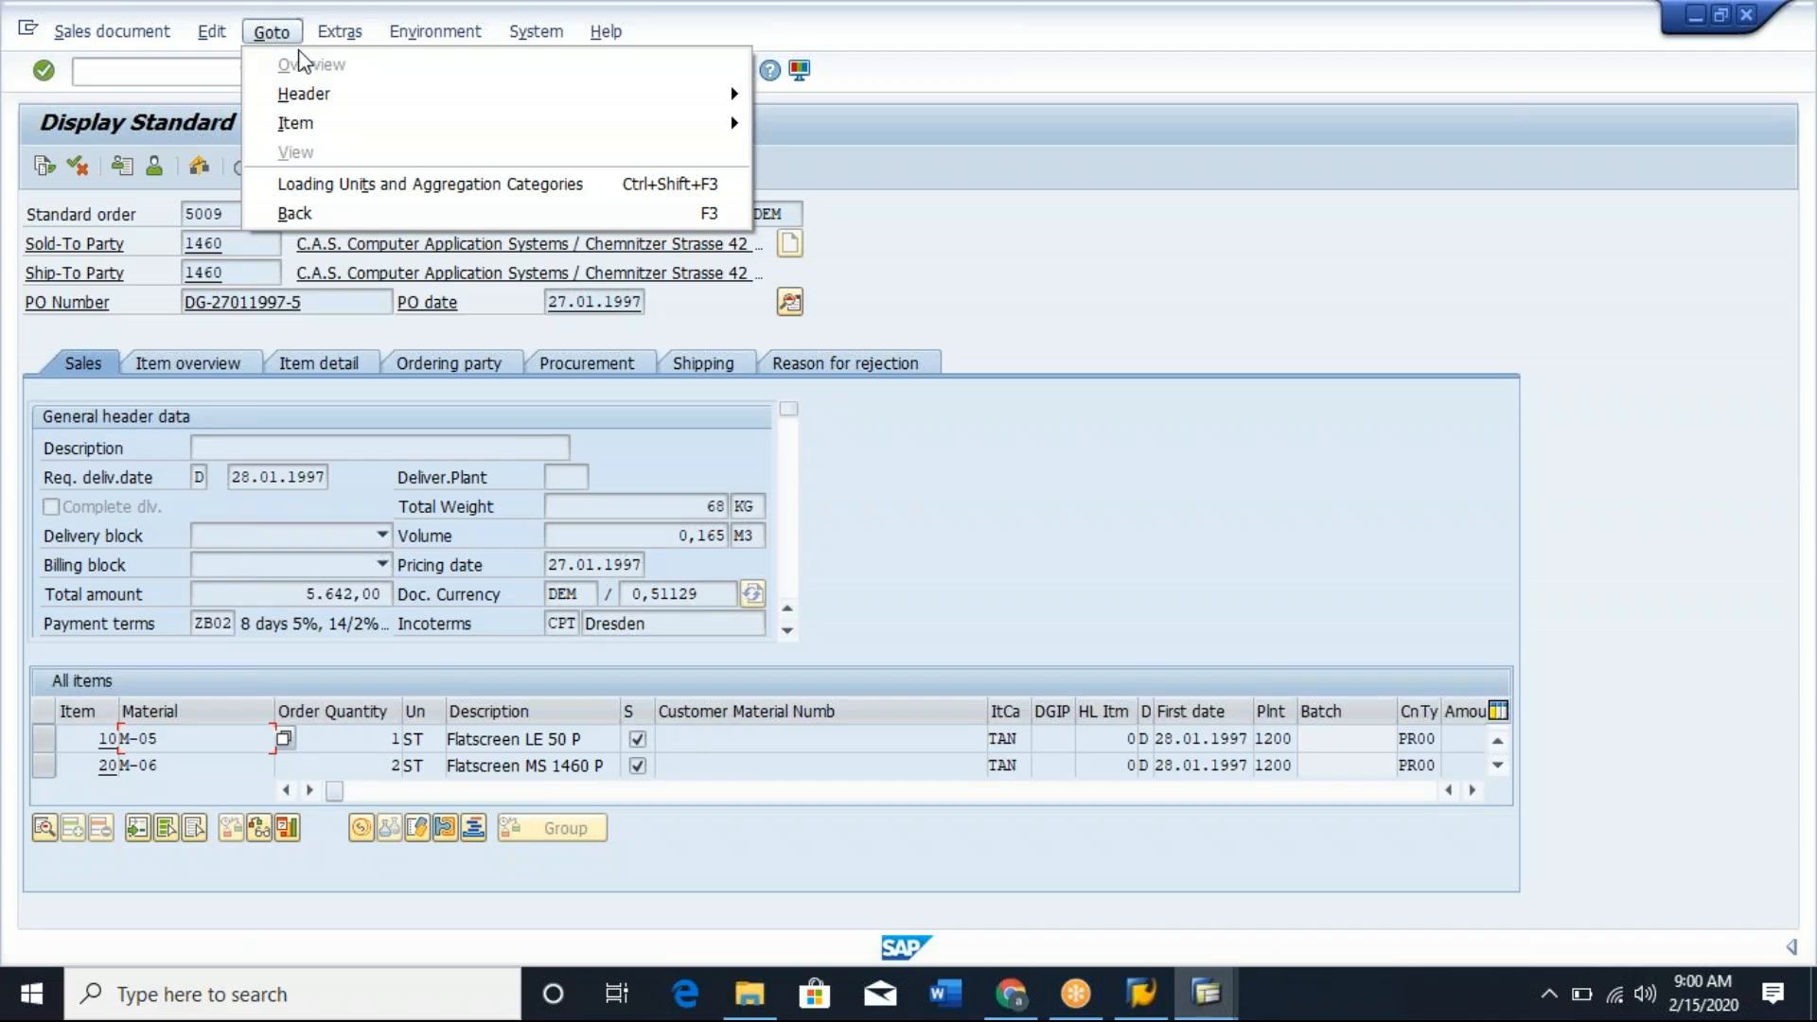
pyautogui.moveTo(358, 129)
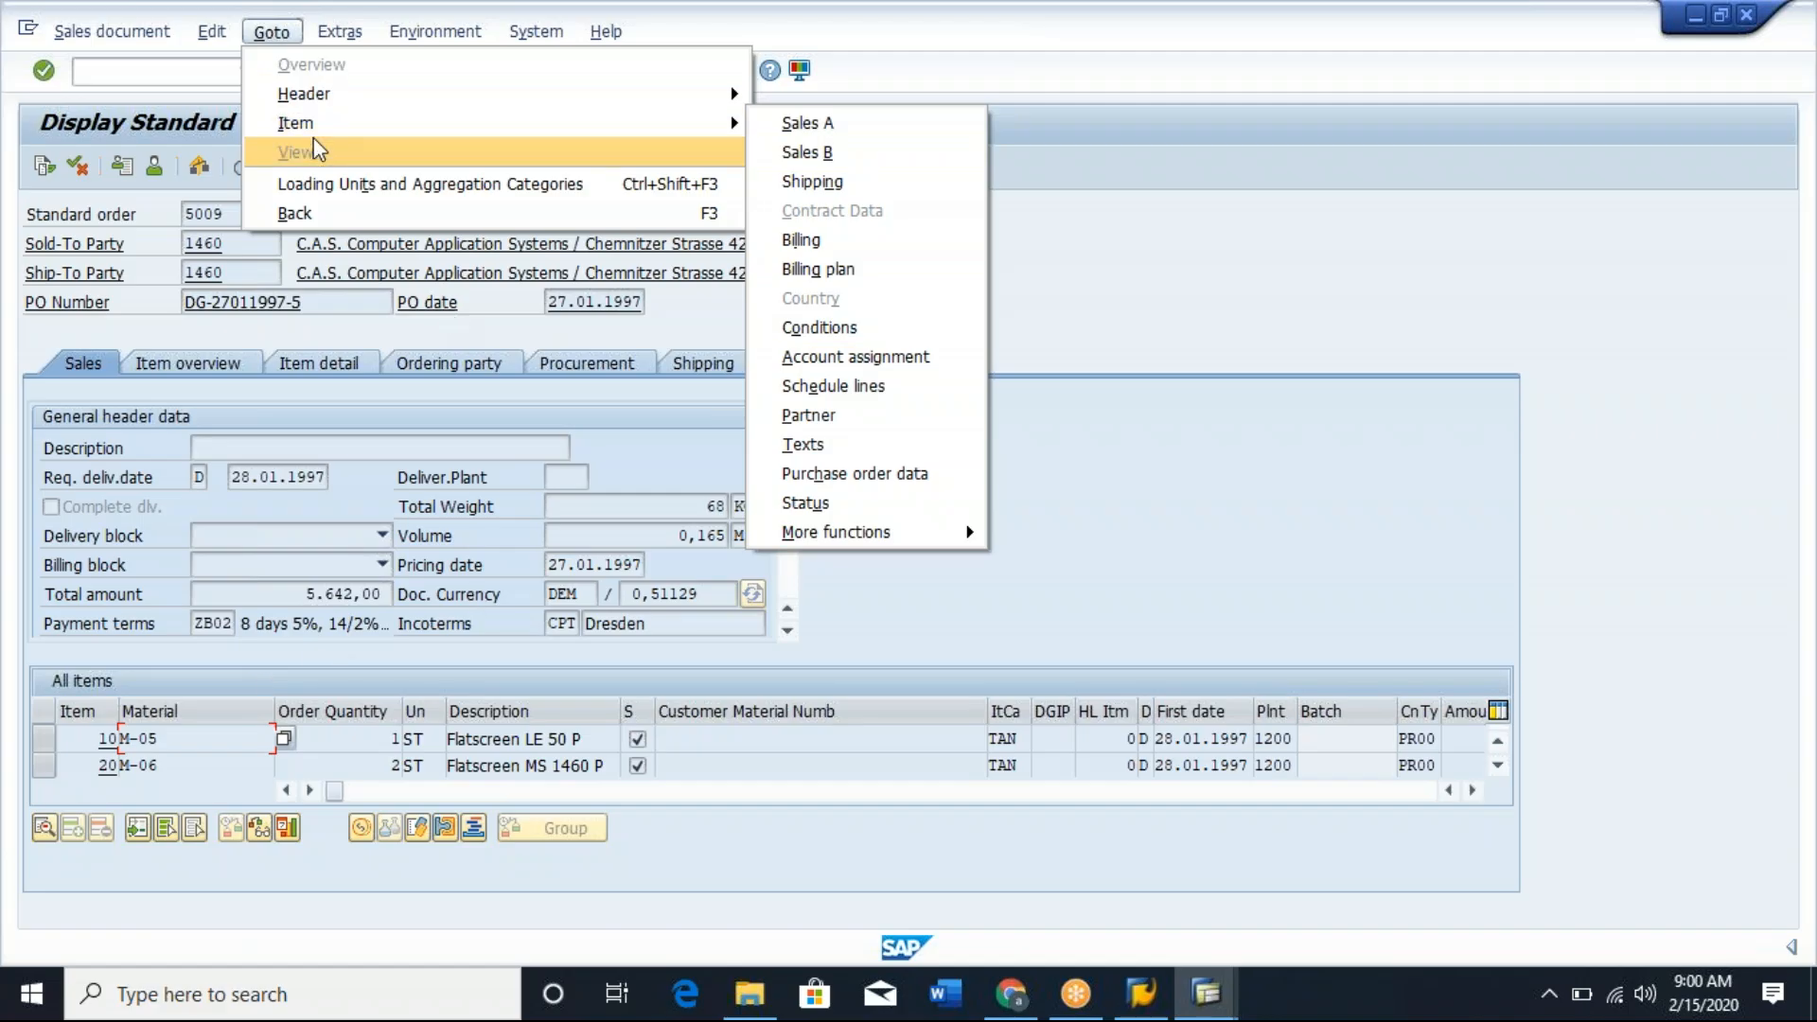
pyautogui.click(176, 747)
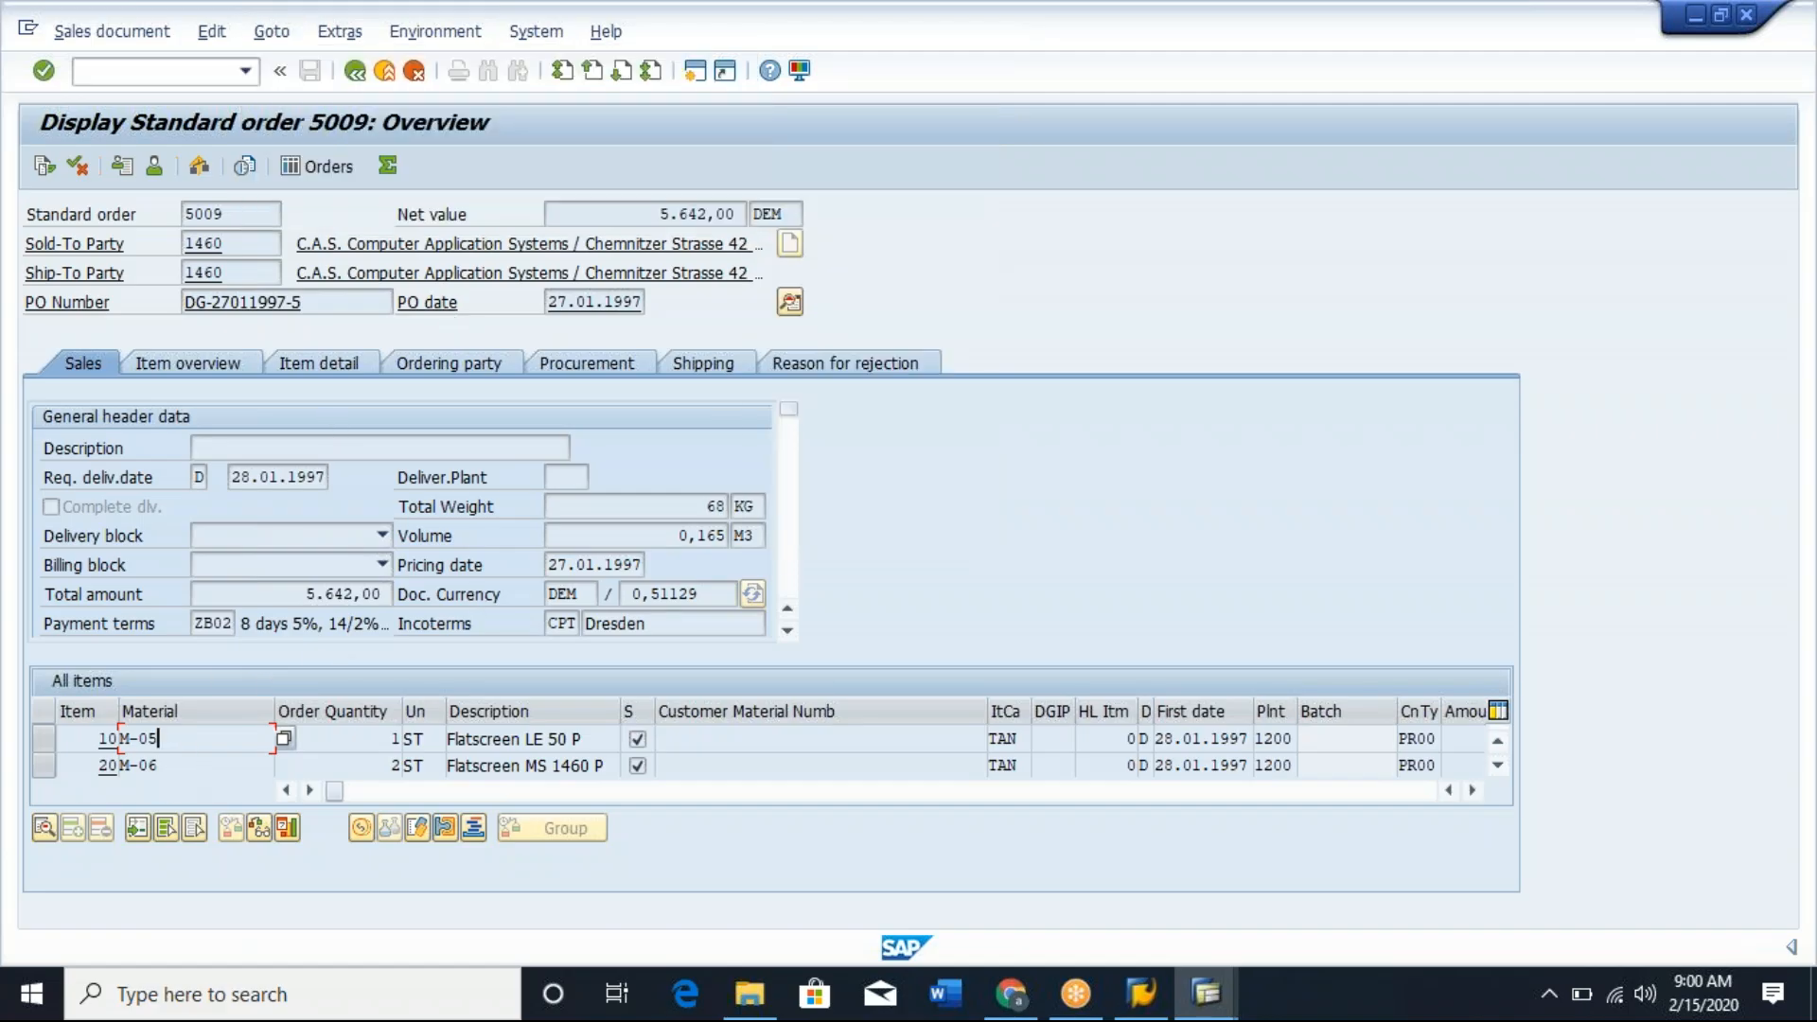
pyautogui.doubleClick(176, 743)
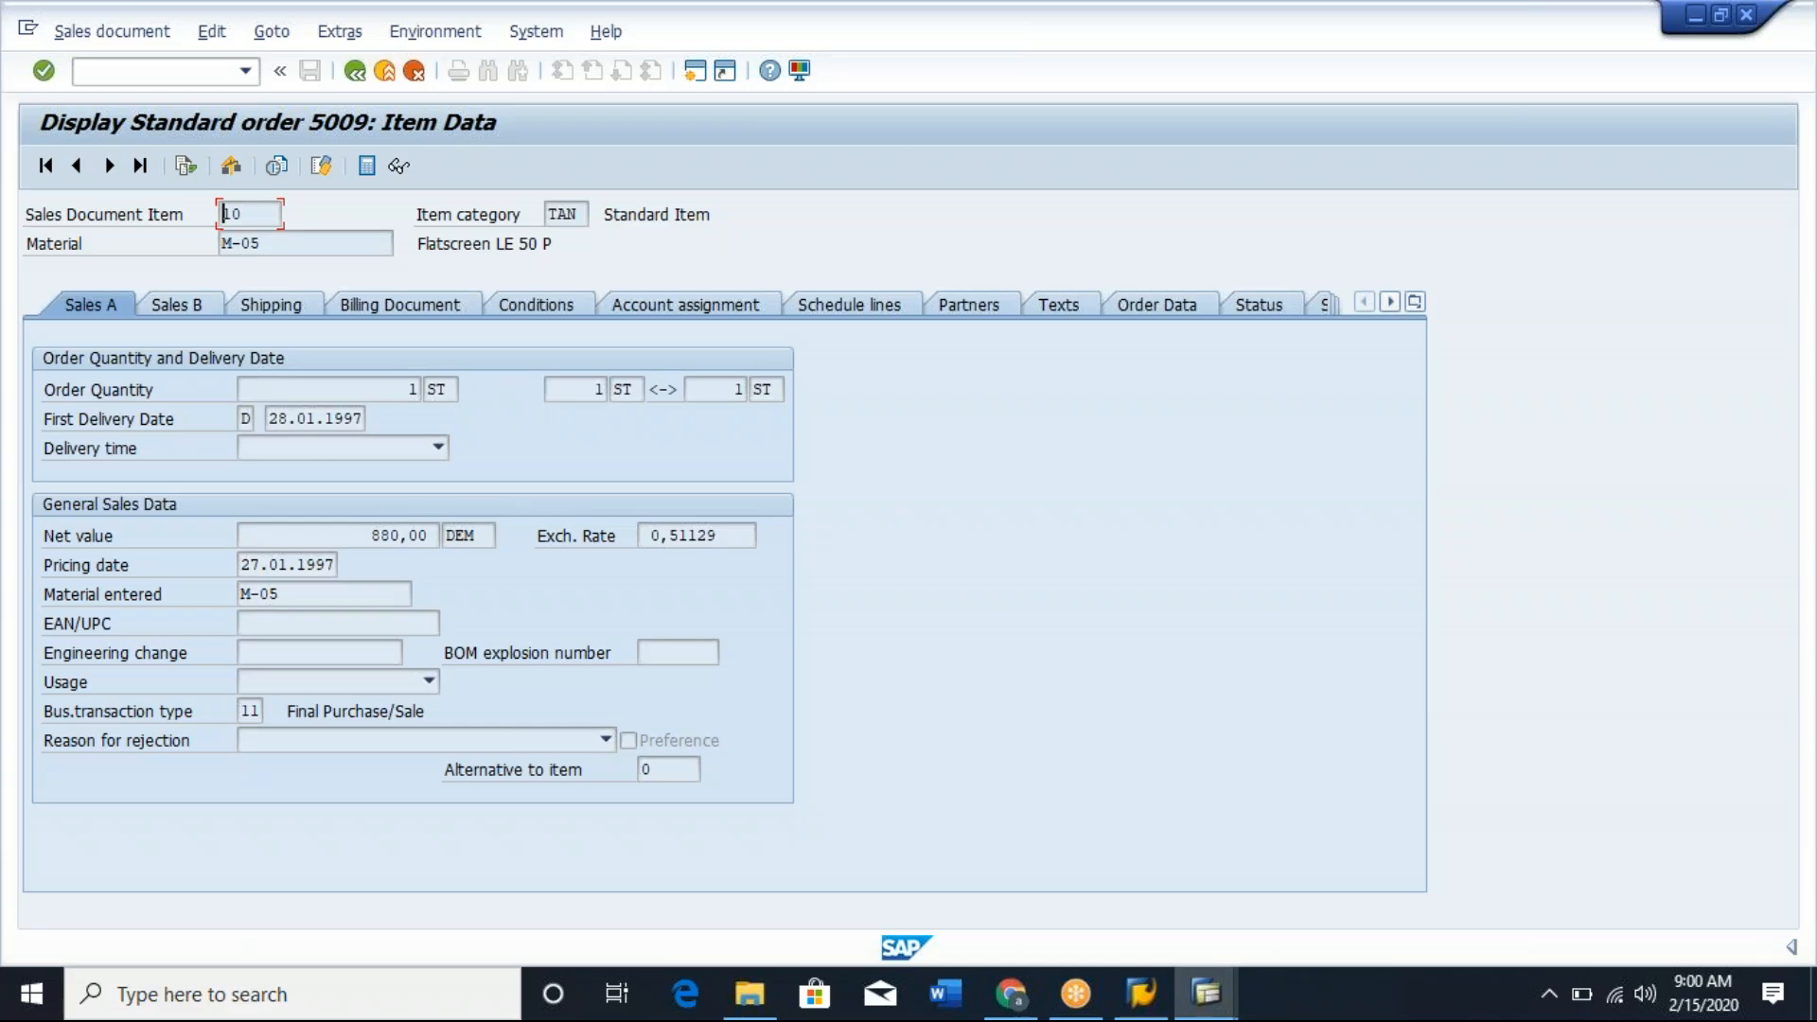
pyautogui.click(869, 308)
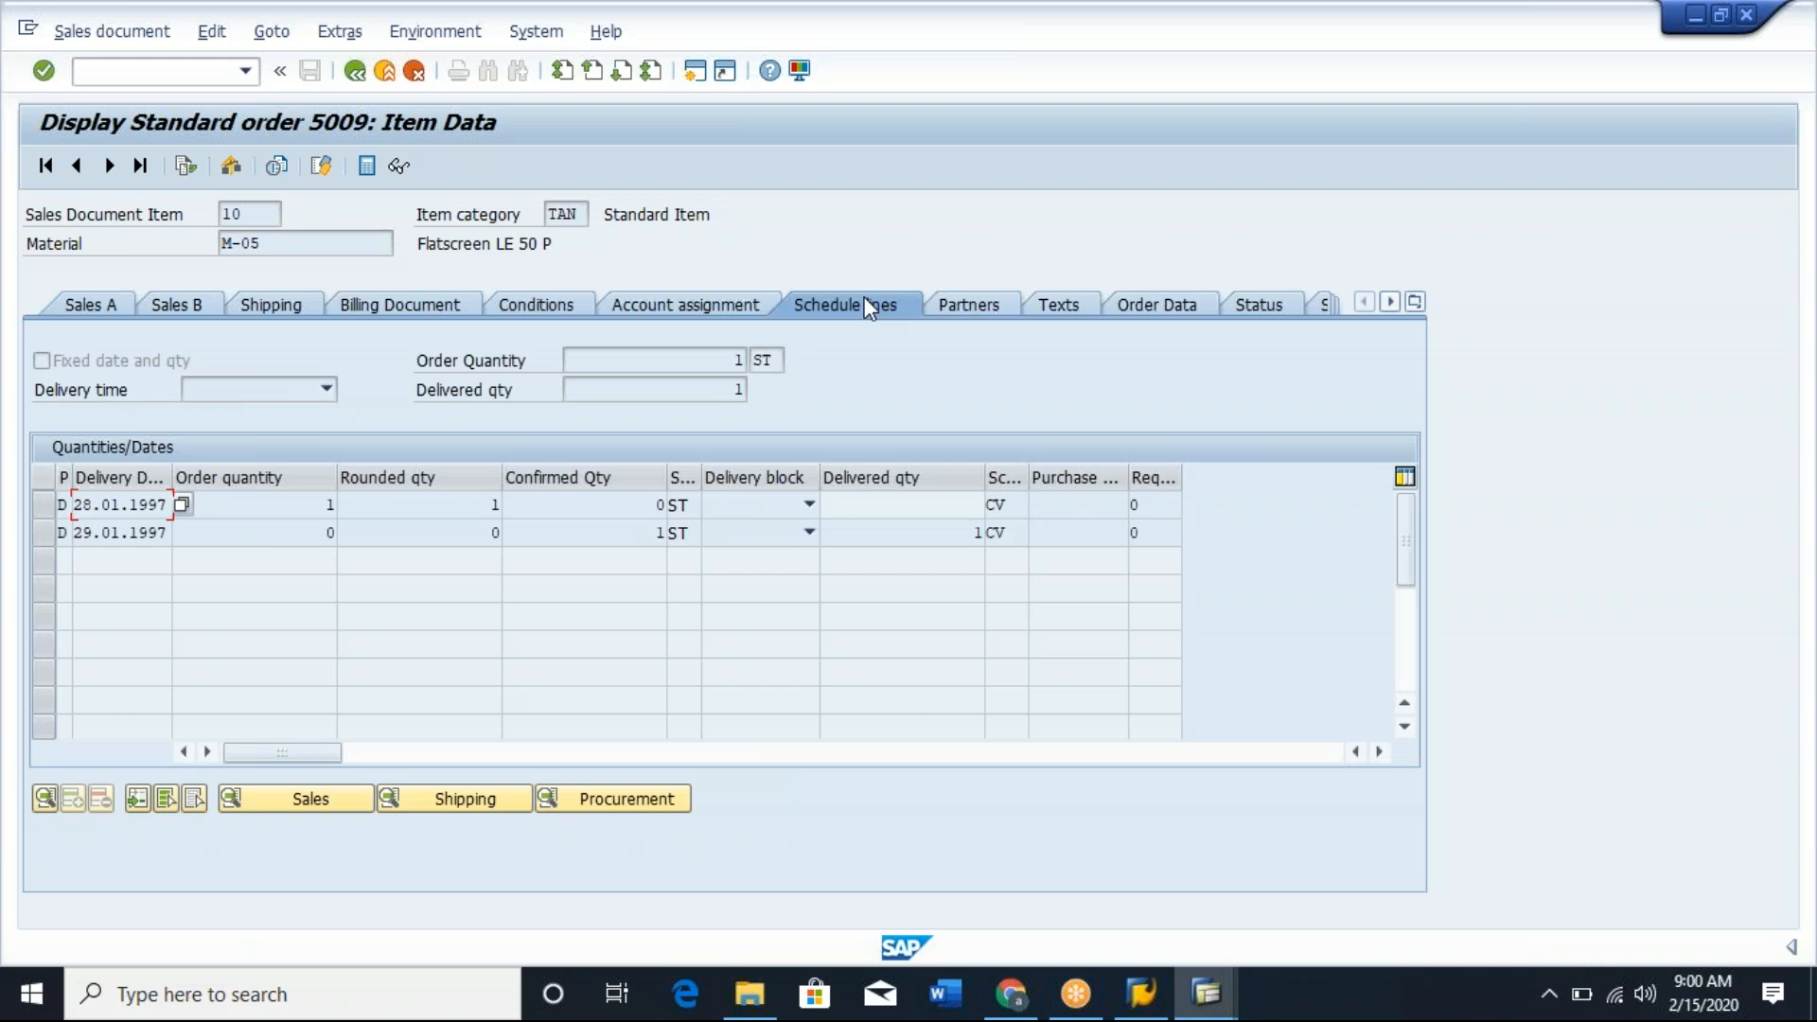
pyautogui.click(49, 509)
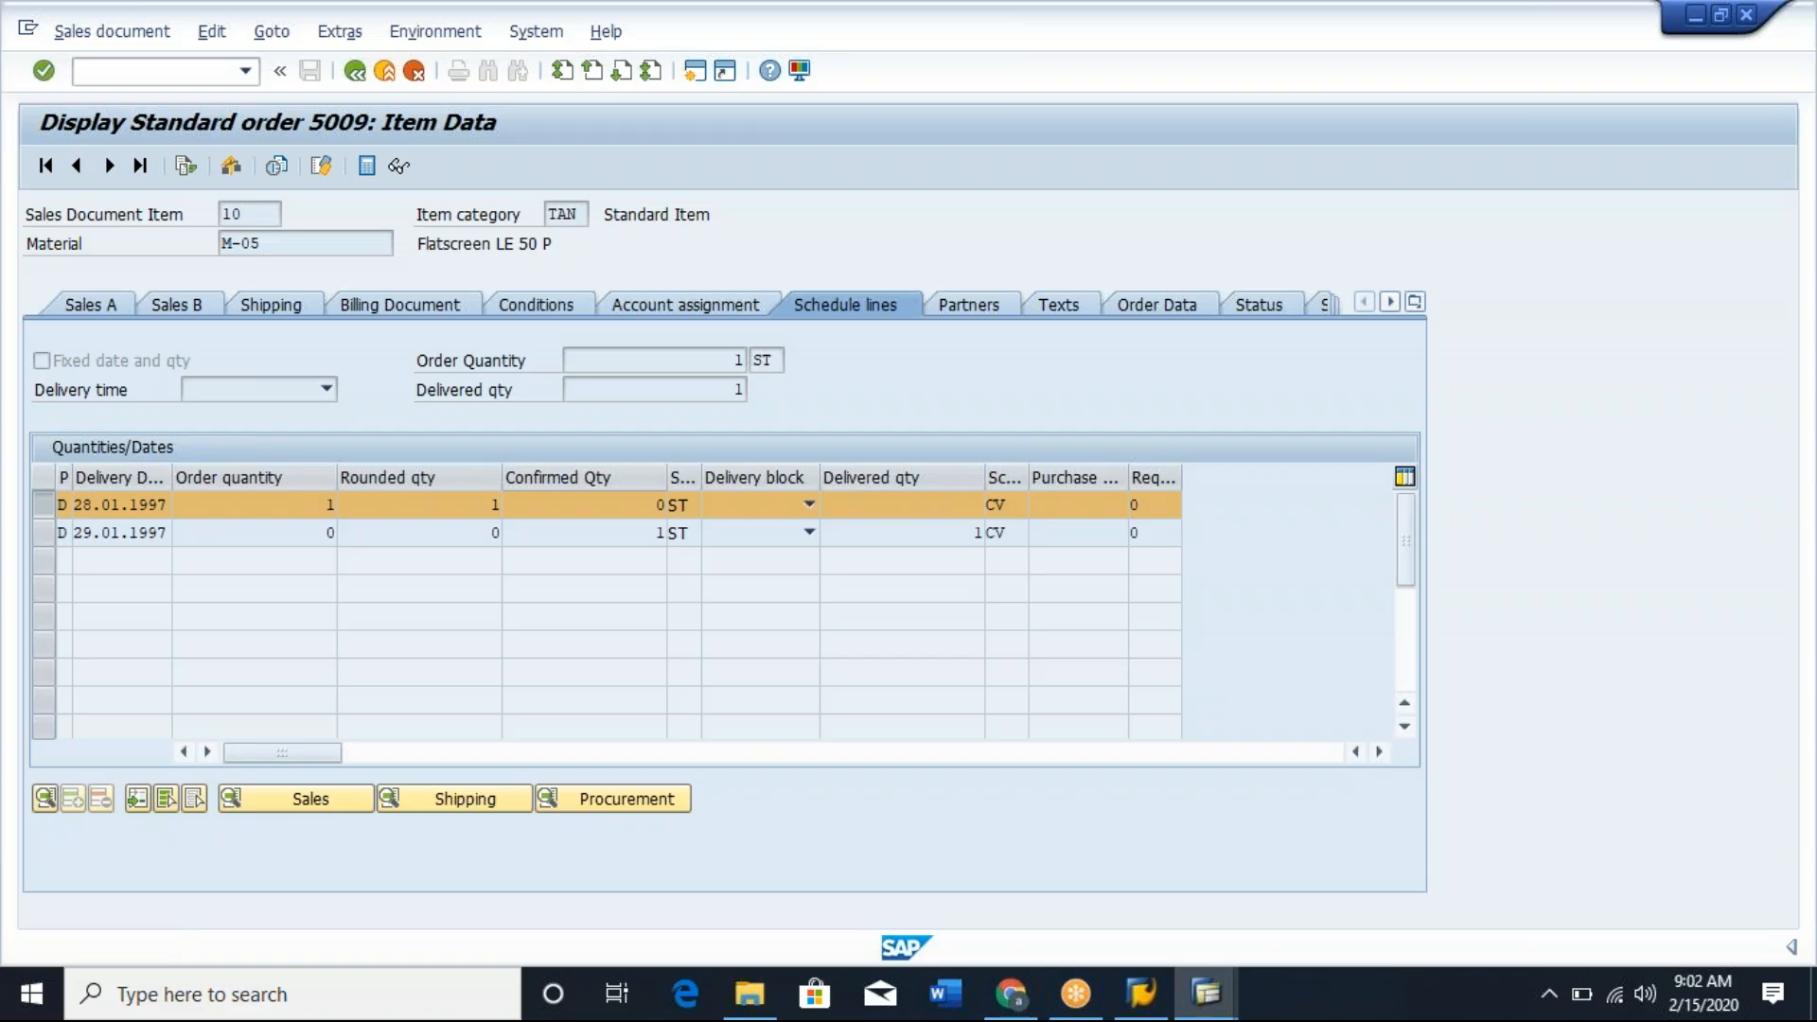
# Open a new session and run transaction VOV8 to maintain sales order types.
pyautogui.click(695, 70)
pyautogui.write('/nsap')
pyautogui.press('BackSpace')
pyautogui.press('BackSpace')
pyautogui.press('BackSpace')
pyautogui.write('vov8')
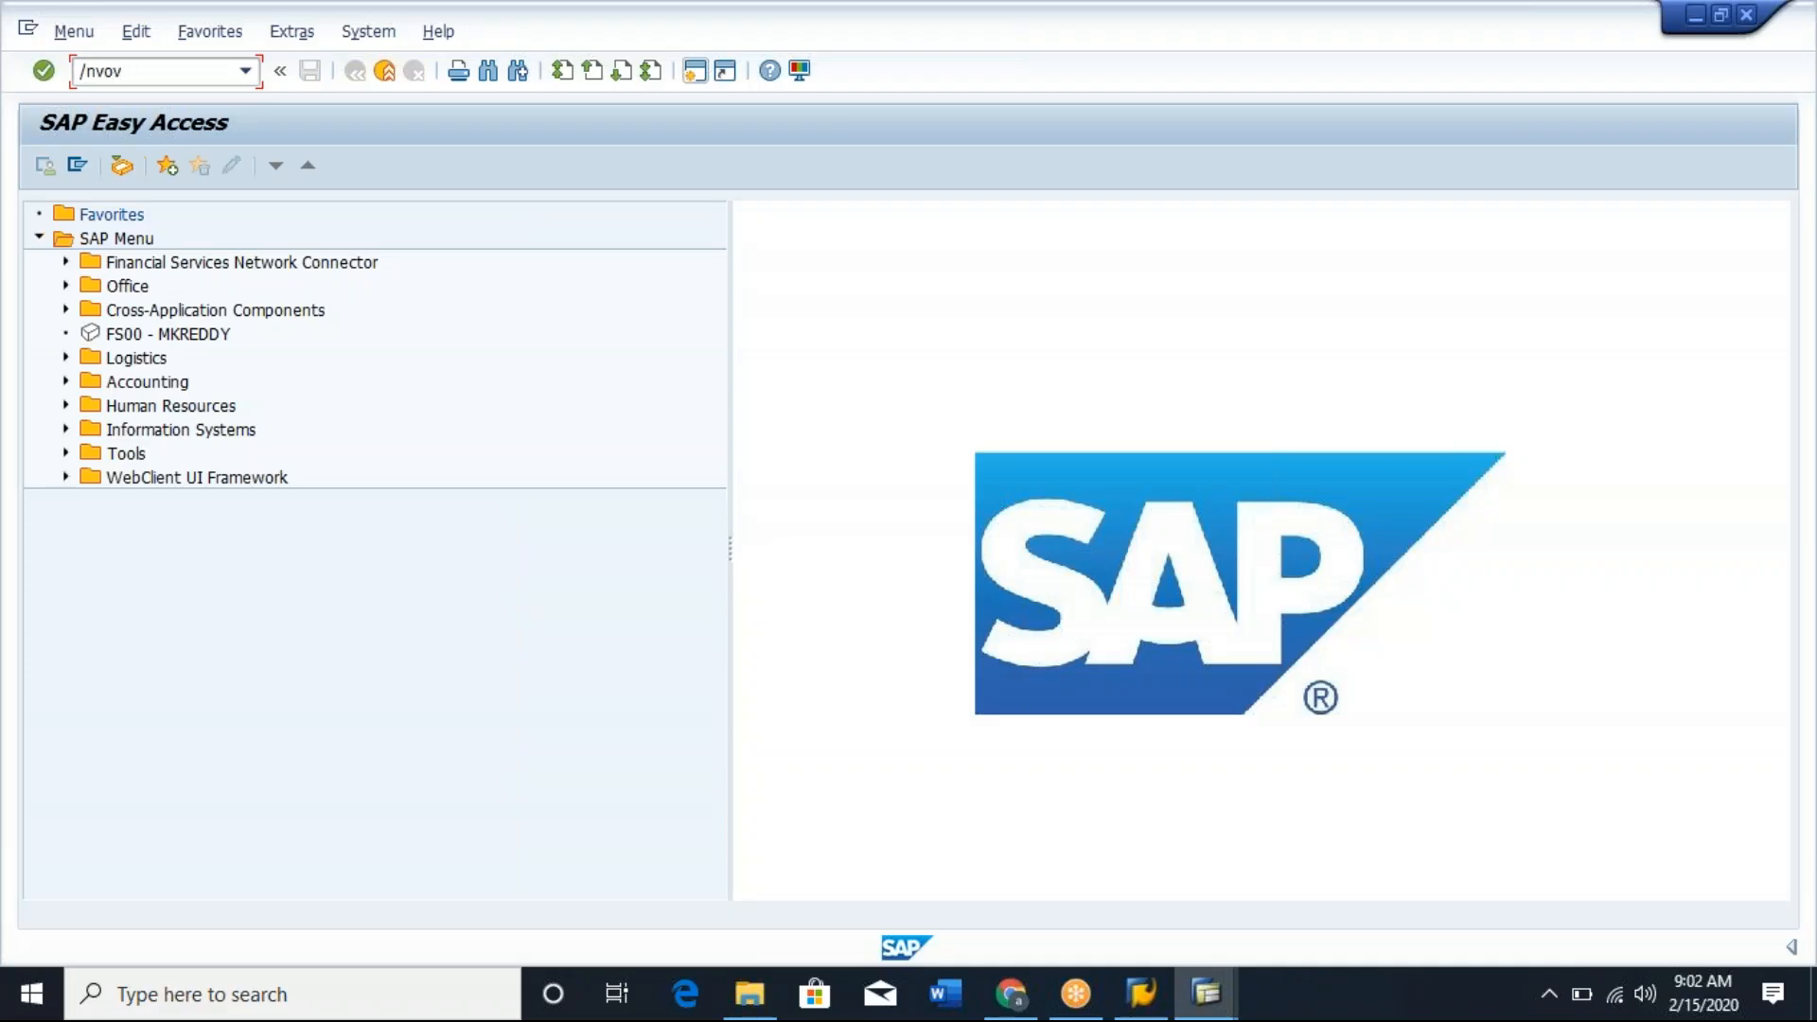
pyautogui.press('Return')
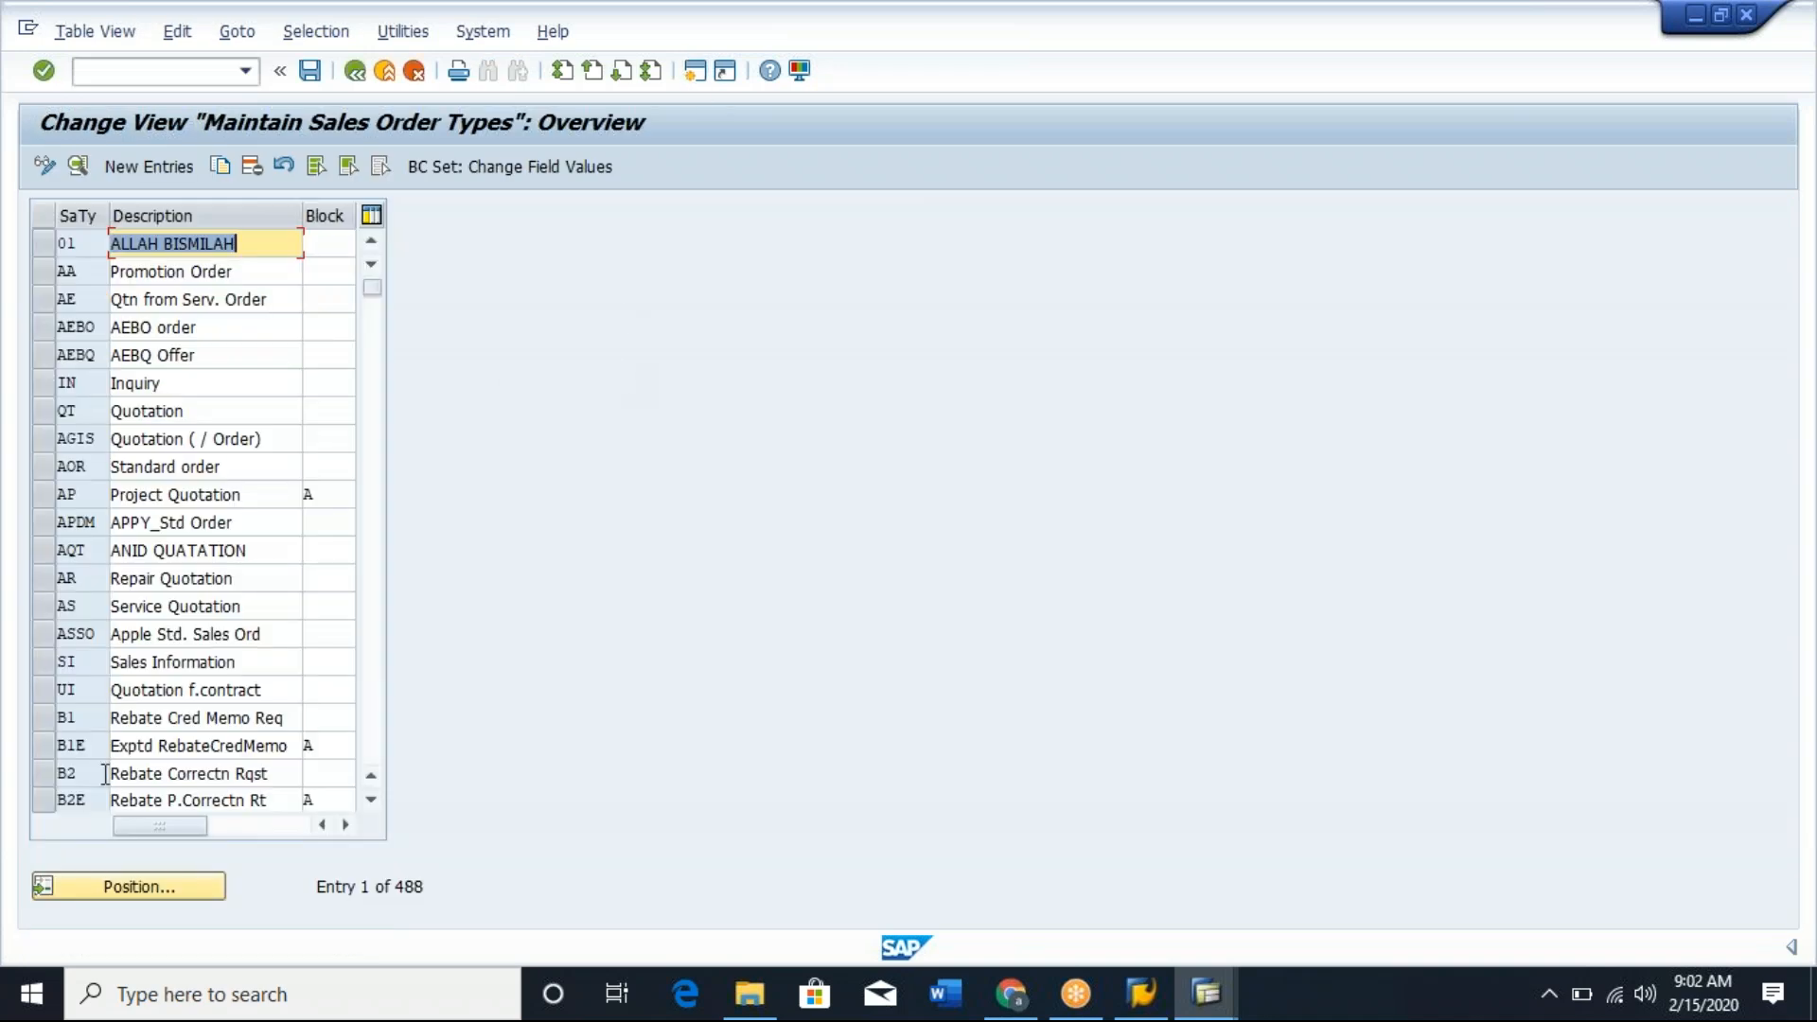
# Position the sales order types list at document type OR and open the details of the standard order type.
pyautogui.click(137, 890)
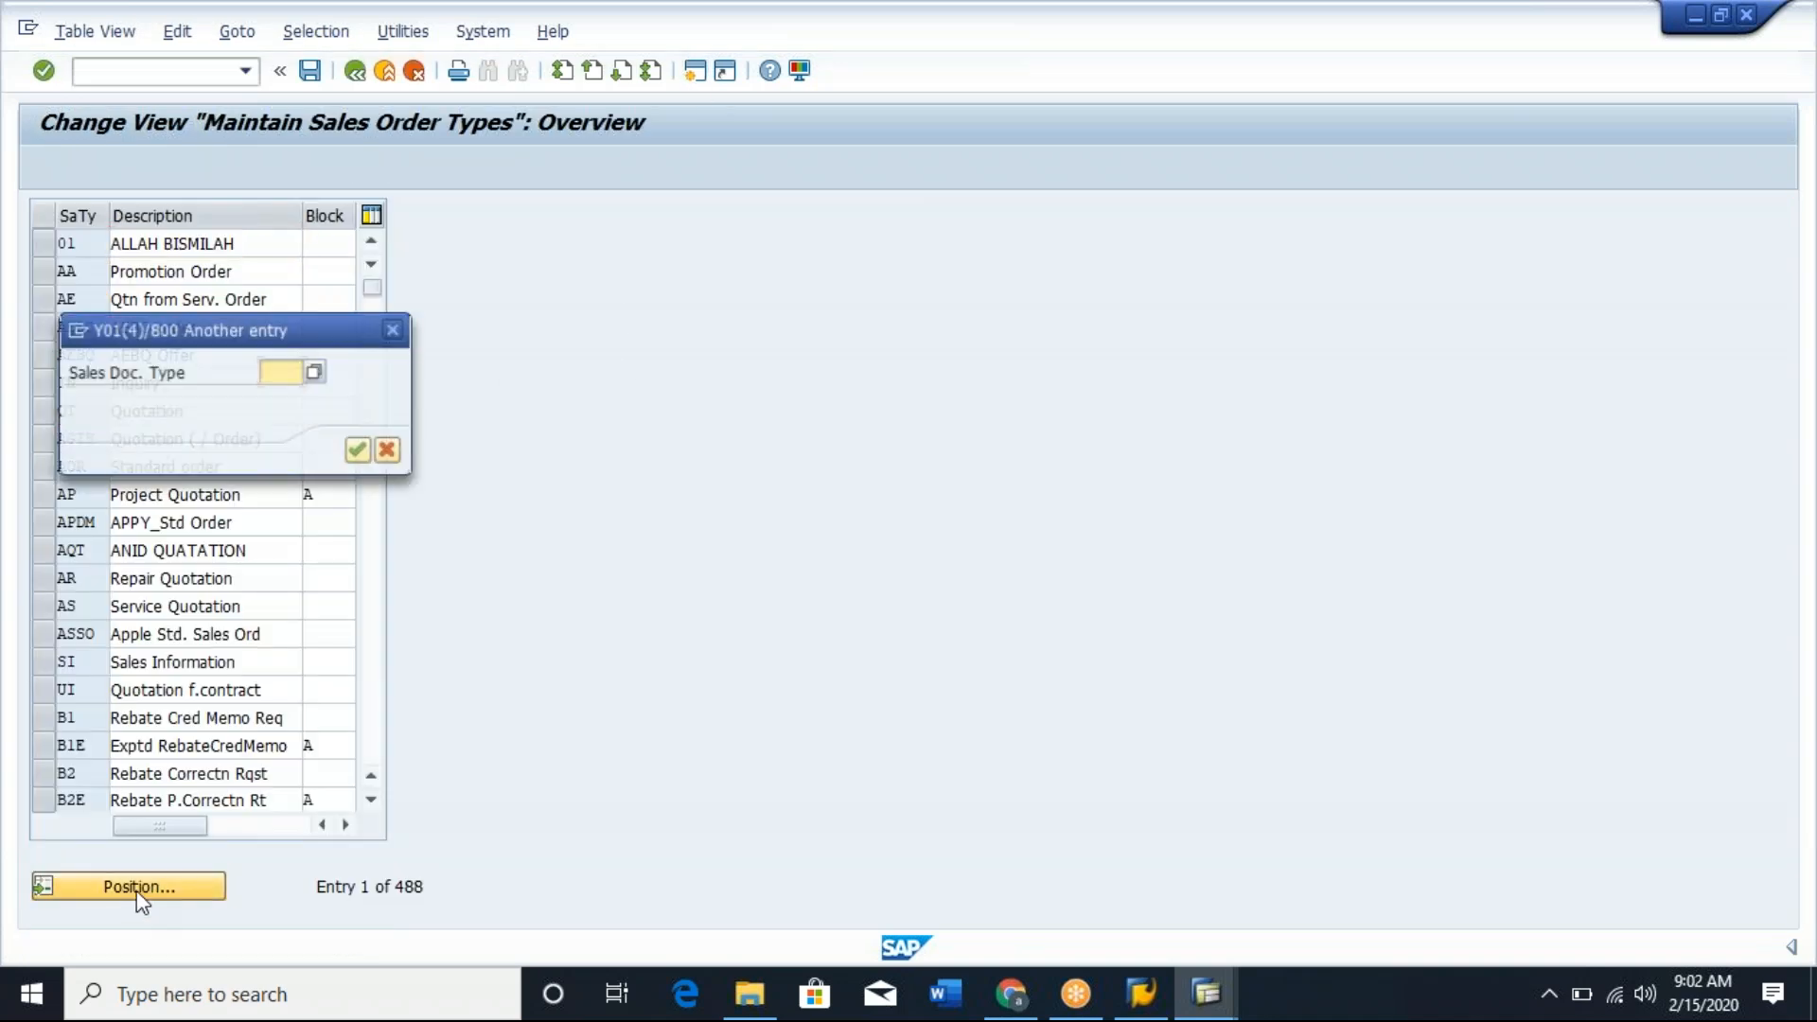
pyautogui.write('OR')
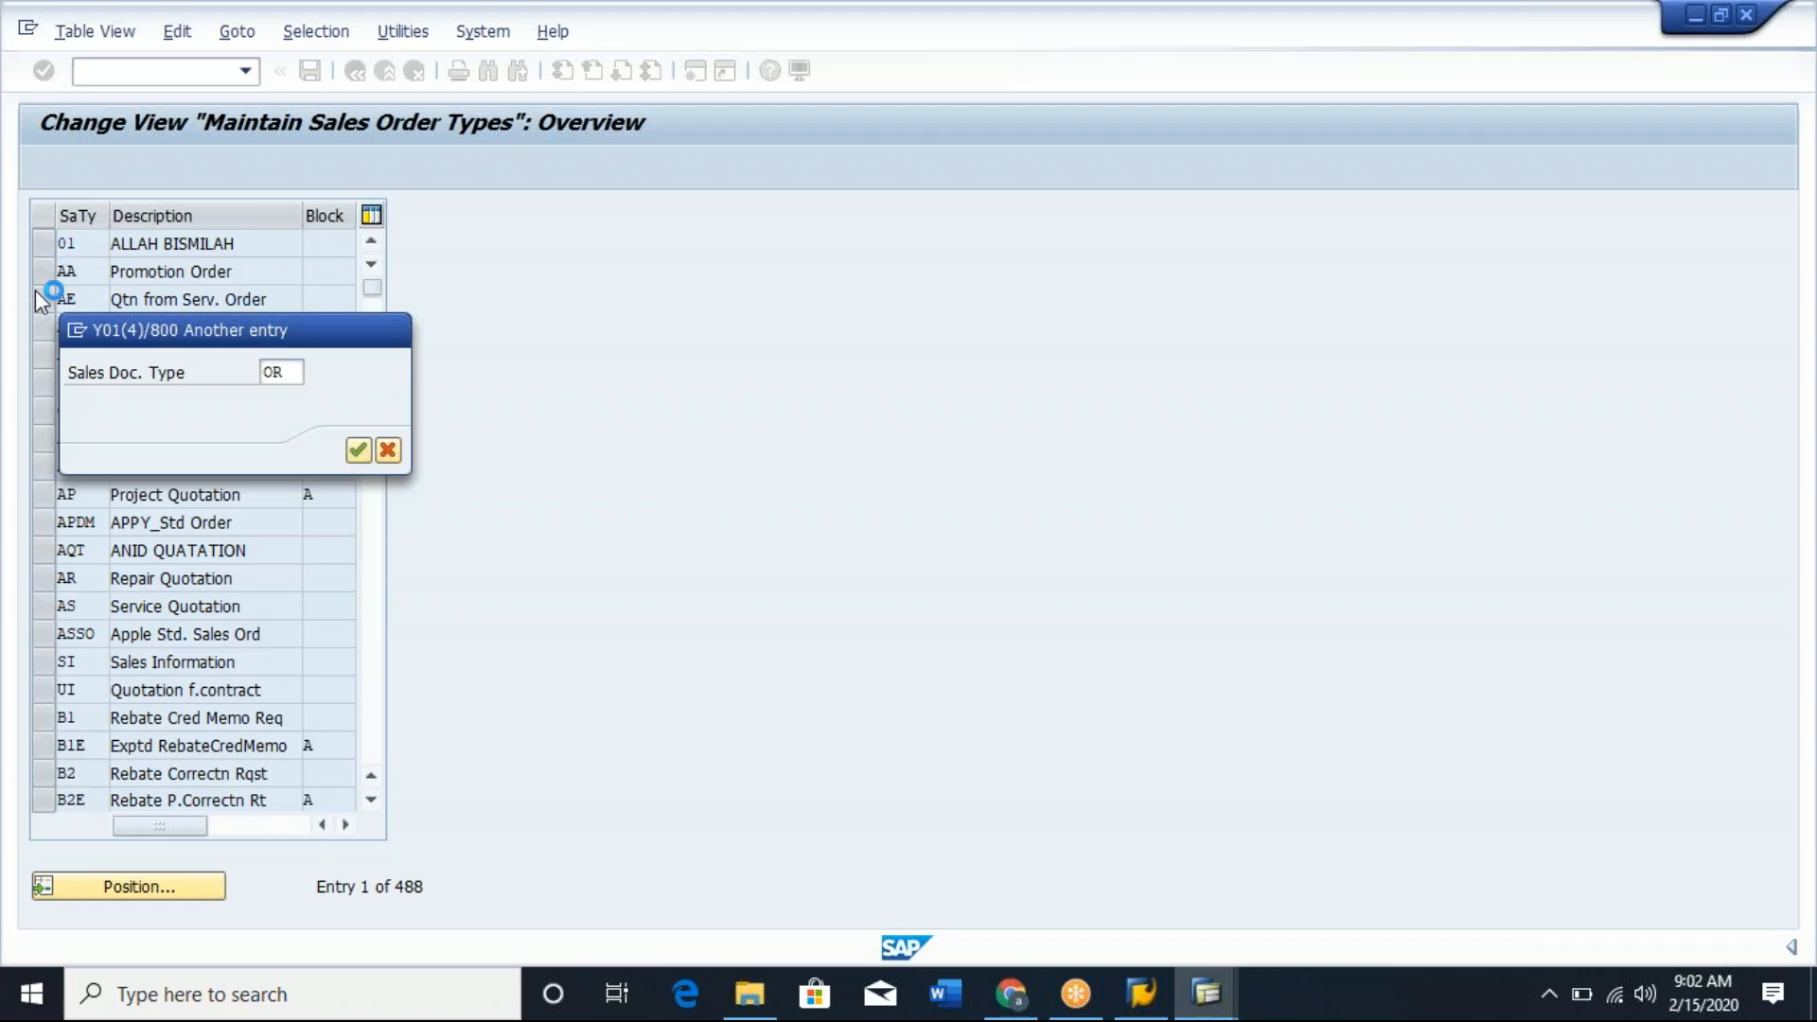
pyautogui.press('Return')
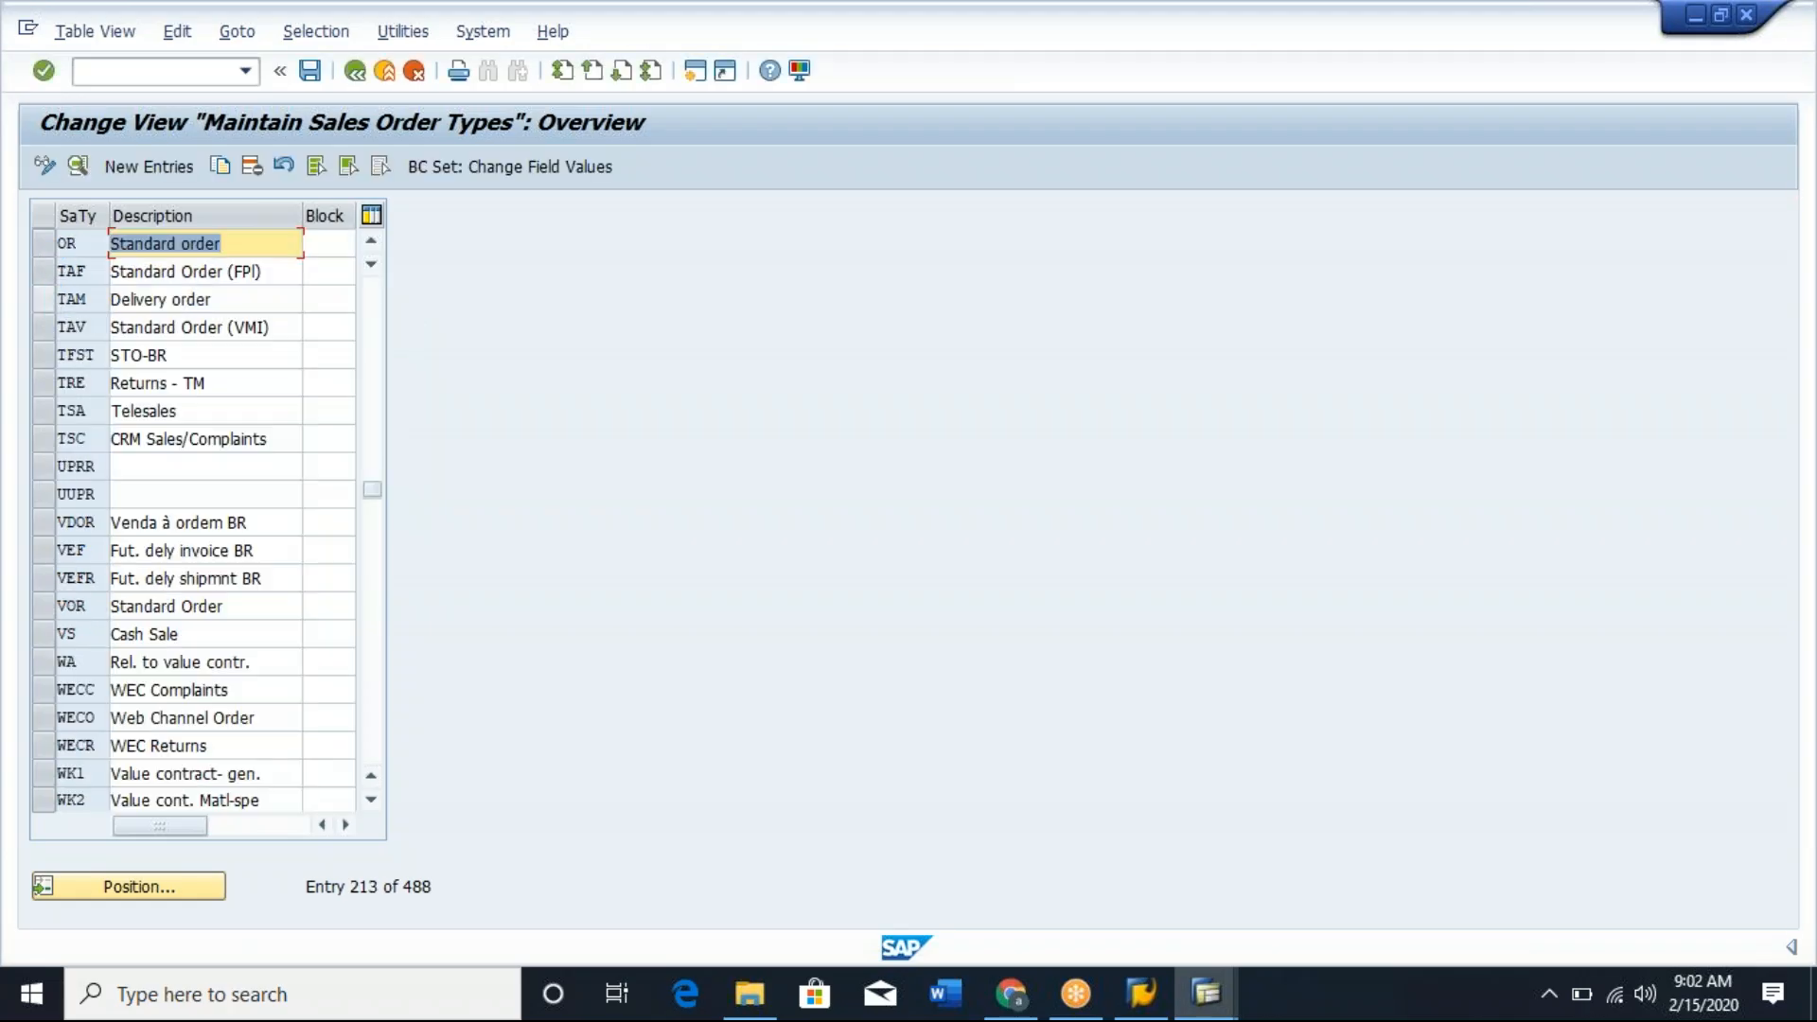
pyautogui.click(78, 166)
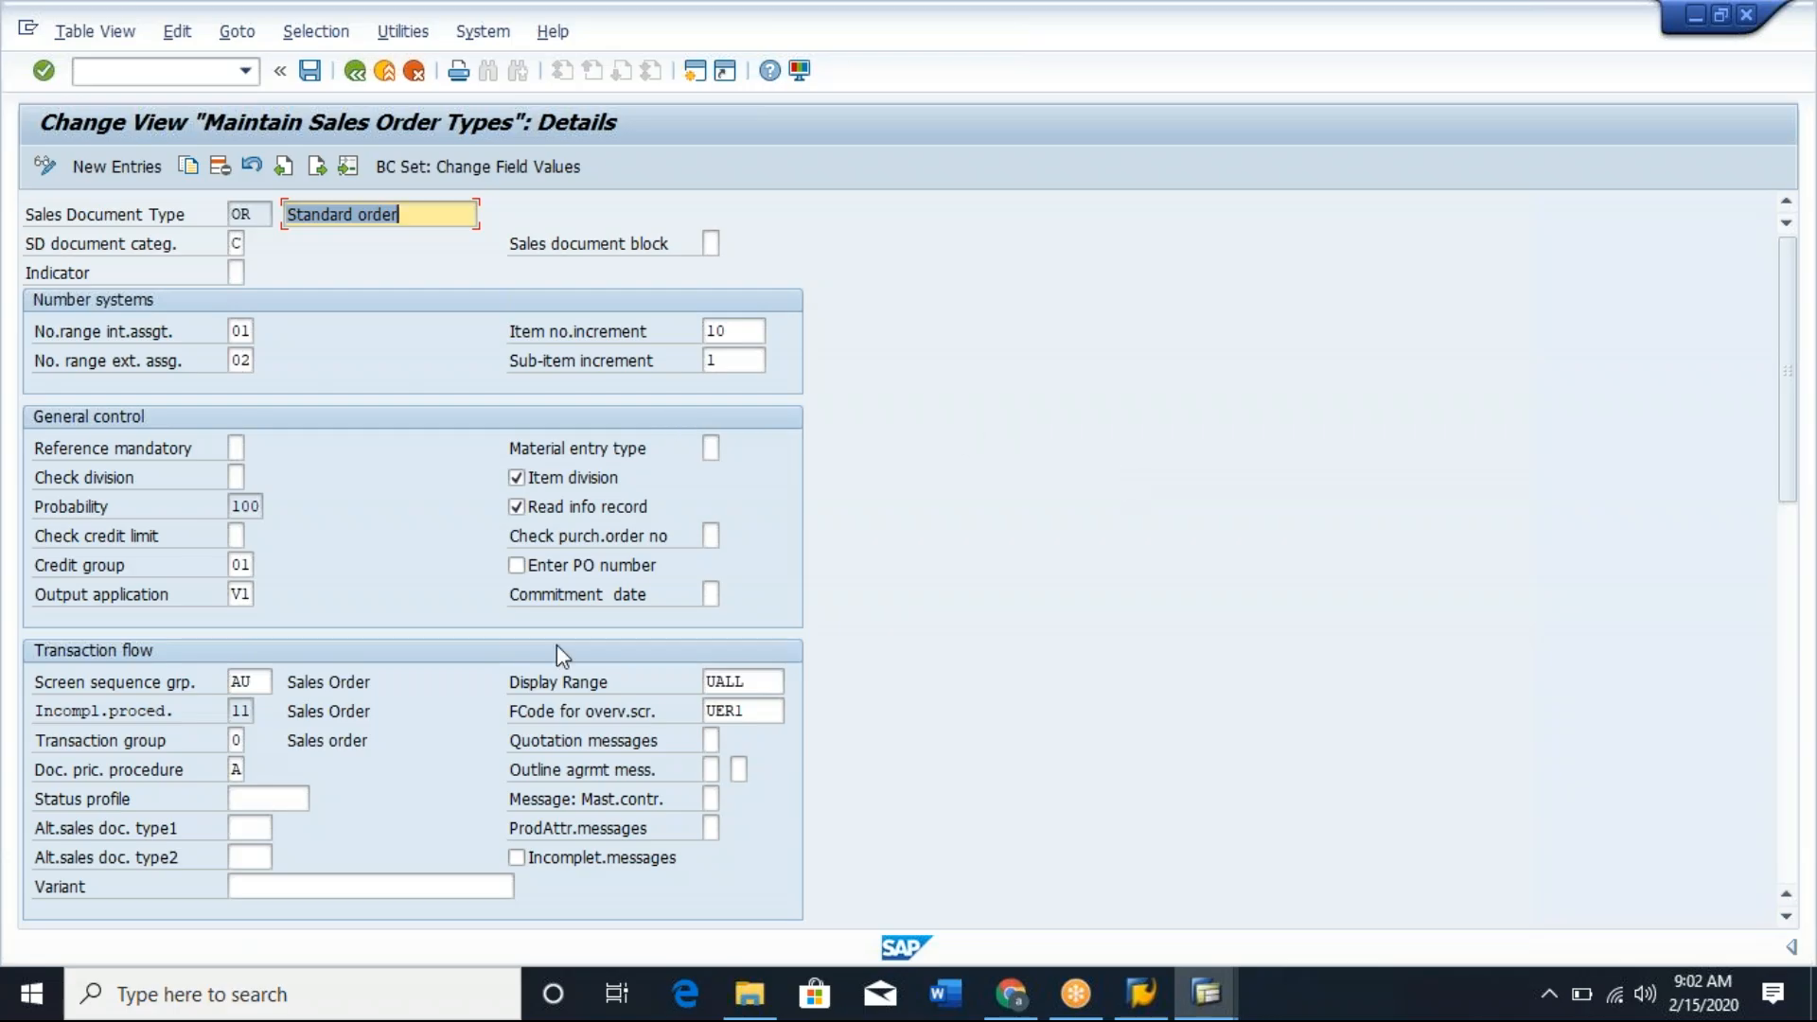
# Examine the incompletion procedure assigned in the transaction flow settings of document type OR.
pyautogui.click(251, 712)
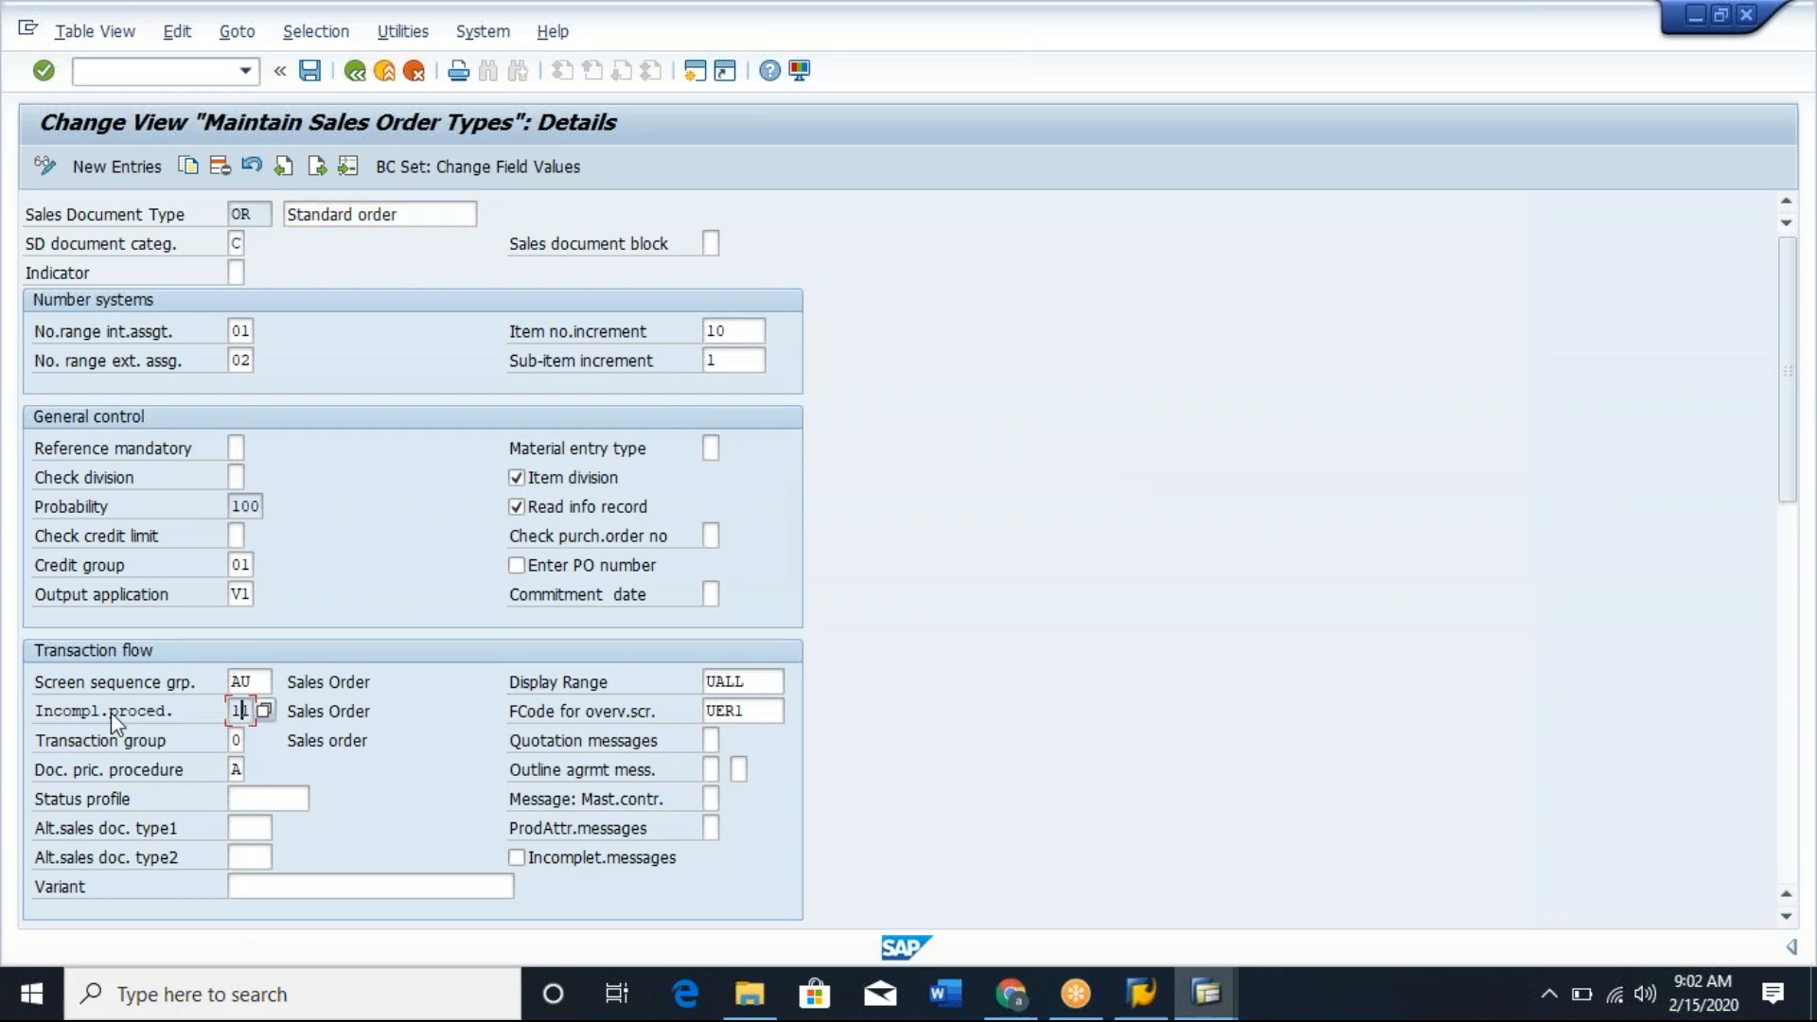
pyautogui.click(36, 713)
pyautogui.moveTo(36, 713); pyautogui.dragTo(202, 734)
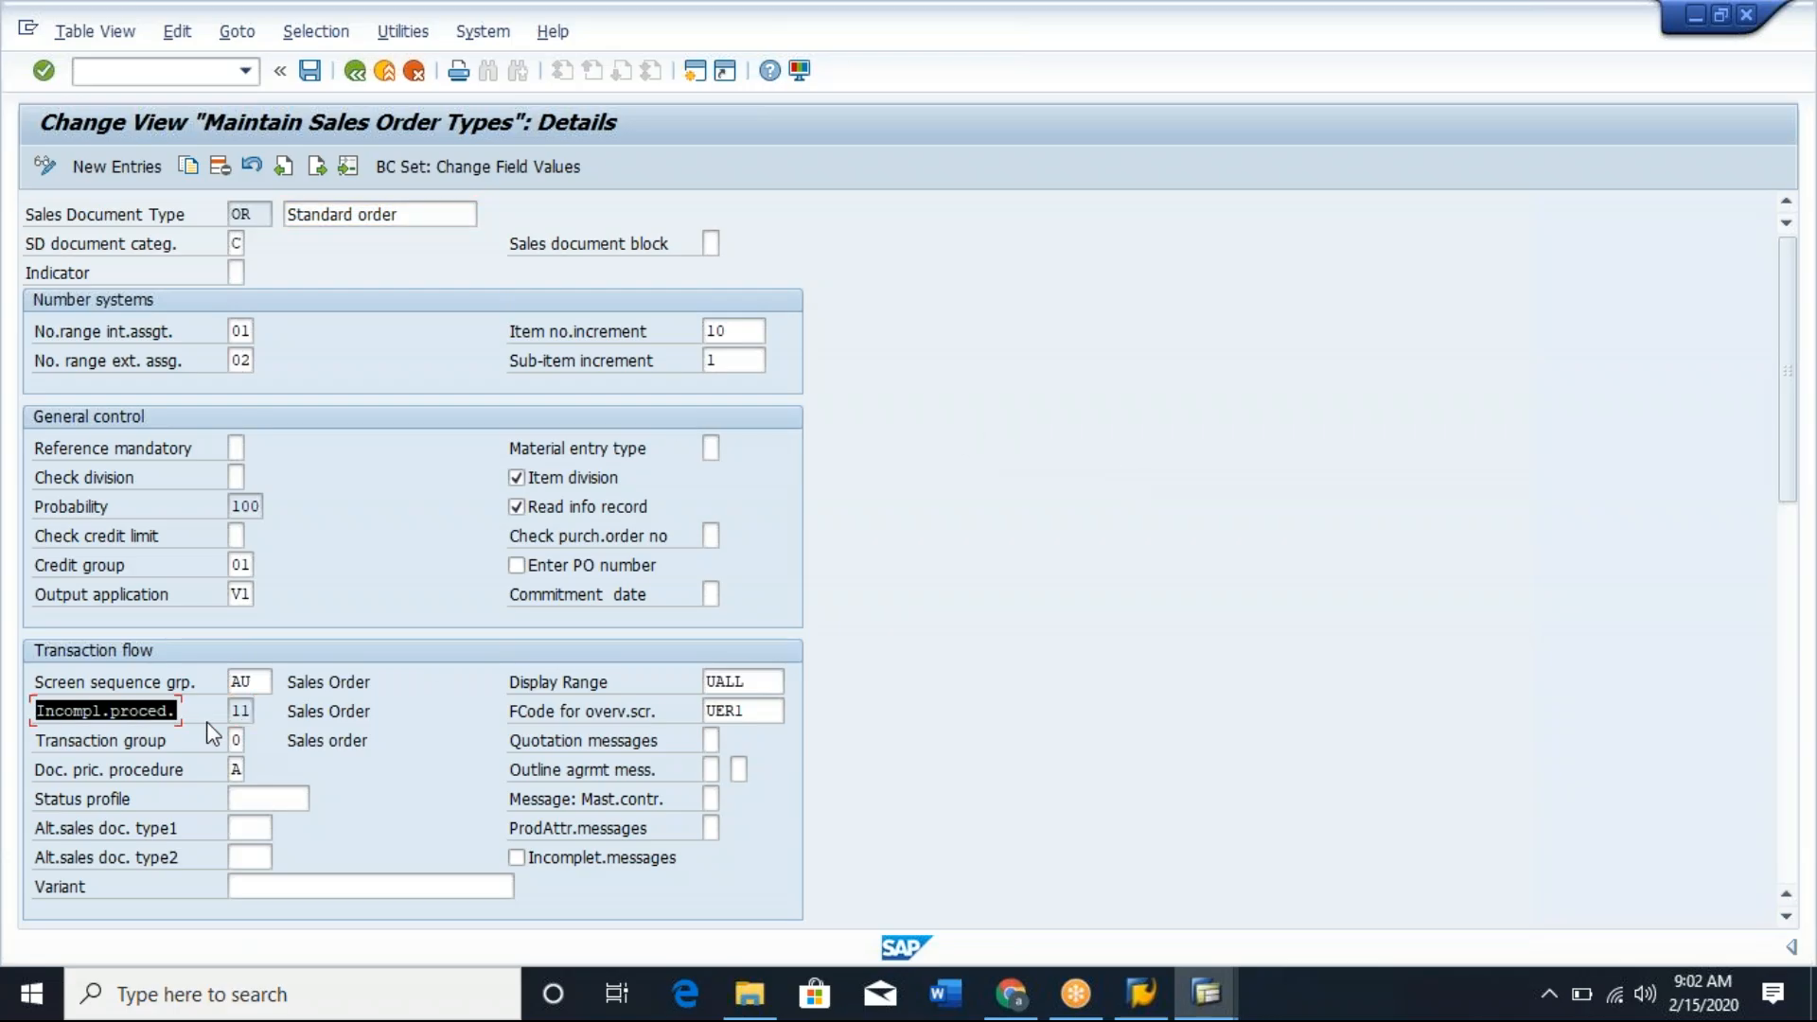
pyautogui.click(207, 723)
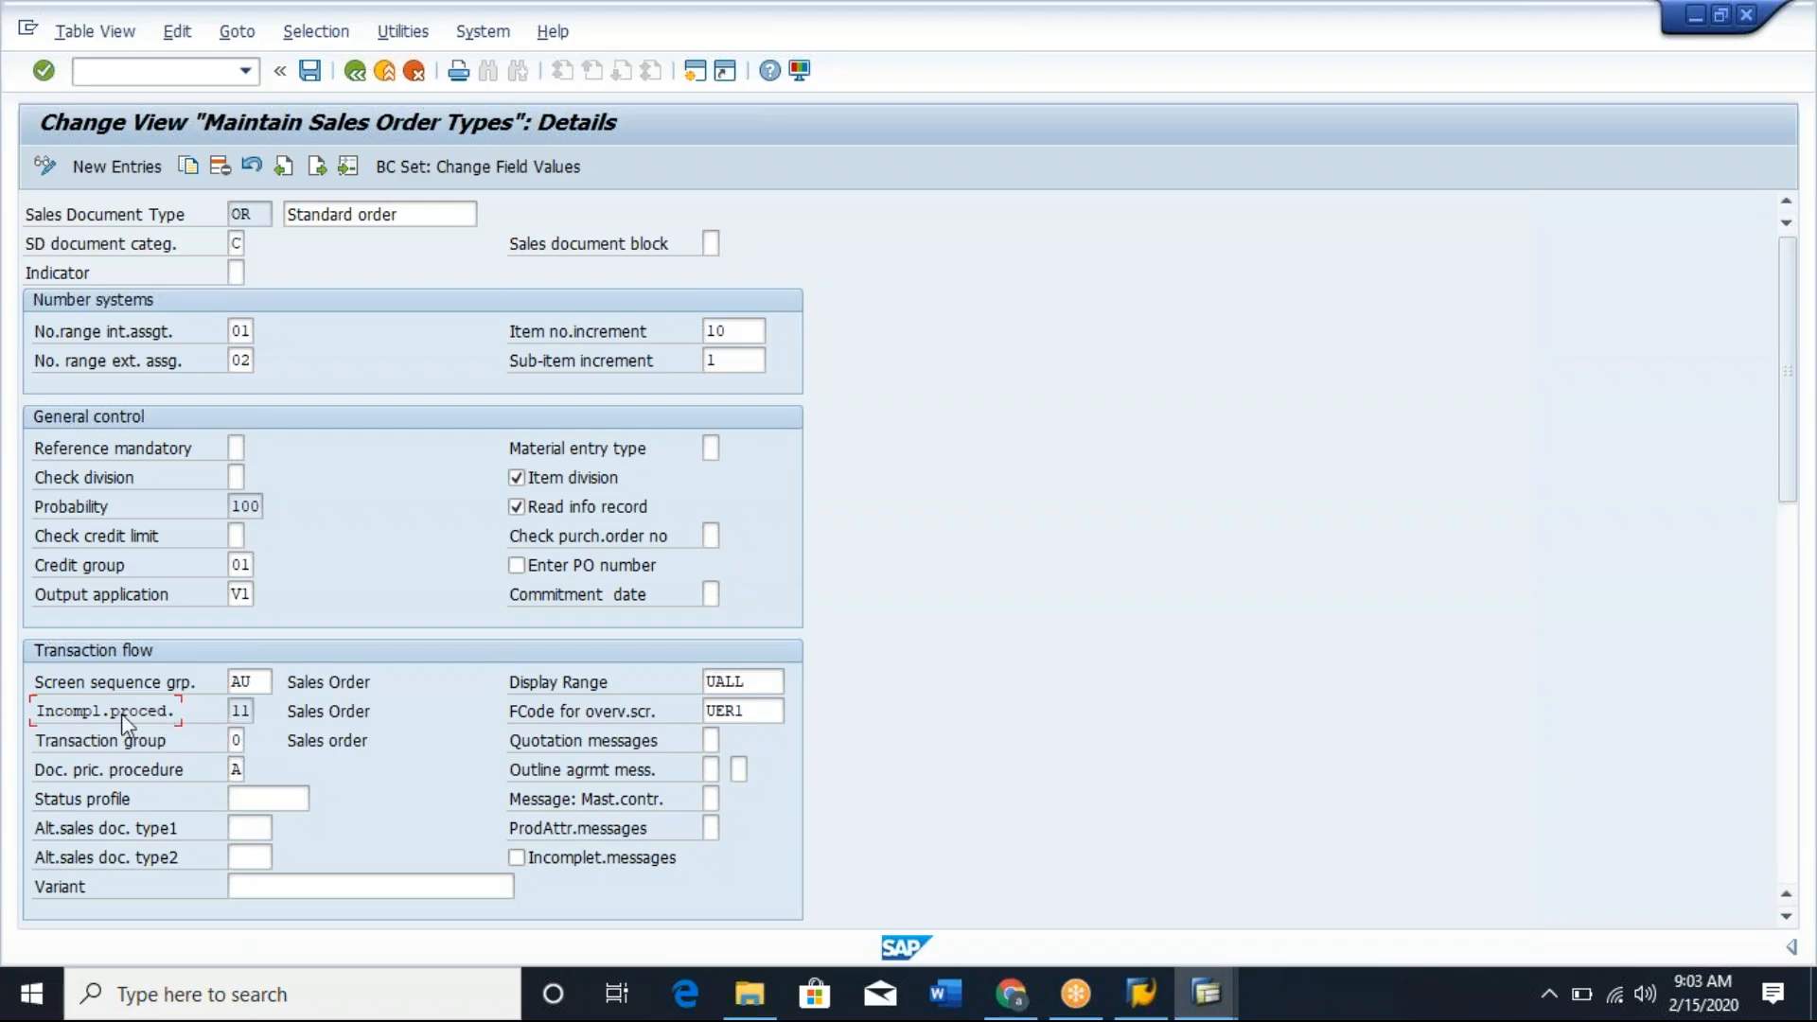
pyautogui.click(233, 712)
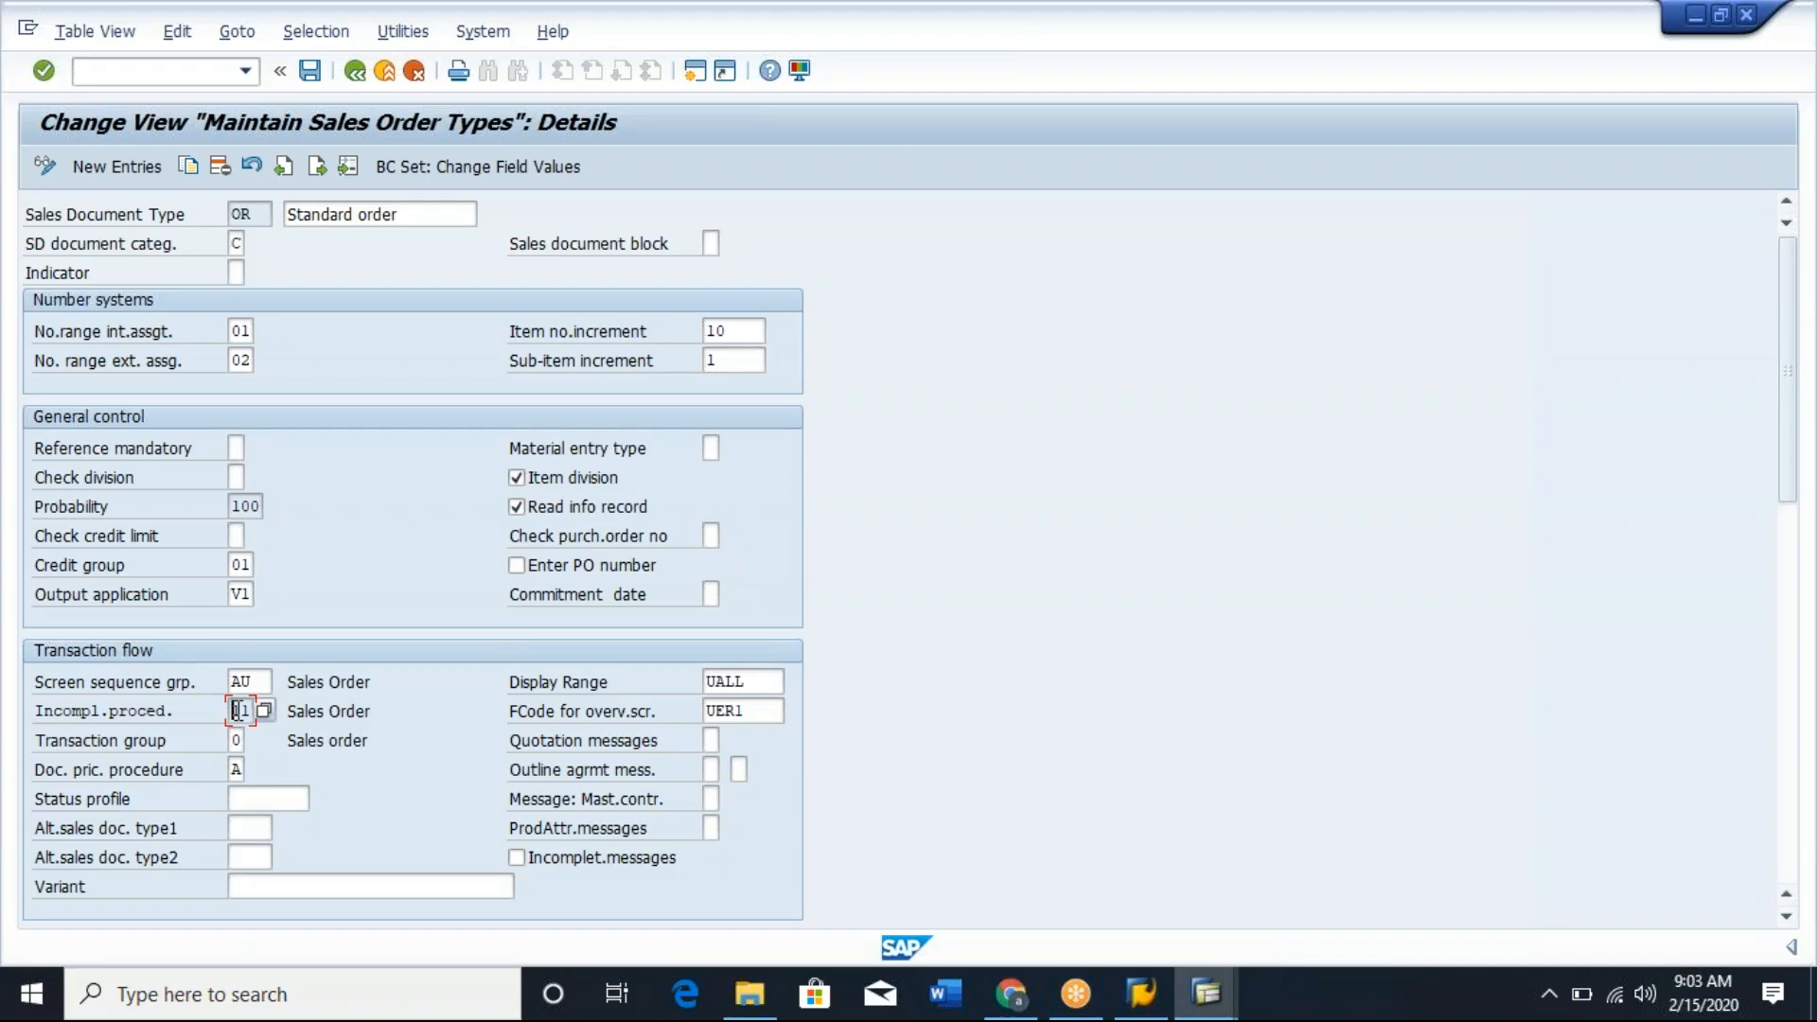
# Run transaction VOV7 and open the details of the first item category, 0001.
pyautogui.click(82, 712)
pyautogui.write('/nvov7')
pyautogui.press('Return')
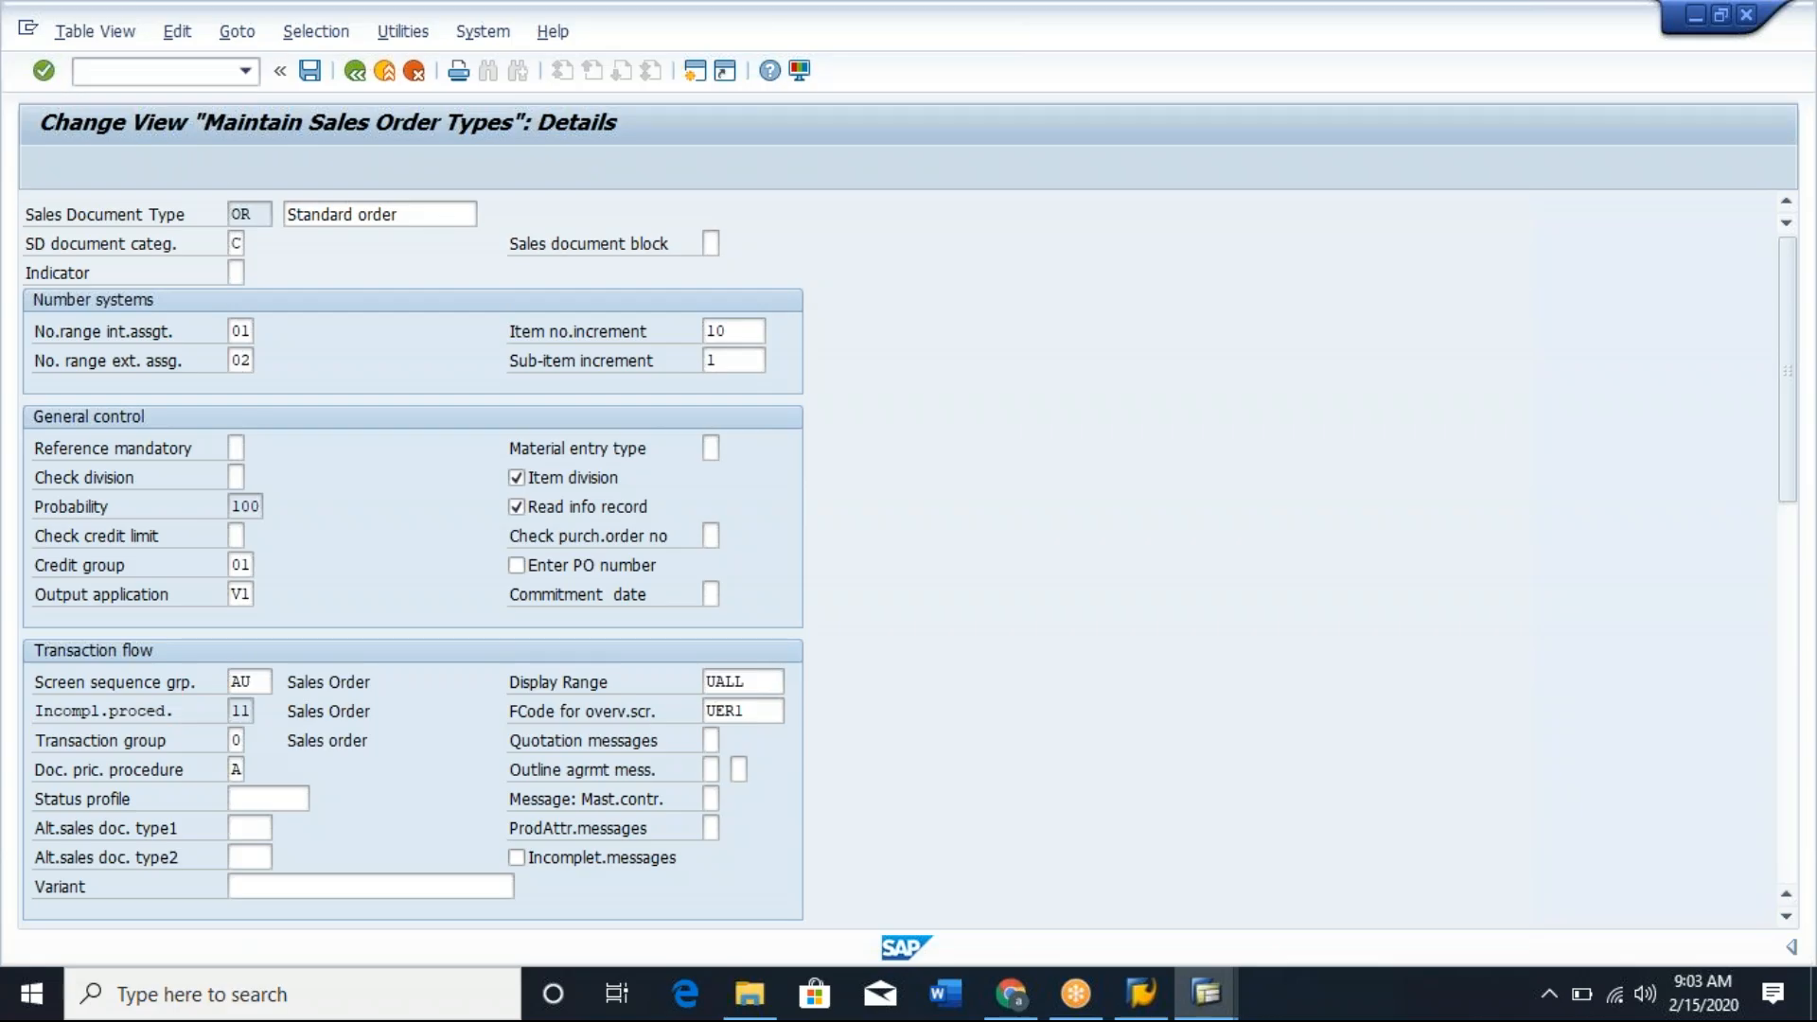
pyautogui.click(36, 240)
pyautogui.click(78, 166)
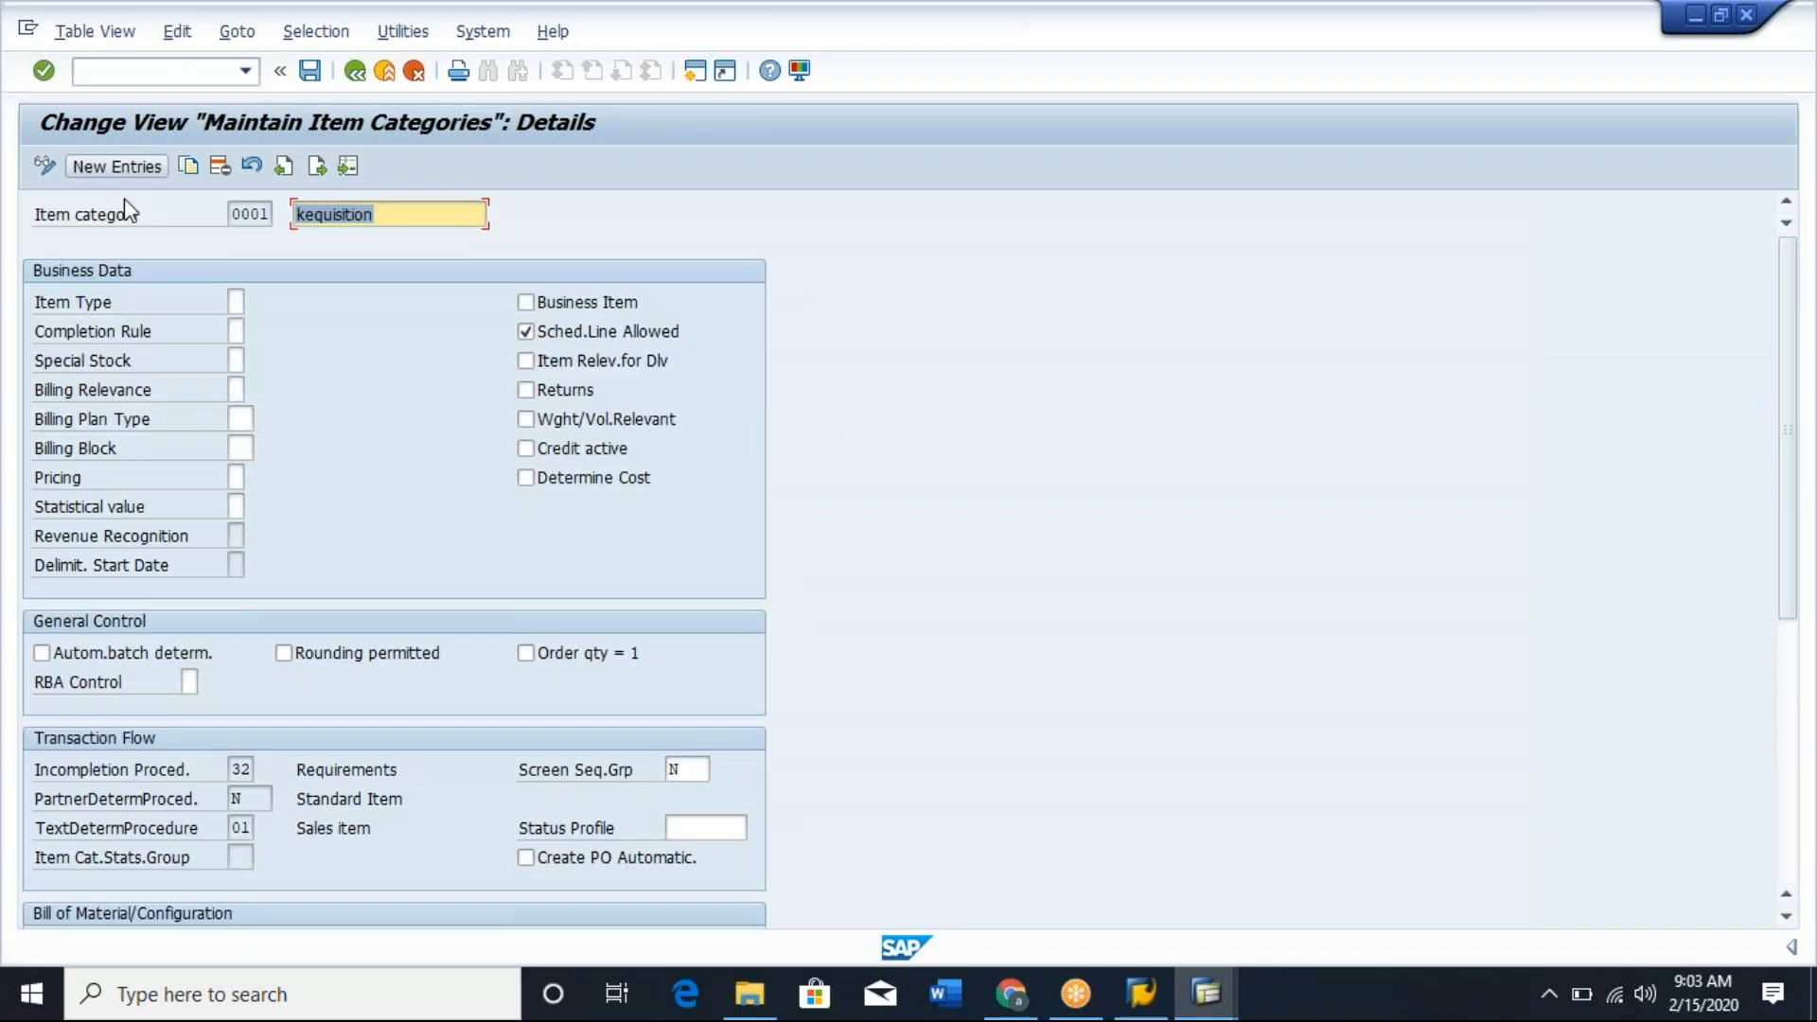
# Examine the incompletion procedure and its description in the transaction flow settings of item category 0001.
pyautogui.click(250, 768)
pyautogui.click(361, 778)
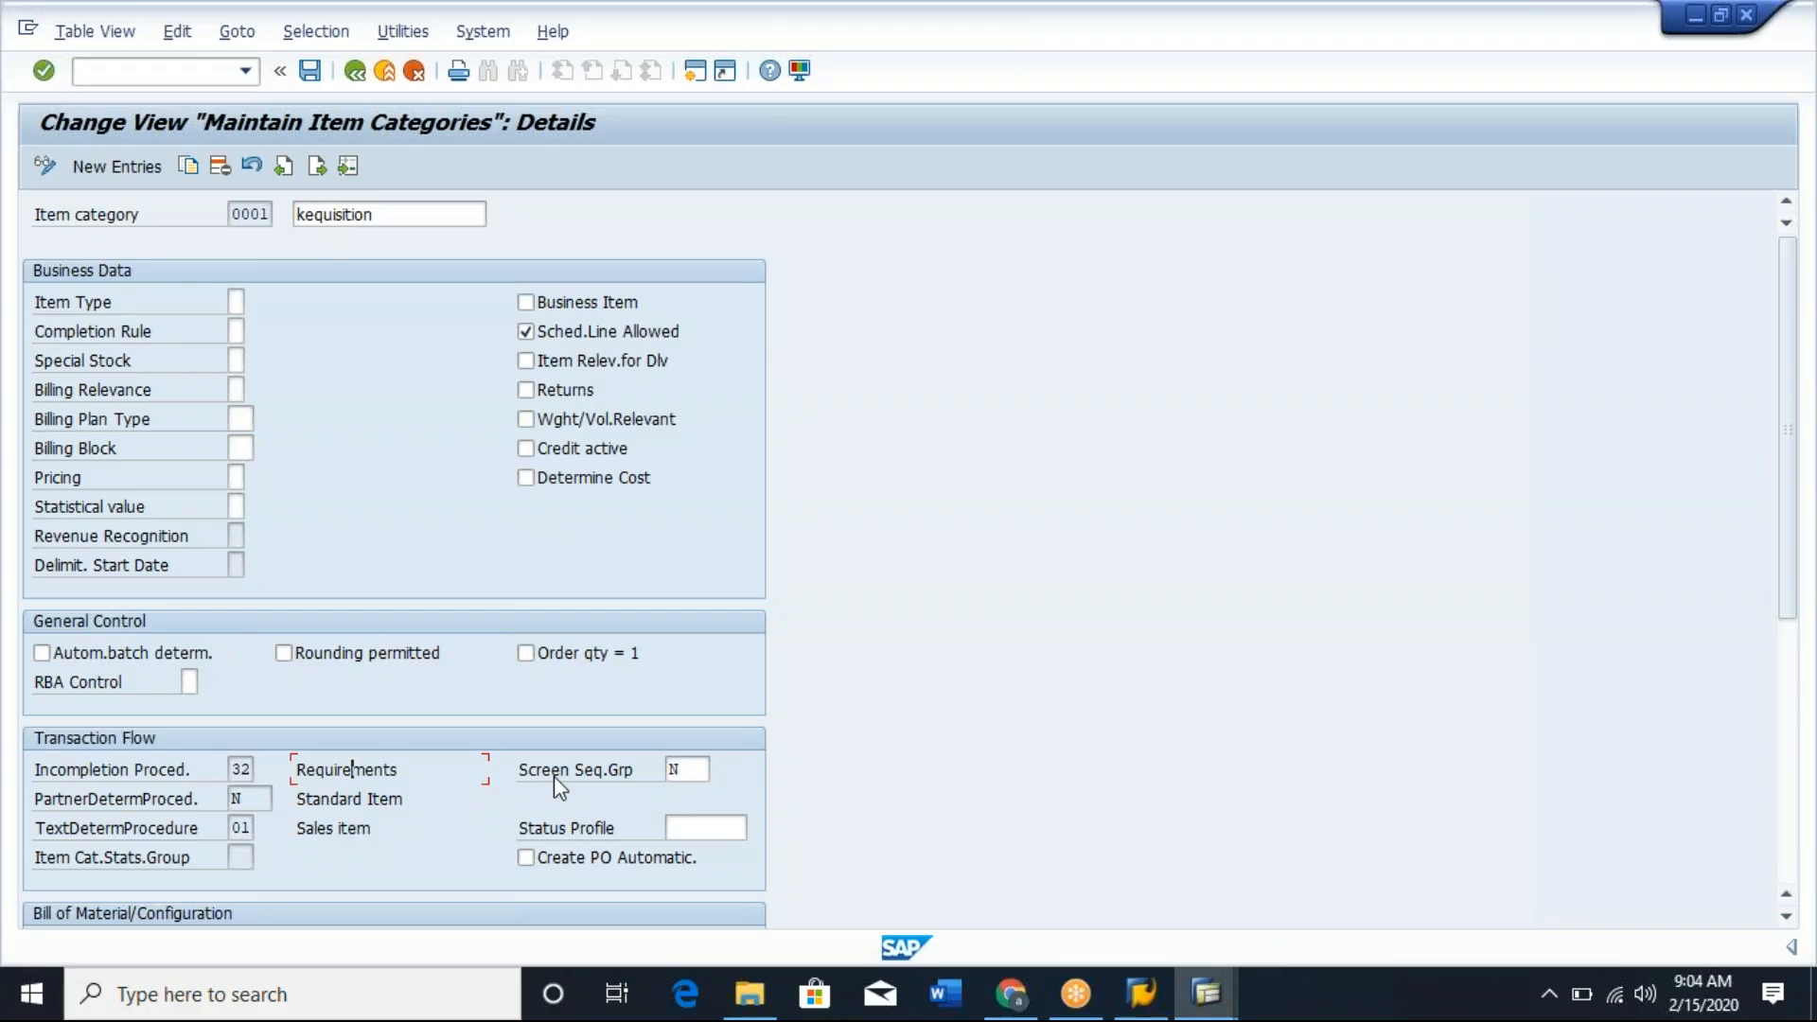
pyautogui.click(242, 778)
# Switch to the implementation guide session and open the schedule line category maintenance under Schedule Lines.
pyautogui.hotkey('alt', 'Tab')
pyautogui.hotkey('alt', 'Tab')
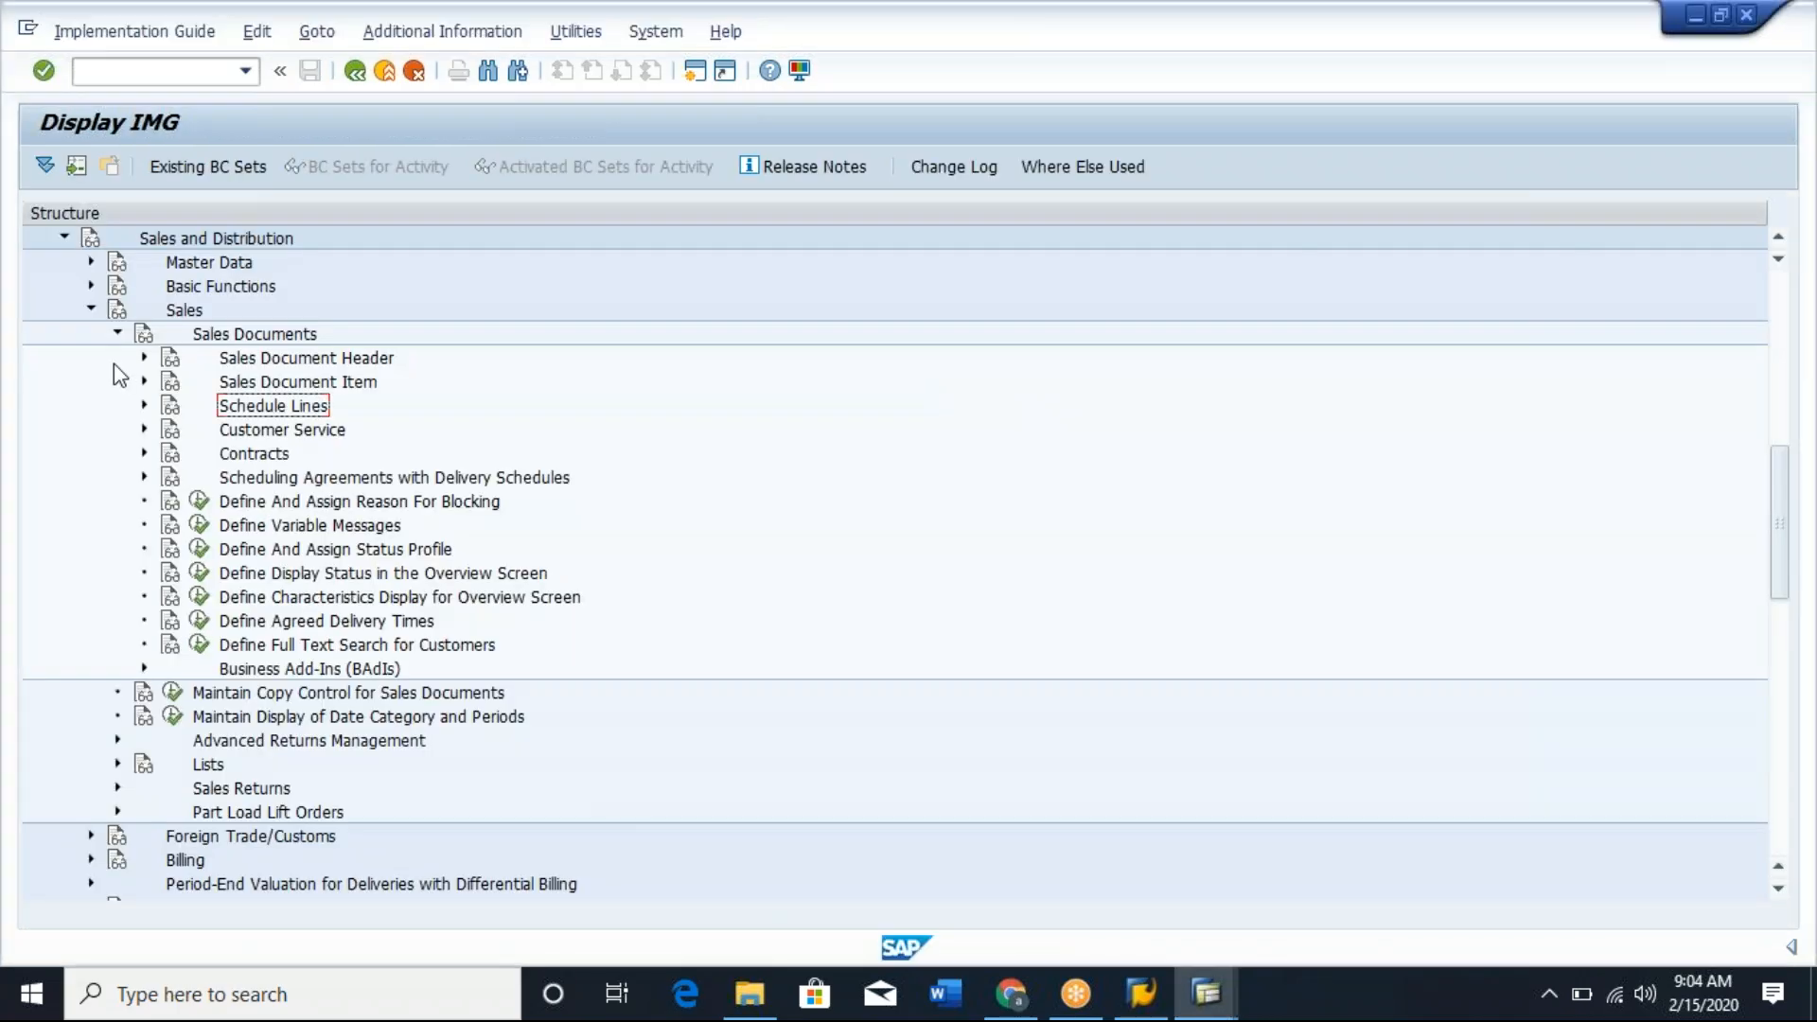
pyautogui.click(144, 406)
pyautogui.click(226, 430)
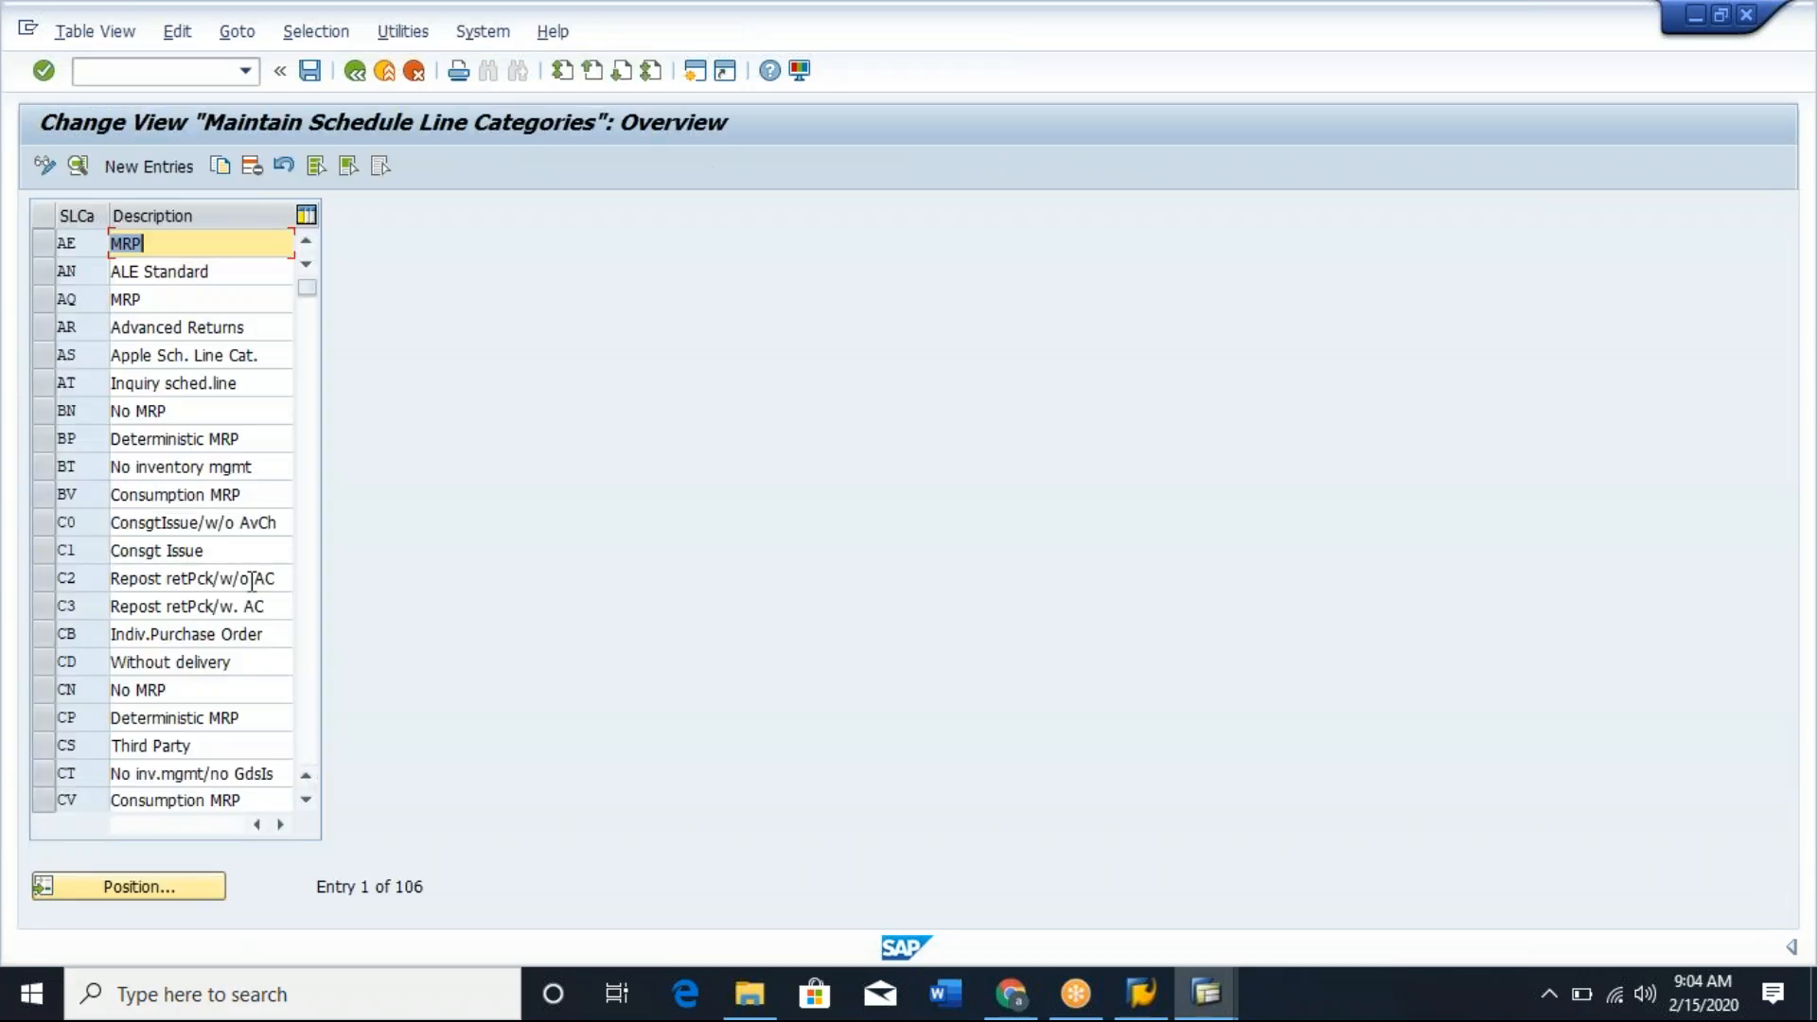
# Open the details of schedule line category CV and examine its incompletion procedure.
pyautogui.click(45, 800)
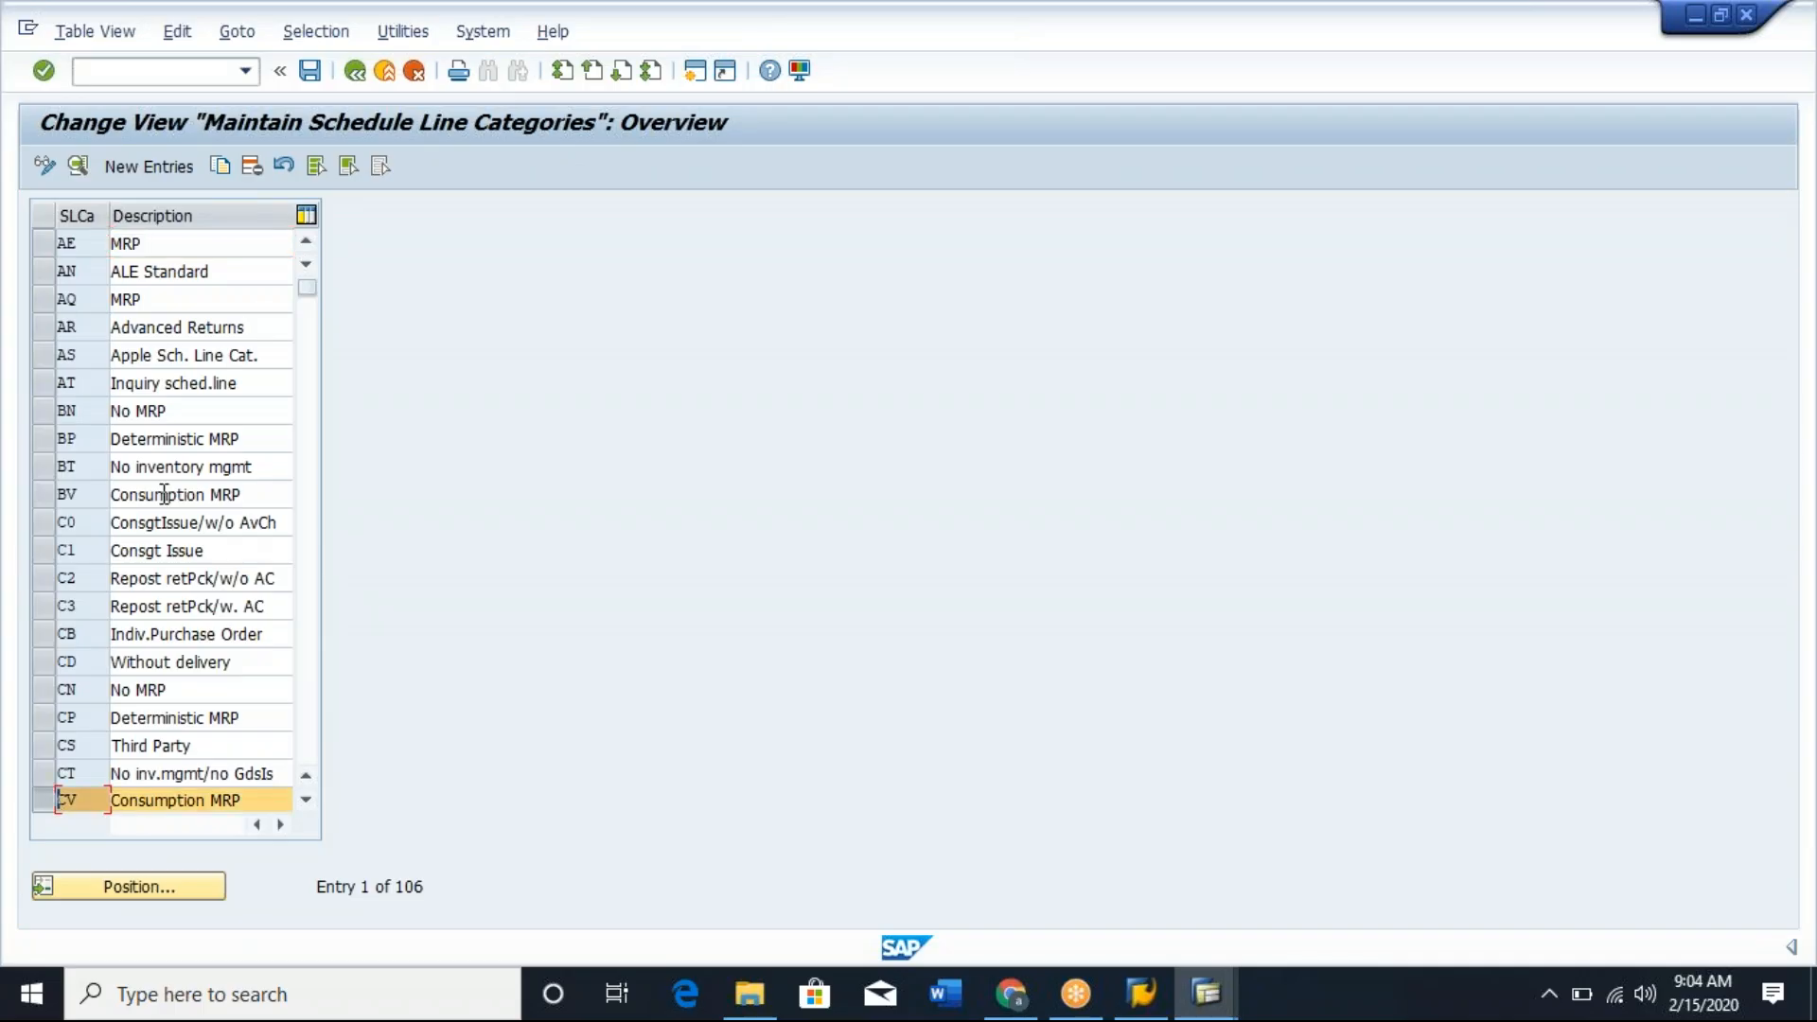
pyautogui.click(79, 166)
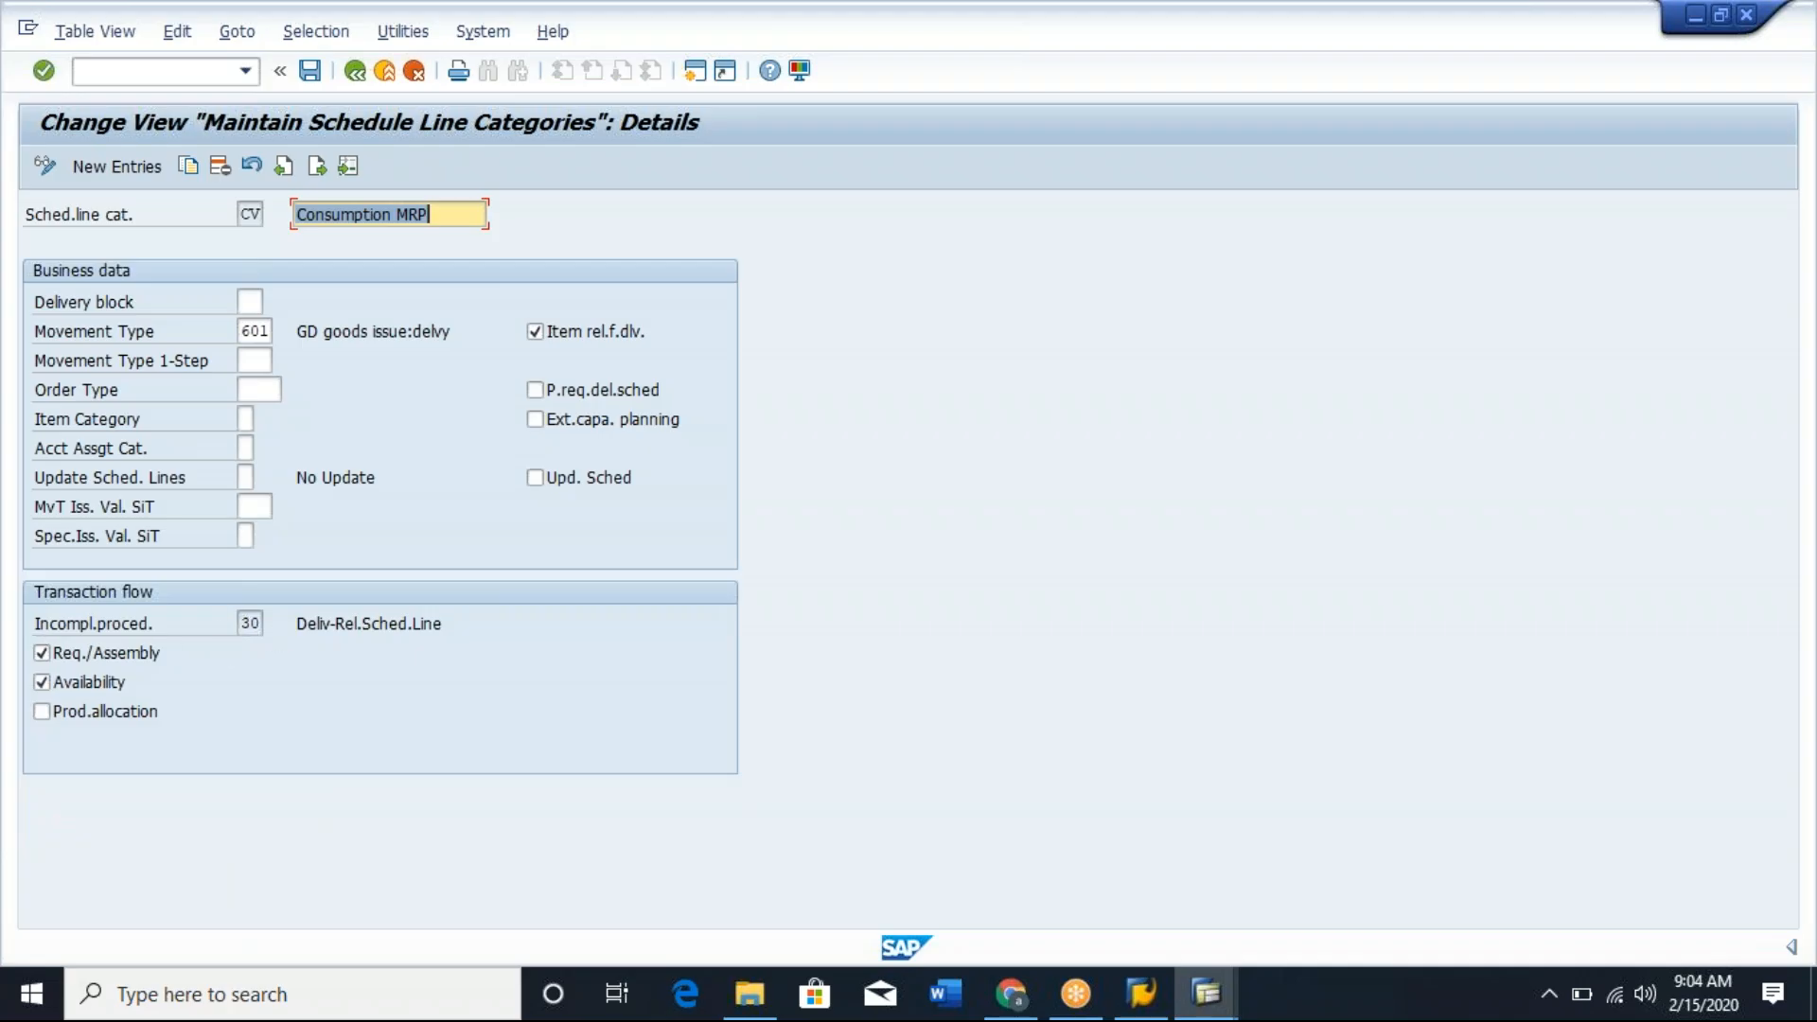
pyautogui.click(248, 624)
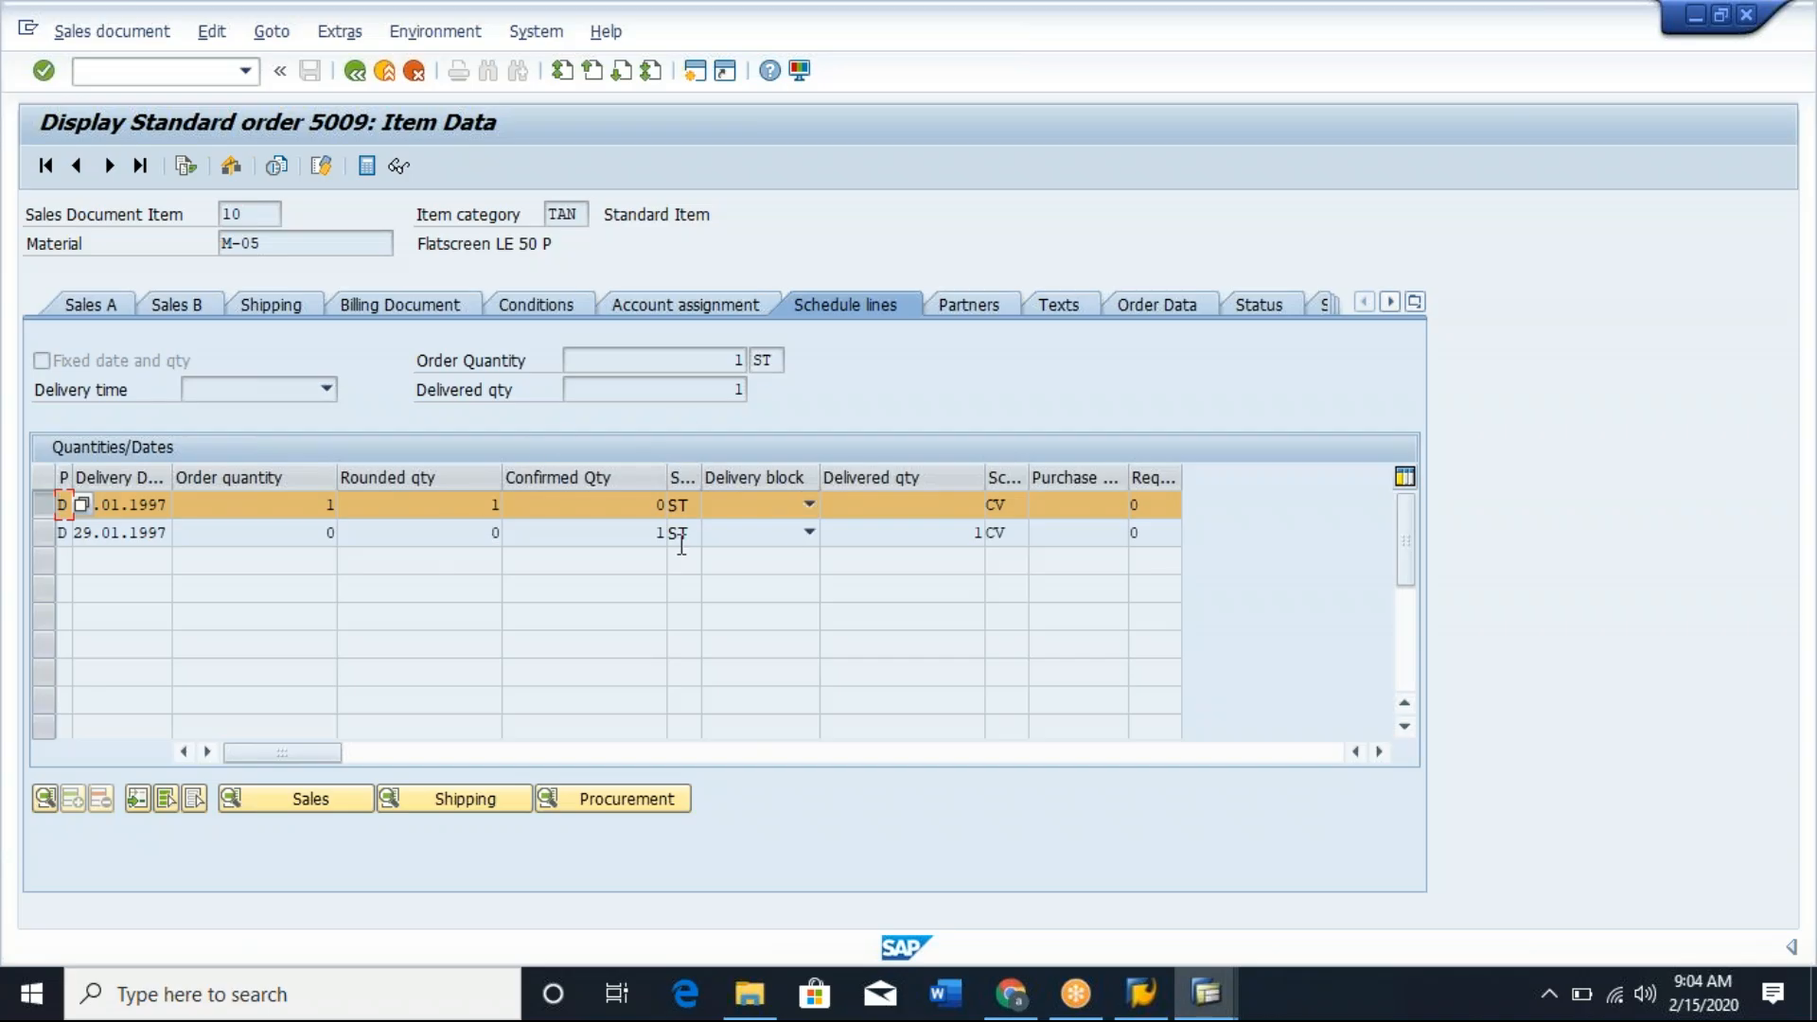
# Check the first schedule line's category in the displayed order, return to the overview and reopen the order in change mode, acknowledging the information messages.
pyautogui.click(993, 501)
pyautogui.click(356, 76)
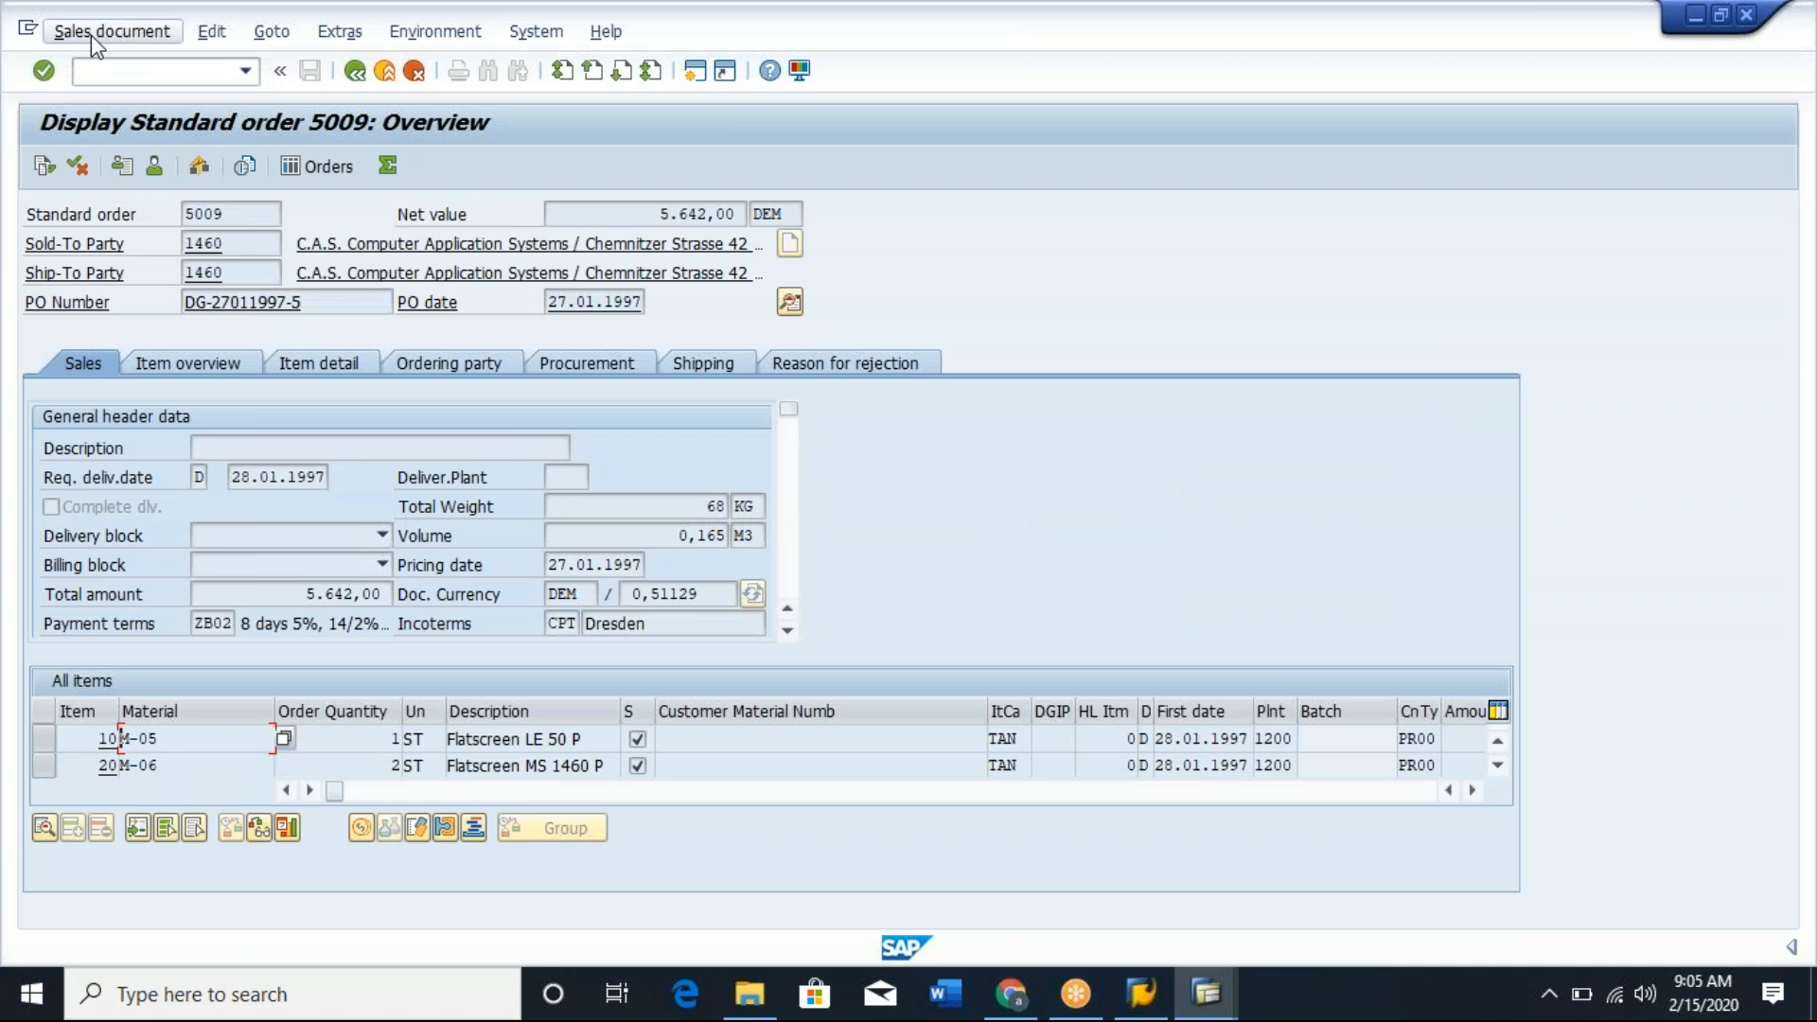
pyautogui.click(91, 36)
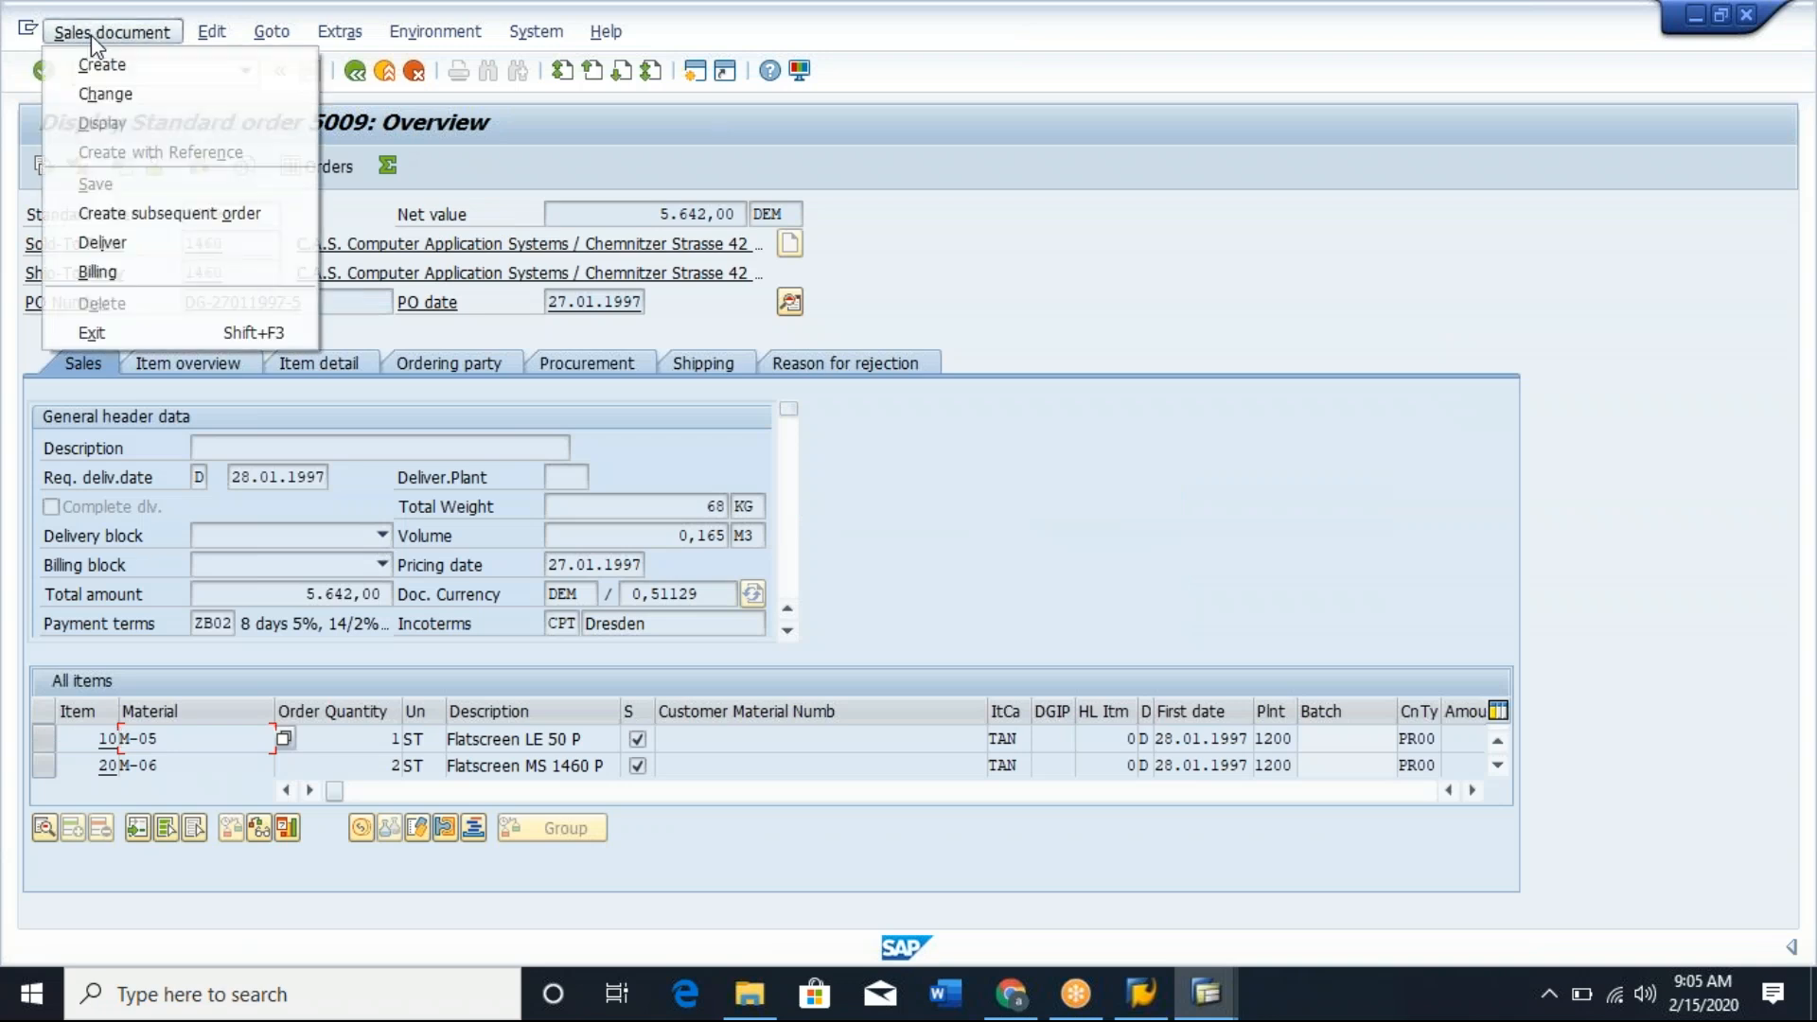
pyautogui.click(124, 87)
pyautogui.click(43, 74)
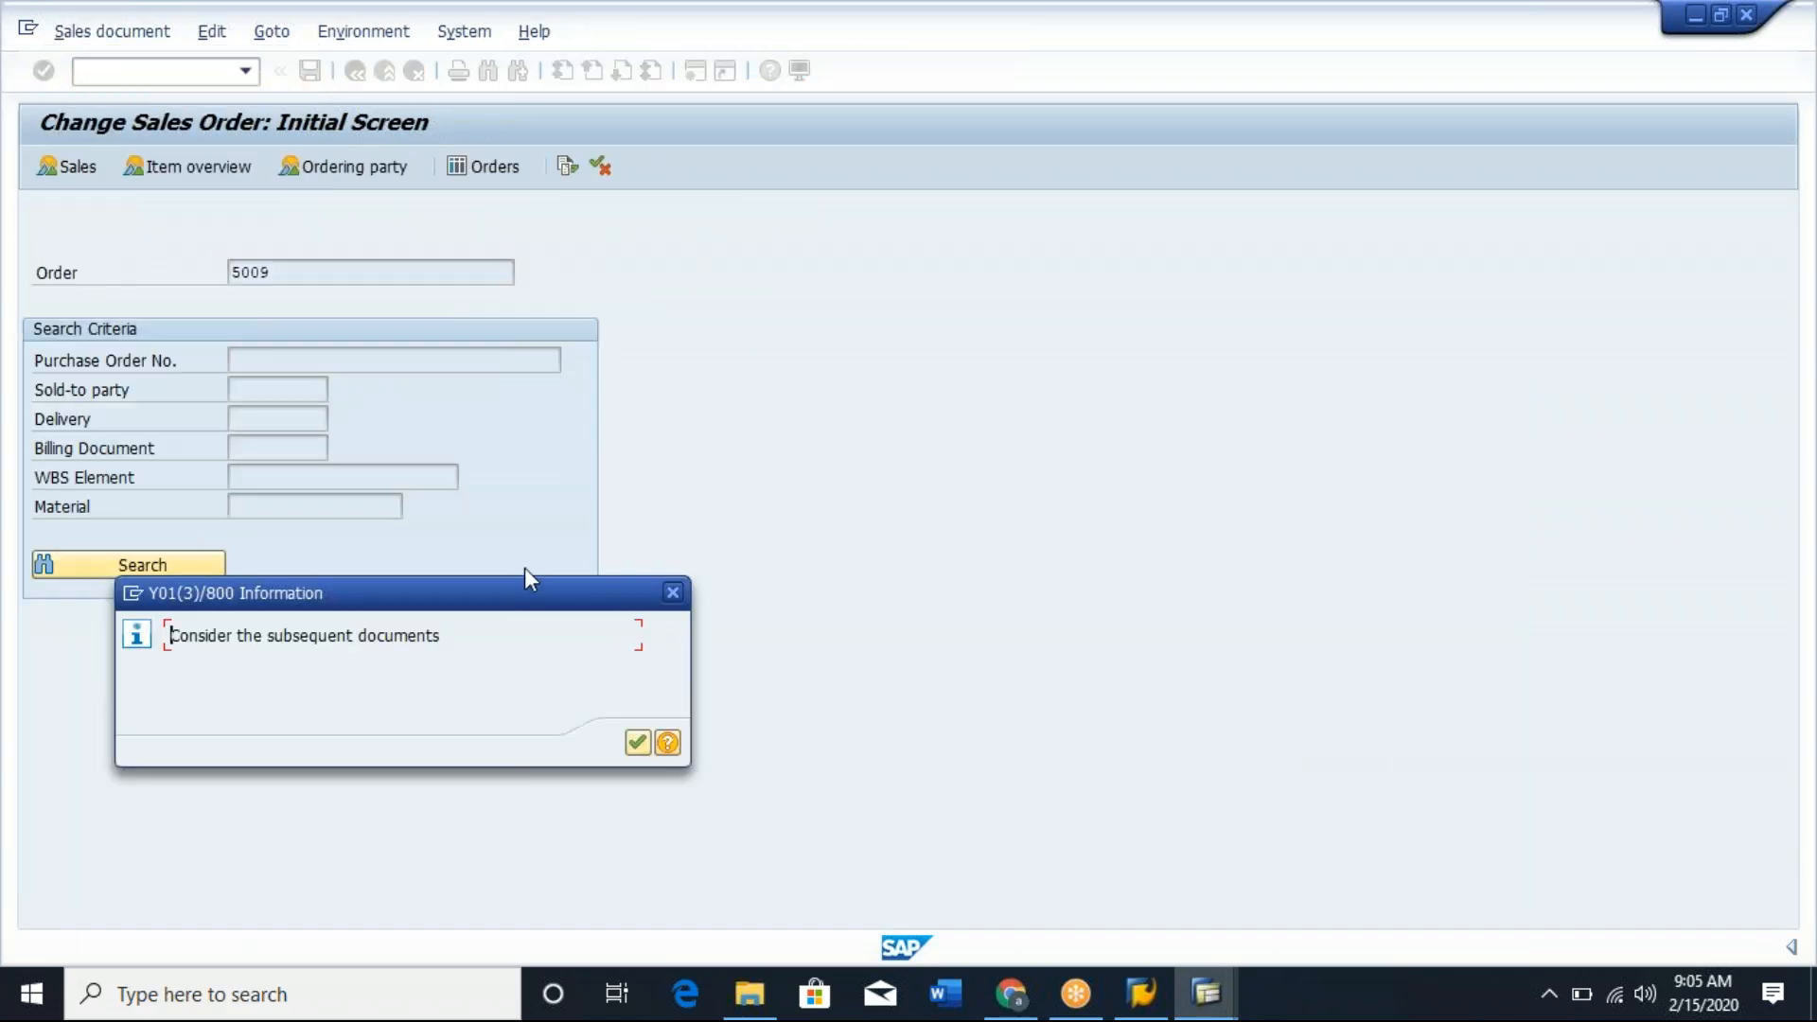
pyautogui.click(638, 746)
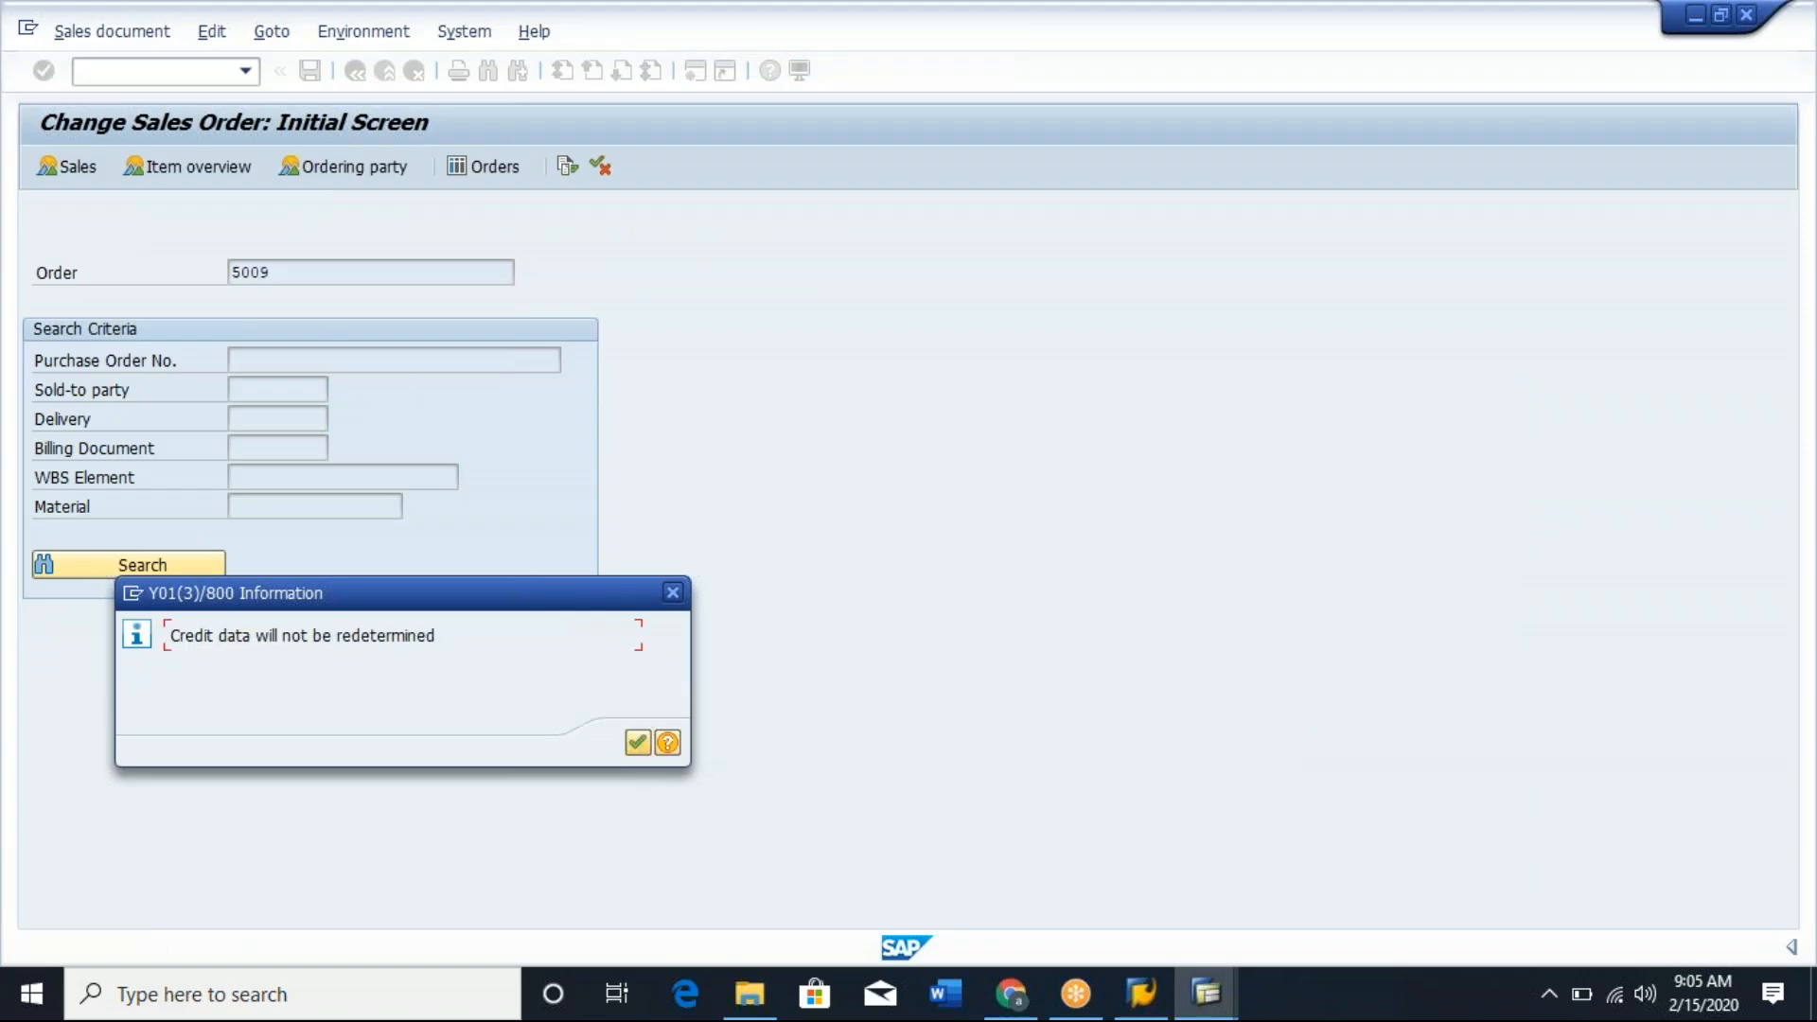
pyautogui.click(638, 743)
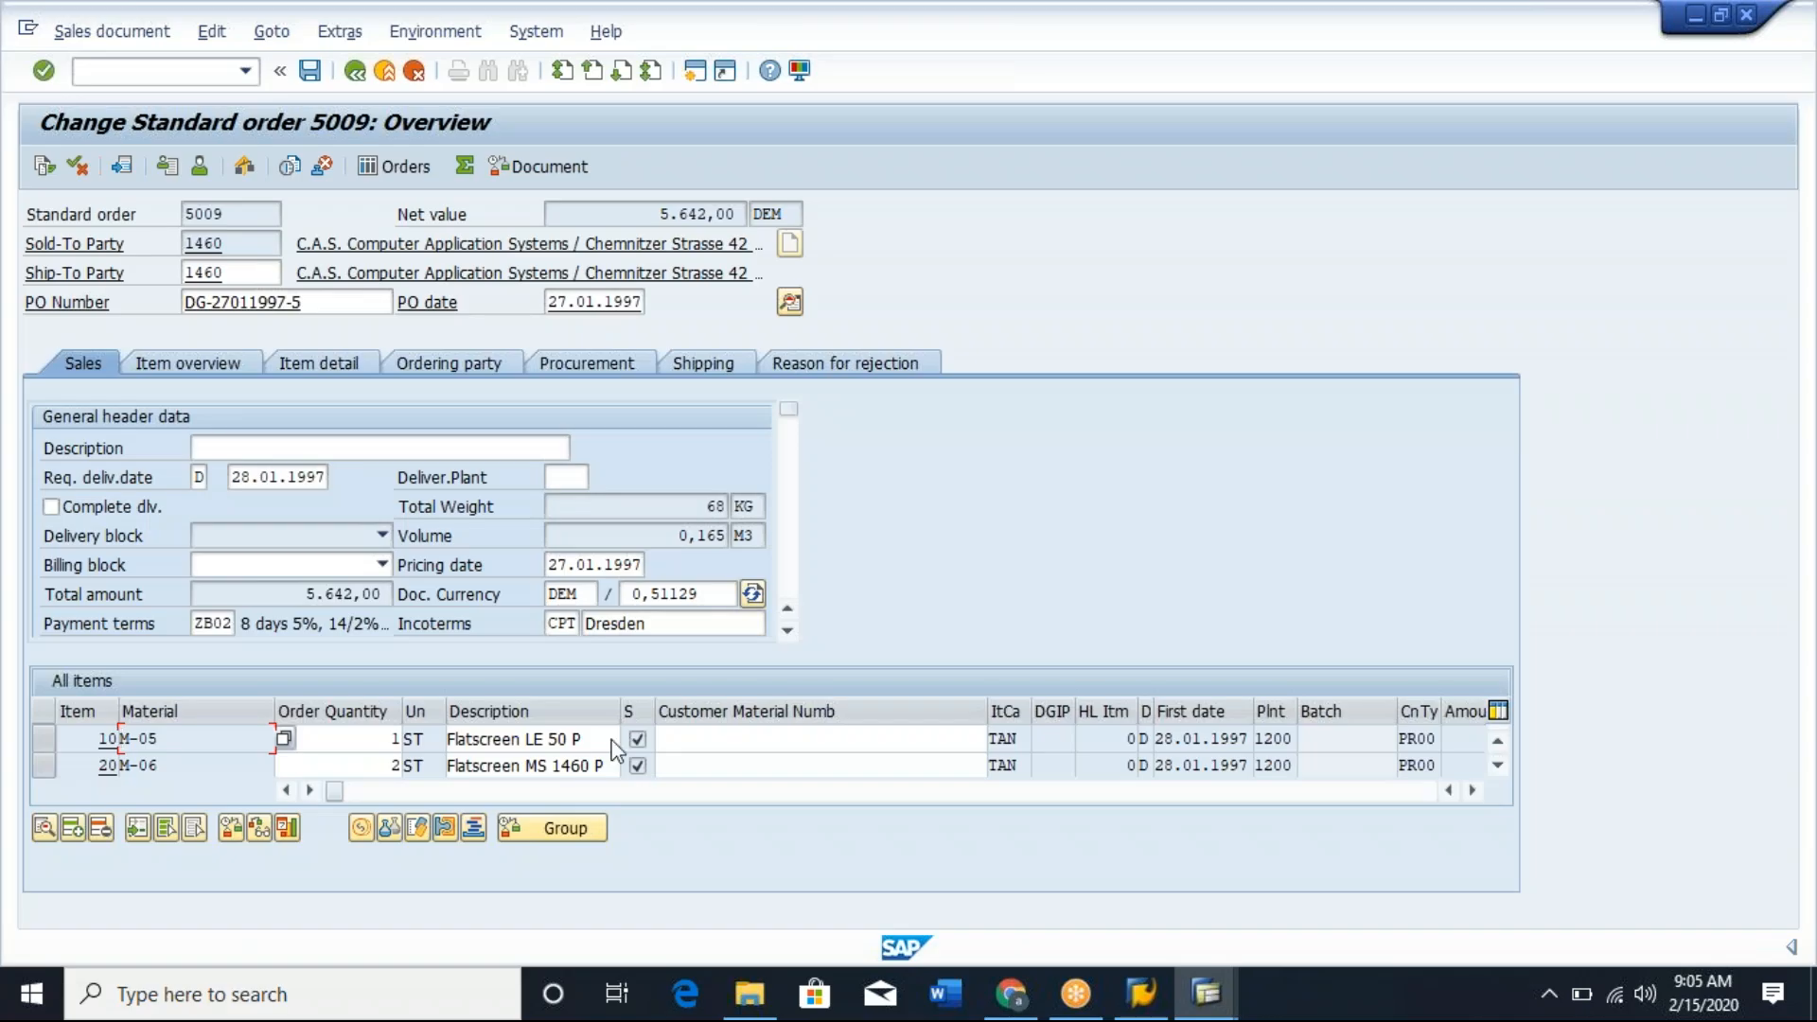
# Open order item 10, material M-05, review its pricing conditions and return to the order overview.
pyautogui.click(359, 739)
pyautogui.doubleClick(364, 739)
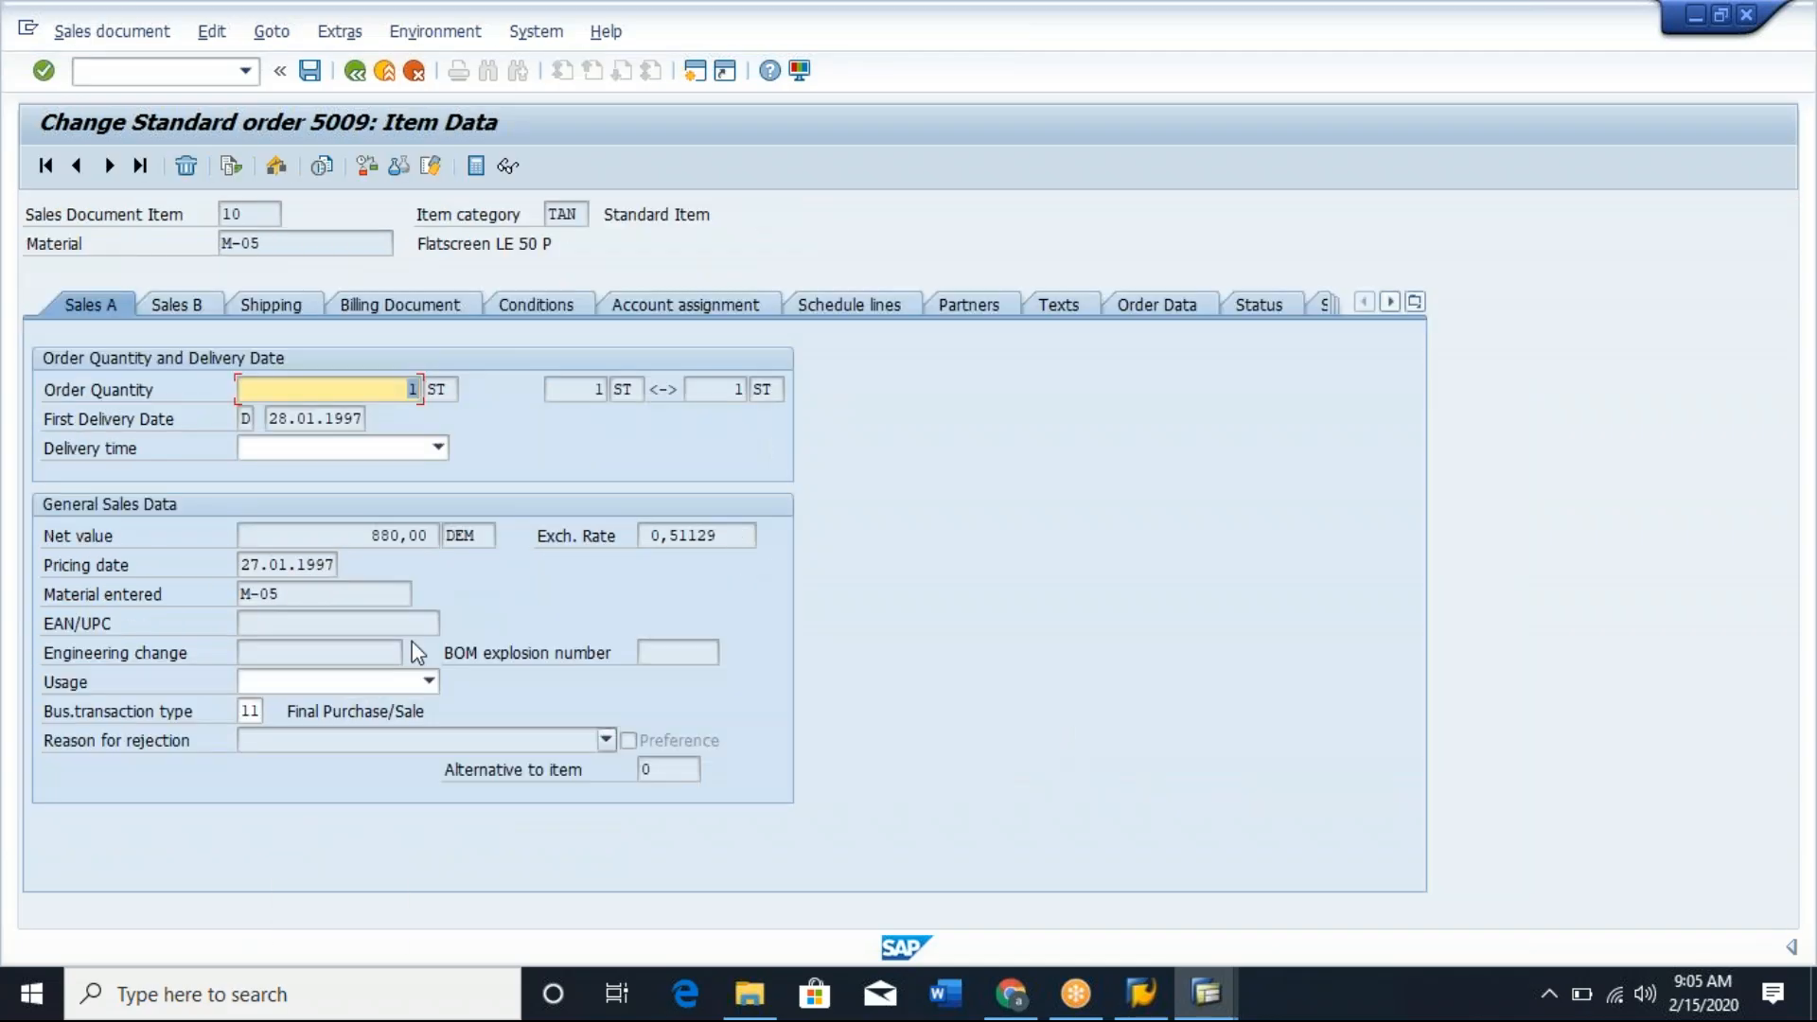
pyautogui.click(536, 305)
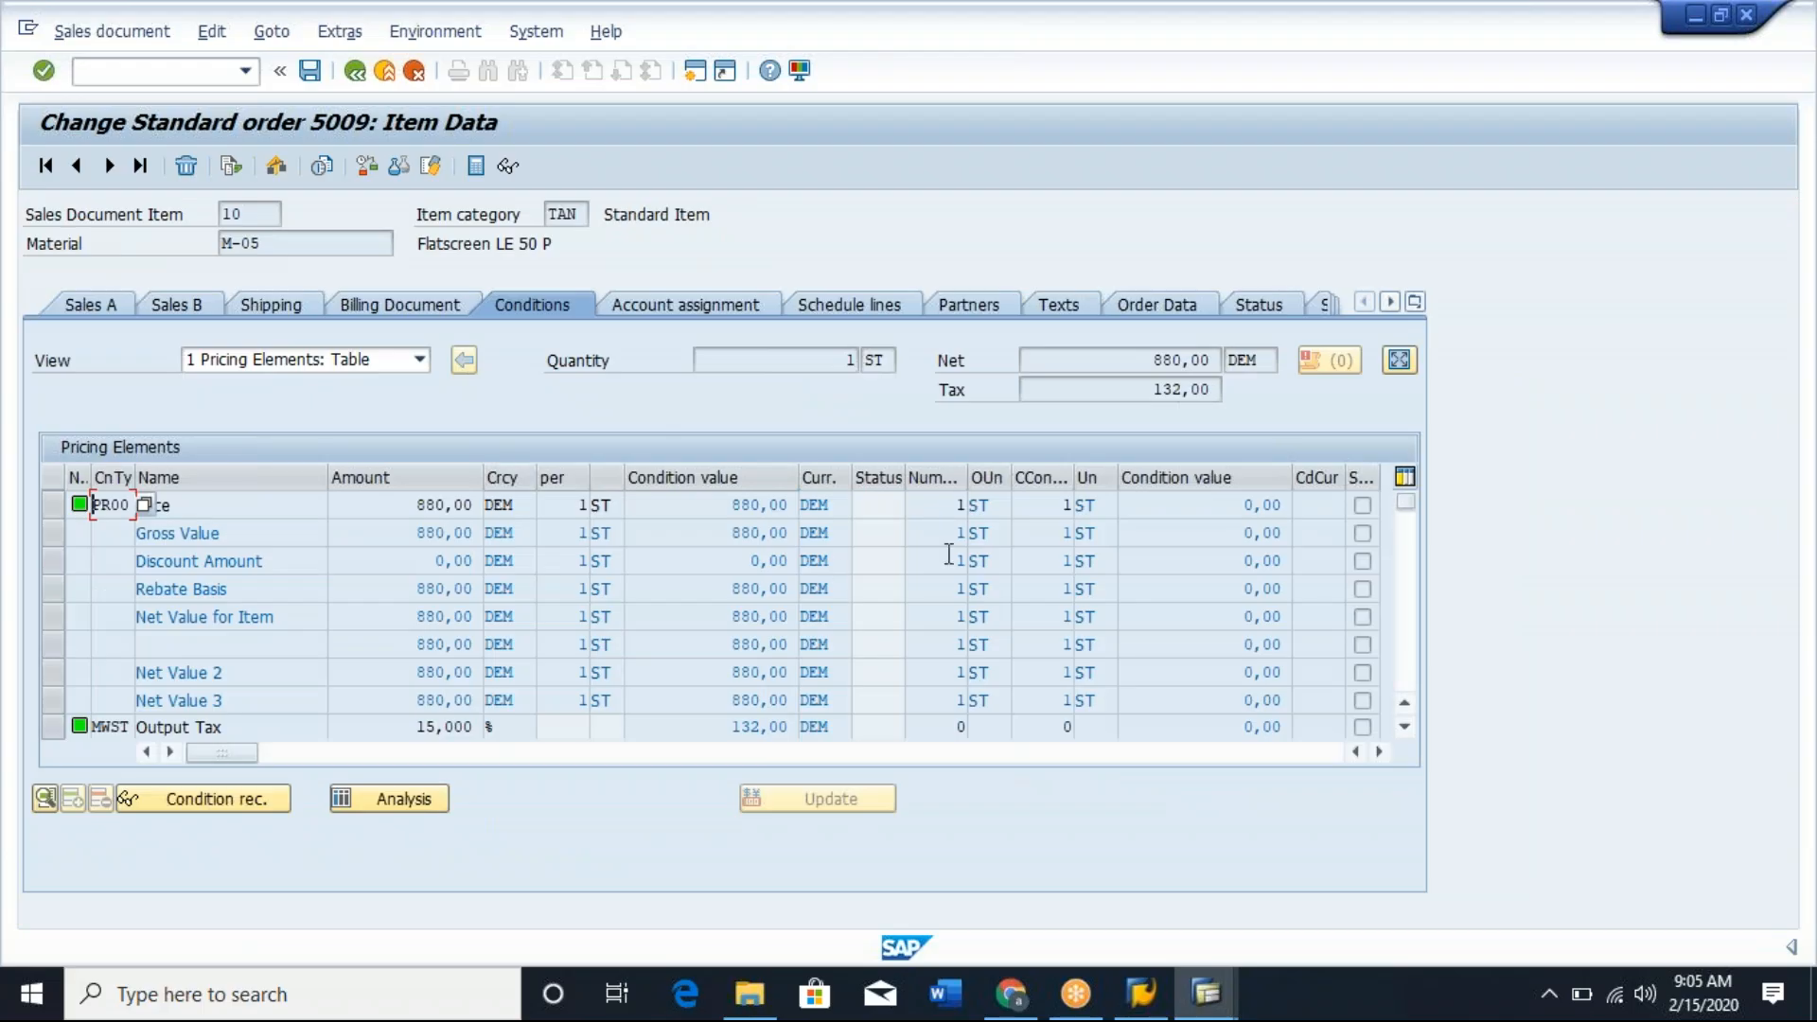
pyautogui.click(1406, 636)
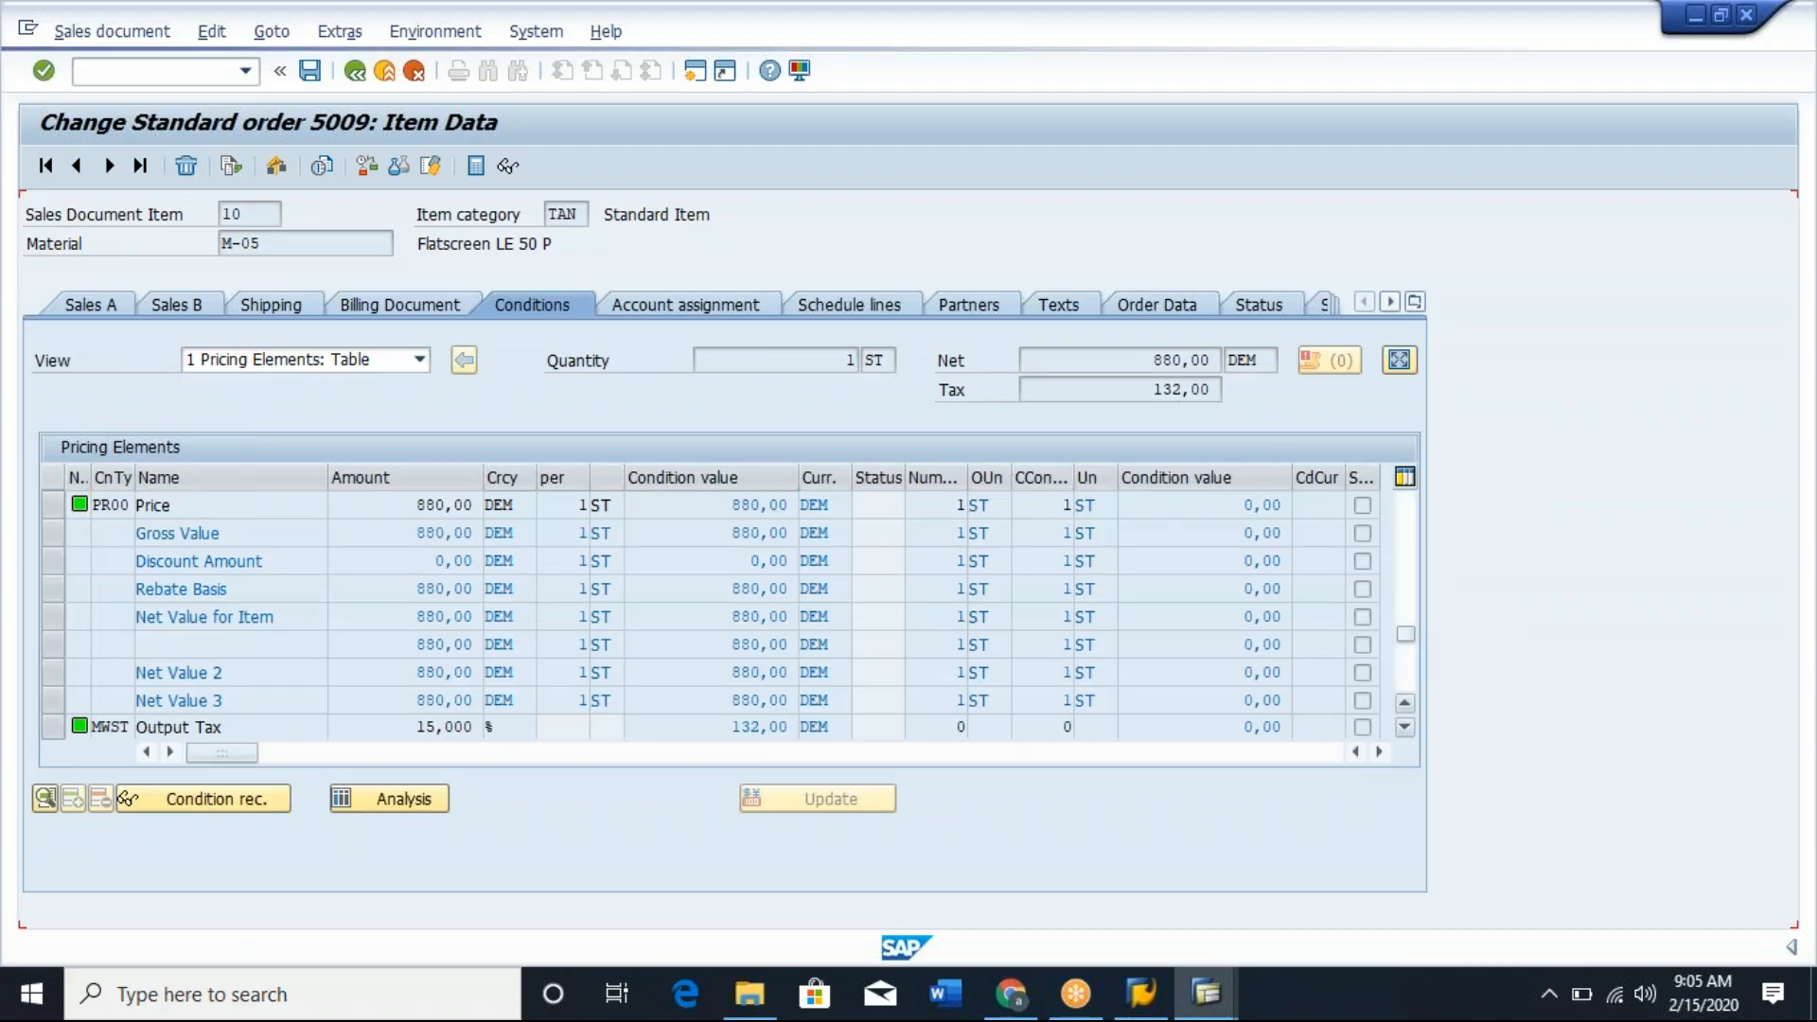
pyautogui.click(355, 70)
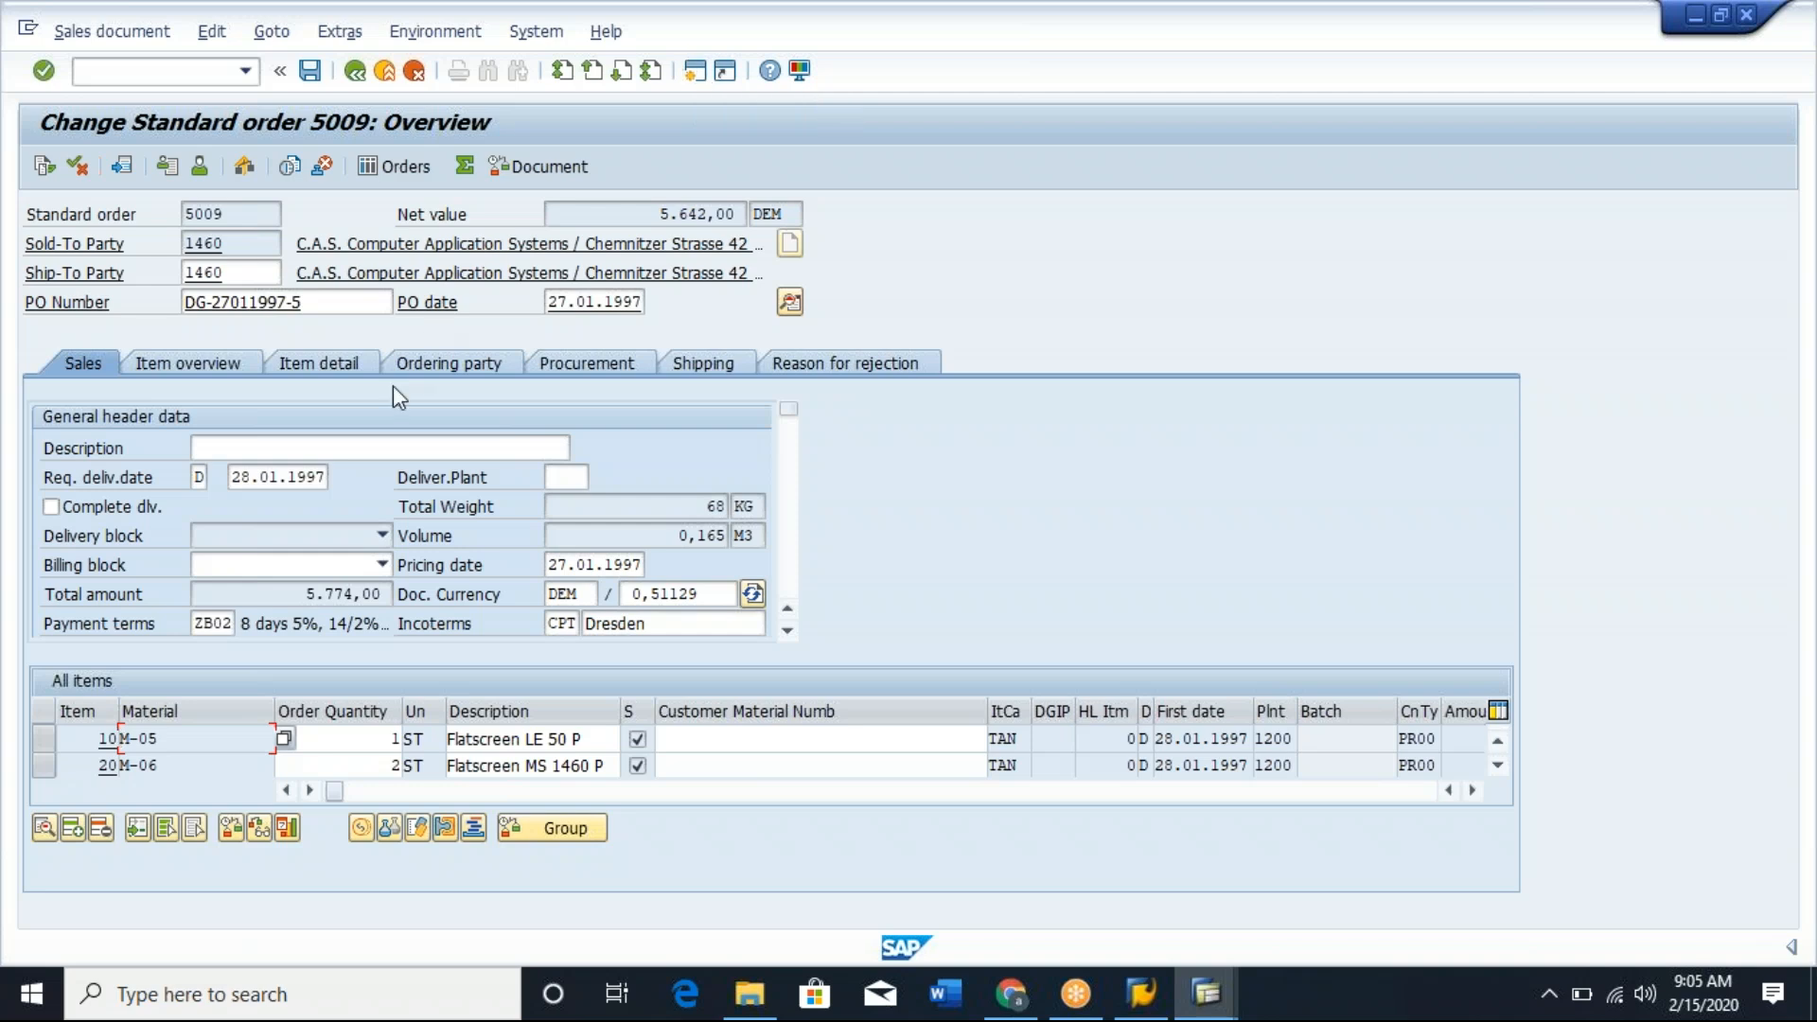
# Clear the payment terms in the order's general header data and try to save the order.
pyautogui.doubleClick(198, 621)
pyautogui.press('Delete')
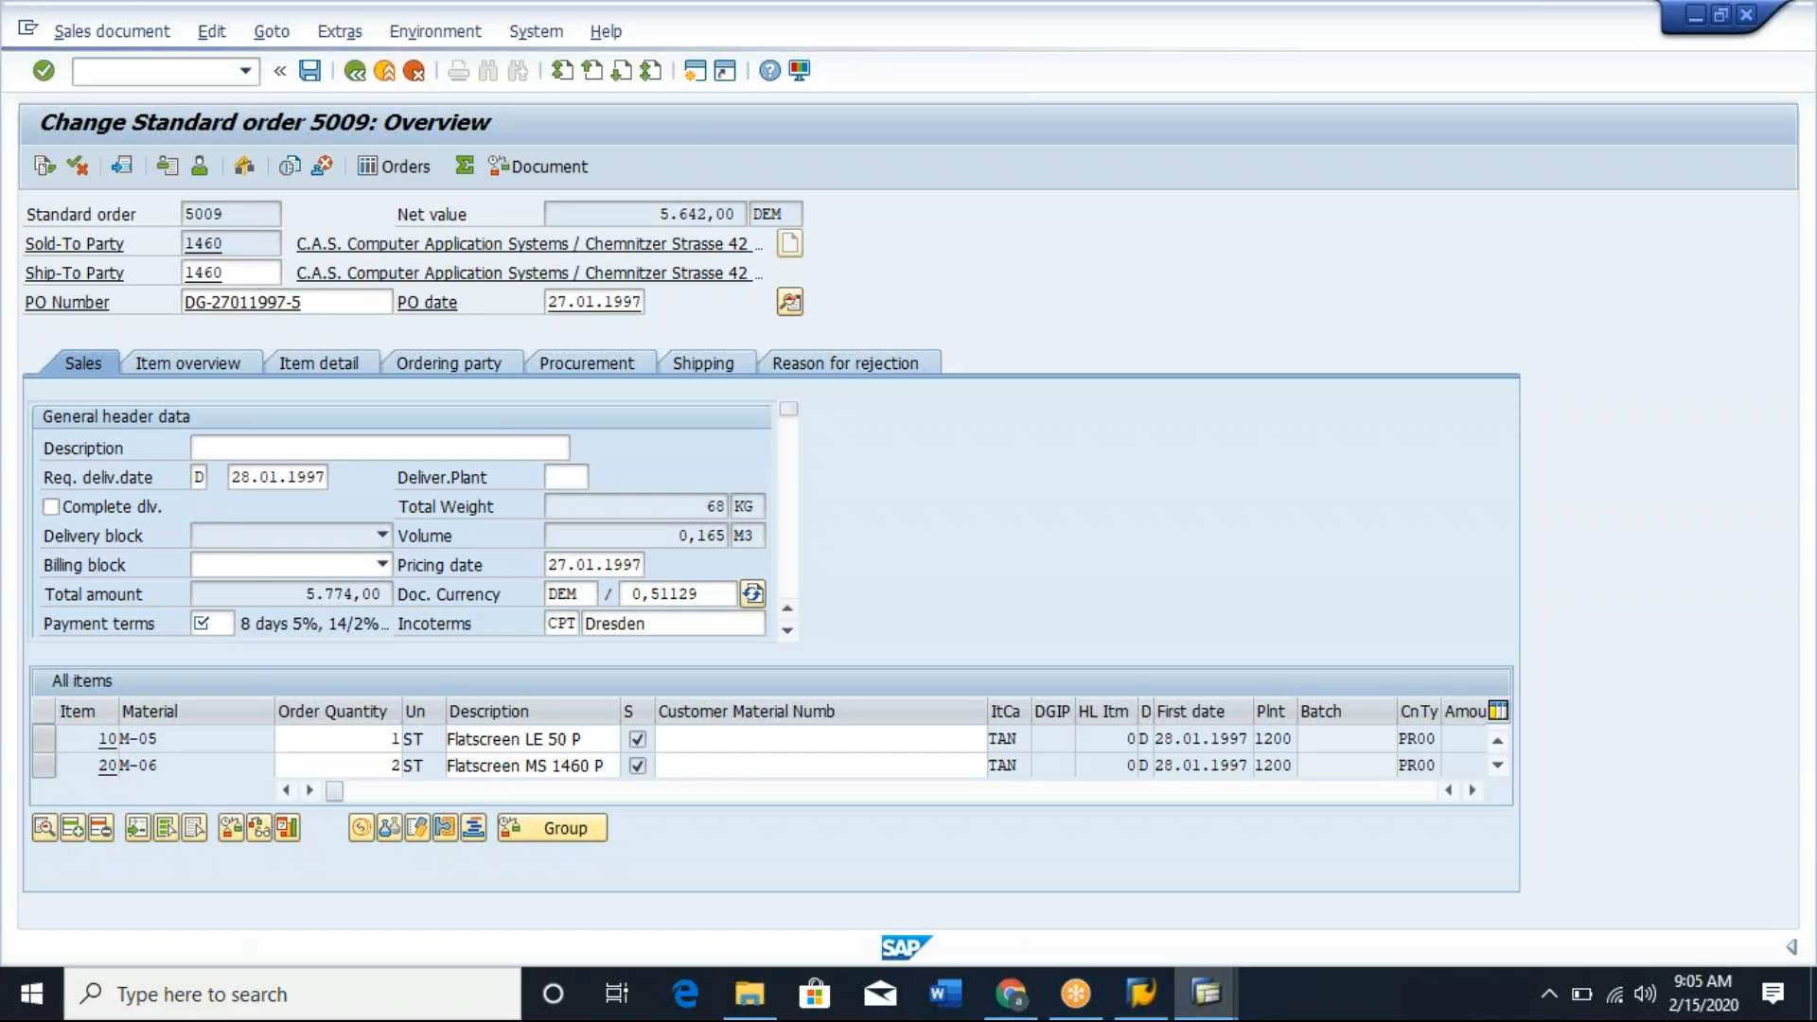
pyautogui.press('Return')
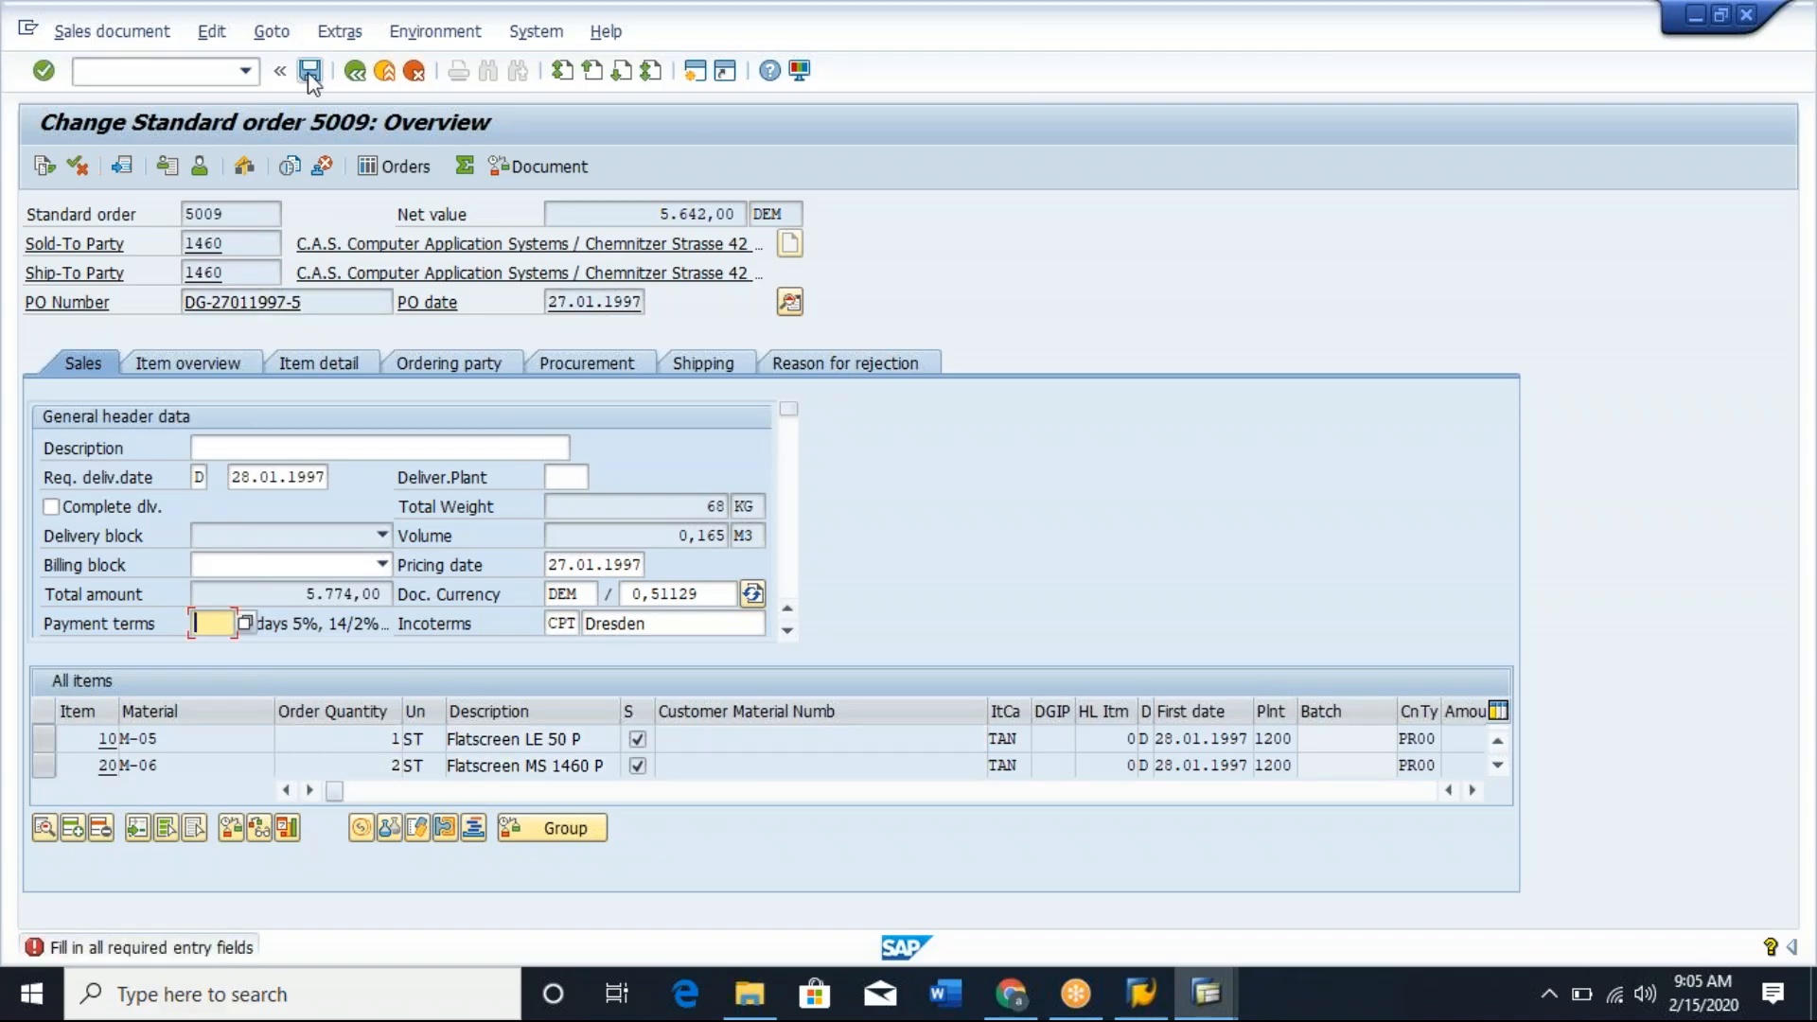
pyautogui.click(310, 73)
# Set the order's payment terms to 0001 from the list of possible entries and save the order.
pyautogui.click(787, 631)
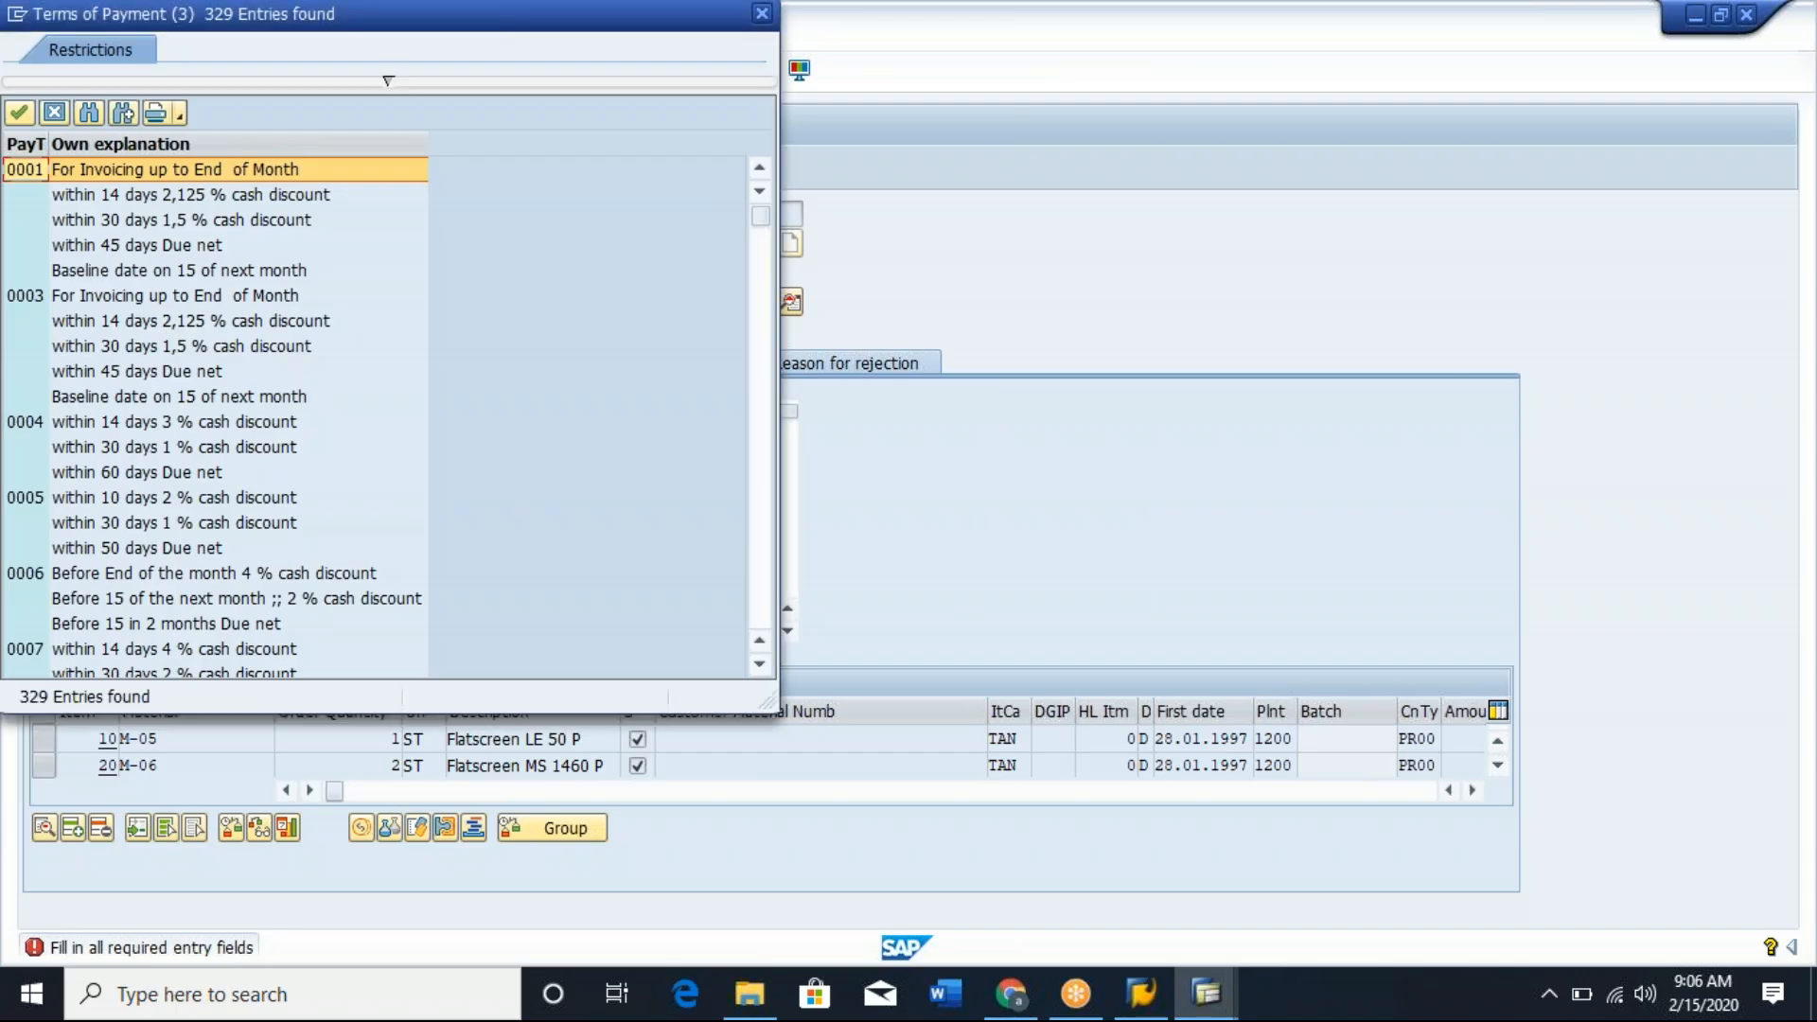
pyautogui.press('Escape')
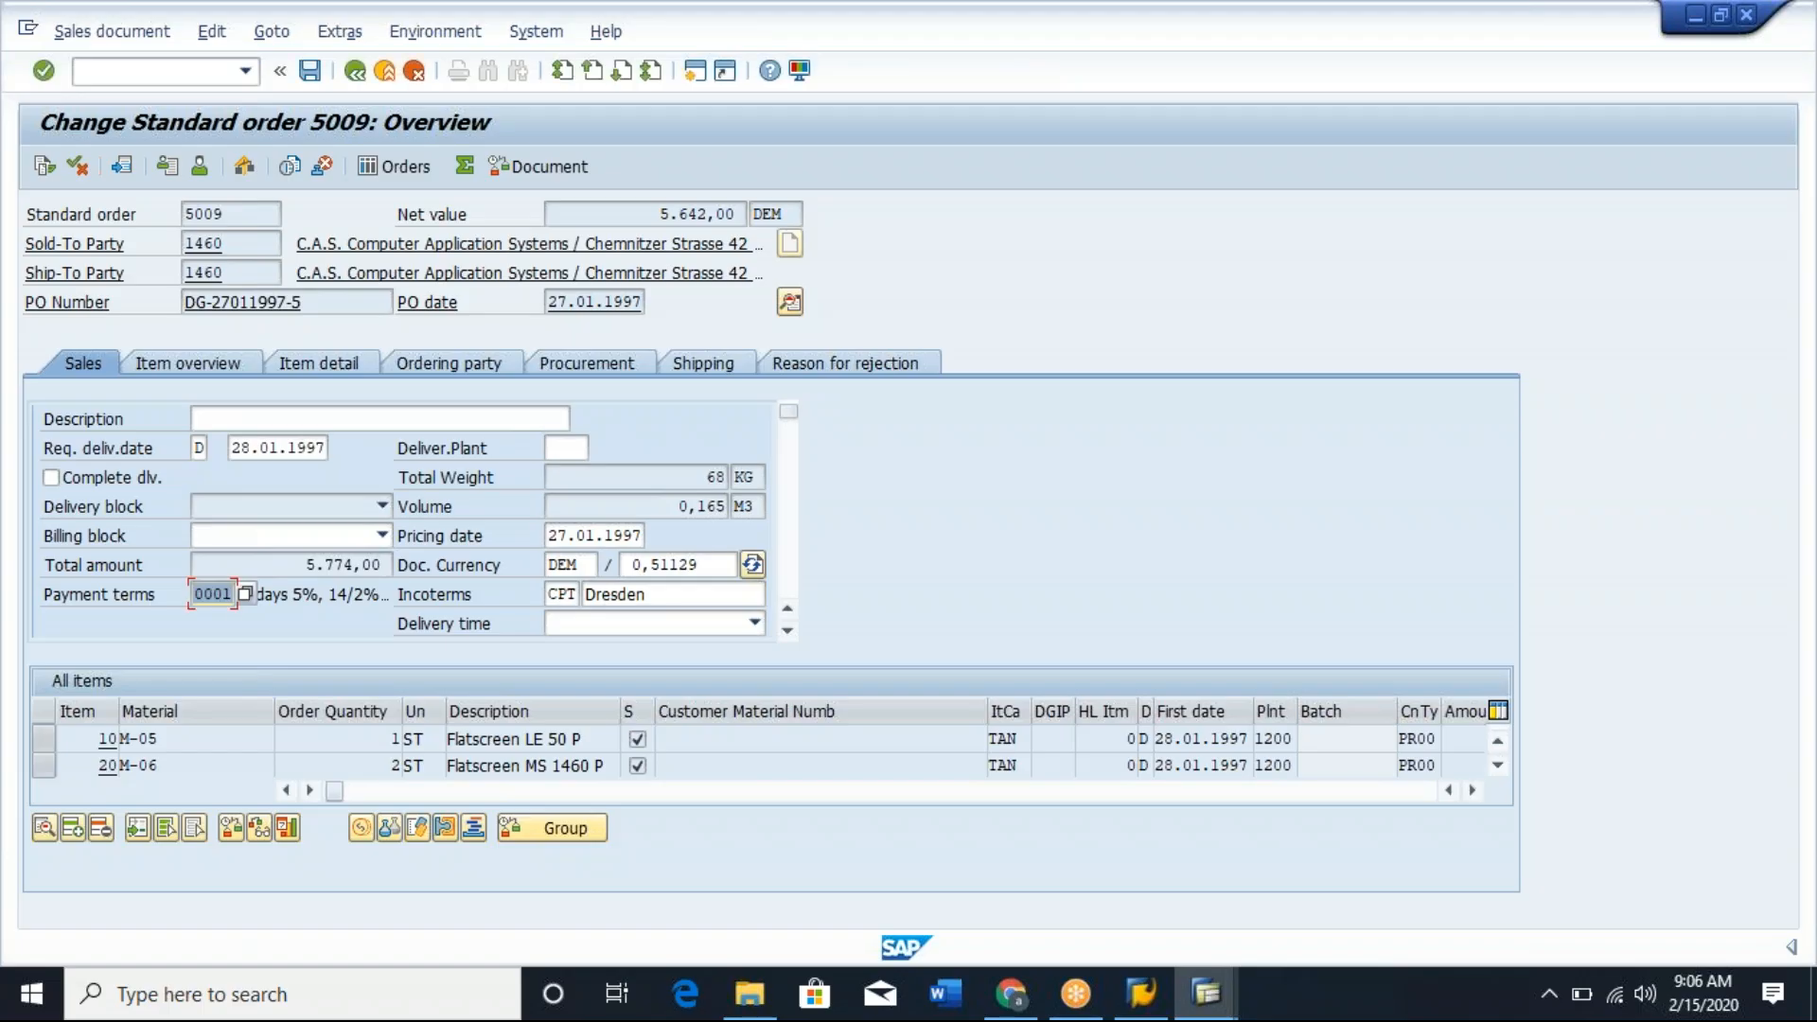
pyautogui.hotkey('ctrl', 's')
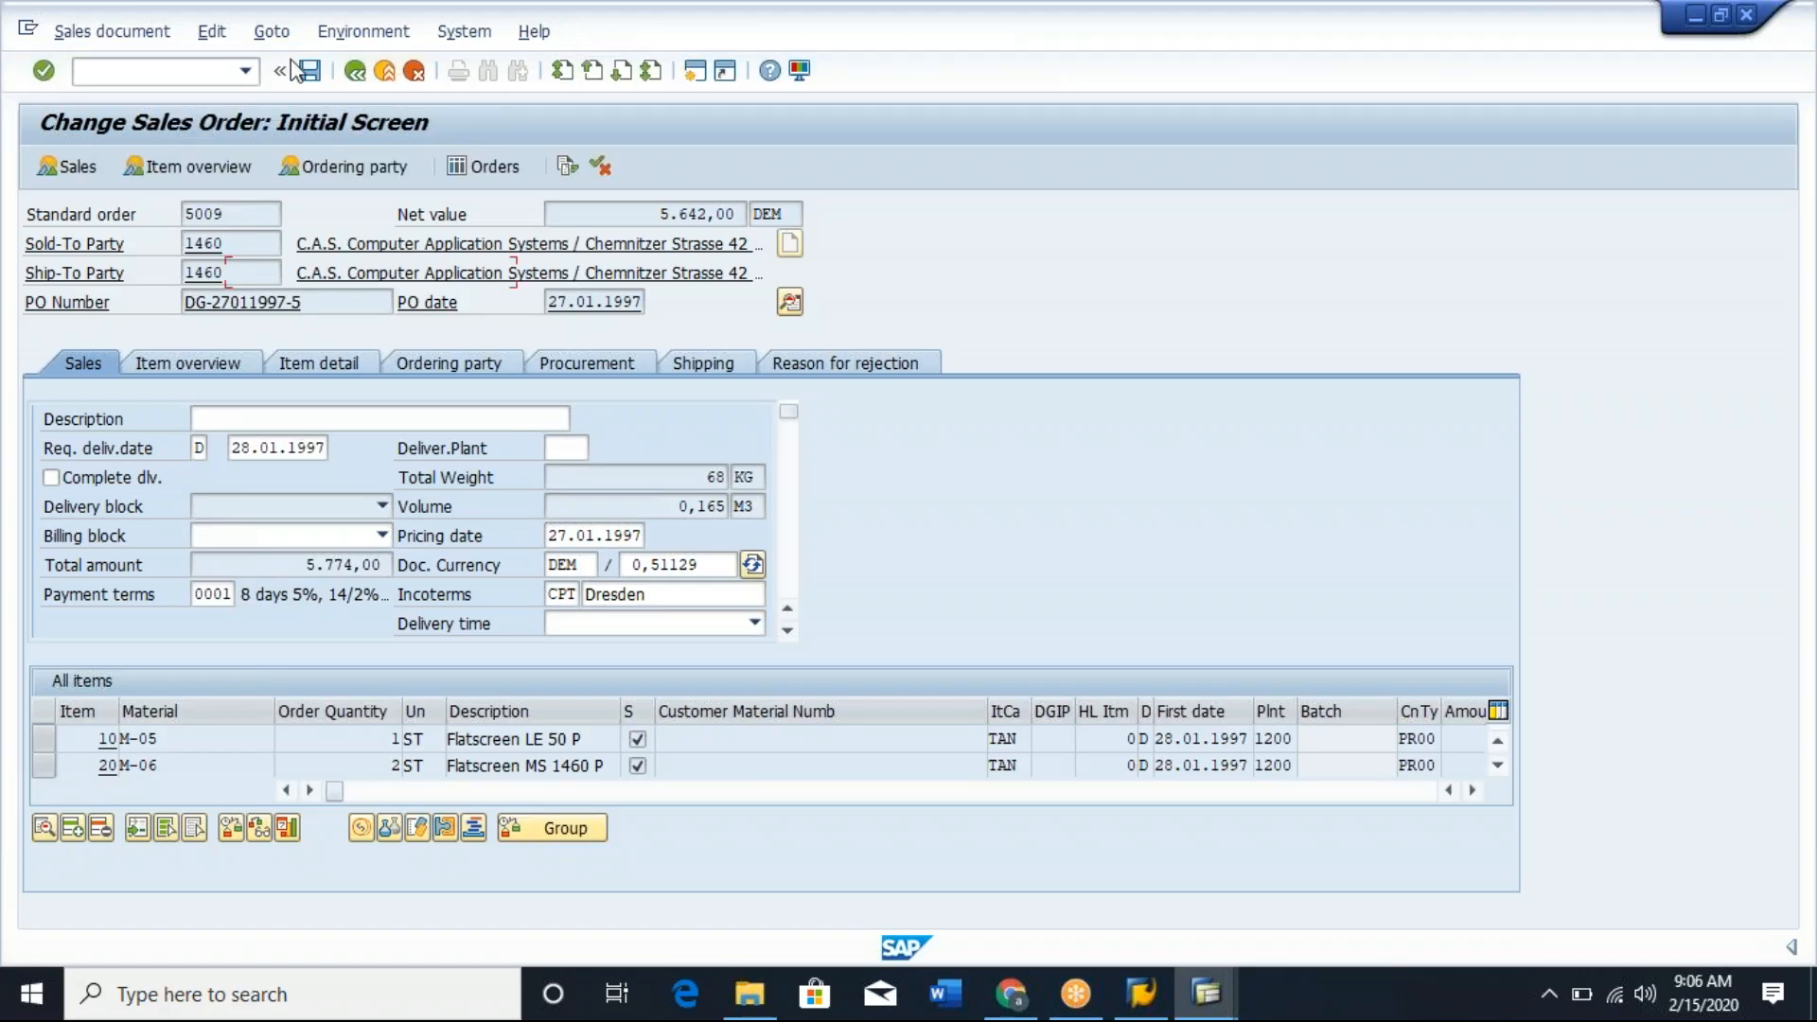
# Reopen the saved standard order in change mode, acknowledge the information messages and open its header sales data.
pyautogui.click(43, 71)
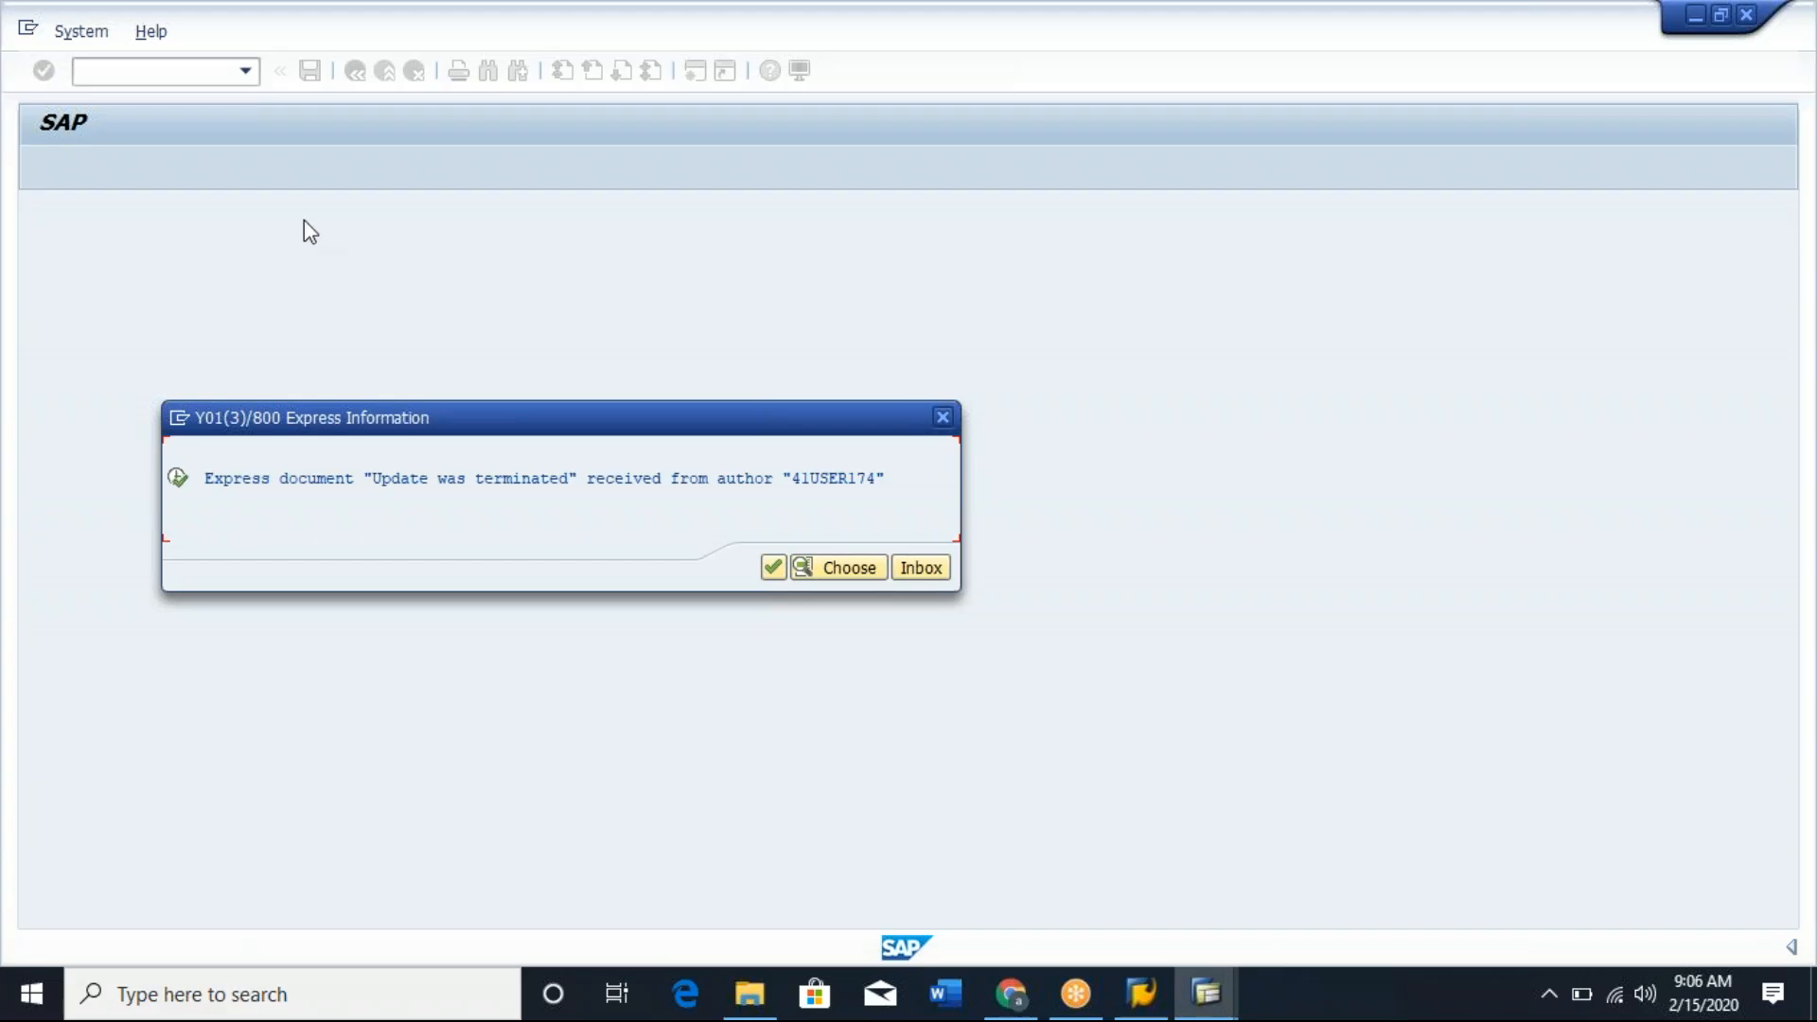
pyautogui.click(771, 566)
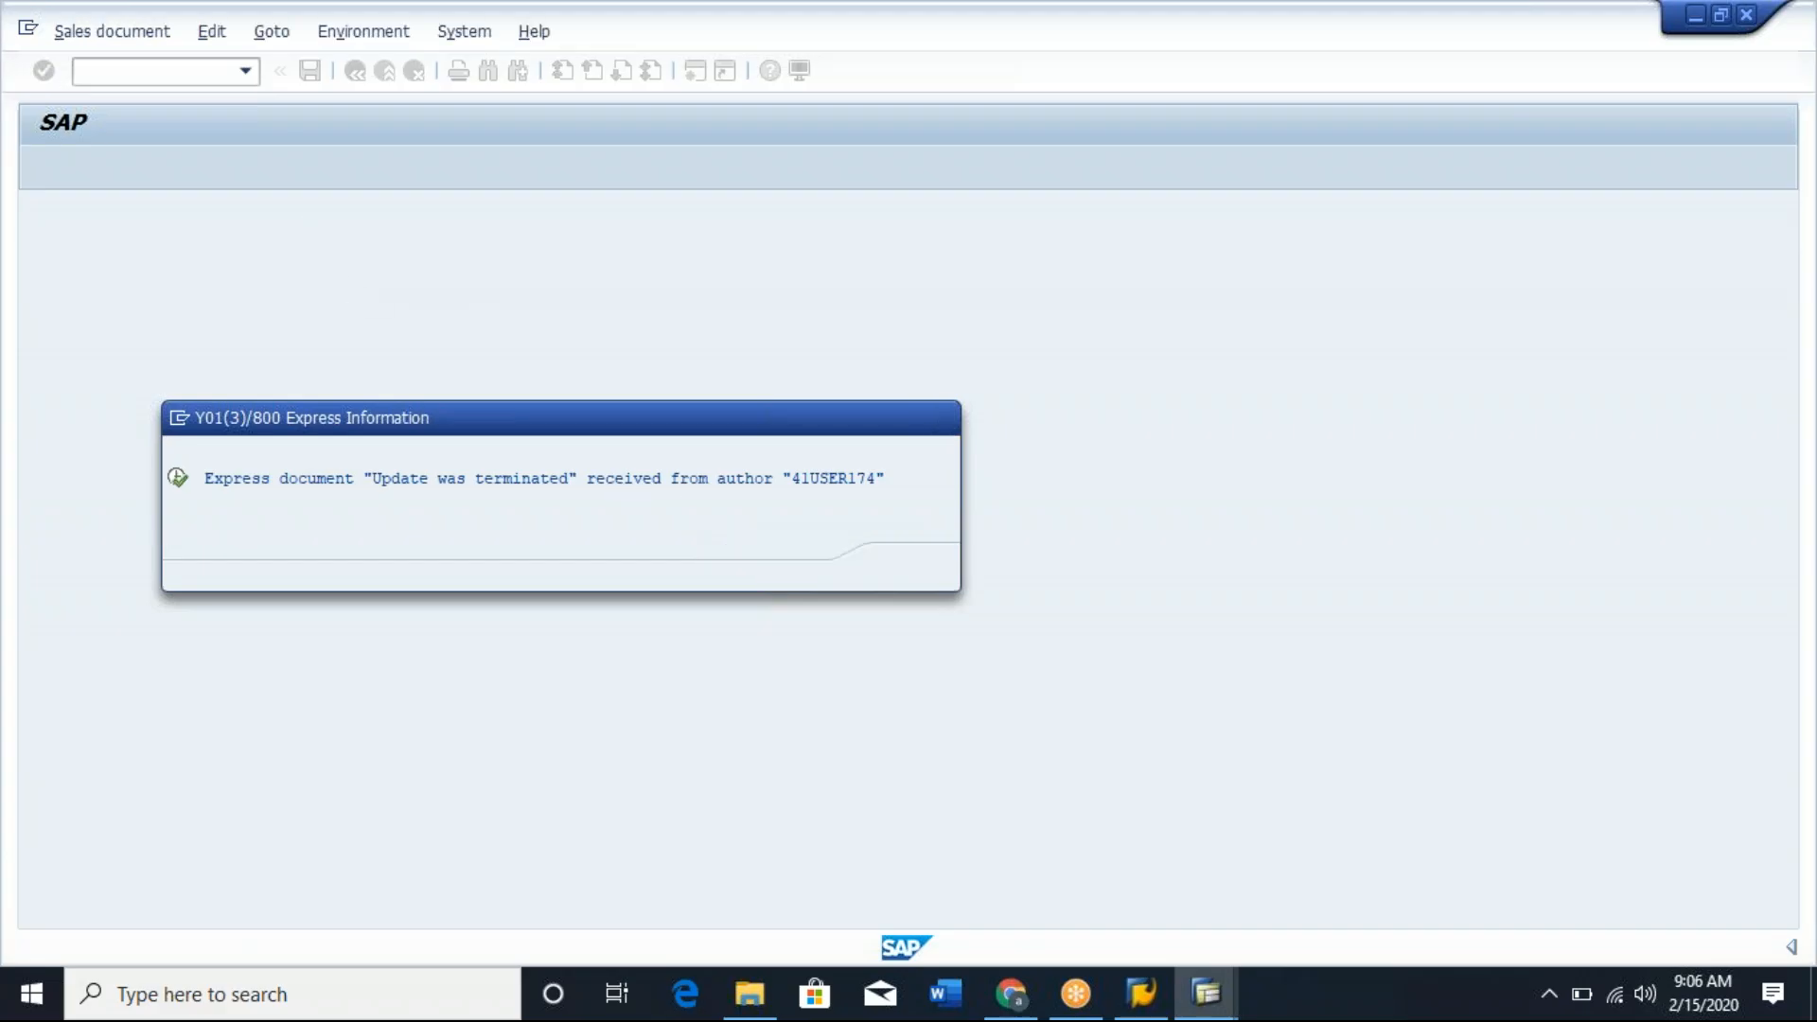
pyautogui.click(637, 744)
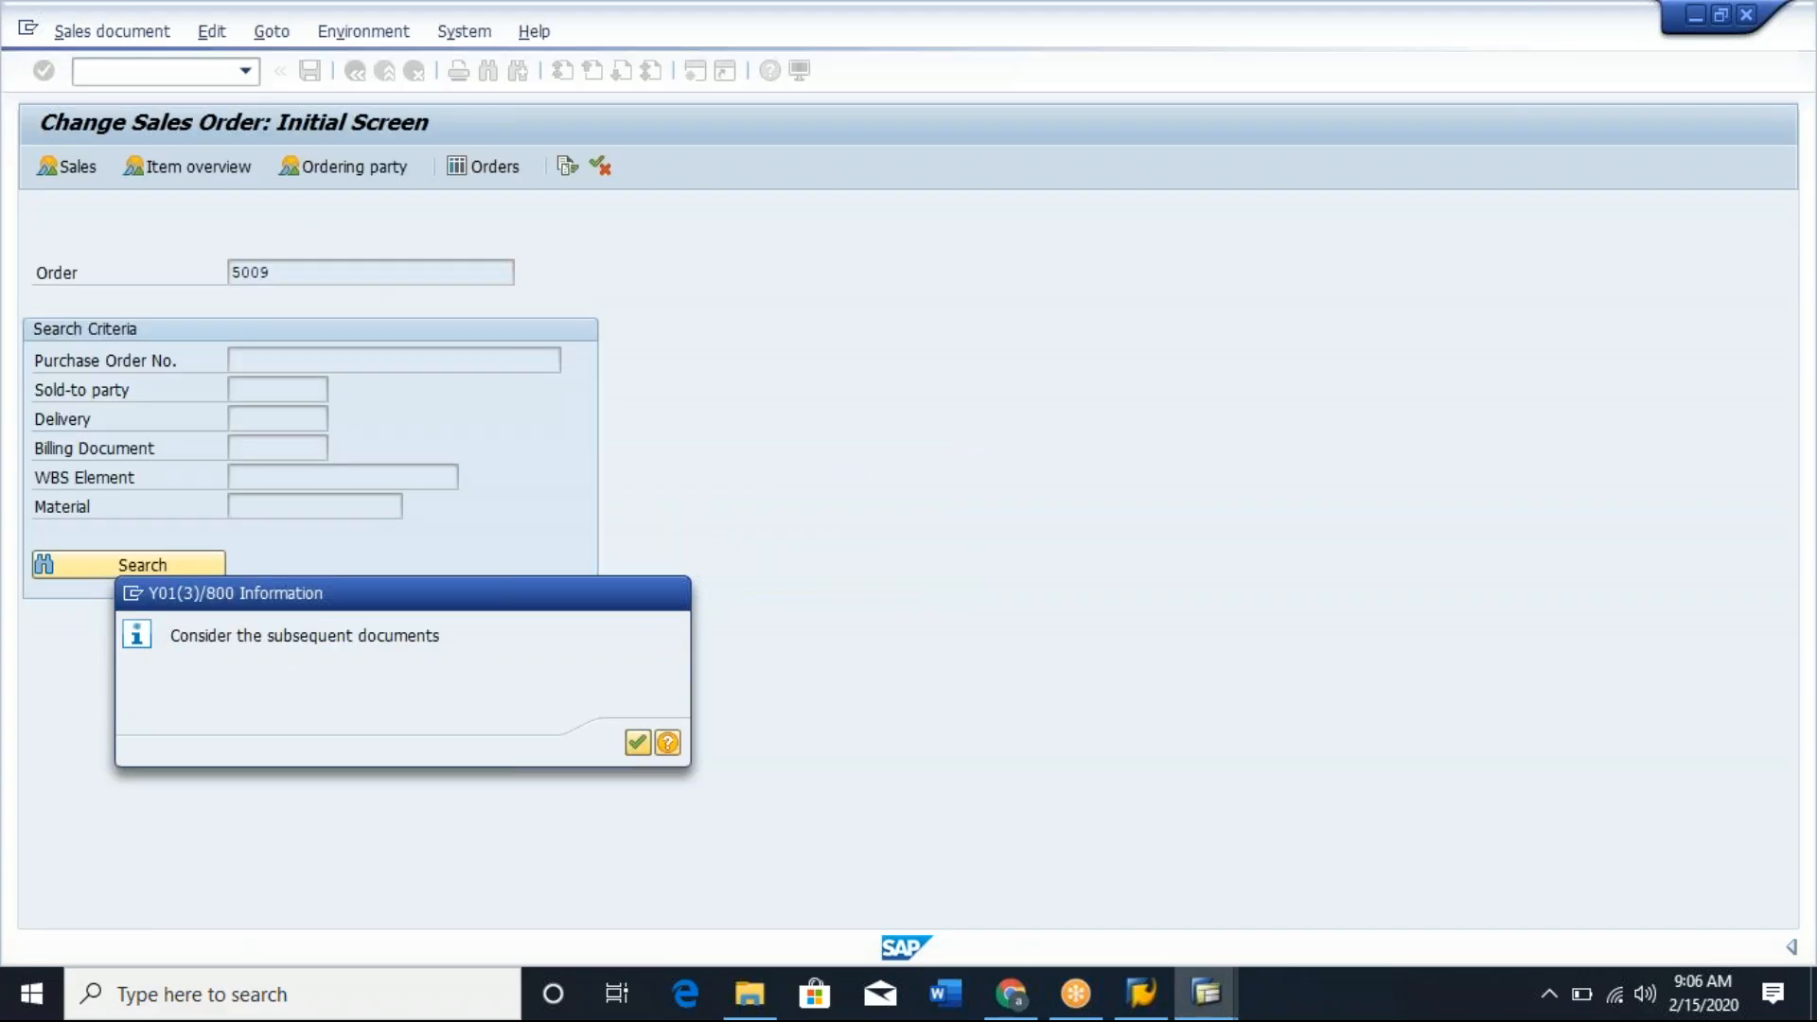
pyautogui.click(273, 33)
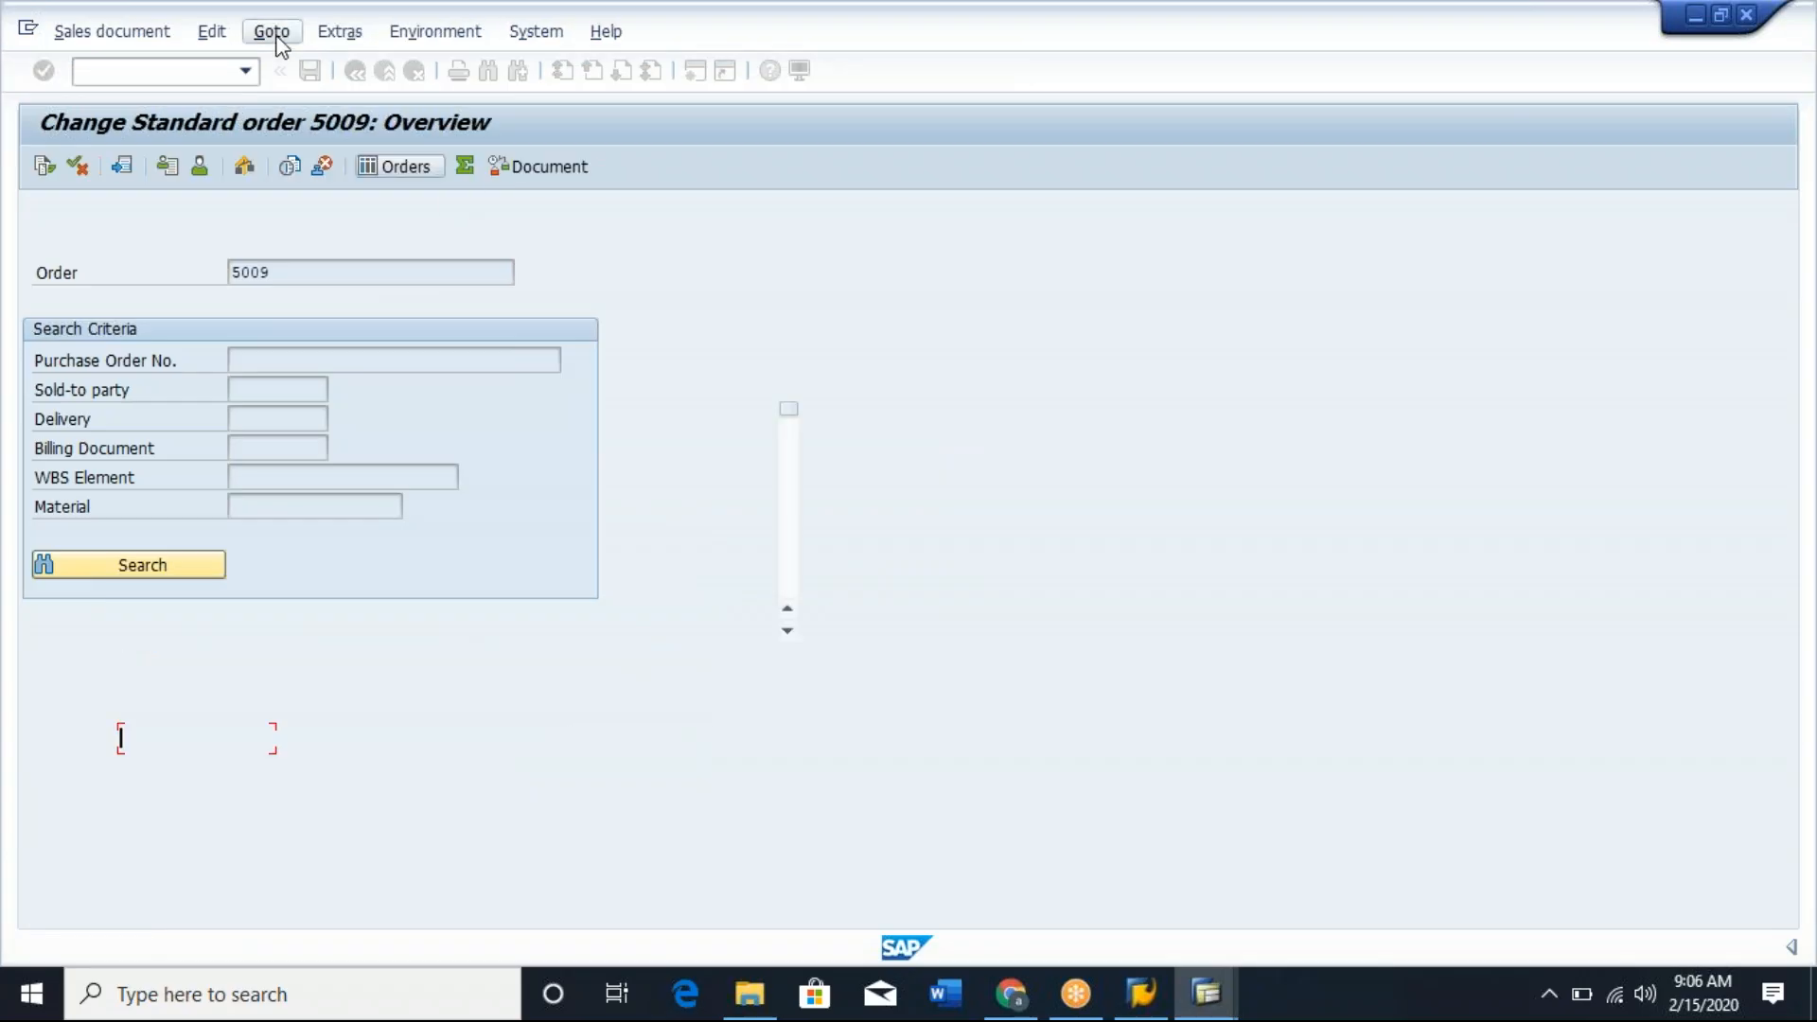
pyautogui.moveTo(379, 91)
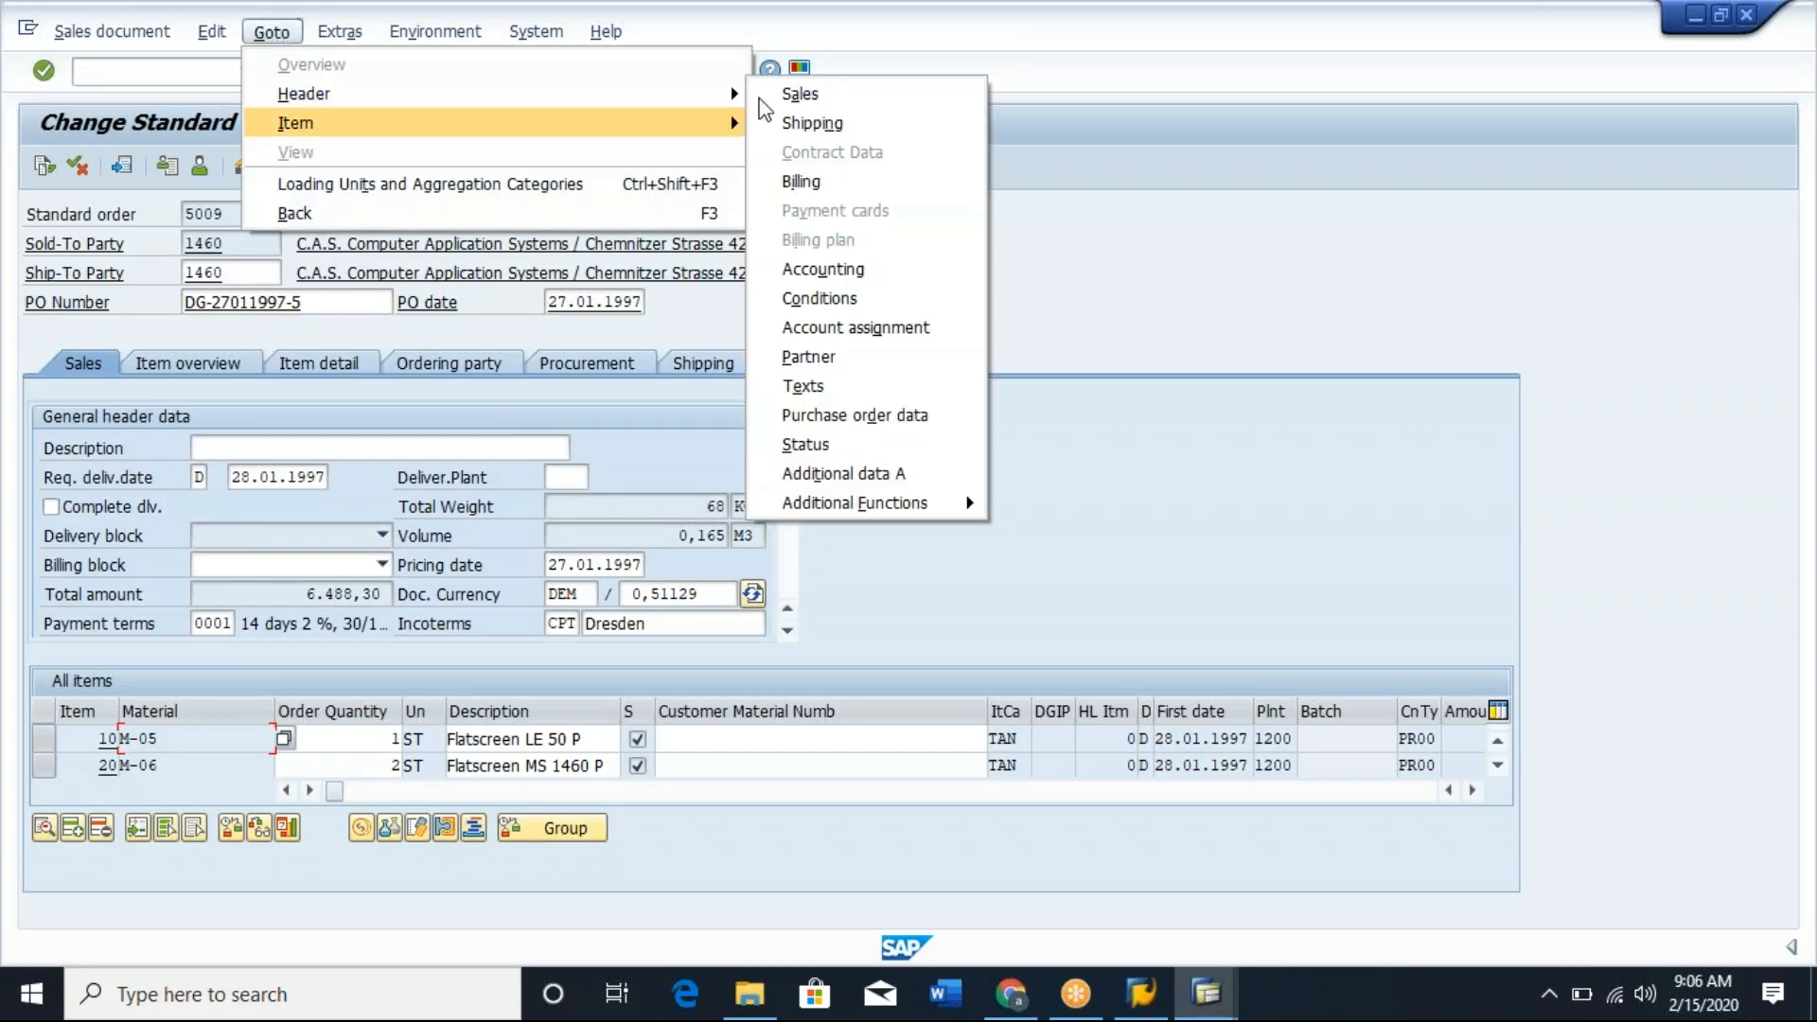
pyautogui.click(792, 91)
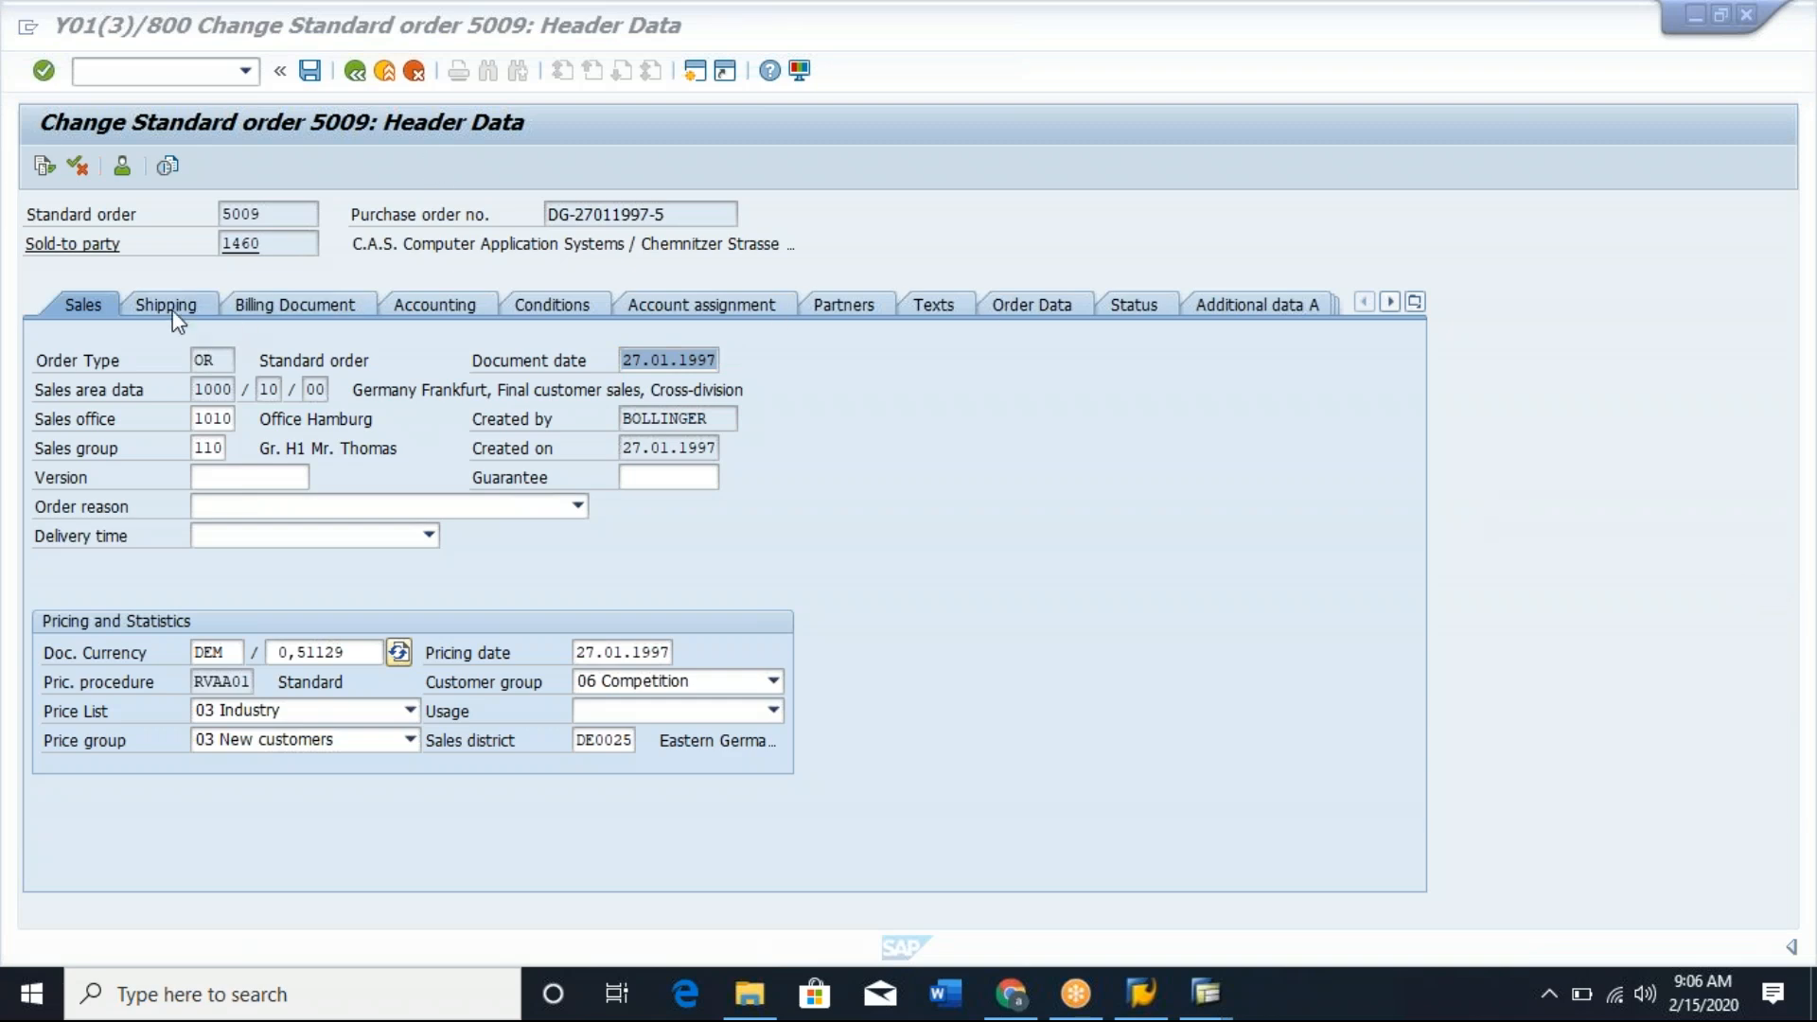
# Clear the terms of payment in the header's billing data, try to save, and edit the incomplete document, selecting the header entry in the incompletion log.
pyautogui.click(327, 309)
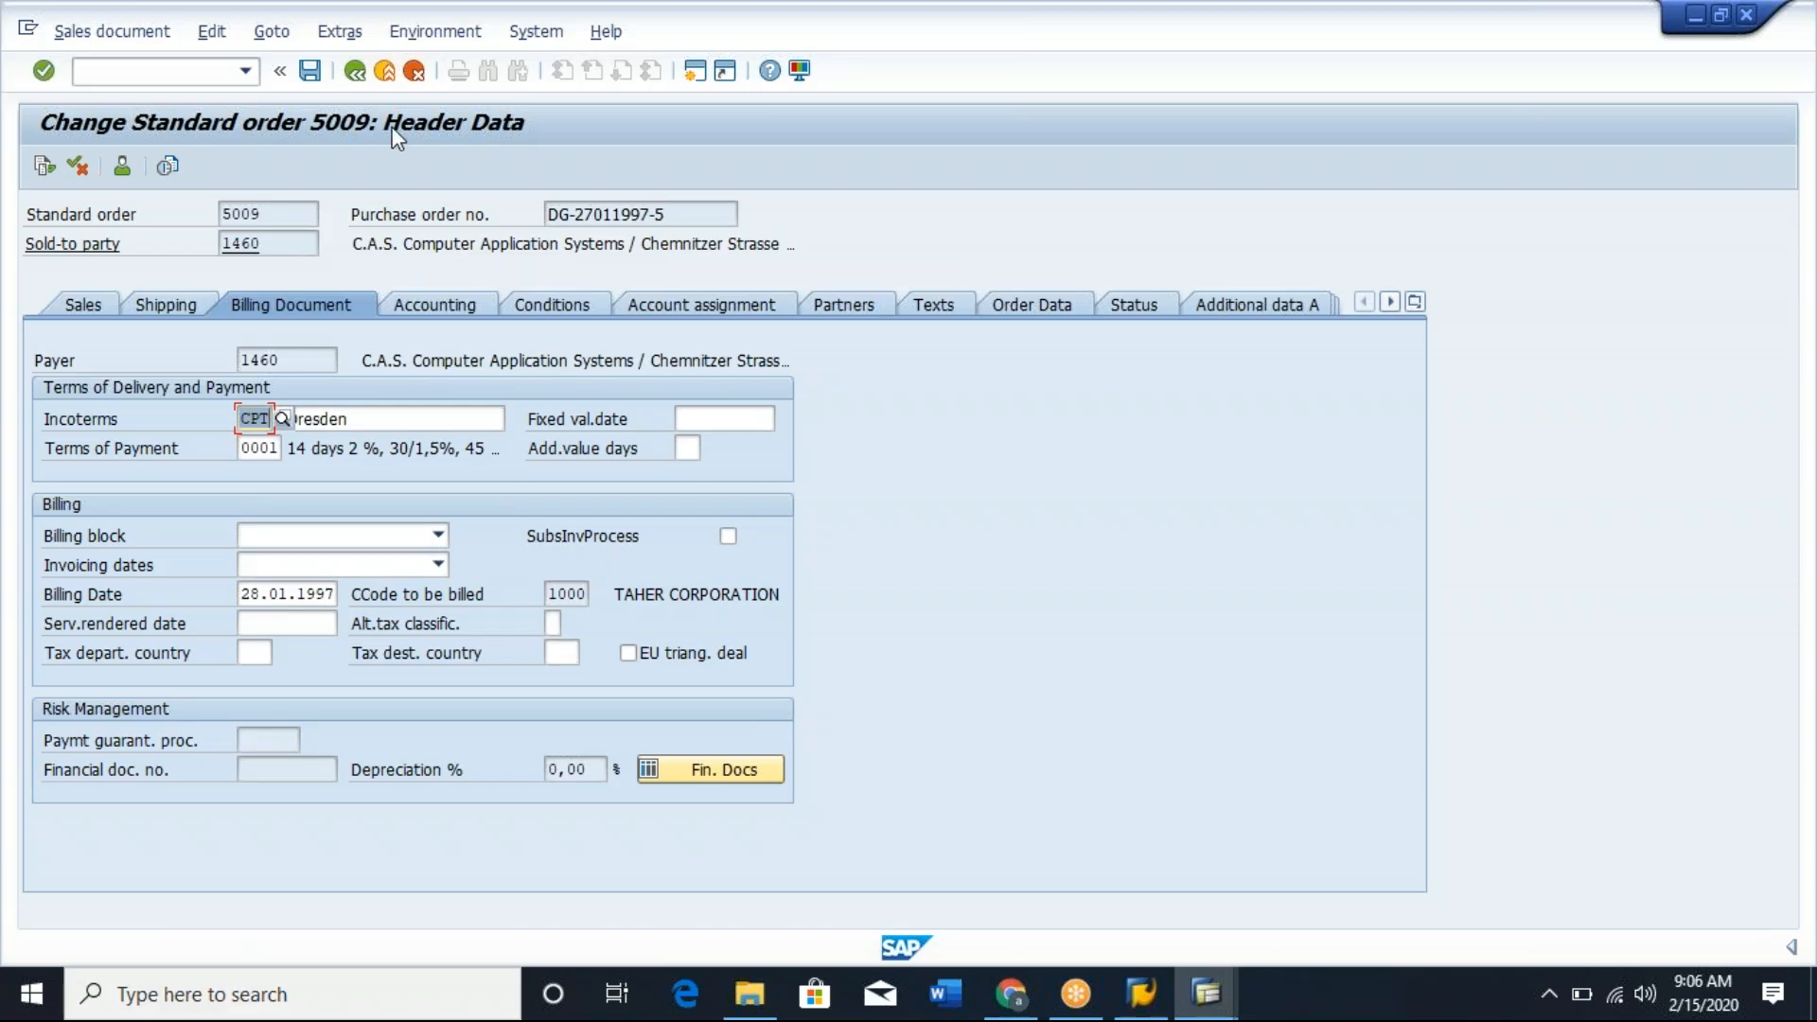
pyautogui.click(257, 449)
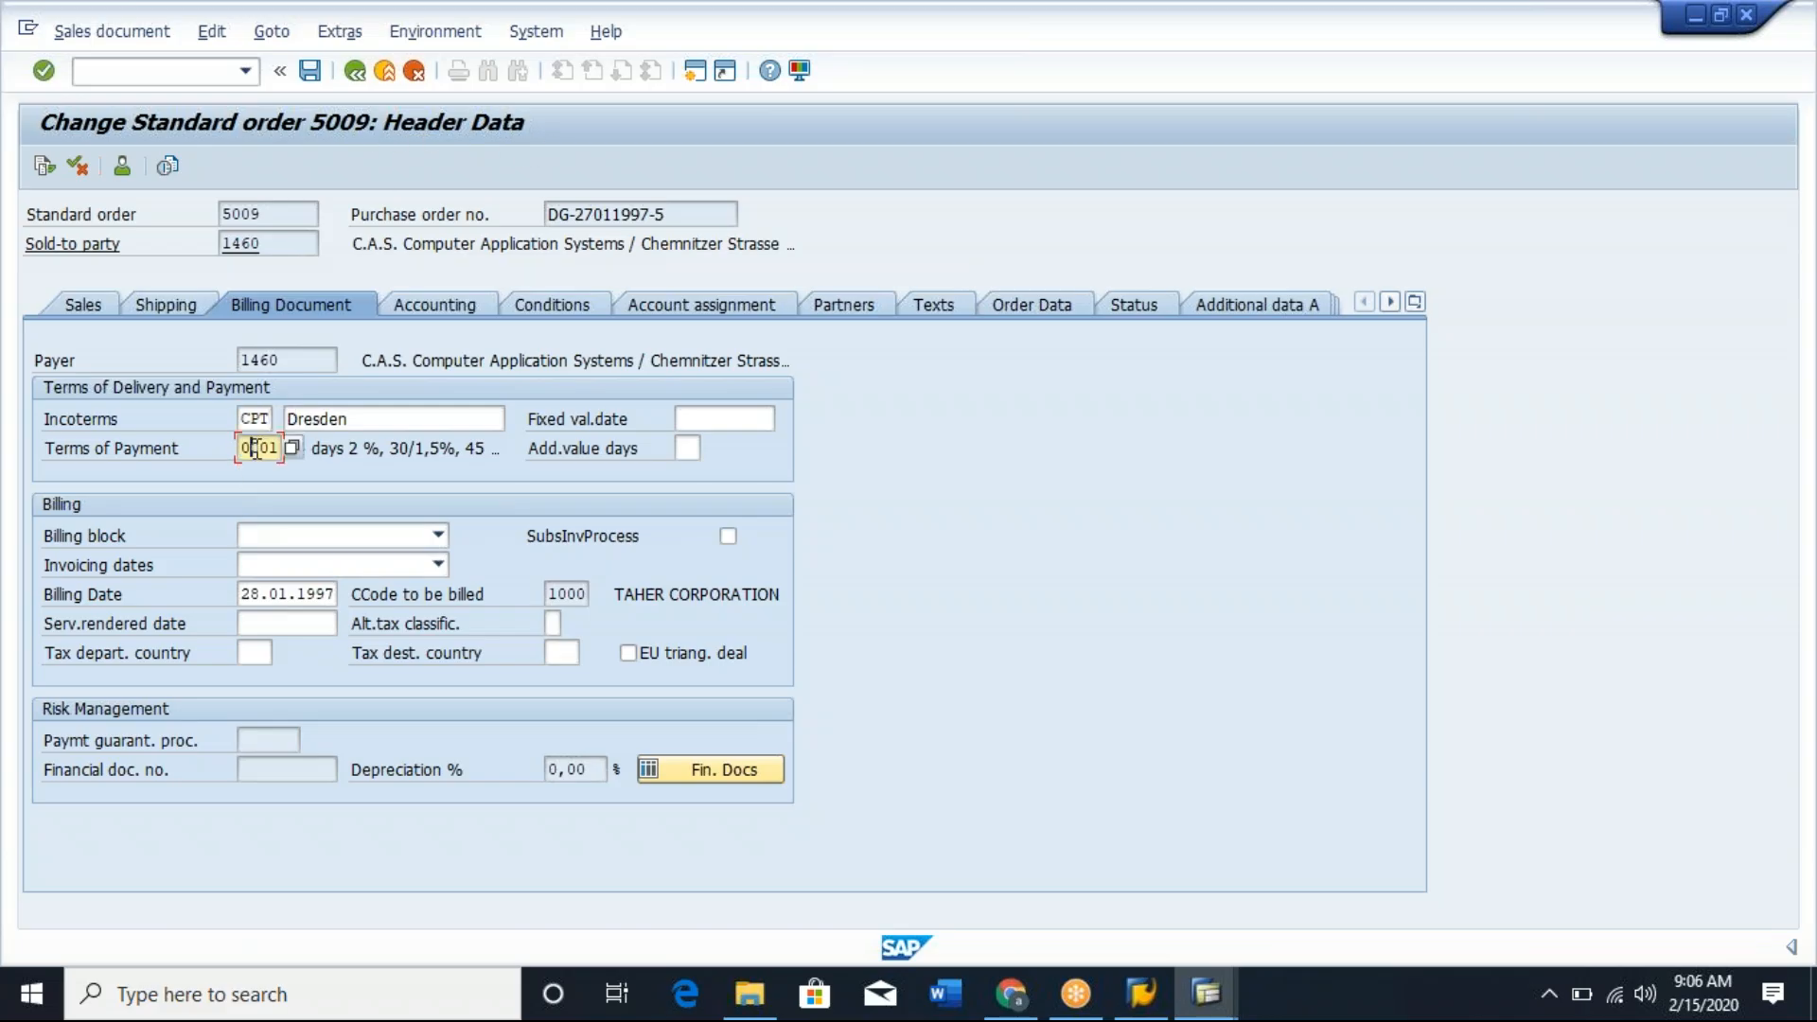
pyautogui.doubleClick(257, 449)
pyautogui.press('Delete')
pyautogui.click(309, 70)
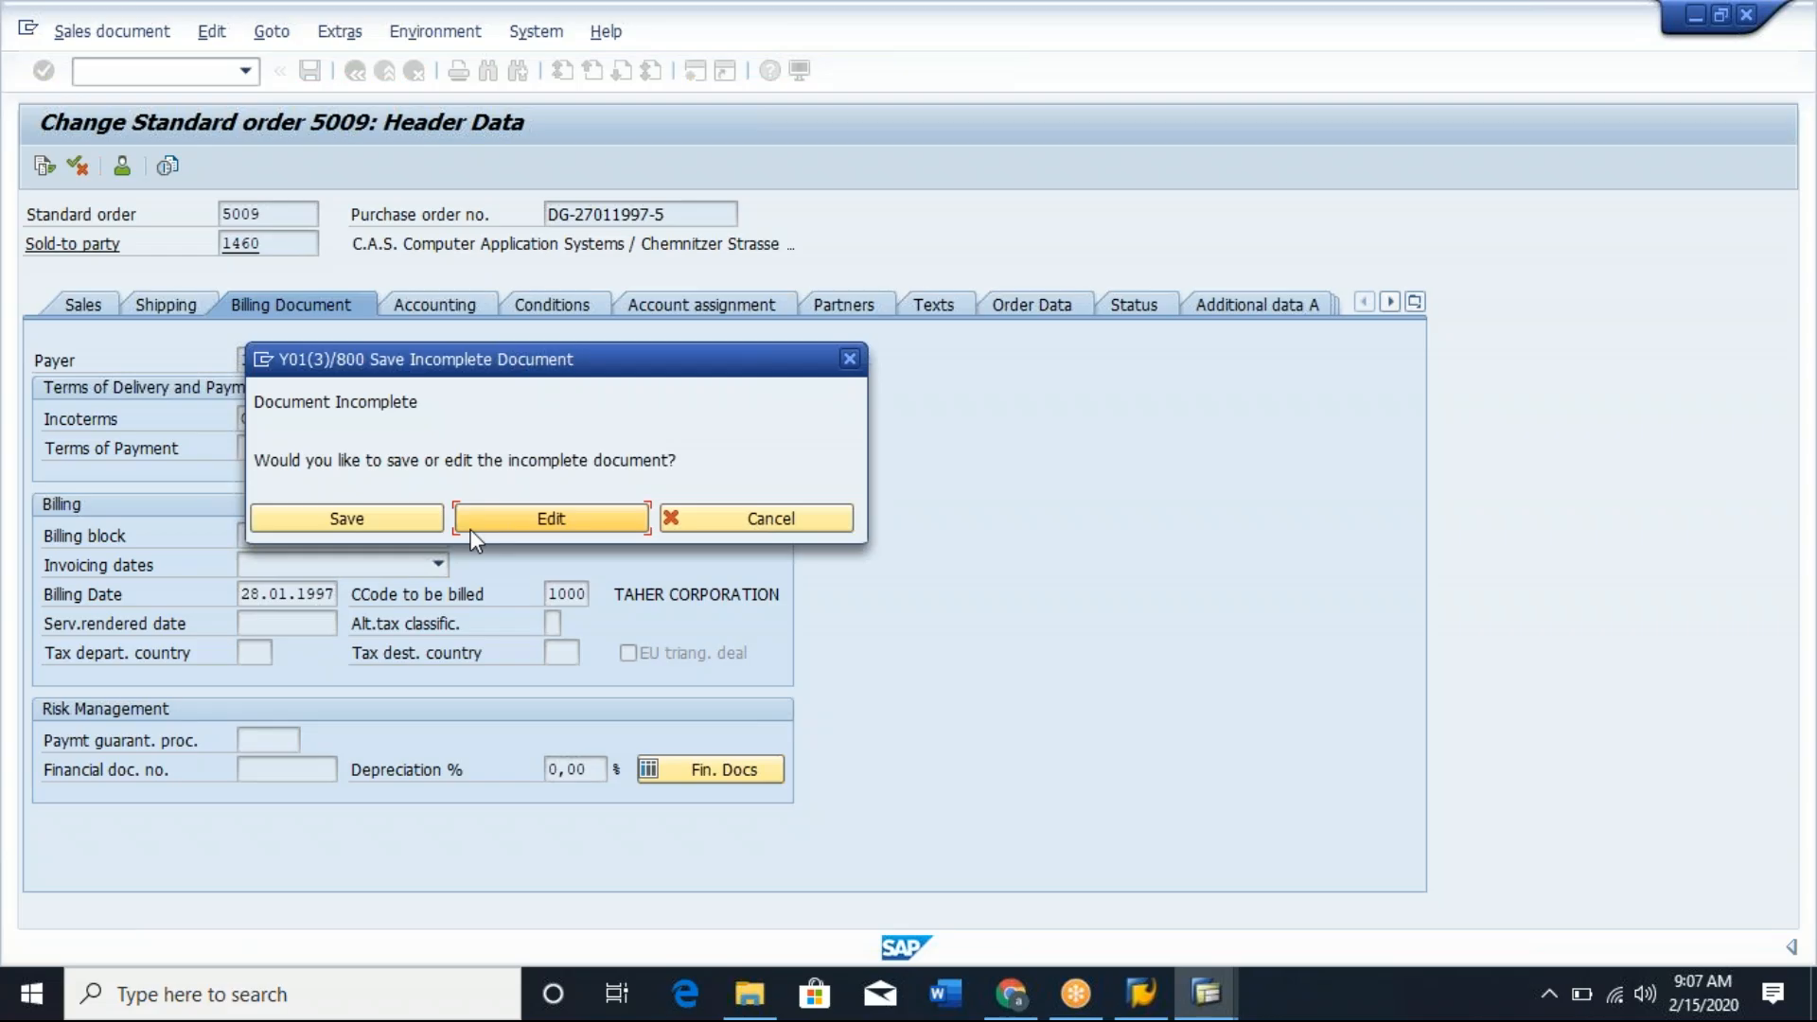
pyautogui.click(530, 522)
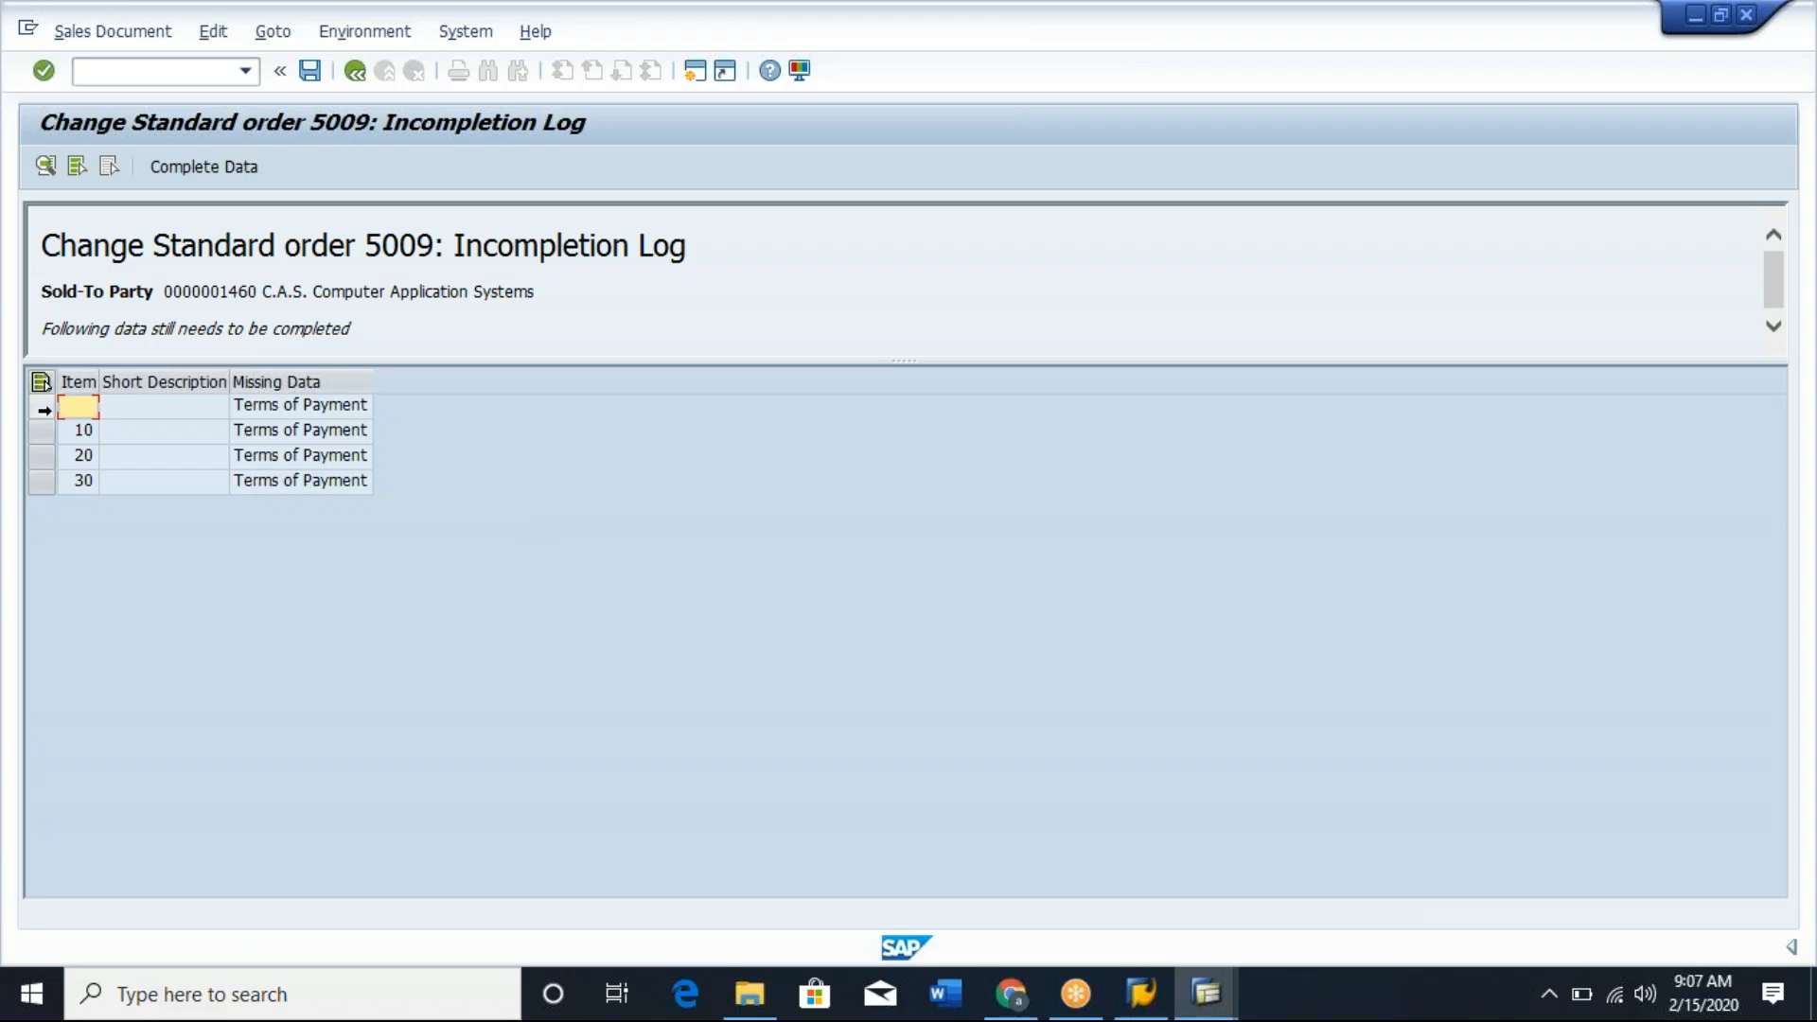
pyautogui.click(42, 406)
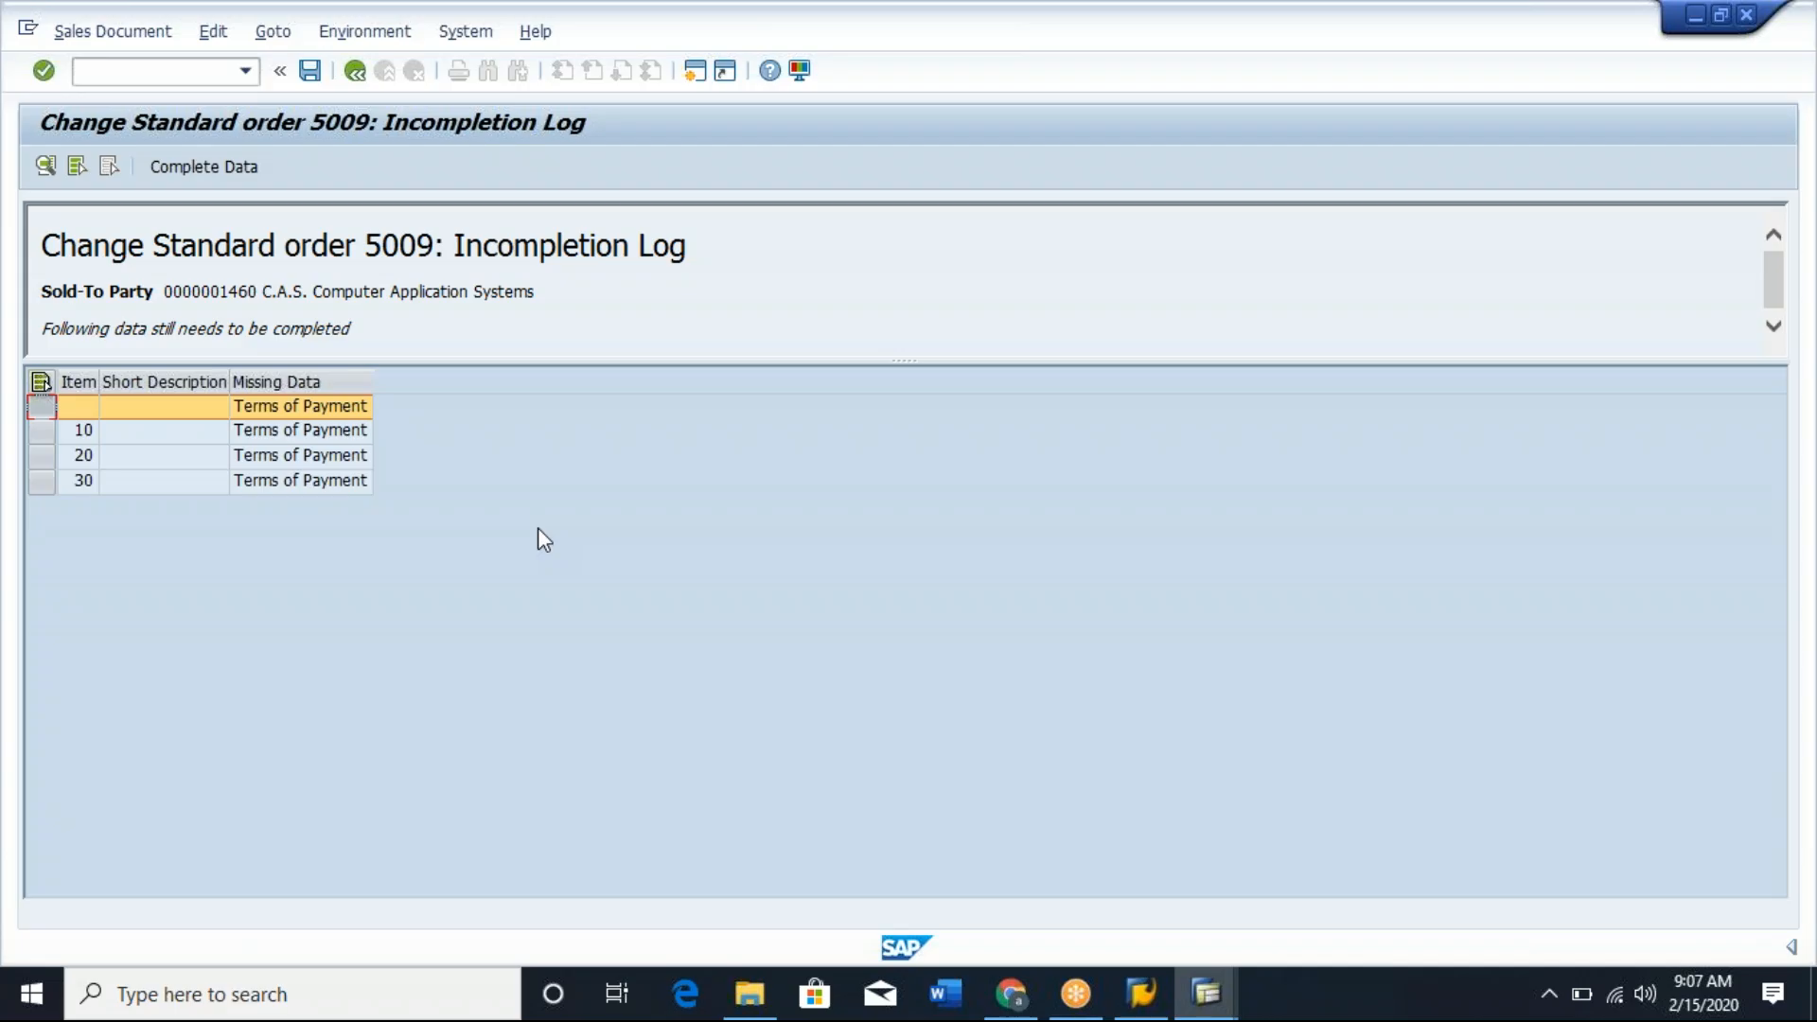
# Switch through the open sessions to compare the incompletion procedures of item category 0001 and schedule line category CV.
pyautogui.hotkey('alt', 'Tab')
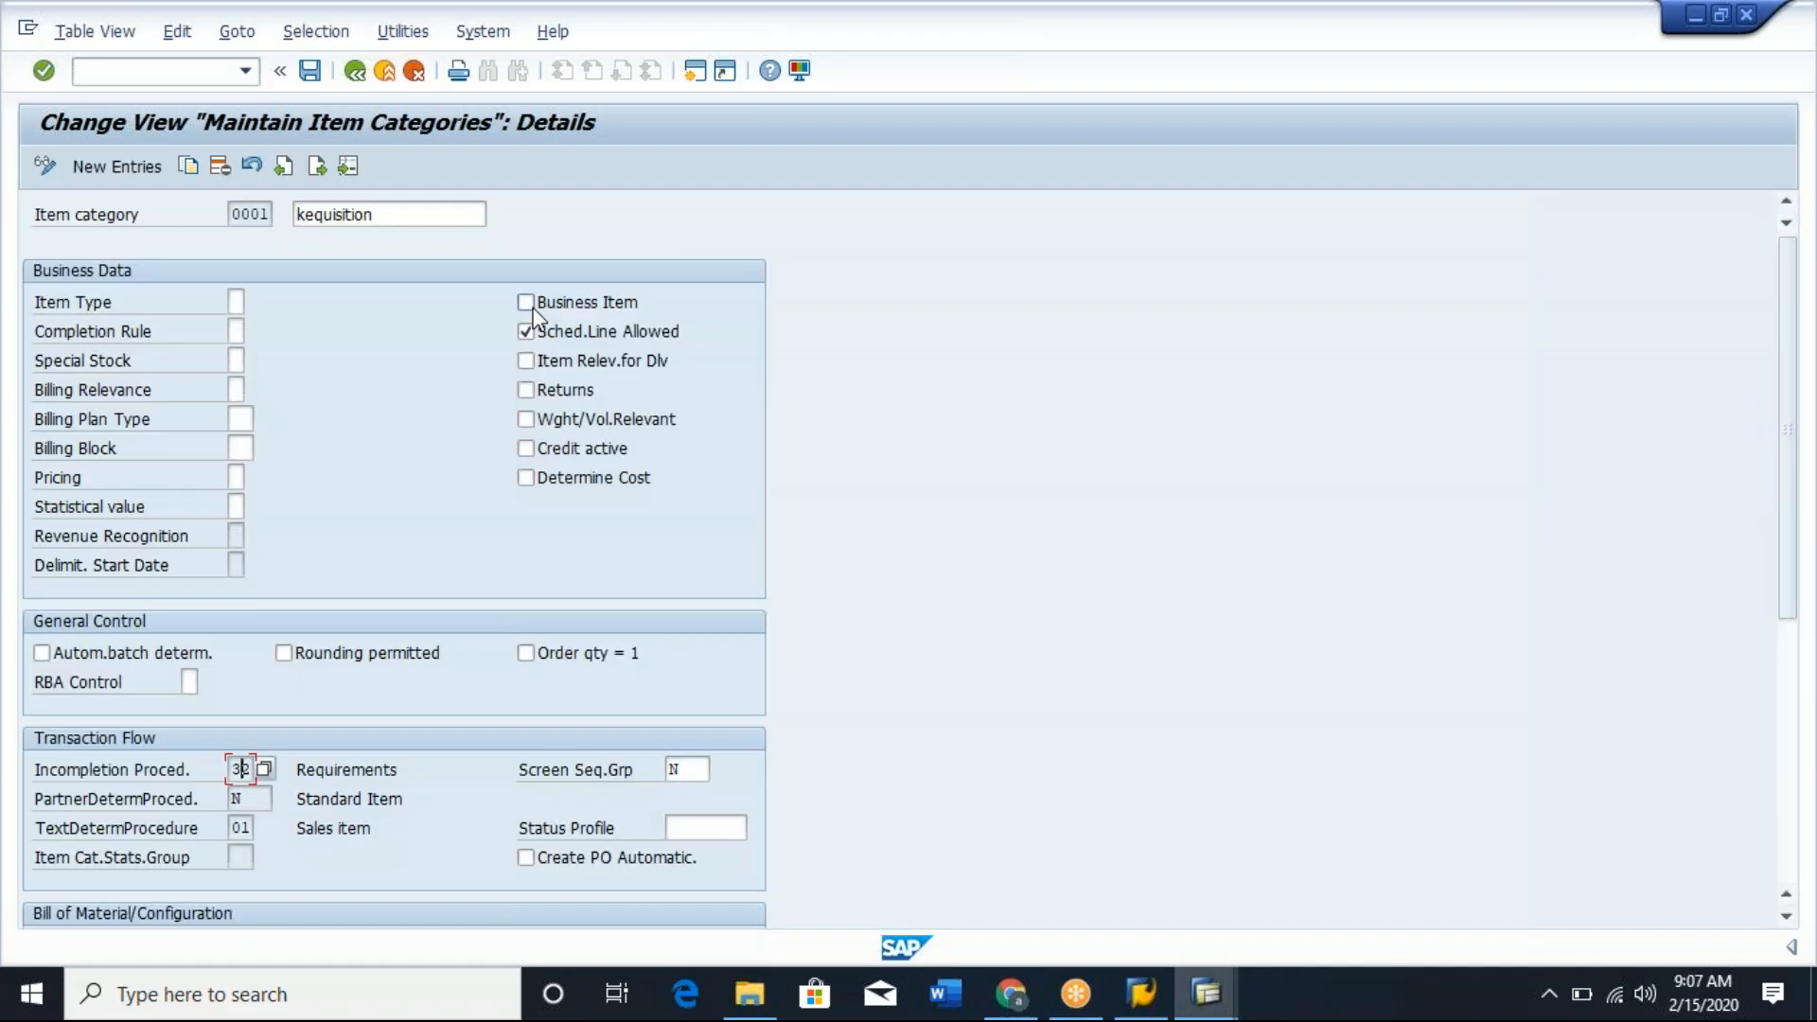
pyautogui.hotkey('alt', 'Tab')
pyautogui.hotkey('alt', 'Tab')
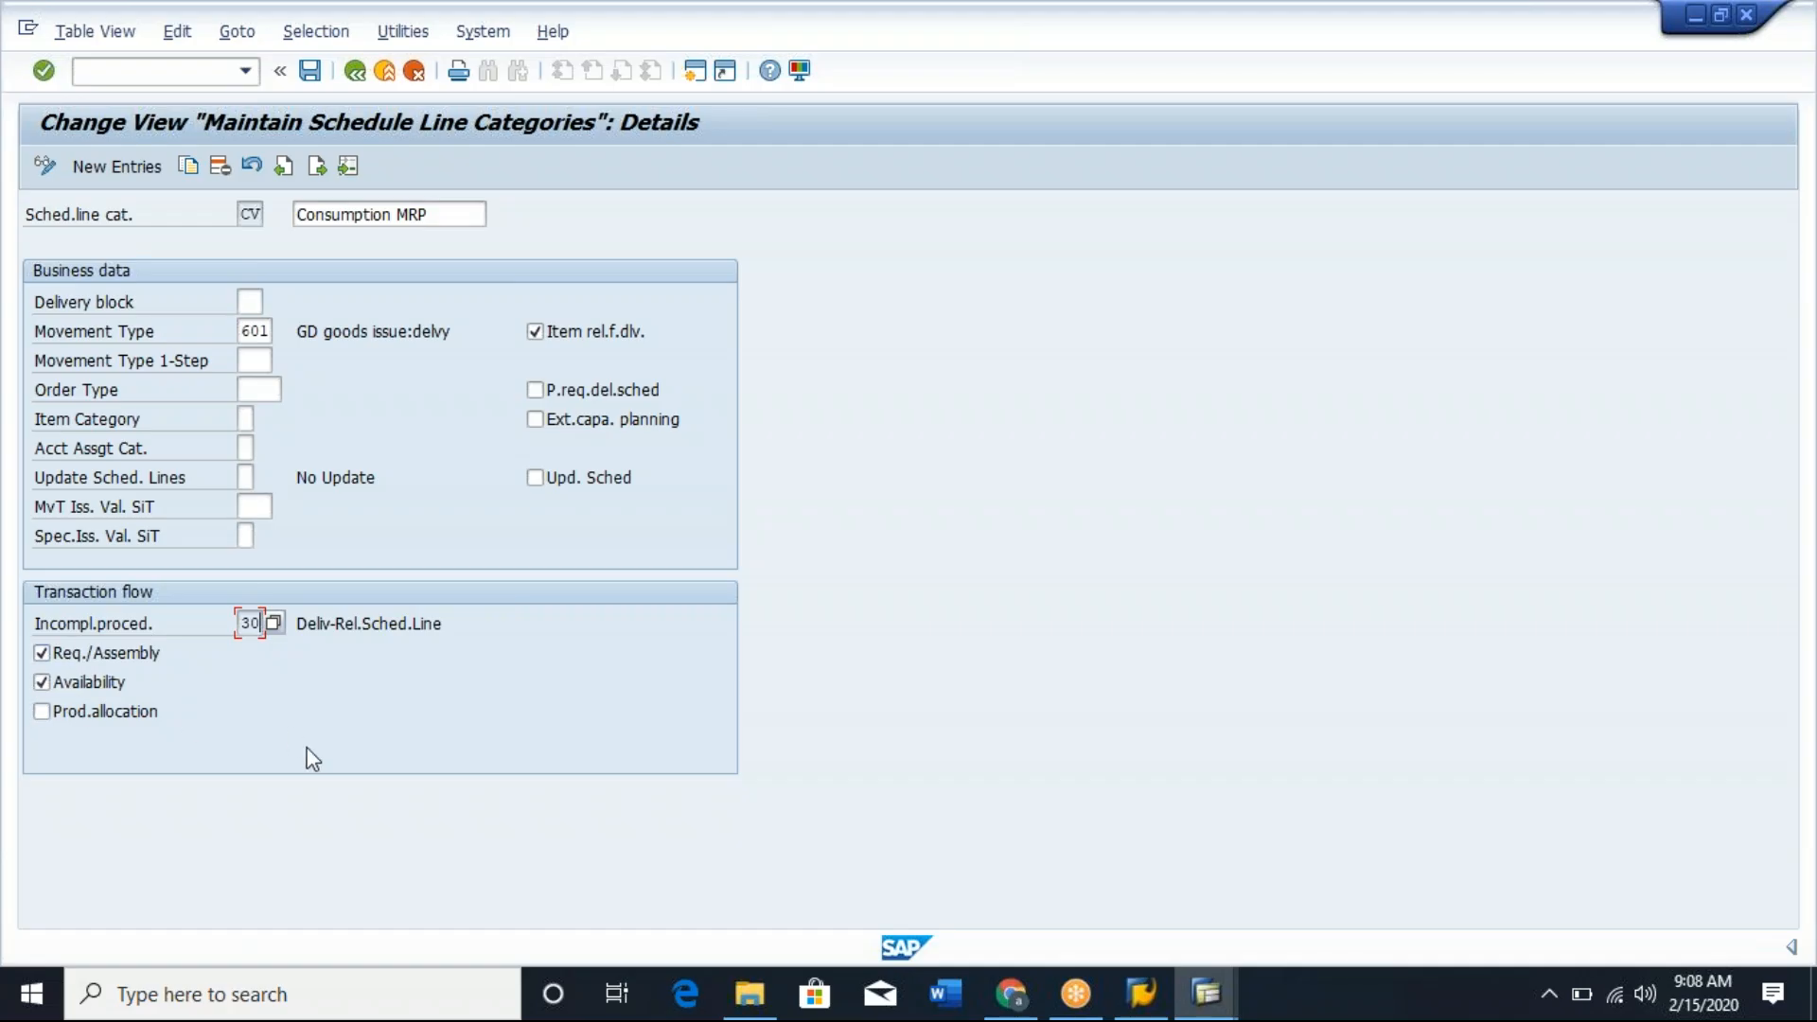
pyautogui.click(252, 301)
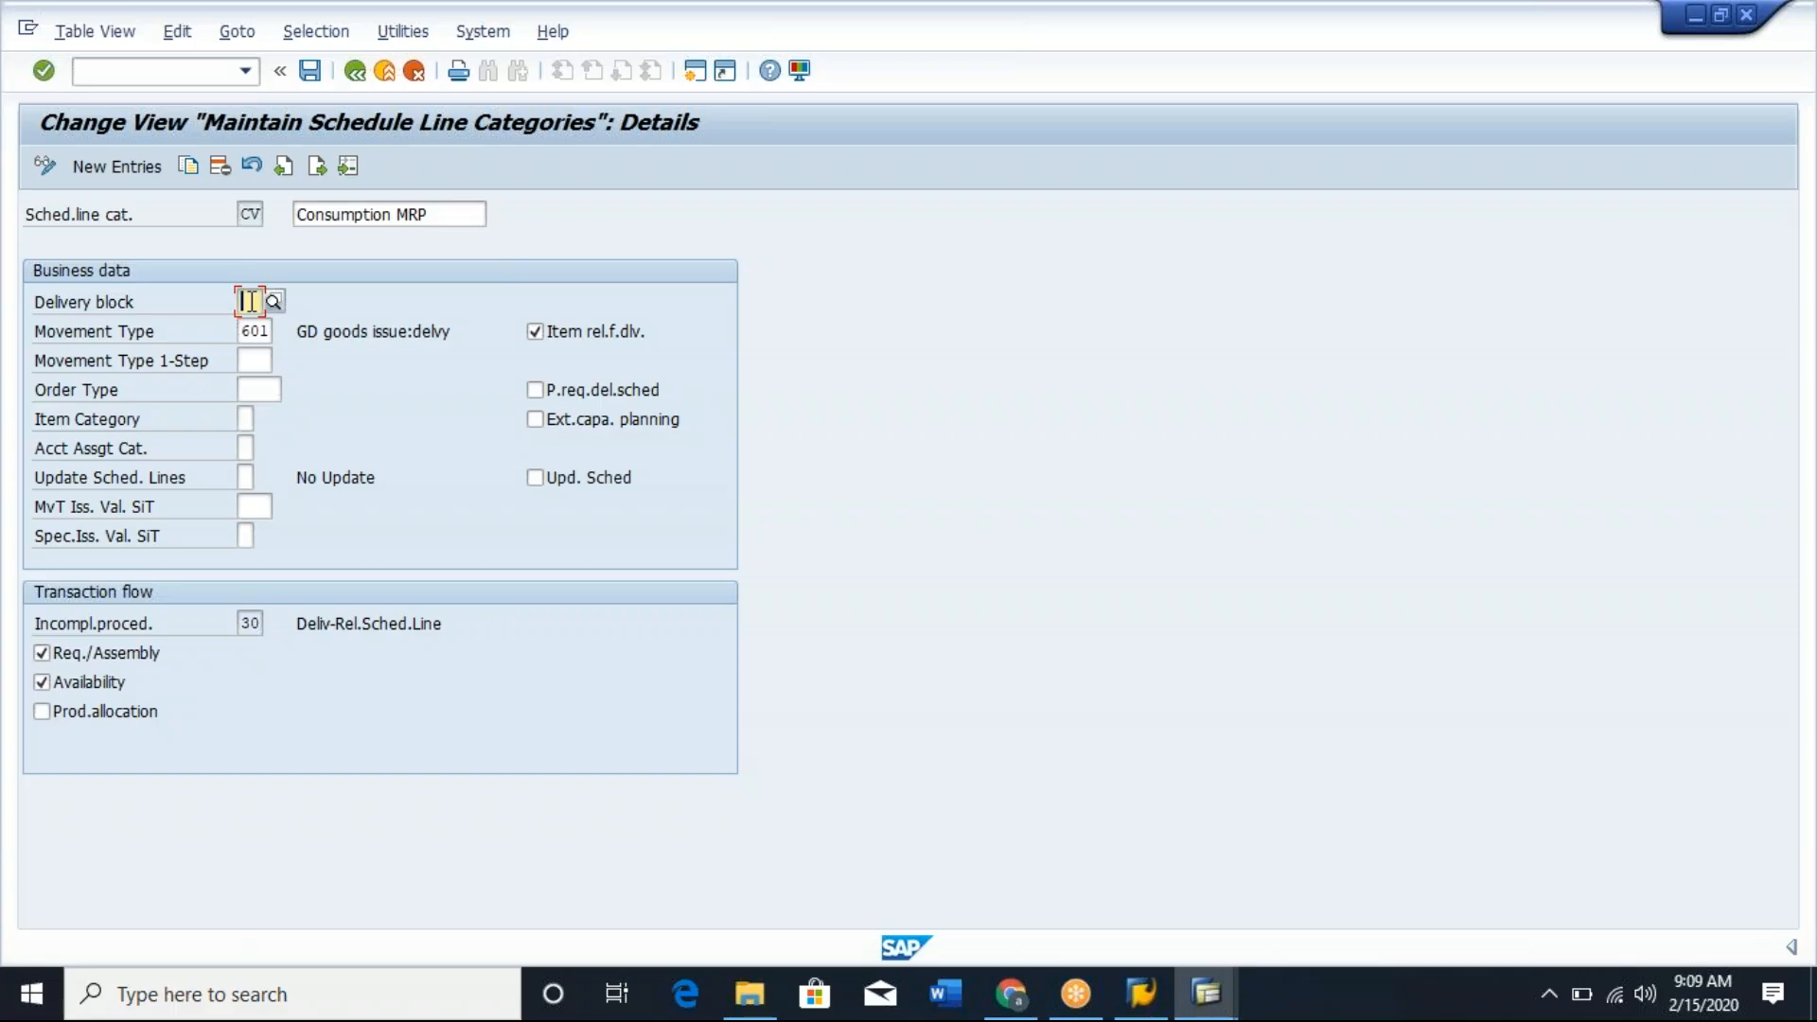
# Reopen Define Schedule Line Categories from the implementation guide and display the details of schedule line category DN (Returns).
pyautogui.click(385, 71)
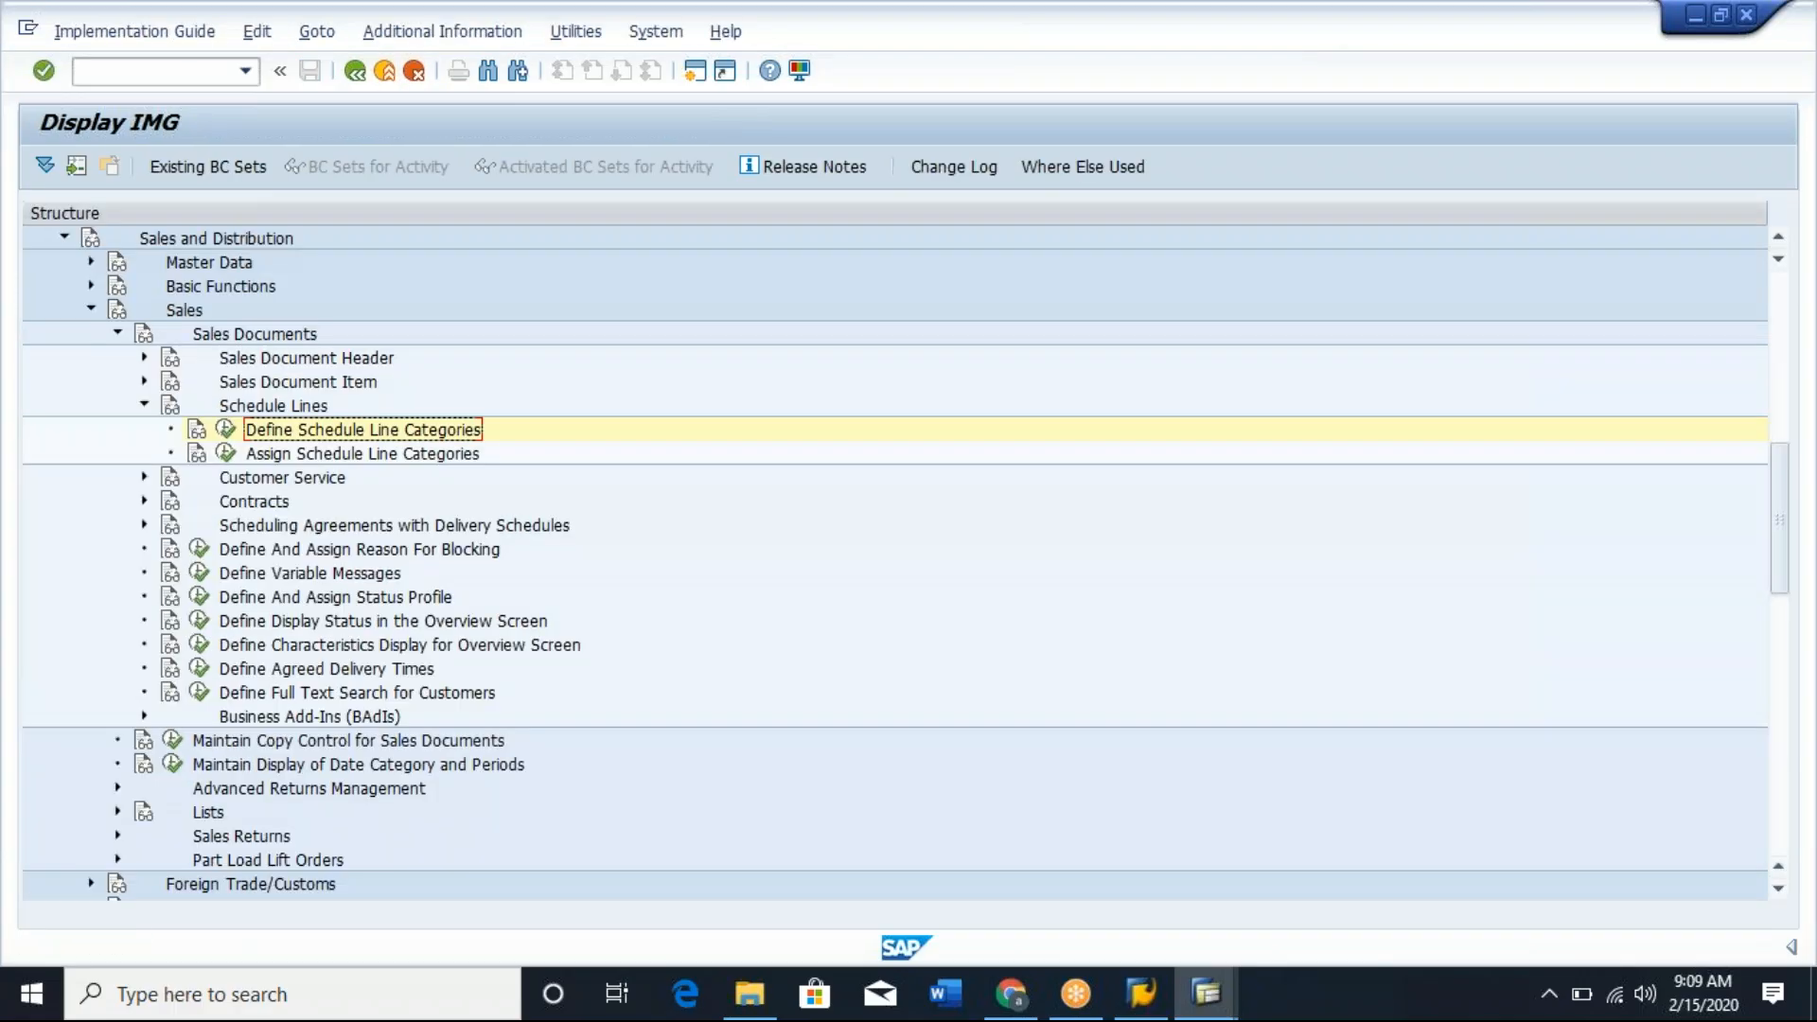
pyautogui.click(225, 428)
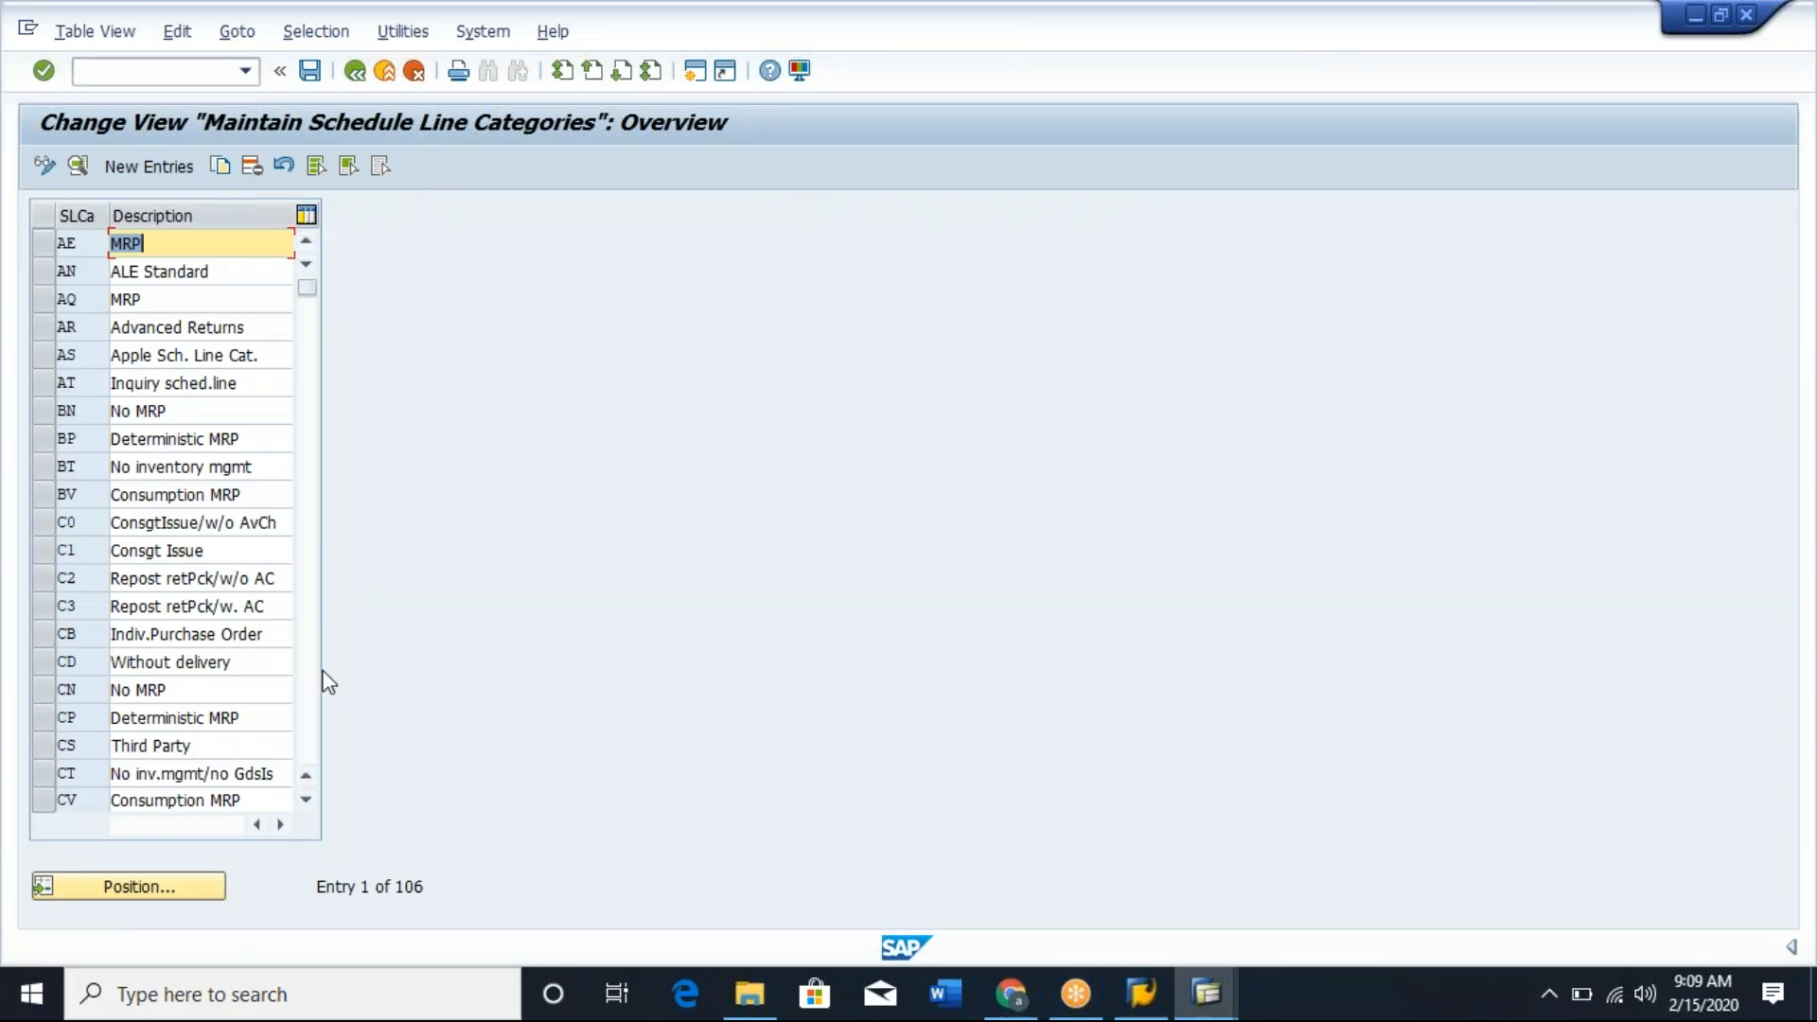
pyautogui.click(306, 800)
pyautogui.click(306, 801)
pyautogui.click(306, 801)
pyautogui.click(306, 801)
pyautogui.click(306, 800)
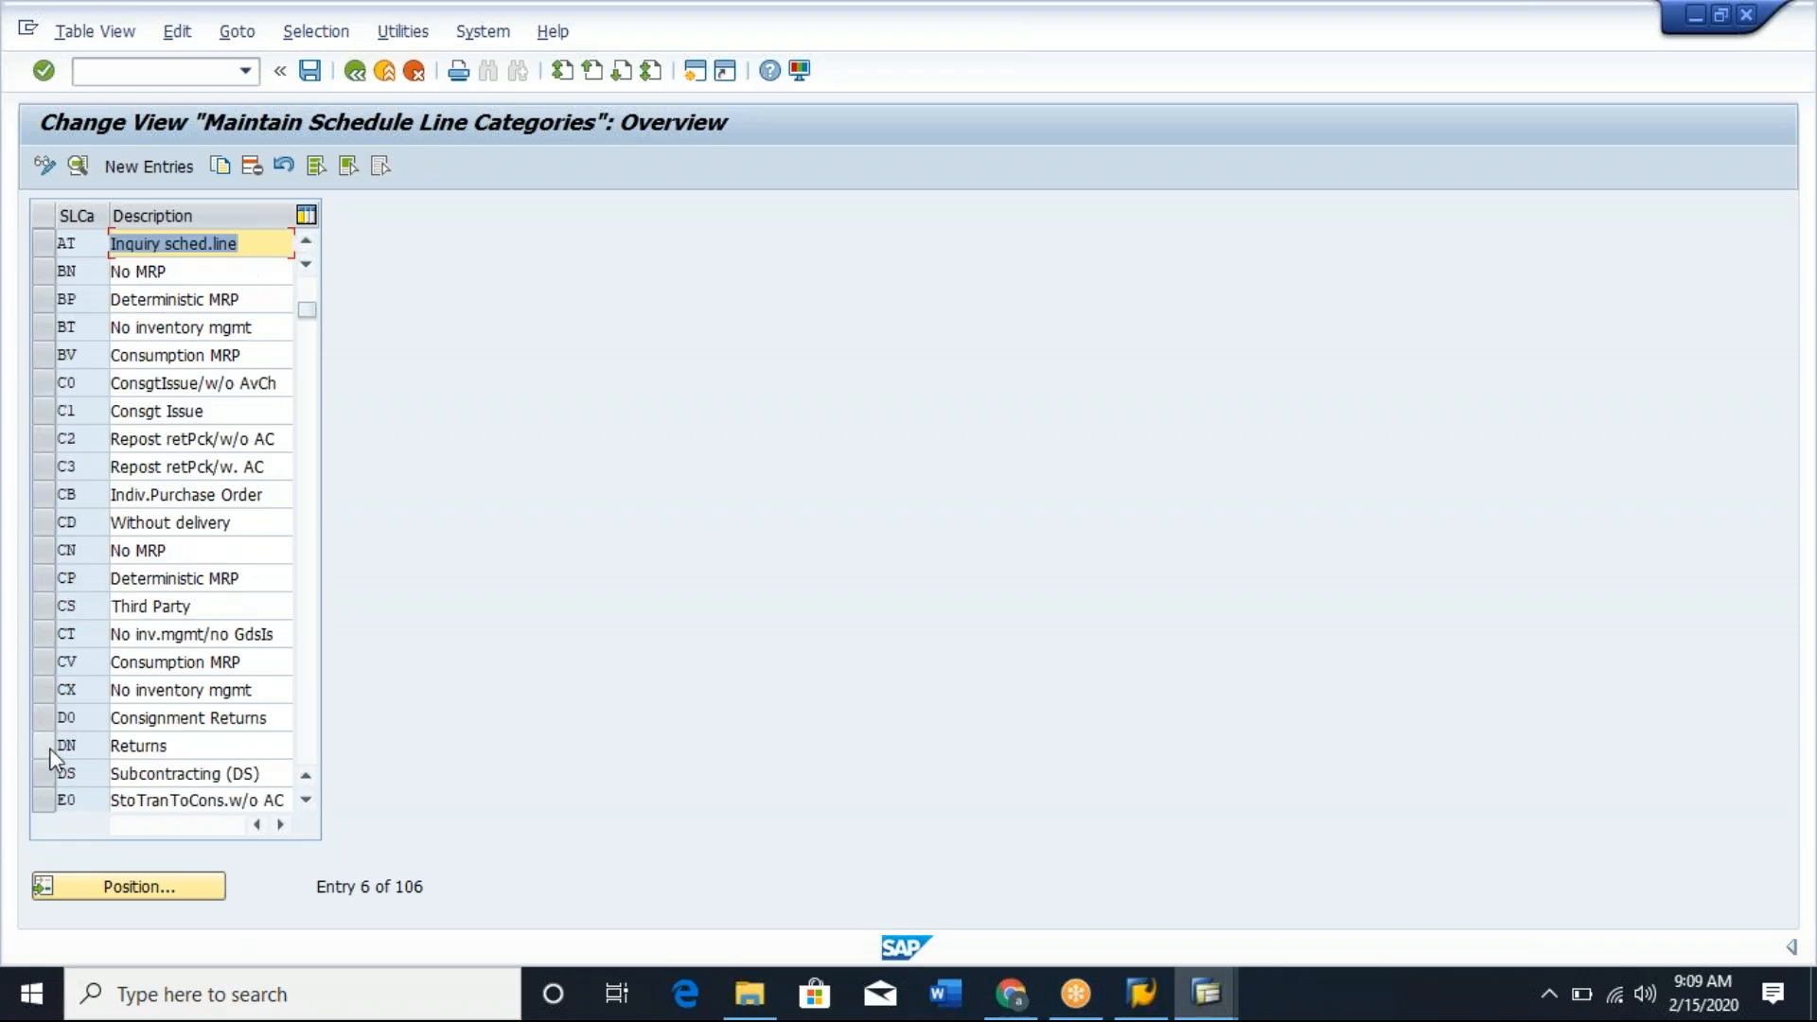
pyautogui.click(51, 748)
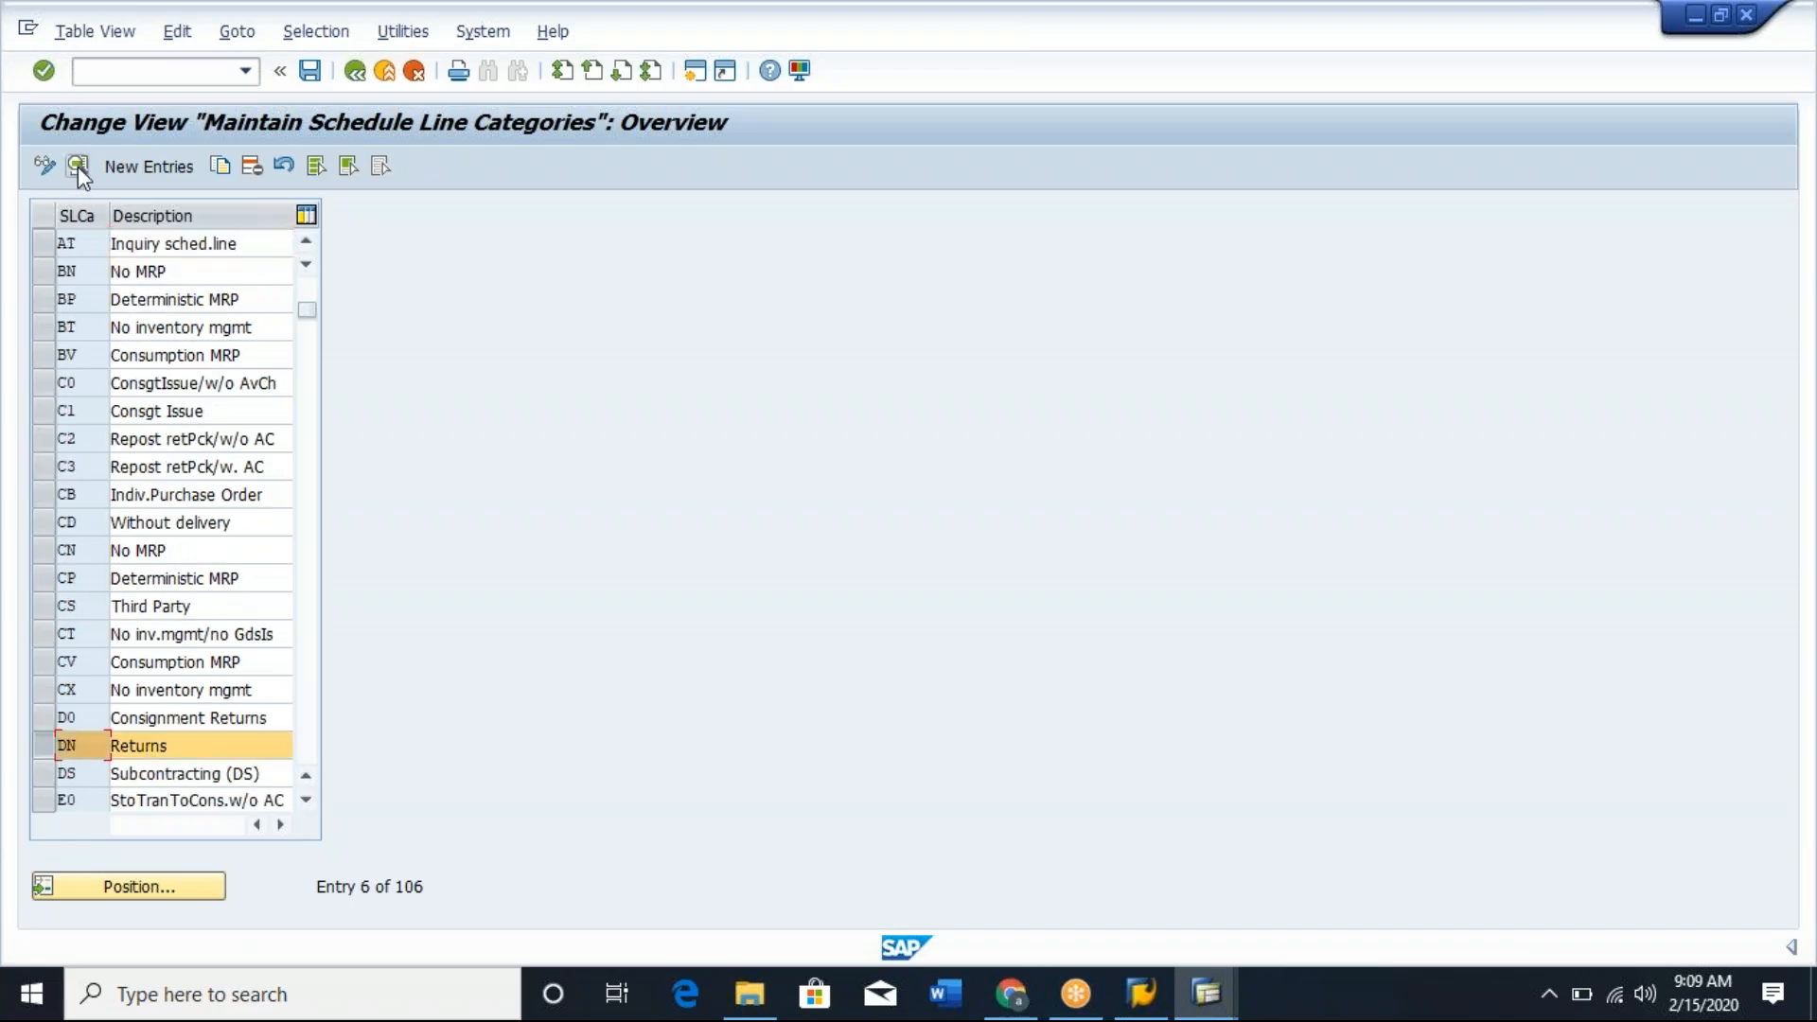
pyautogui.click(78, 167)
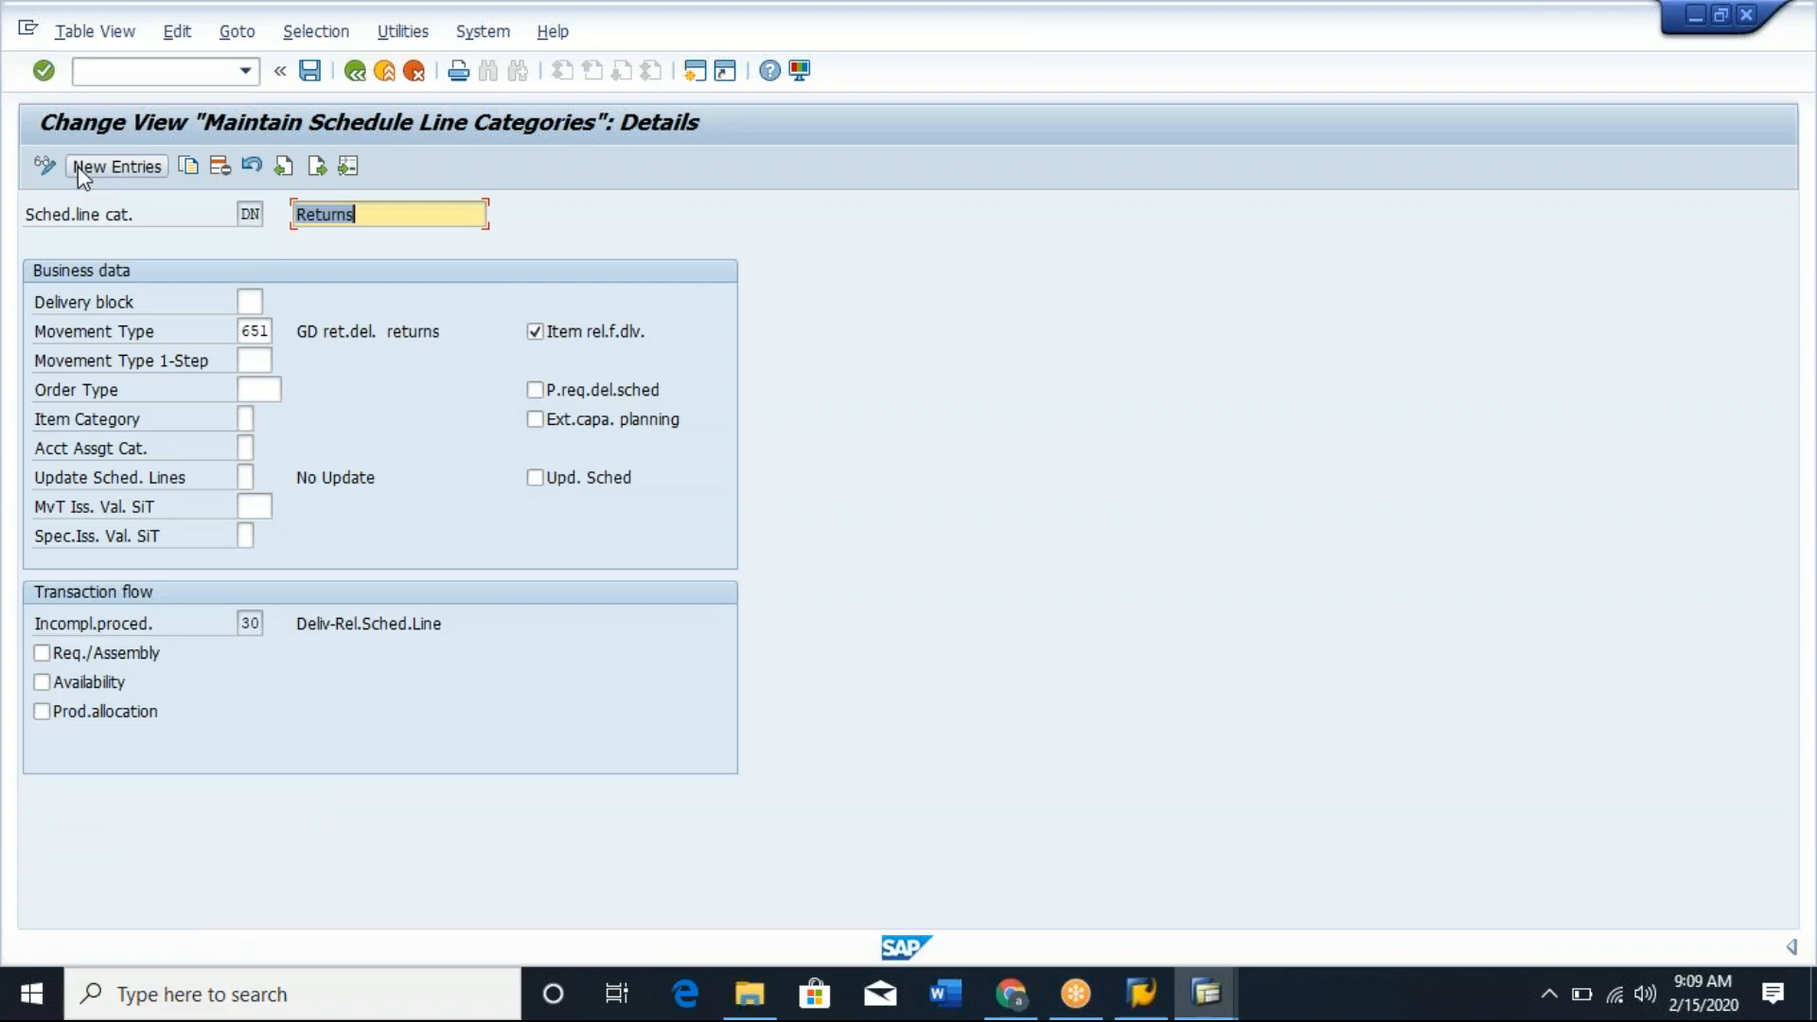
# Review the possible delivery blocks and the movement type of schedule line category DN (Returns).
pyautogui.click(353, 75)
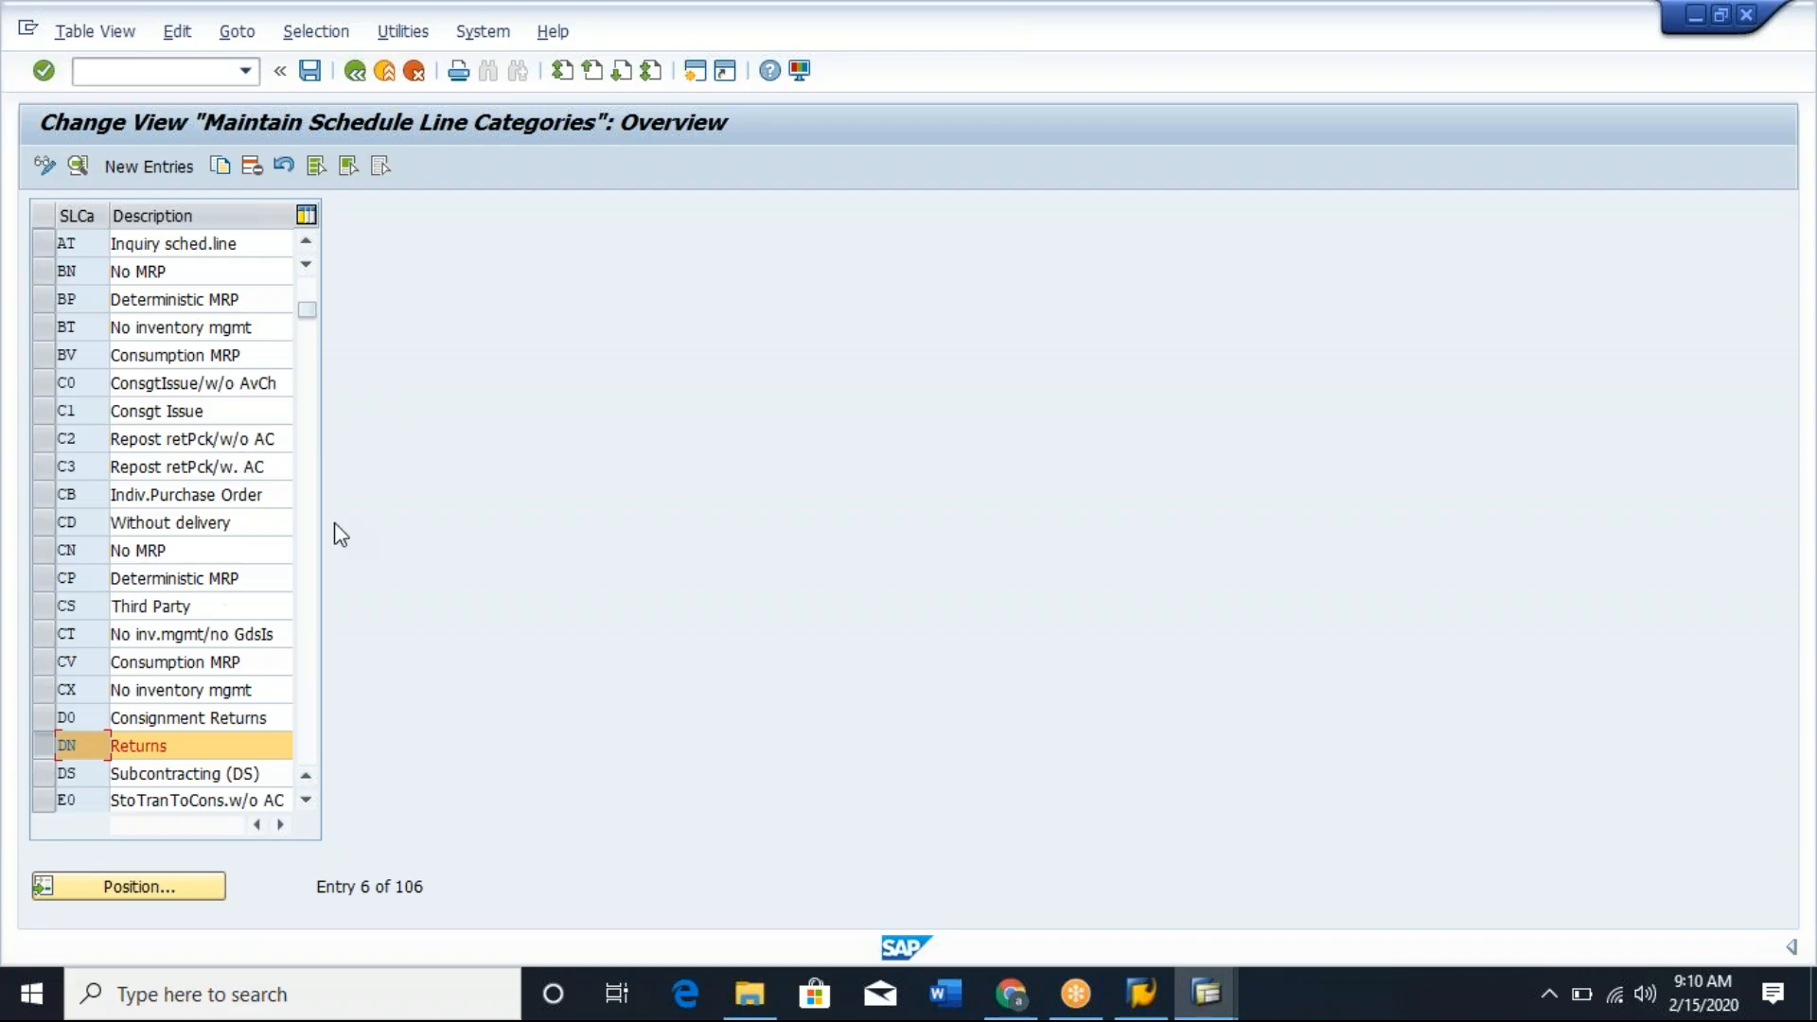
pyautogui.click(307, 801)
pyautogui.click(307, 801)
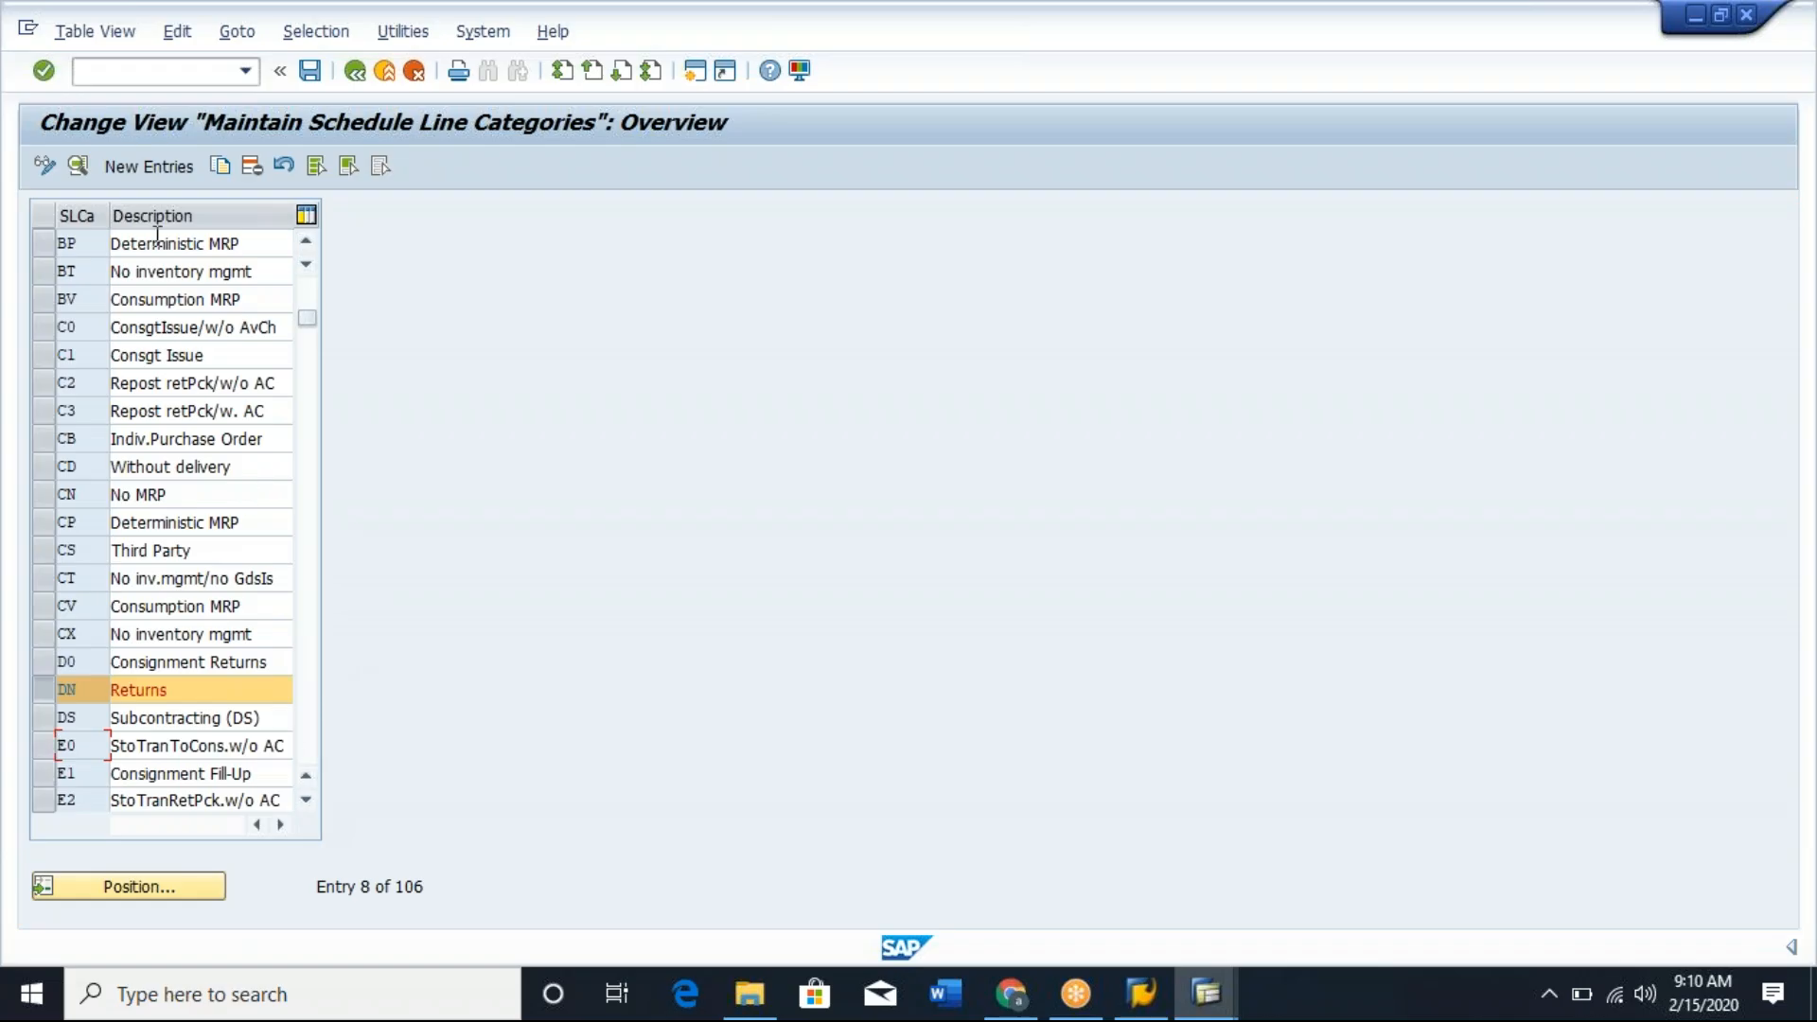
pyautogui.click(252, 308)
pyautogui.click(276, 304)
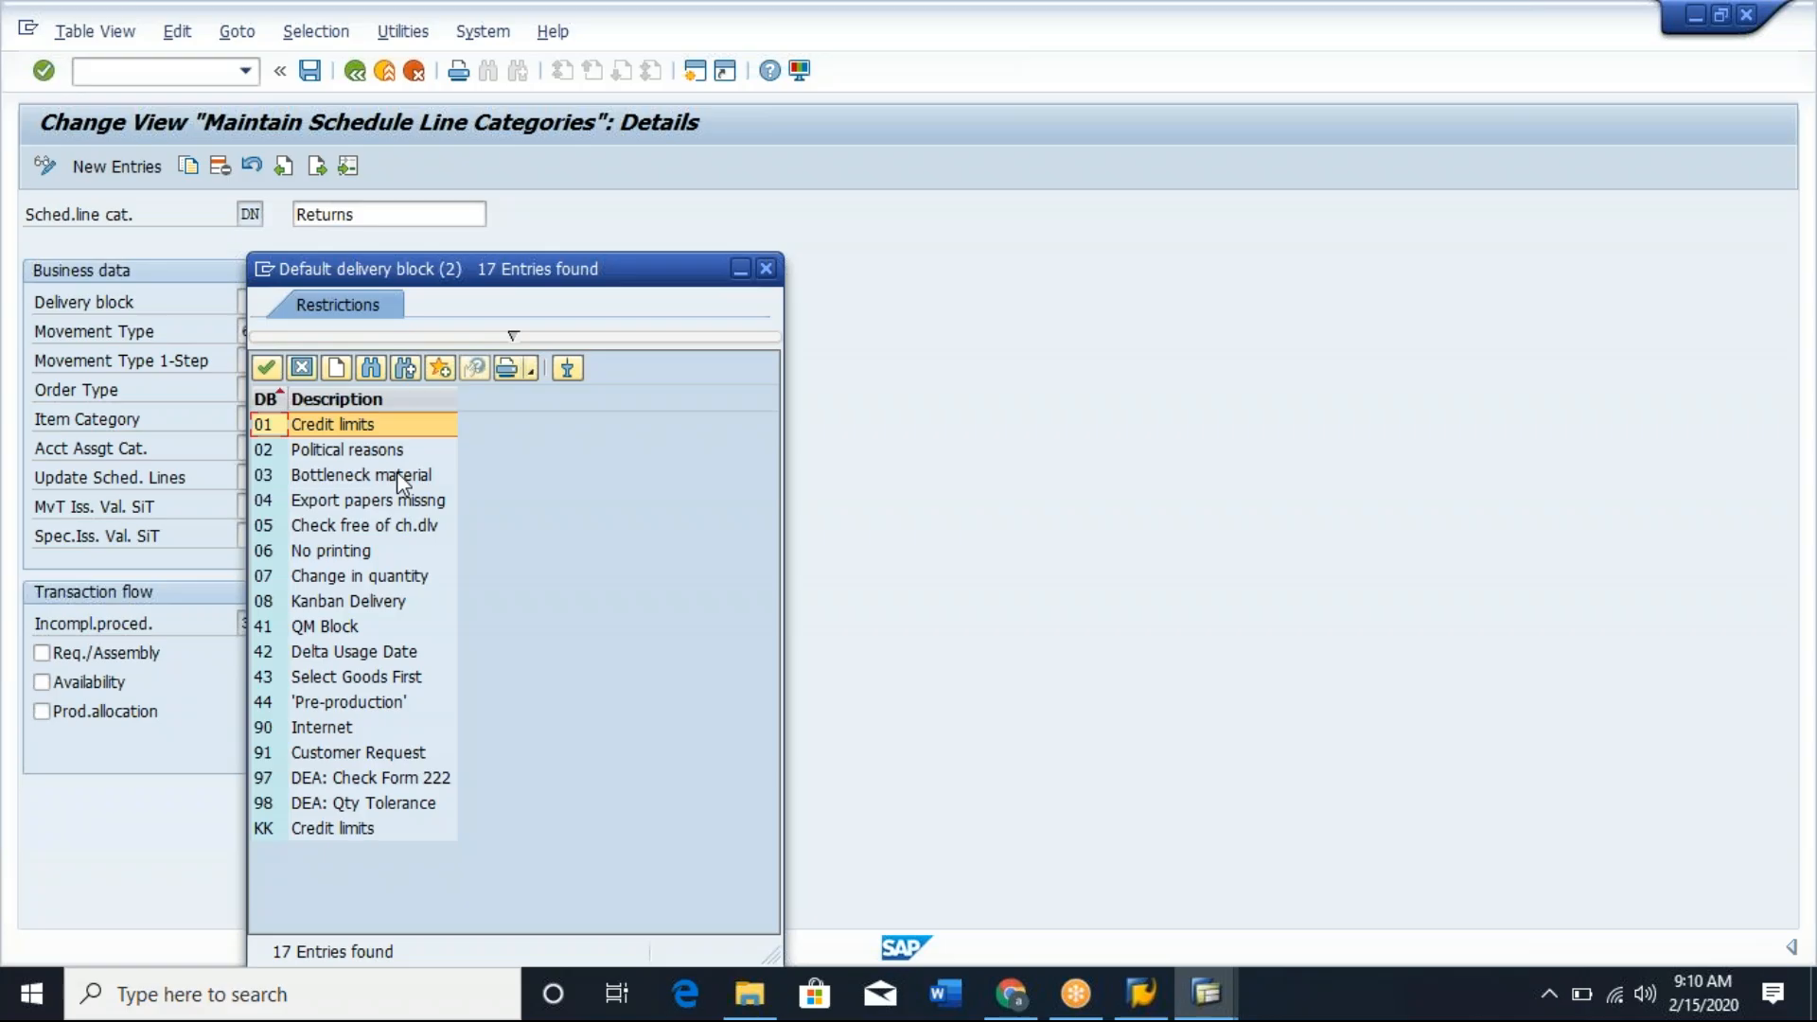
pyautogui.doubleClick(316, 424)
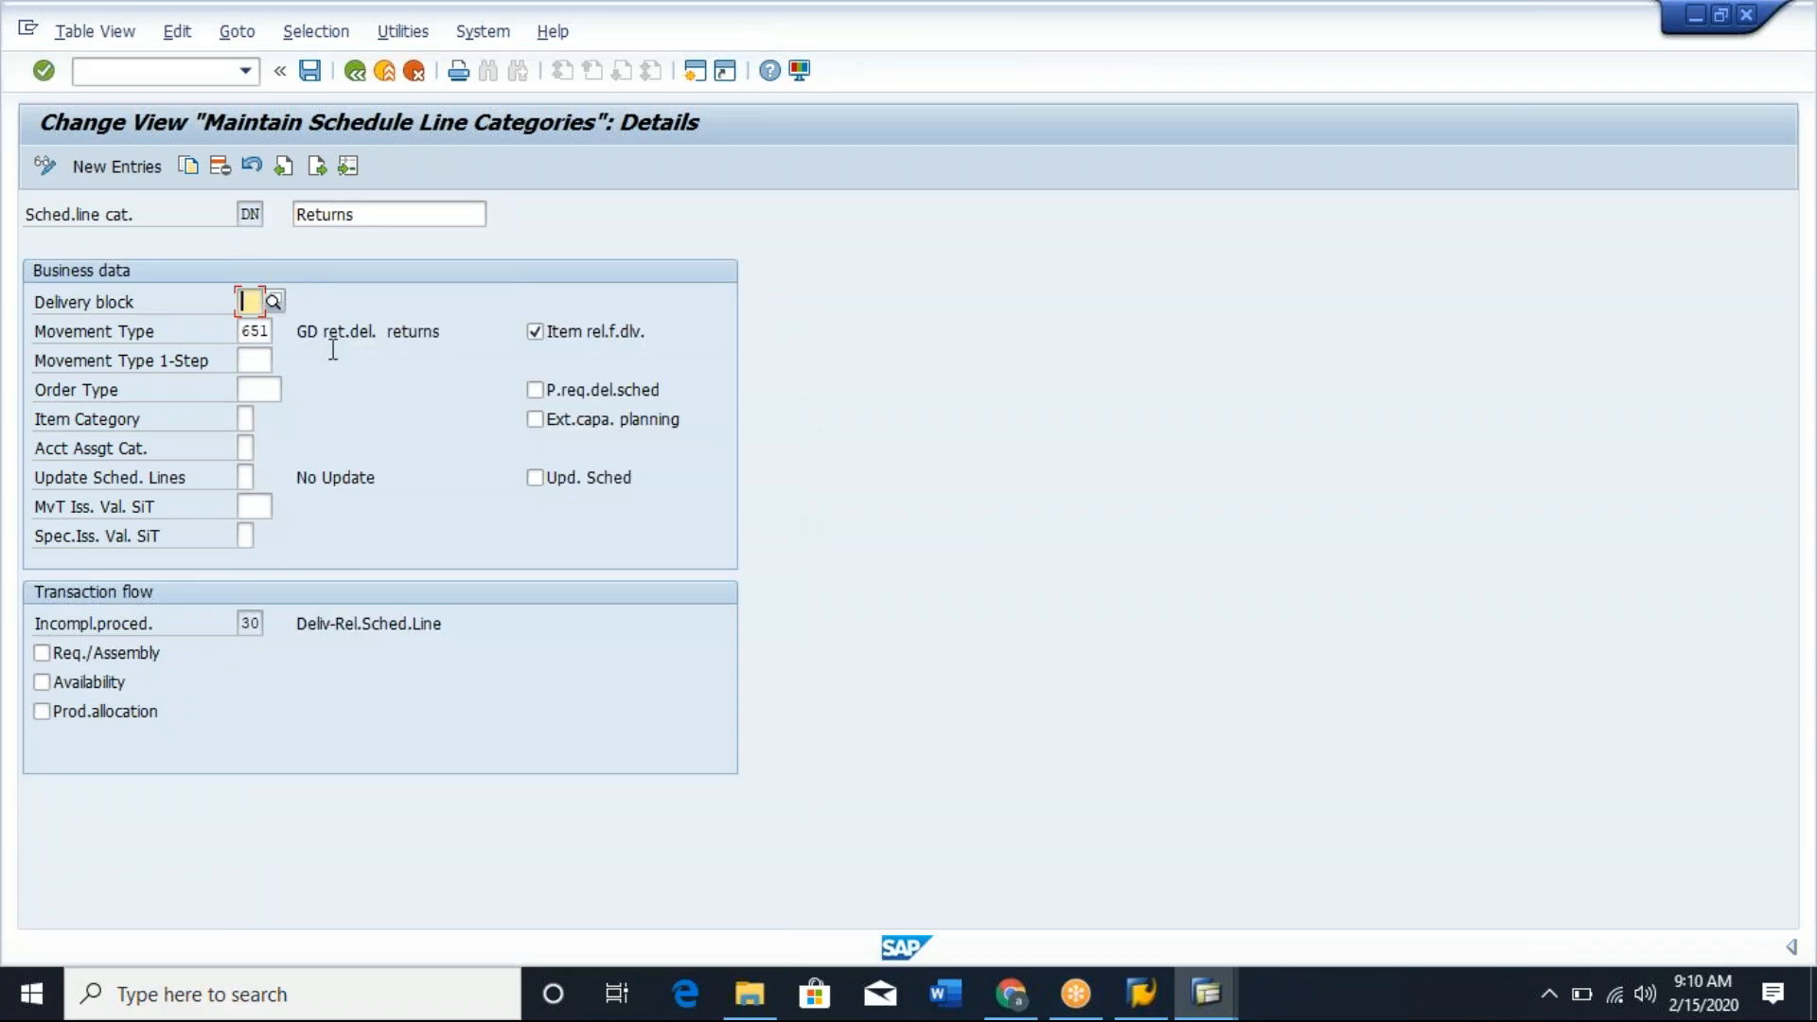
pyautogui.moveTo(36, 331); pyautogui.dragTo(185, 331)
pyautogui.click(186, 331)
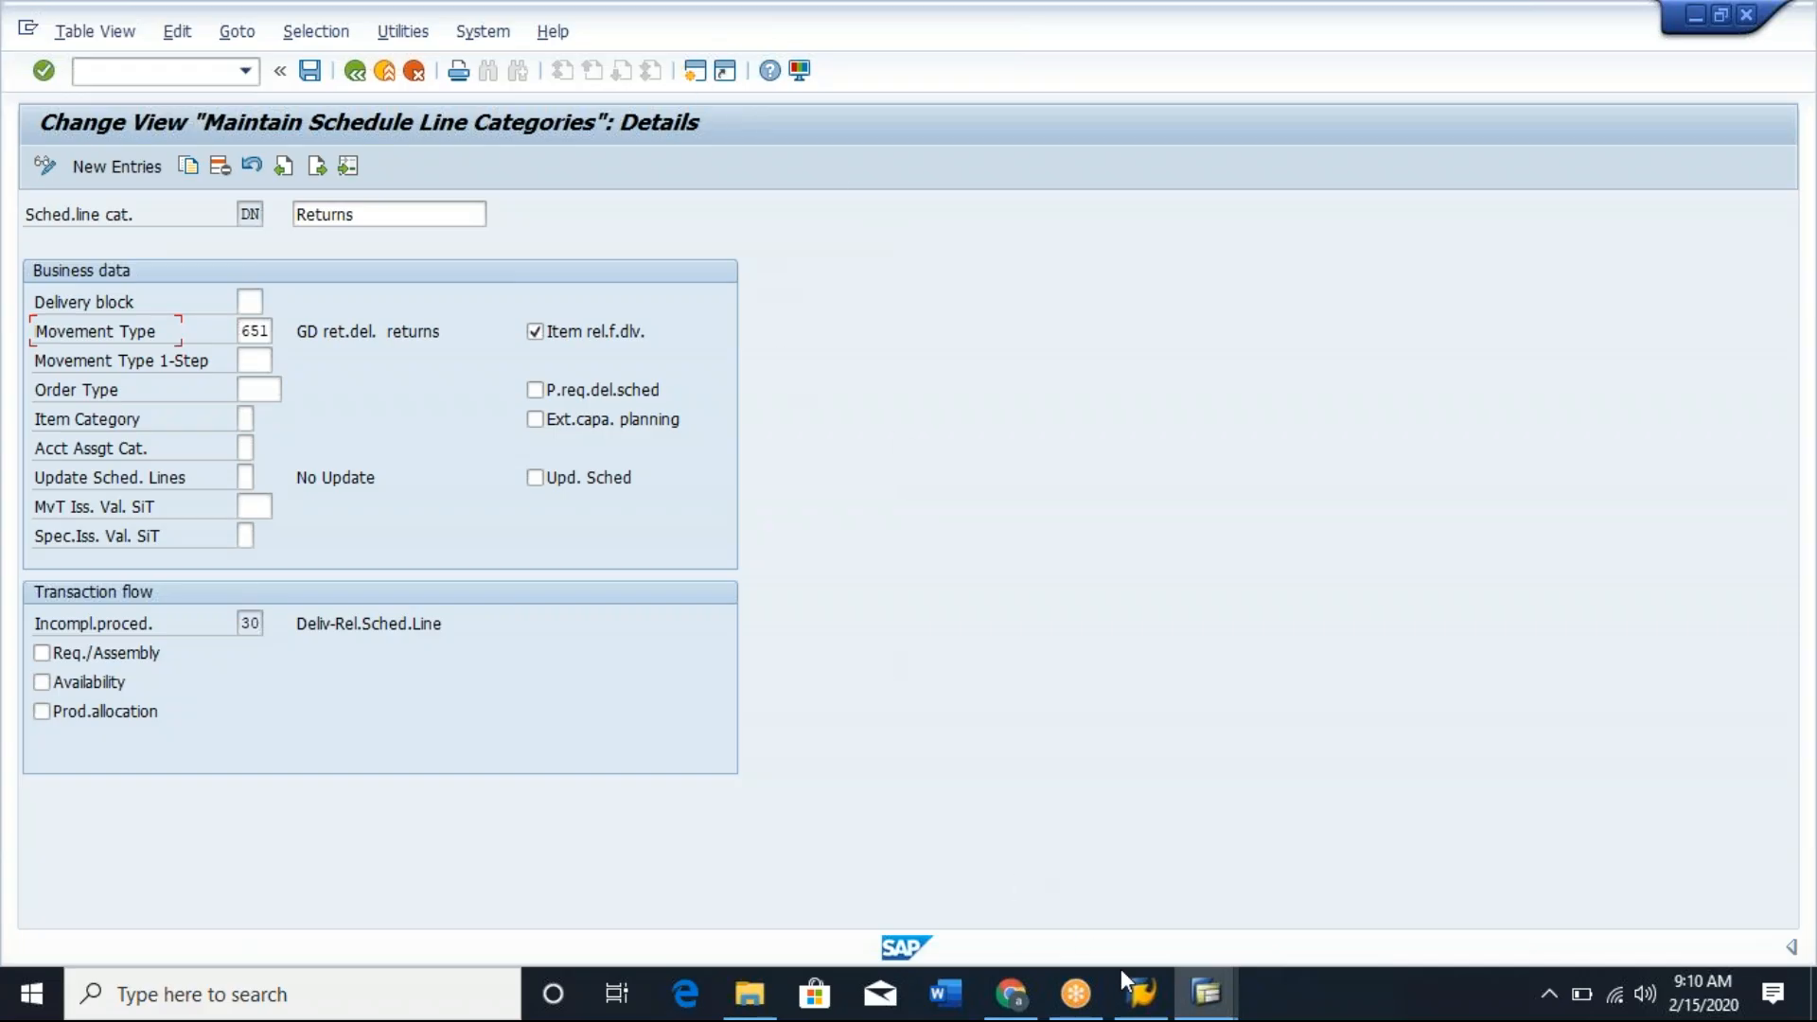
# Switch to the session displaying the inquiry and open its document flow.
pyautogui.click(1142, 996)
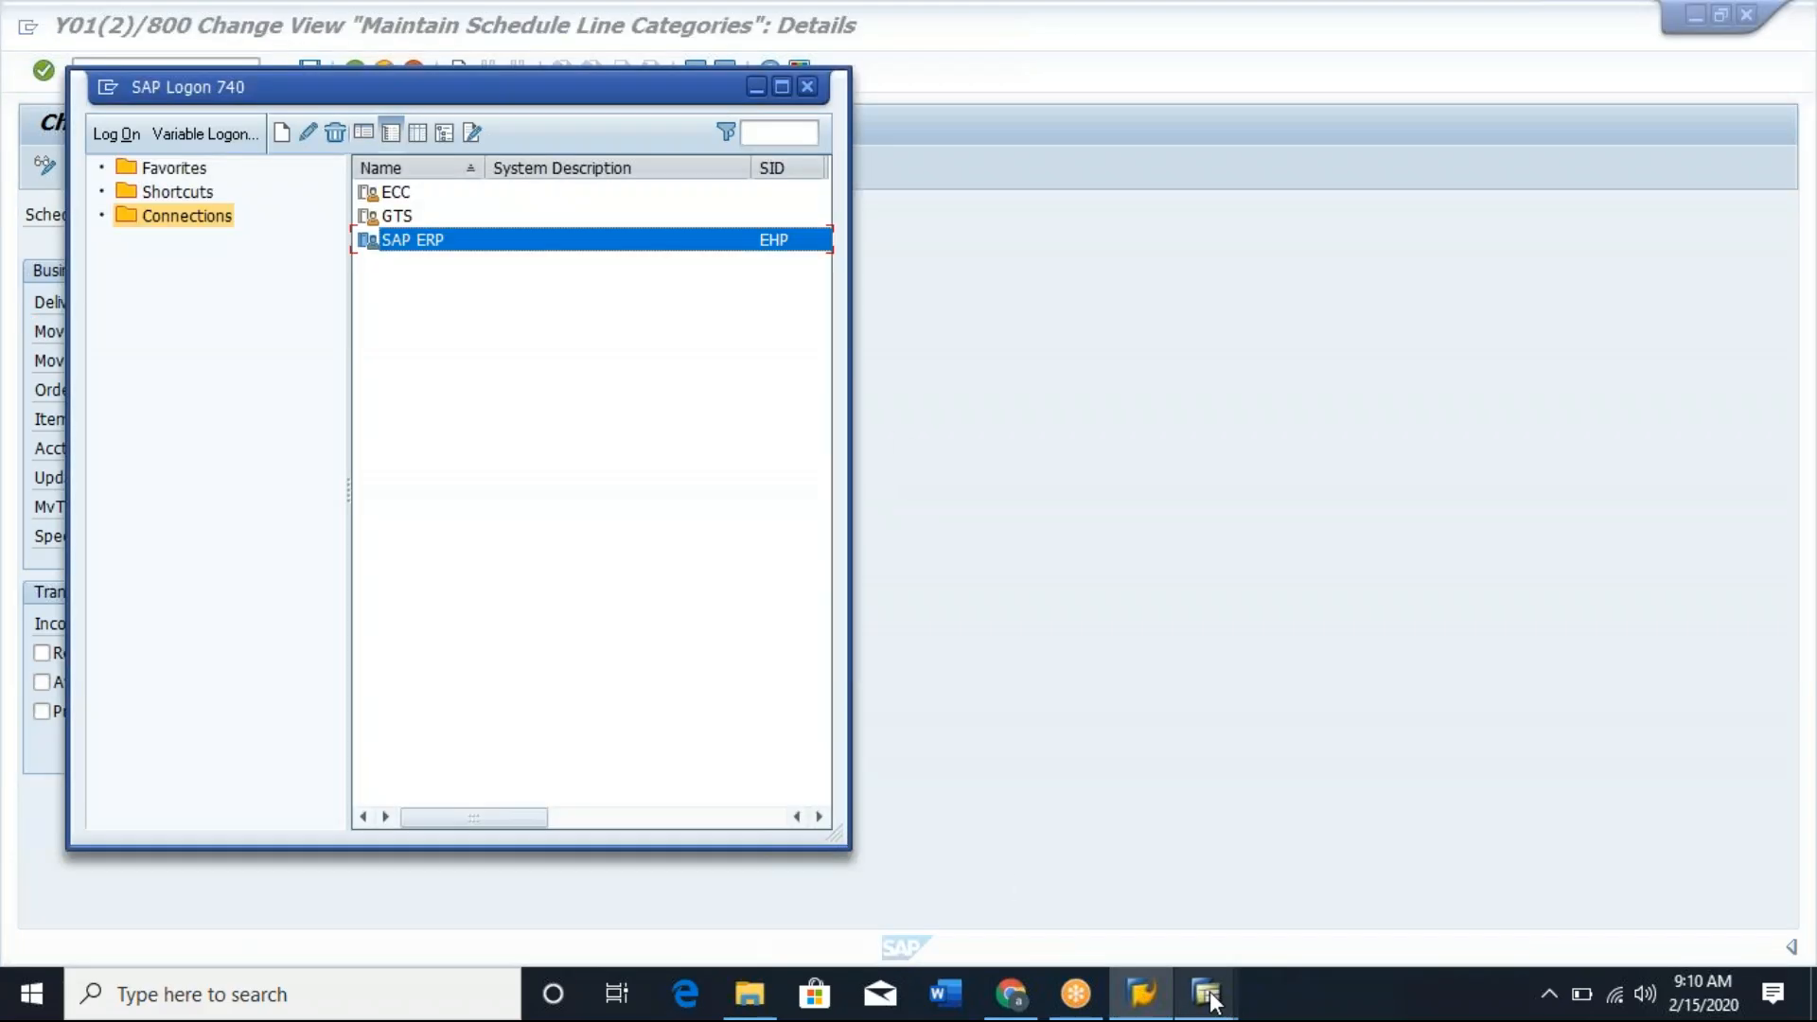
pyautogui.moveTo(1210, 999)
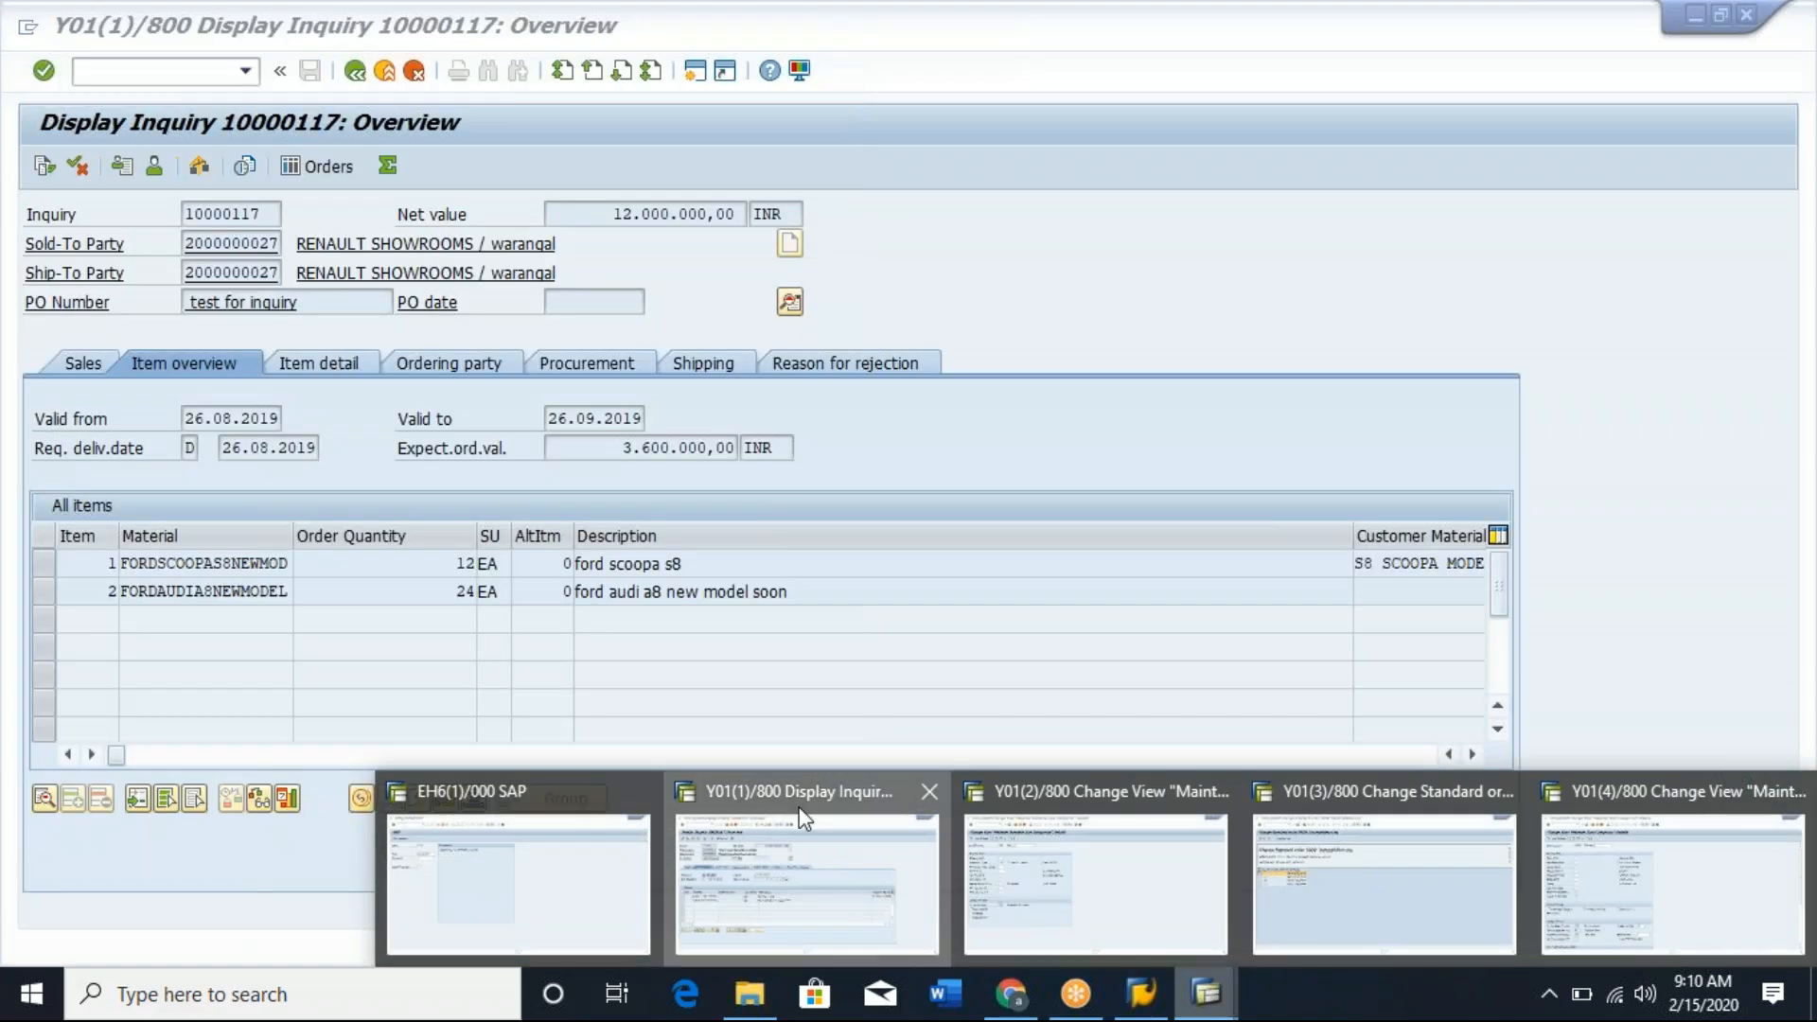
pyautogui.click(833, 862)
pyautogui.click(44, 167)
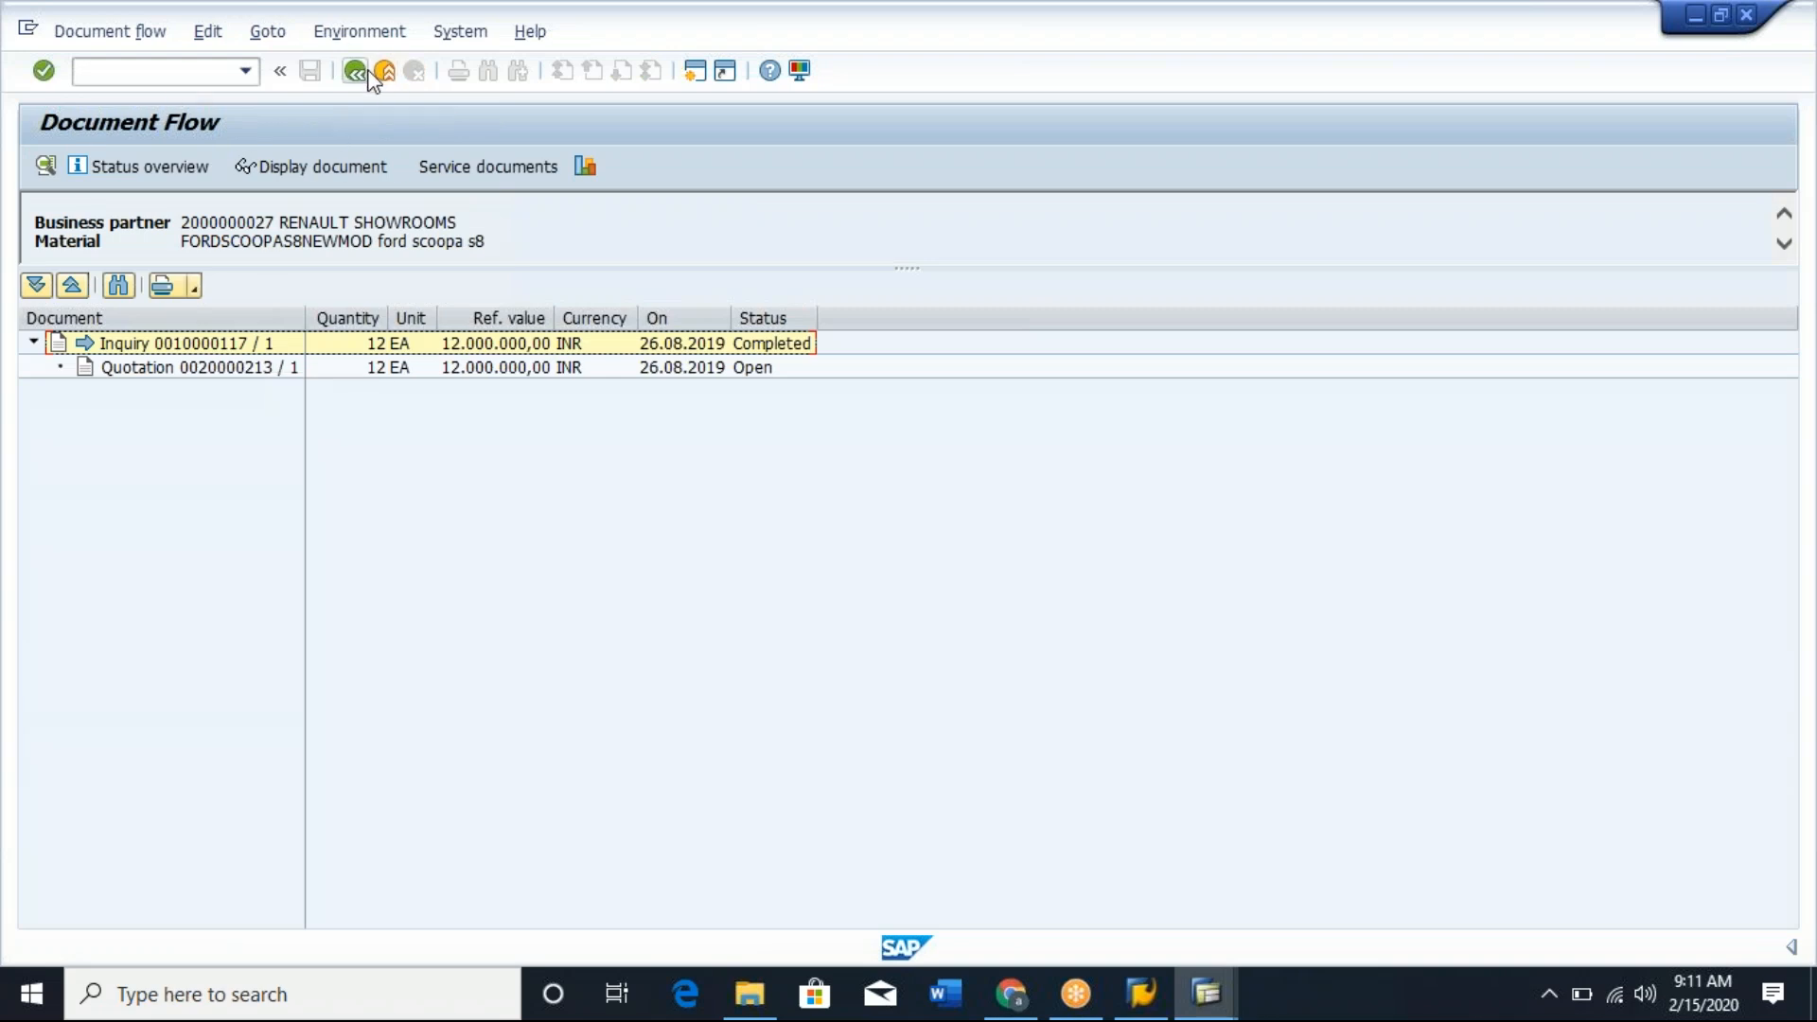
# Start transaction VA03 in the same session with /nva03, display the standard order and open its document flow.
pyautogui.click(166, 71)
pyautogui.write('/nva03')
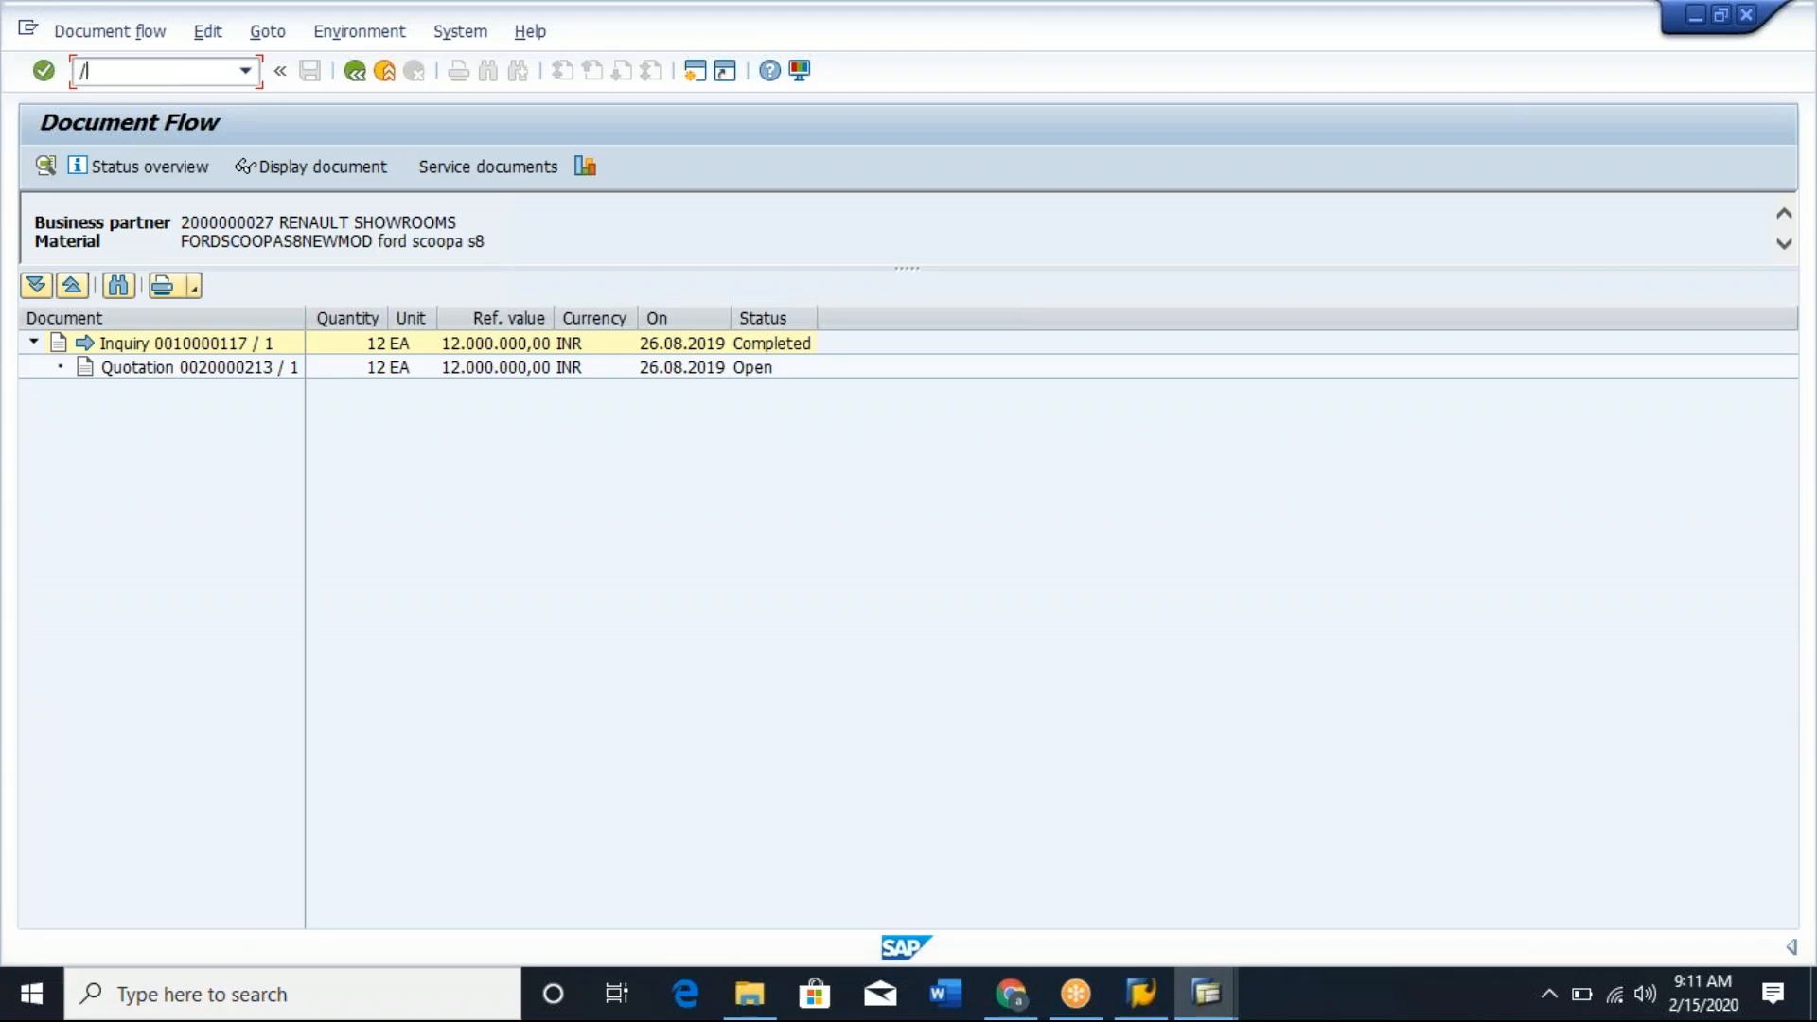
pyautogui.press('Return')
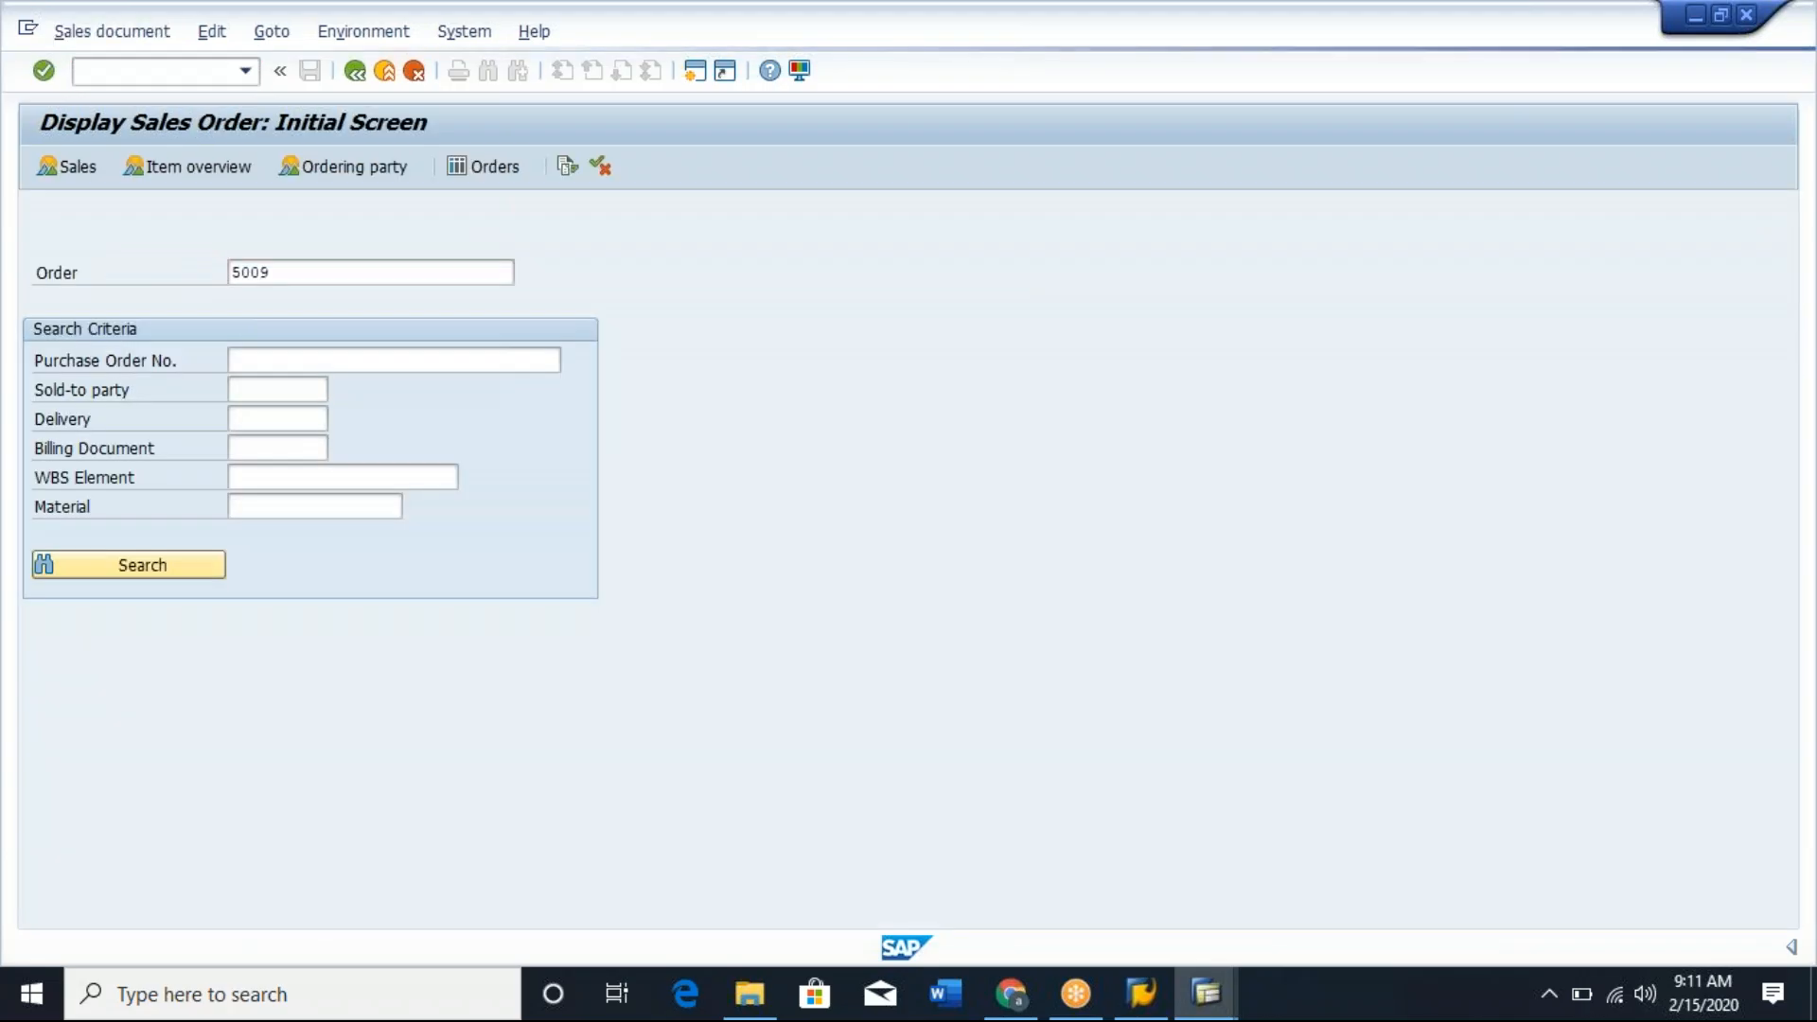
pyautogui.press('Return')
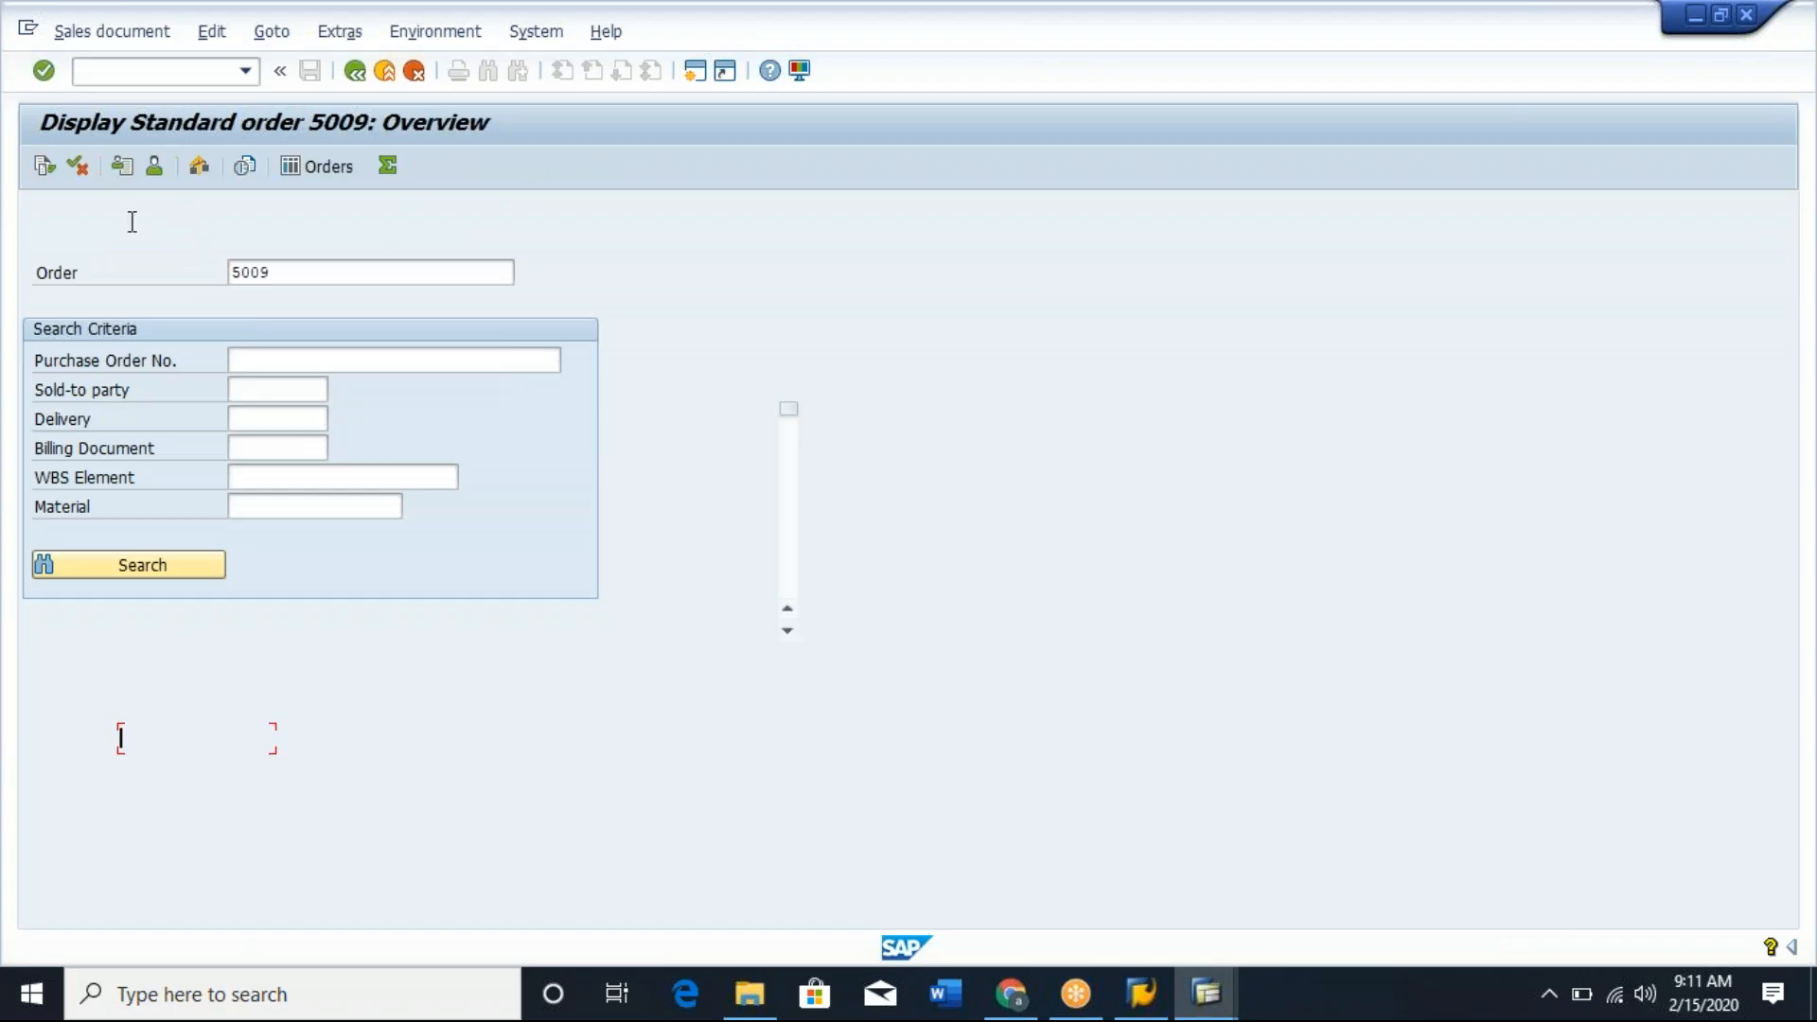
pyautogui.click(41, 163)
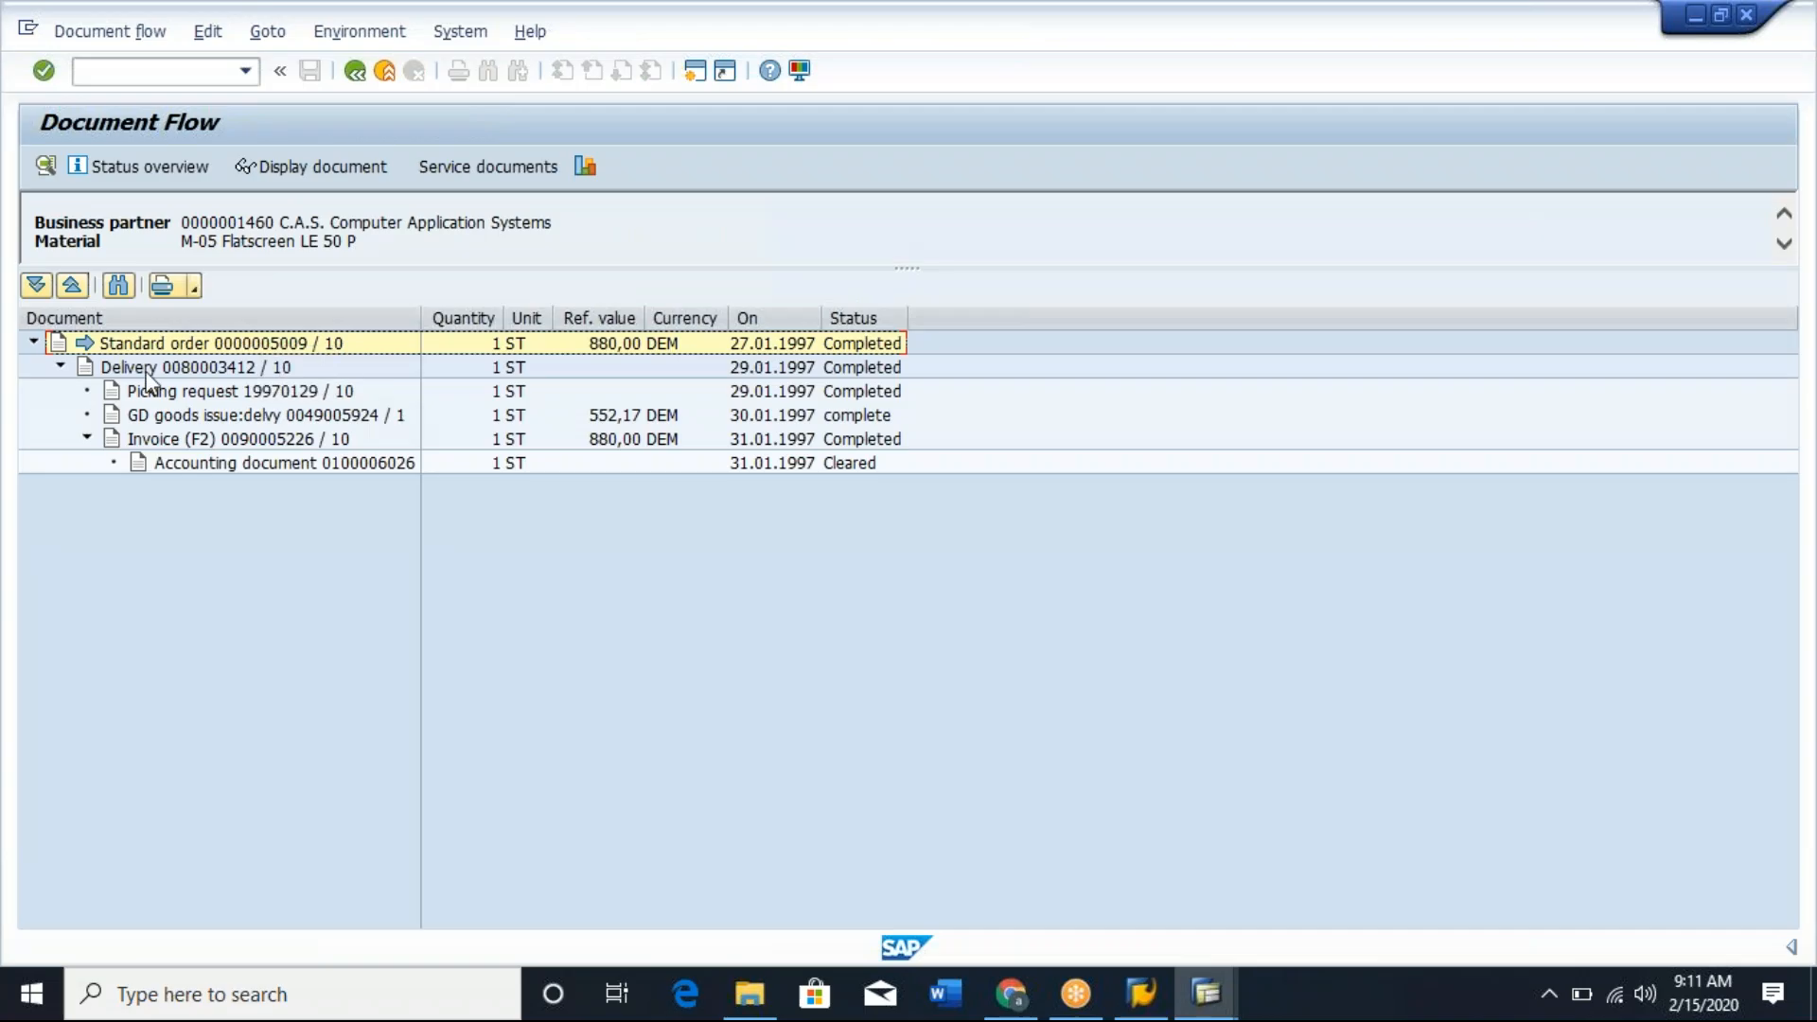
# Examine the standard order, delivery and goods issue entries in the document flow.
pyautogui.click(237, 348)
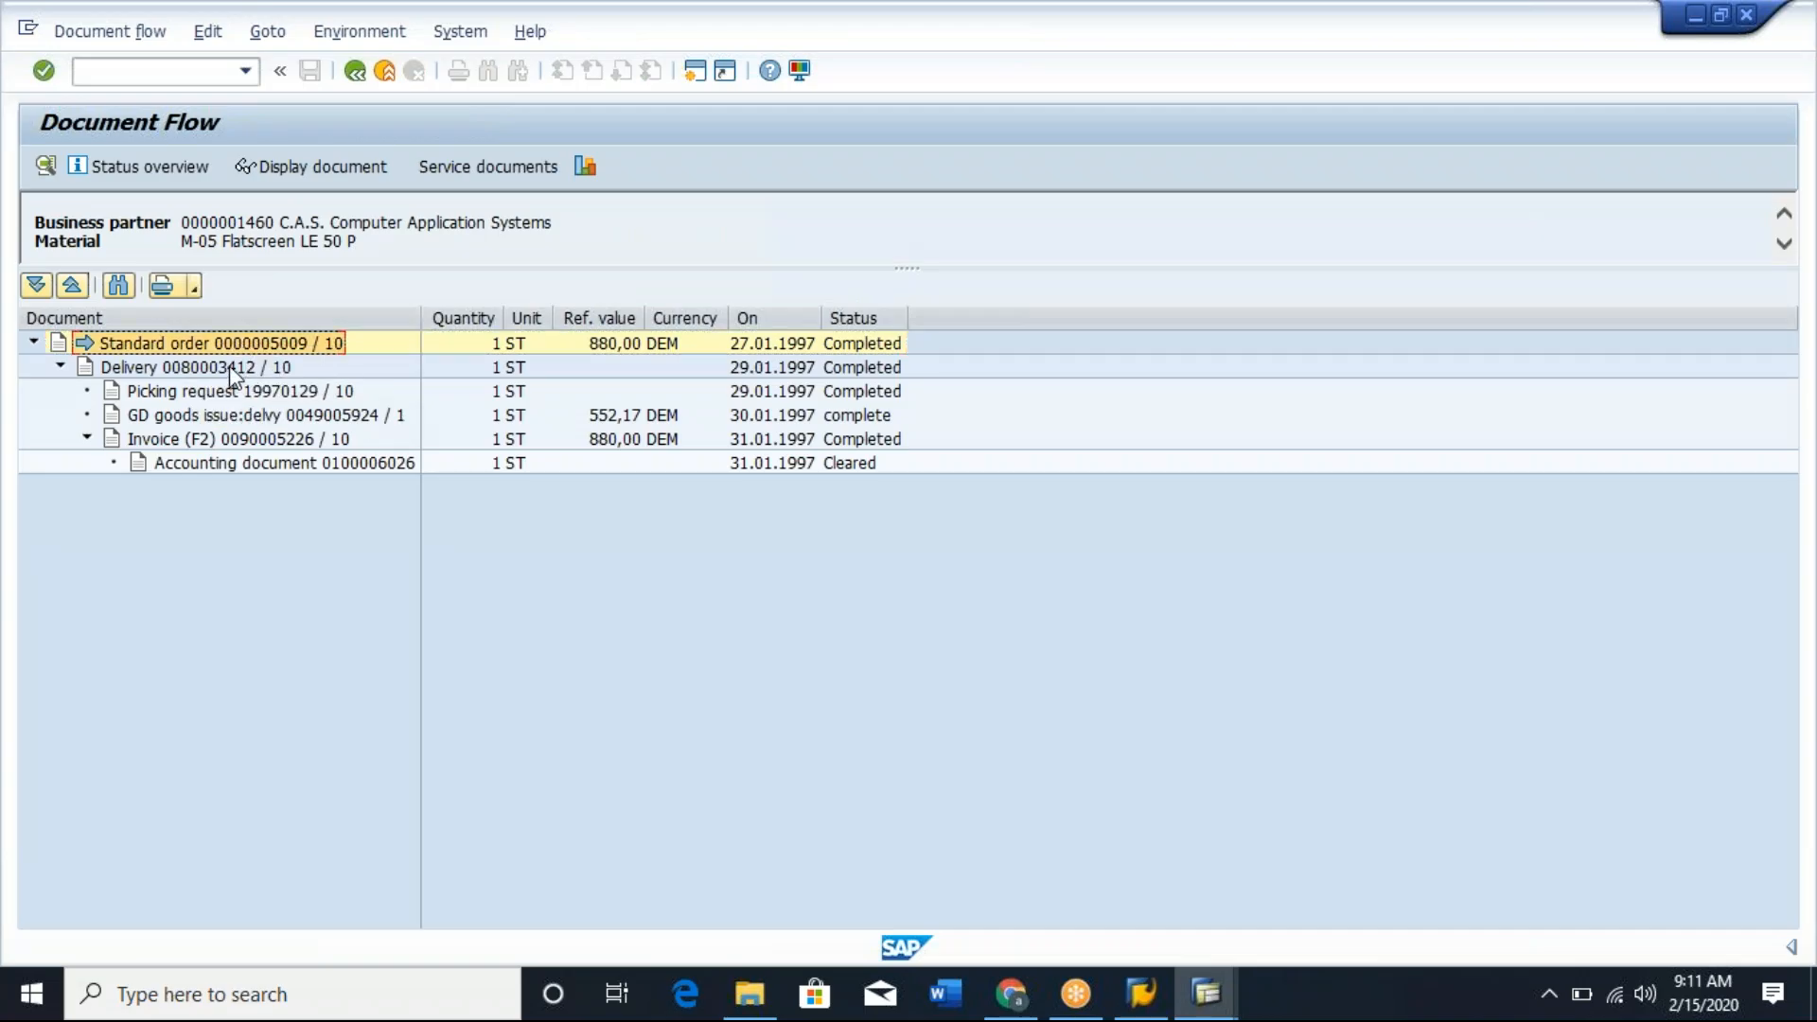
pyautogui.click(229, 368)
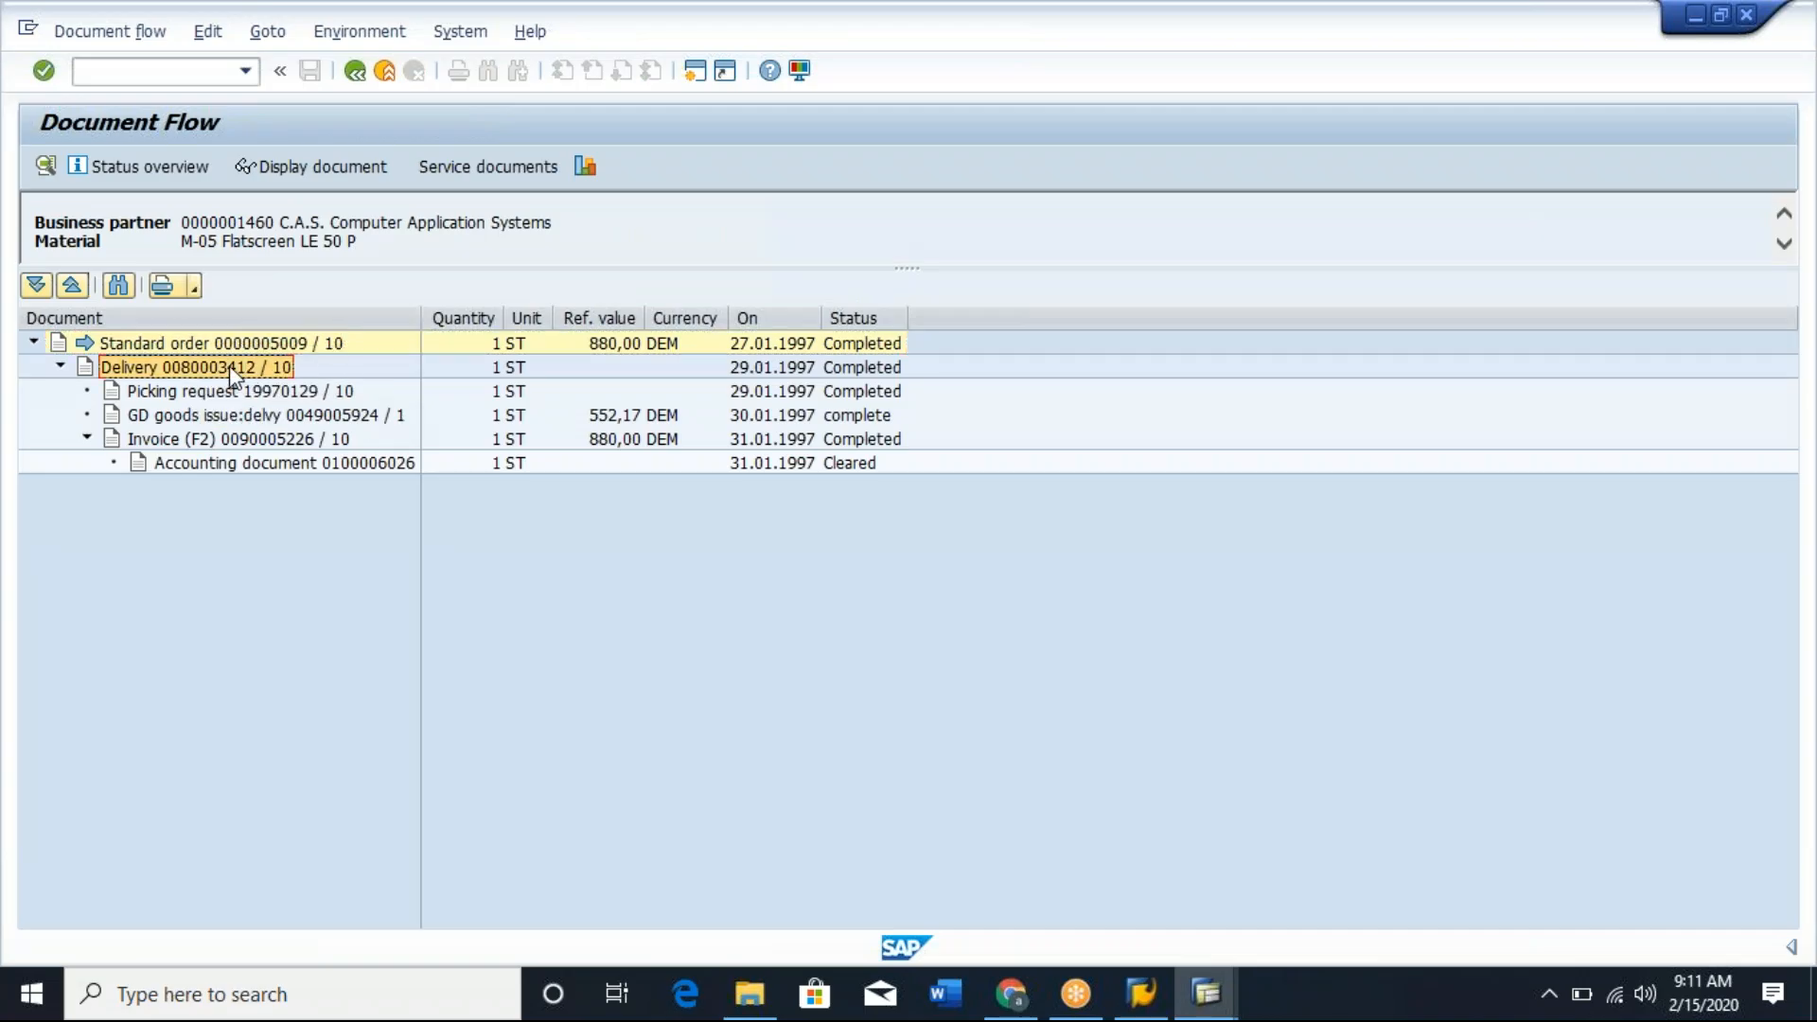
pyautogui.click(254, 416)
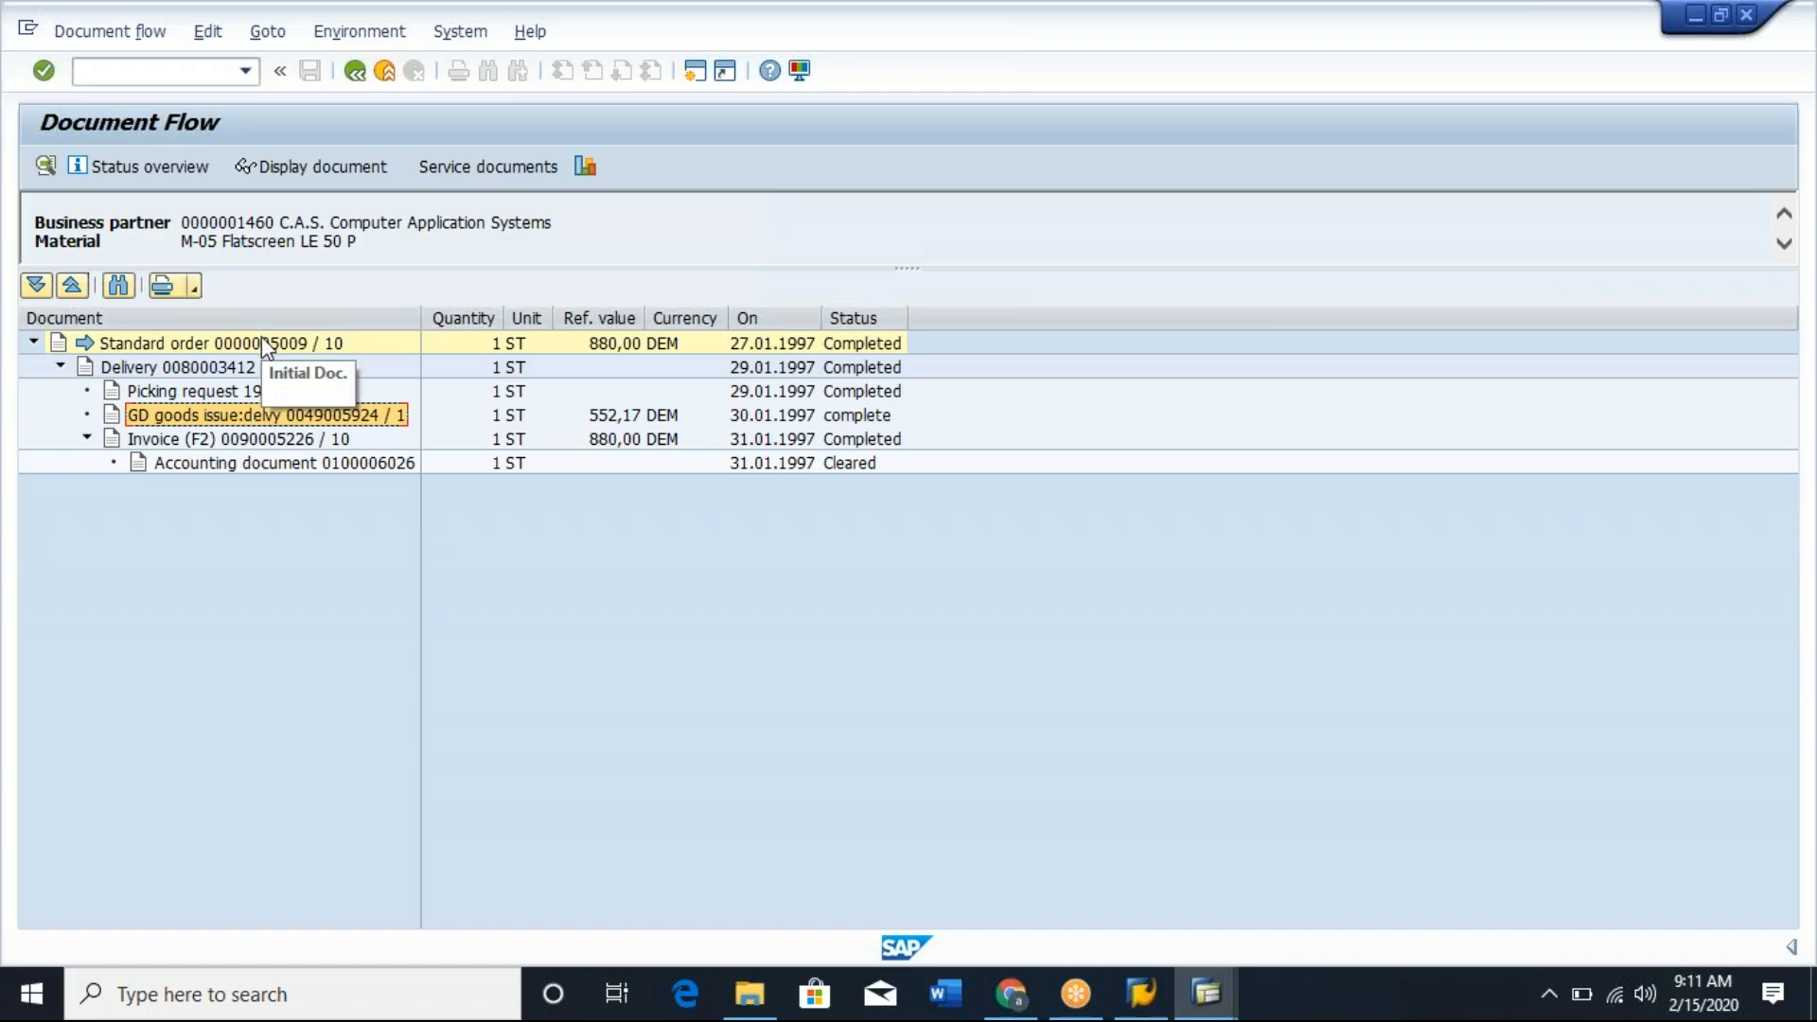
# Trace the document flow from the standard order through the delivery and goods issue to the invoice.
pyautogui.click(219, 369)
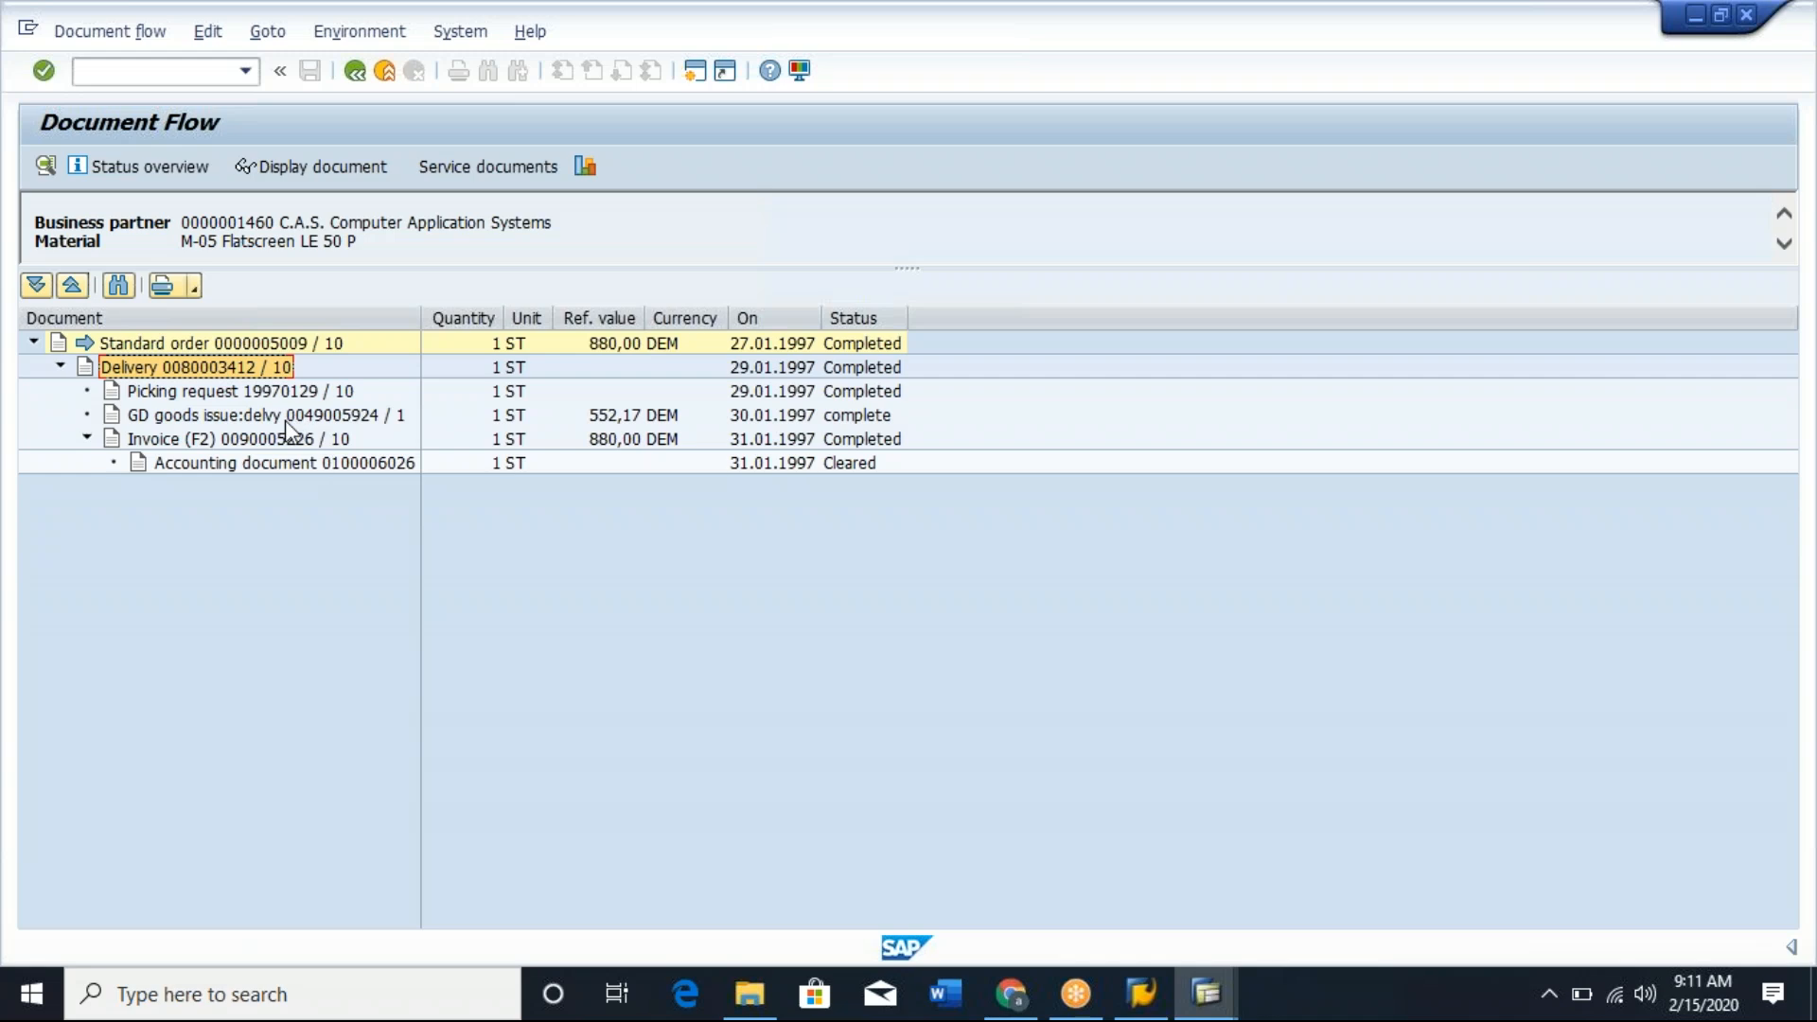
pyautogui.click(287, 422)
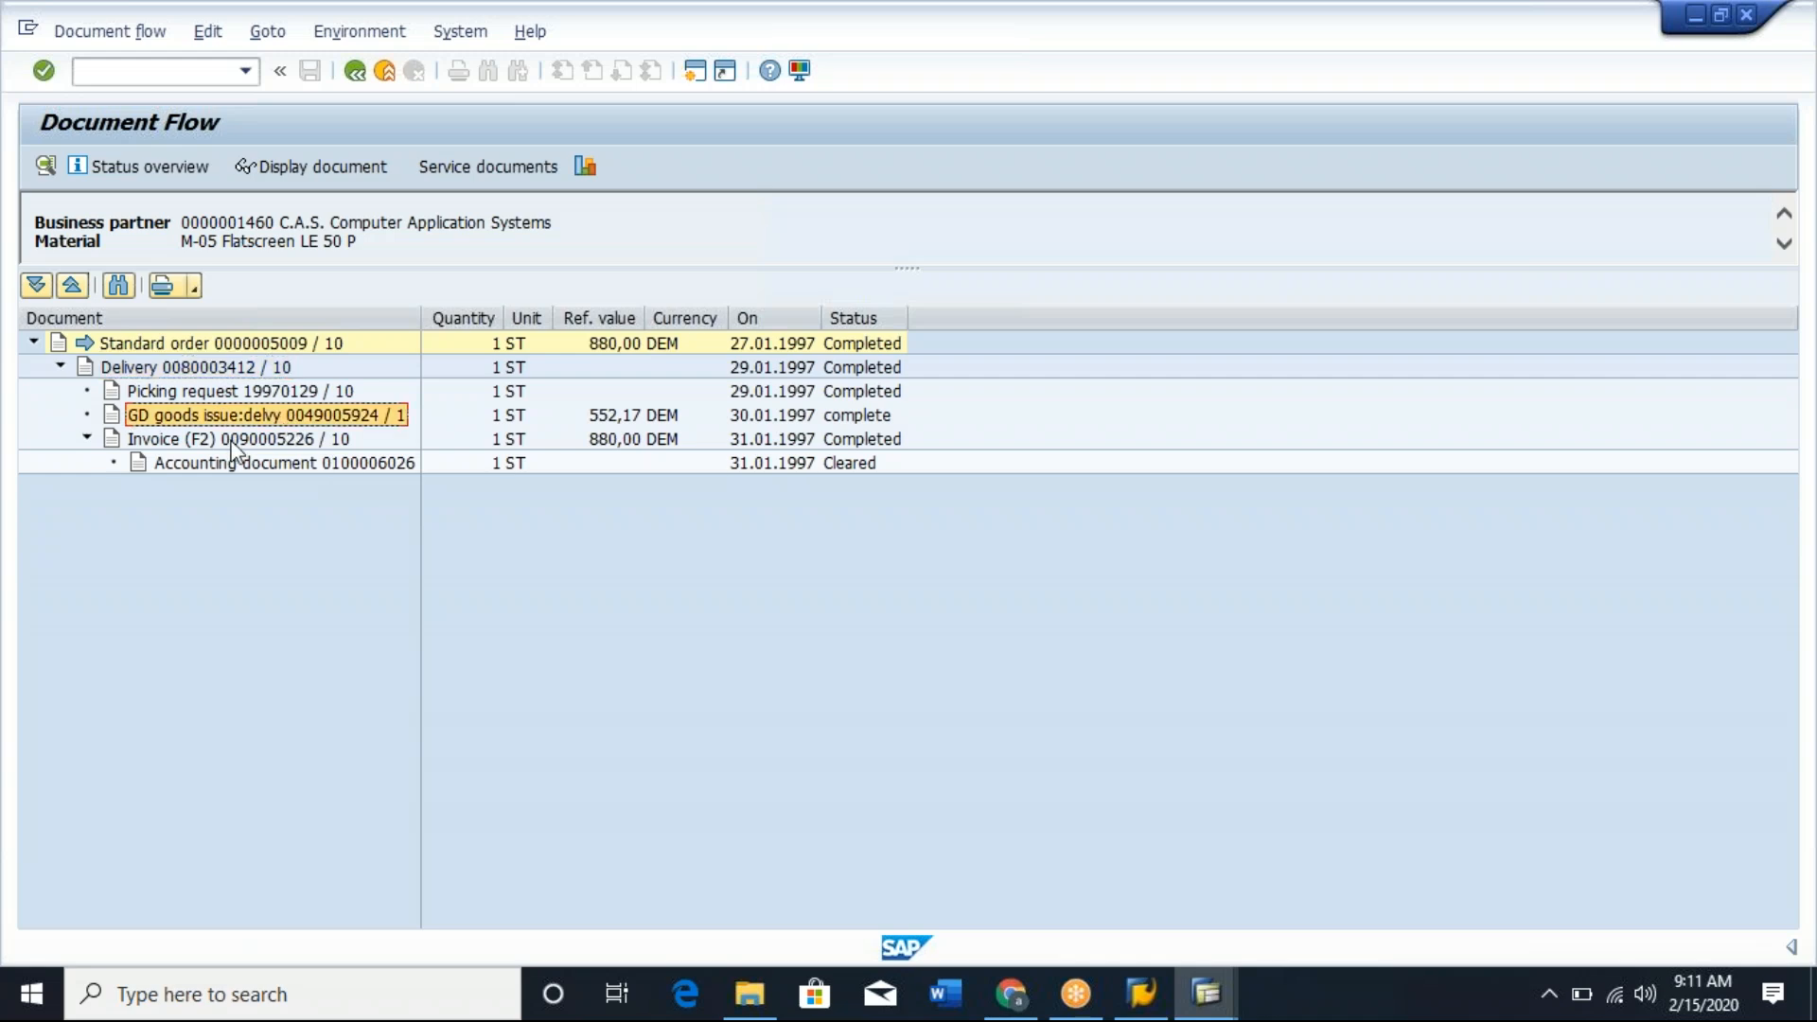
pyautogui.click(263, 440)
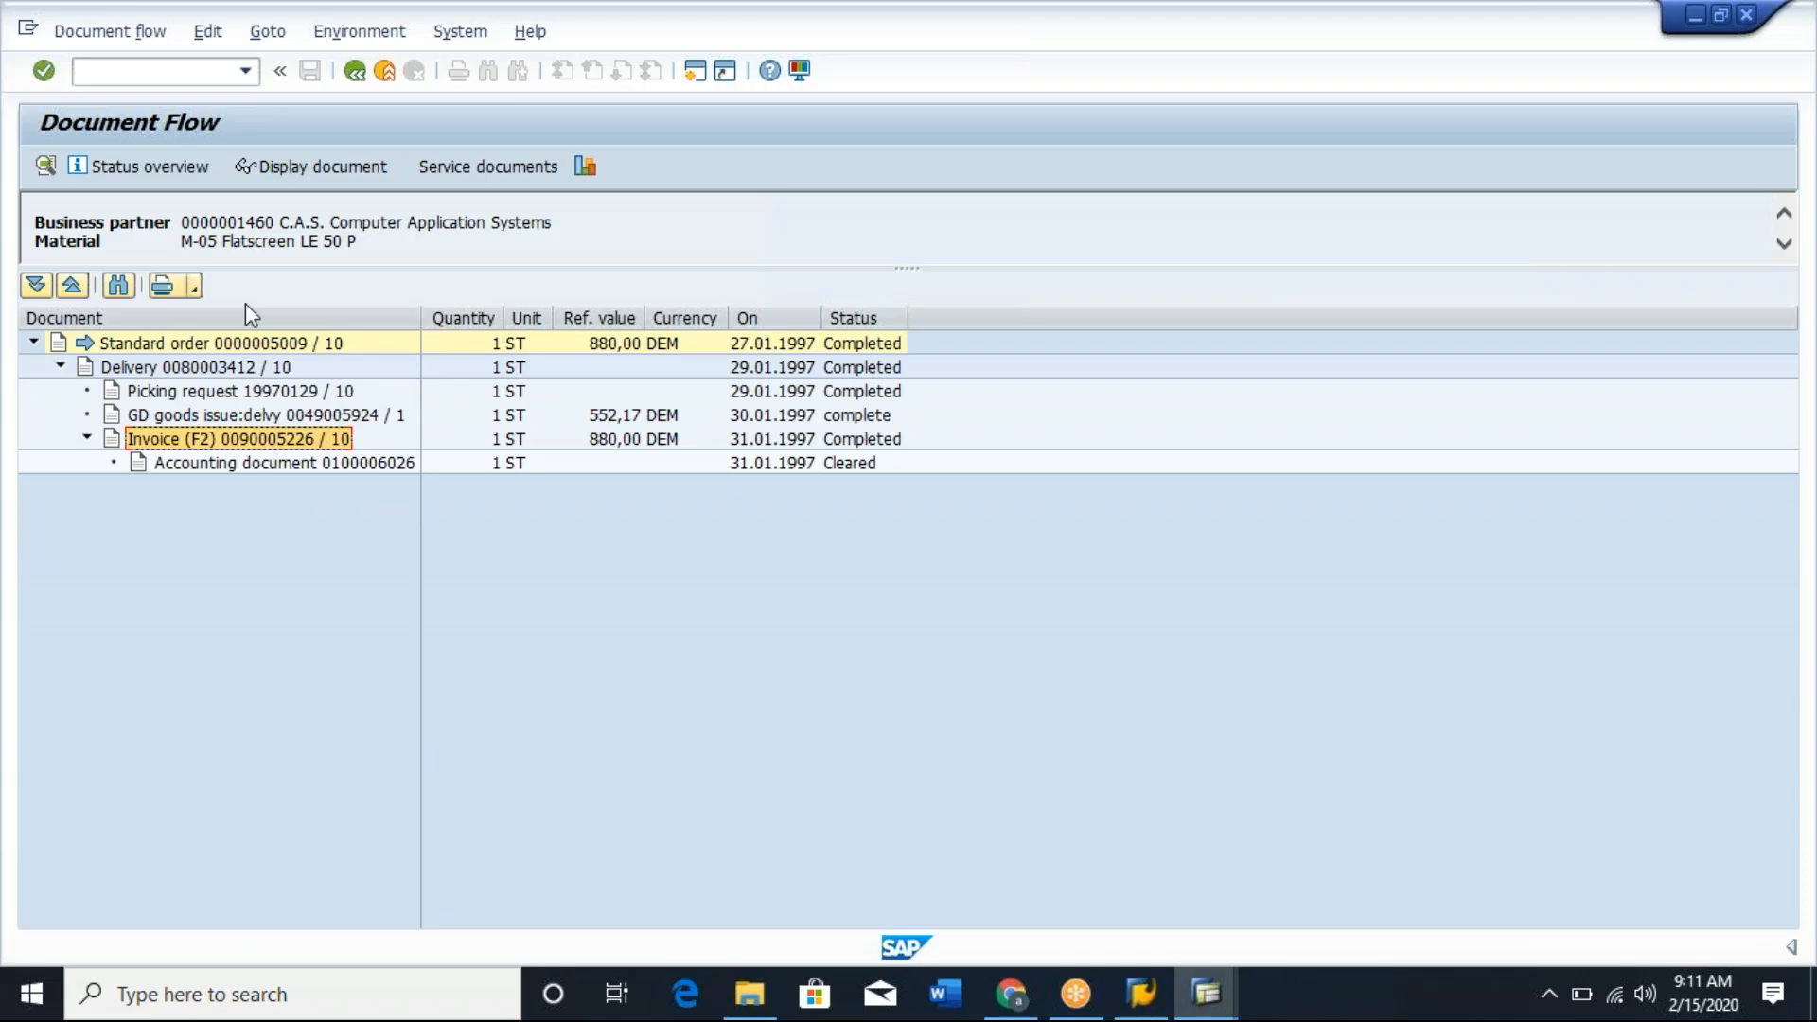
pyautogui.click(242, 349)
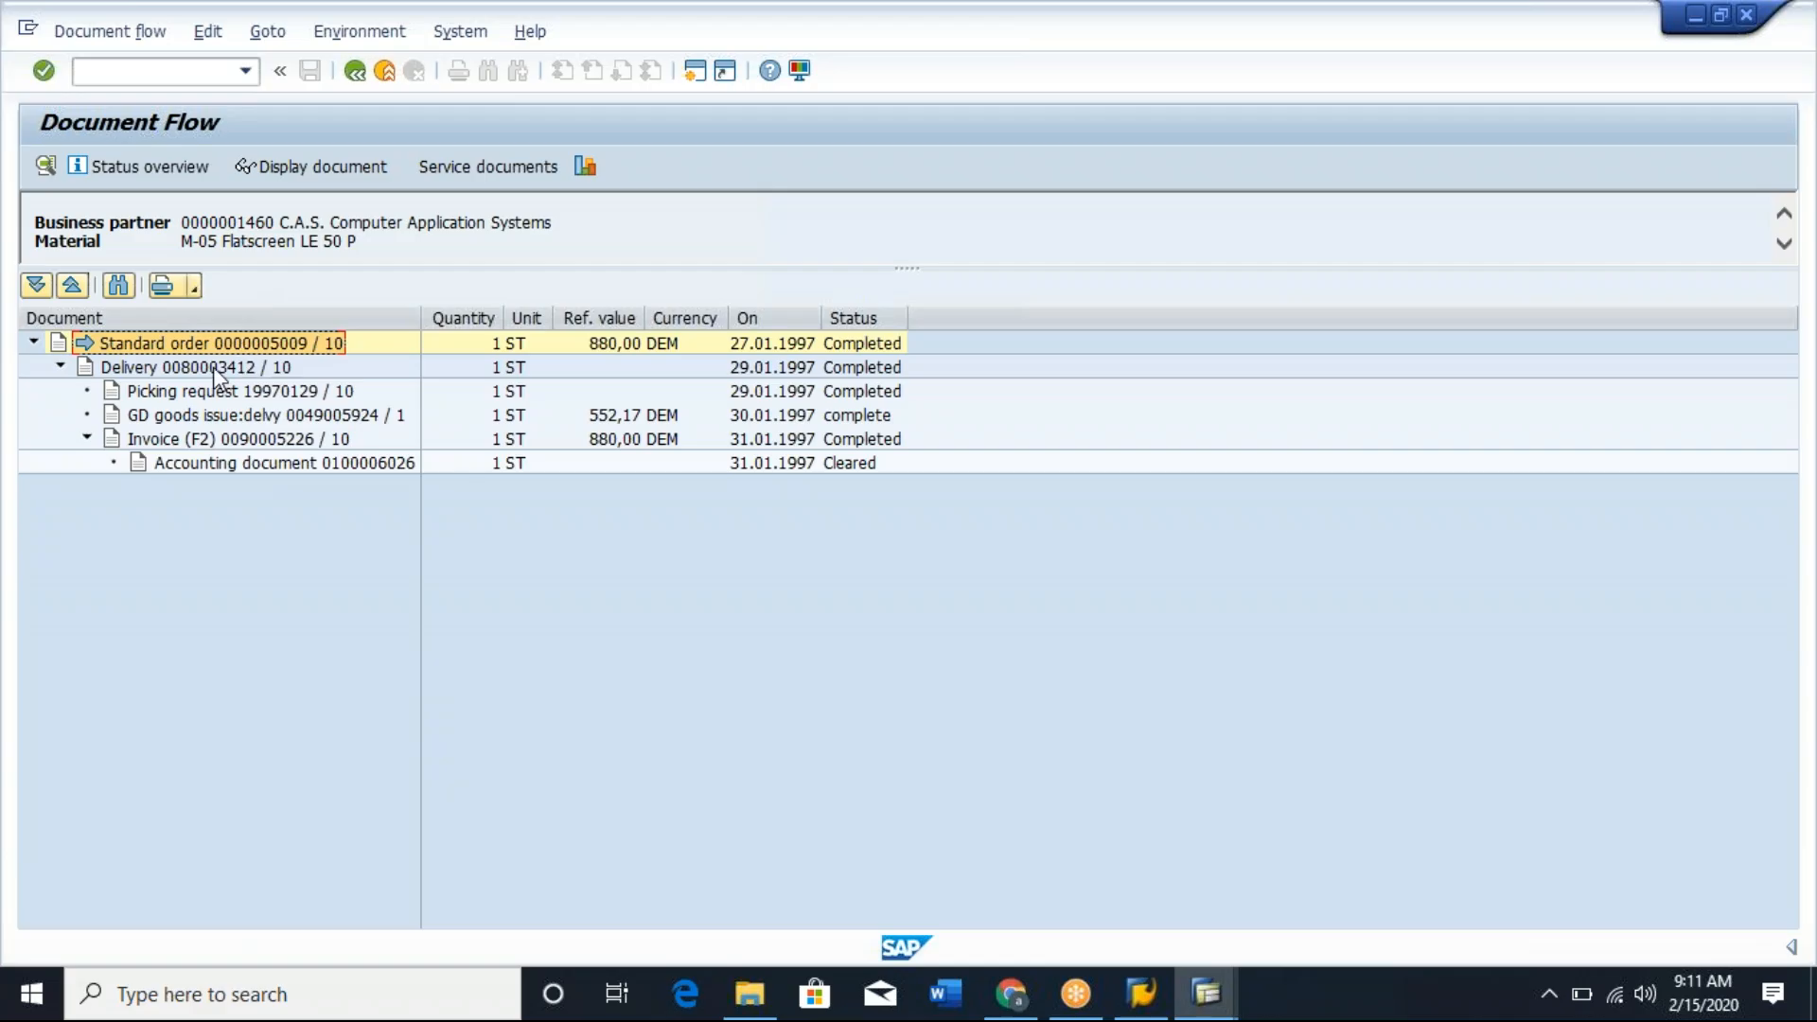
pyautogui.click(213, 366)
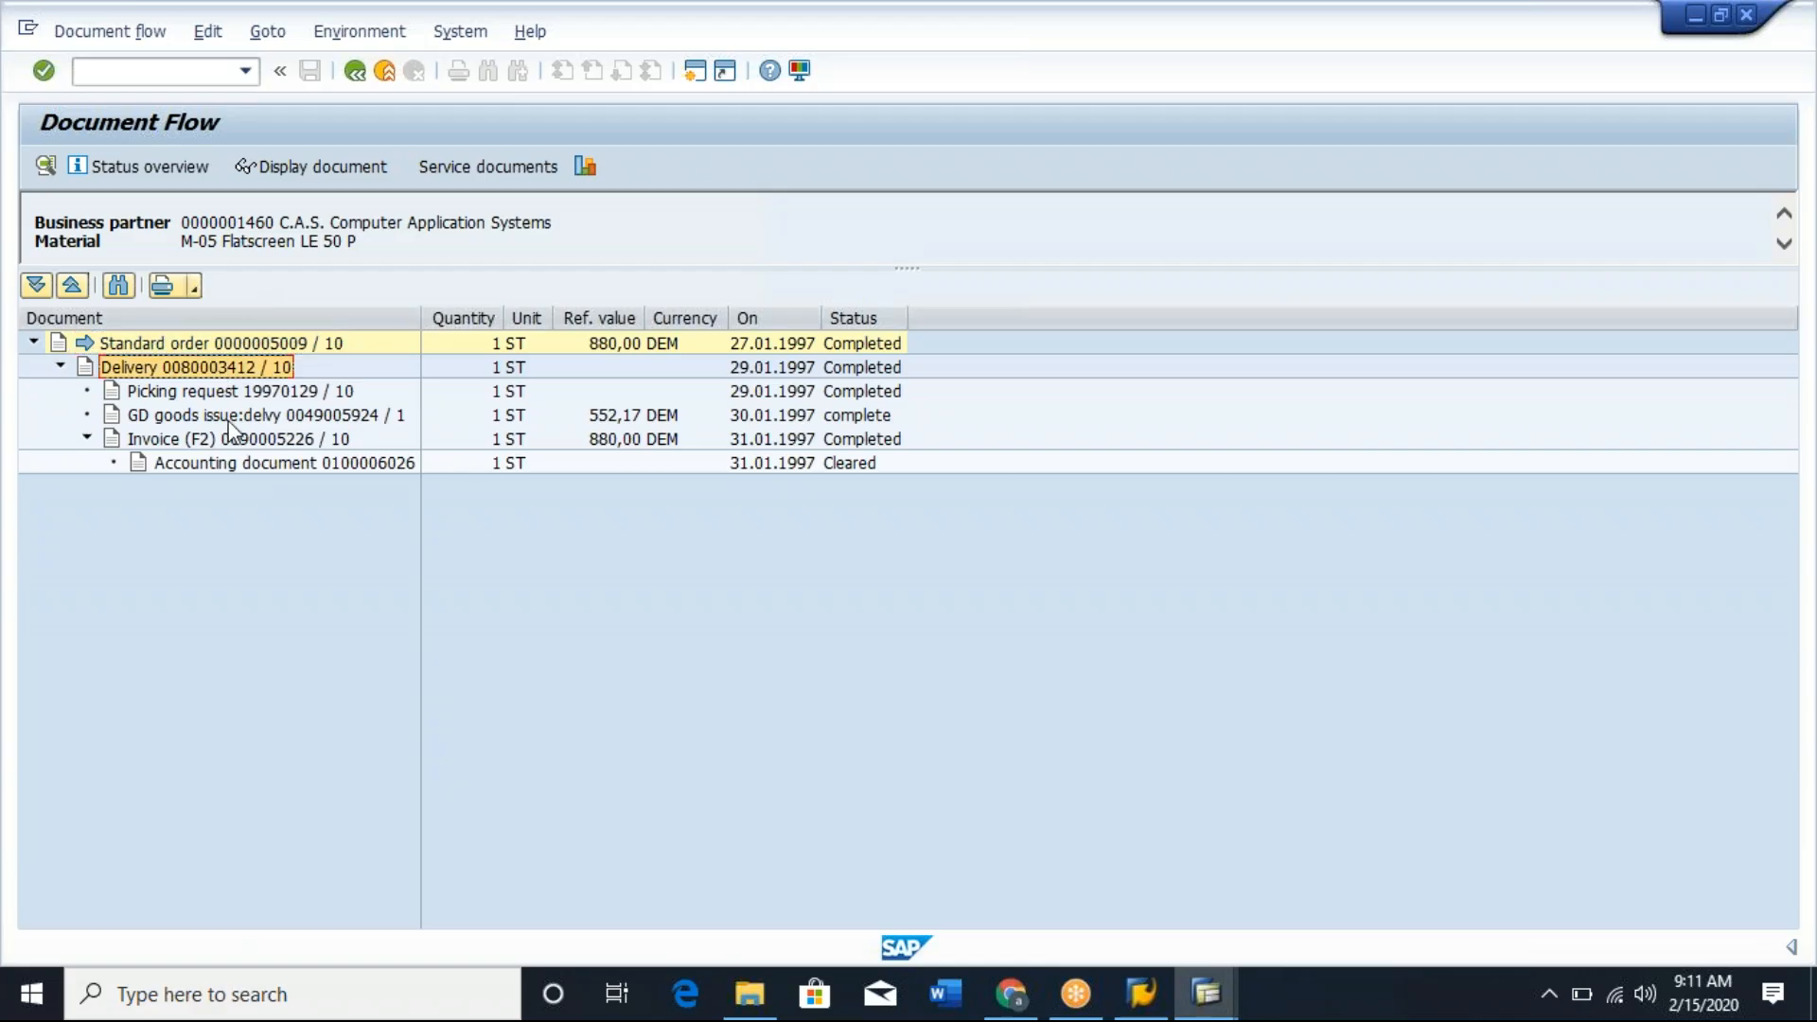
# Display the goods issue's material document from the document flow and check the first item's movement type.
pyautogui.click(228, 422)
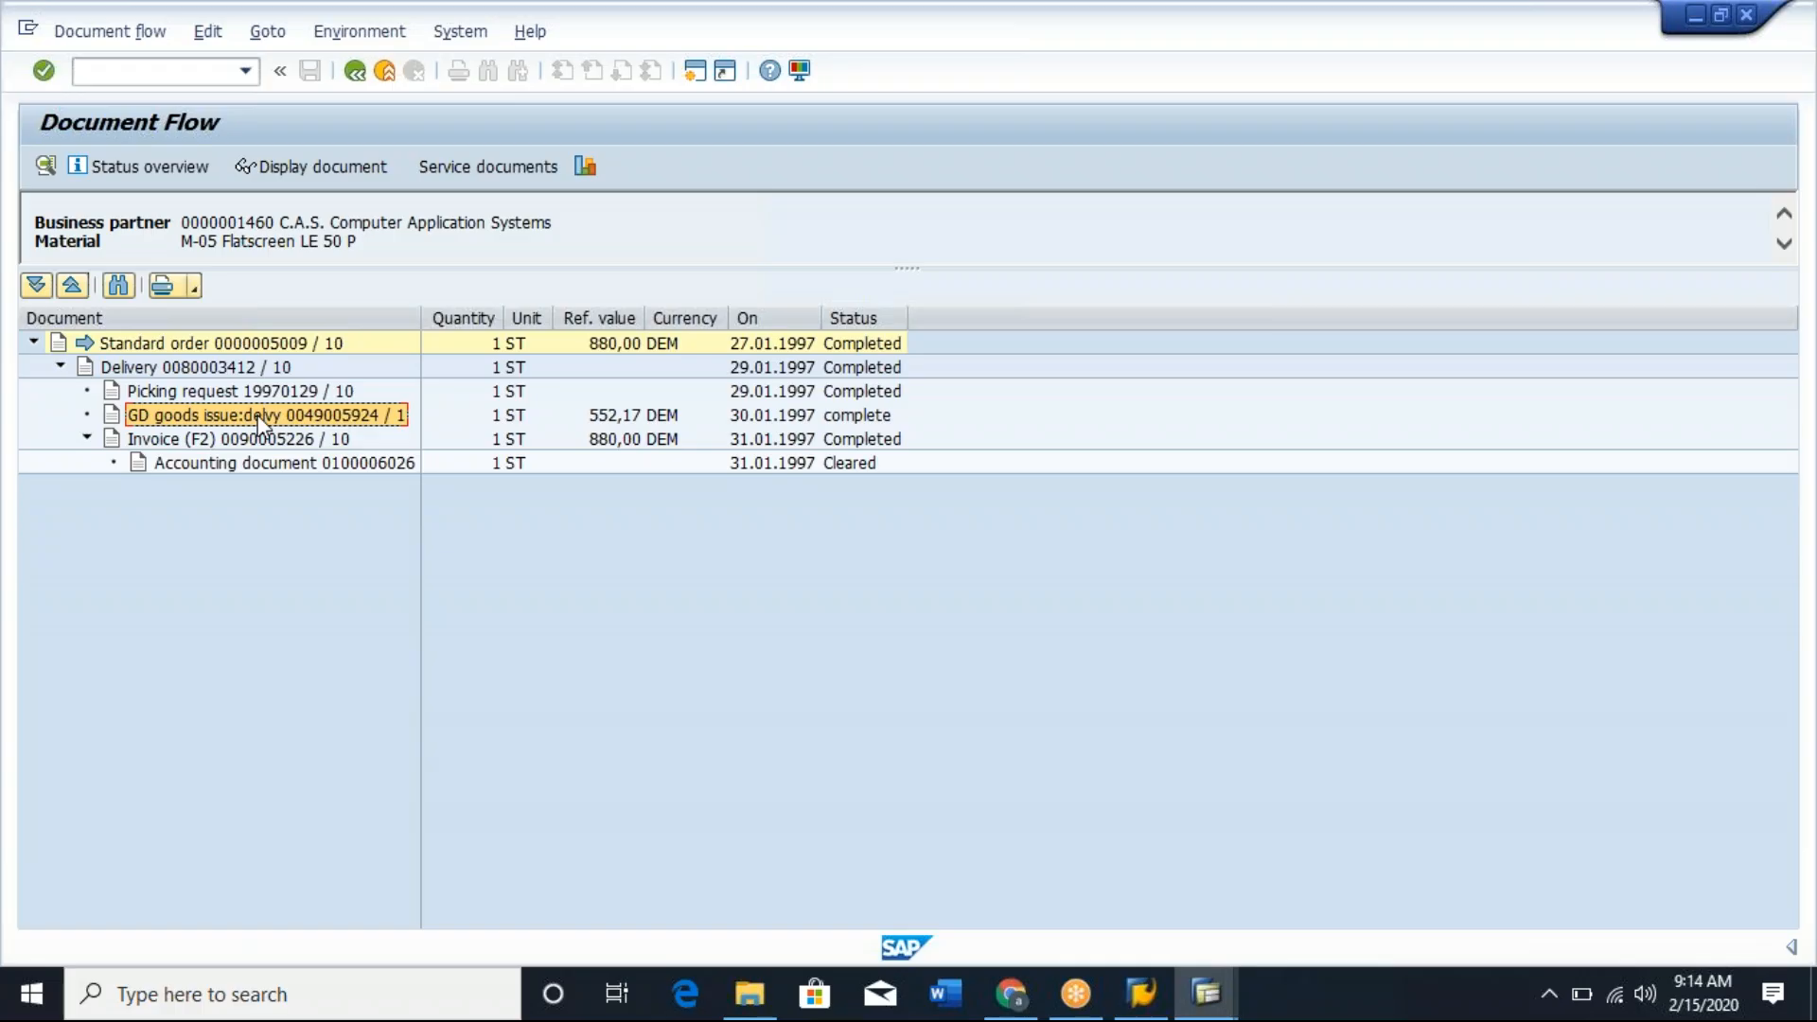
pyautogui.click(342, 164)
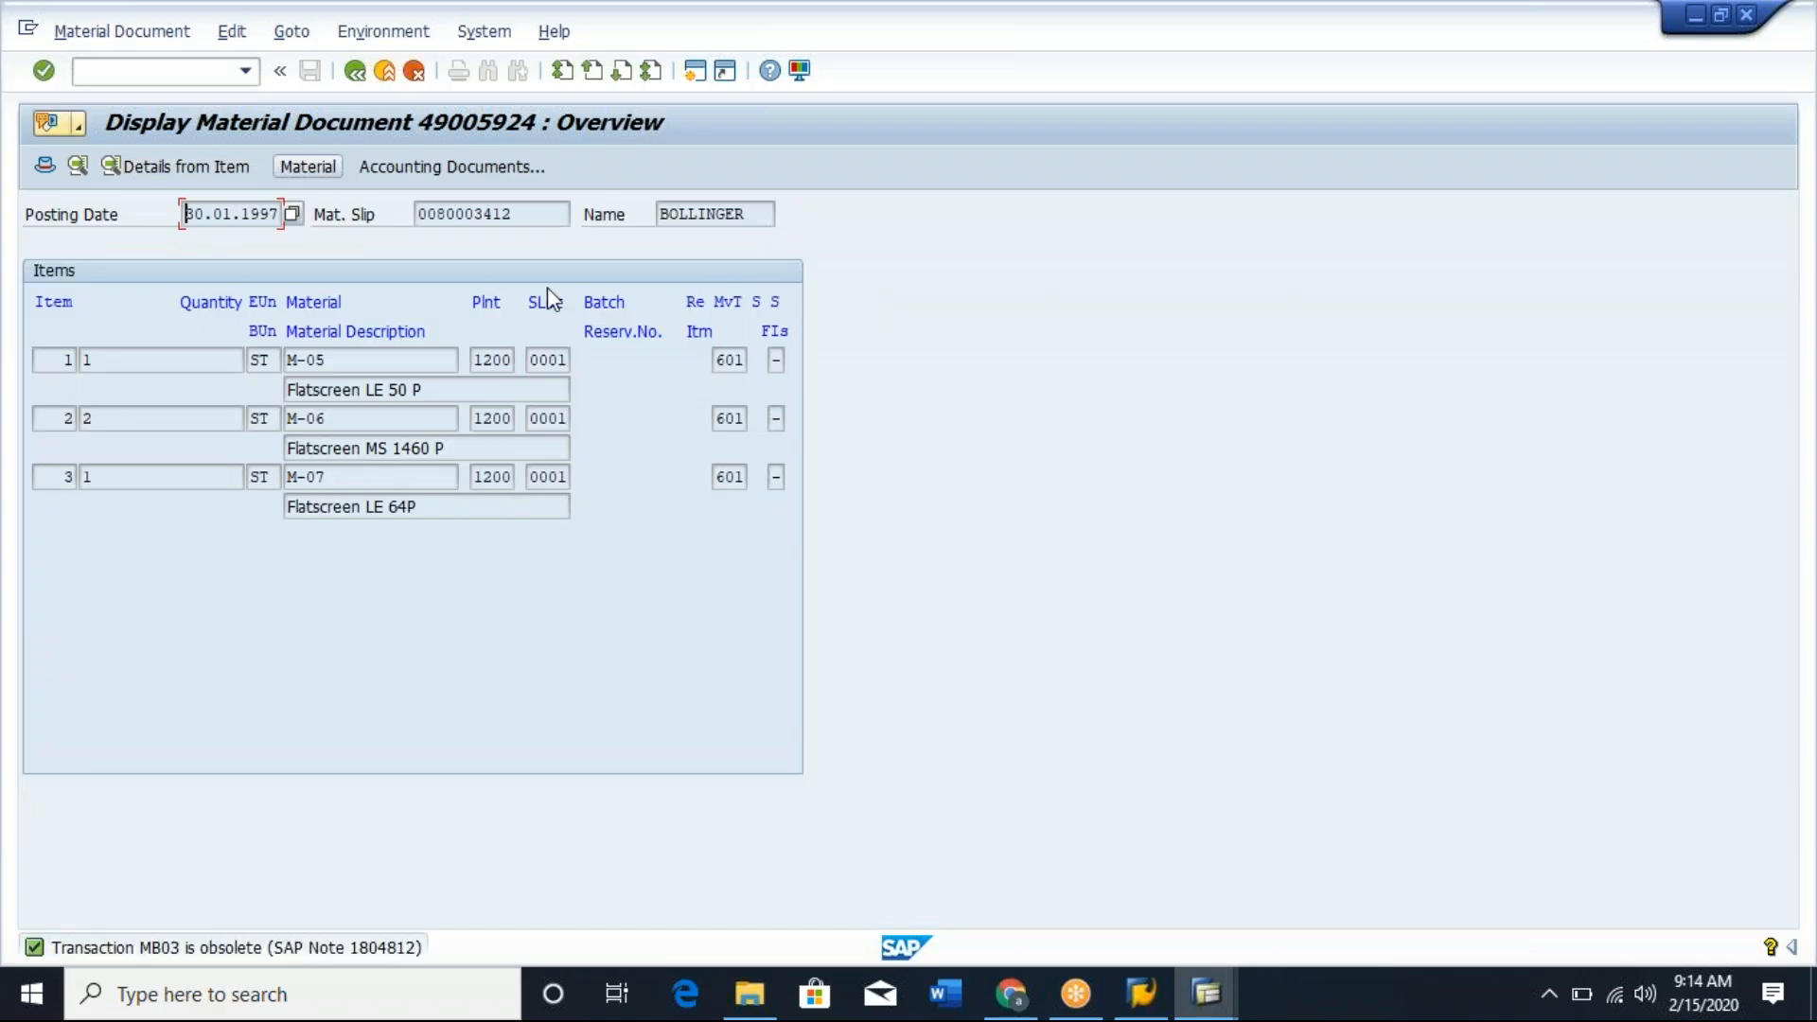
pyautogui.click(727, 361)
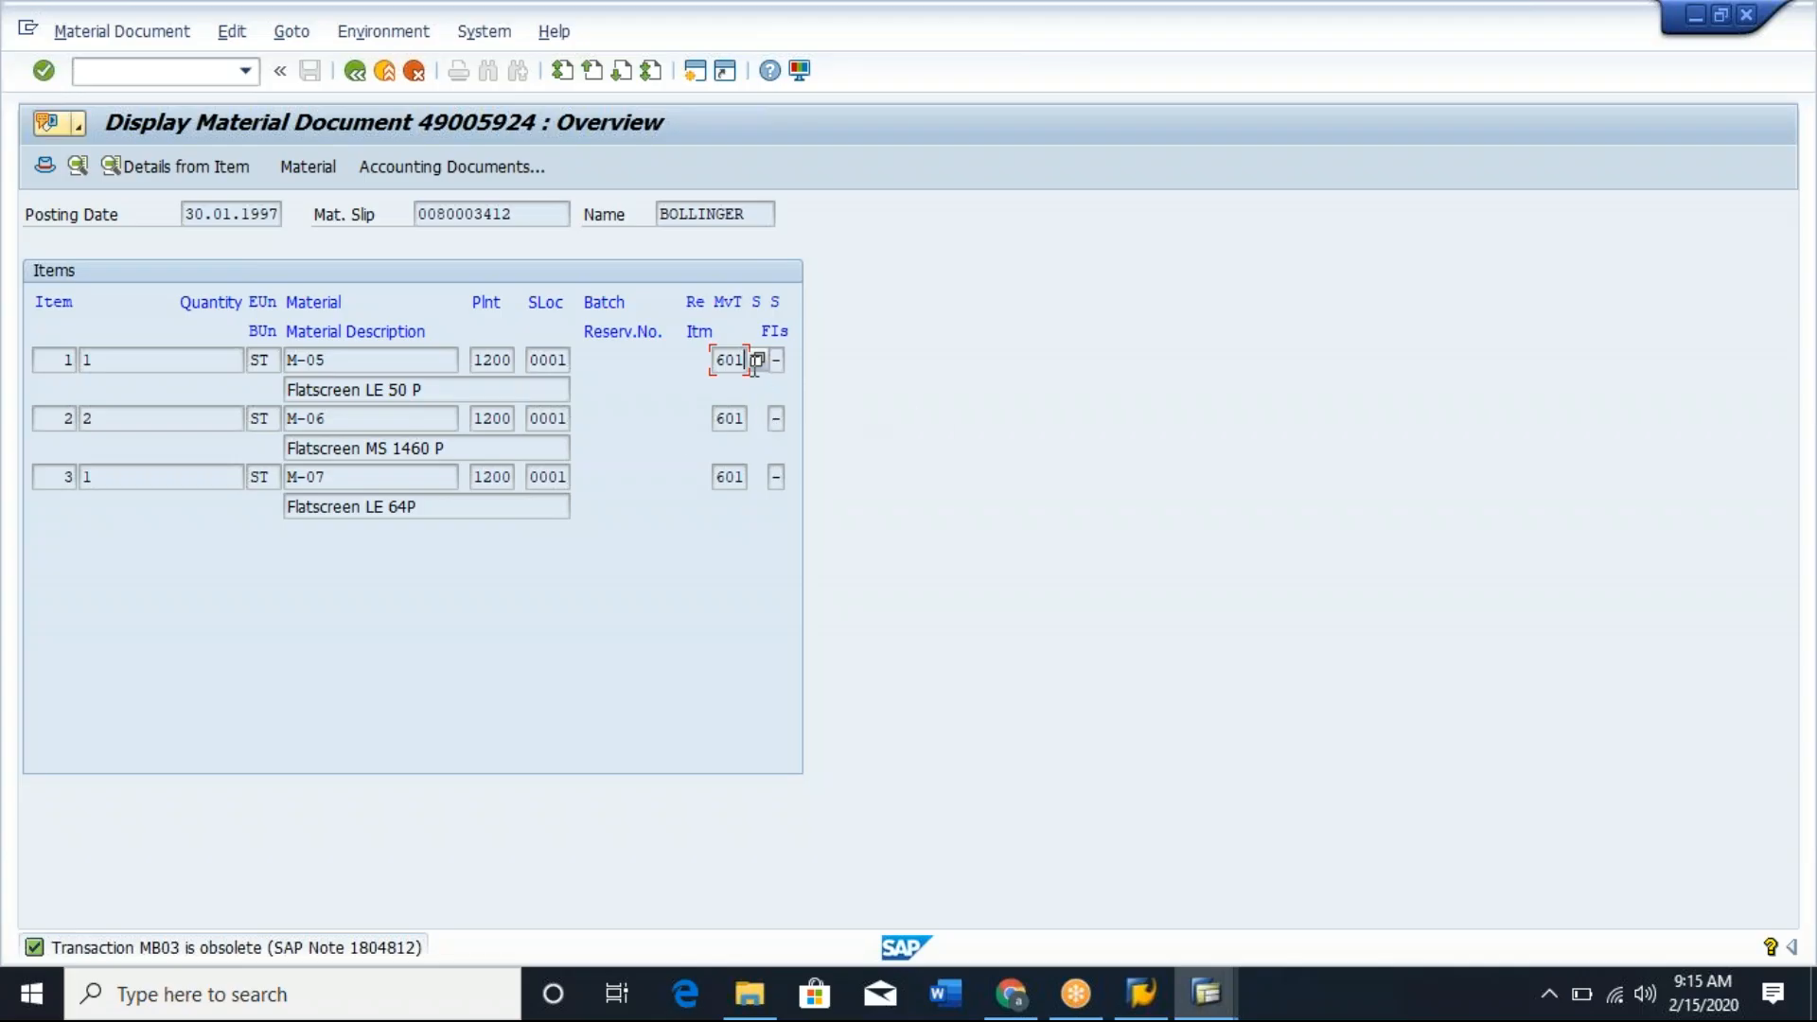
# Switch to the session with schedule line category DN and check its description and movement type.
pyautogui.hotkey('alt', 'Tab')
pyautogui.hotkey('alt', 'Tab')
pyautogui.press('Tab')
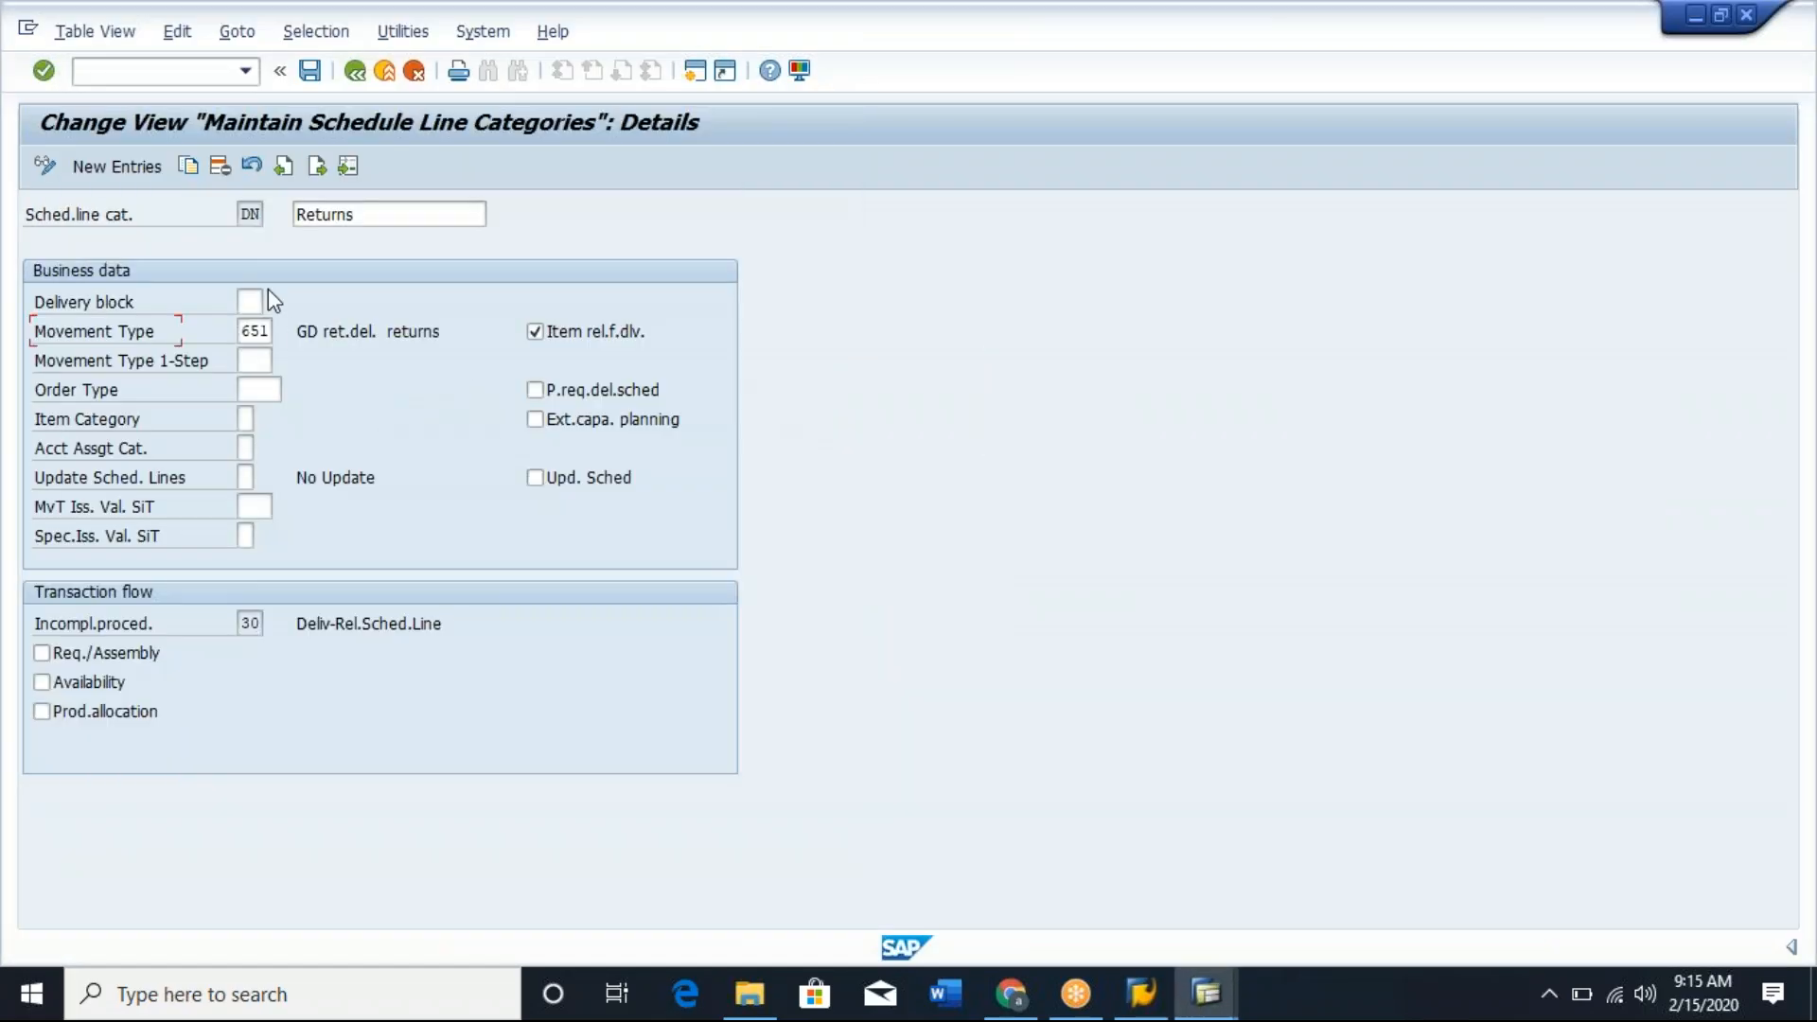
pyautogui.moveTo(380, 216); pyautogui.dragTo(284, 216)
pyautogui.click(300, 222)
pyautogui.click(284, 216)
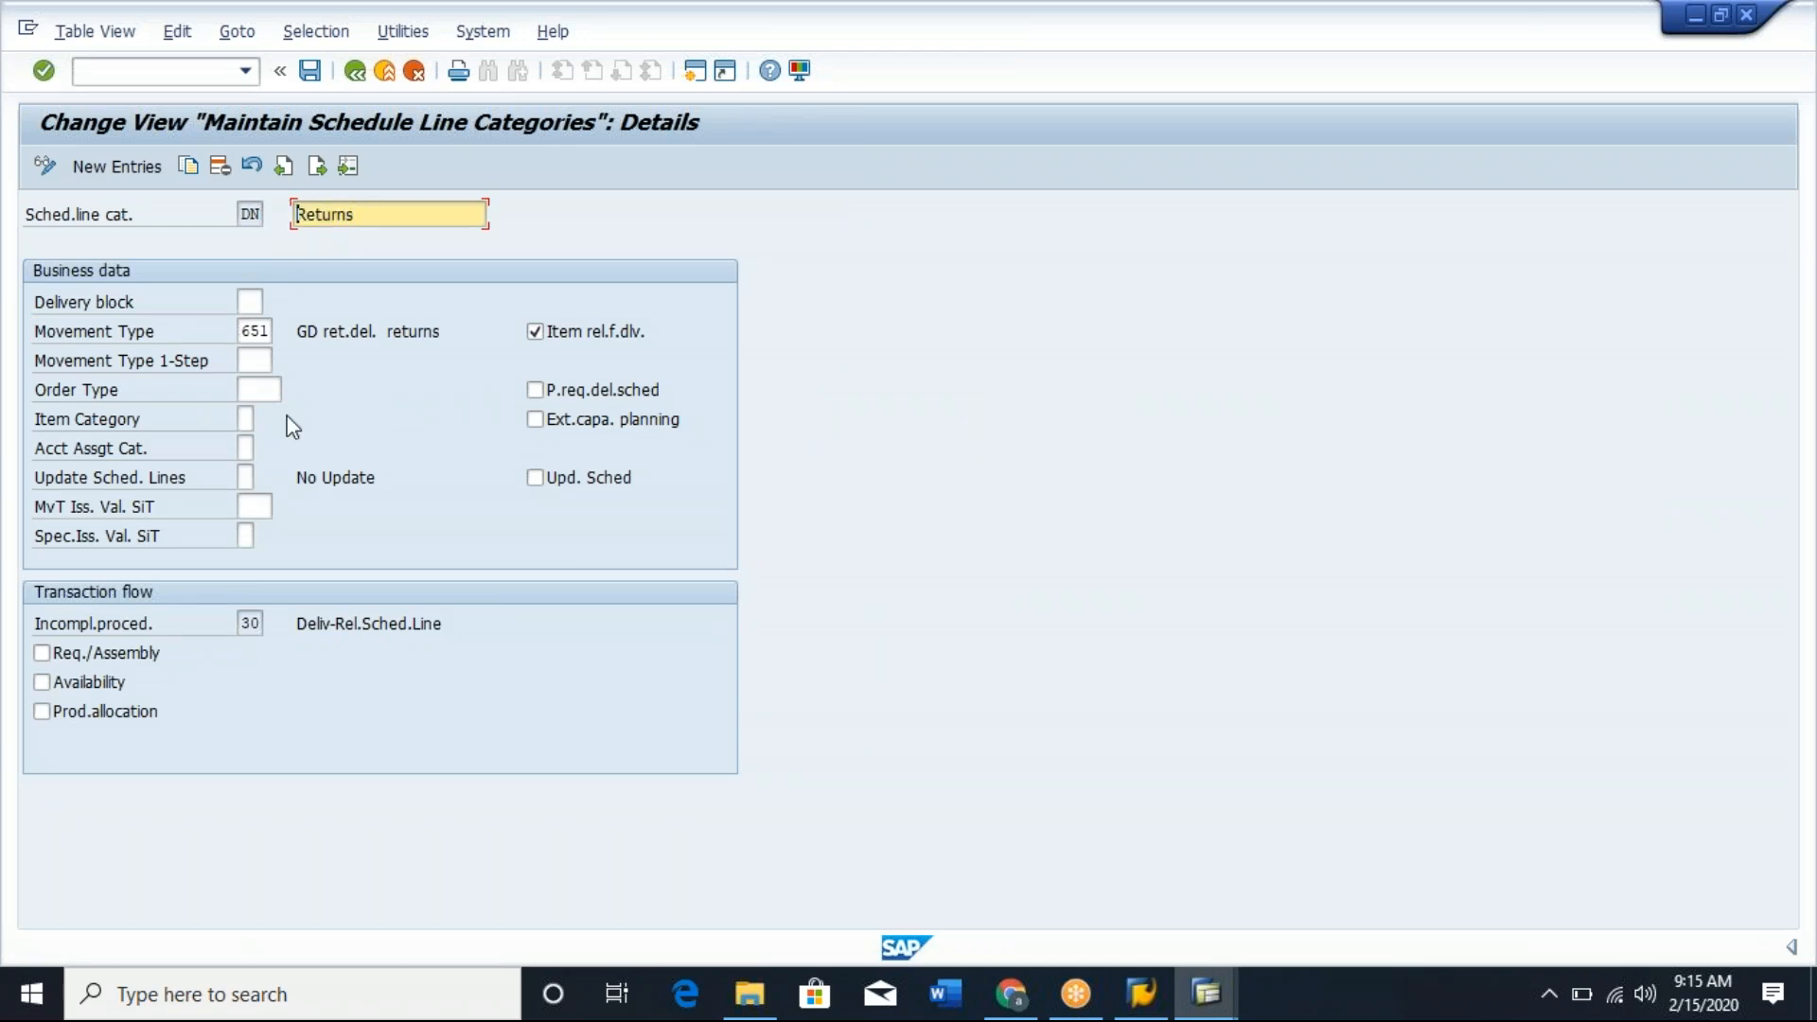
pyautogui.click(245, 331)
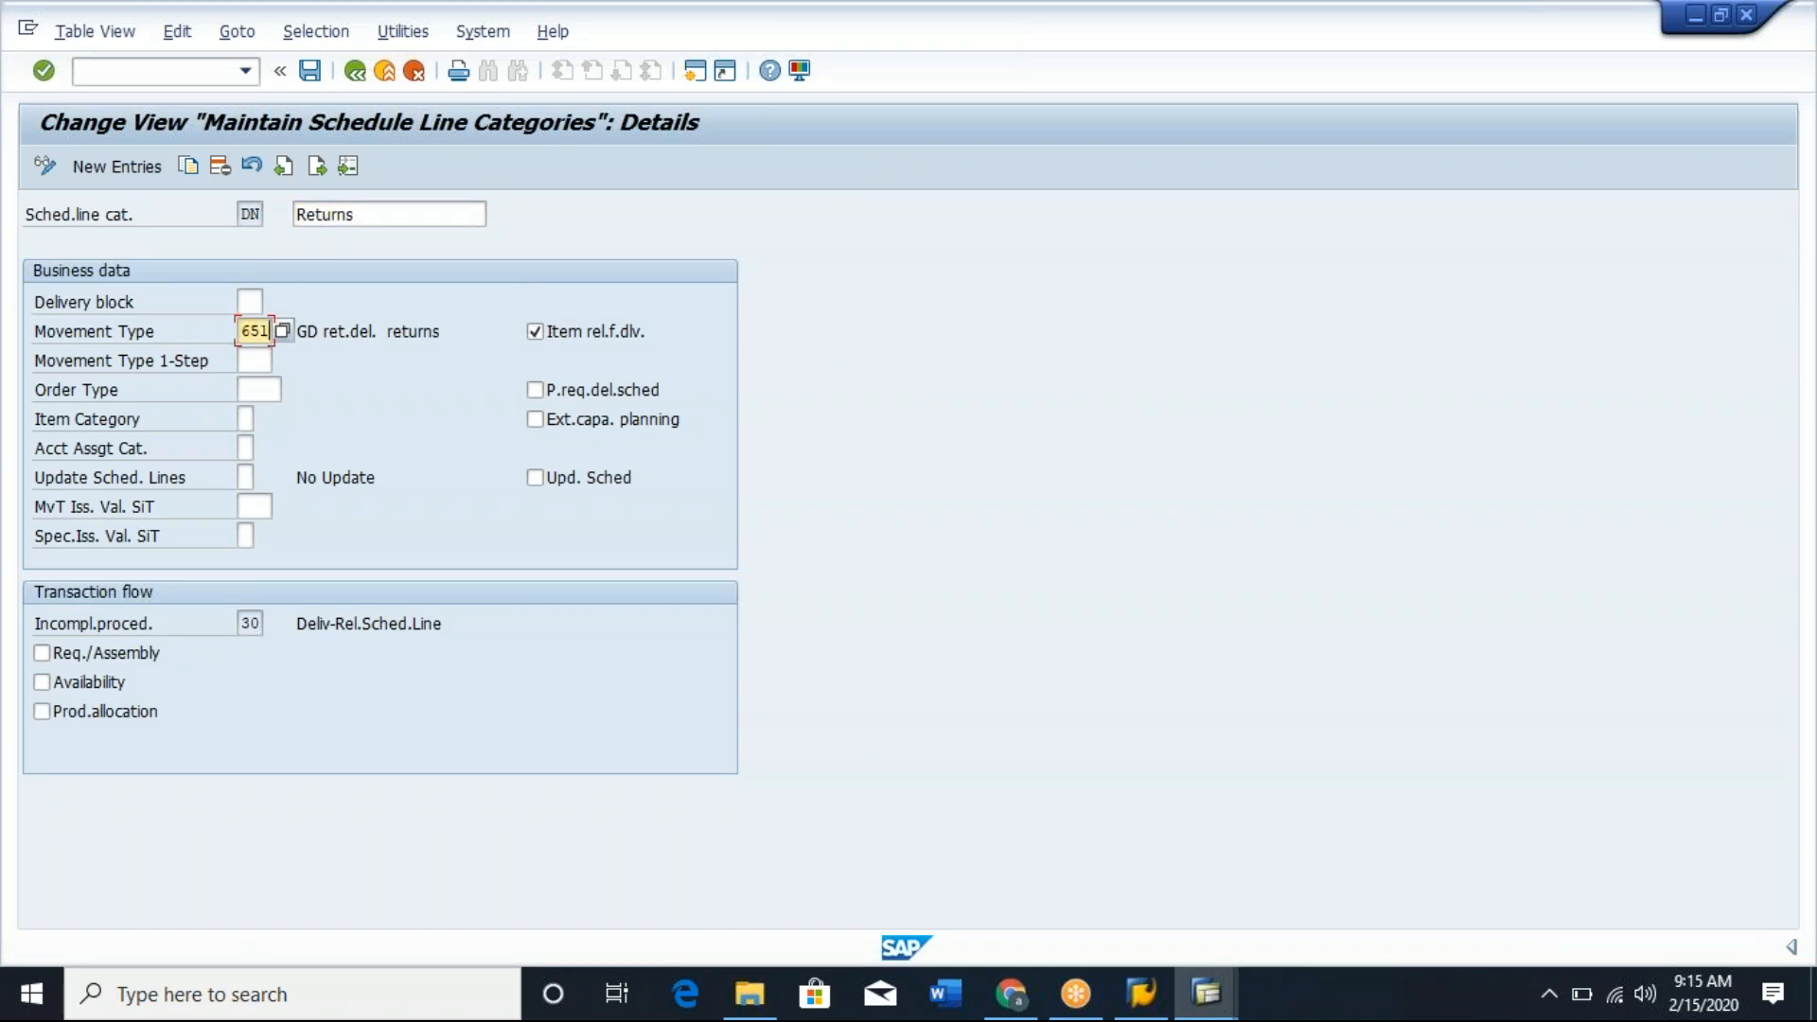
# List the possible movement types, widen the movement type column and review entries 101 and 102.
pyautogui.click(282, 331)
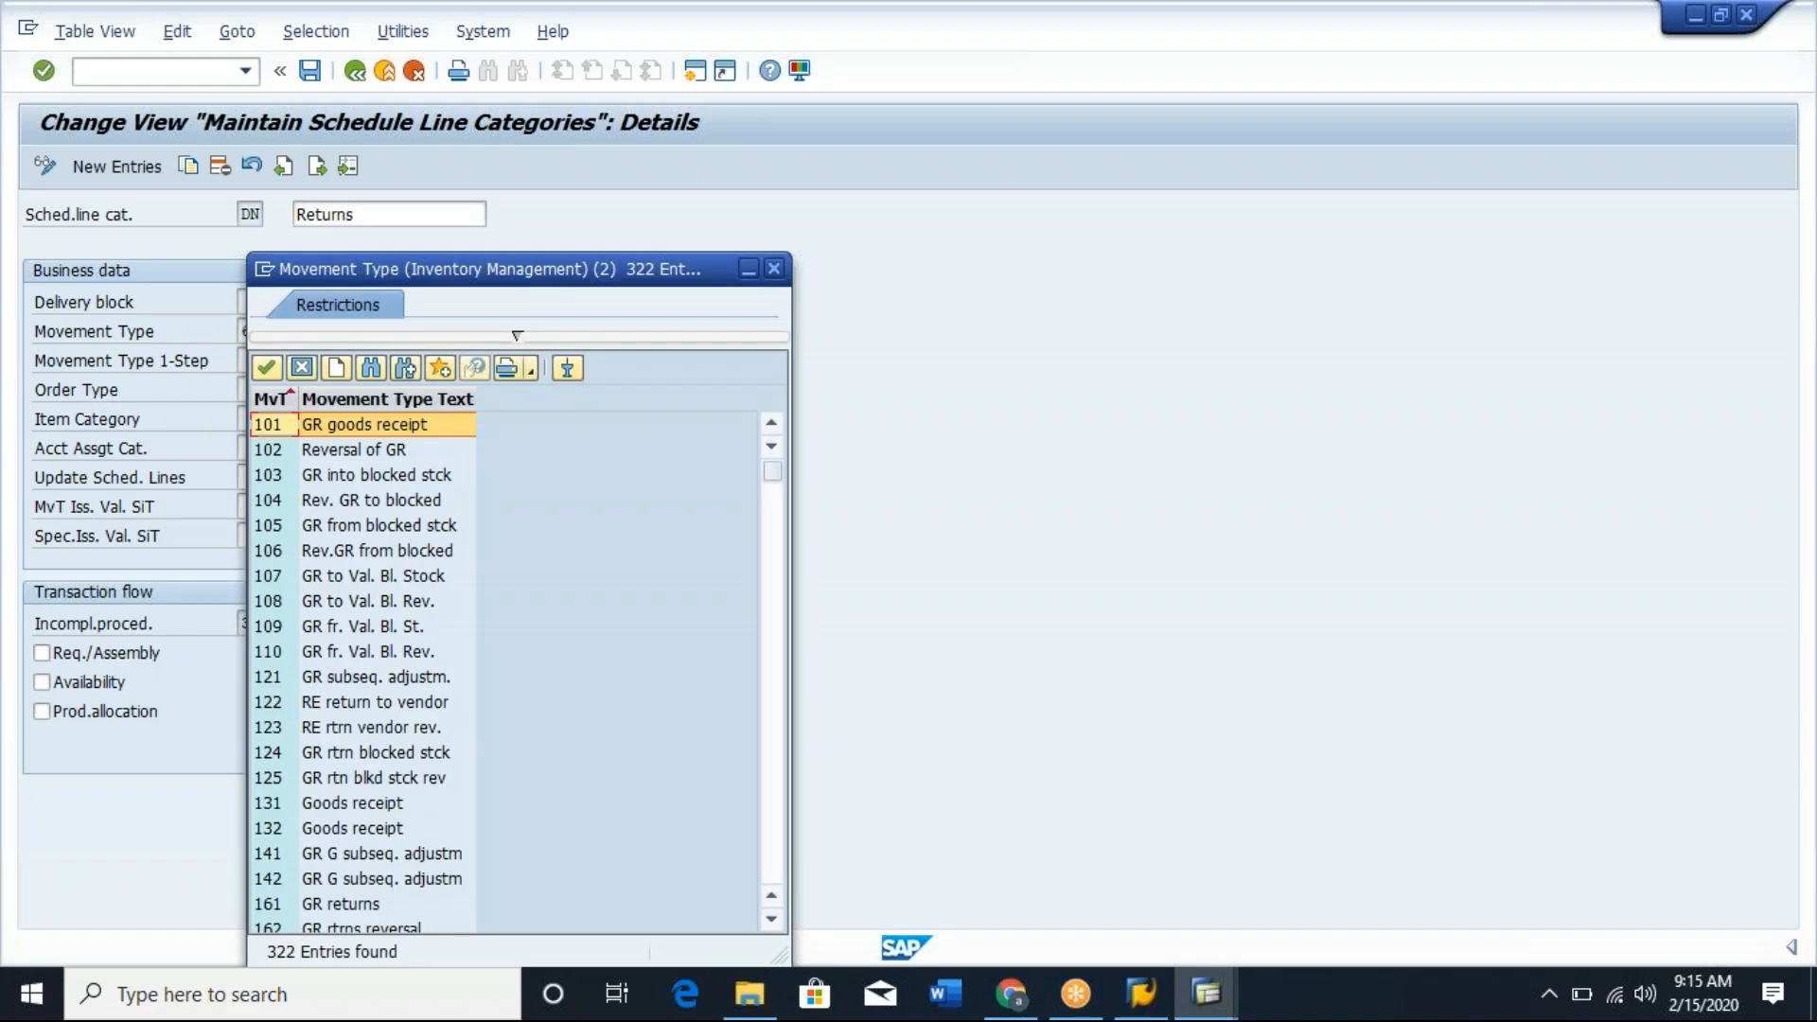
pyautogui.moveTo(561, 281); pyautogui.dragTo(976, 189)
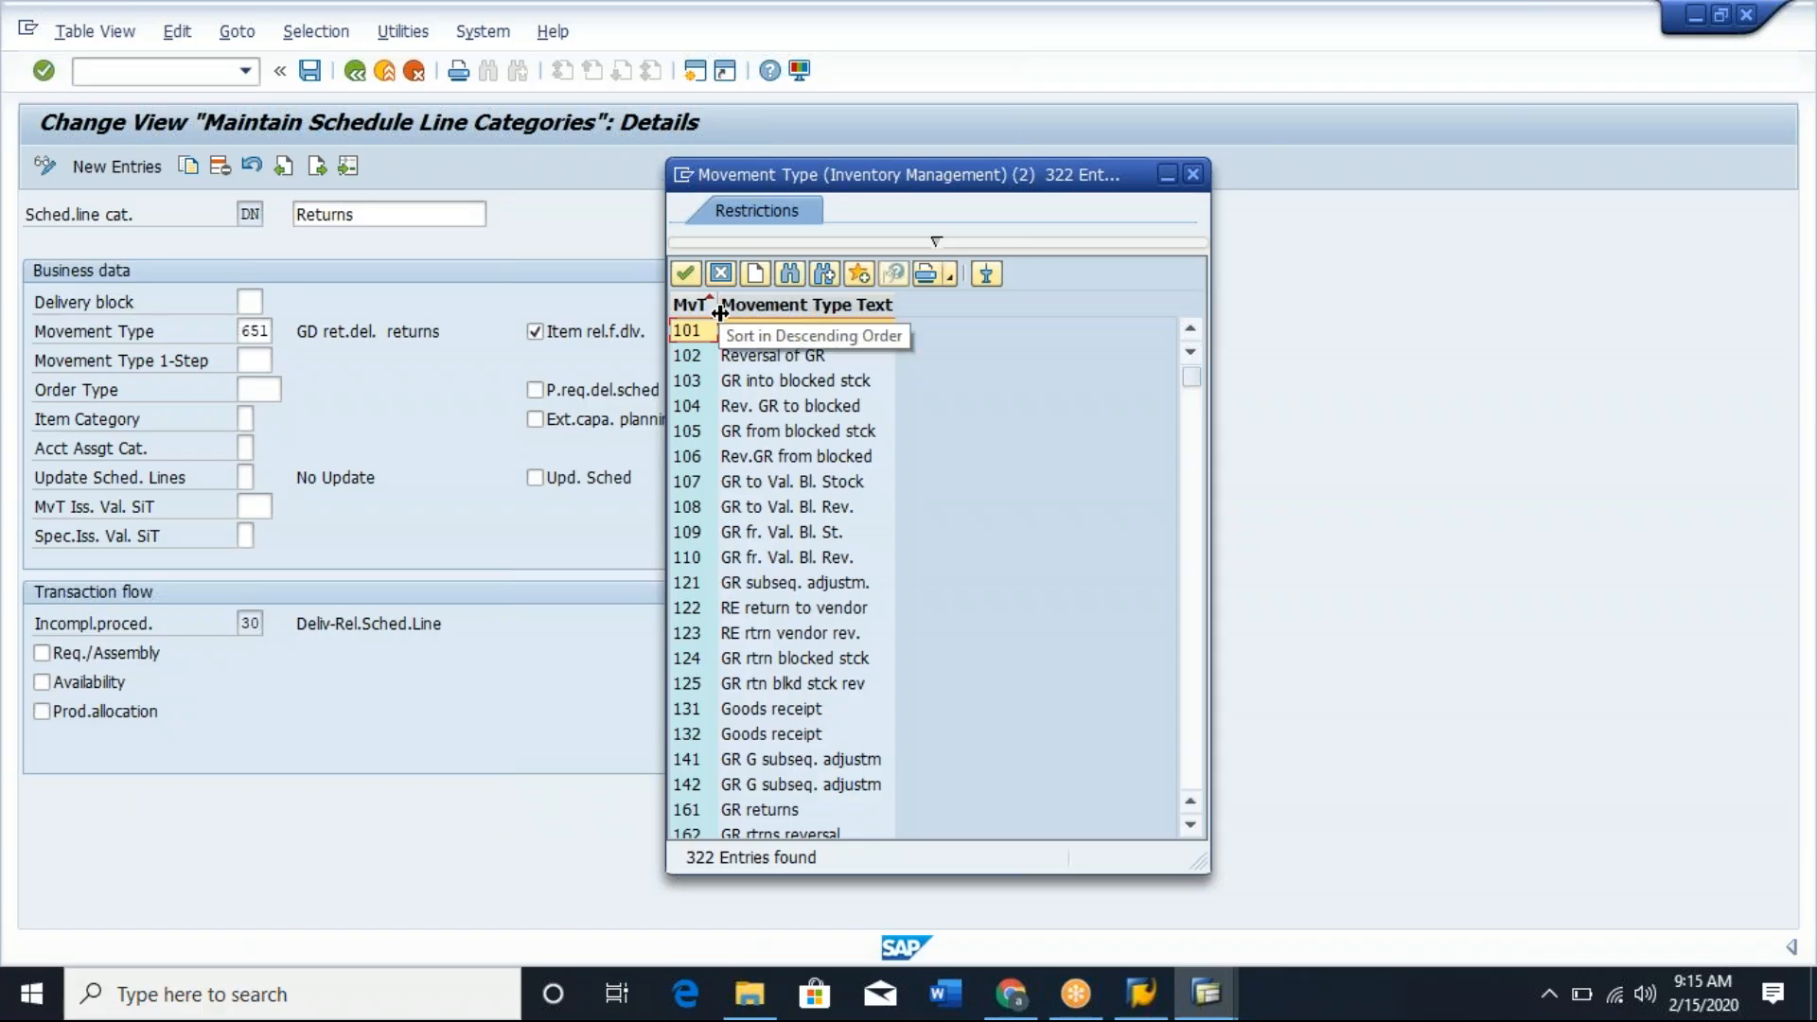
pyautogui.moveTo(719, 312); pyautogui.dragTo(802, 310)
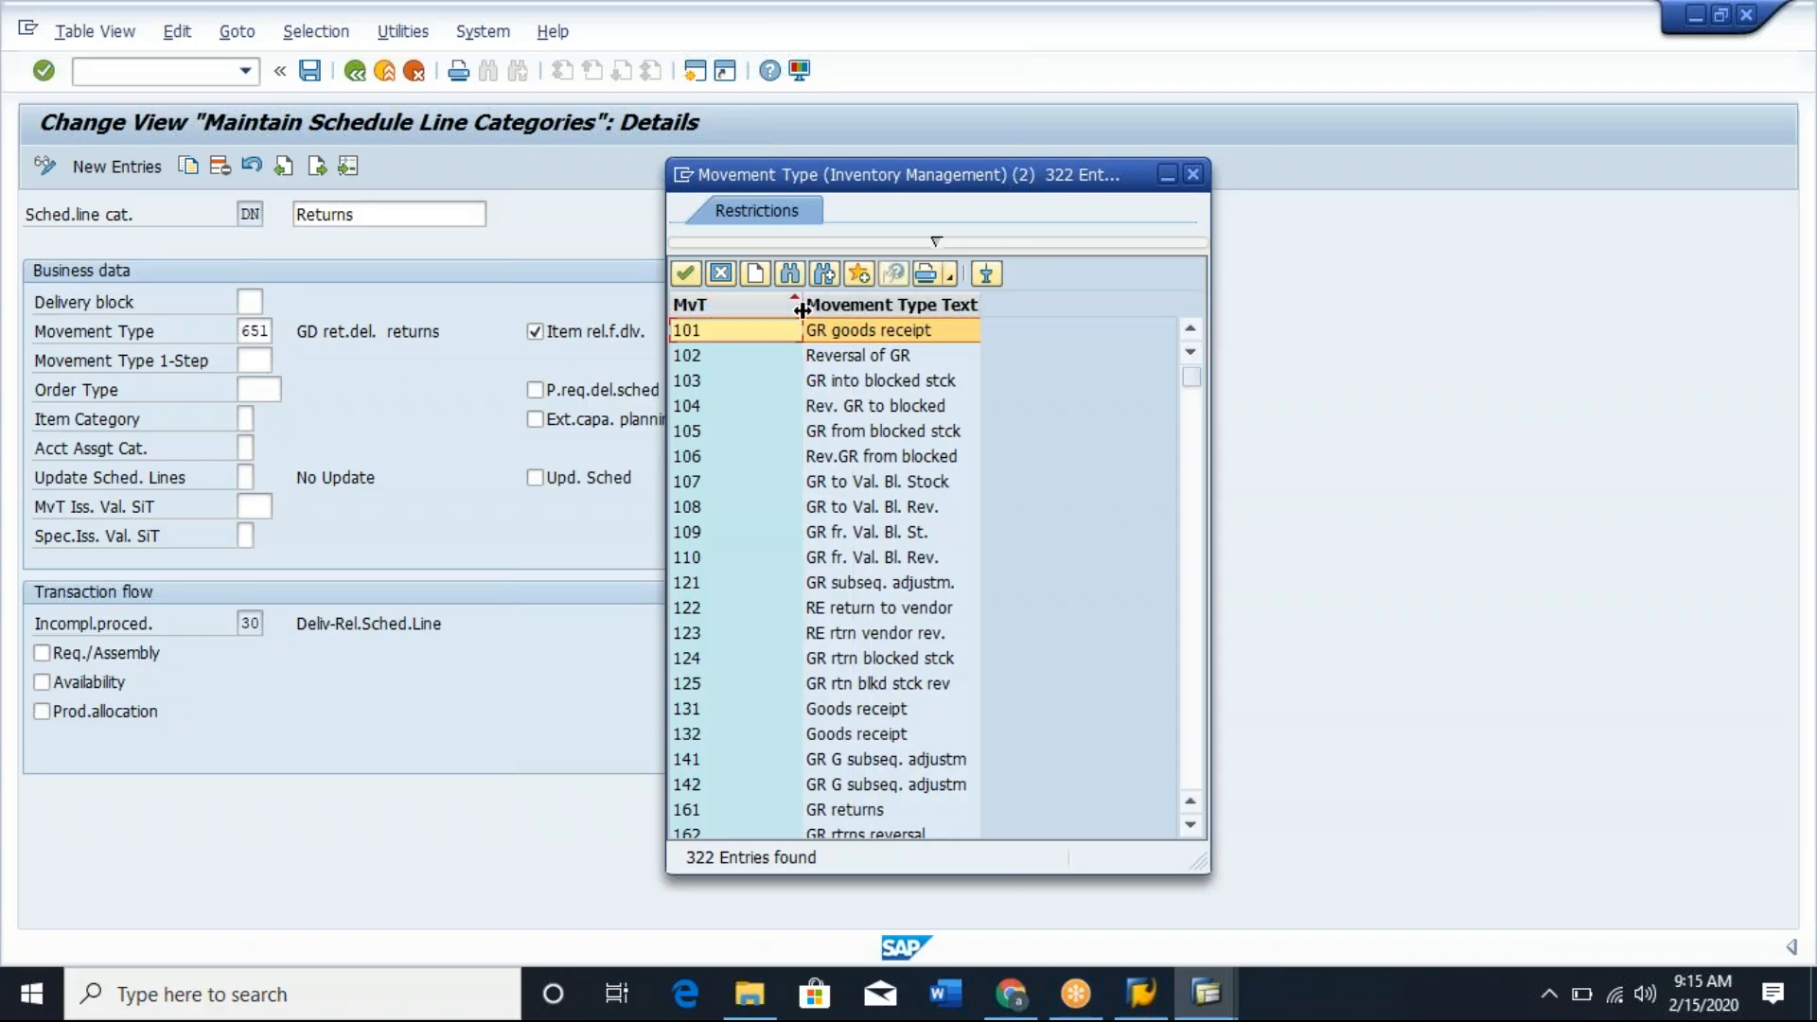
pyautogui.click(955, 339)
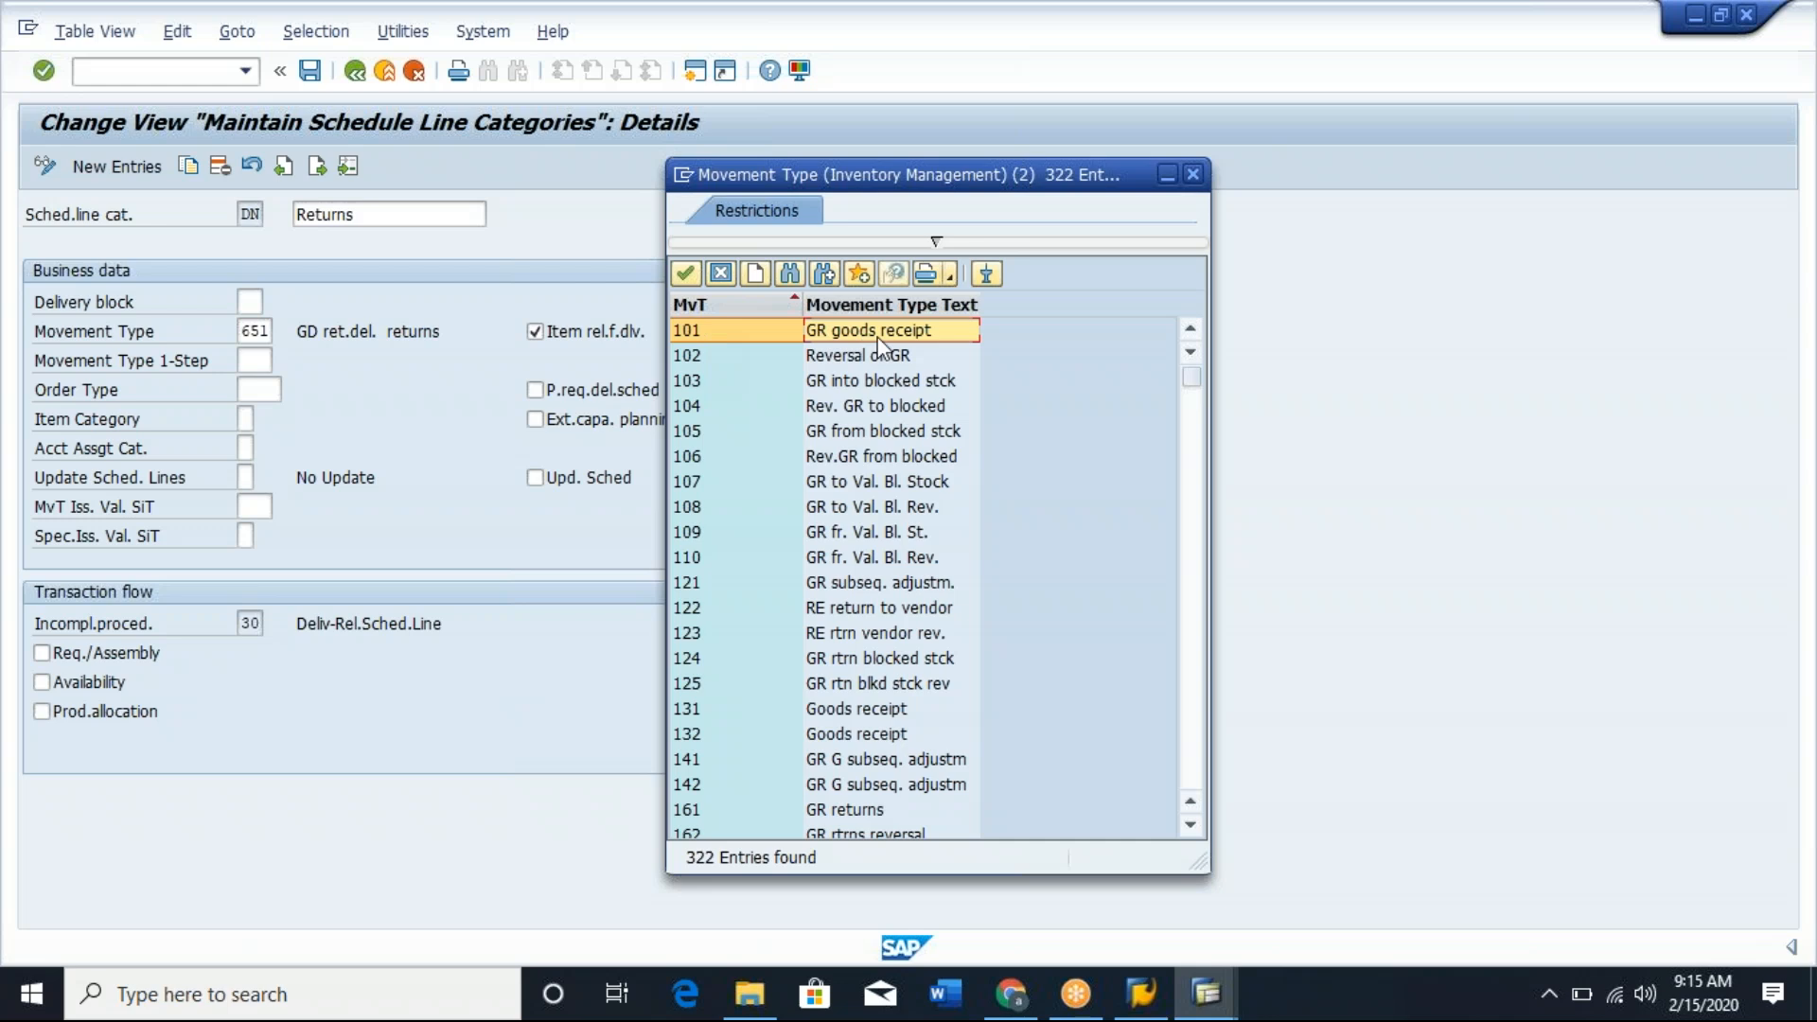
pyautogui.click(849, 358)
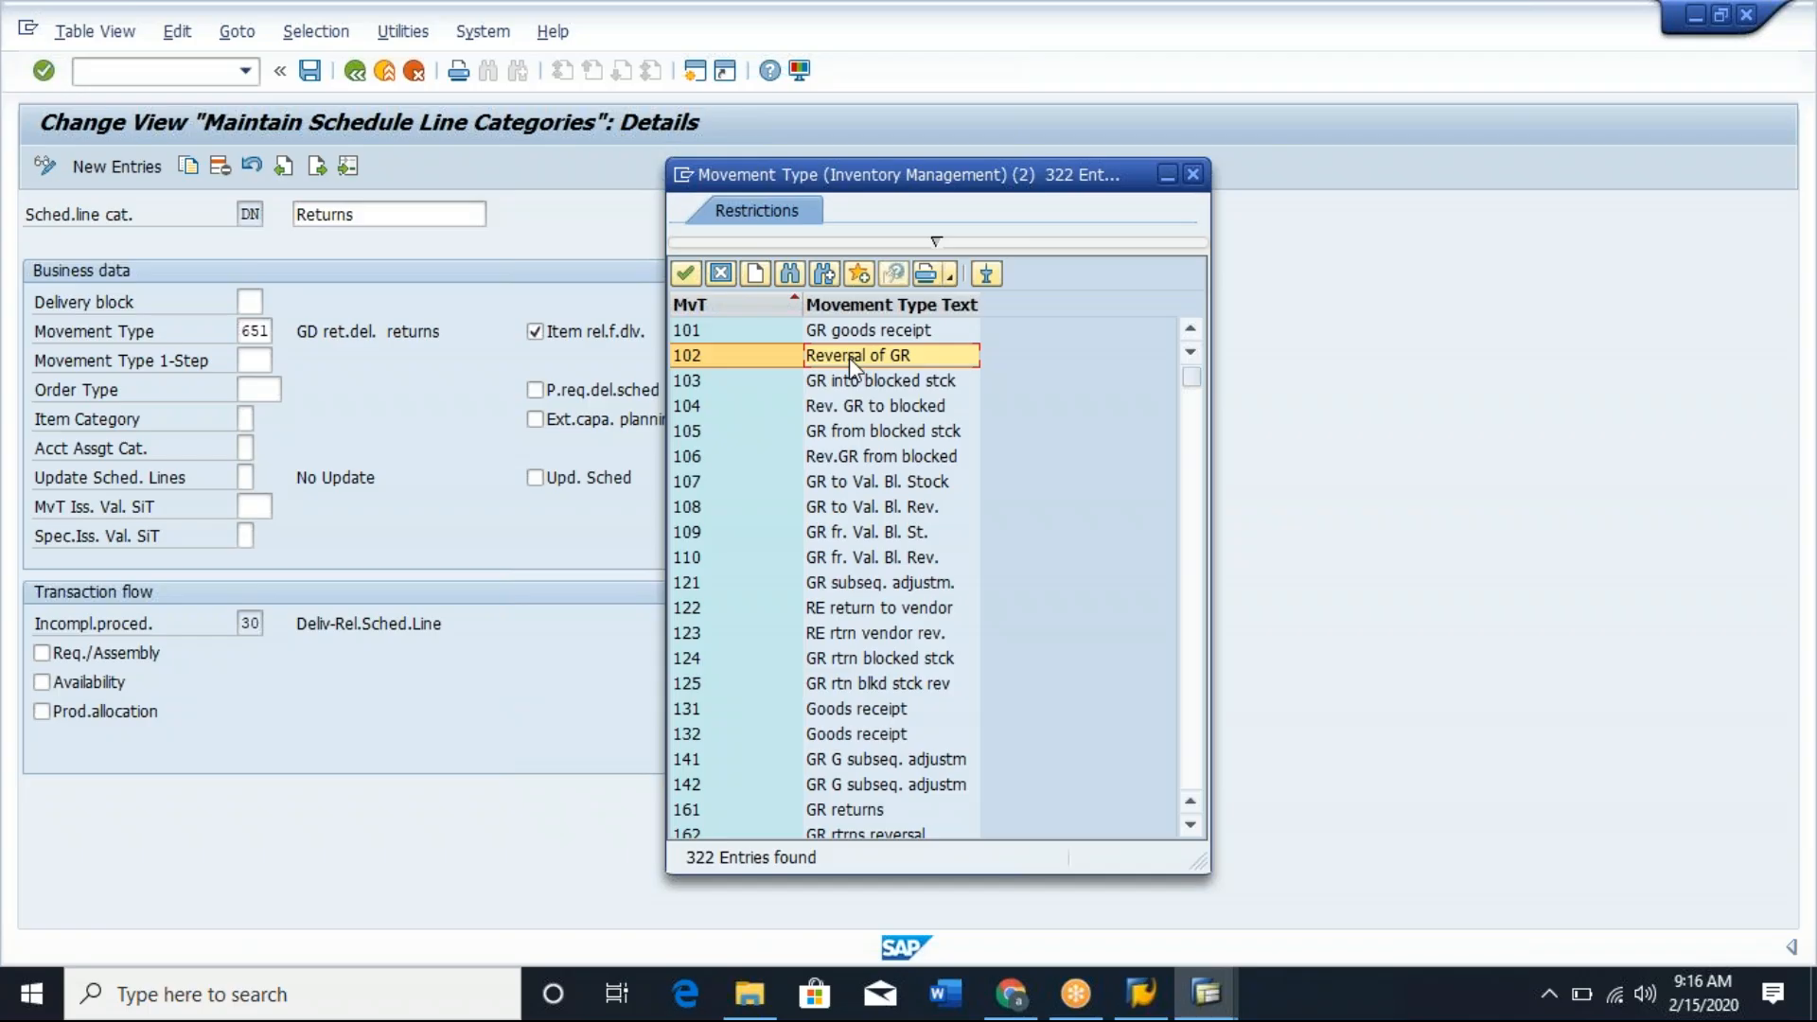
pyautogui.click(727, 364)
# Review movement types 601 and 602 in the list of possible entries, then close it without choosing one.
pyautogui.moveTo(1192, 379); pyautogui.dragTo(1202, 566)
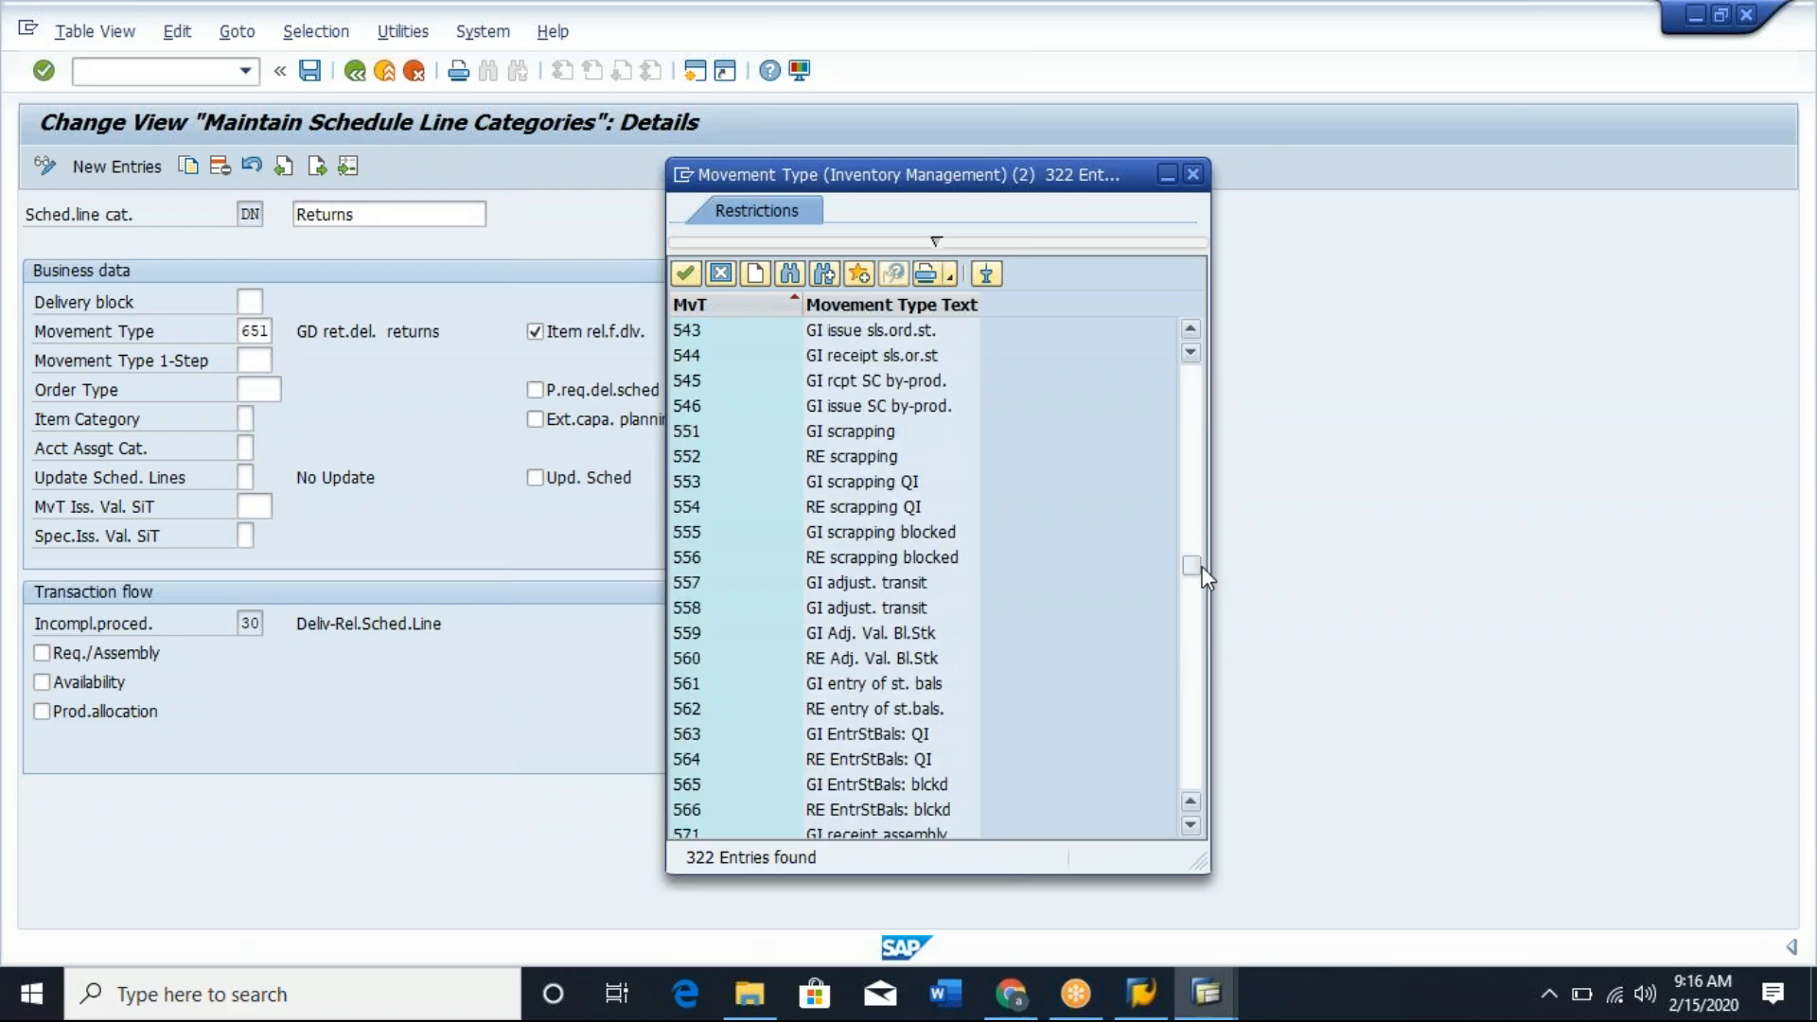
pyautogui.click(1193, 711)
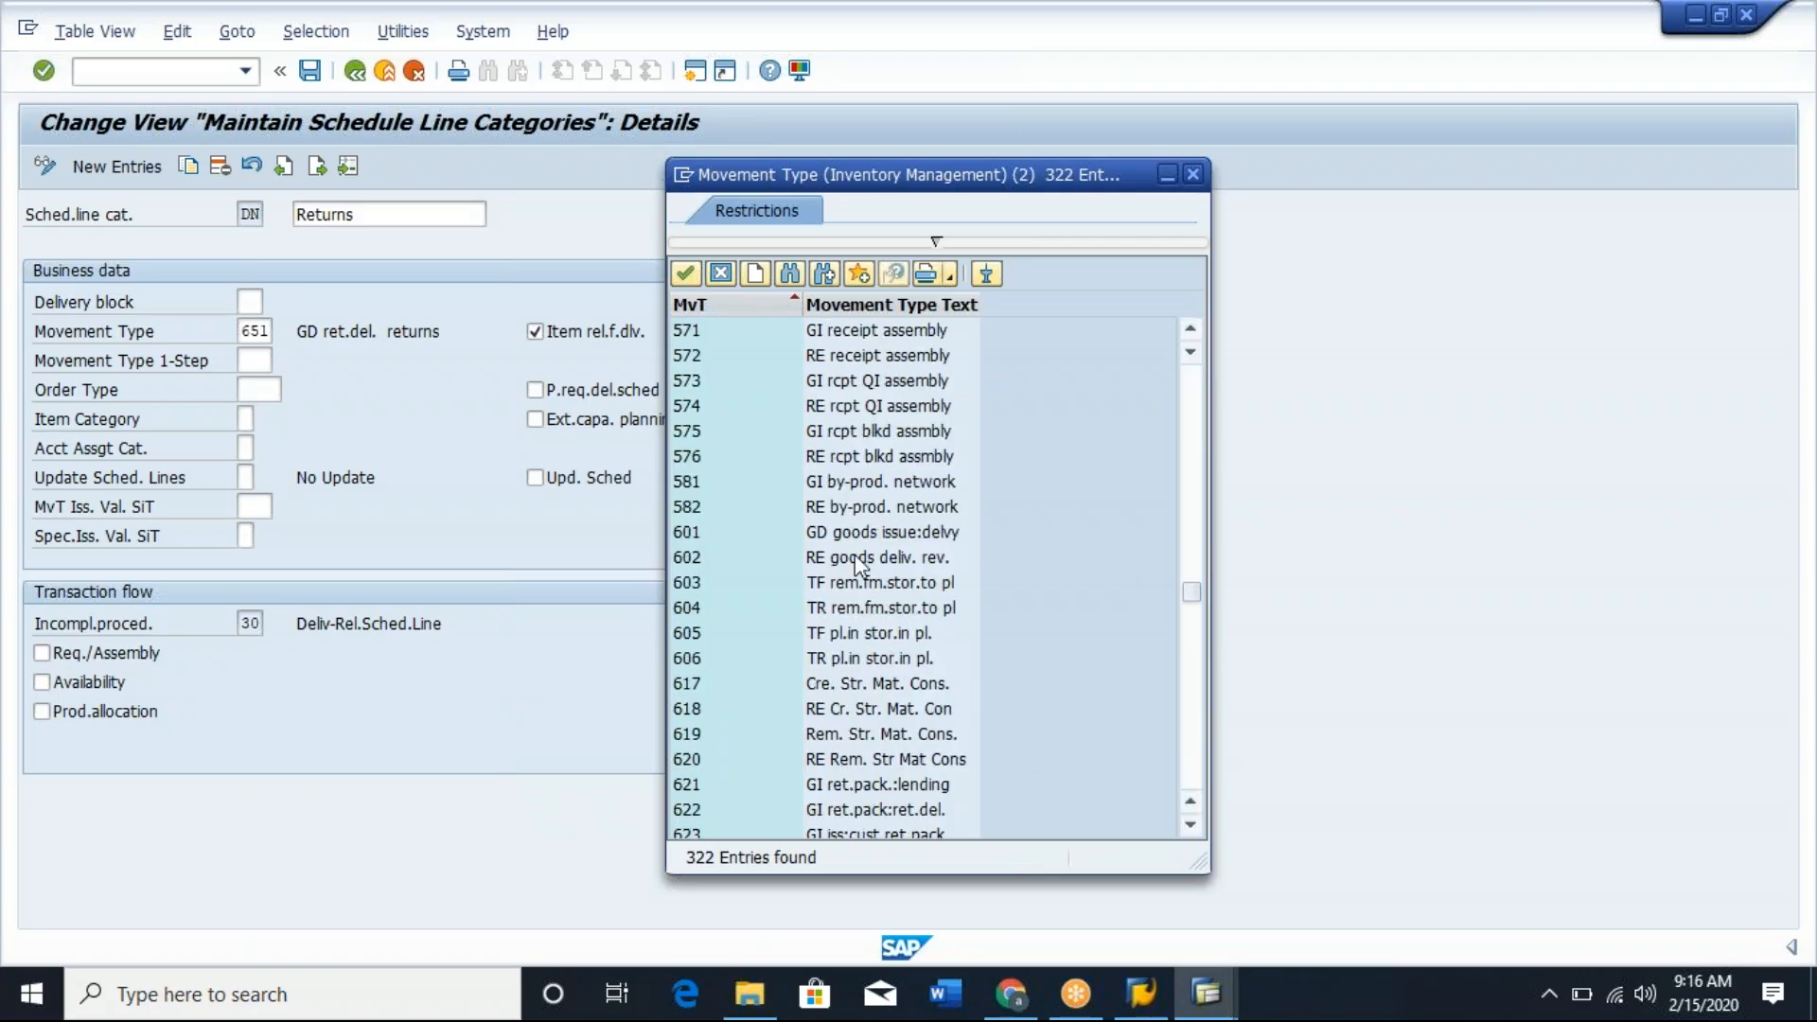
pyautogui.click(880, 535)
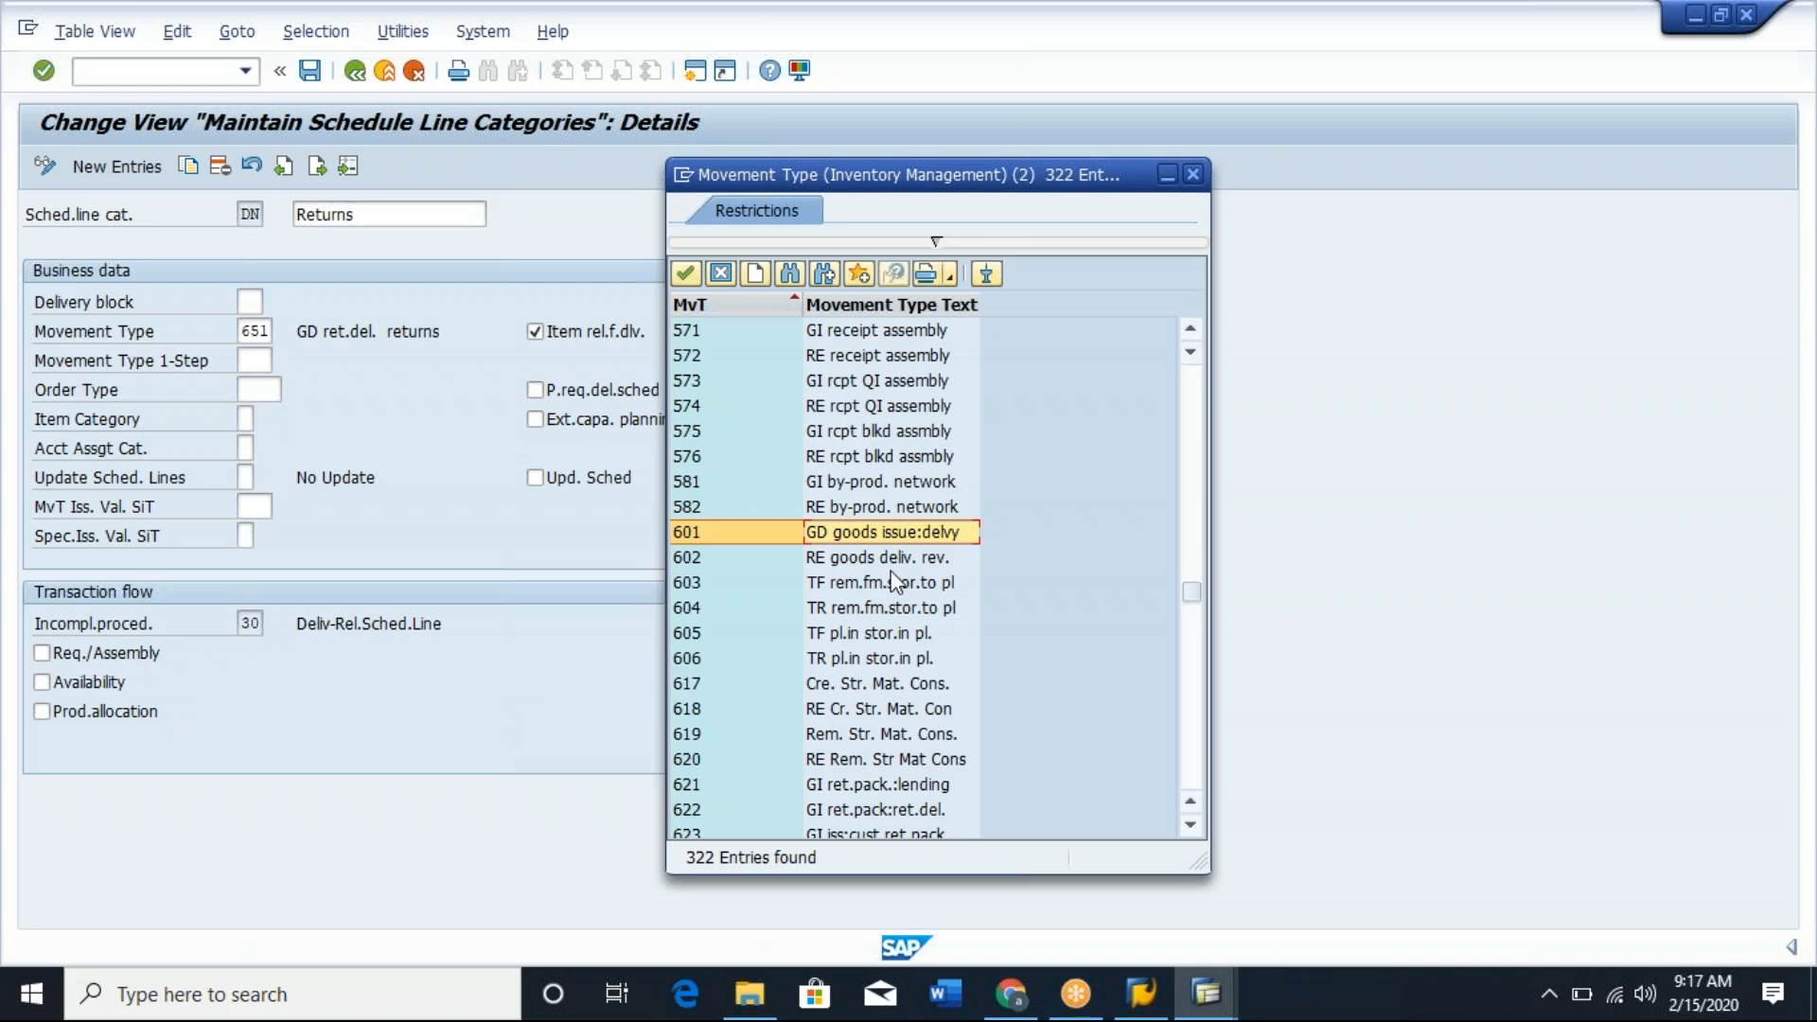
pyautogui.click(840, 566)
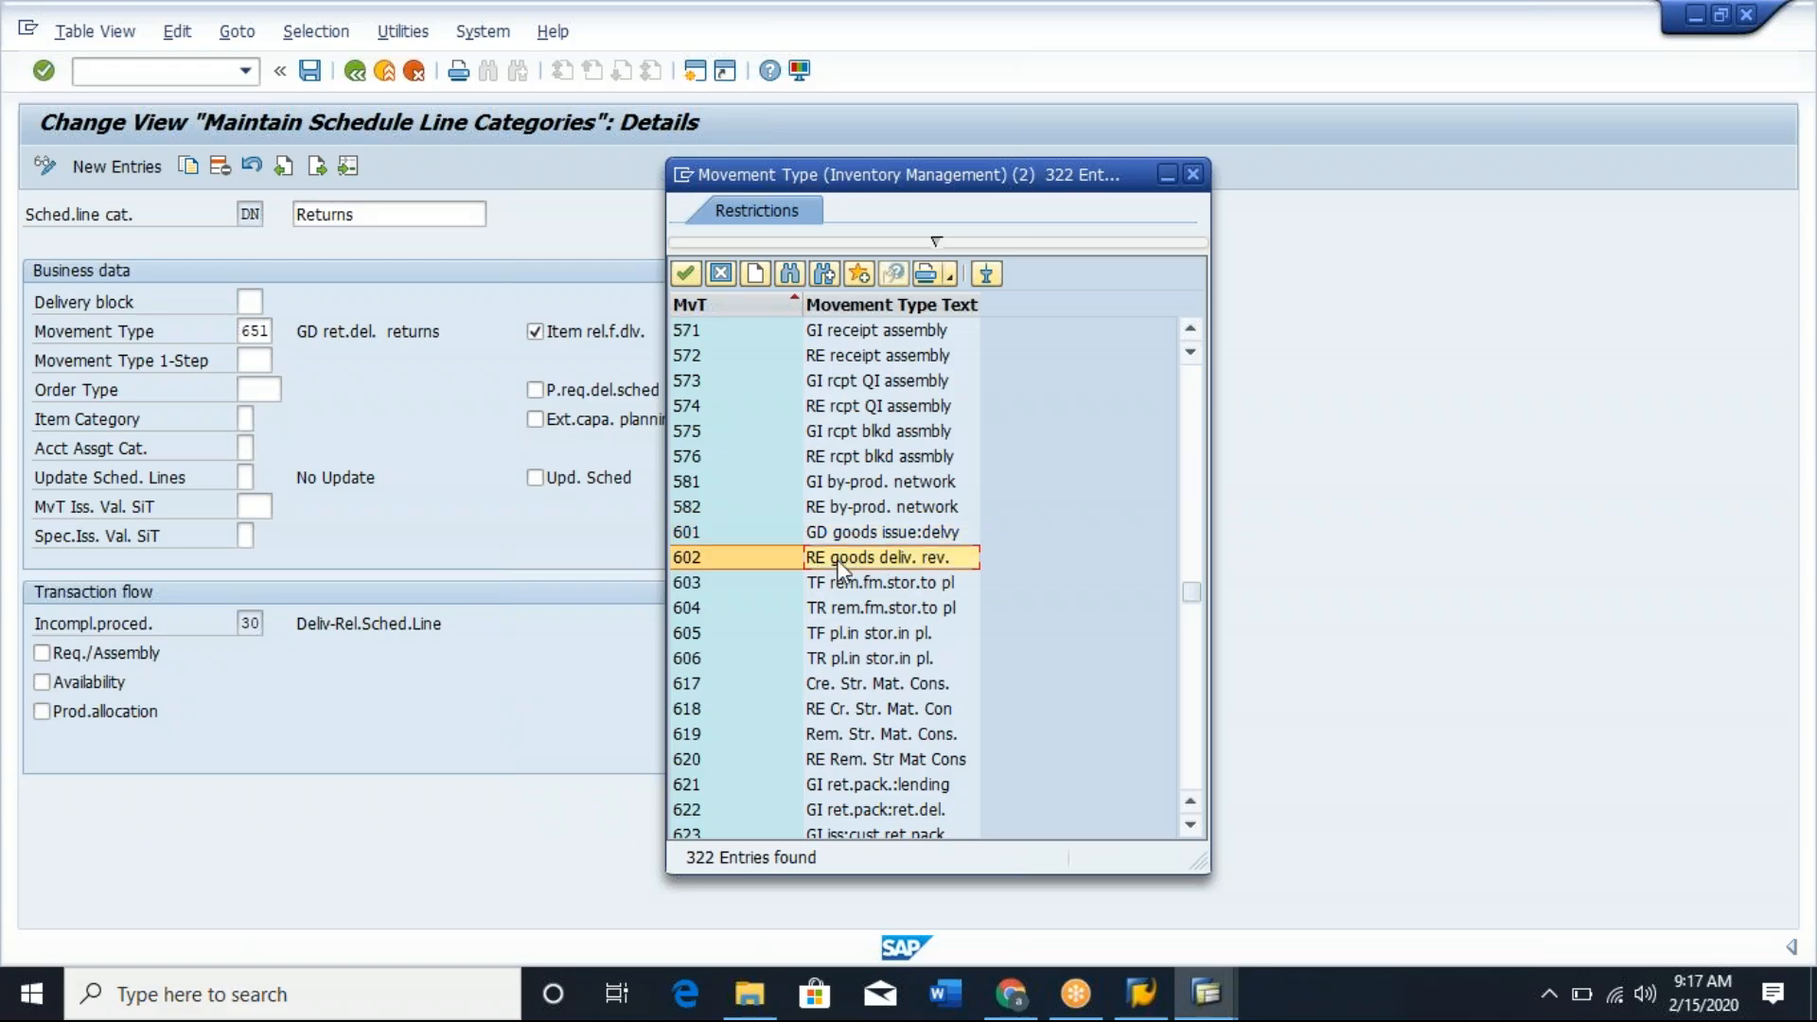
pyautogui.click(740, 560)
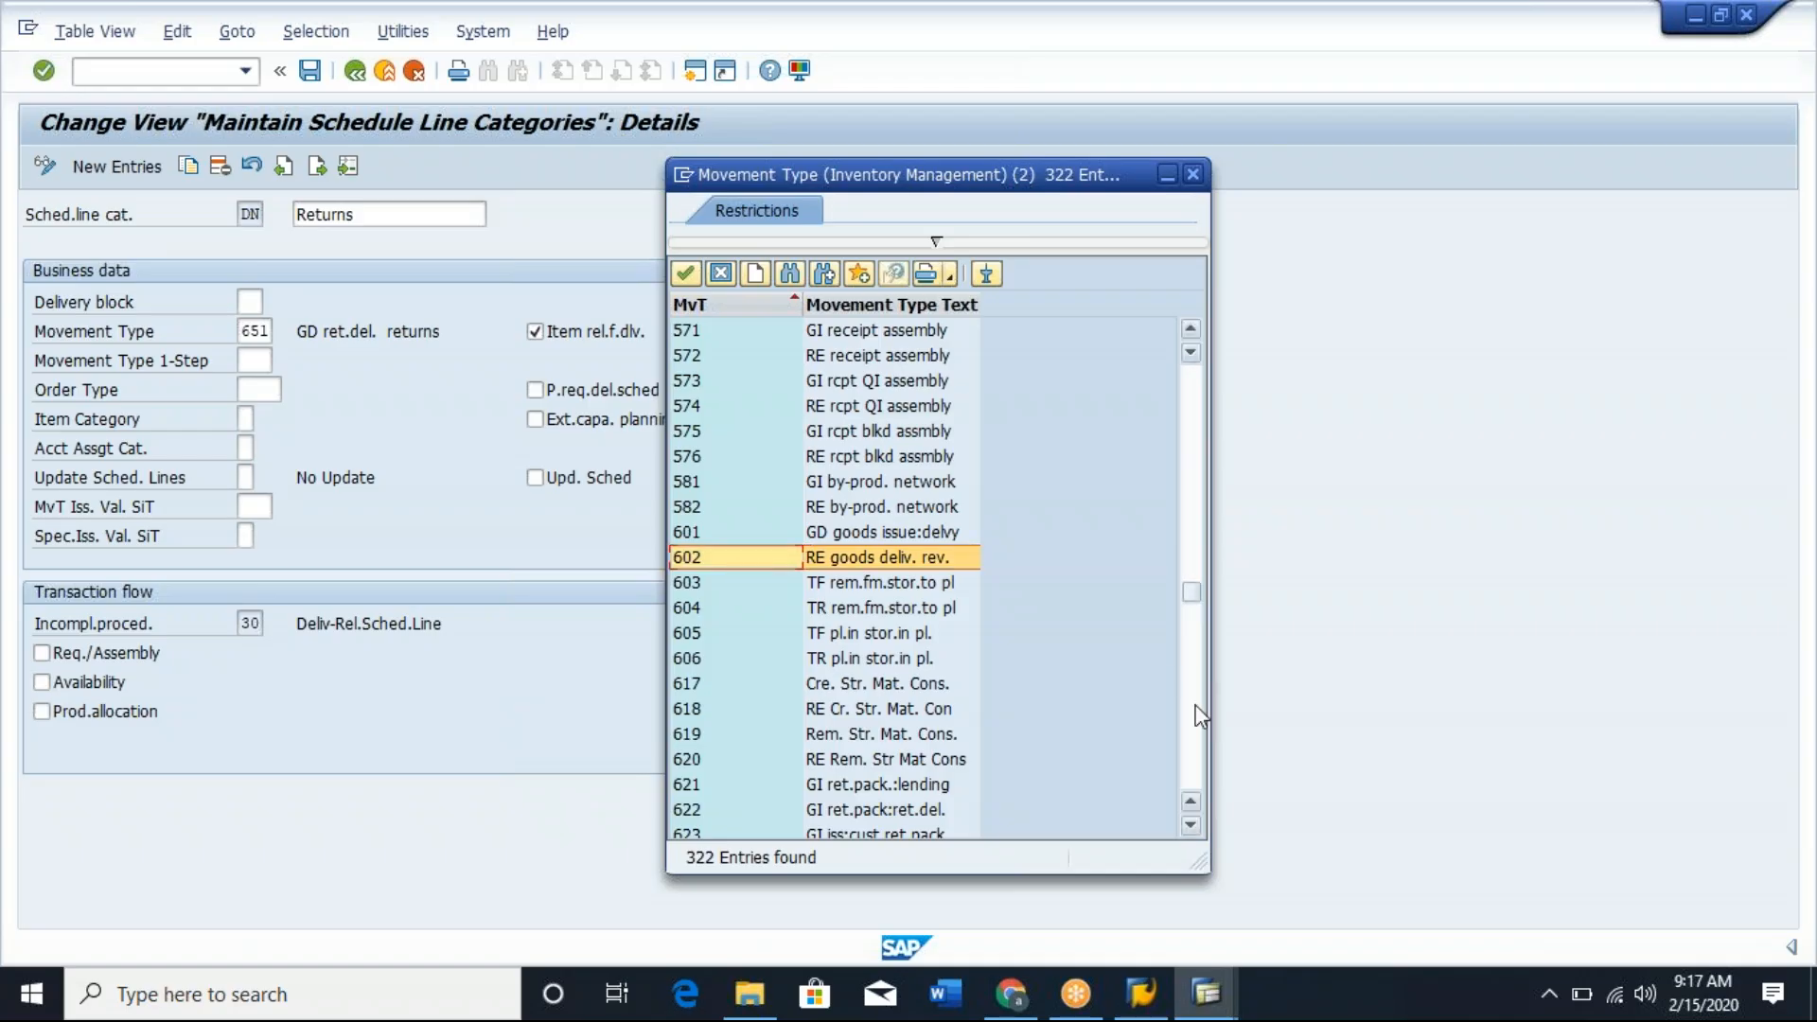
pyautogui.click(1195, 176)
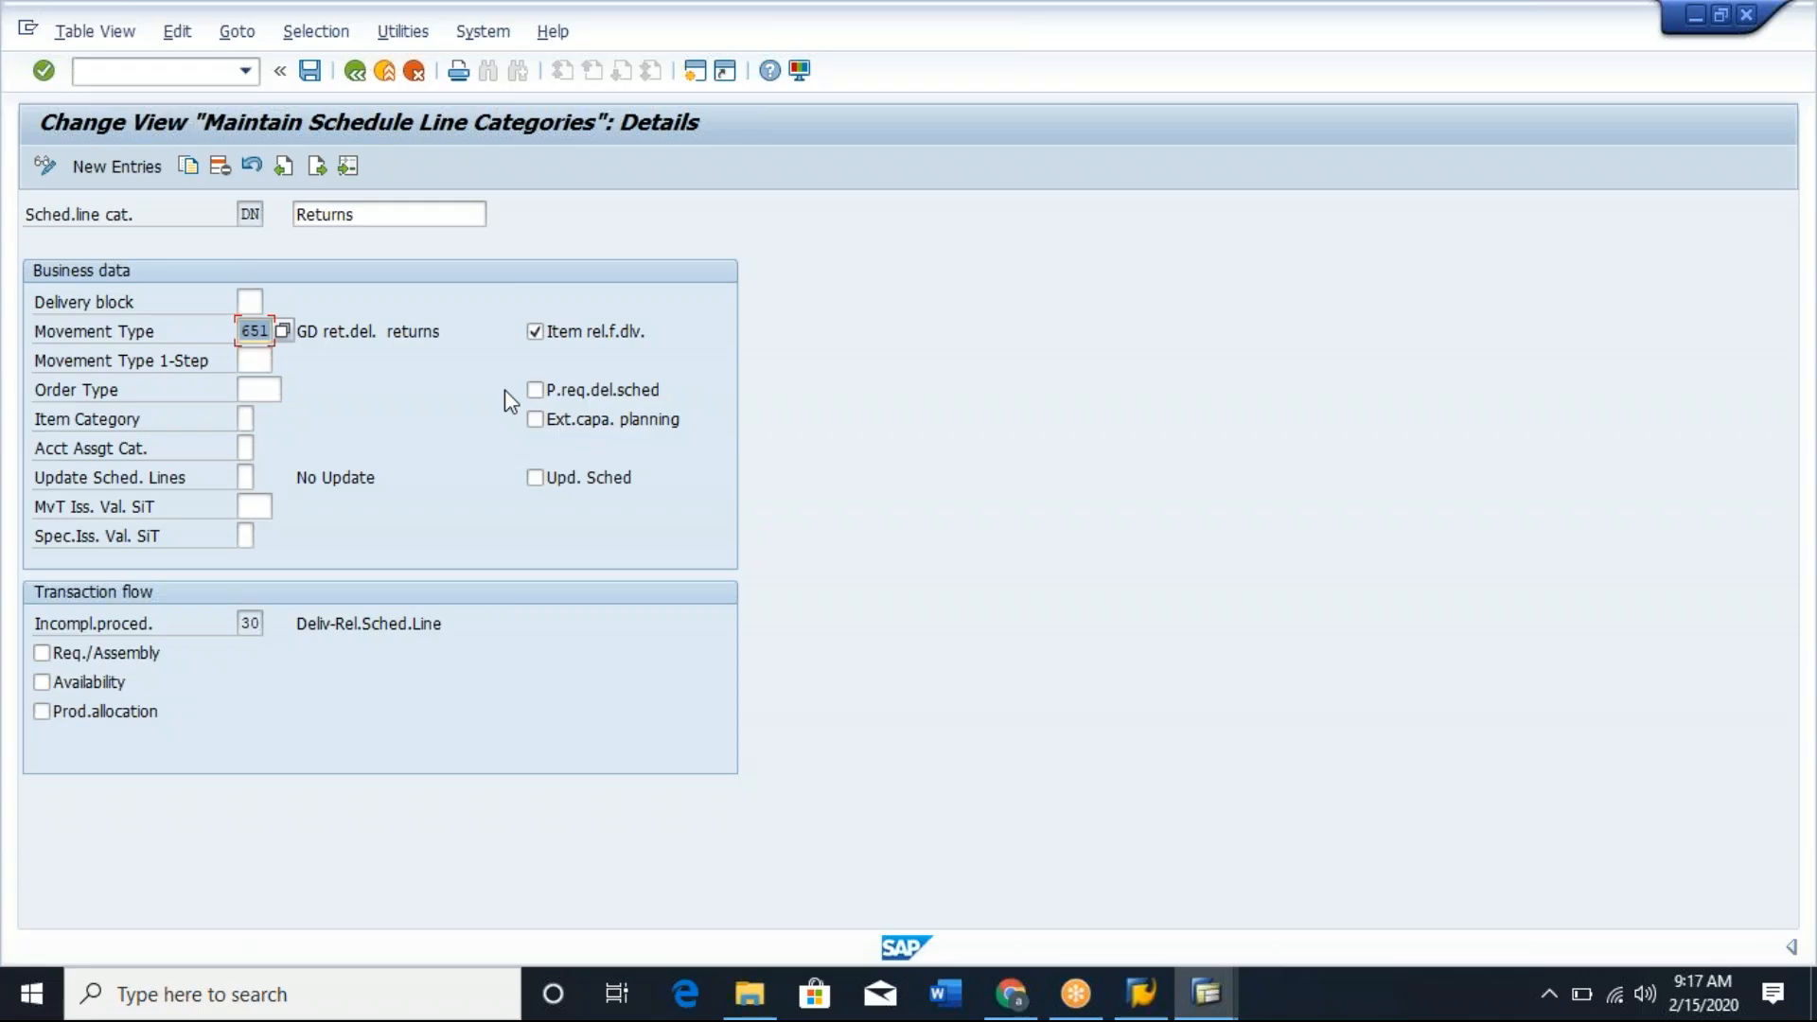
# Return to the schedule line category overview, open the details of category CV (Consumption MRP) and check its movement type.
pyautogui.click(41, 332)
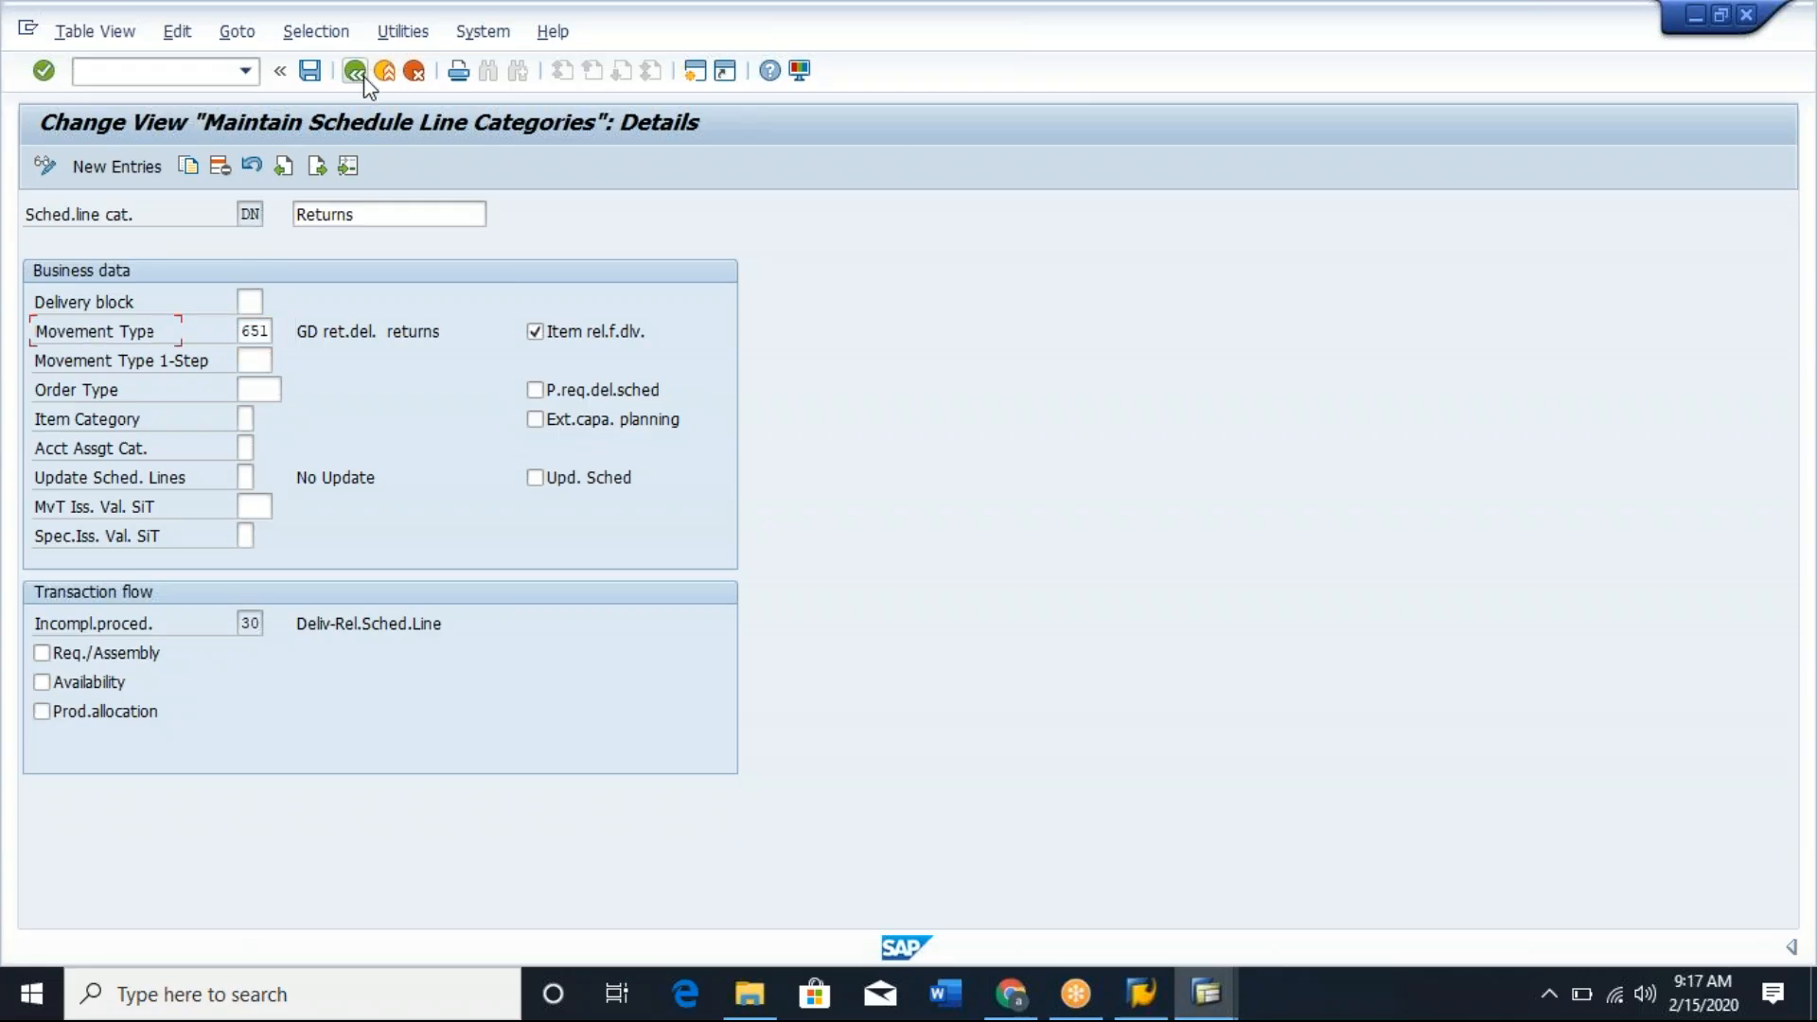
pyautogui.click(365, 77)
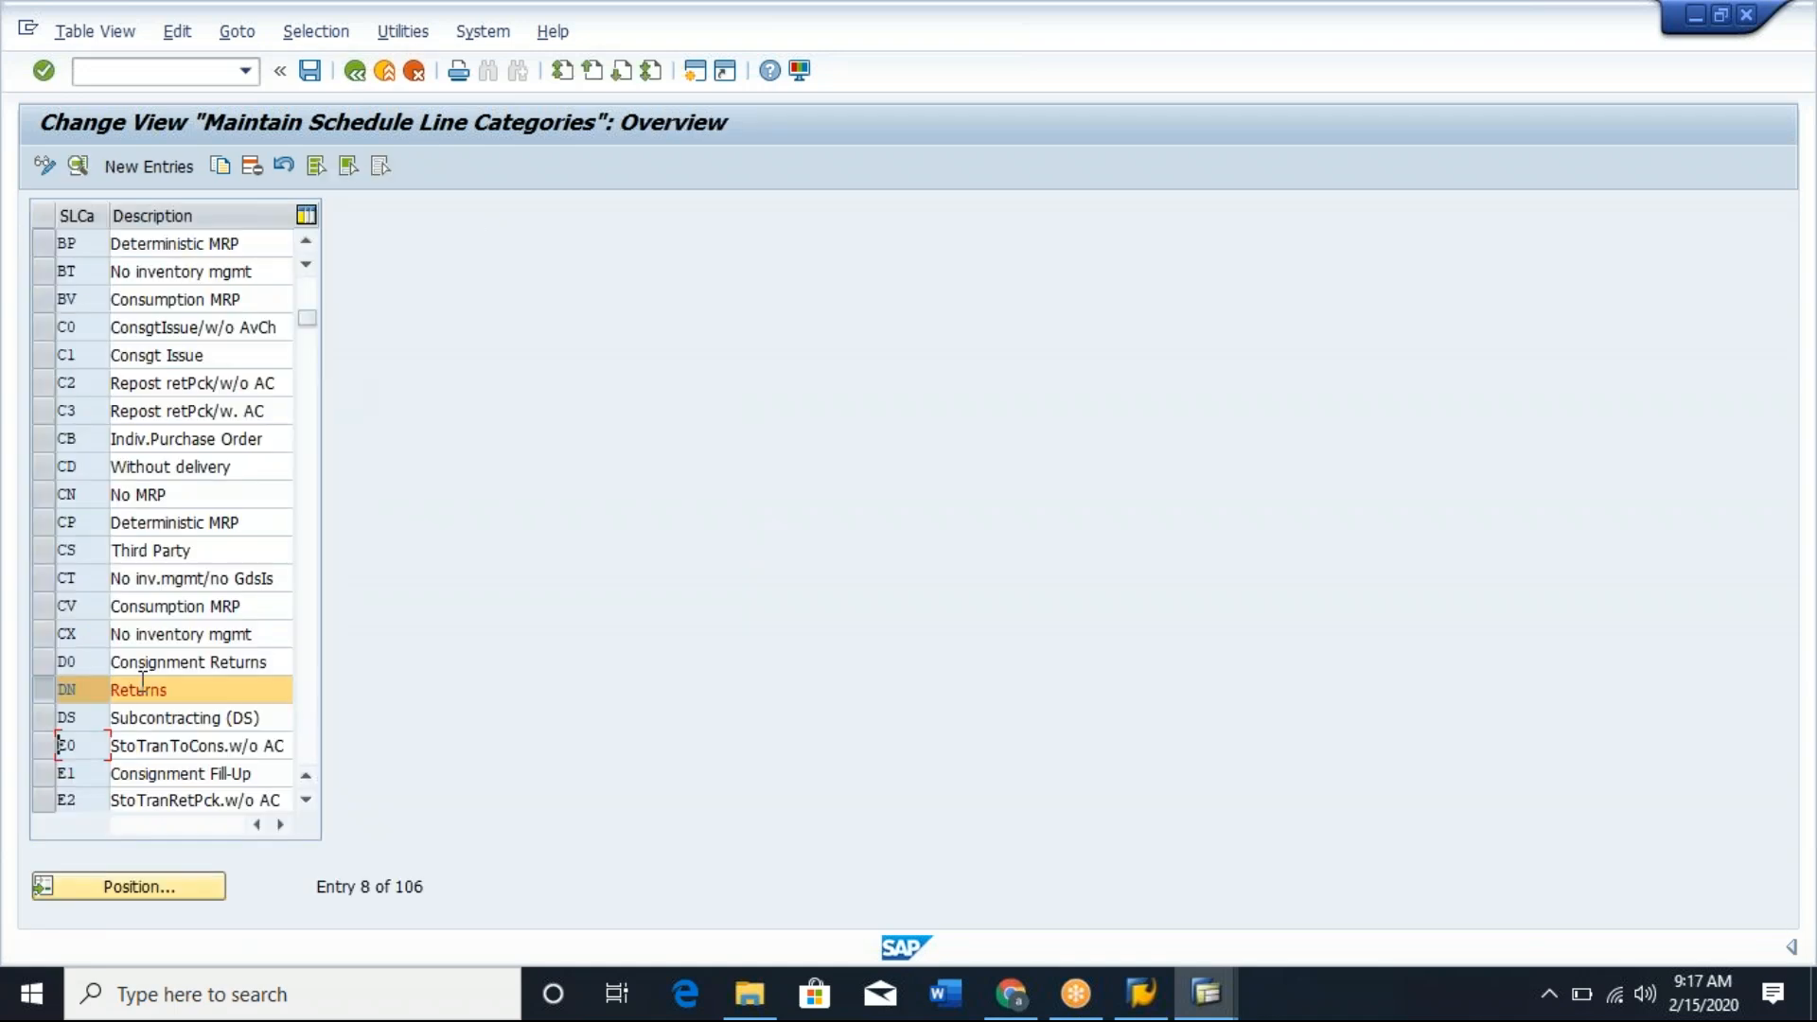
pyautogui.click(50, 691)
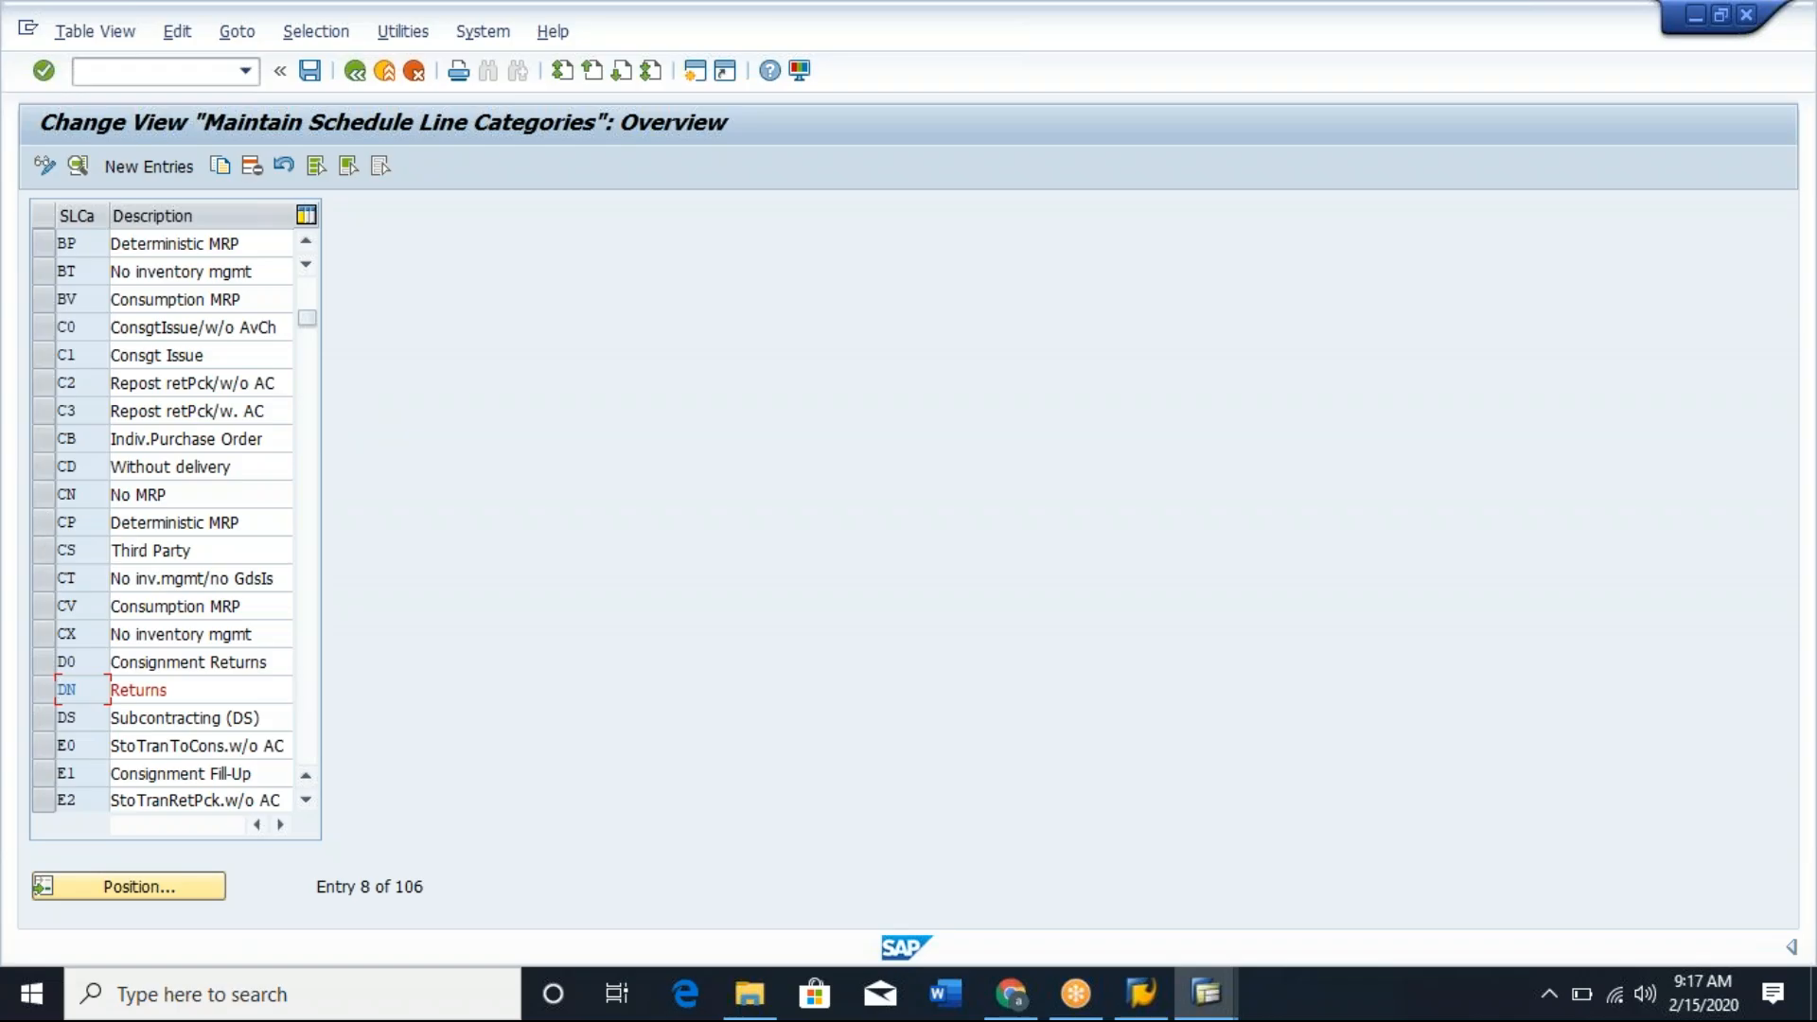
pyautogui.click(38, 607)
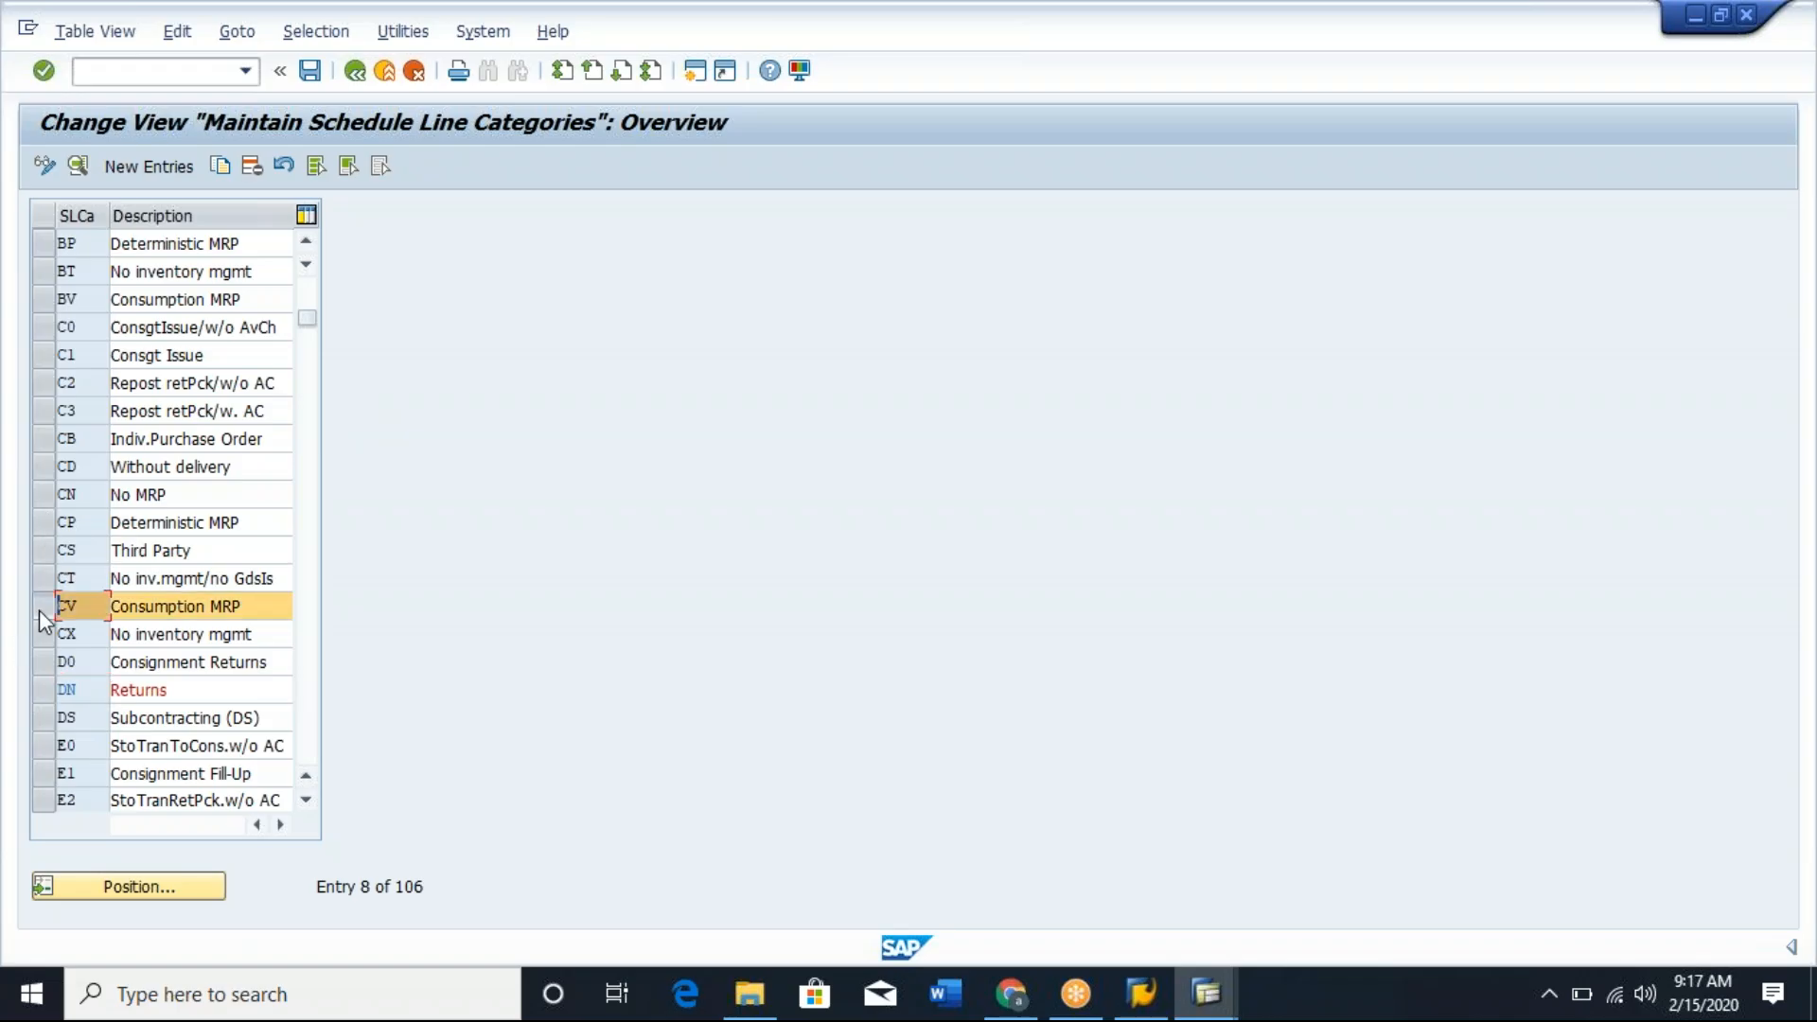
pyautogui.click(78, 167)
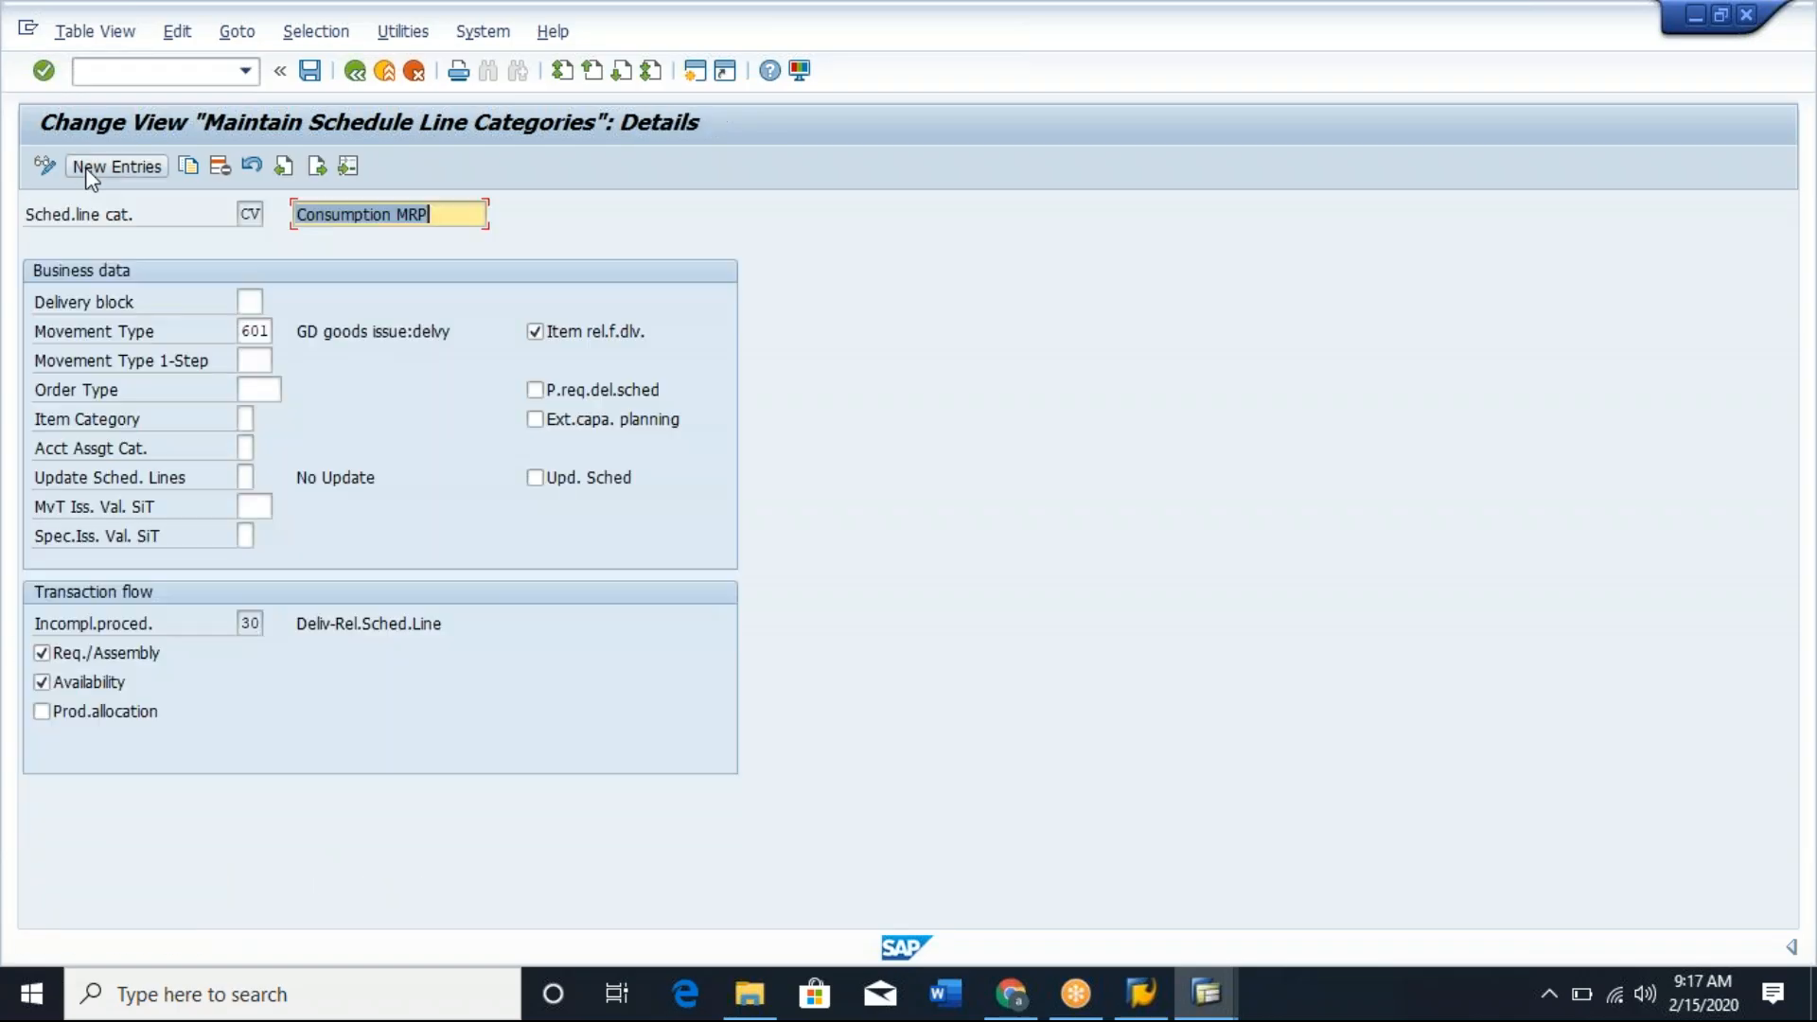
pyautogui.click(252, 330)
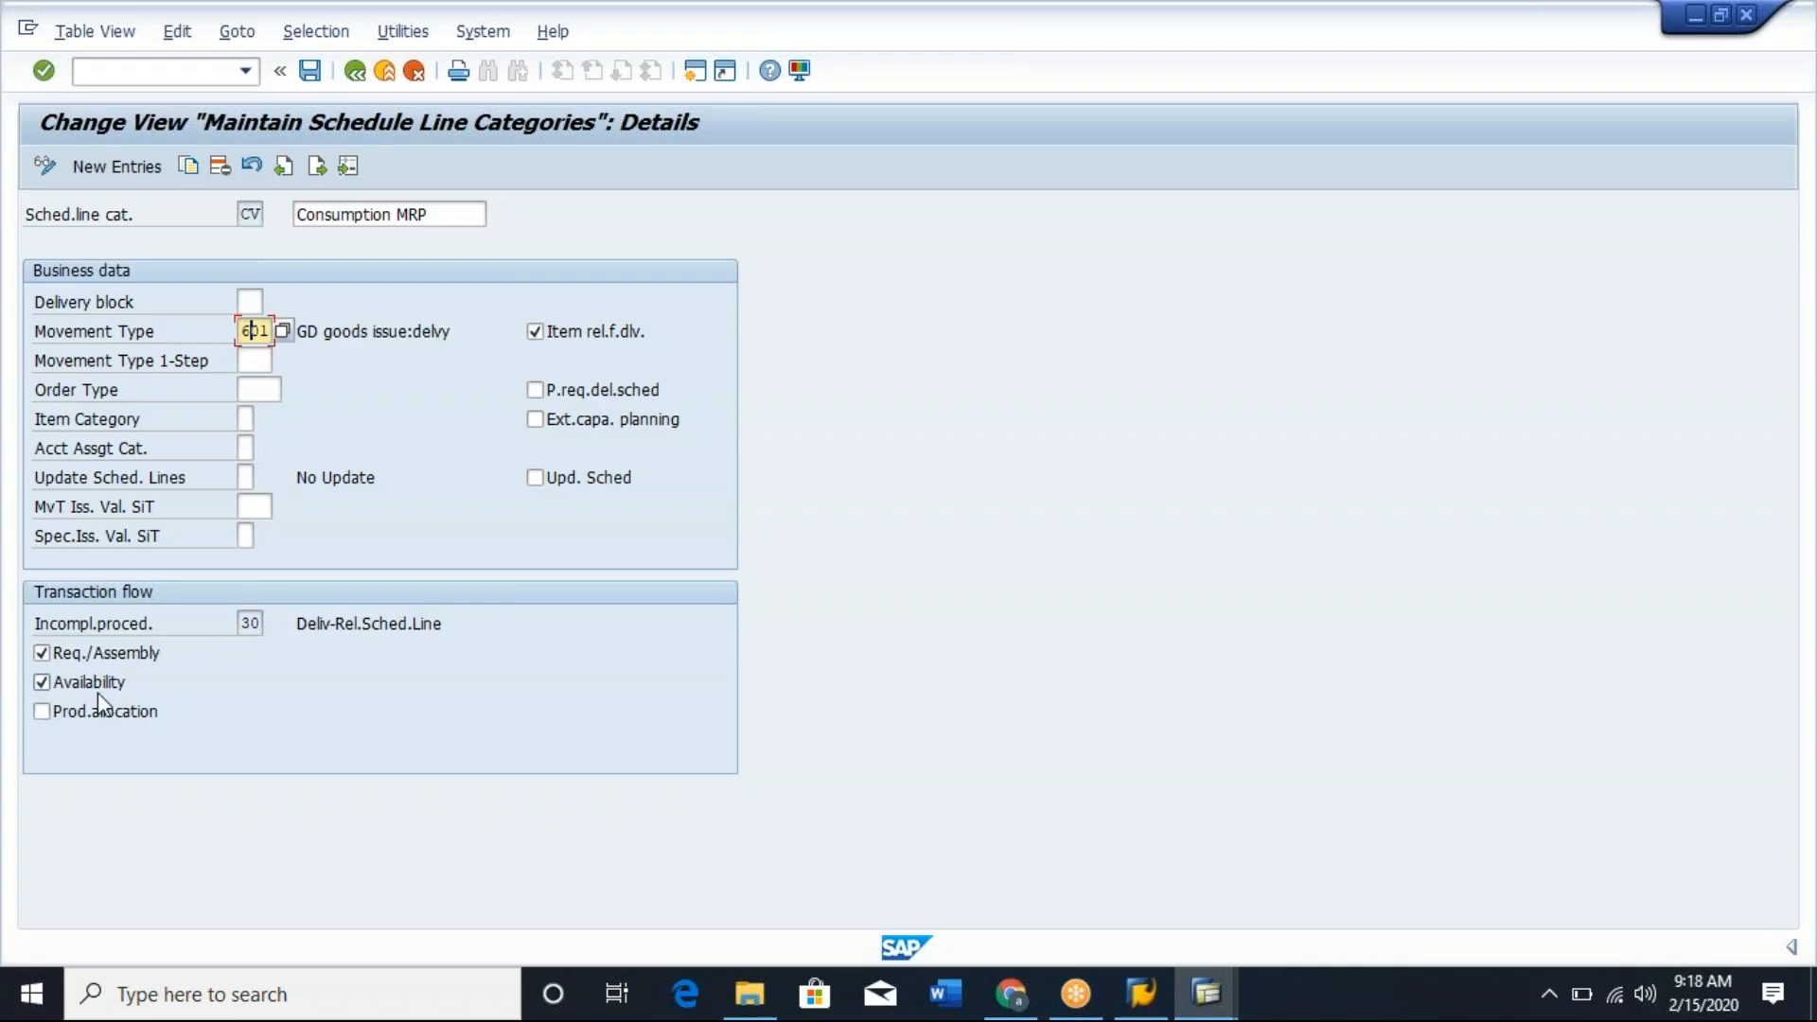
# Review the delivery block, order type, item category and account assignment category fields of schedule line category CV.
pyautogui.click(252, 301)
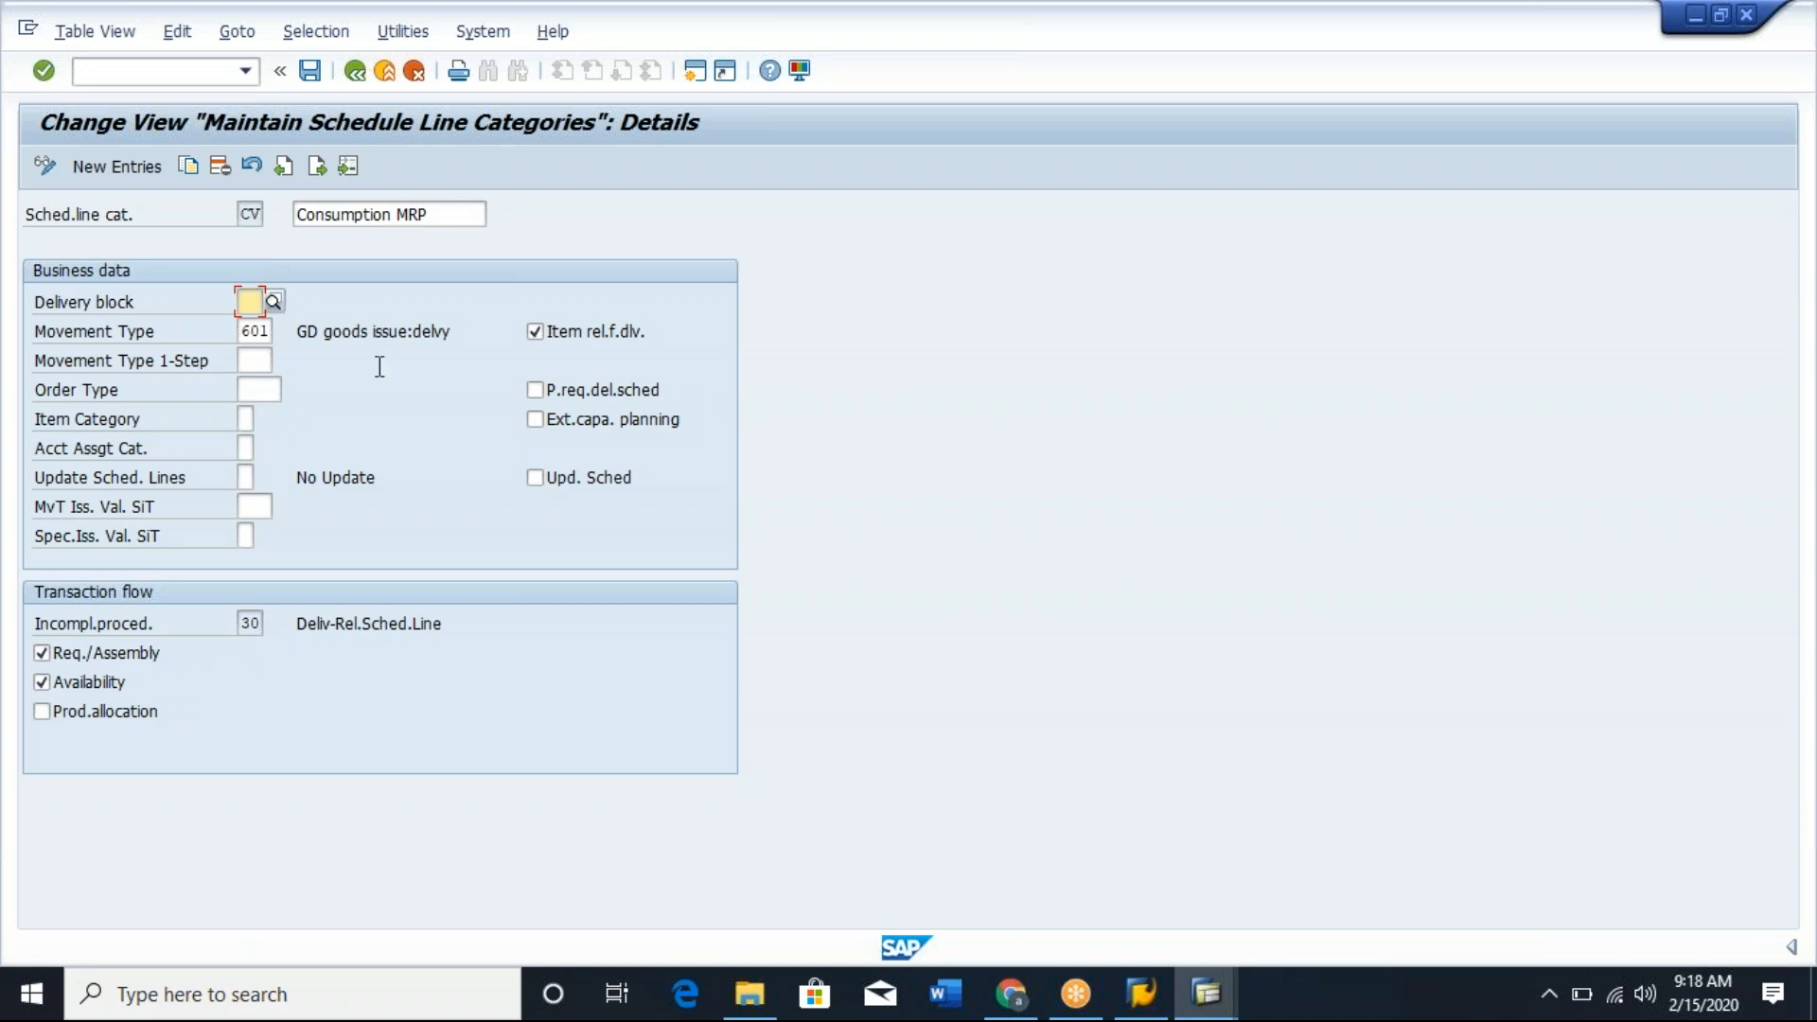
pyautogui.moveTo(42, 398); pyautogui.dragTo(187, 457)
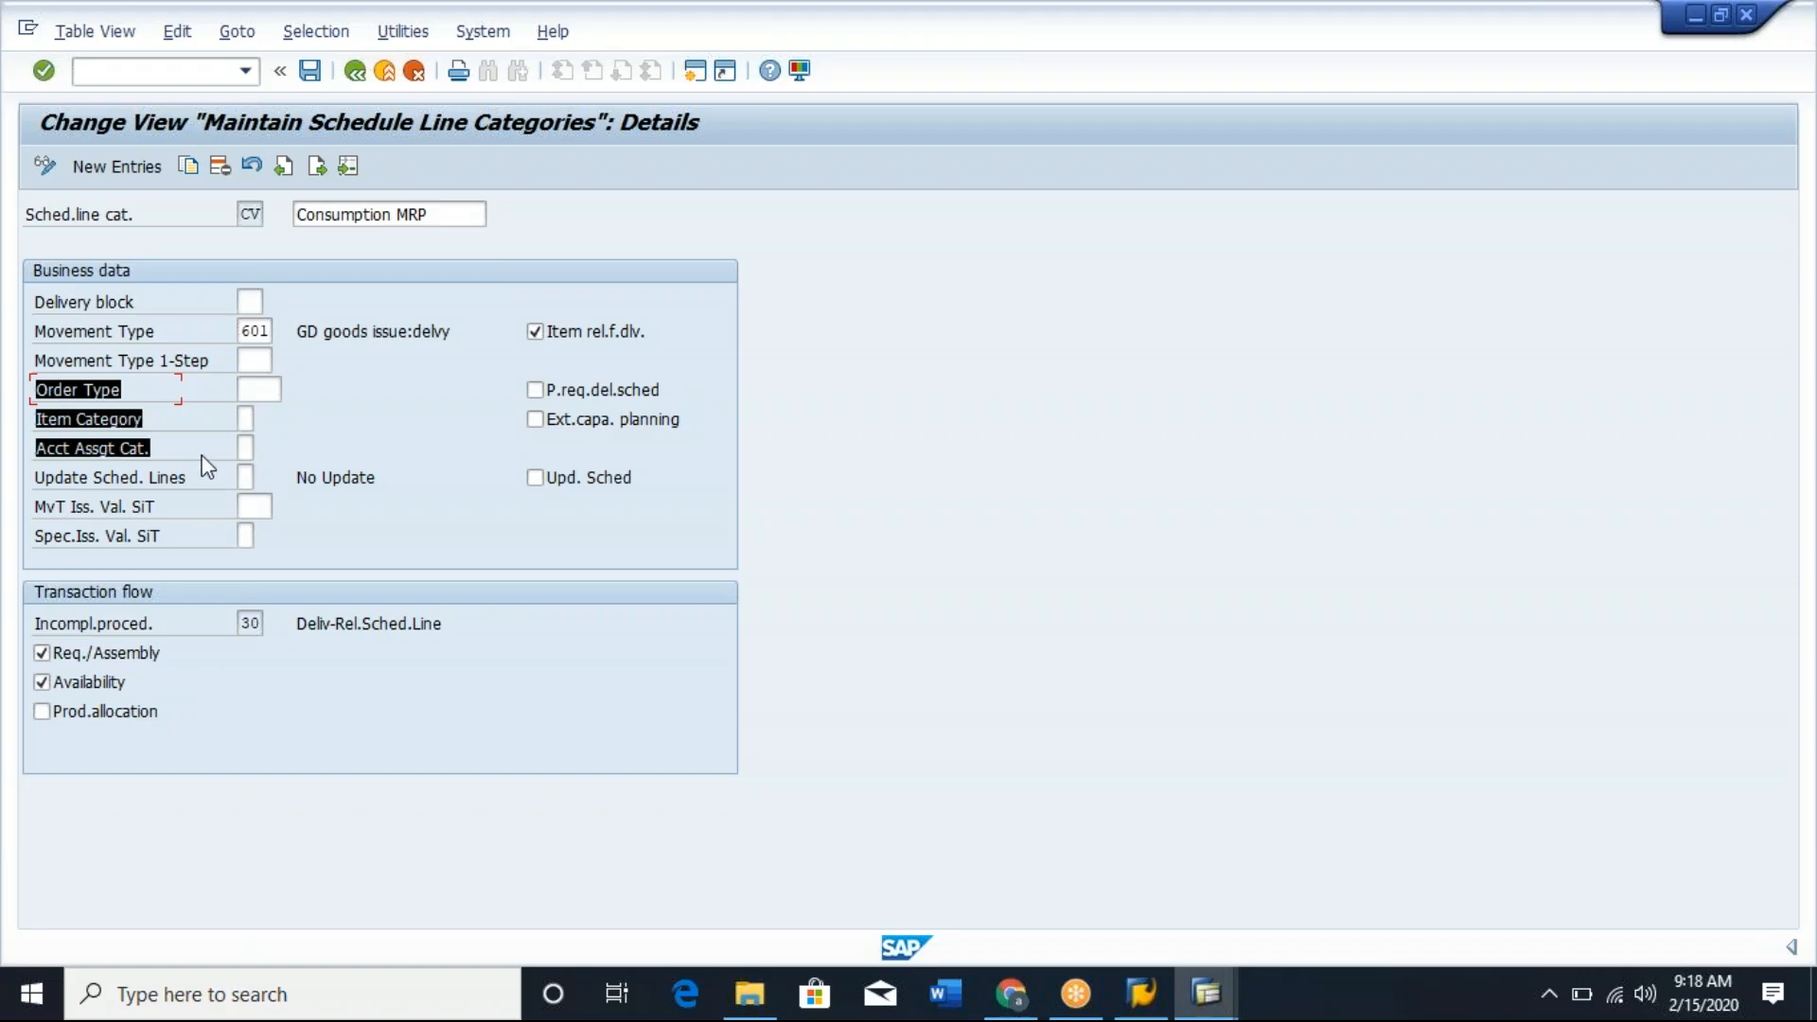
pyautogui.click(207, 464)
pyautogui.moveTo(43, 388); pyautogui.dragTo(194, 456)
pyautogui.click(201, 461)
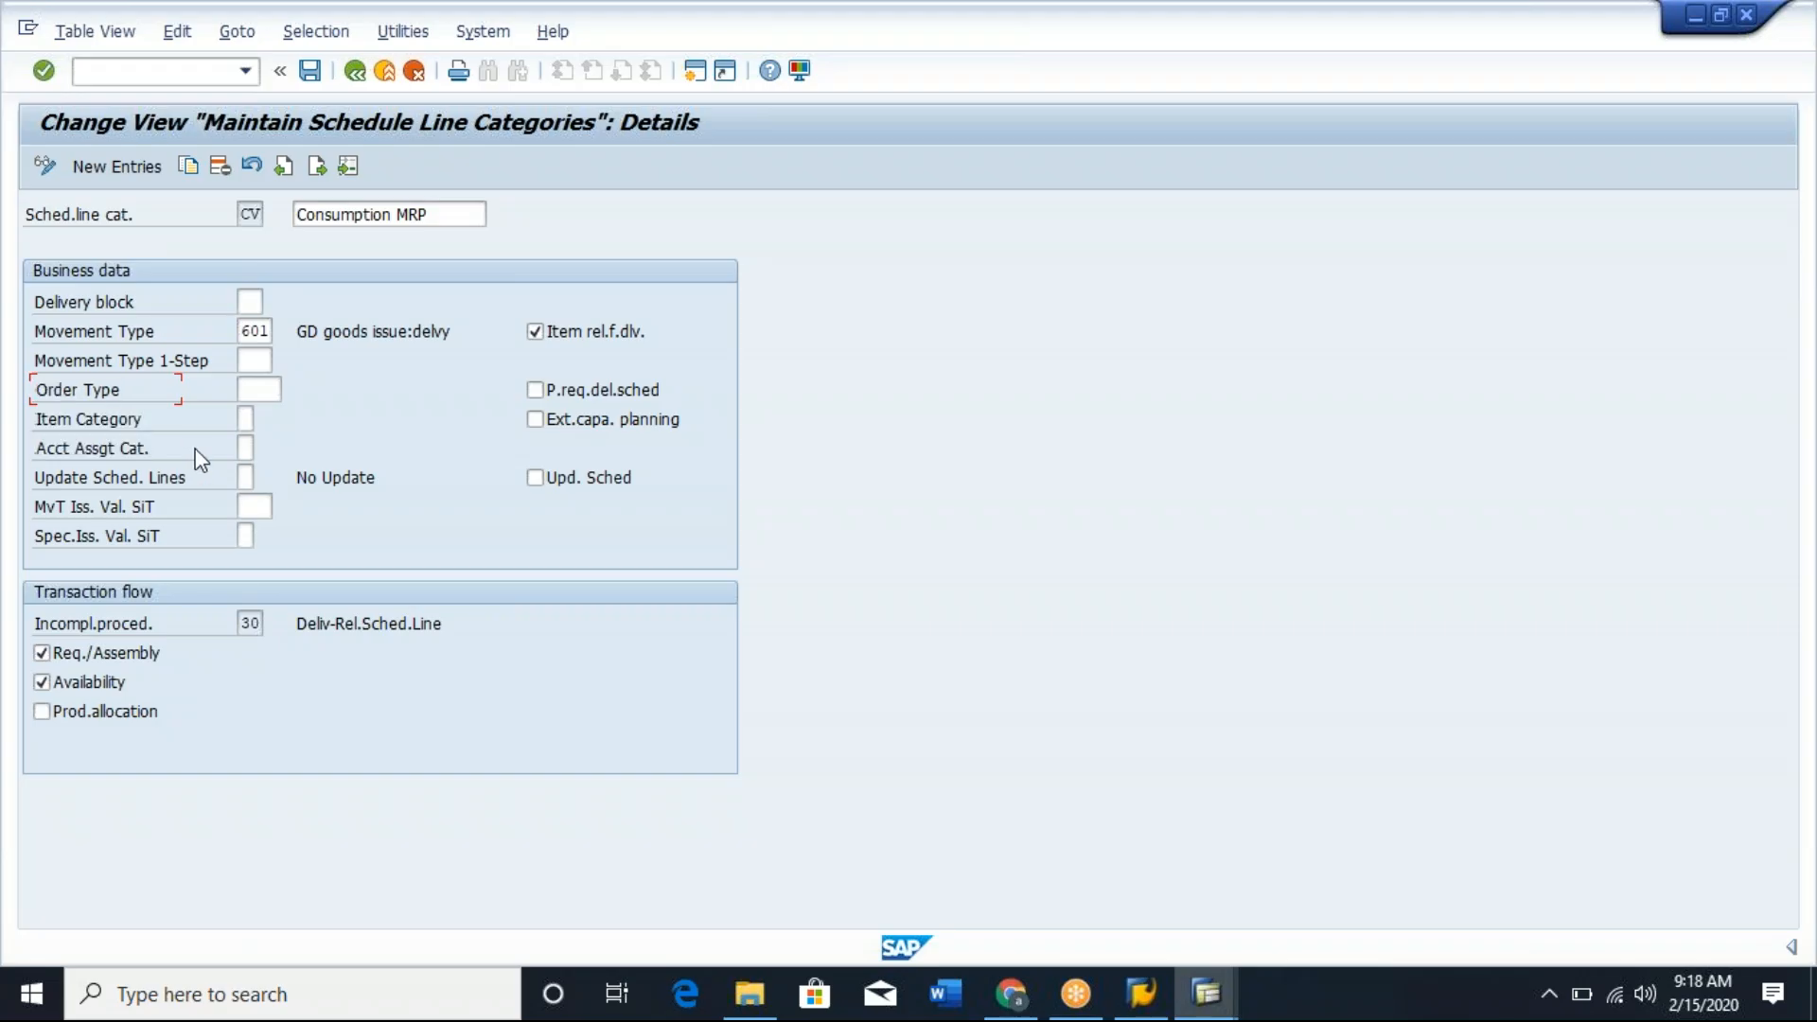
pyautogui.moveTo(38, 389); pyautogui.dragTo(225, 474)
pyautogui.click(225, 474)
pyautogui.moveTo(39, 383); pyautogui.dragTo(253, 452)
# Read the field help for the external capacity planning indicator of category CV and close it.
pyautogui.click(535, 422)
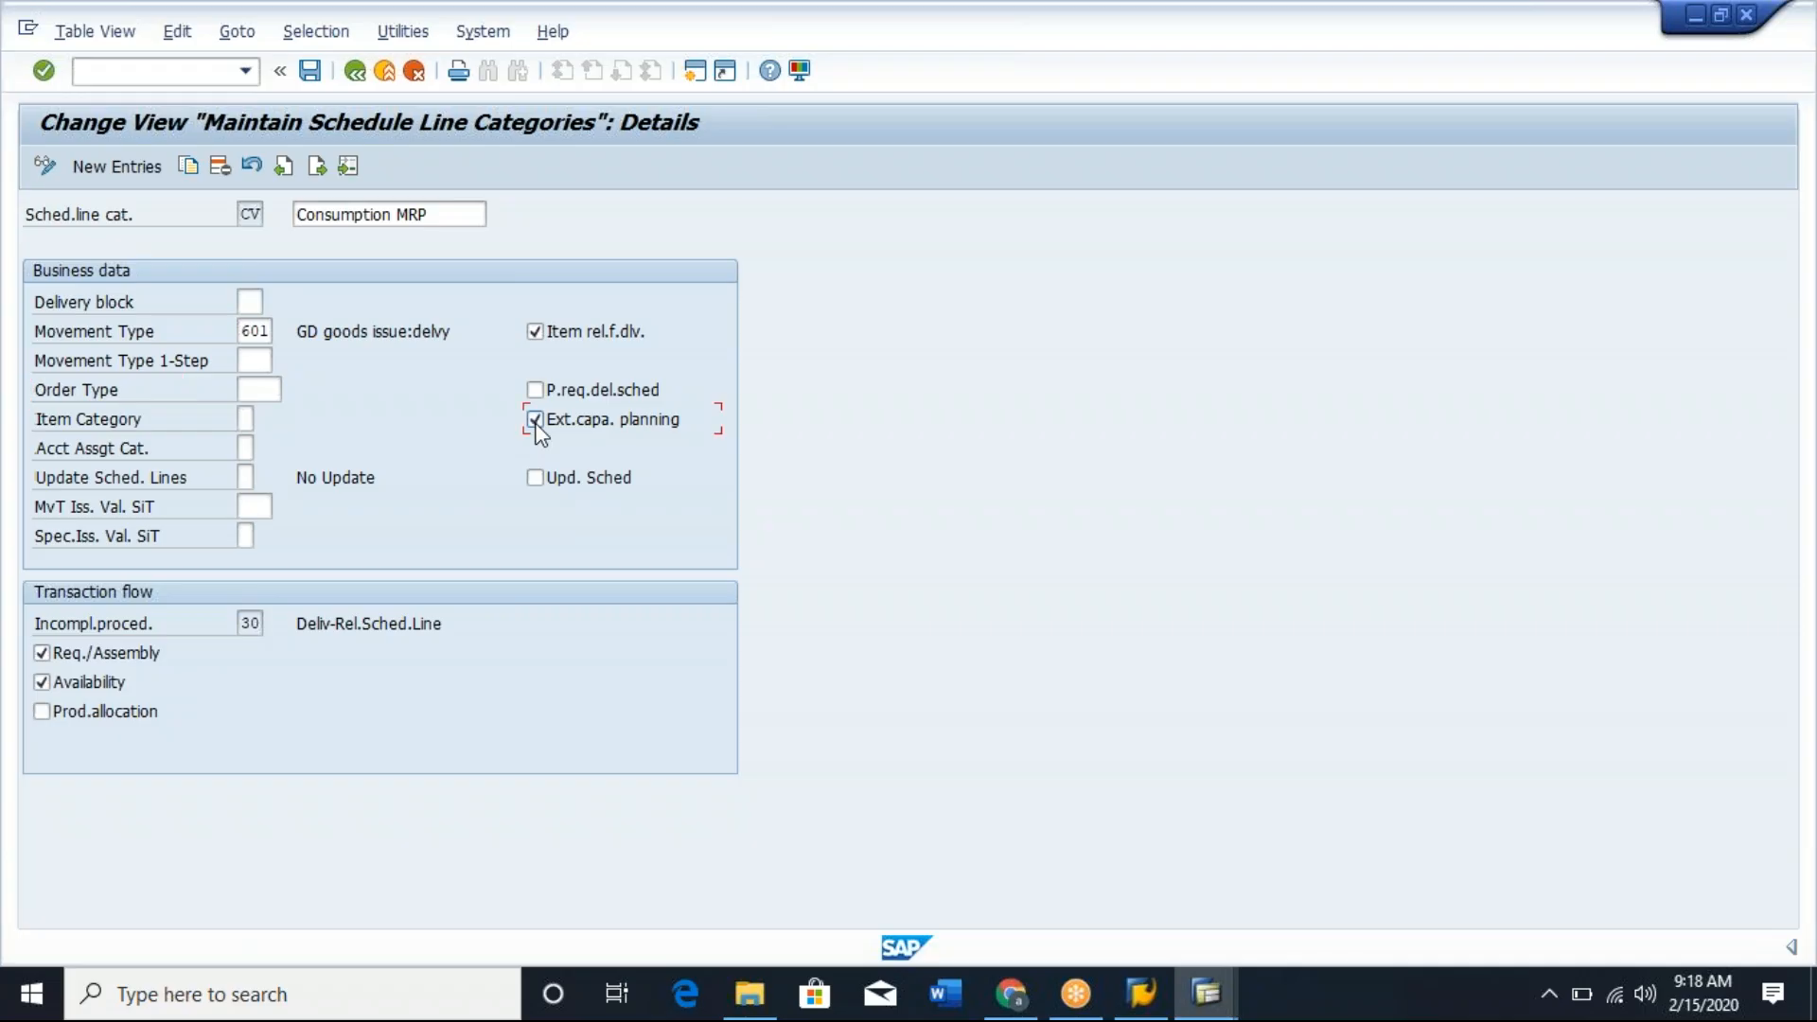
pyautogui.press('F1')
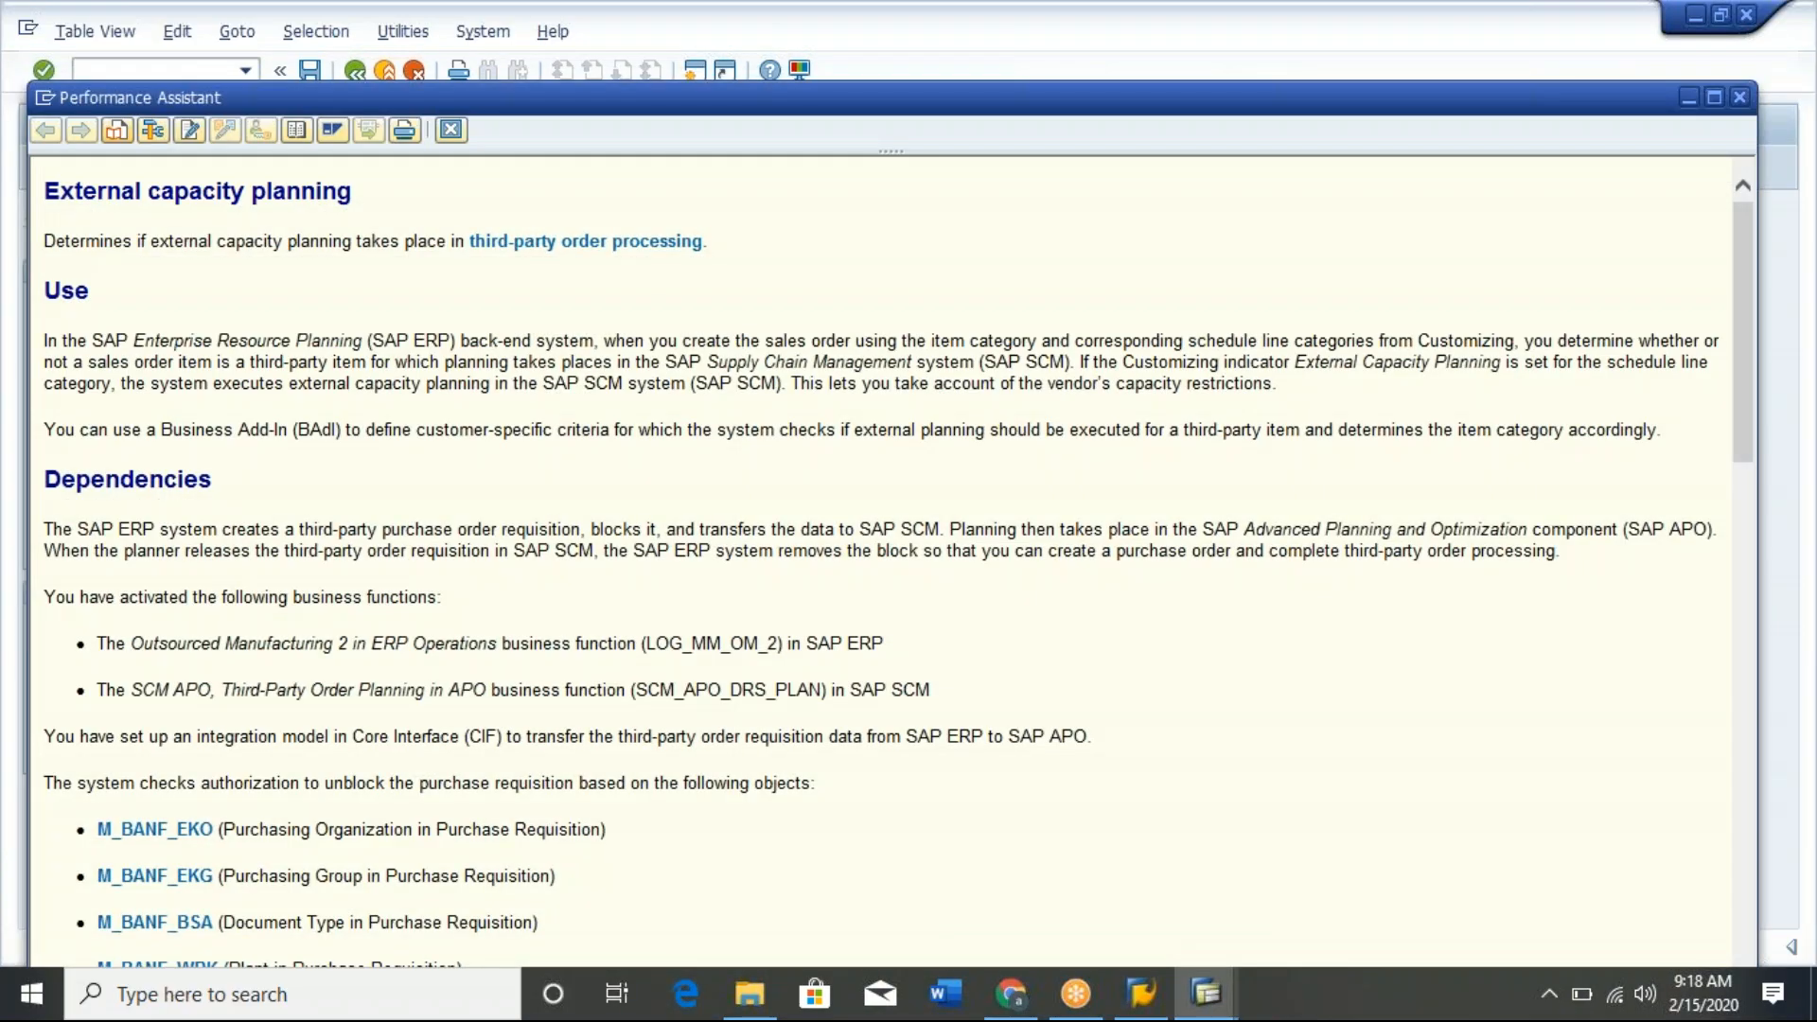
pyautogui.click(449, 132)
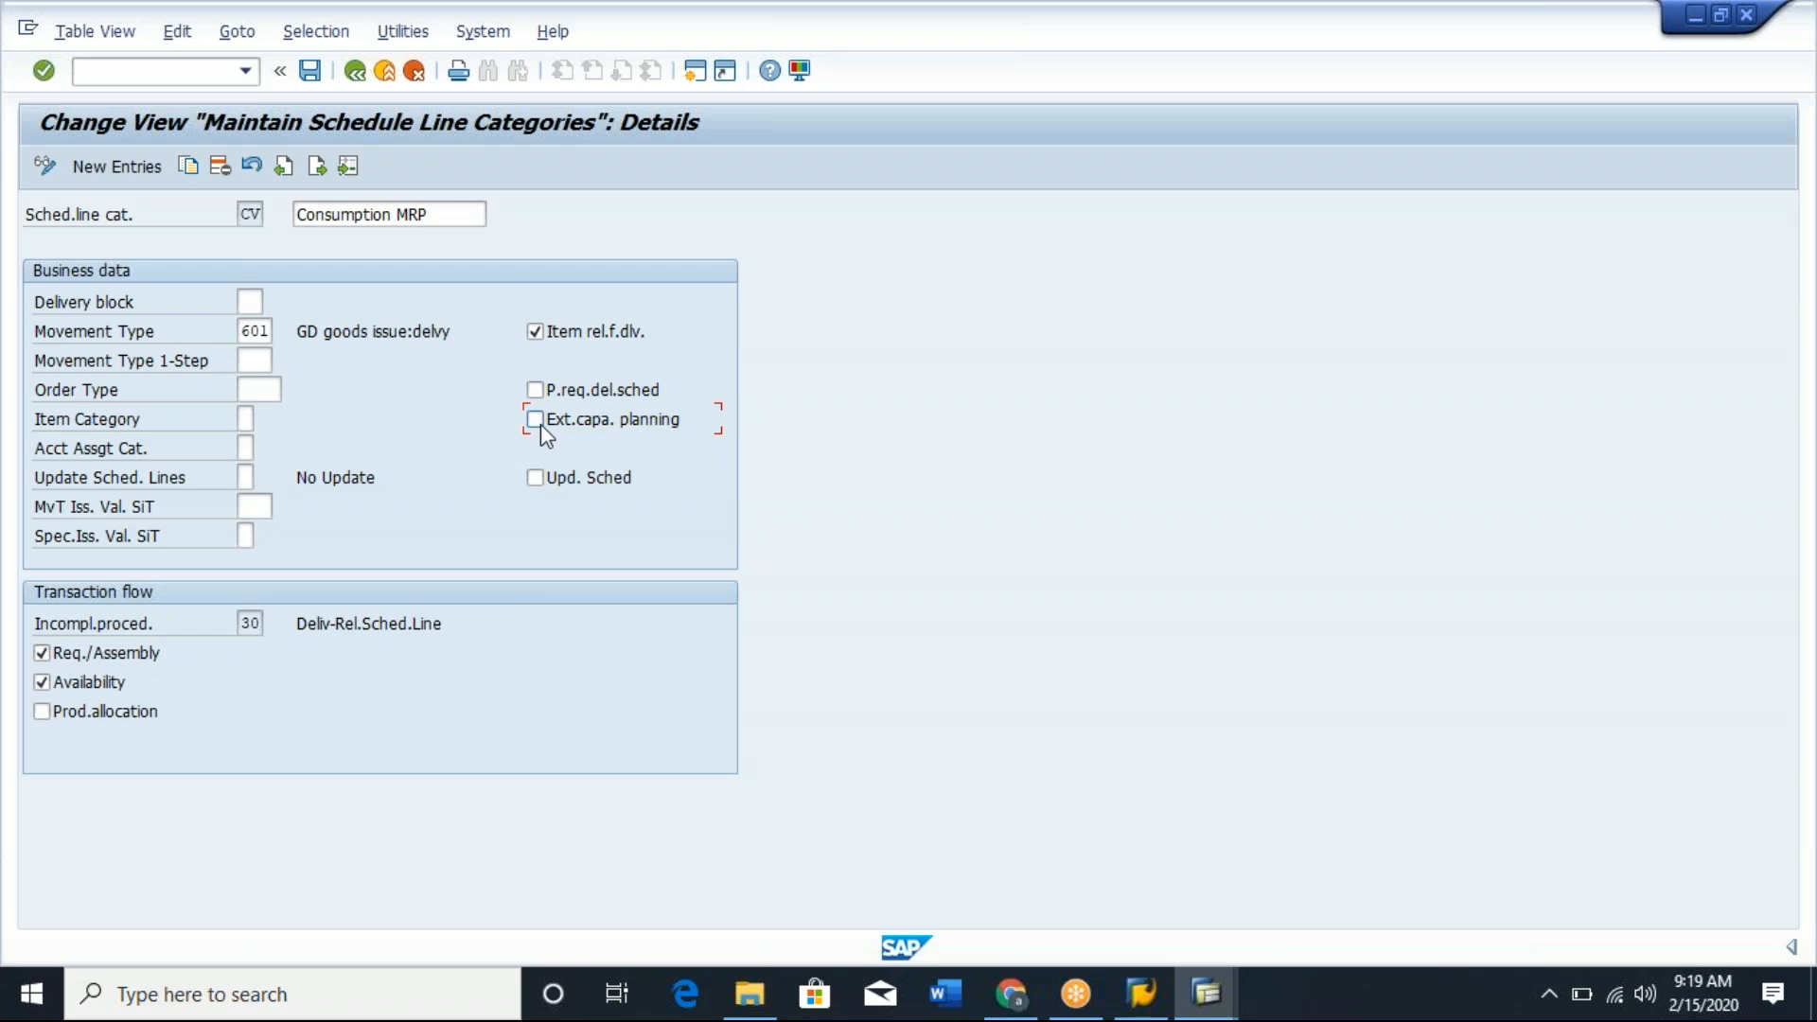
# Leave the schedule line category maintenance and discard the changes to return to the Display IMG structure.
pyautogui.click(355, 72)
pyautogui.click(356, 72)
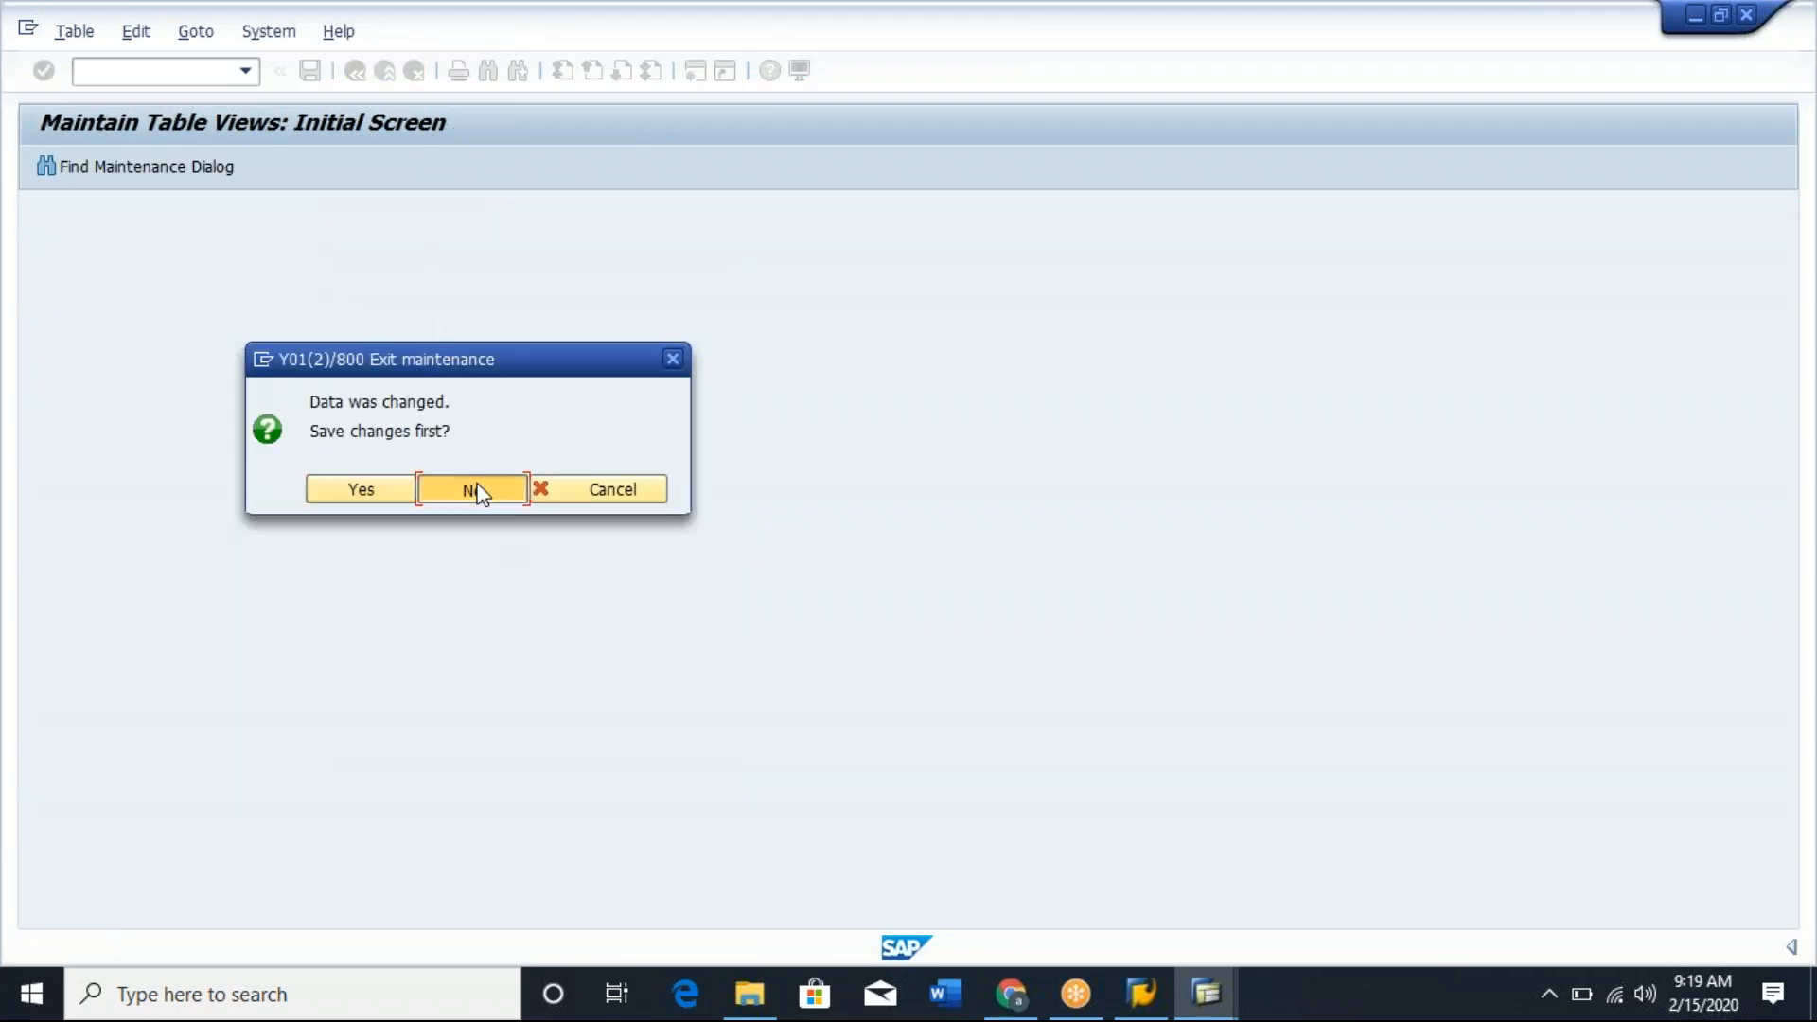
pyautogui.click(478, 491)
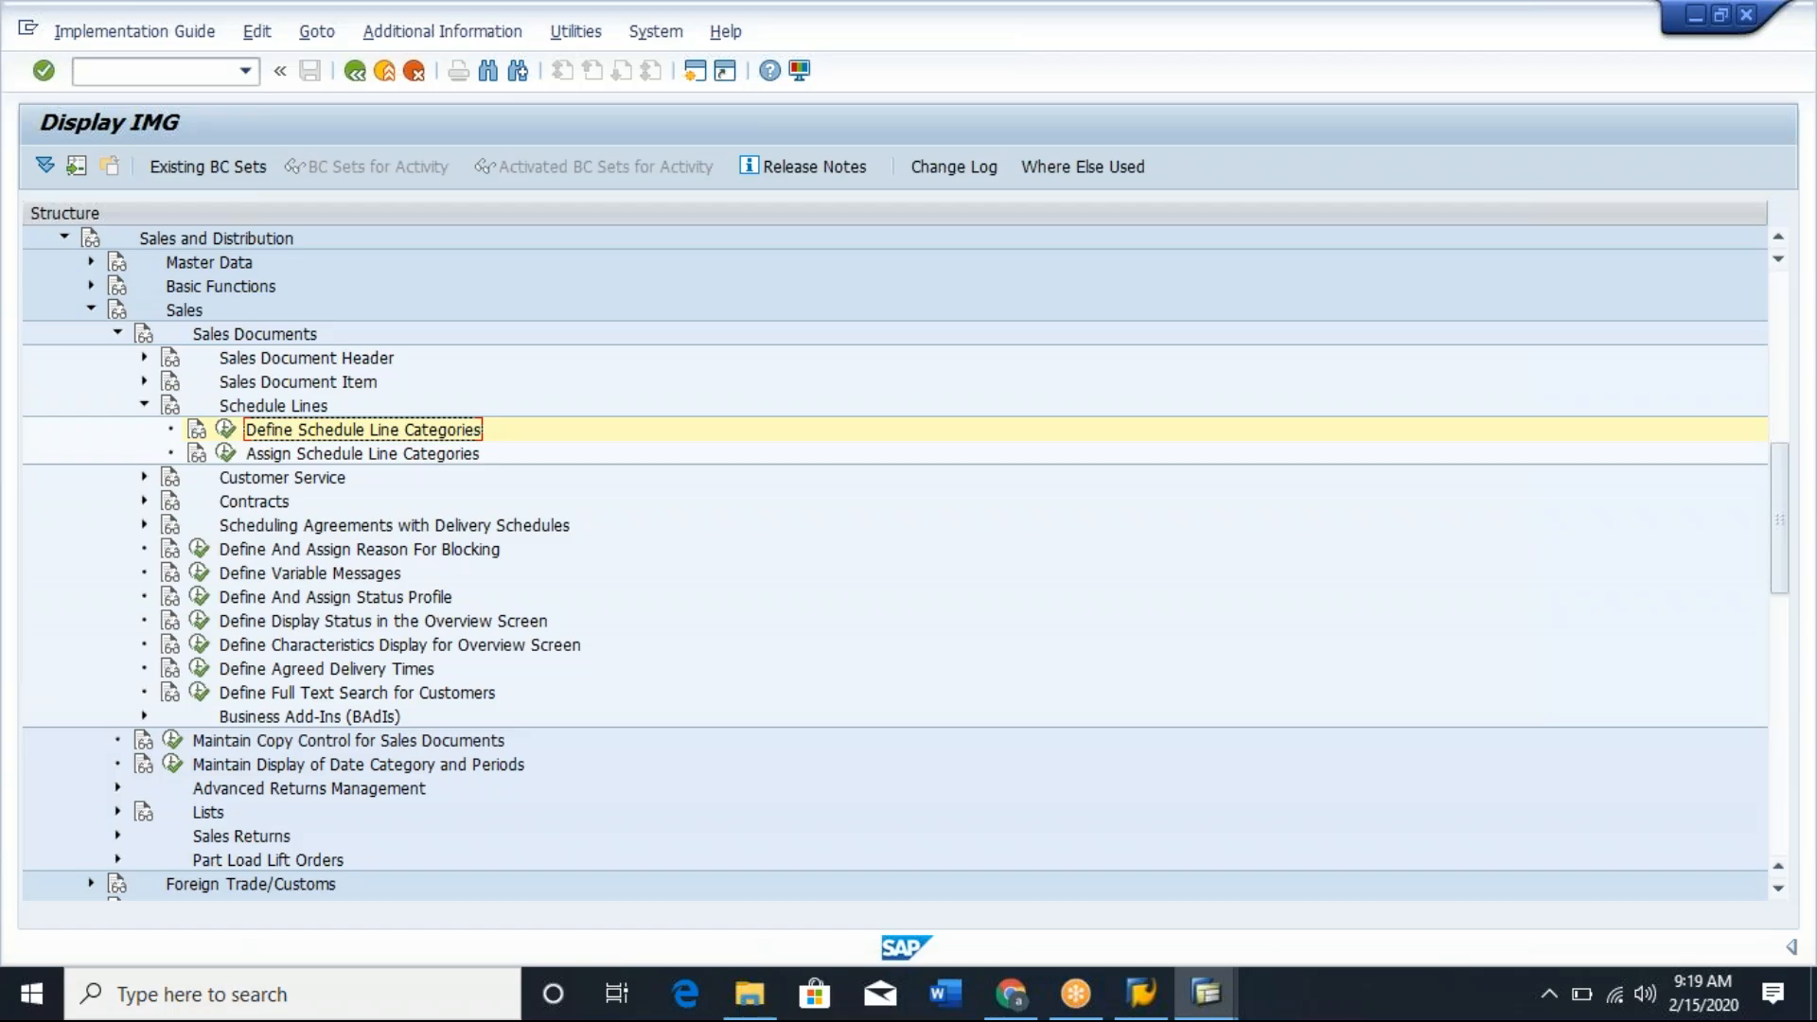
# Switch to the SAP session that has the standard order open in change mode at its incompletion log.
pyautogui.hotkey('alt', 'Tab')
pyautogui.hotkey('alt', 'Tab')
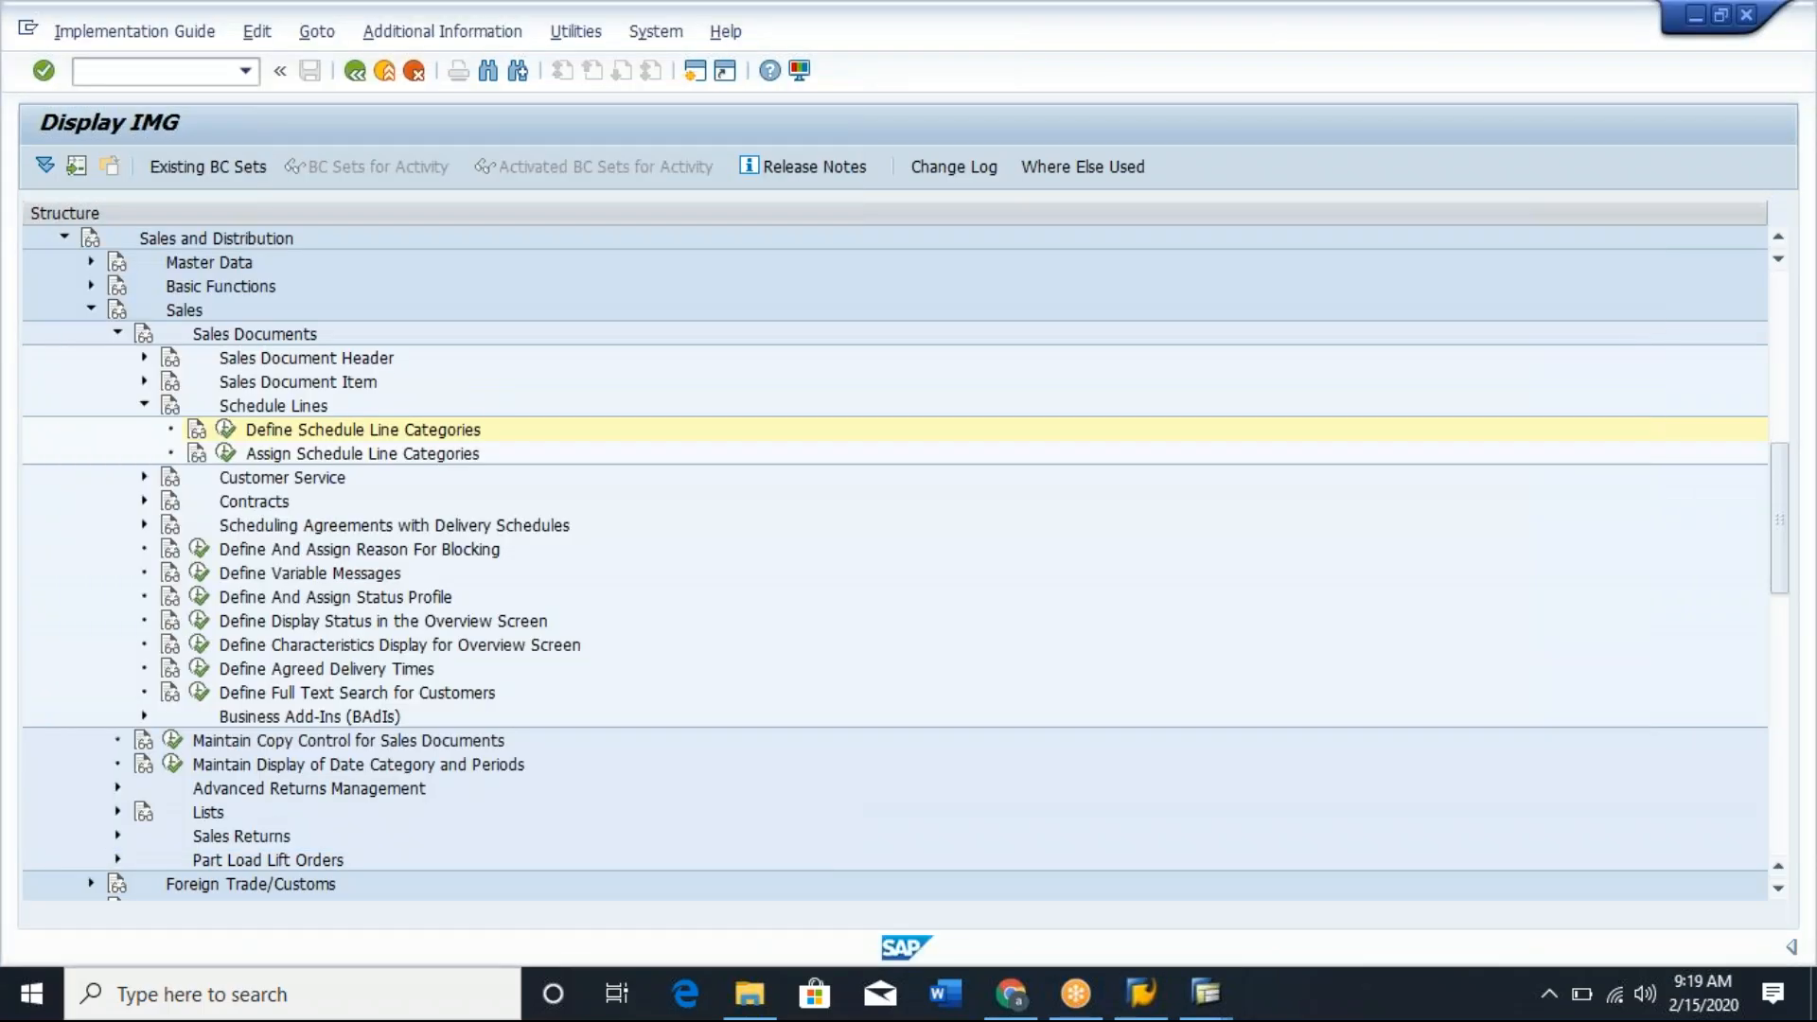
pyautogui.hotkey('alt', 'Tab')
pyautogui.press('Tab')
pyautogui.hotkey('alt', 'Tab')
pyautogui.press('Tab')
pyautogui.press('Tab')
pyautogui.press('Tab')
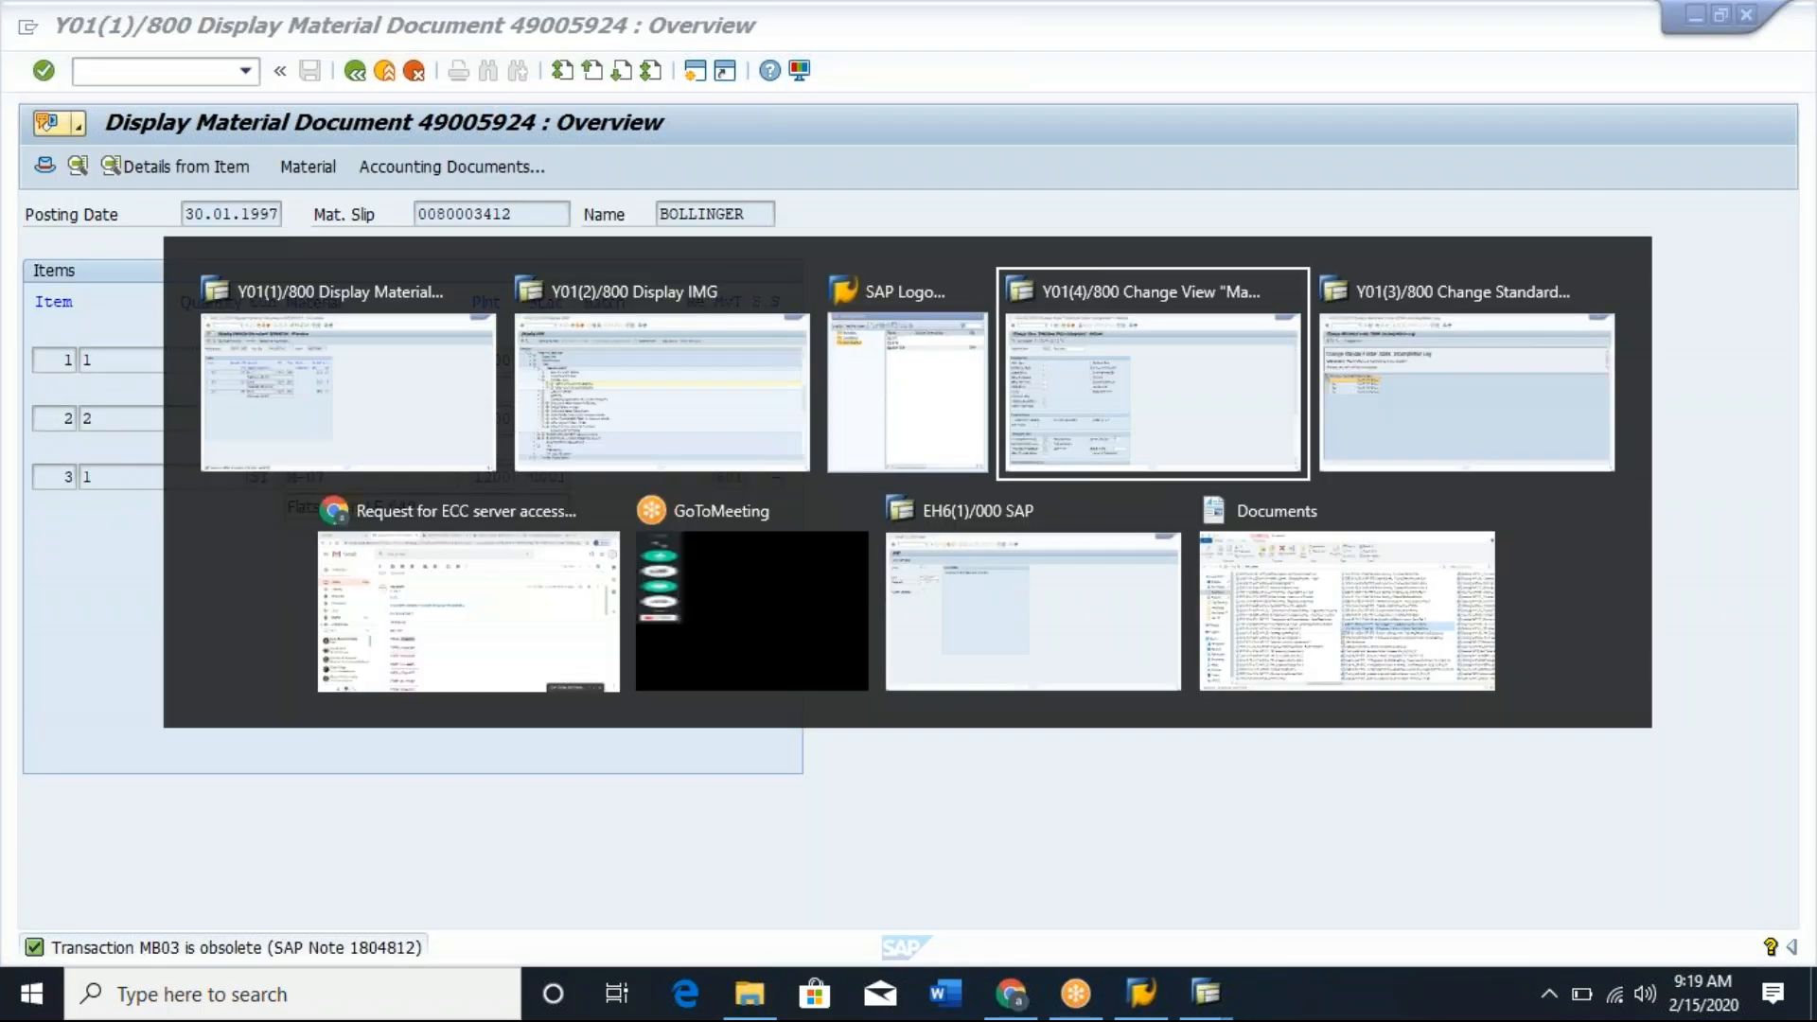
# Leave the incompletion log and the billing document header data to return to the standard order's overview.
pyautogui.click(357, 73)
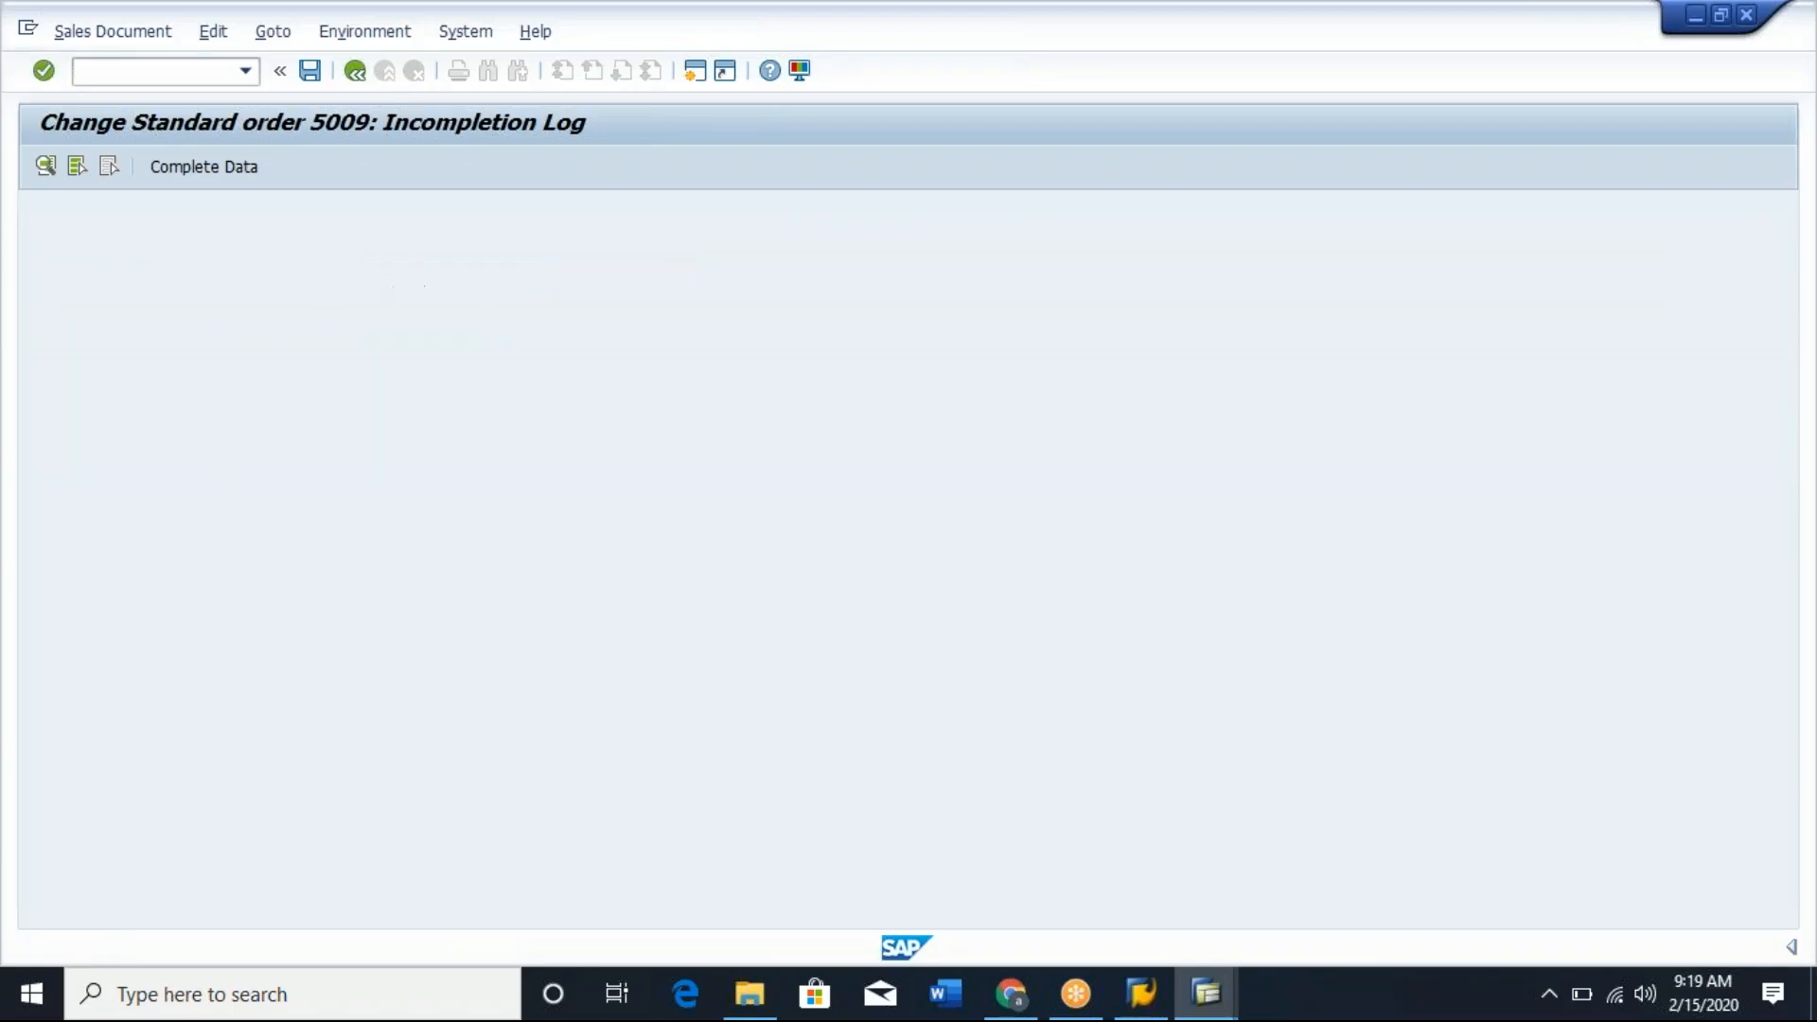
pyautogui.click(273, 447)
pyautogui.click(268, 473)
pyautogui.press('Return')
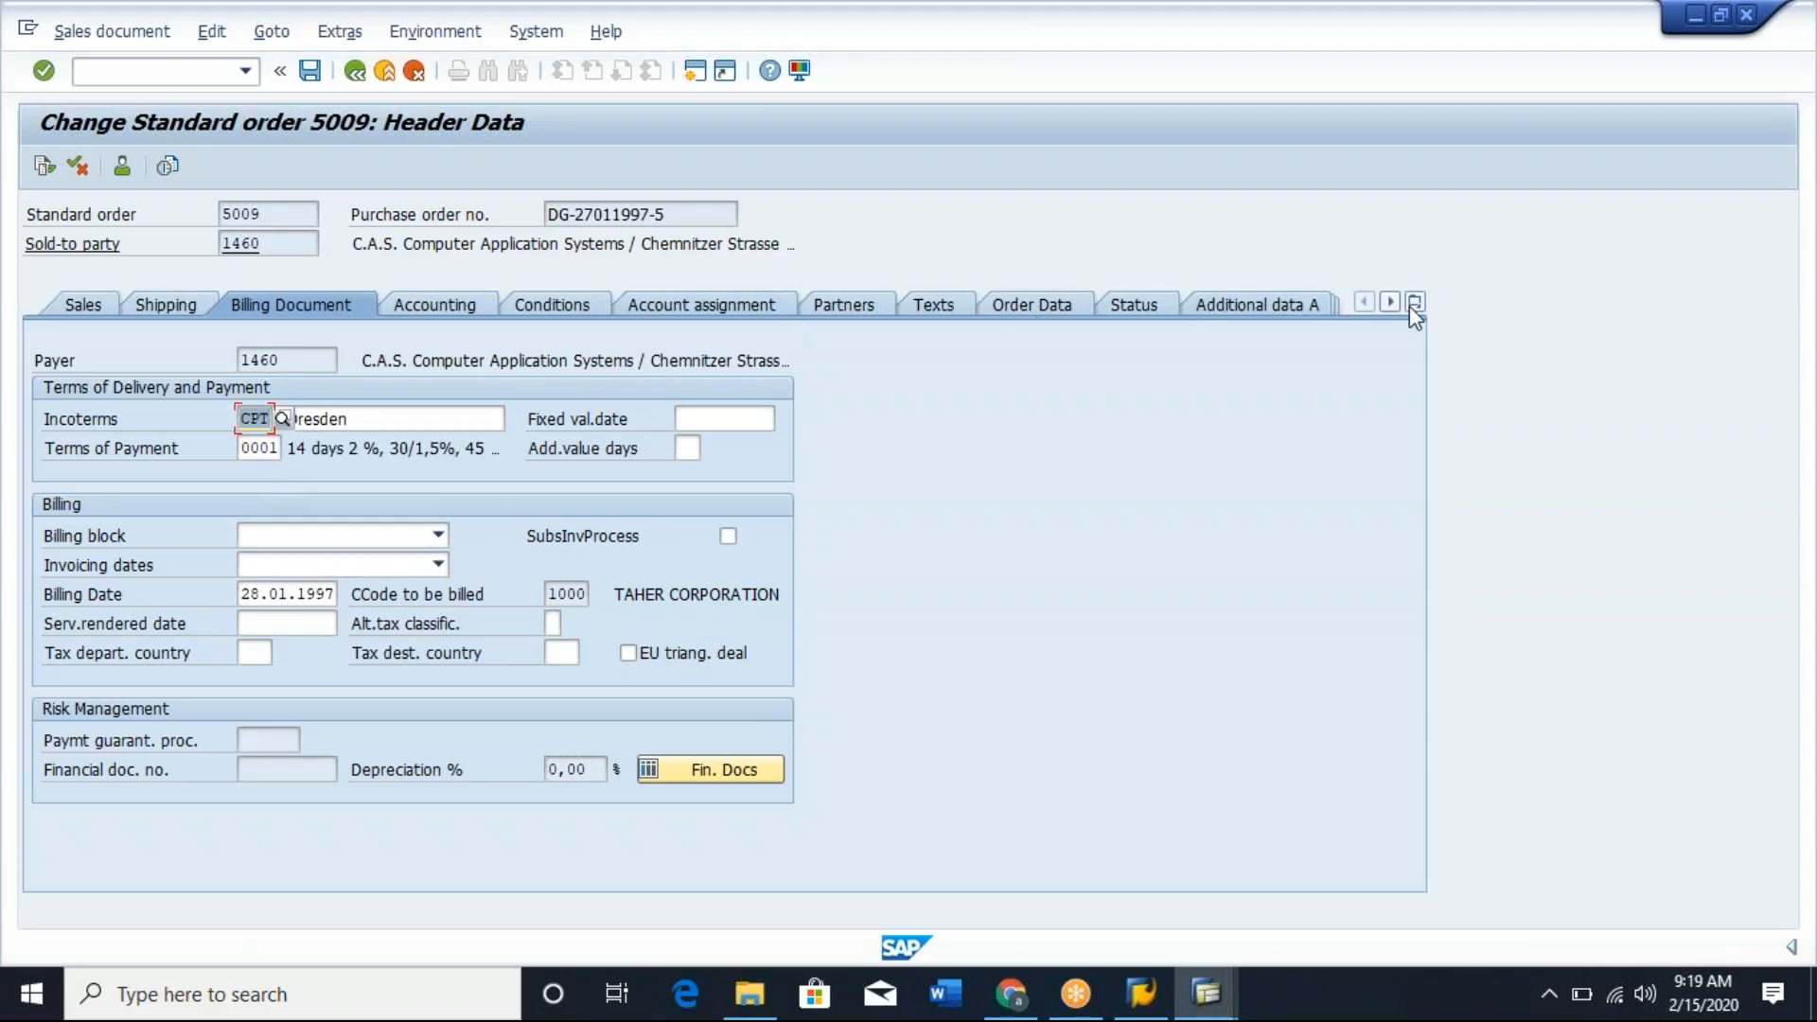
pyautogui.click(356, 71)
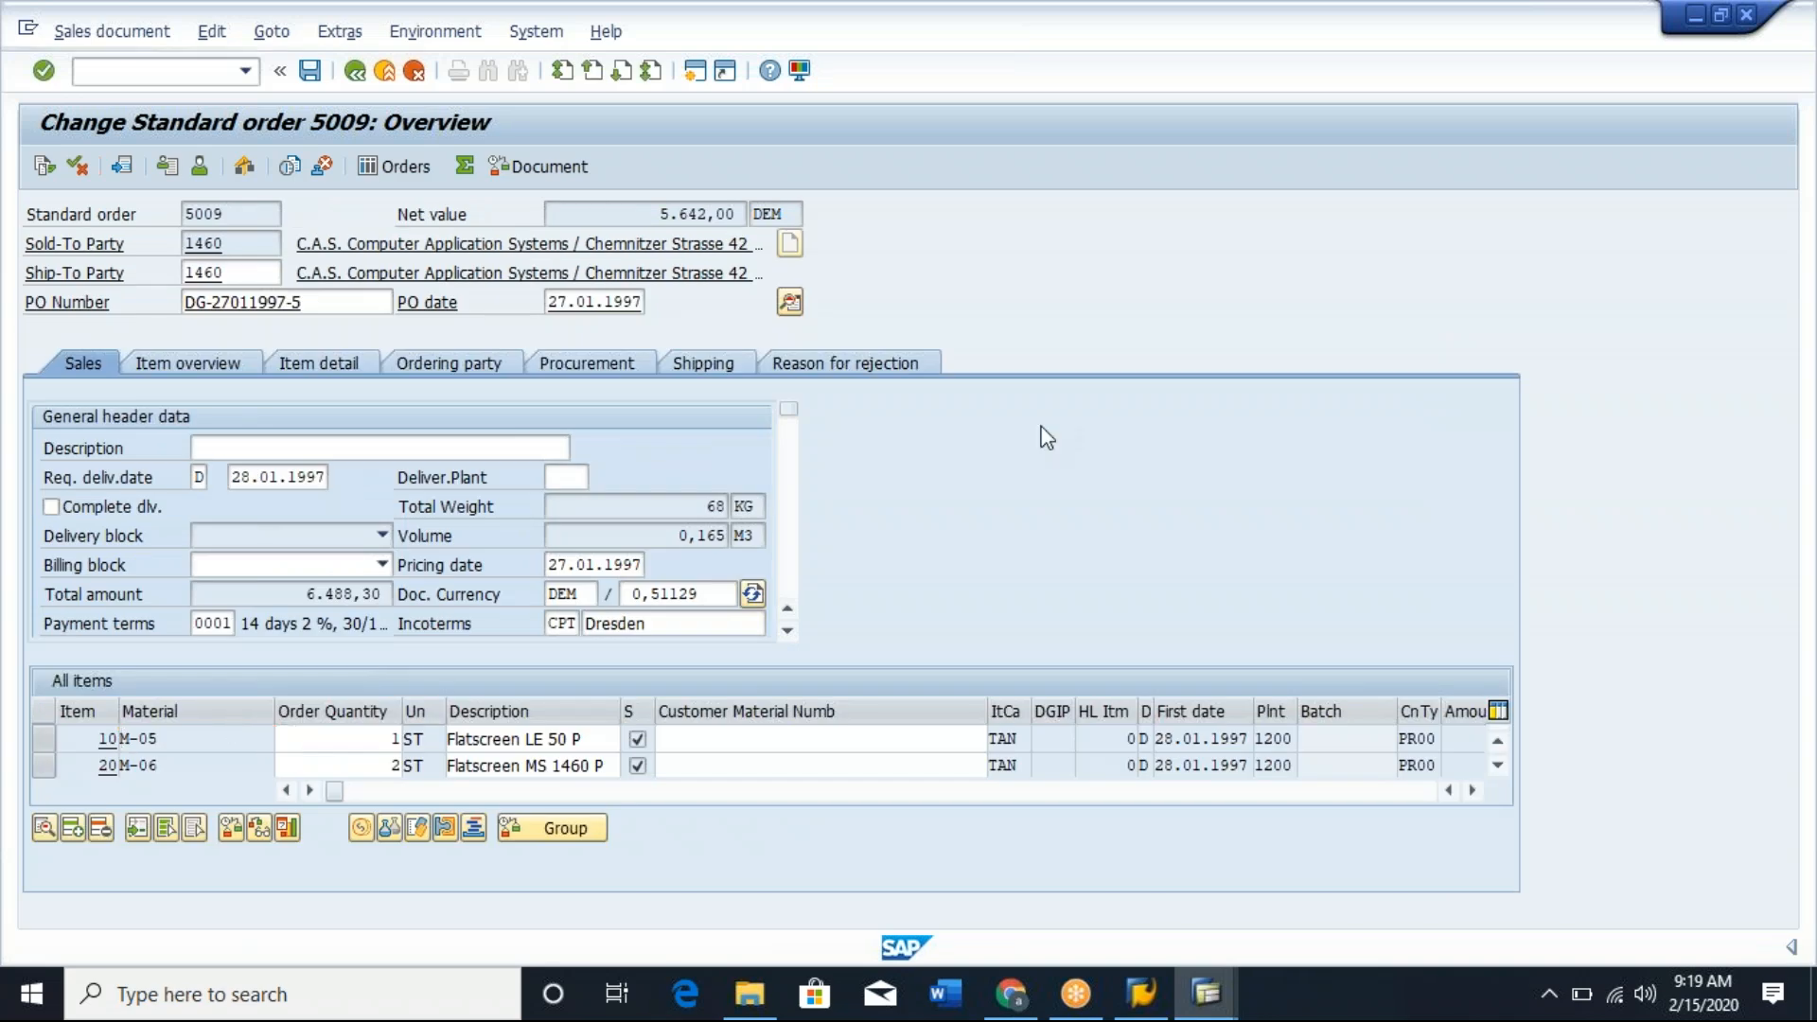
# Open the schedule lines of item 10 (material M-05) and check the schedule line category of the first line.
pyautogui.click(894, 298)
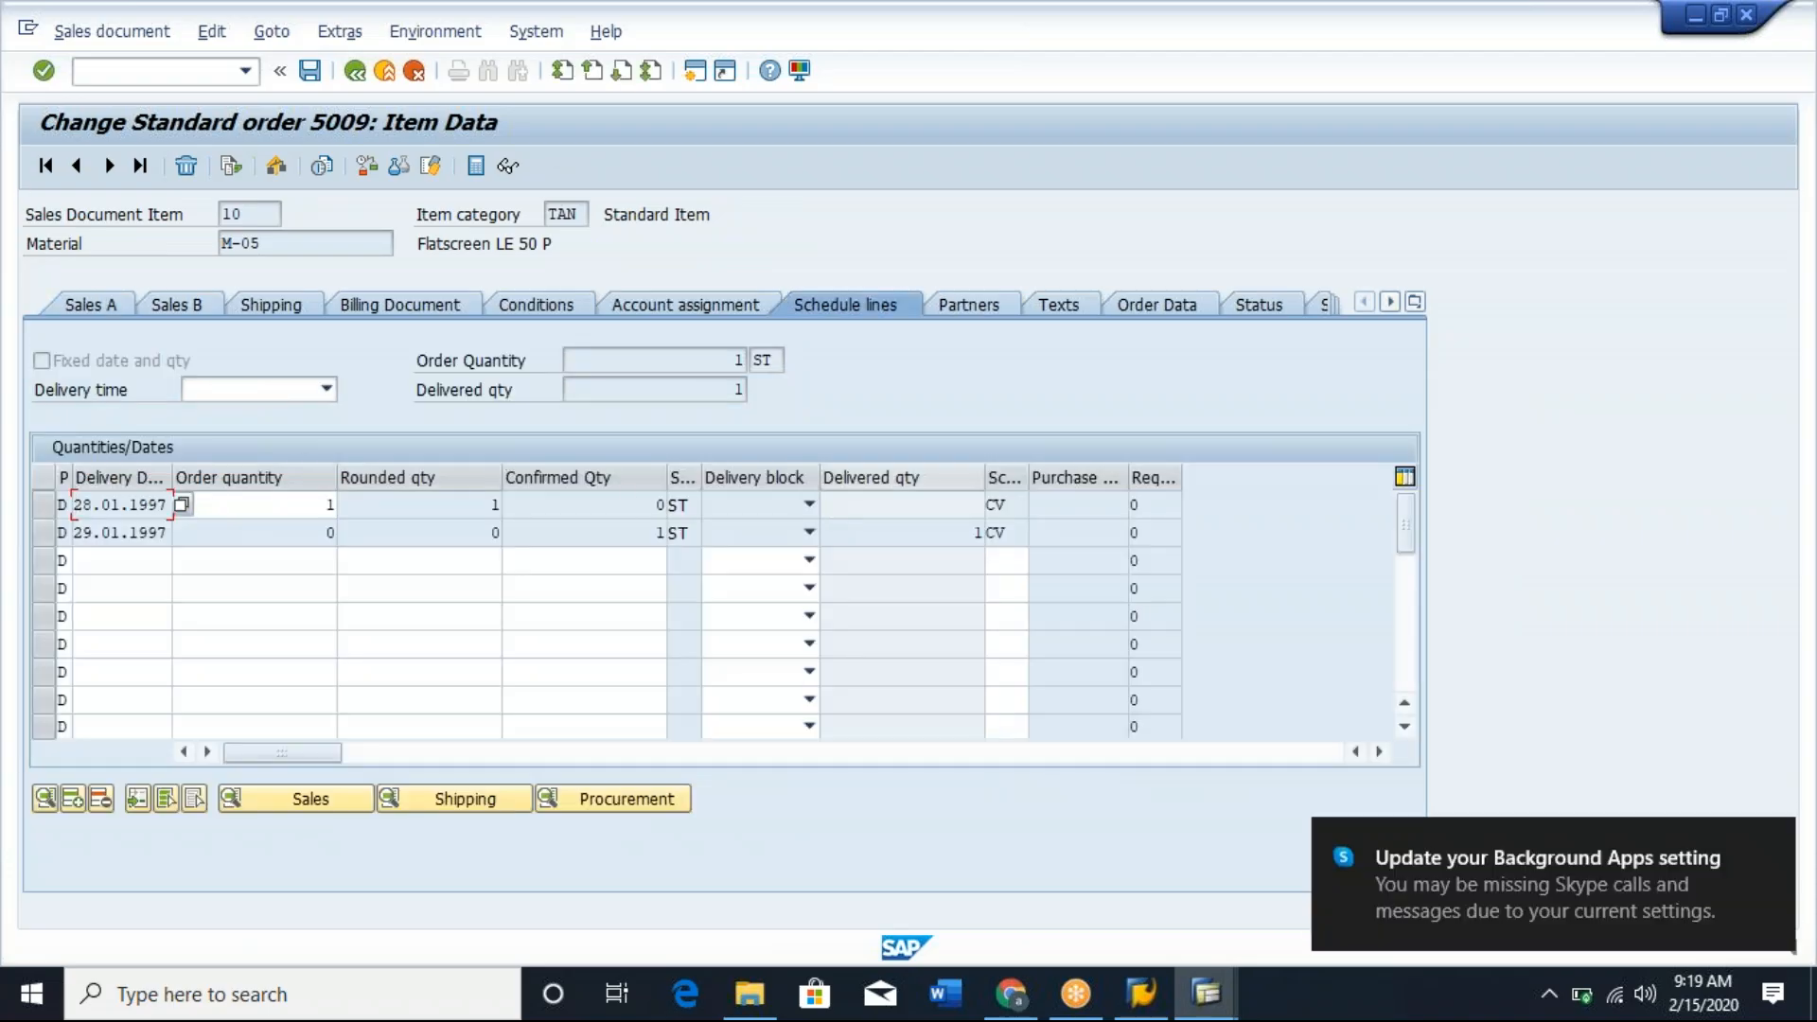
pyautogui.click(1021, 506)
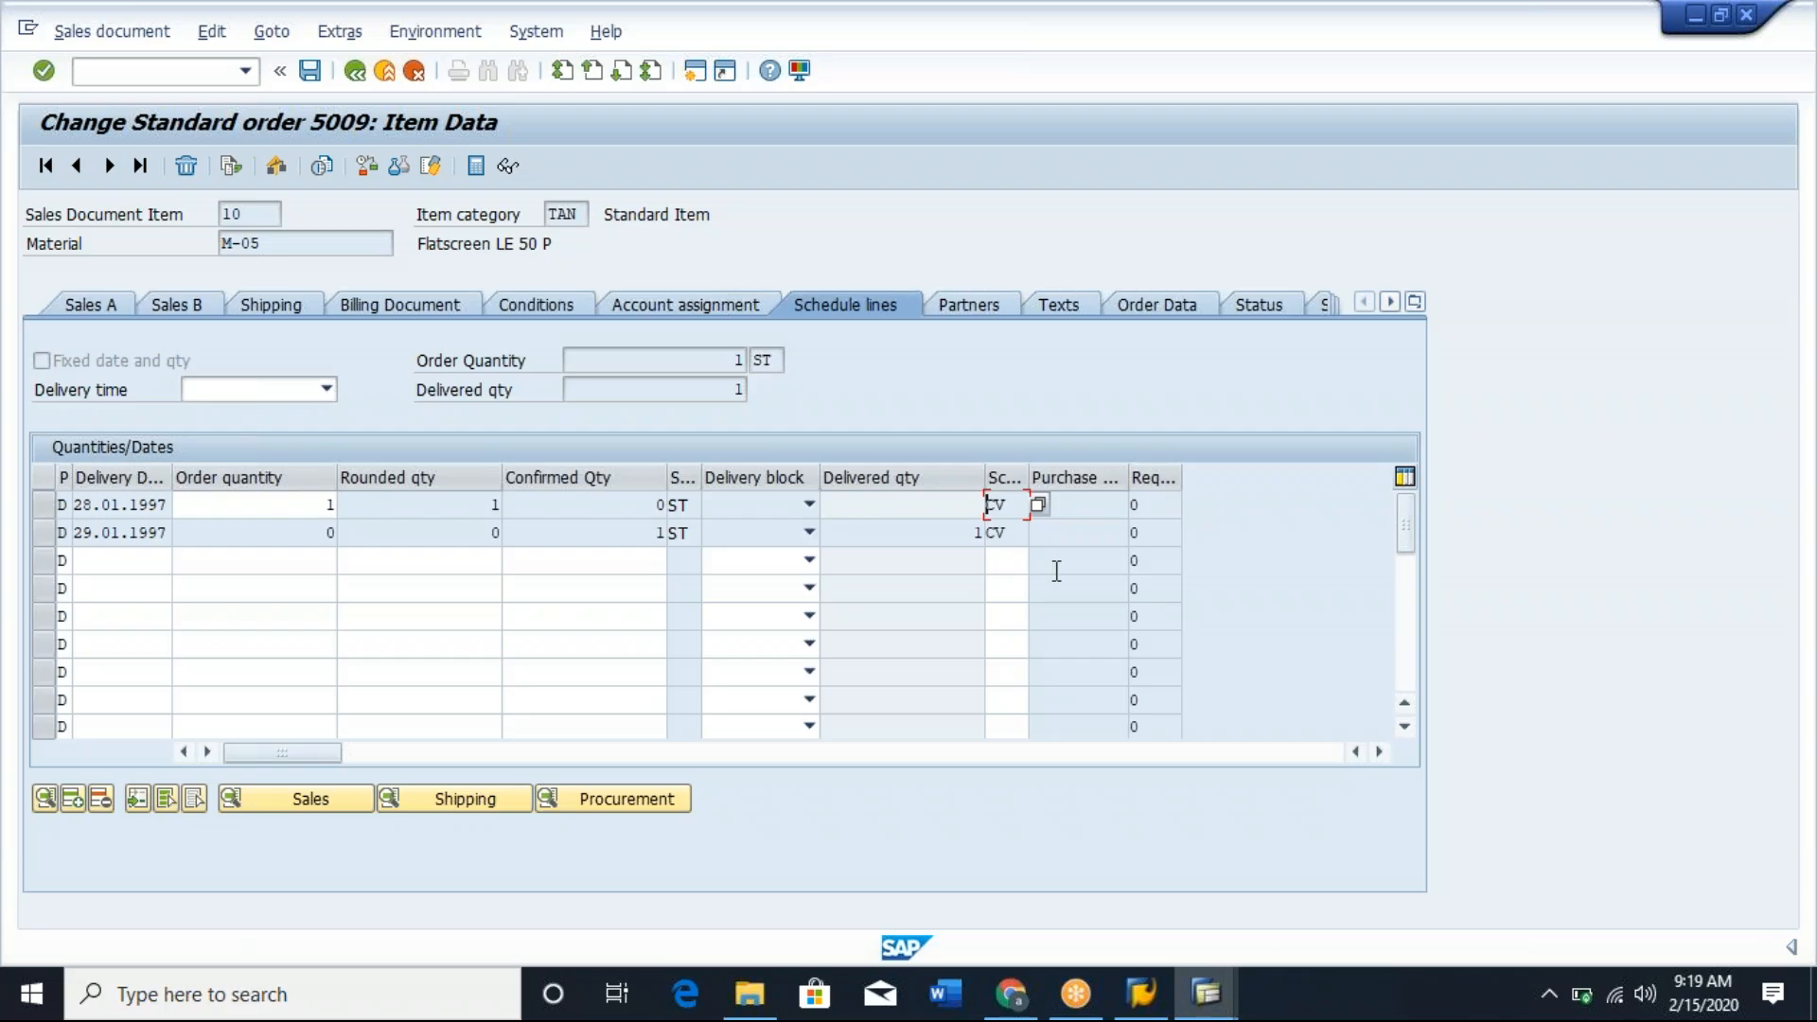
pyautogui.click(1013, 506)
pyautogui.moveTo(1013, 506)
pyautogui.mouseDown()
pyautogui.moveTo(979, 505)
pyautogui.moveTo(1011, 515)
pyautogui.mouseUp()
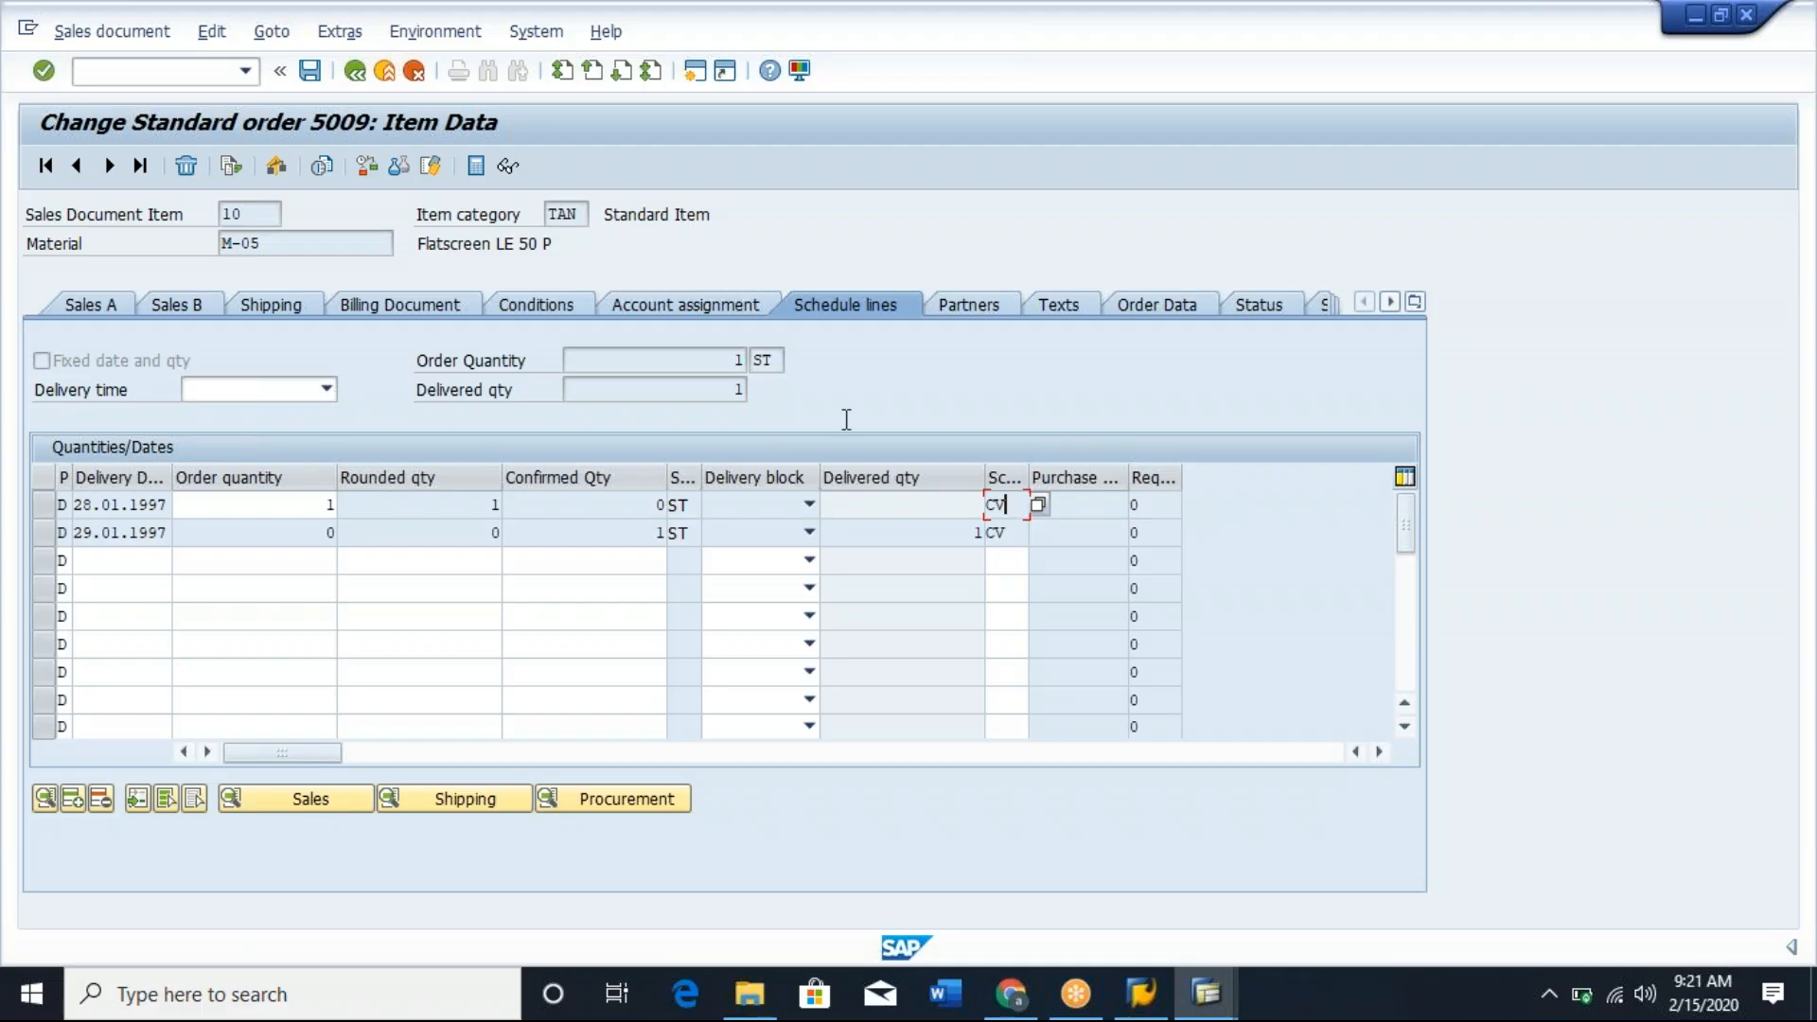
# Check item 10's item category and schedule line category, and open the schedule line category assignment in the Display IMG session.
pyautogui.click(588, 217)
pyautogui.click(1010, 503)
pyautogui.hotkey('alt', 'Tab')
pyautogui.hotkey('alt', 'Tab')
pyautogui.press('Tab')
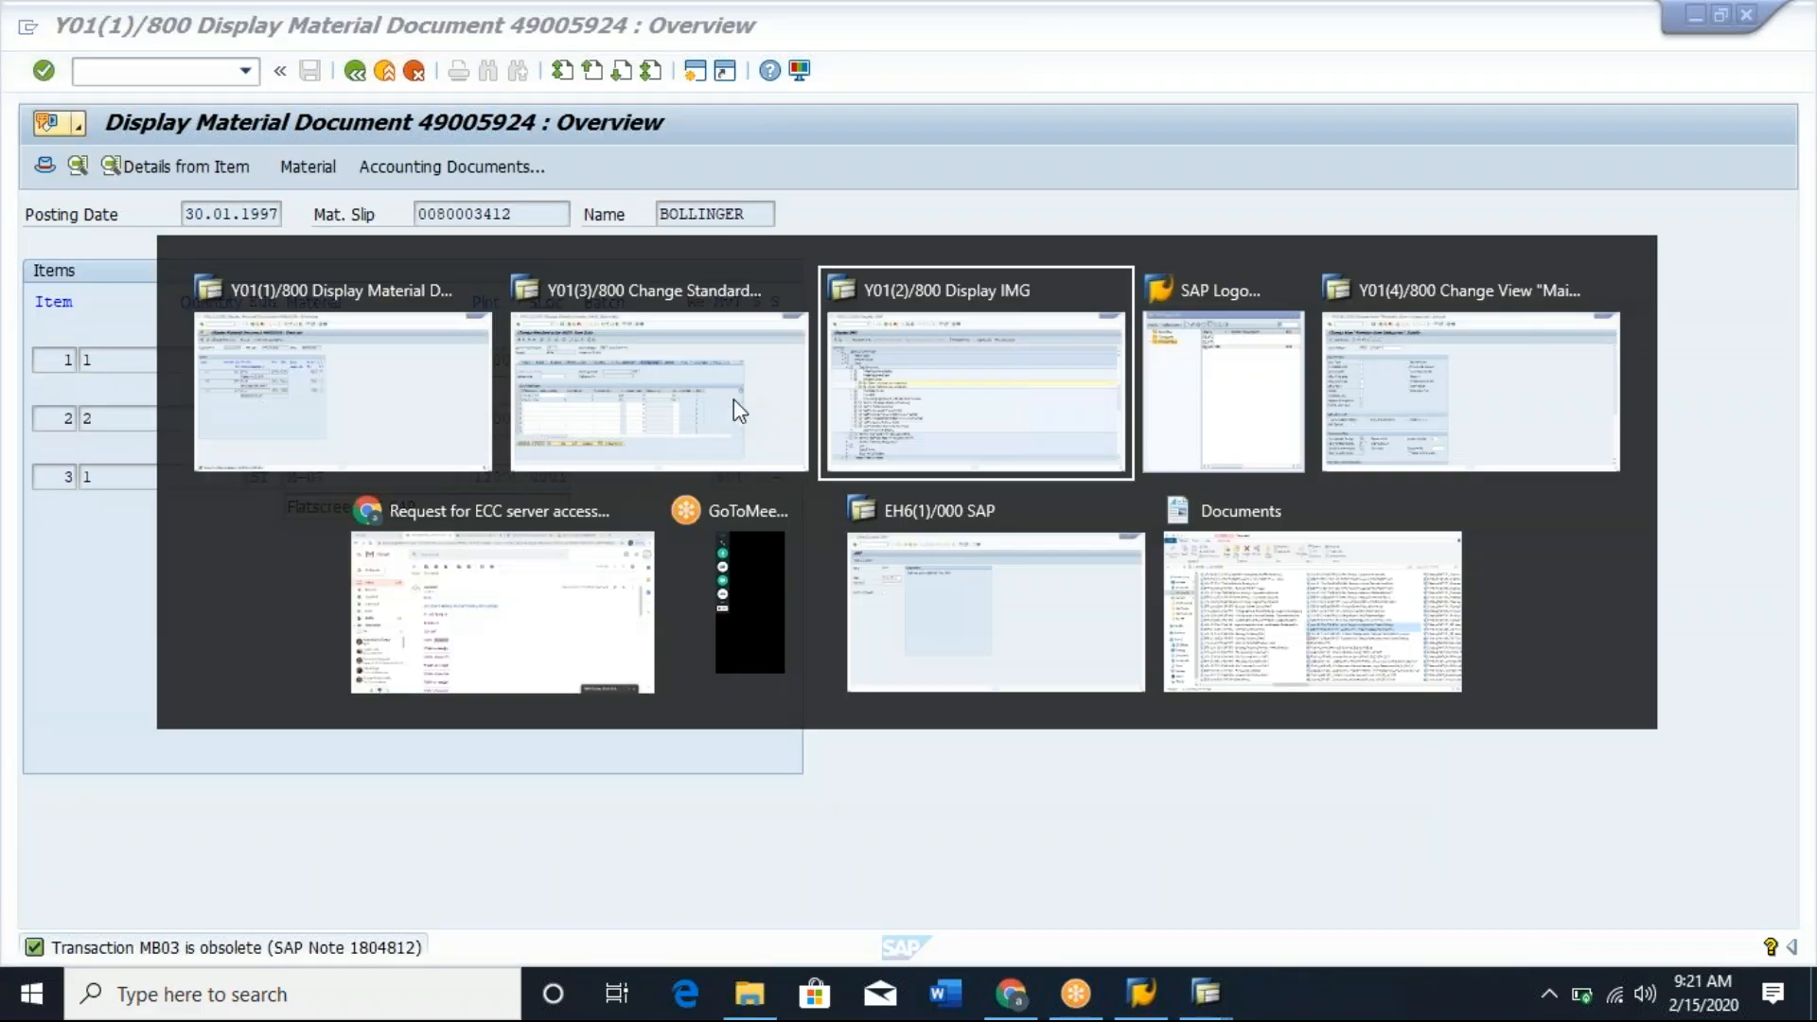
pyautogui.click(226, 453)
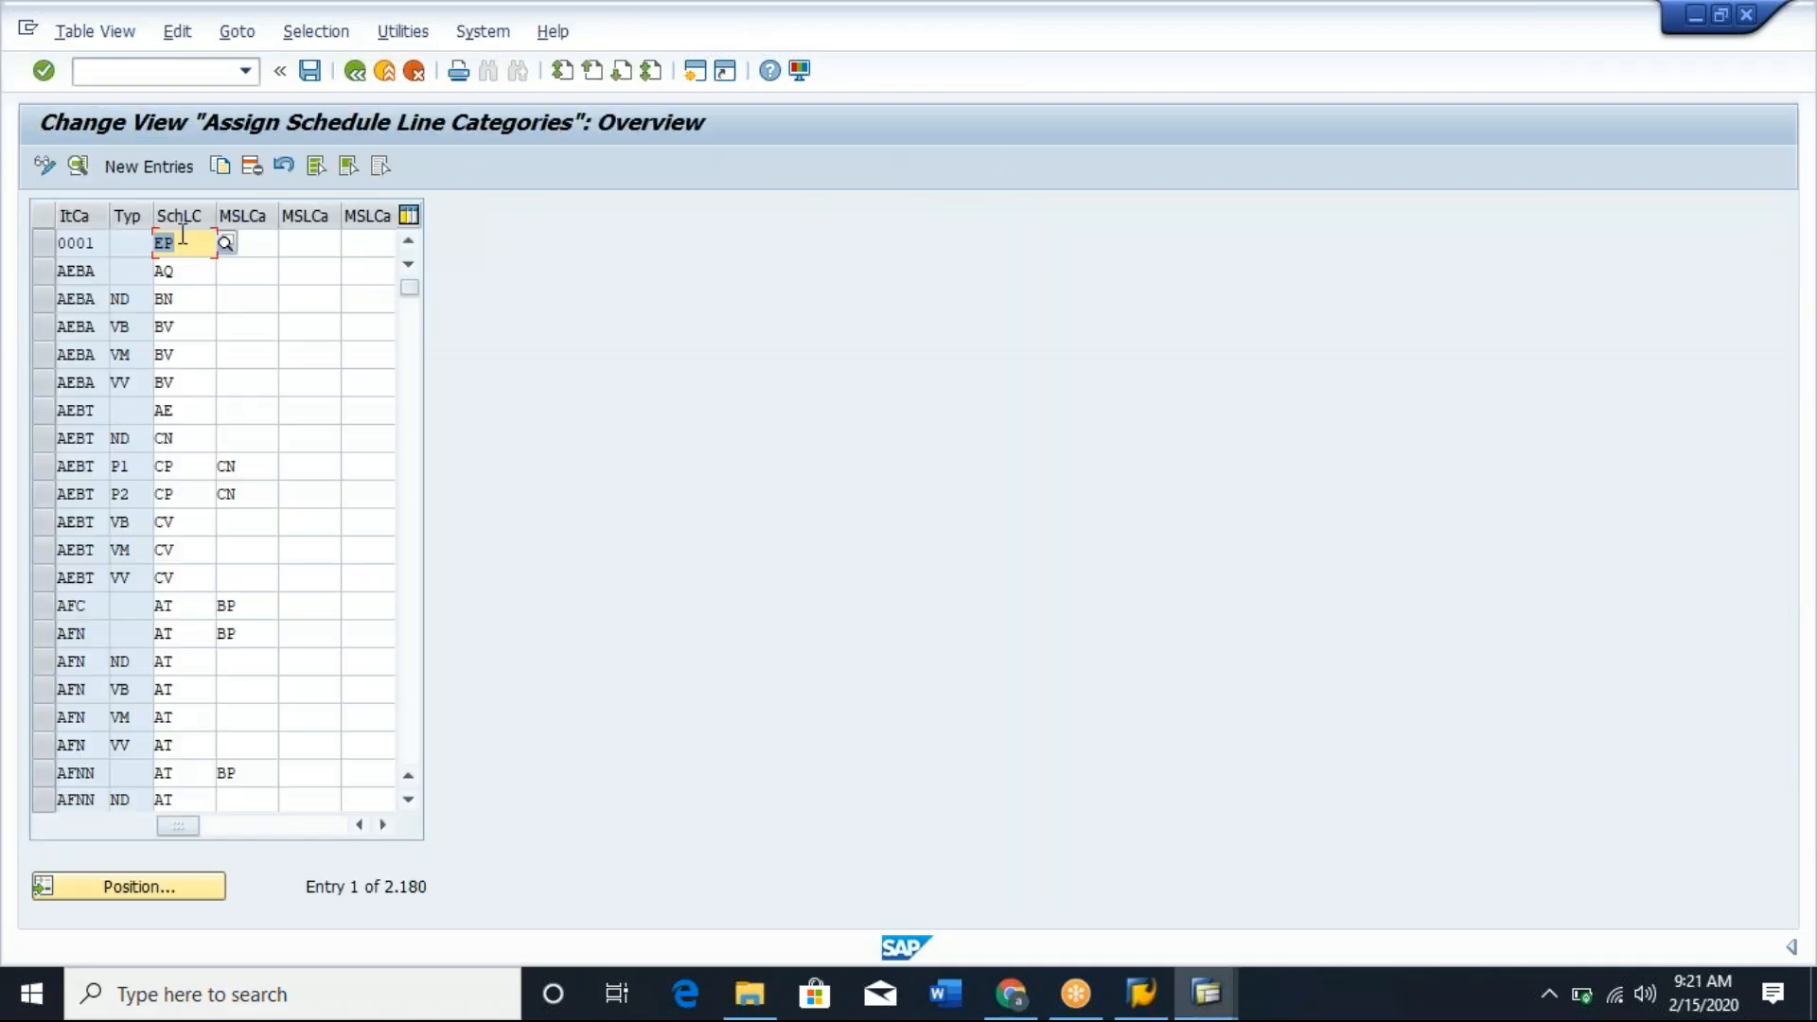
# Examine the item category, MRP type and schedule line category columns of the Assign Schedule Line Categories table.
pyautogui.click(99, 243)
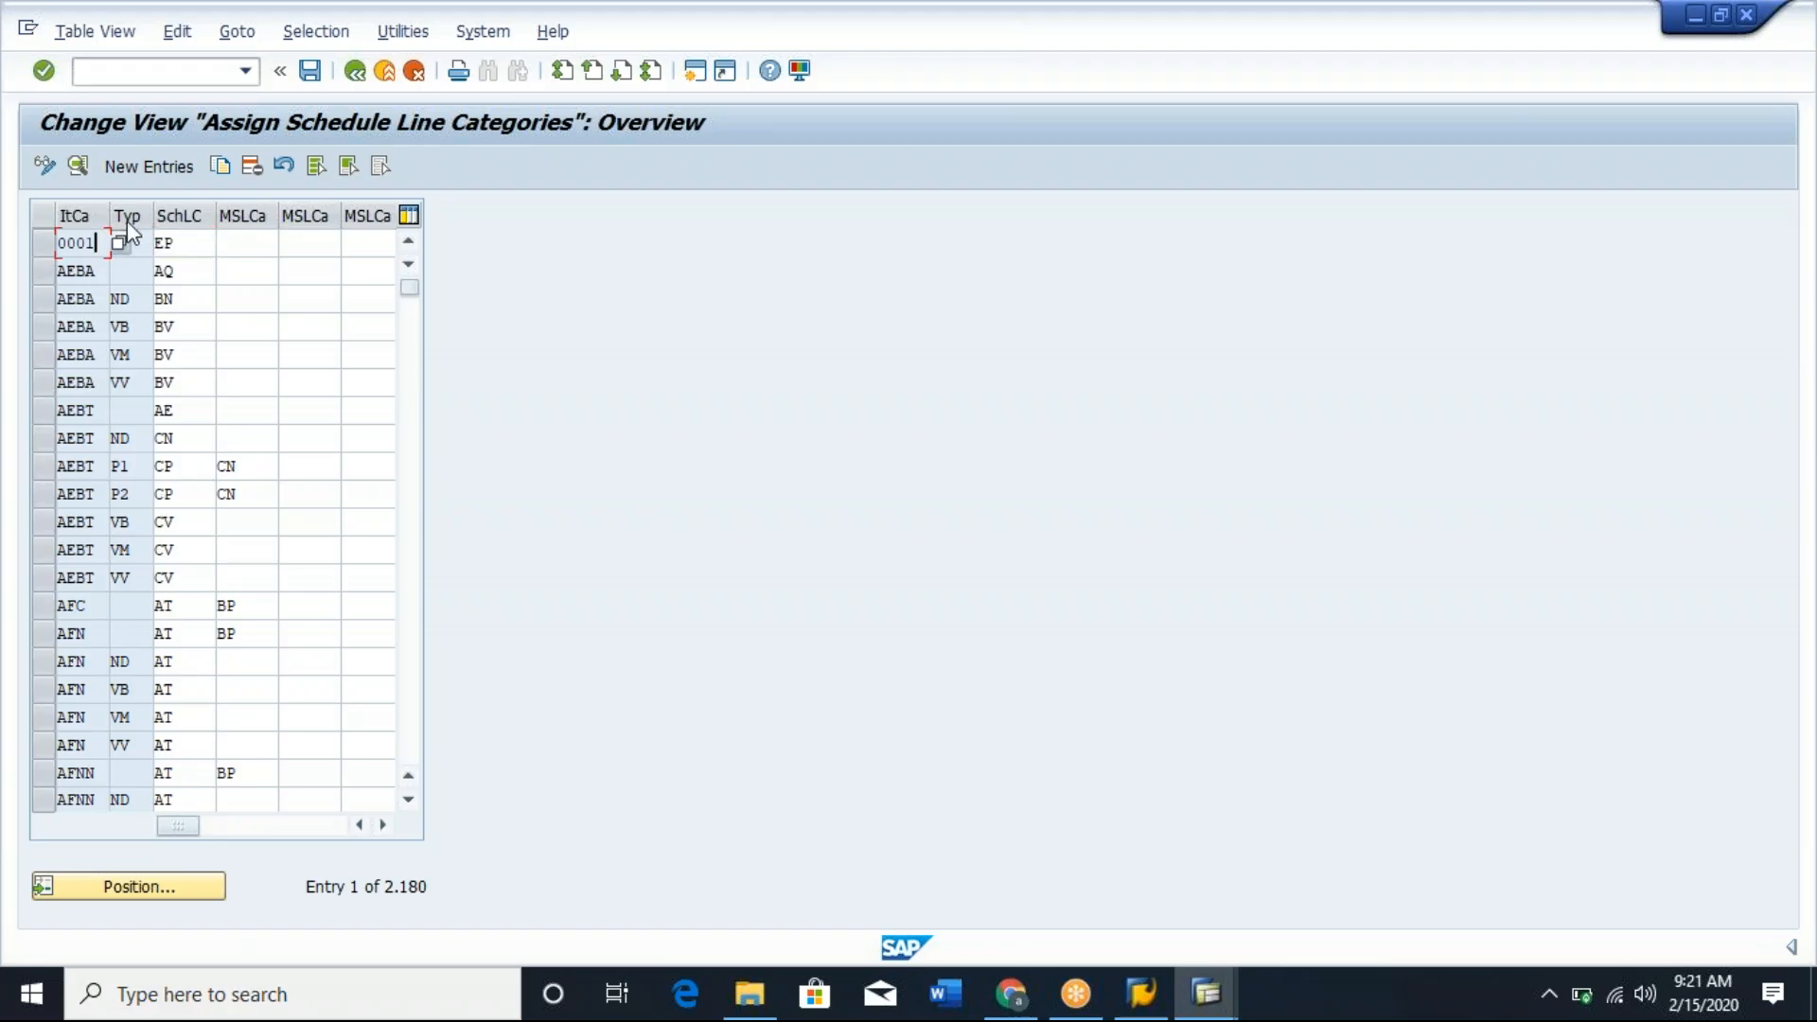
pyautogui.click(145, 245)
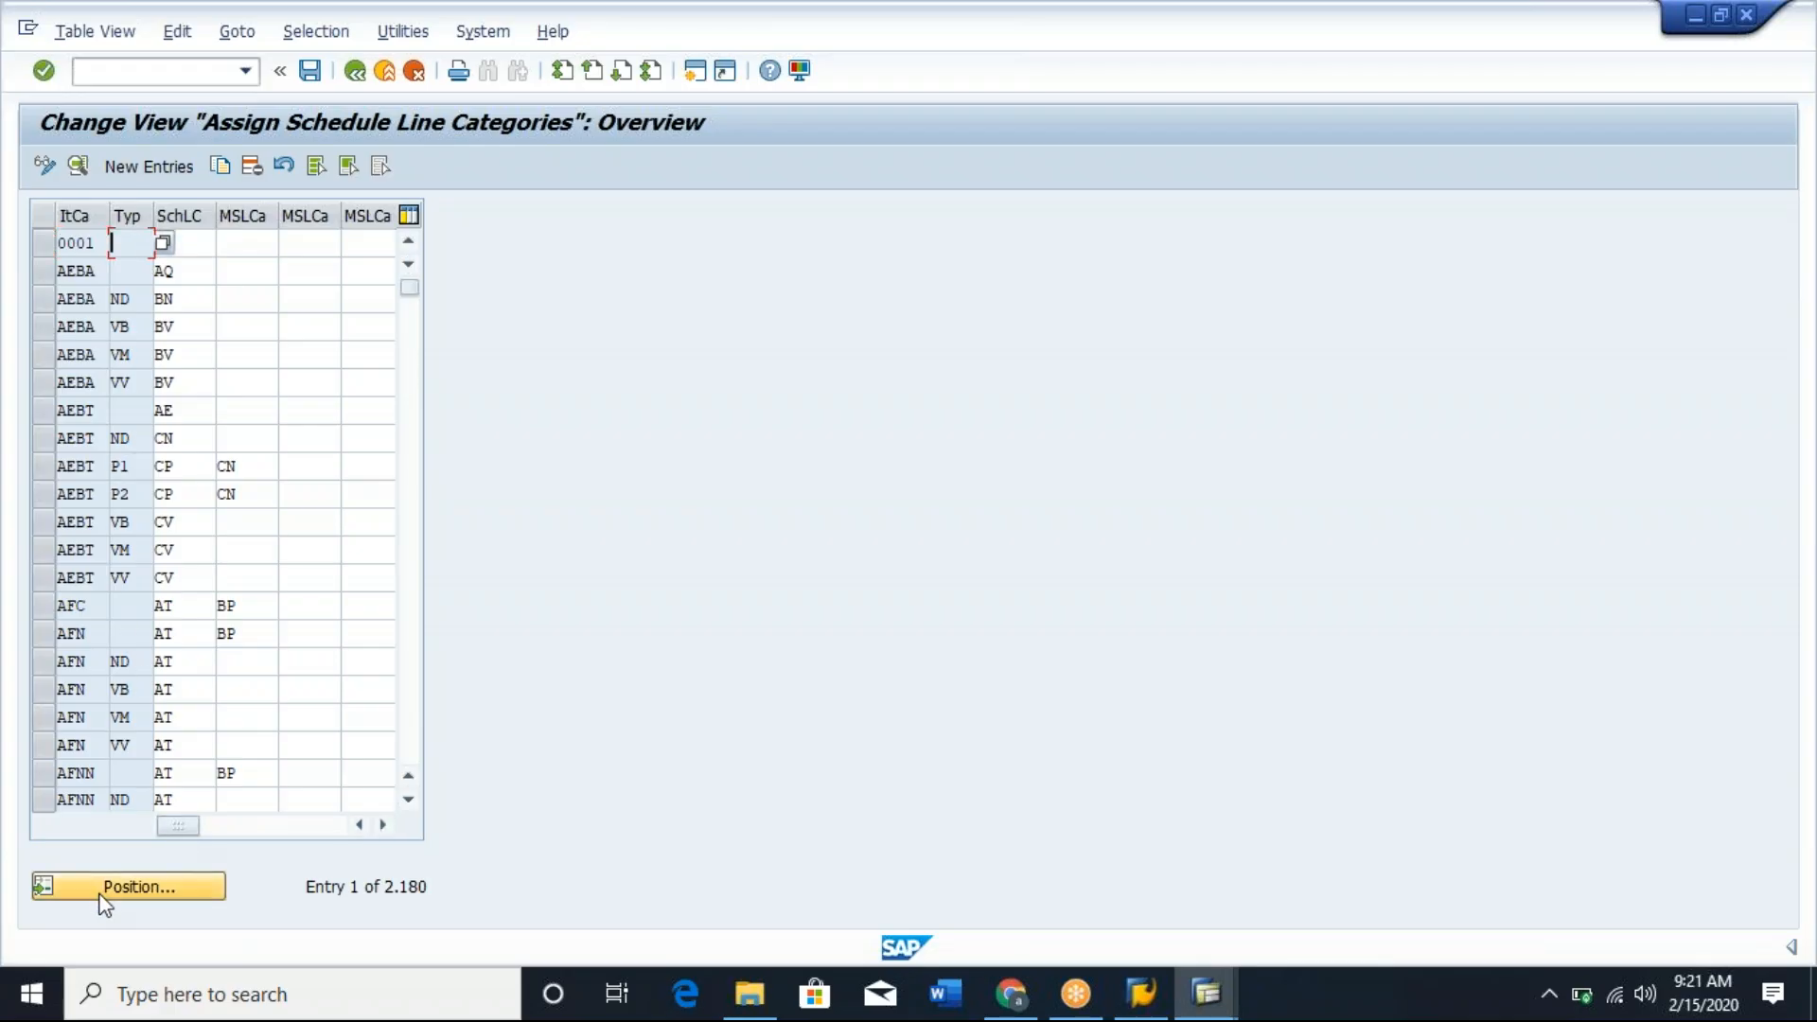
pyautogui.click(195, 271)
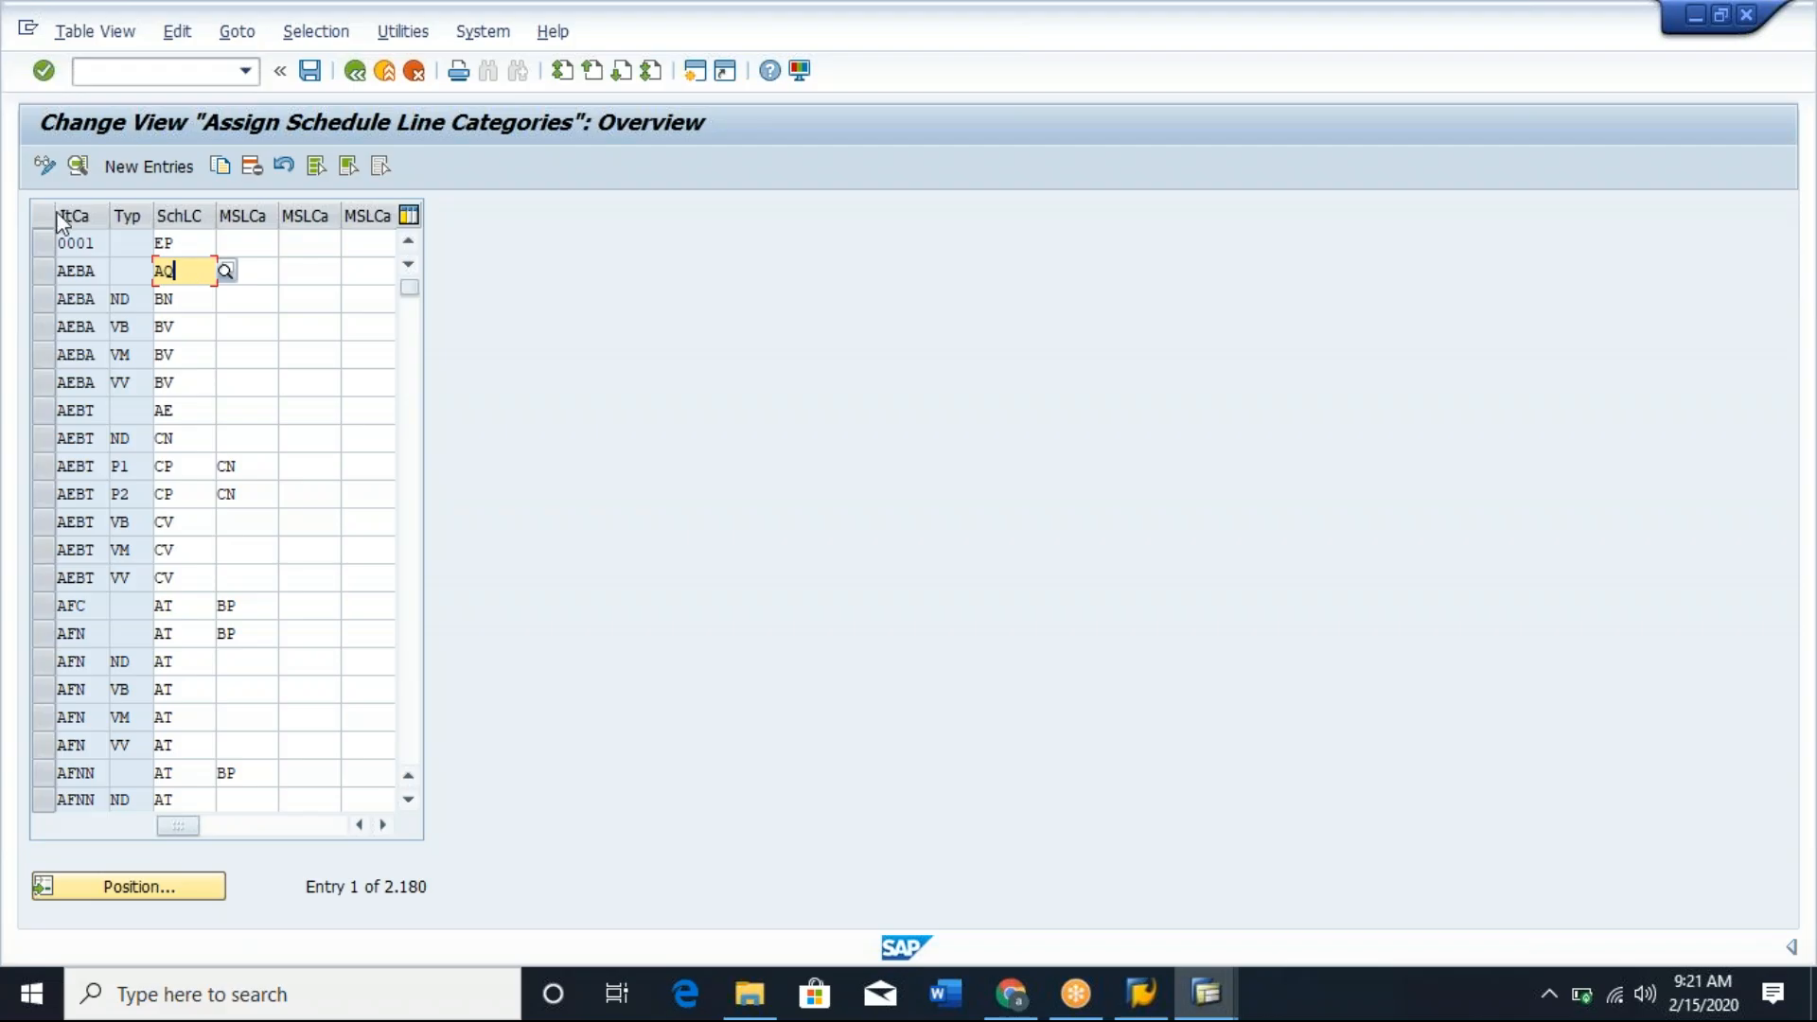
pyautogui.click(79, 667)
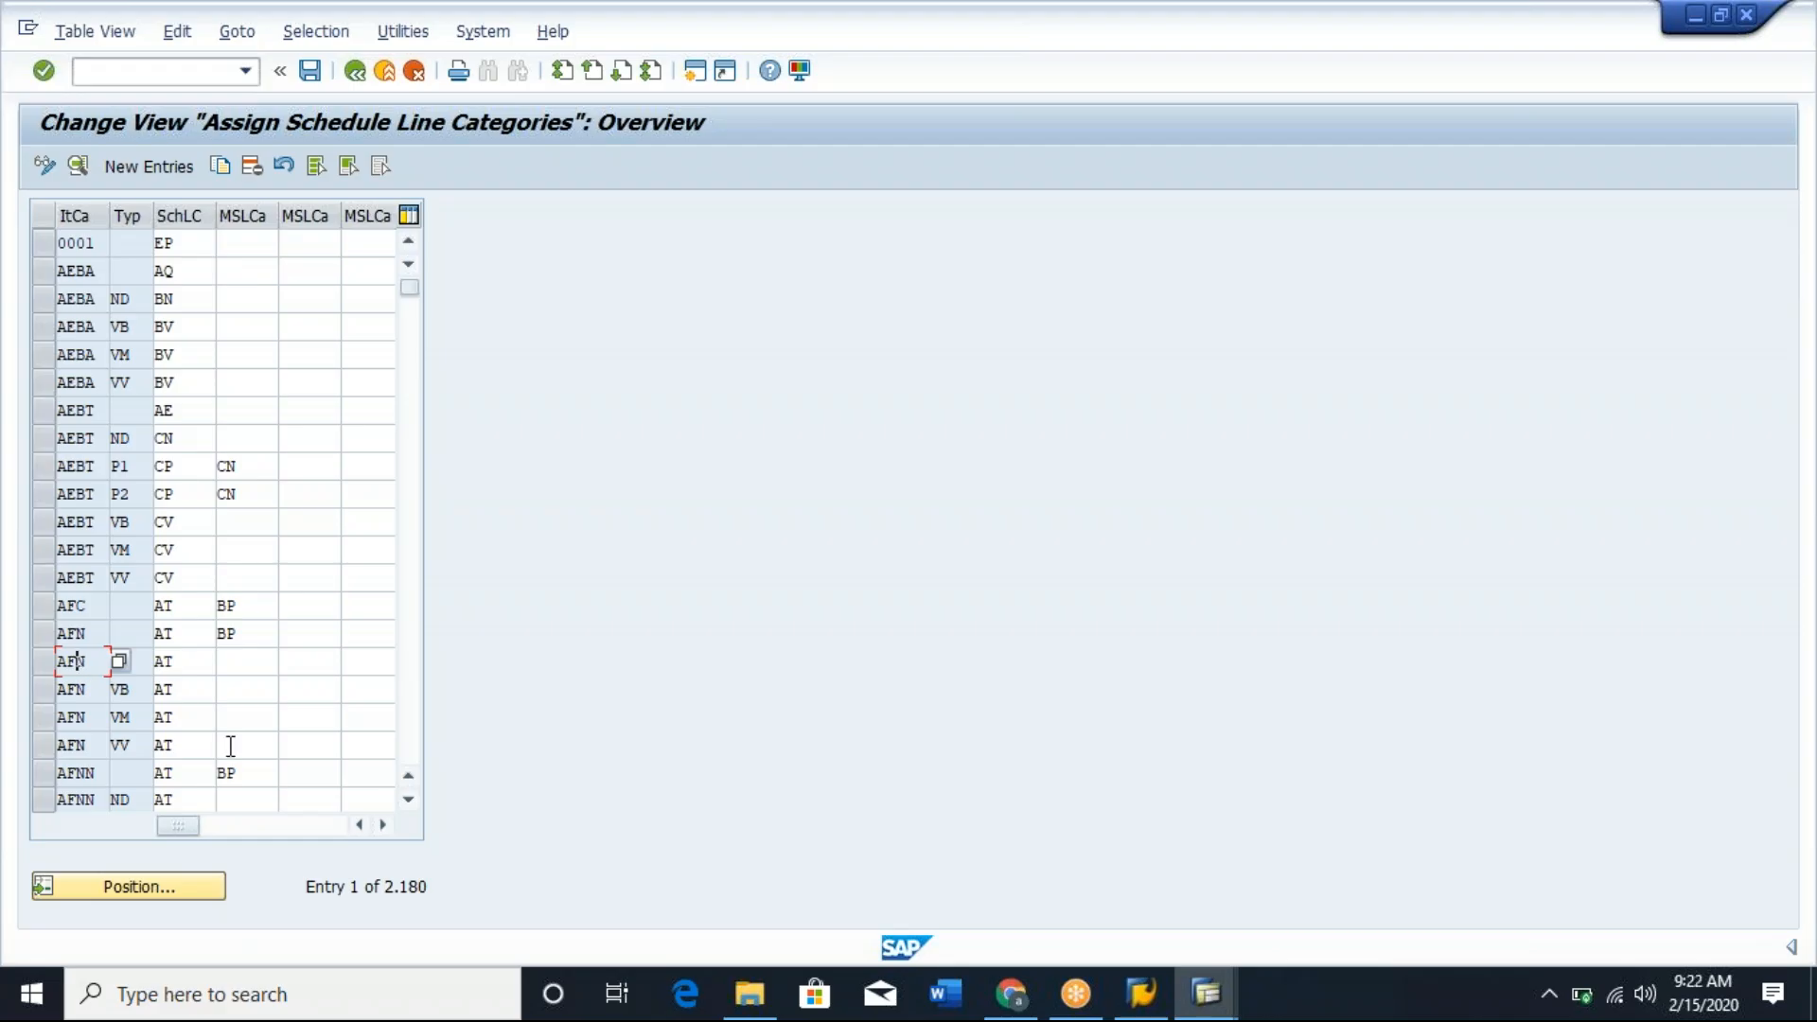
pyautogui.click(138, 300)
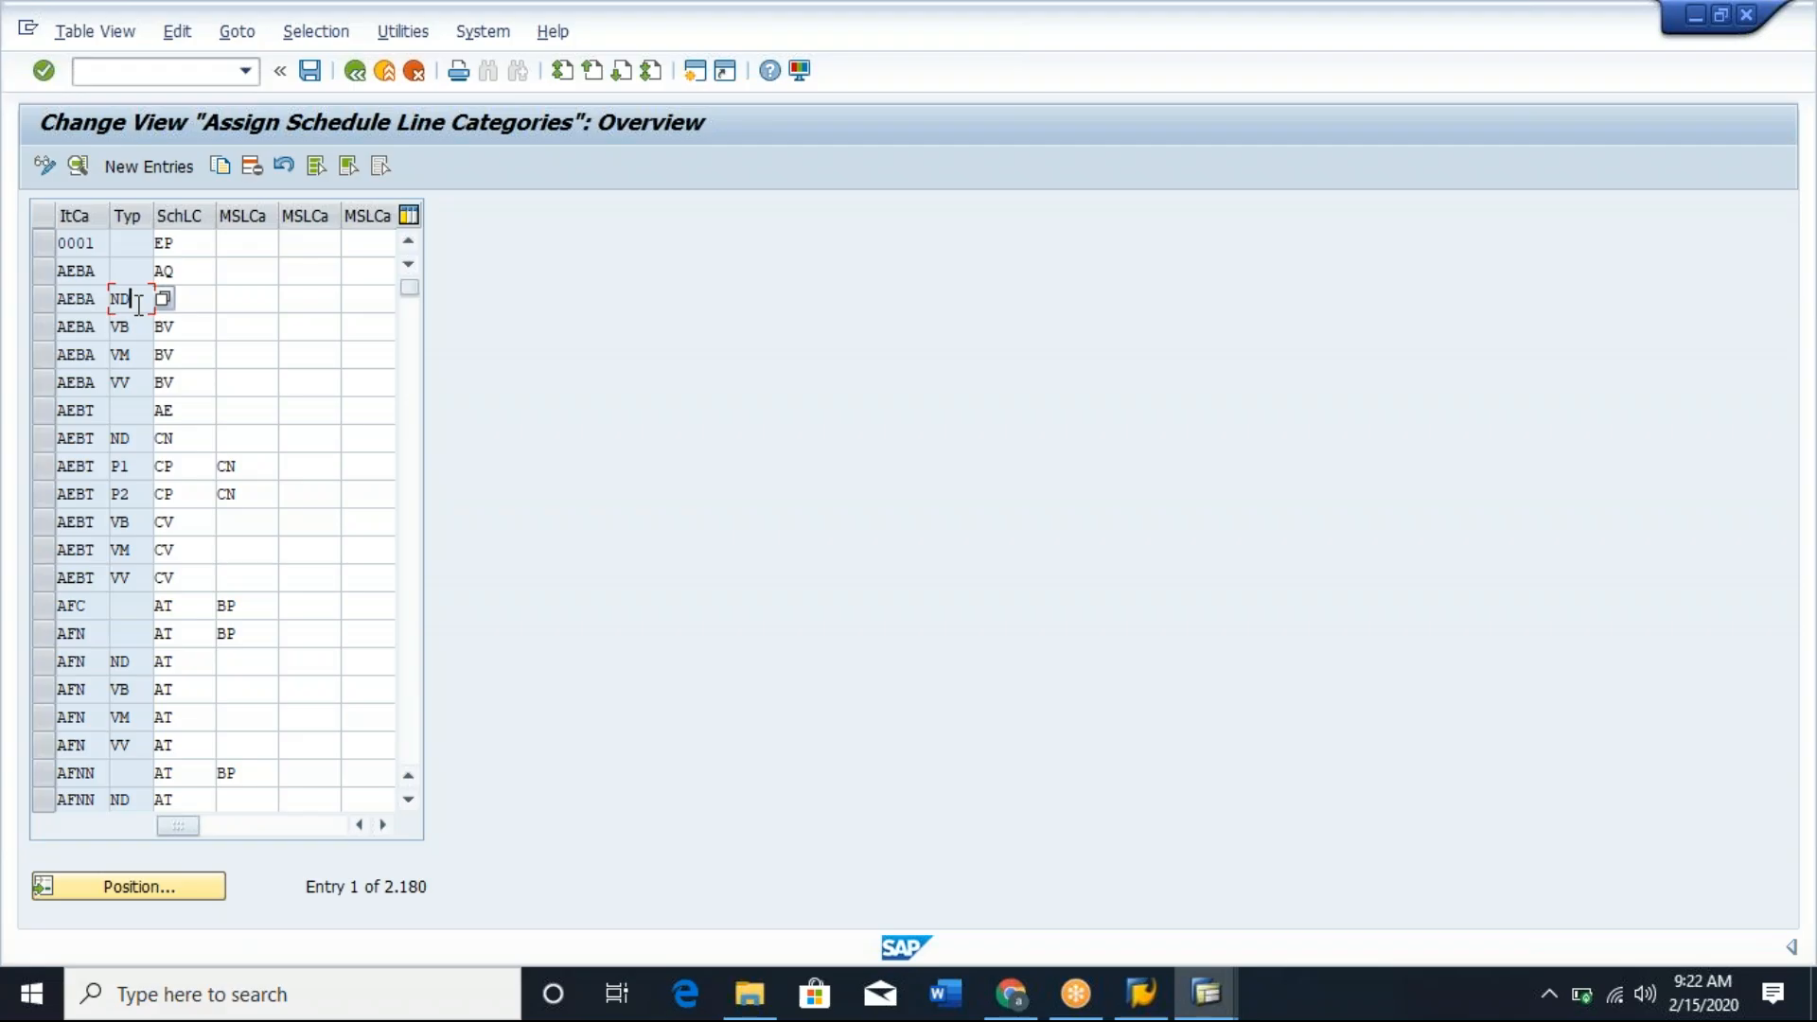
# Switch back to the standard order's item data and check the item category of item 10.
pyautogui.hotkey('alt', 'Tab')
pyautogui.hotkey('alt', 'Tab')
pyautogui.hotkey('alt', 'Tab')
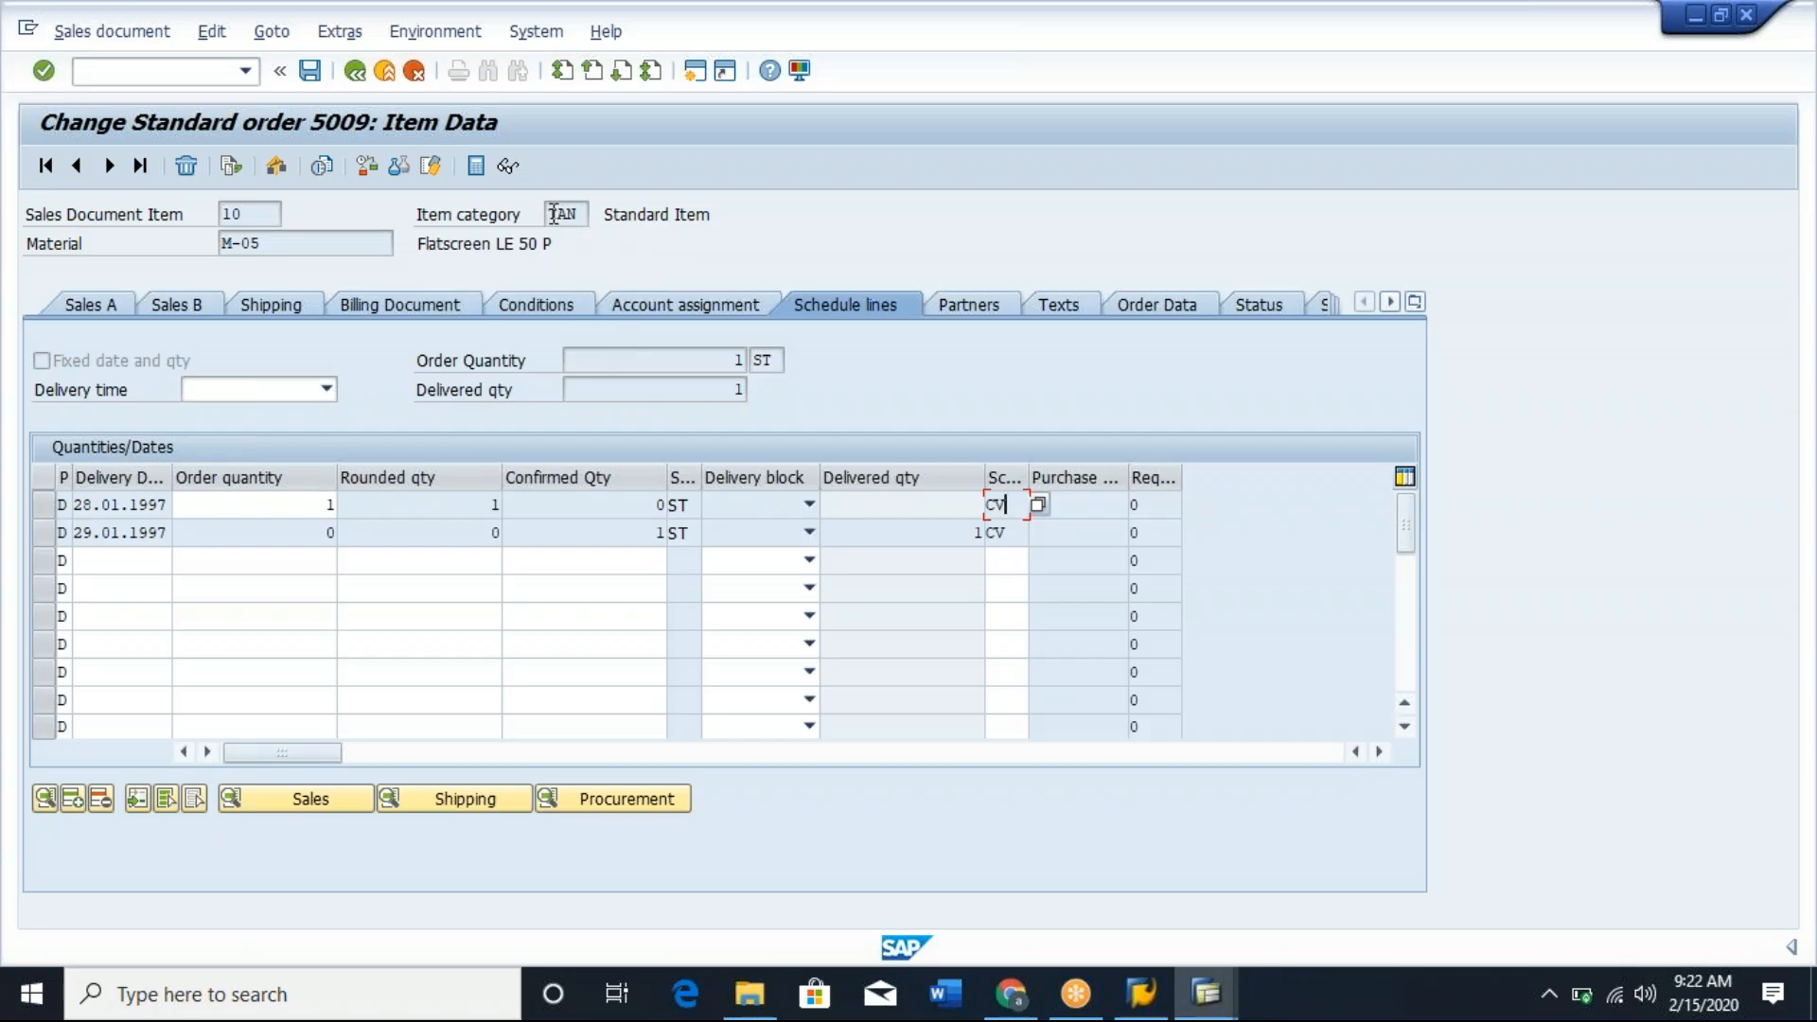
# Return to the schedule line category assignment and position the table at item category TAN.
pyautogui.hotkey('alt', 'Tab')
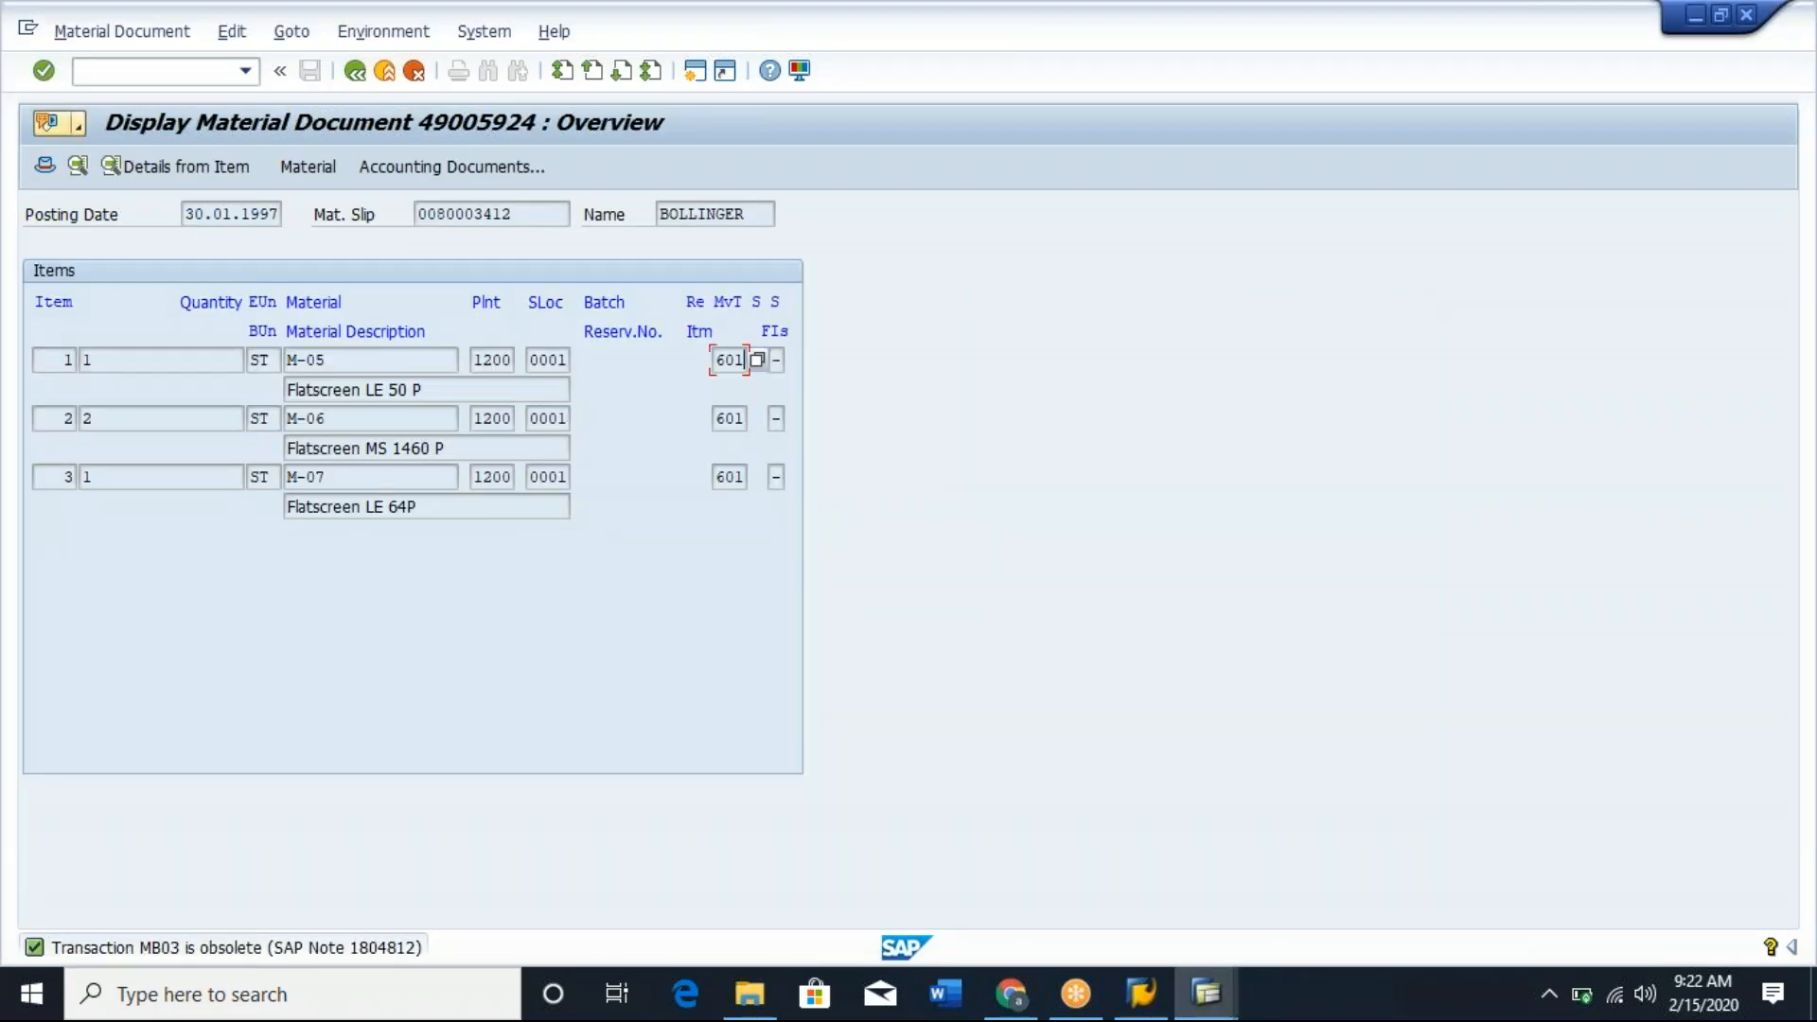
pyautogui.hotkey('alt', 'Tab')
pyautogui.press('Tab')
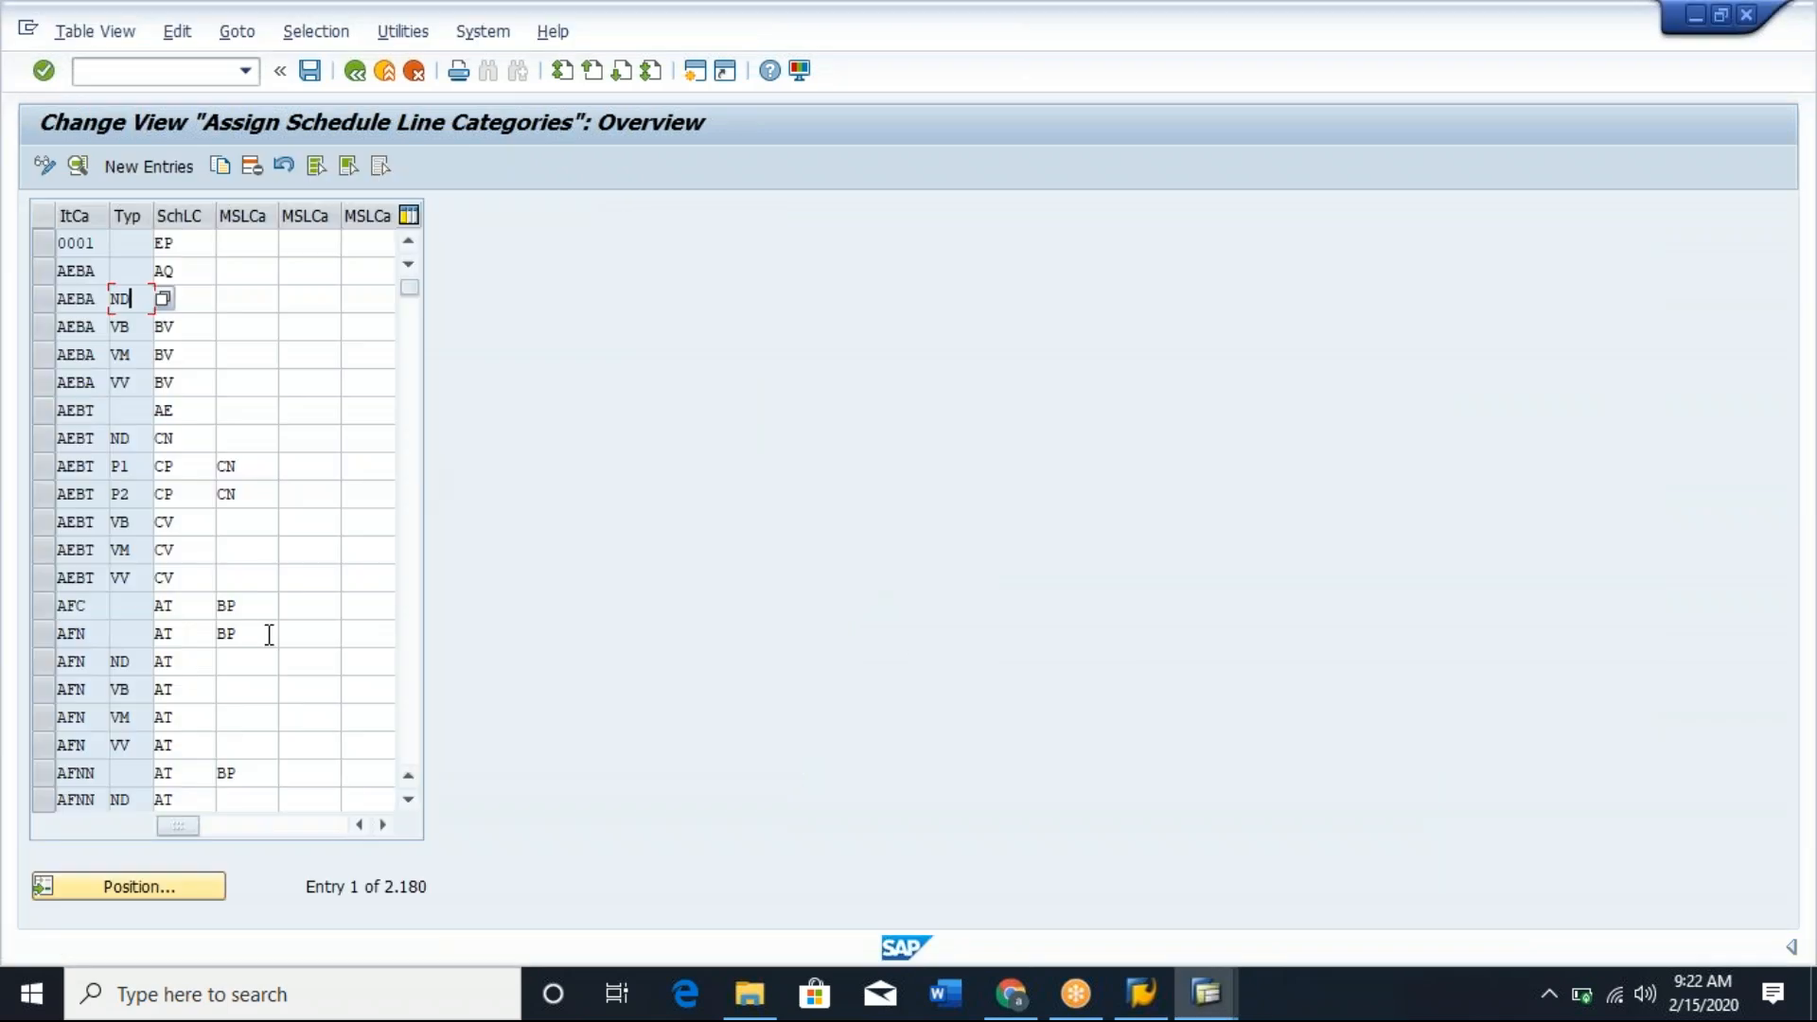
pyautogui.click(154, 888)
pyautogui.write('TAN')
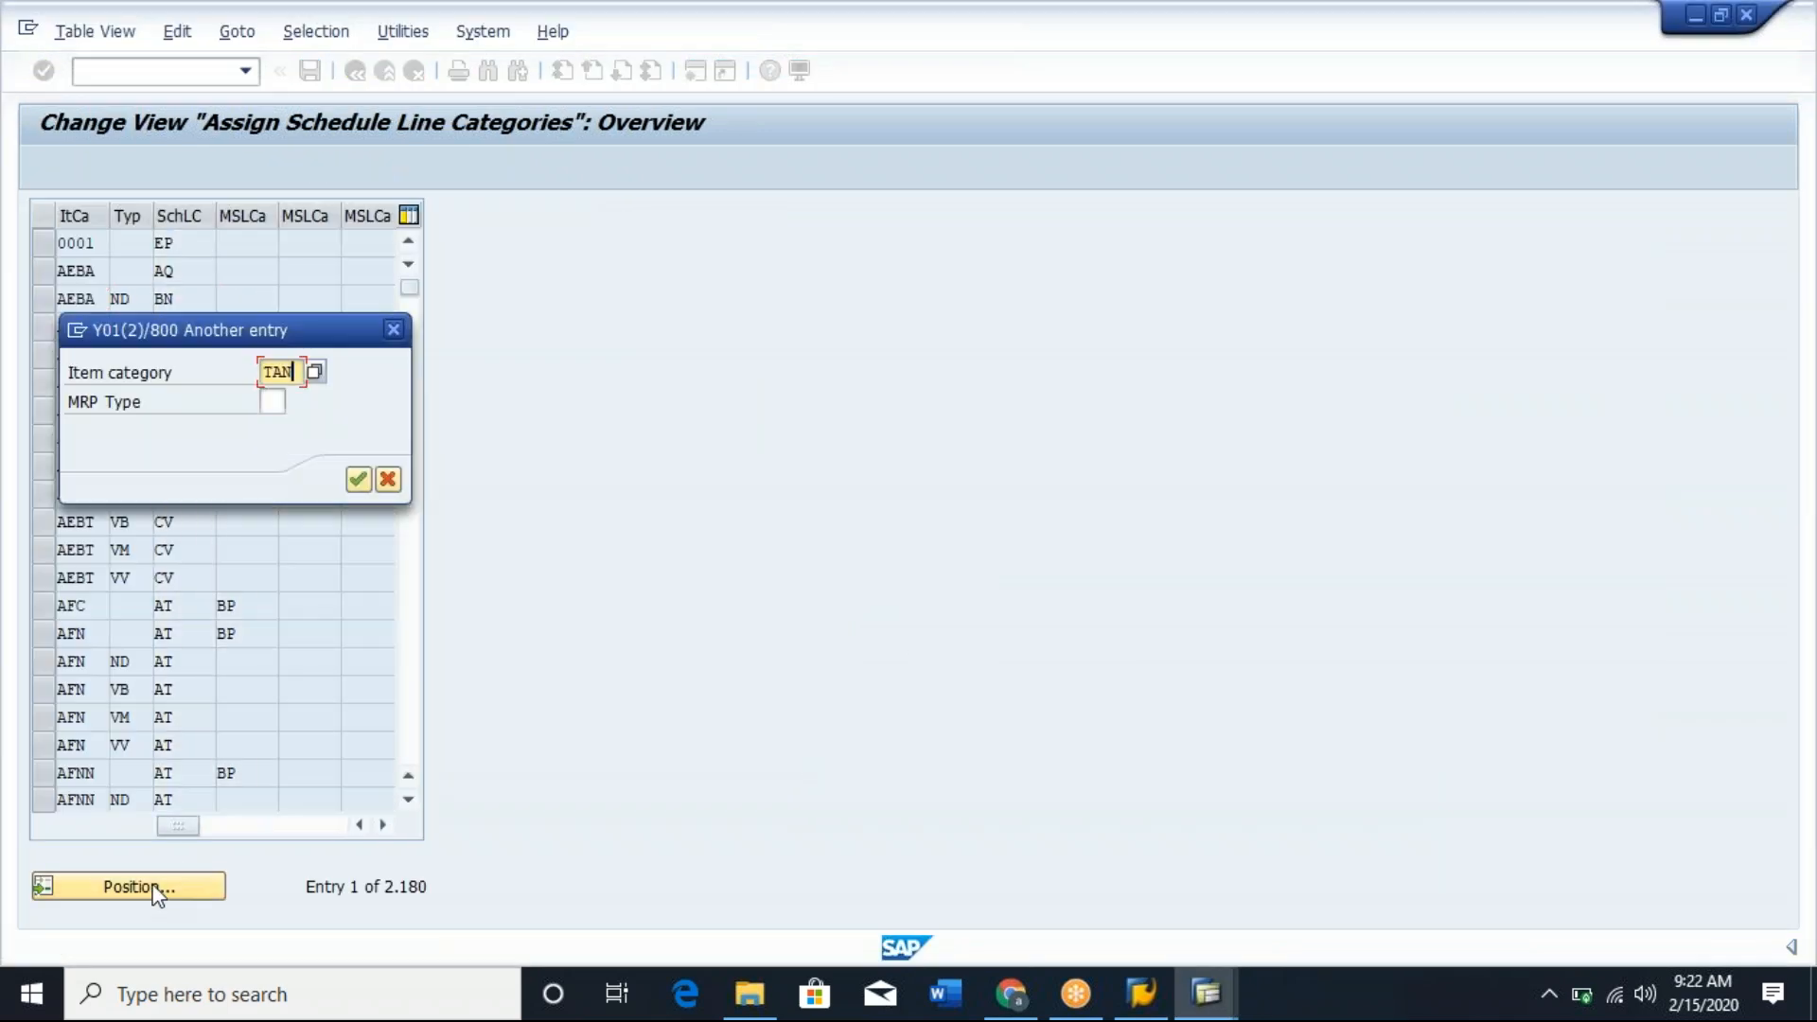
pyautogui.press('Return')
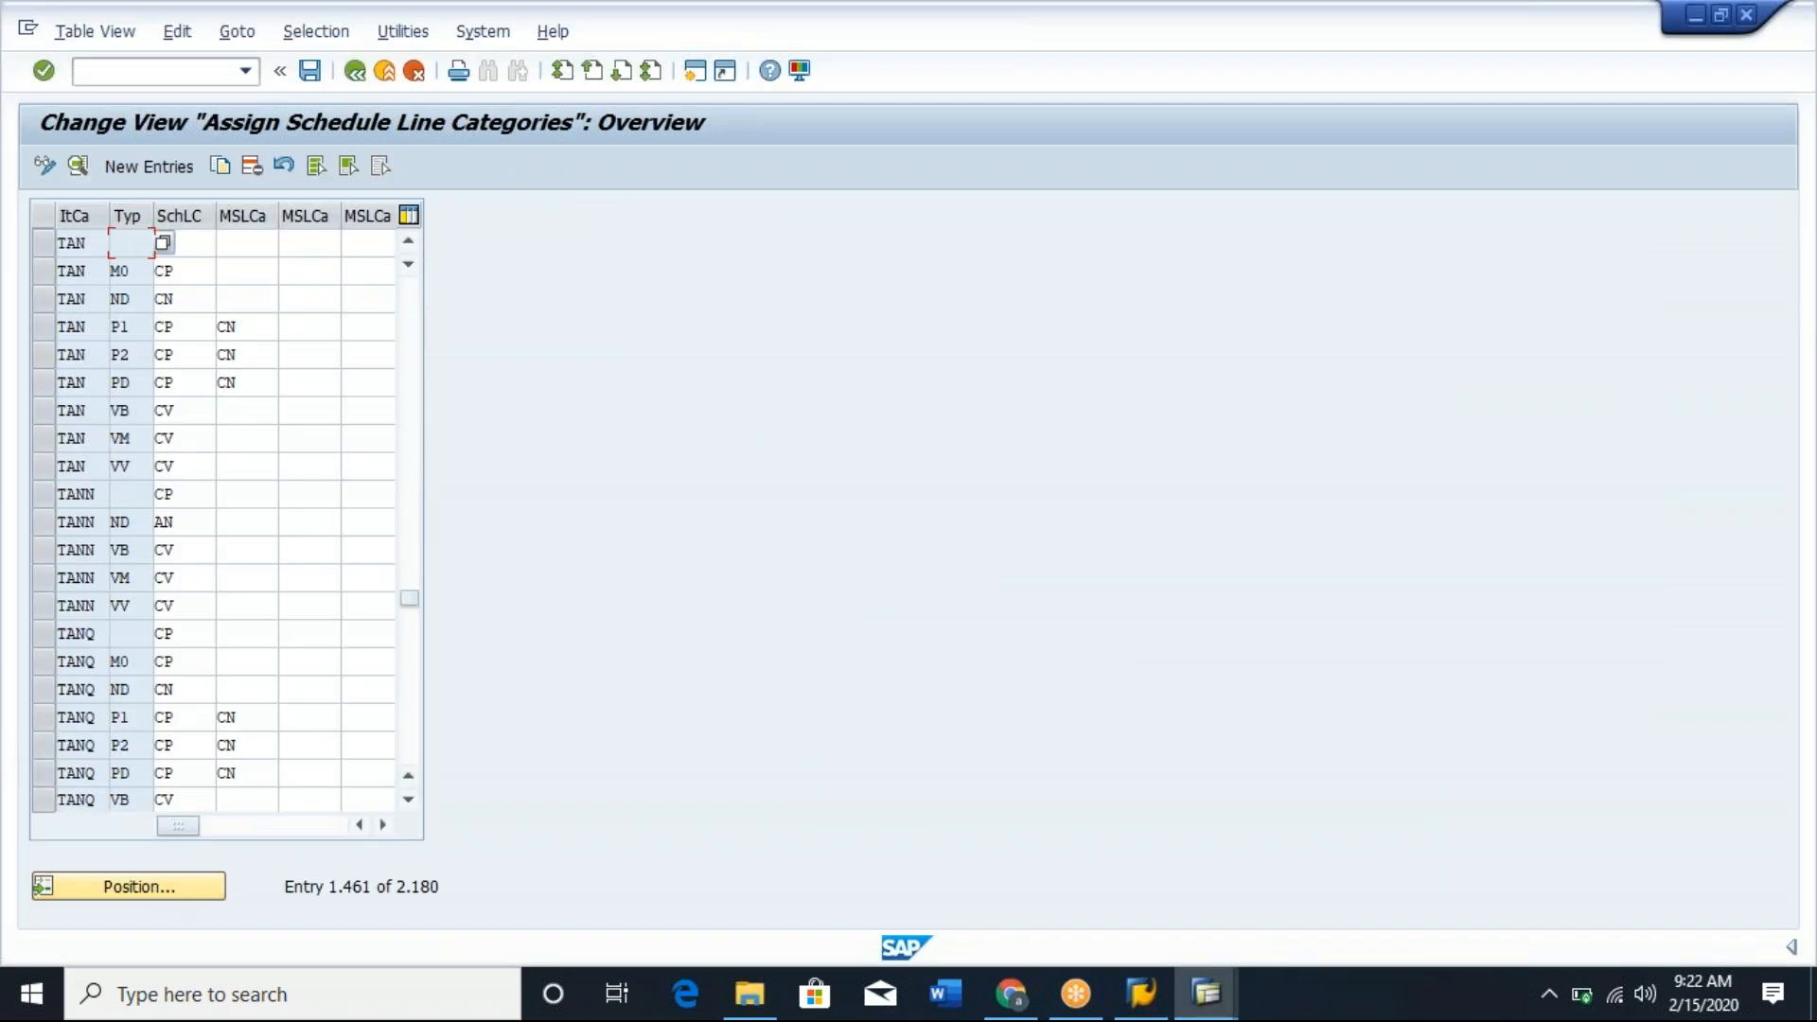
# Open the field help for the MRP type of the first TAN row and read its description.
pyautogui.click(88, 245)
pyautogui.click(143, 241)
pyautogui.press('F1')
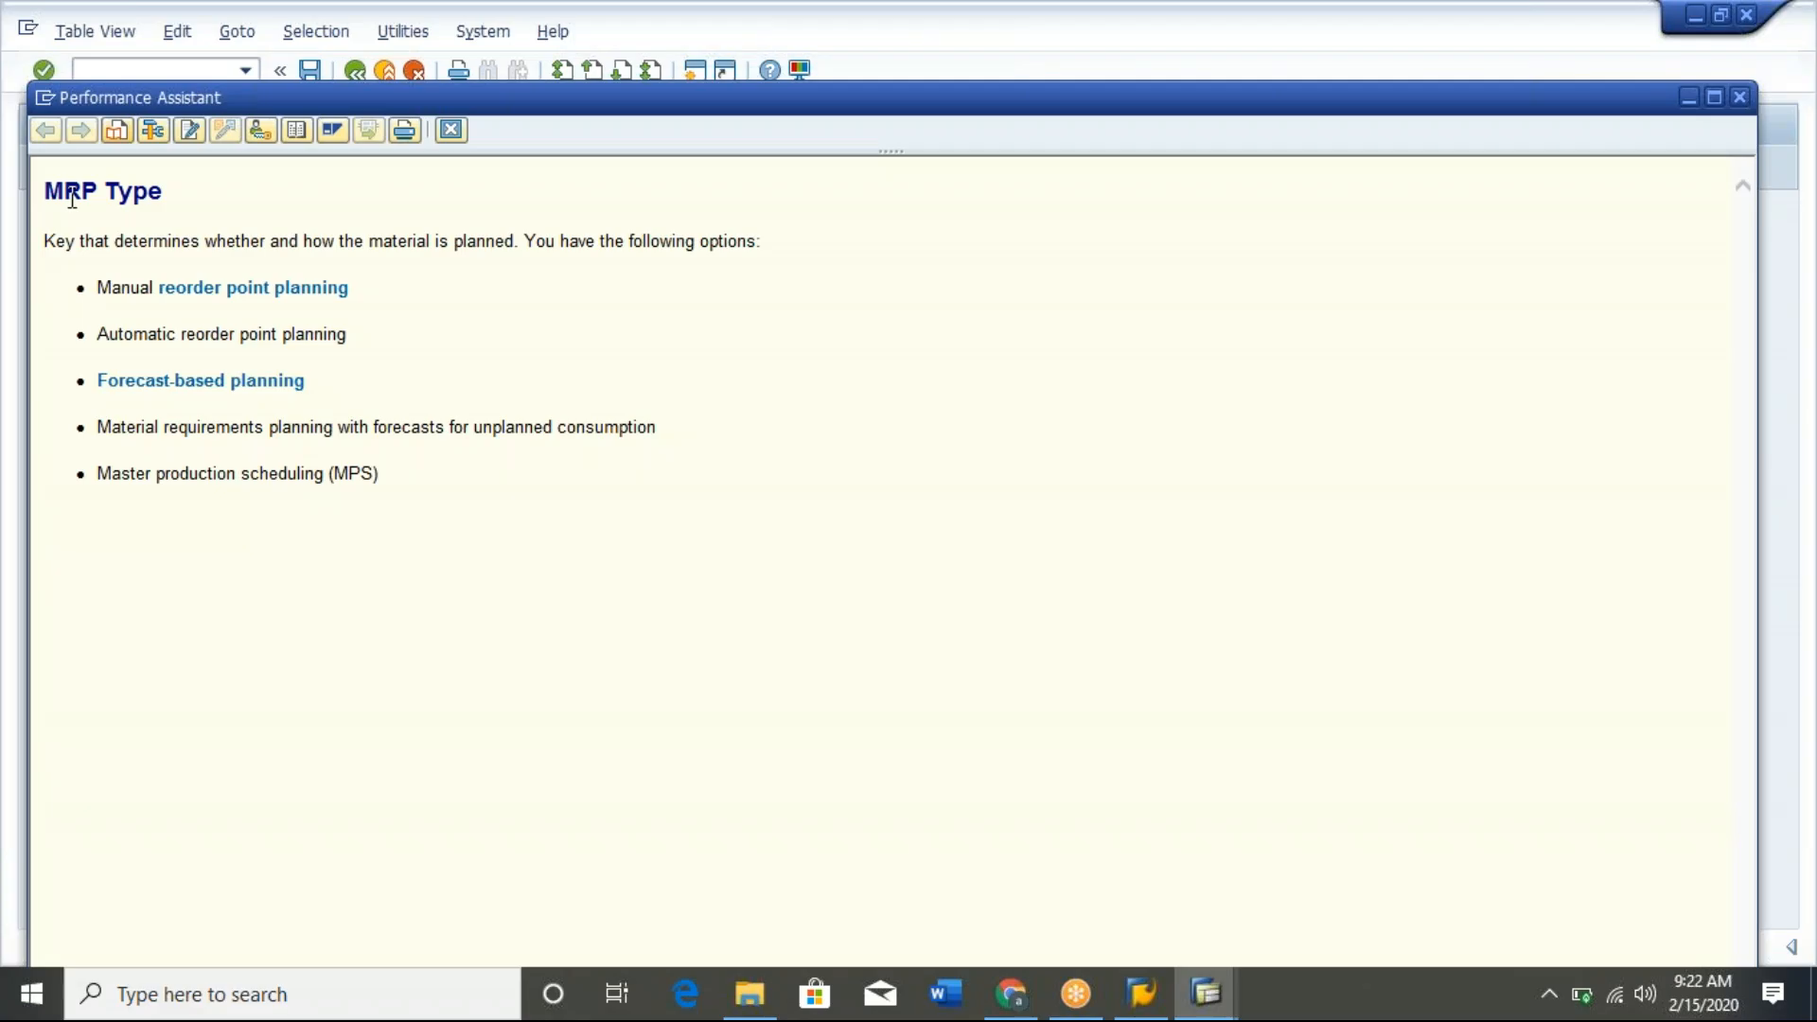
pyautogui.moveTo(48, 192); pyautogui.dragTo(419, 491)
pyautogui.click(419, 491)
pyautogui.press('Escape')
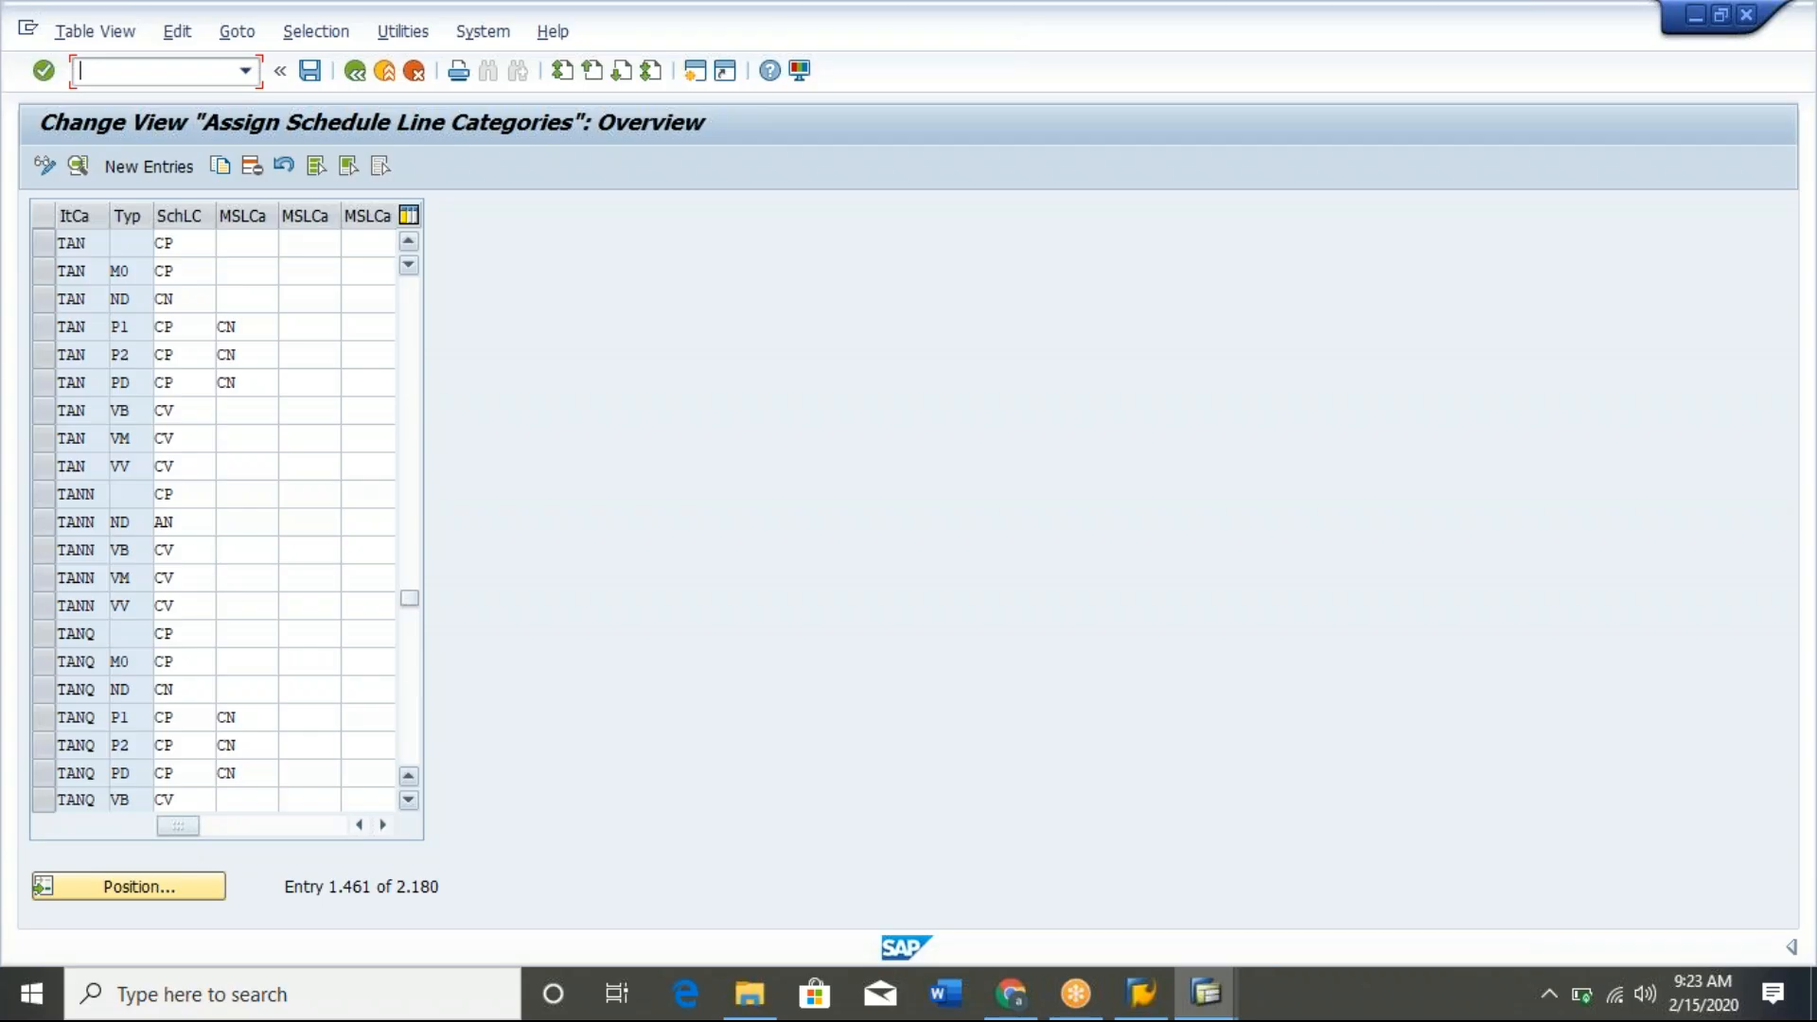
# Create a new SAP session and close the MRP type help window.
pyautogui.hotkey('alt', 'Tab')
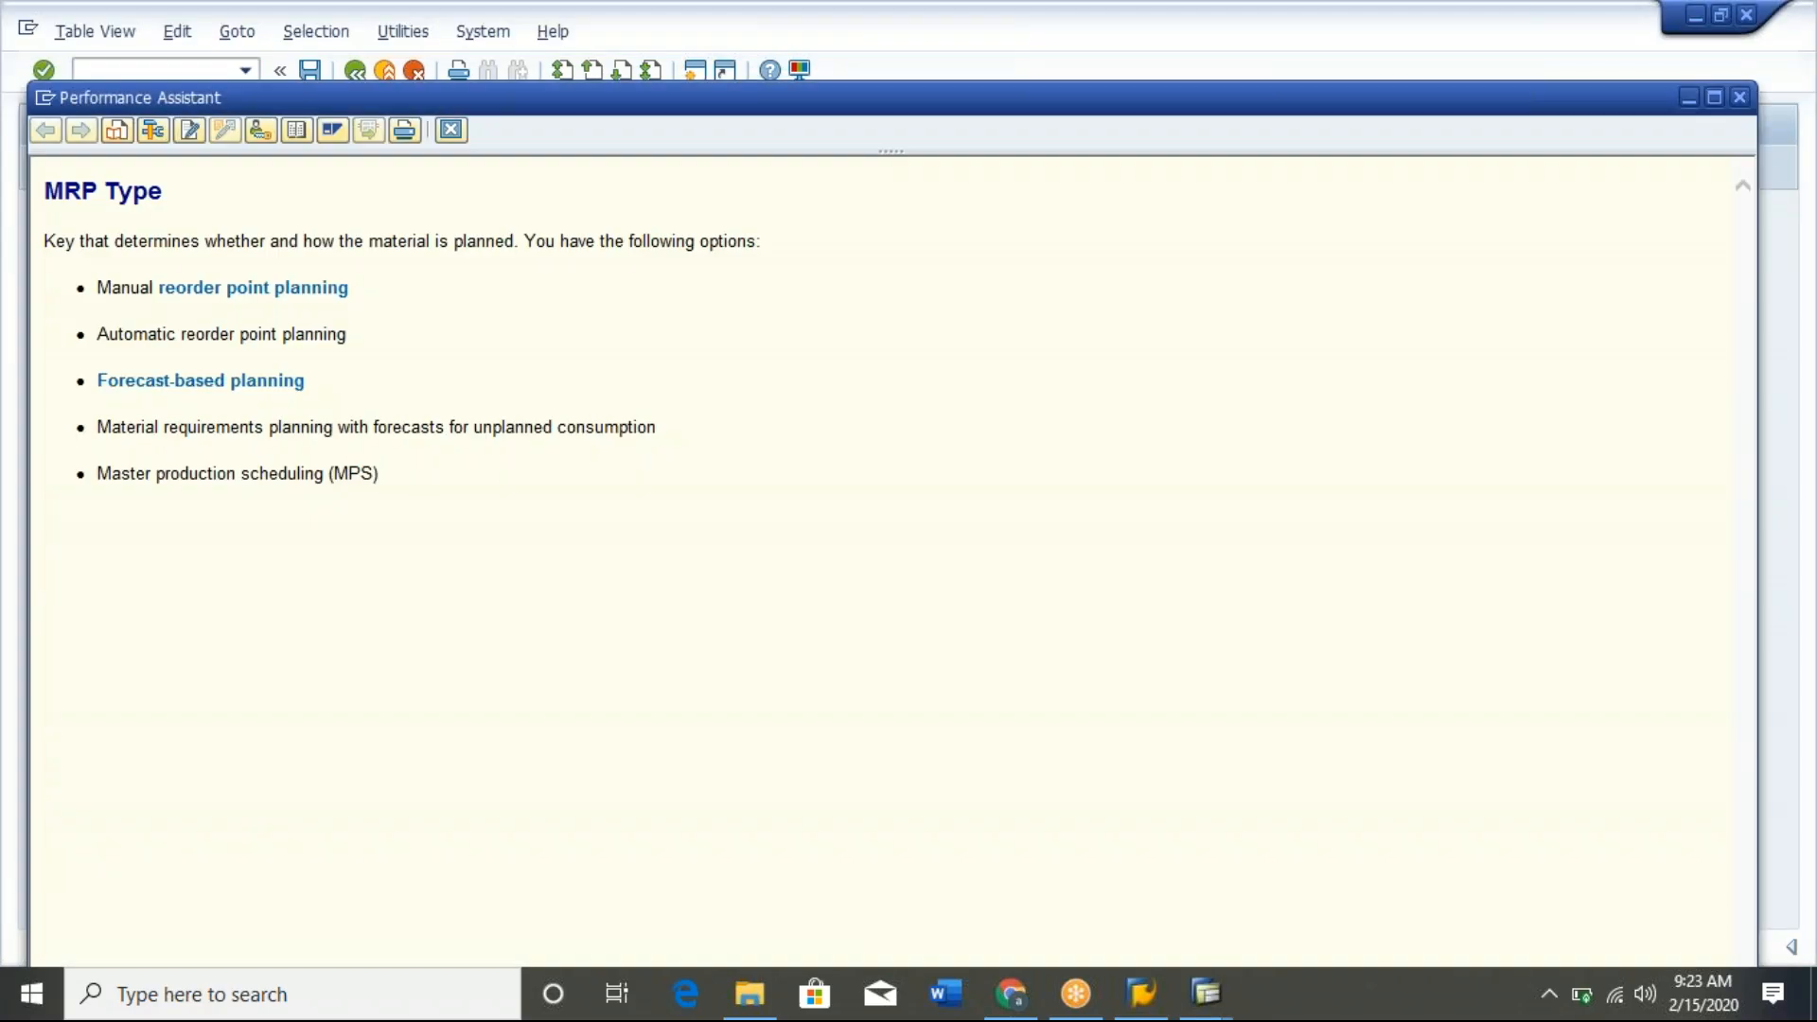
pyautogui.hotkey('alt', 'Tab')
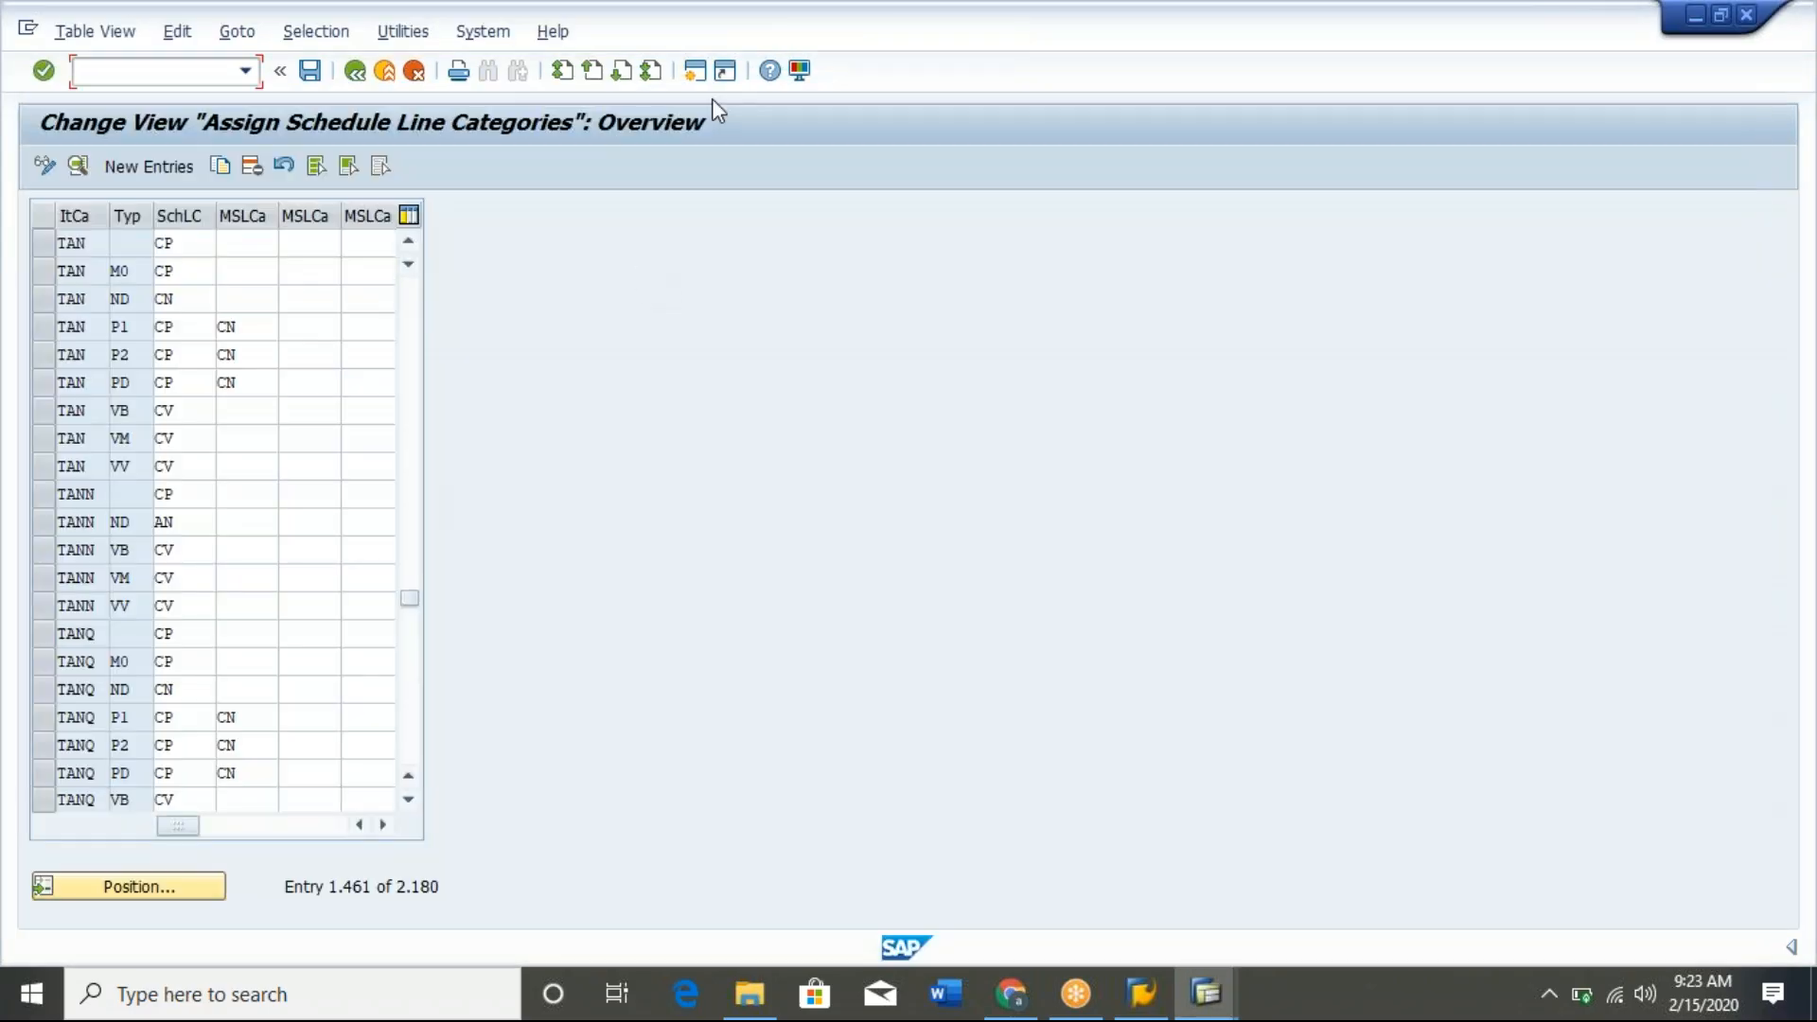
pyautogui.click(696, 72)
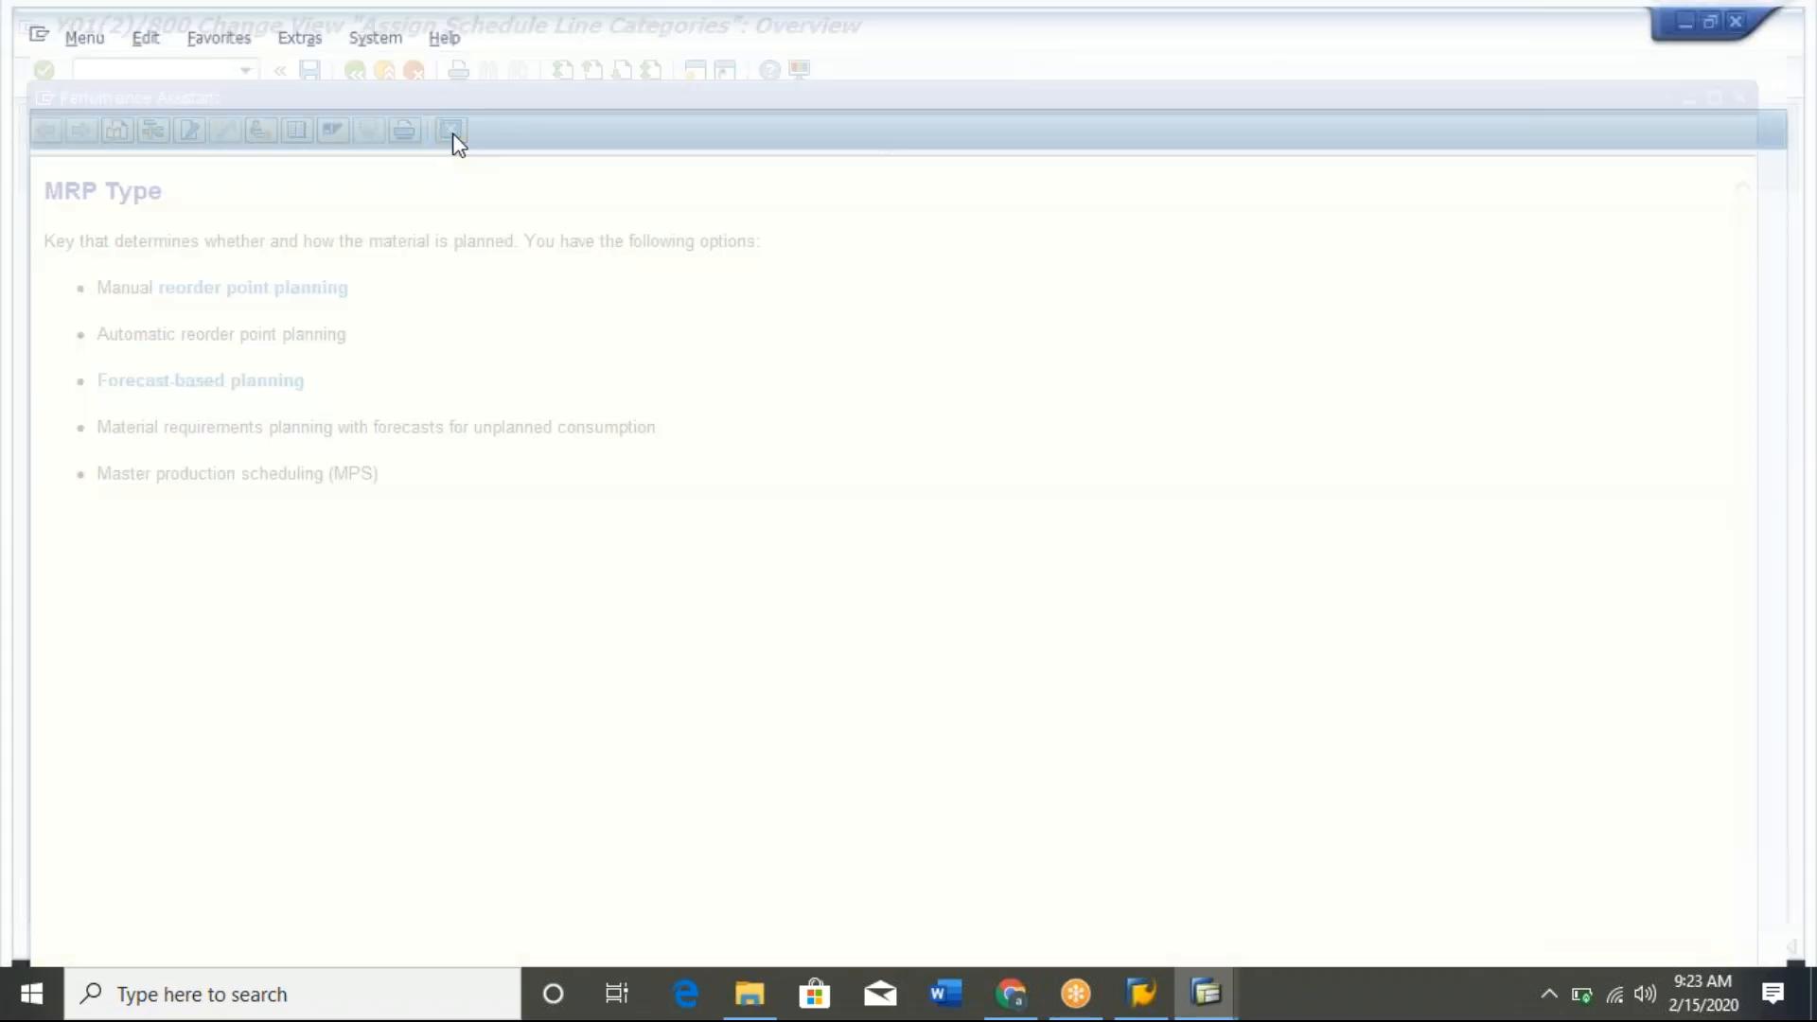
pyautogui.click(450, 129)
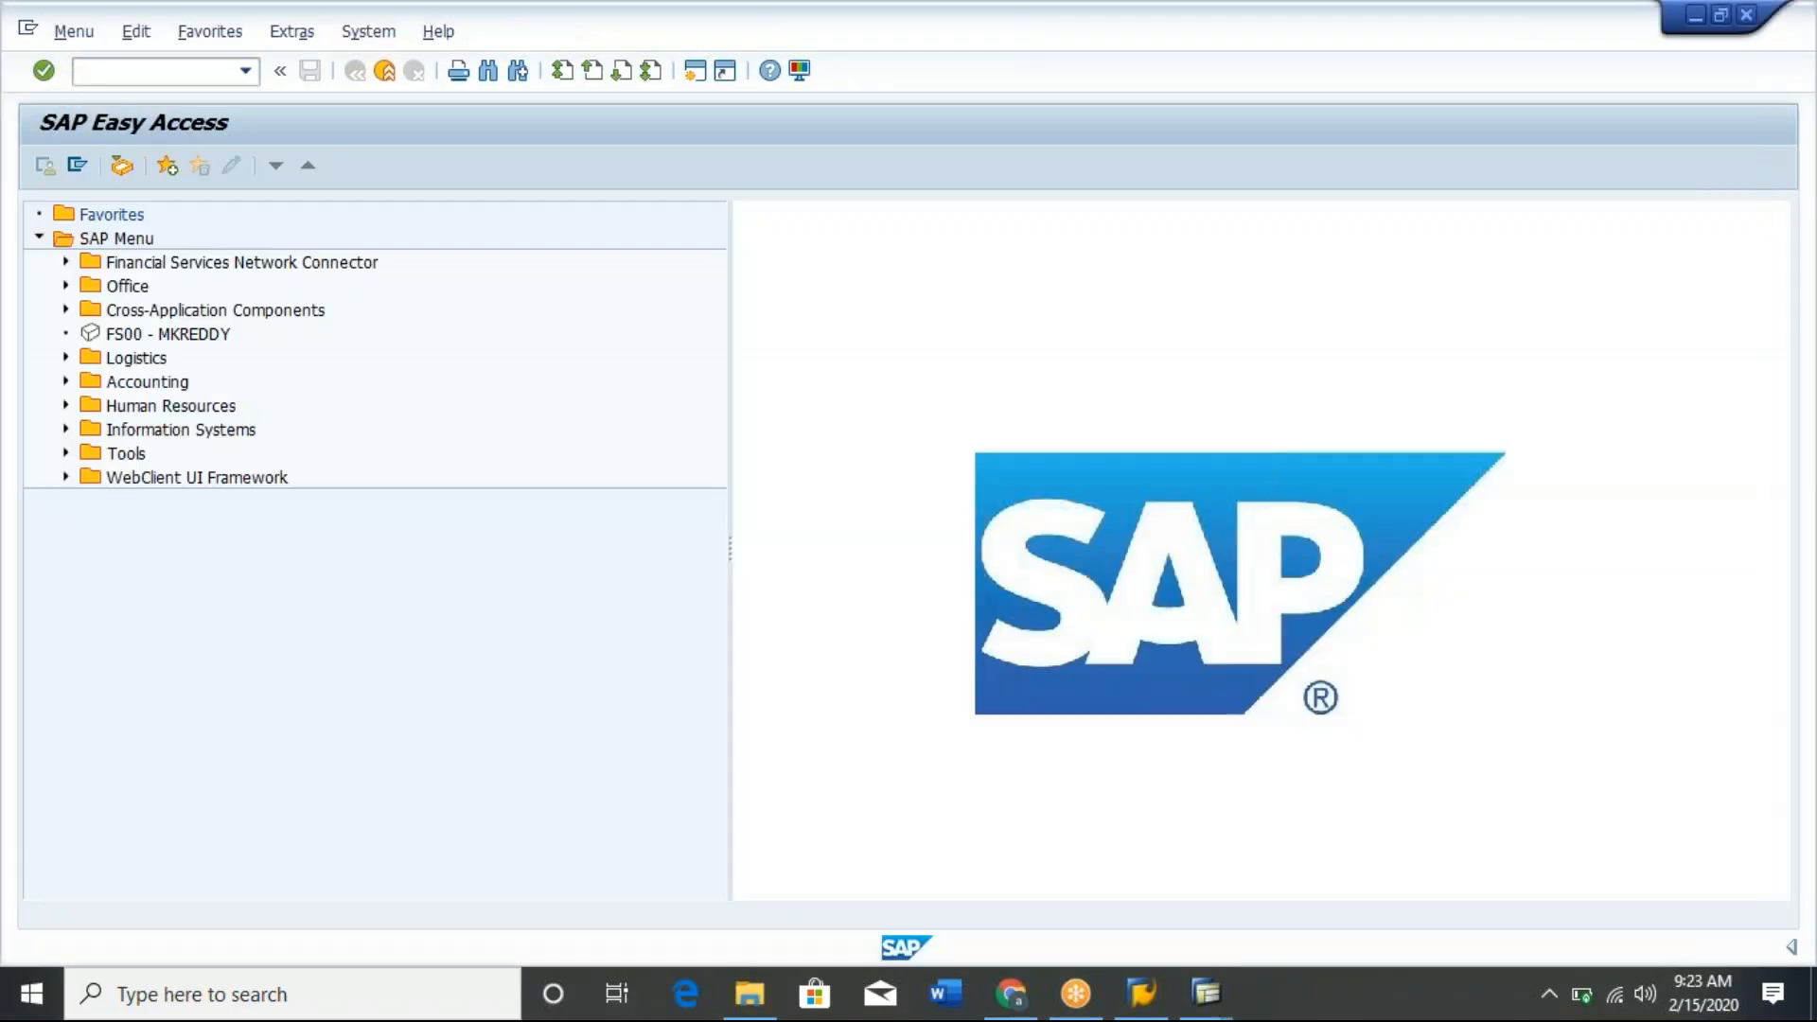
# Switch to the standard order's item data and select the material number of item 10.
pyautogui.hotkey('alt', 'Tab')
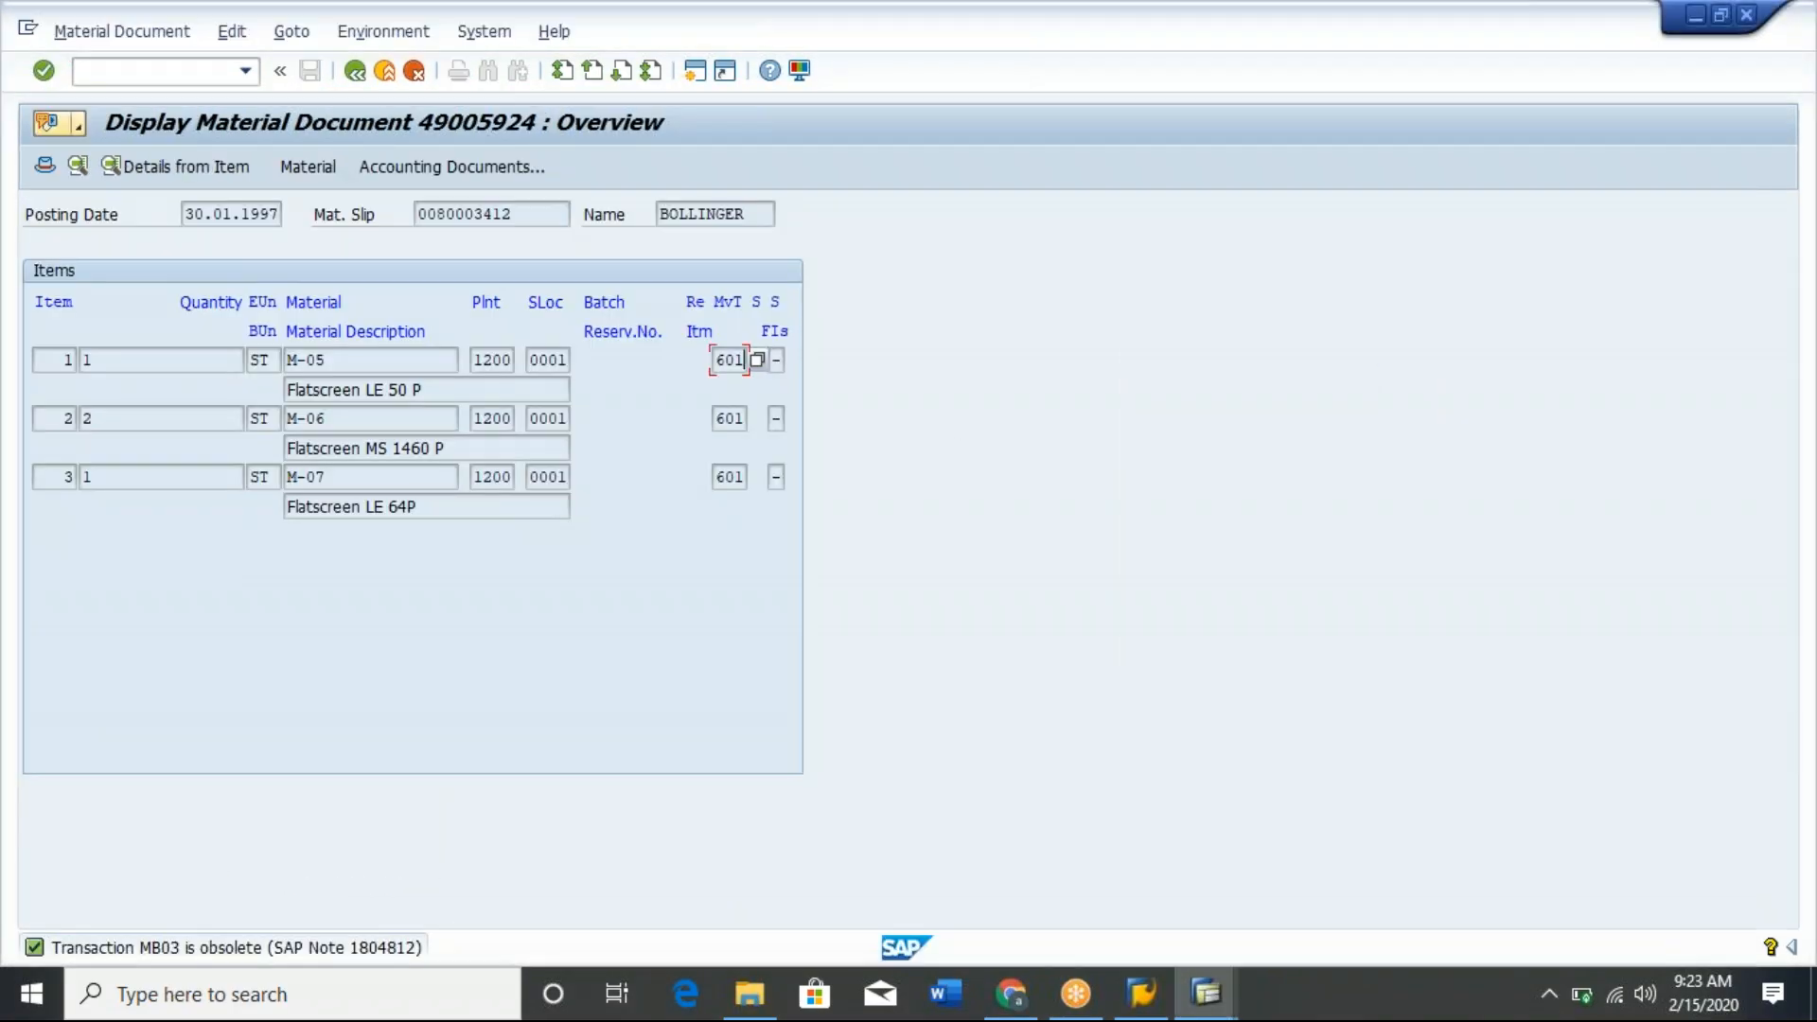
pyautogui.hotkey('alt', 'Tab')
pyautogui.press('Tab')
pyautogui.press('Tab')
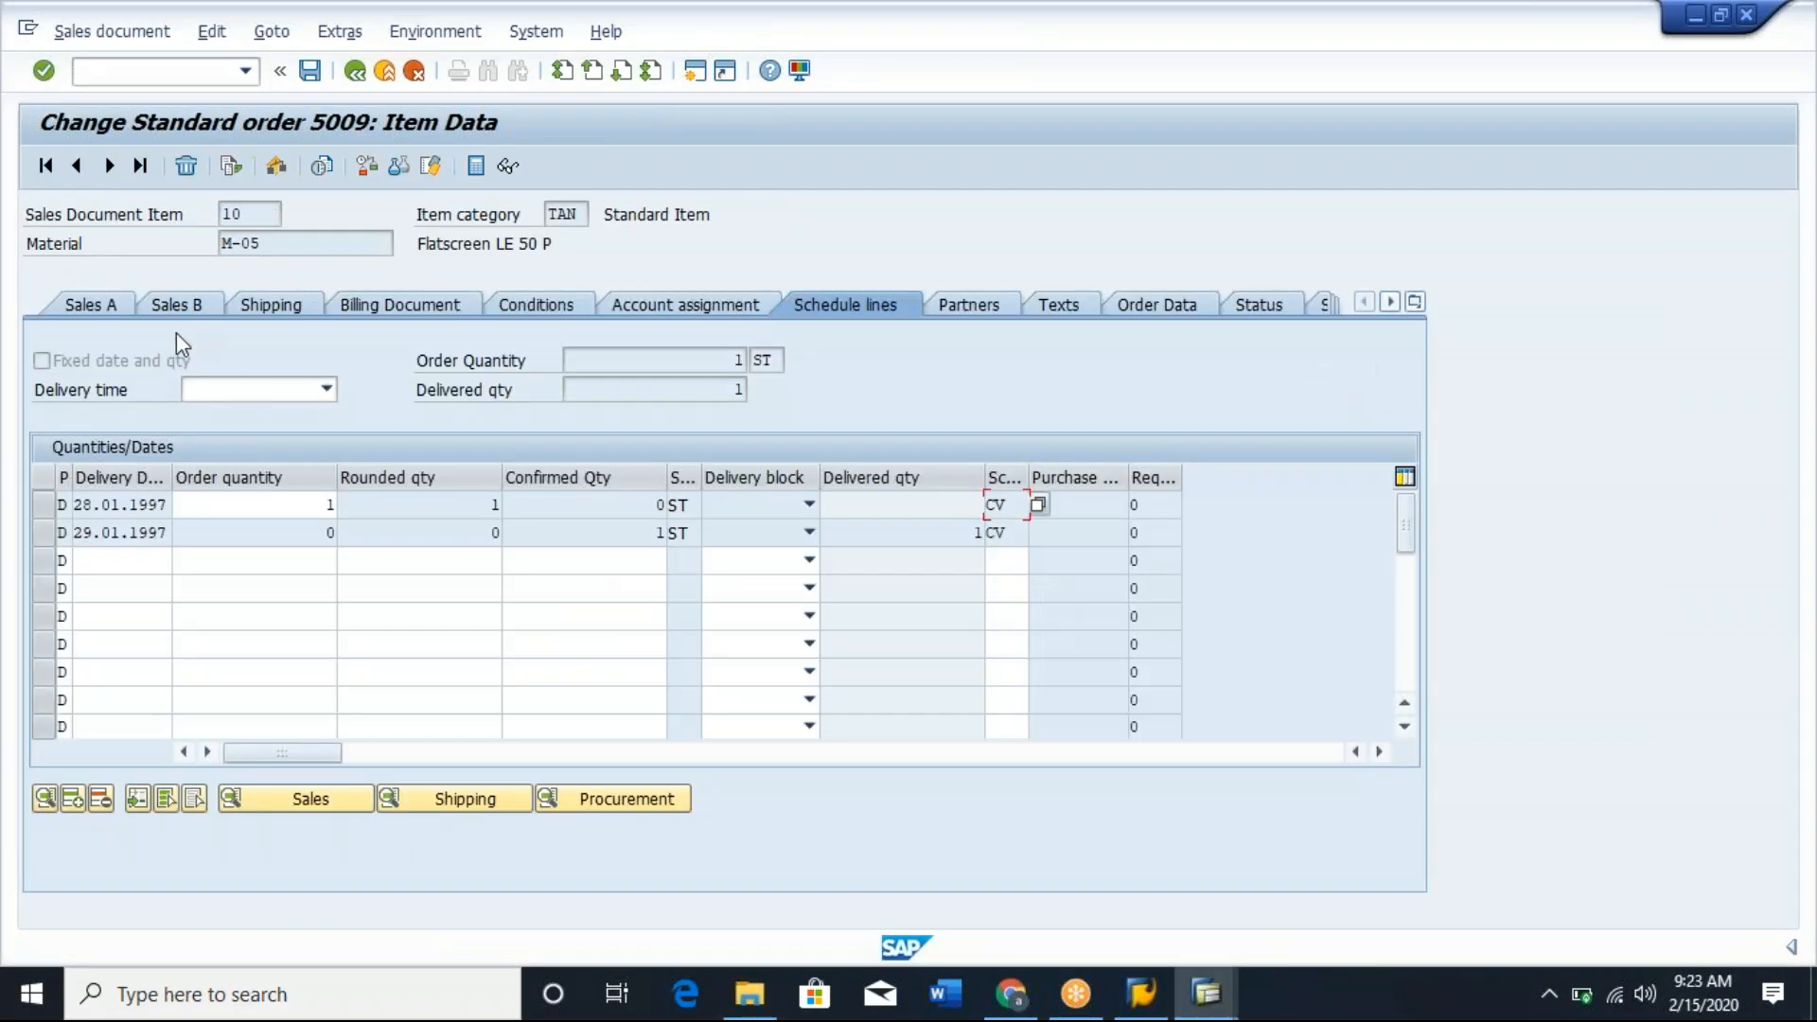
pyautogui.click(284, 246)
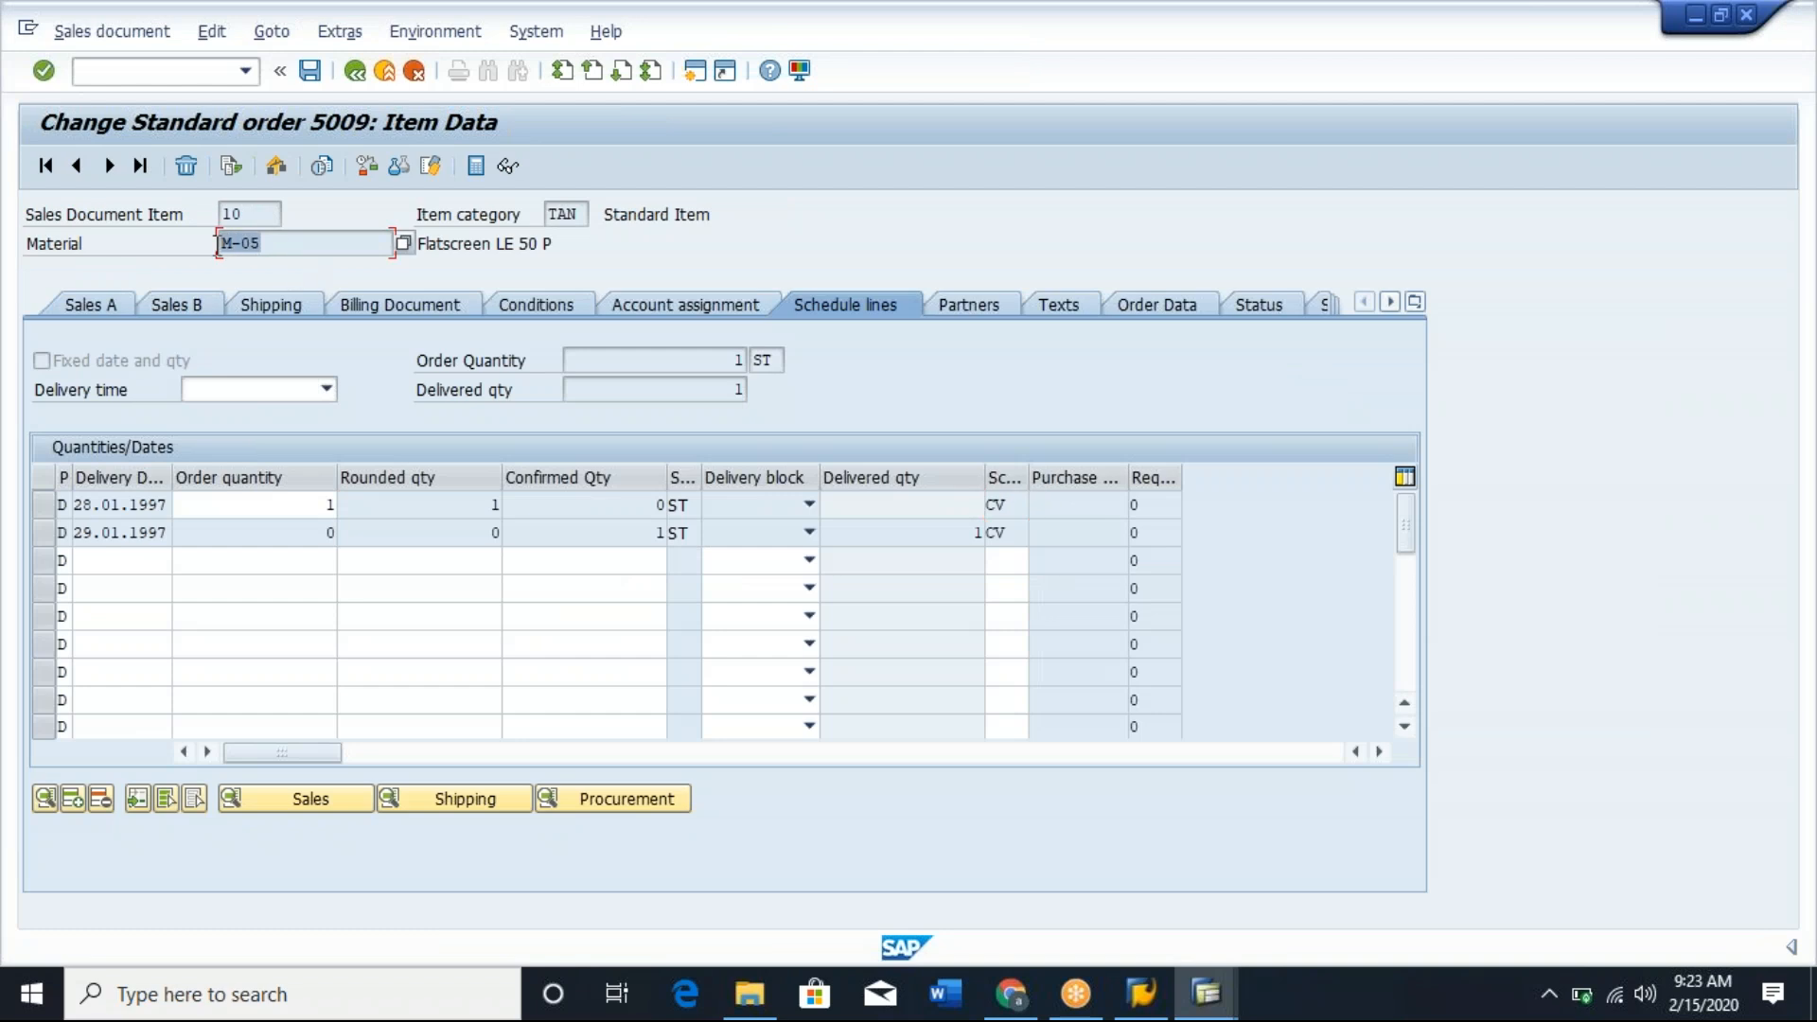
# Start transaction MM03 in the new session and request the display of material M-05.
pyautogui.hotkey('alt', 'Tab')
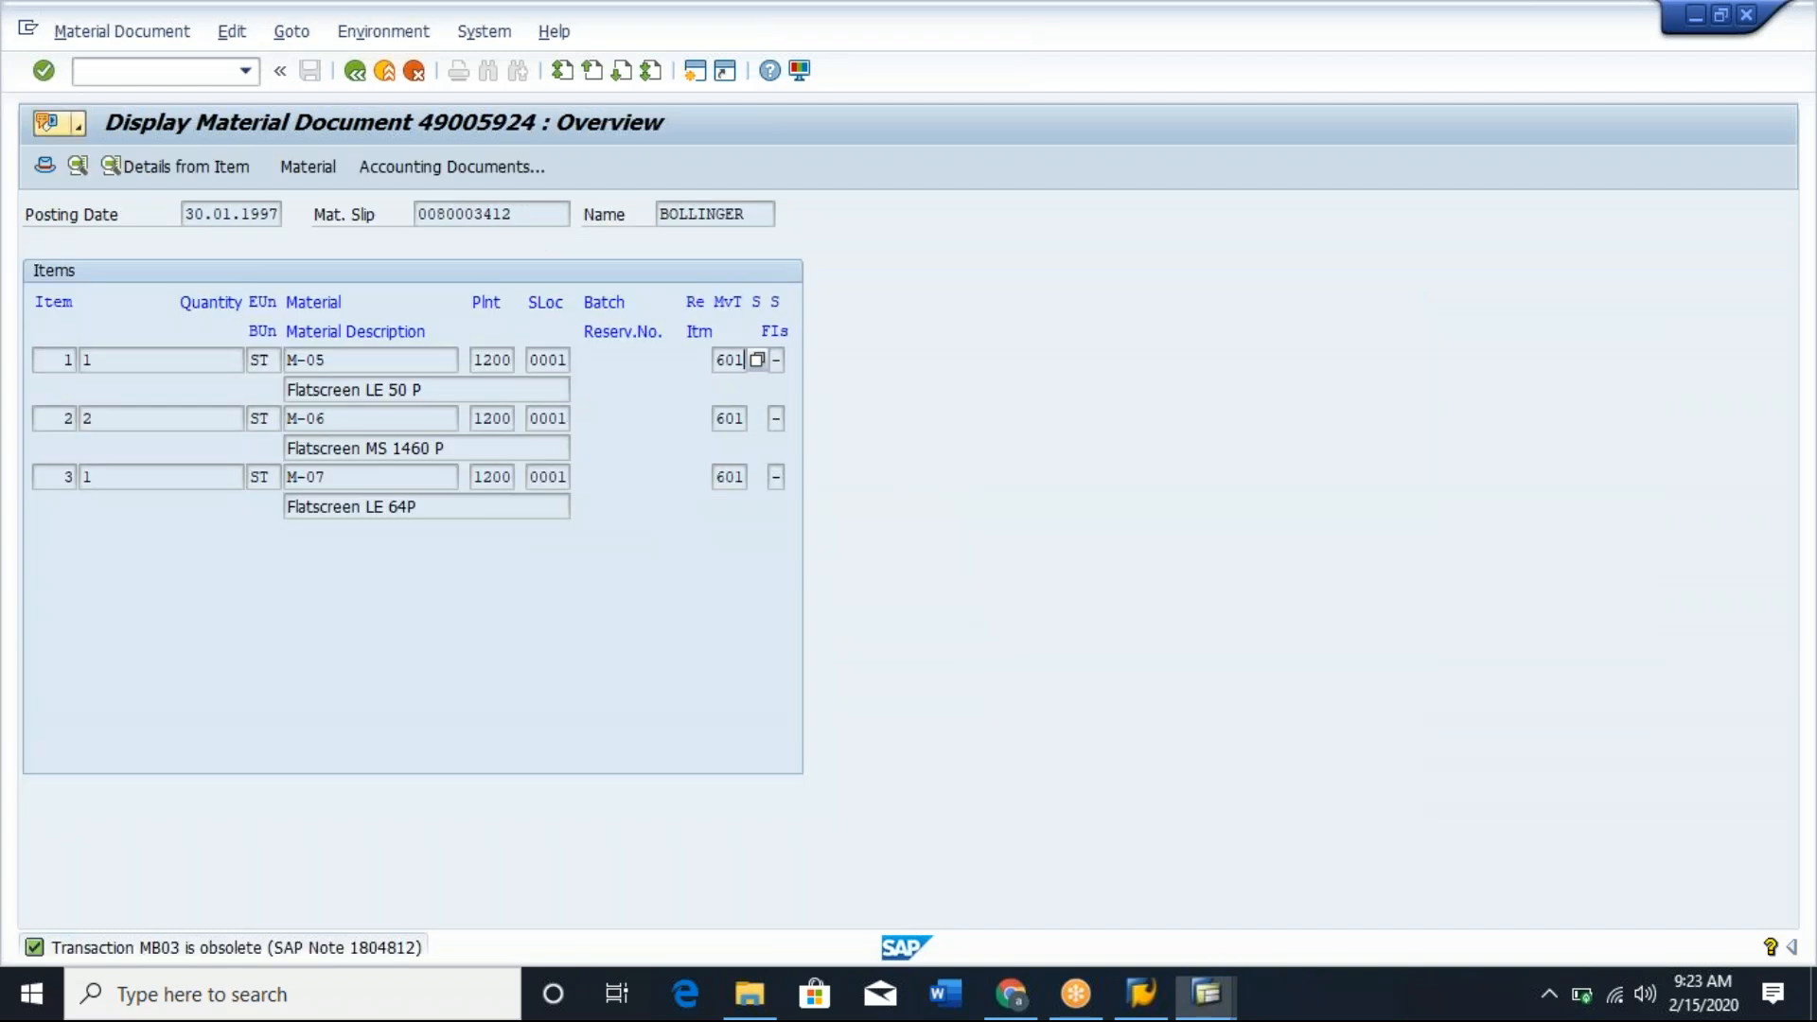
pyautogui.hotkey('alt', 'Tab')
pyautogui.press('Tab')
pyautogui.hotkey('alt', 'Tab')
pyautogui.press('Tab')
pyautogui.press('Tab')
pyautogui.write('/nmm03')
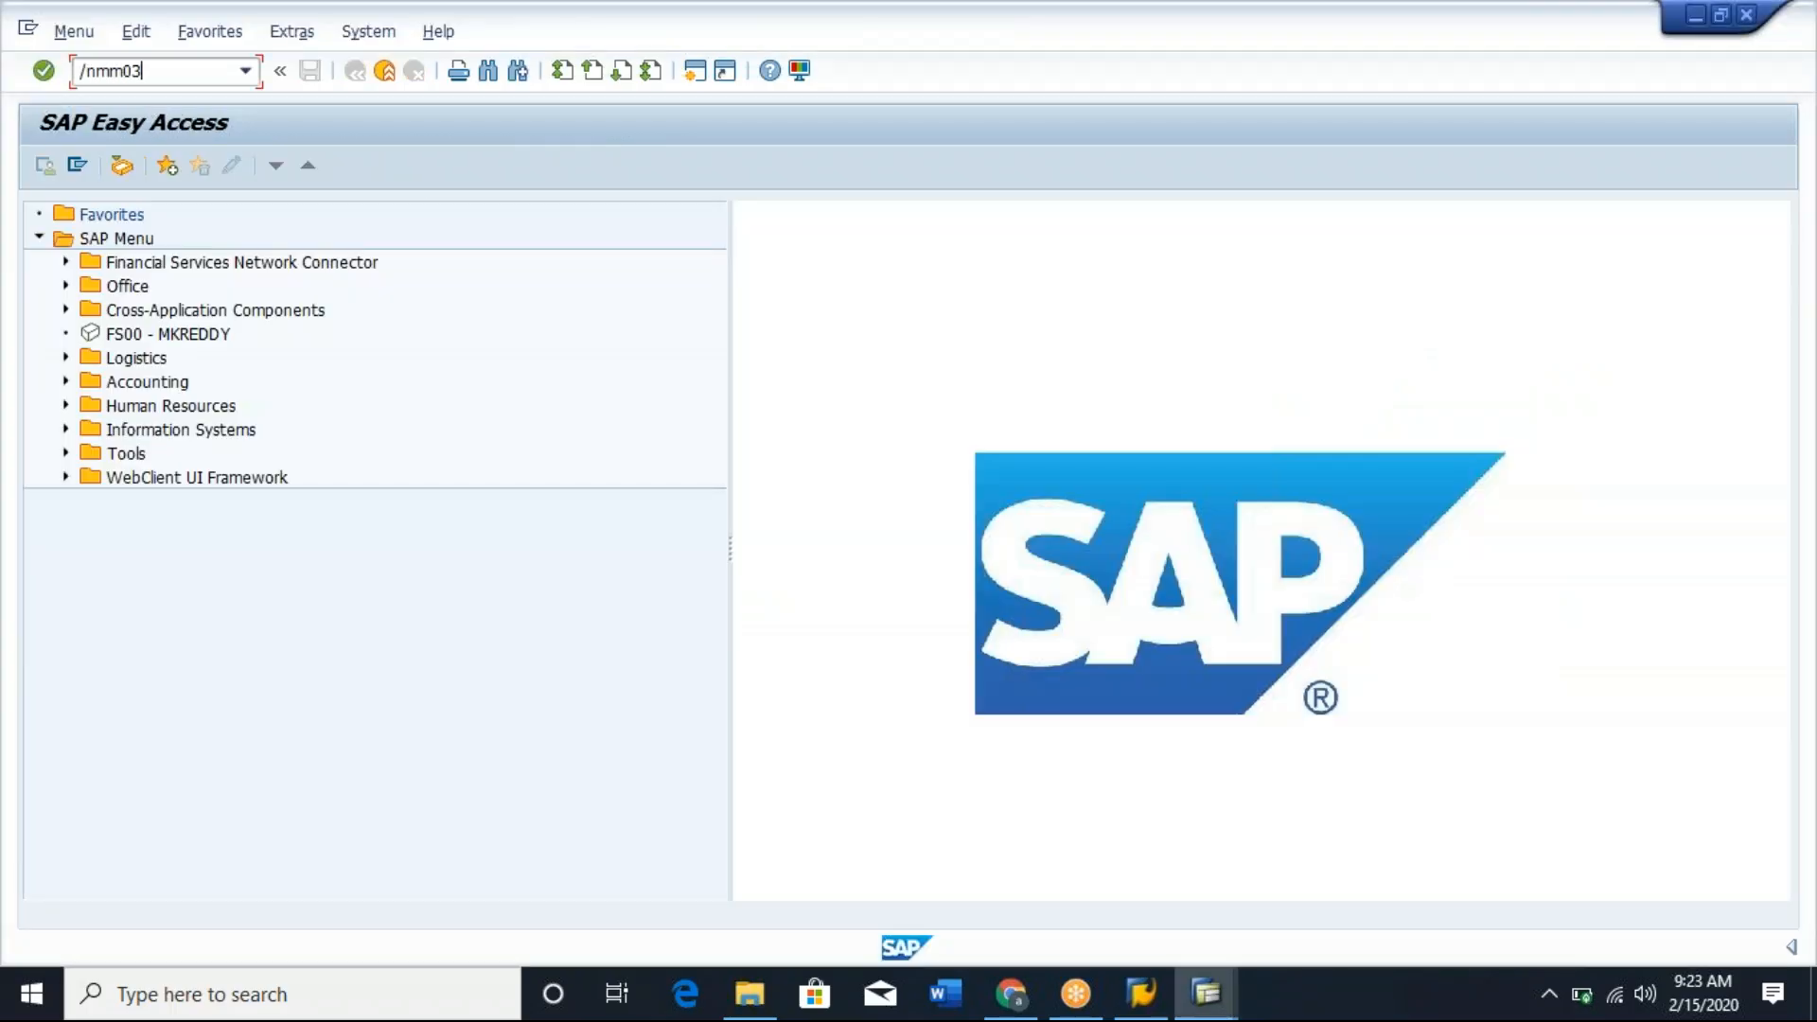
pyautogui.press('Return')
pyautogui.write('M-05')
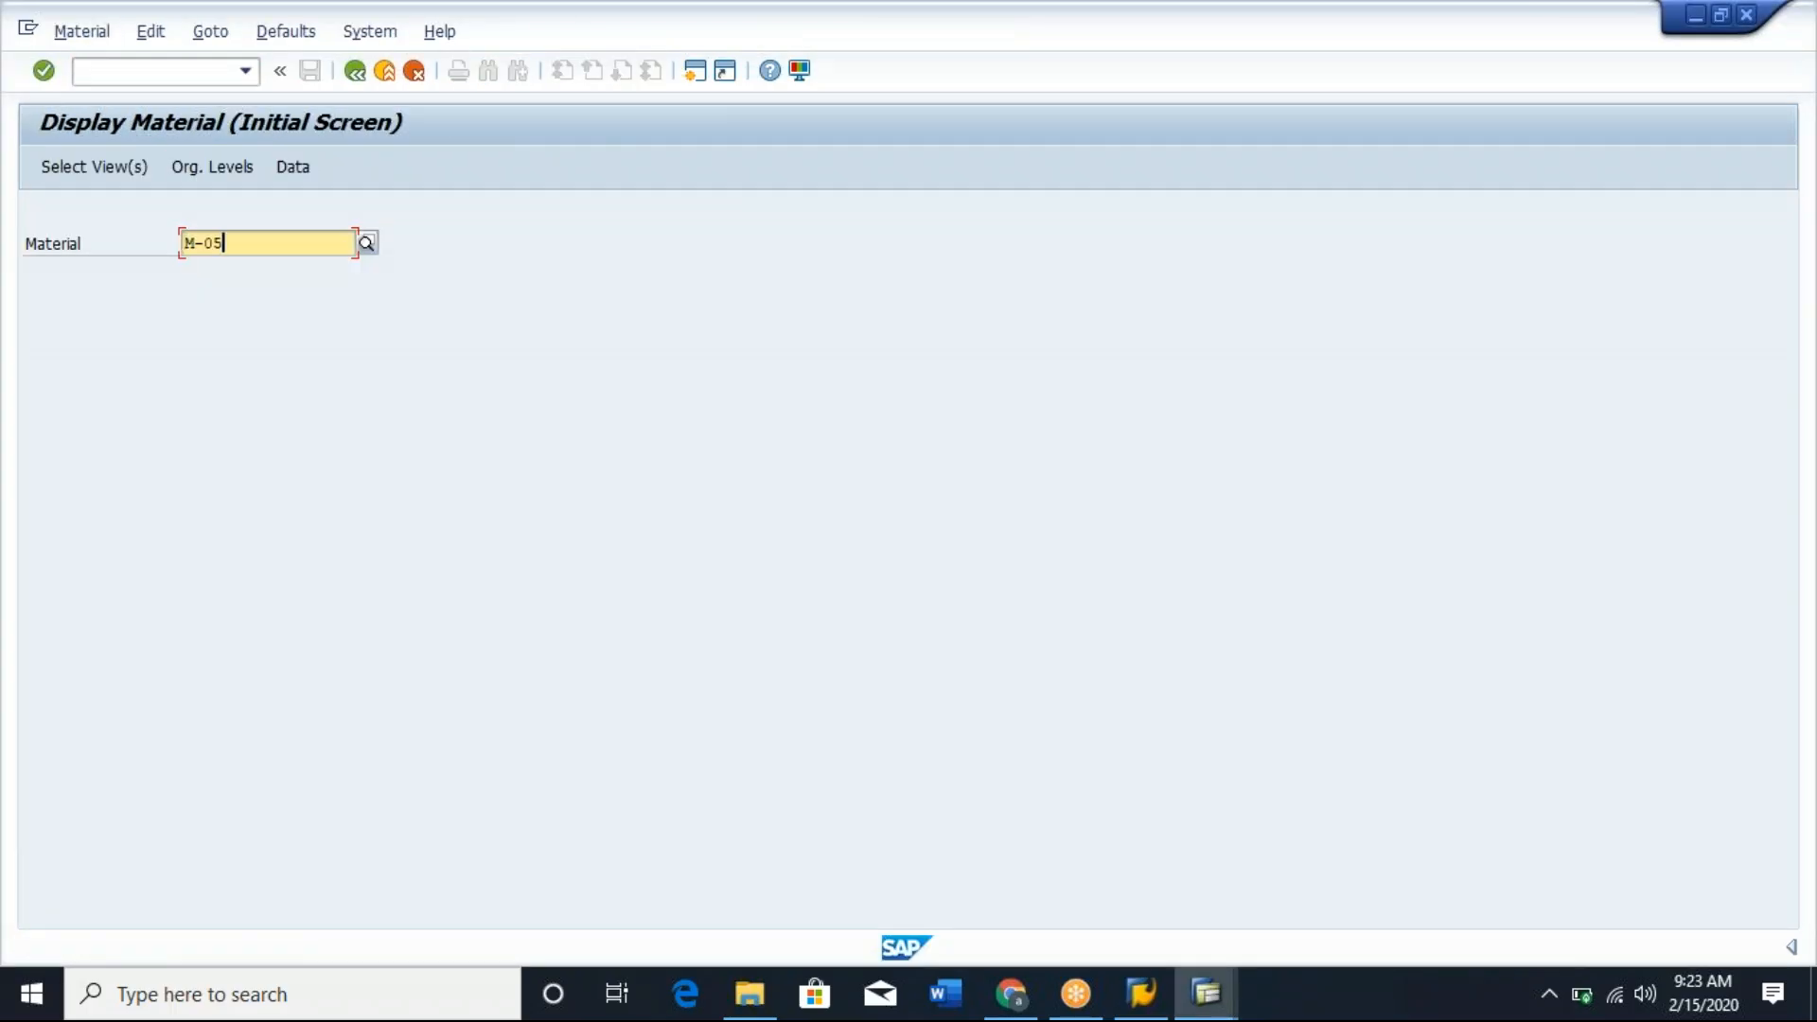
pyautogui.click(43, 71)
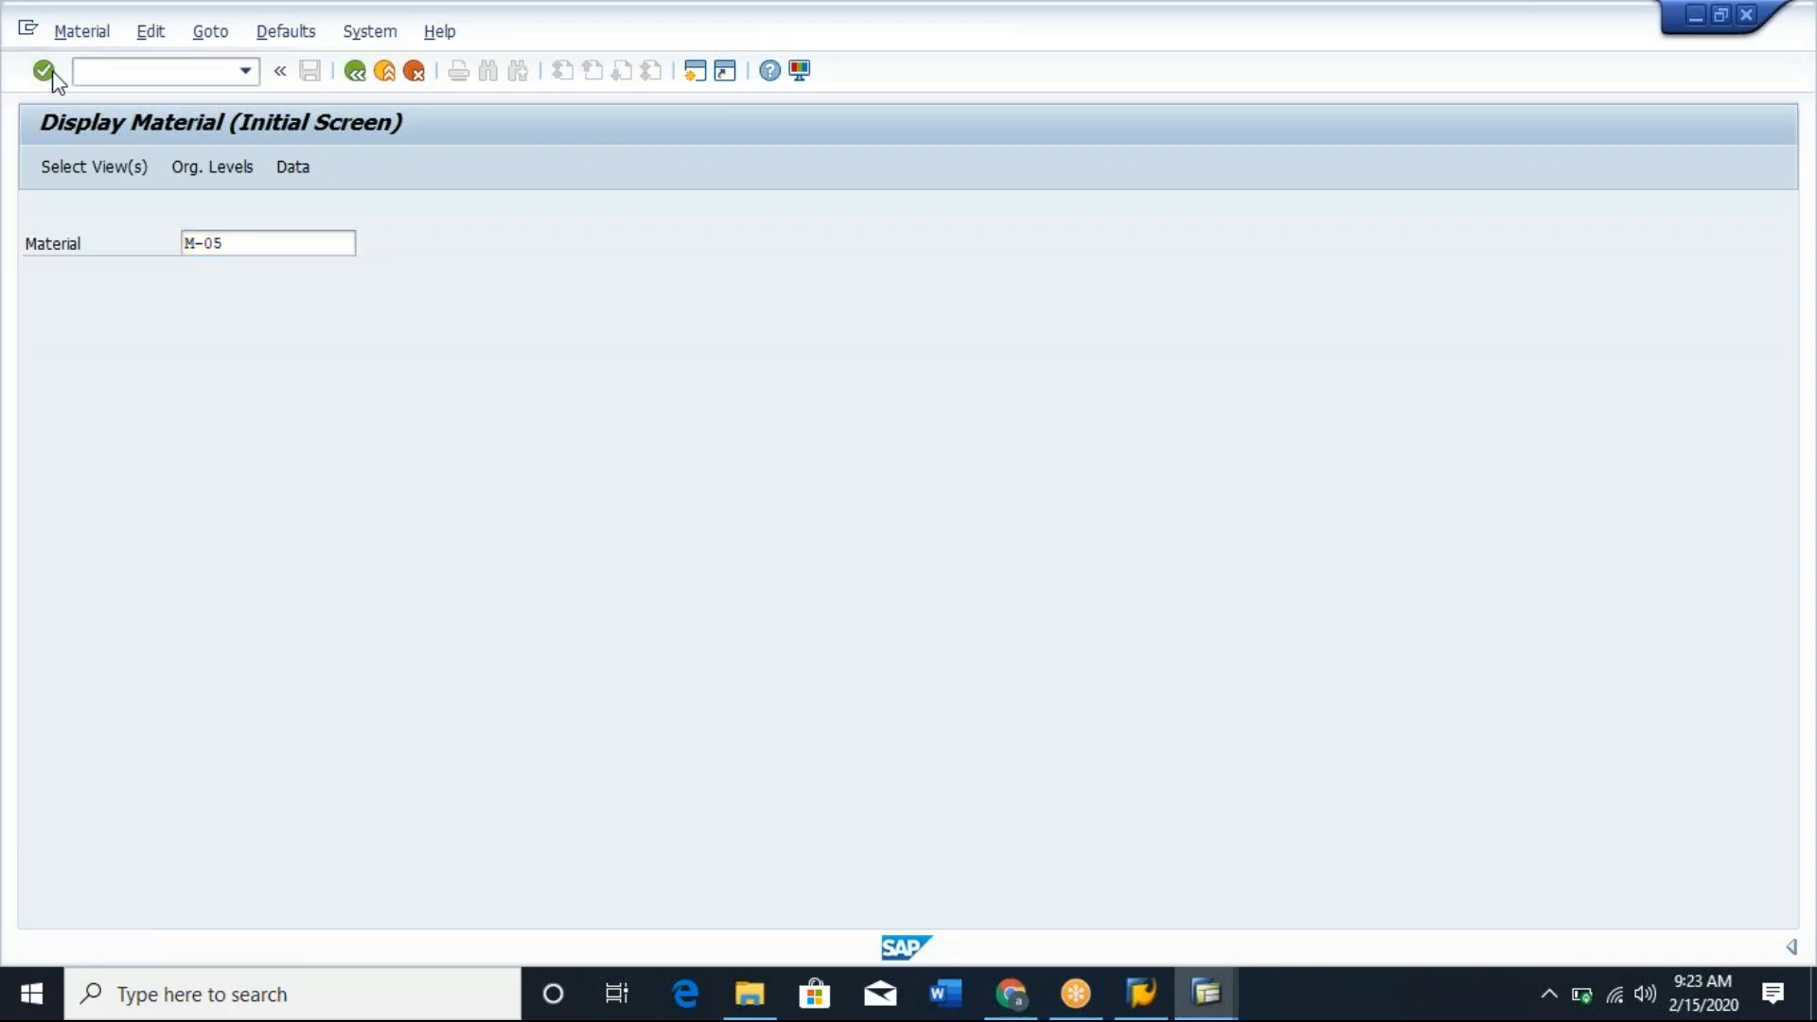
# Display the MRP 1 view of material M-05 for plant 1000.
pyautogui.click(593, 917)
pyautogui.click(477, 918)
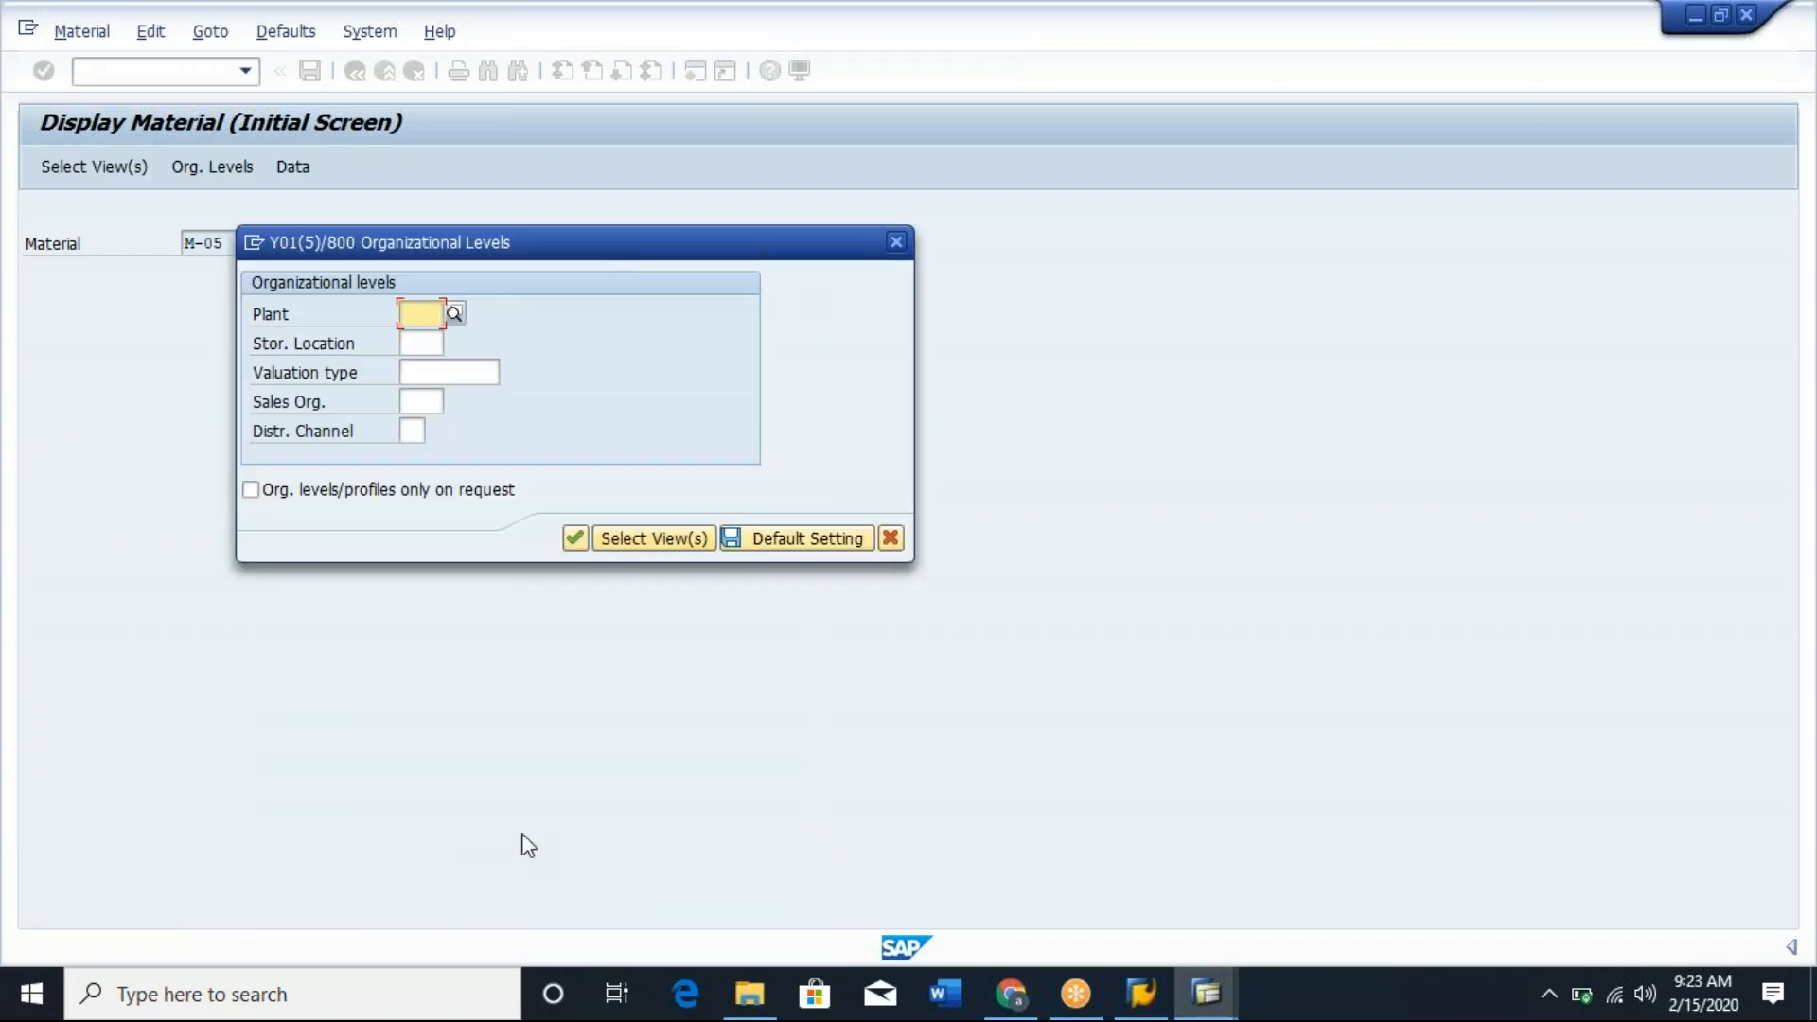
pyautogui.click(455, 315)
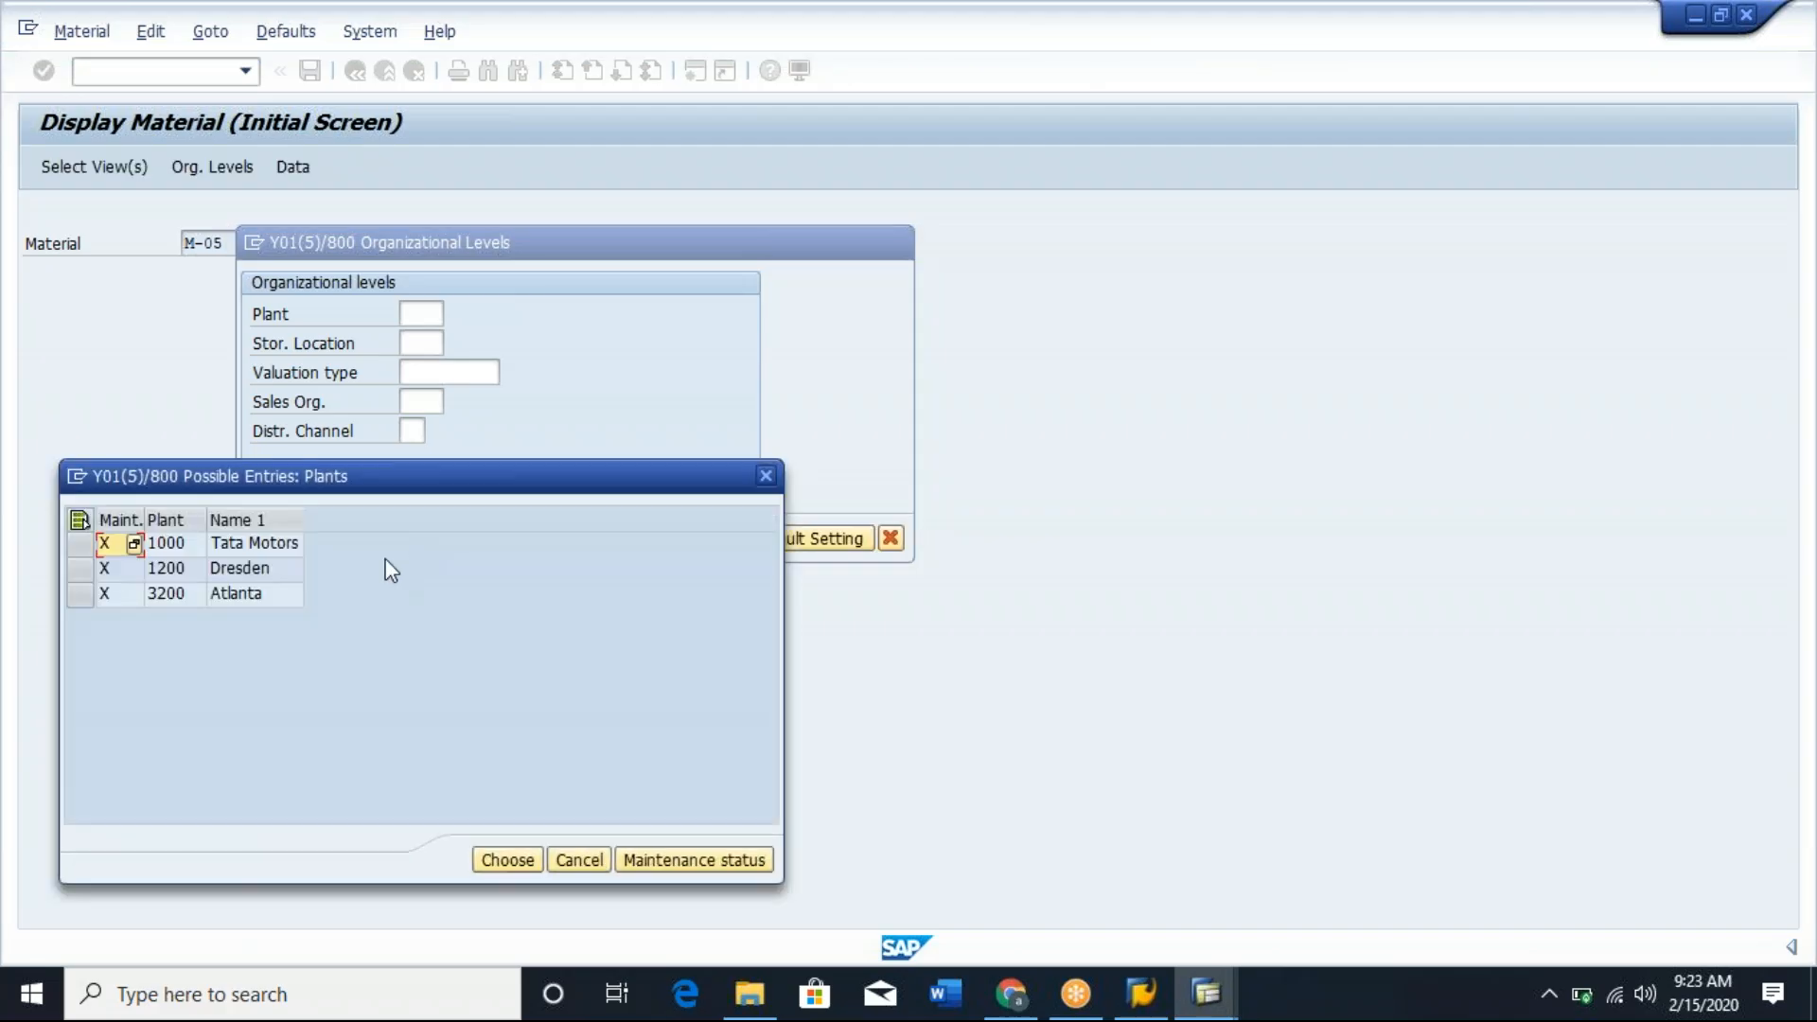
pyautogui.doubleClick(238, 543)
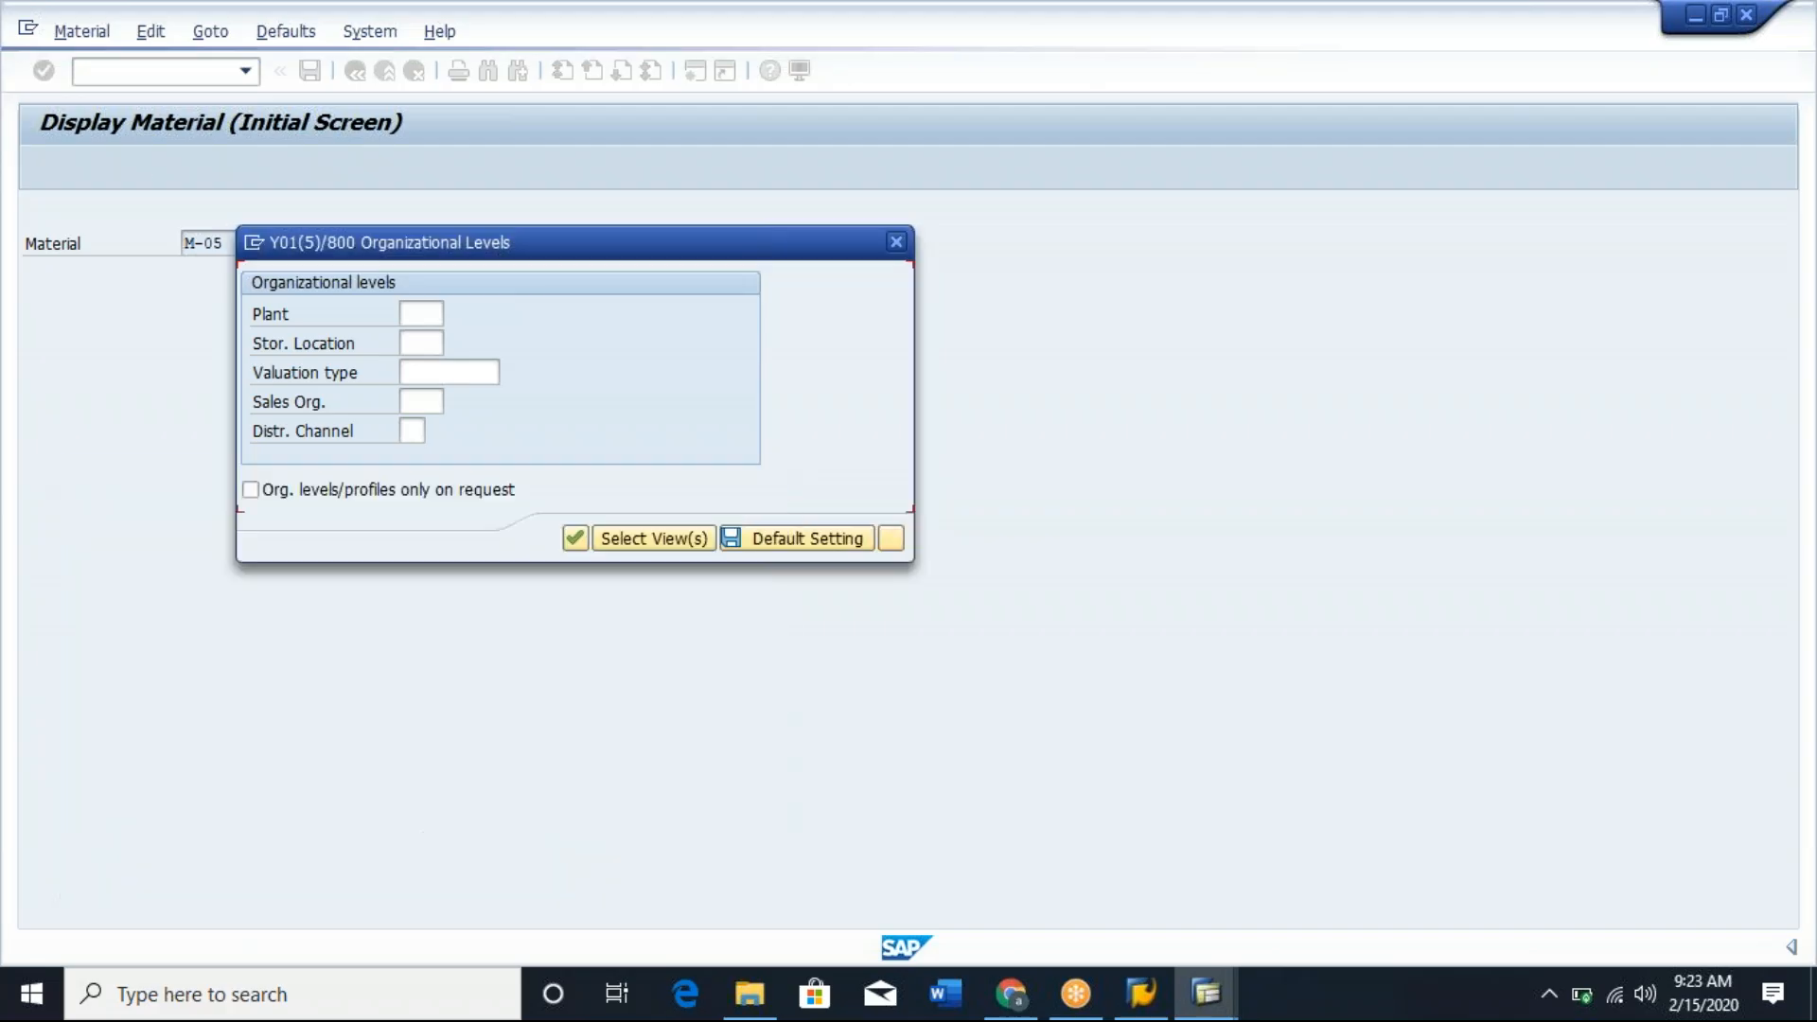
pyautogui.click(572, 539)
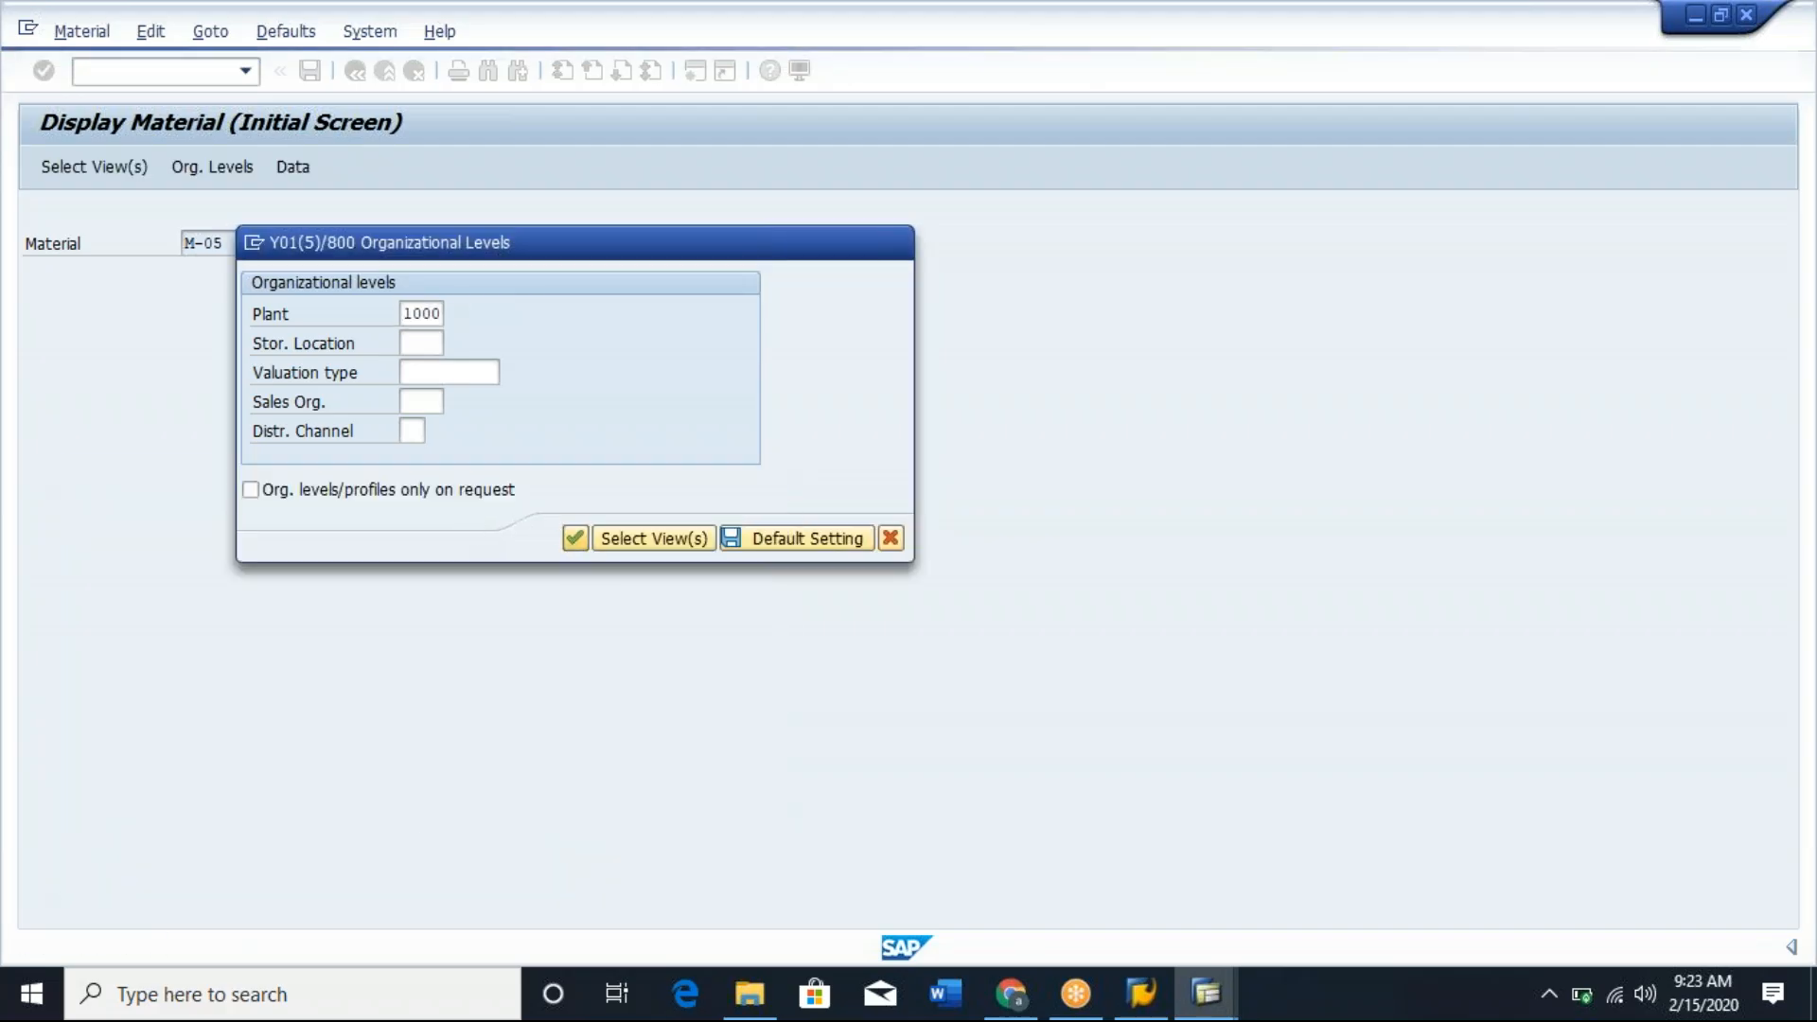
pyautogui.click(837, 214)
pyautogui.click(925, 425)
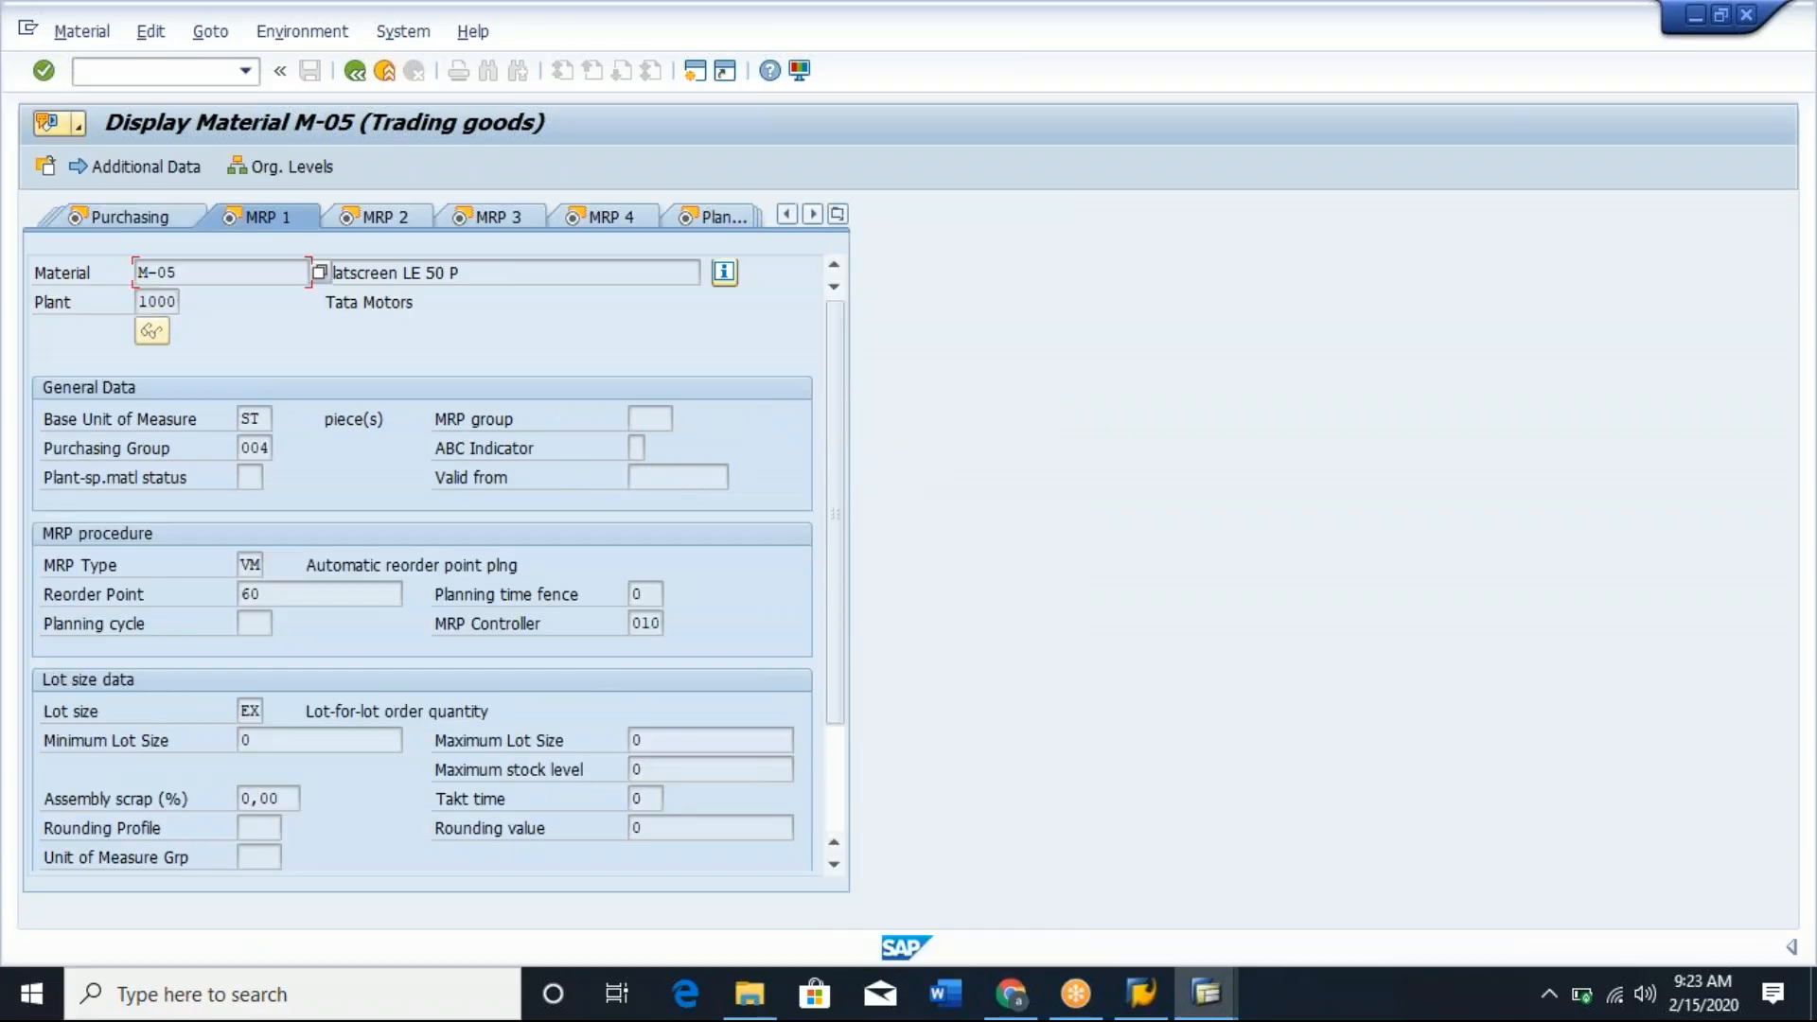
# Check the MRP type of M-05 and select the matching TAN and VM row in the schedule line category assignment.
pyautogui.click(246, 565)
pyautogui.hotkey('alt', 'Tab')
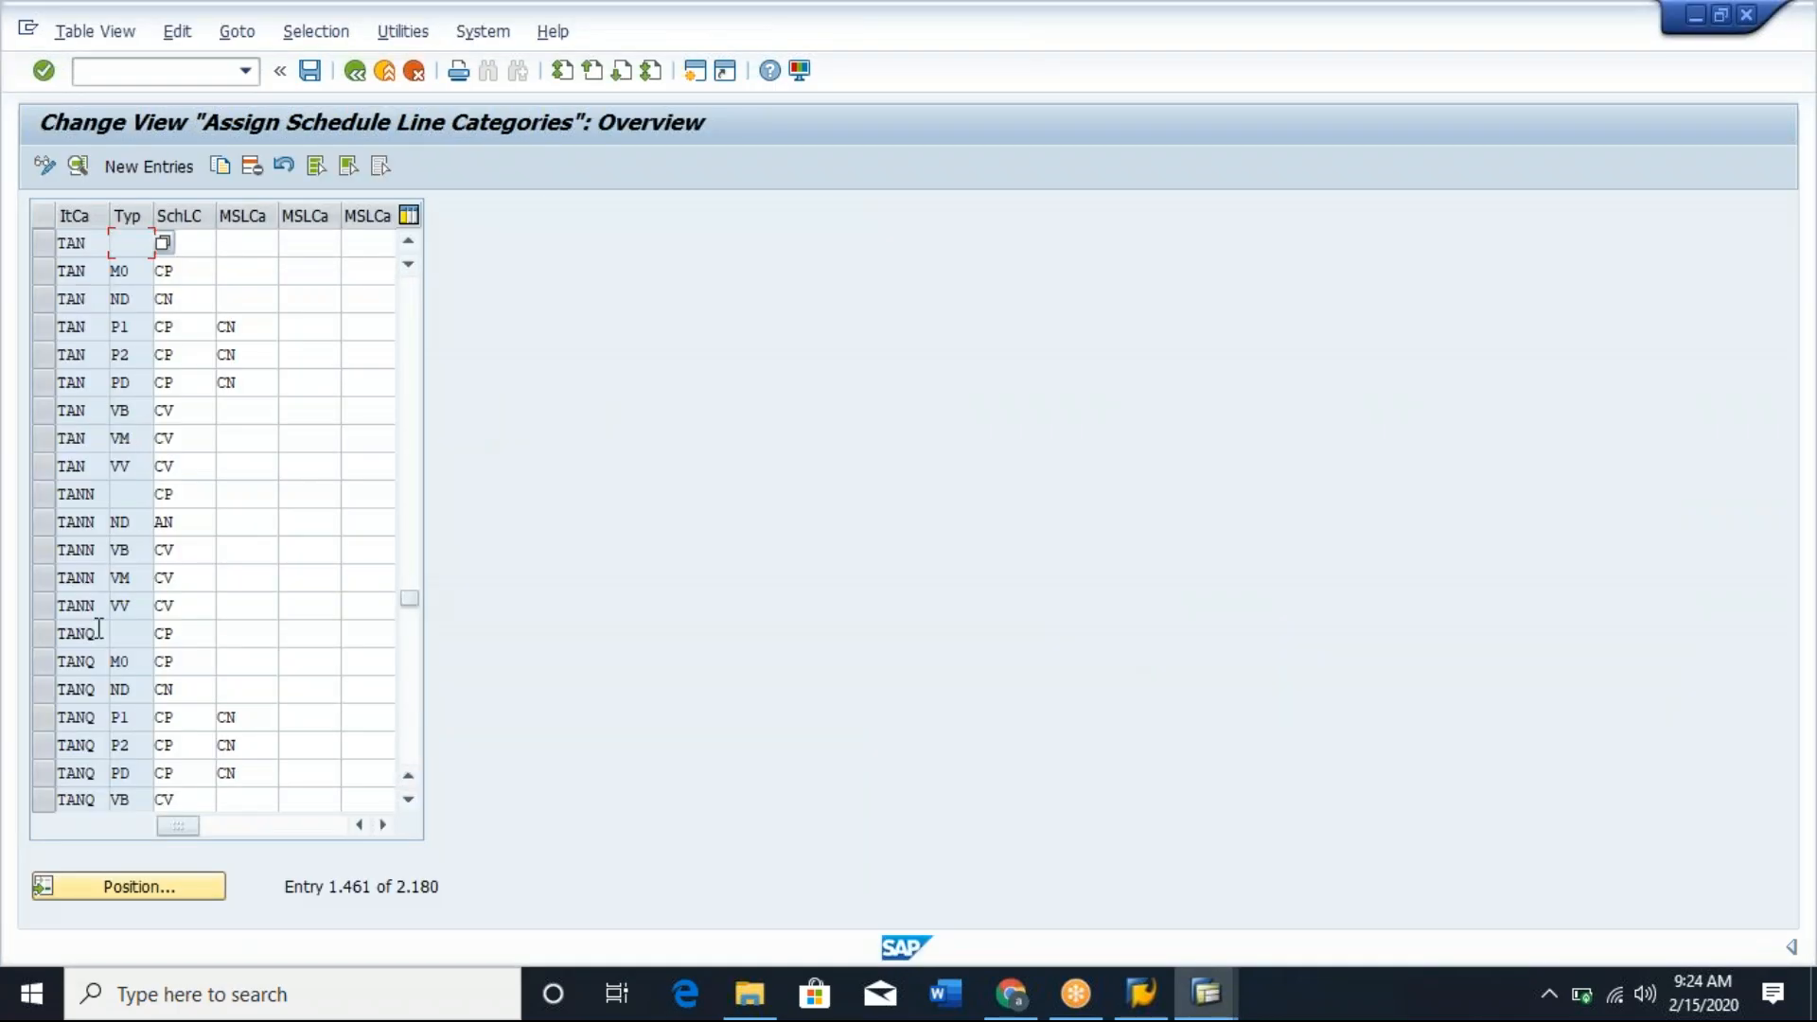
pyautogui.click(44, 439)
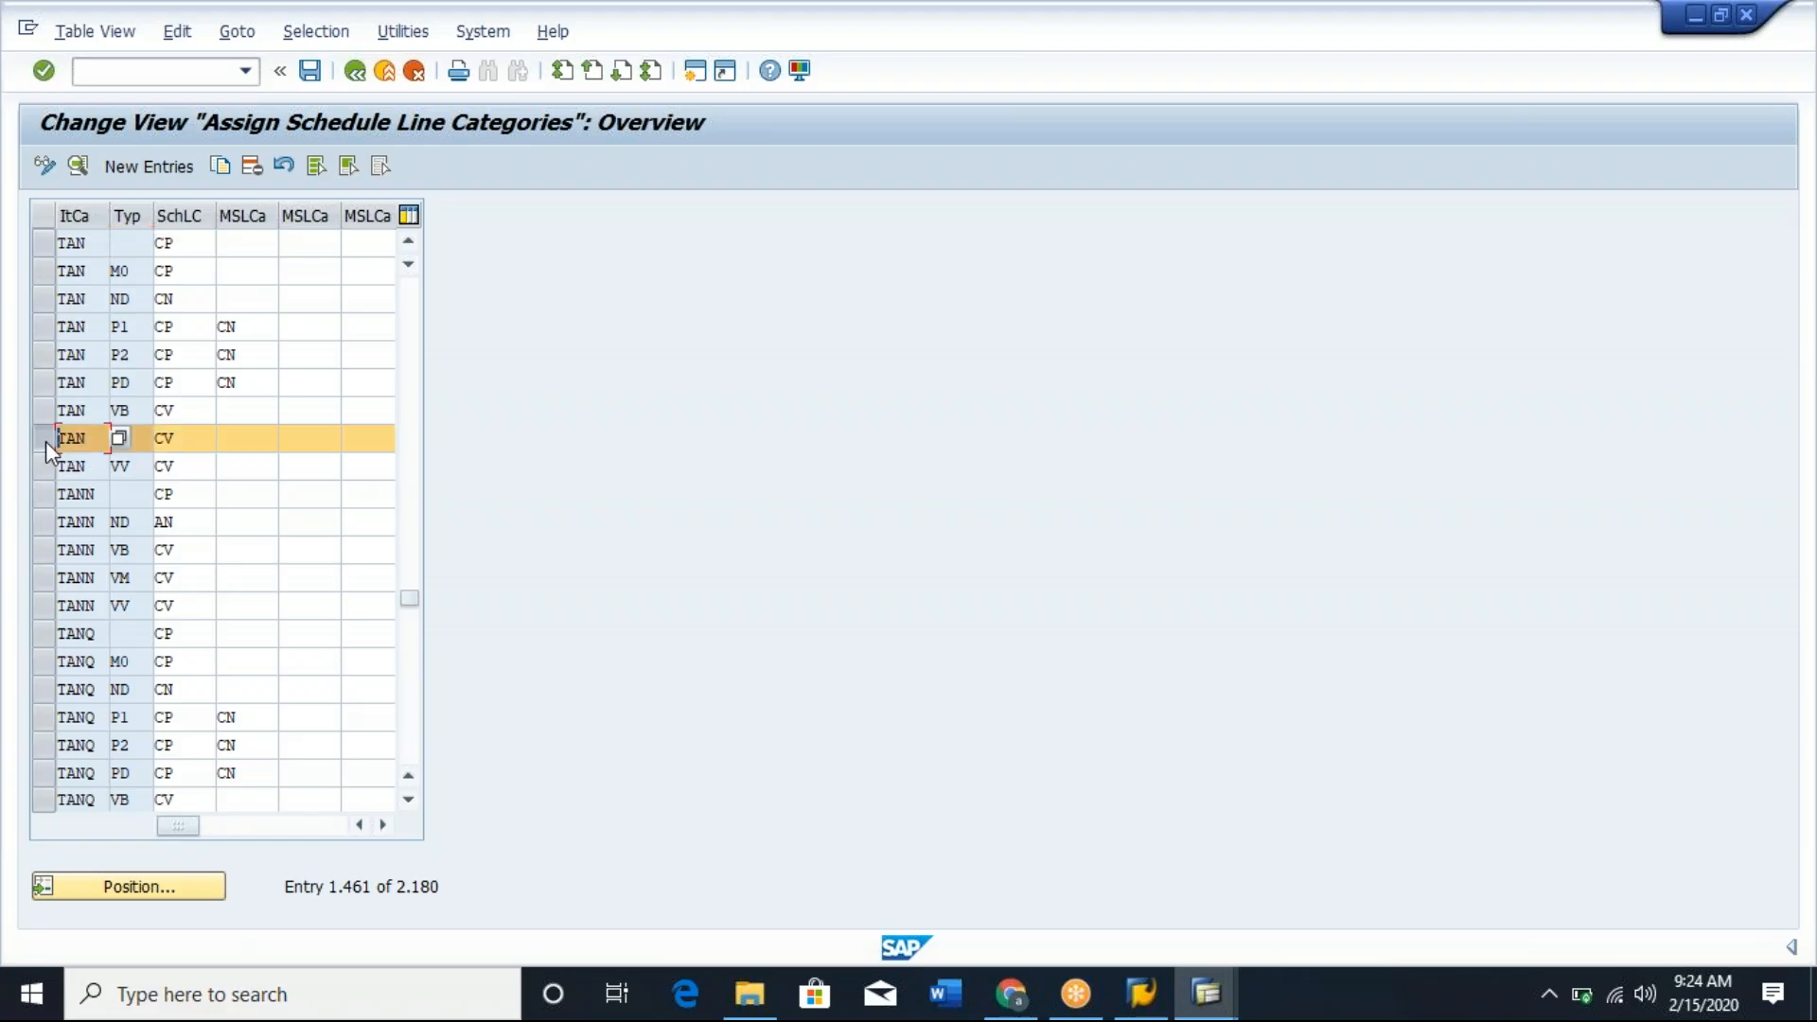
pyautogui.click(248, 437)
pyautogui.click(210, 438)
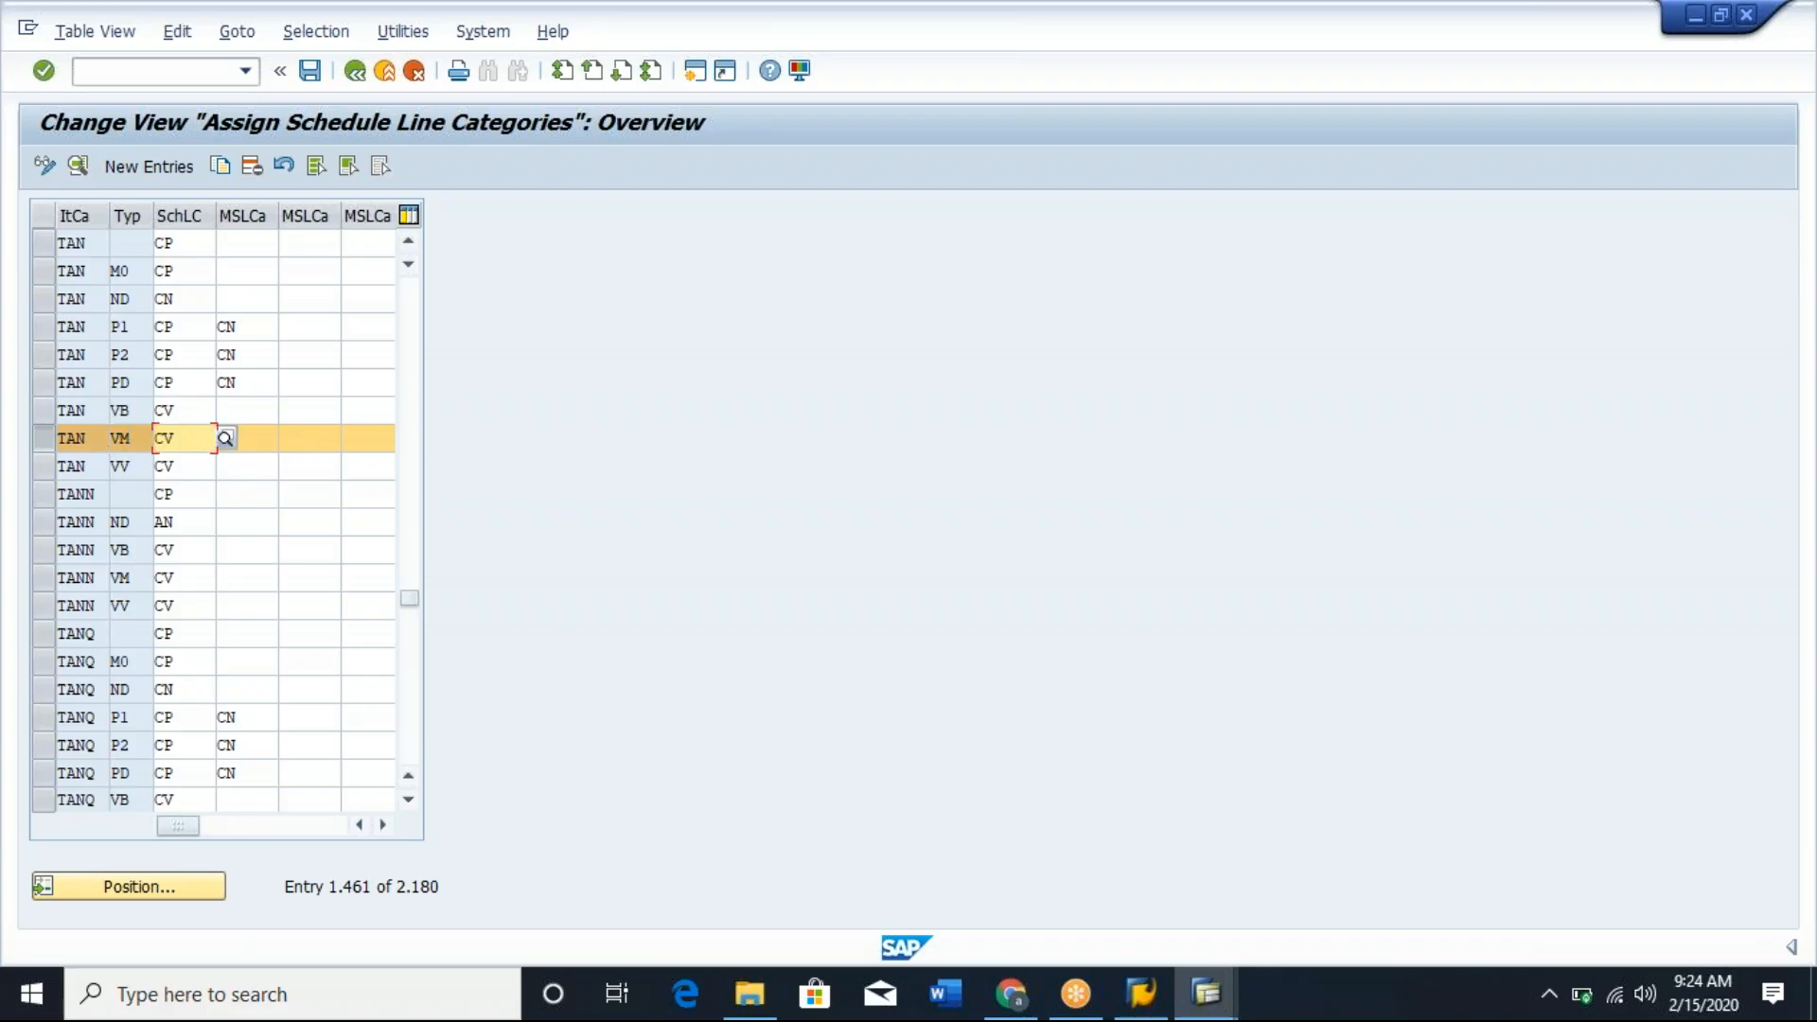
# Return to the standard order and check the schedule line category on the first schedule line of item 10.
pyautogui.hotkey('alt', 'Tab')
pyautogui.hotkey('alt', 'Tab')
pyautogui.hotkey('alt', 'Tab')
pyautogui.hotkey('alt', 'Tab')
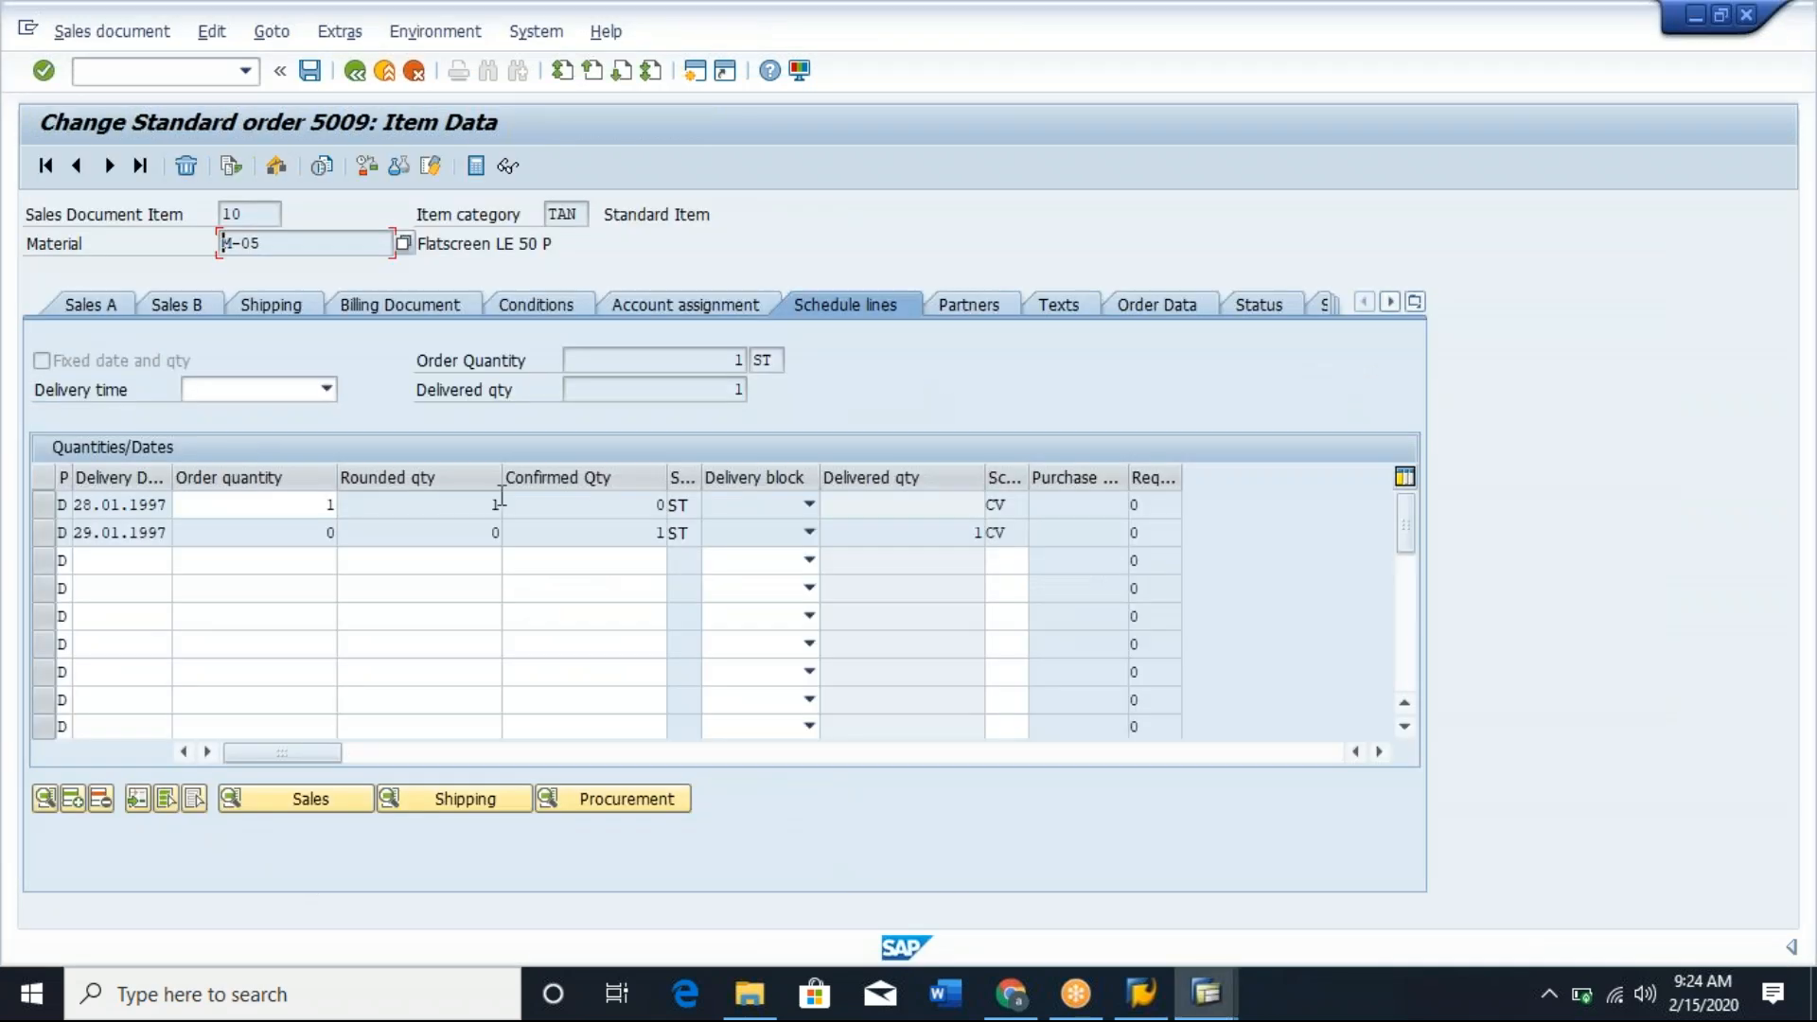
pyautogui.click(1015, 502)
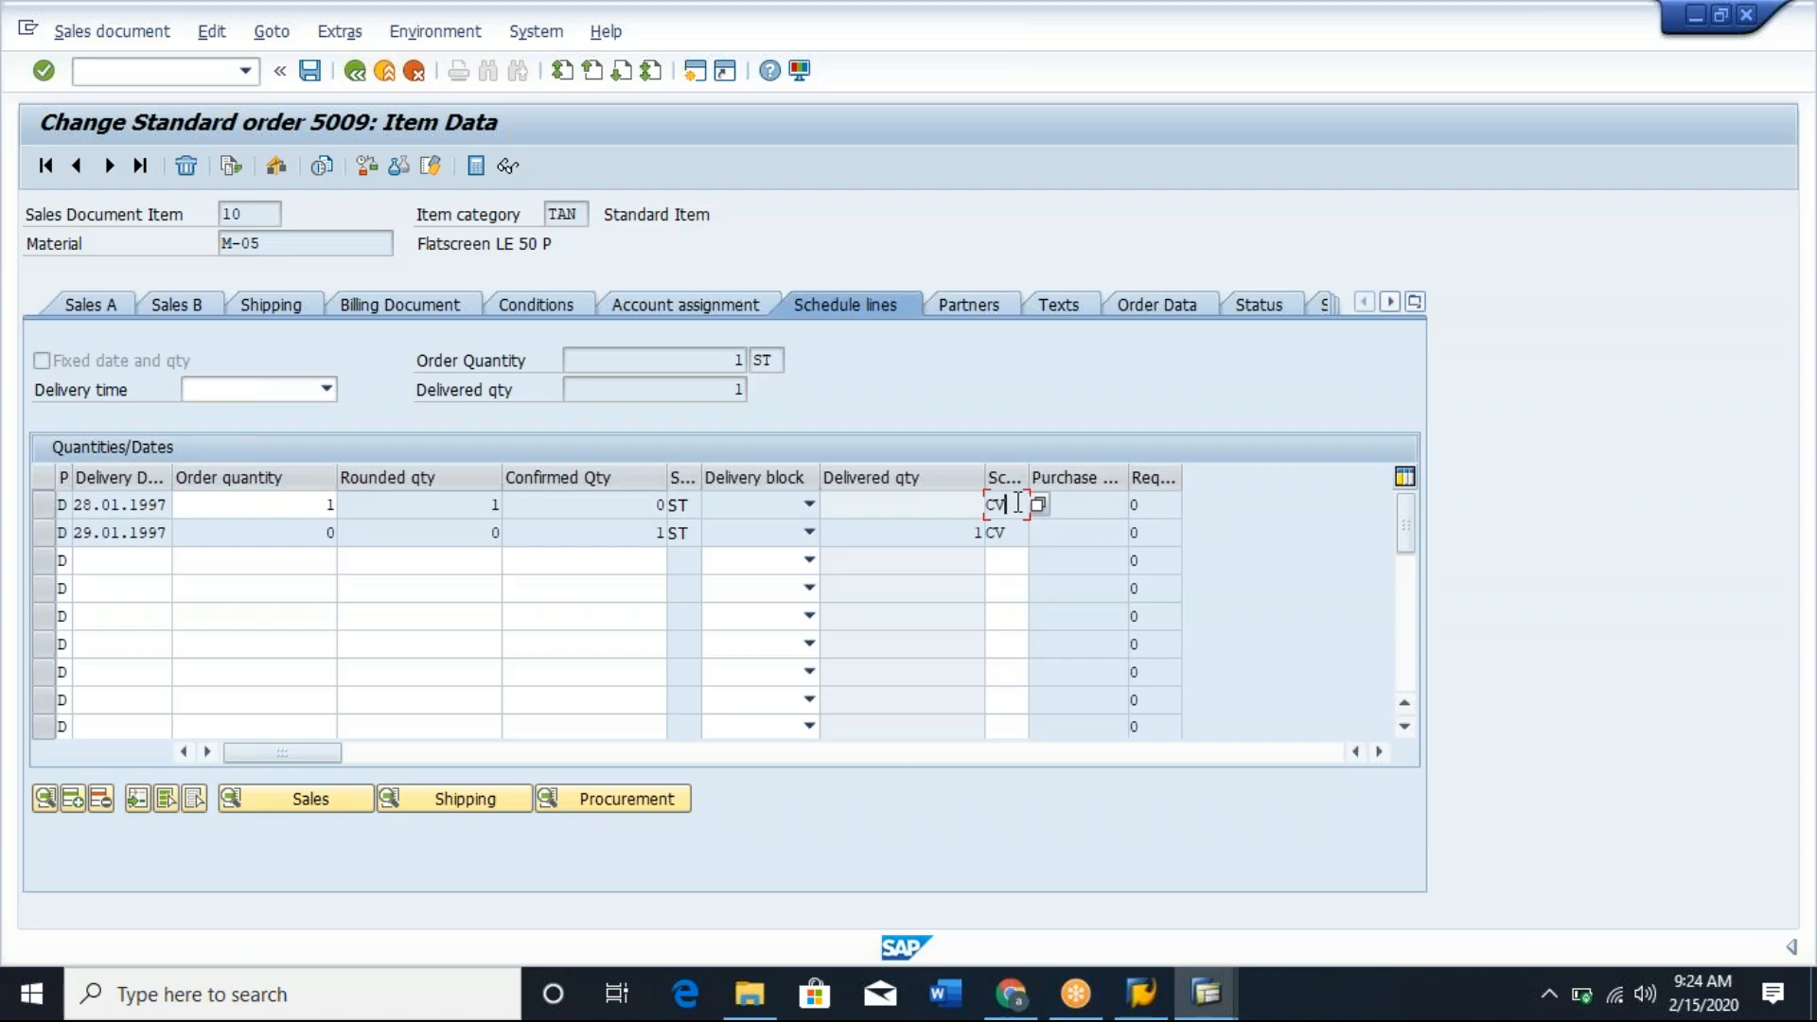
pyautogui.moveTo(1017, 503); pyautogui.dragTo(988, 503)
pyautogui.click(987, 503)
# Check the item category and material number of item 10 in the standard order's item data.
pyautogui.moveTo(549, 216); pyautogui.dragTo(580, 217)
pyautogui.click(580, 218)
pyautogui.doubleClick(578, 216)
pyautogui.click(578, 216)
pyautogui.moveTo(285, 244); pyautogui.dragTo(224, 244)
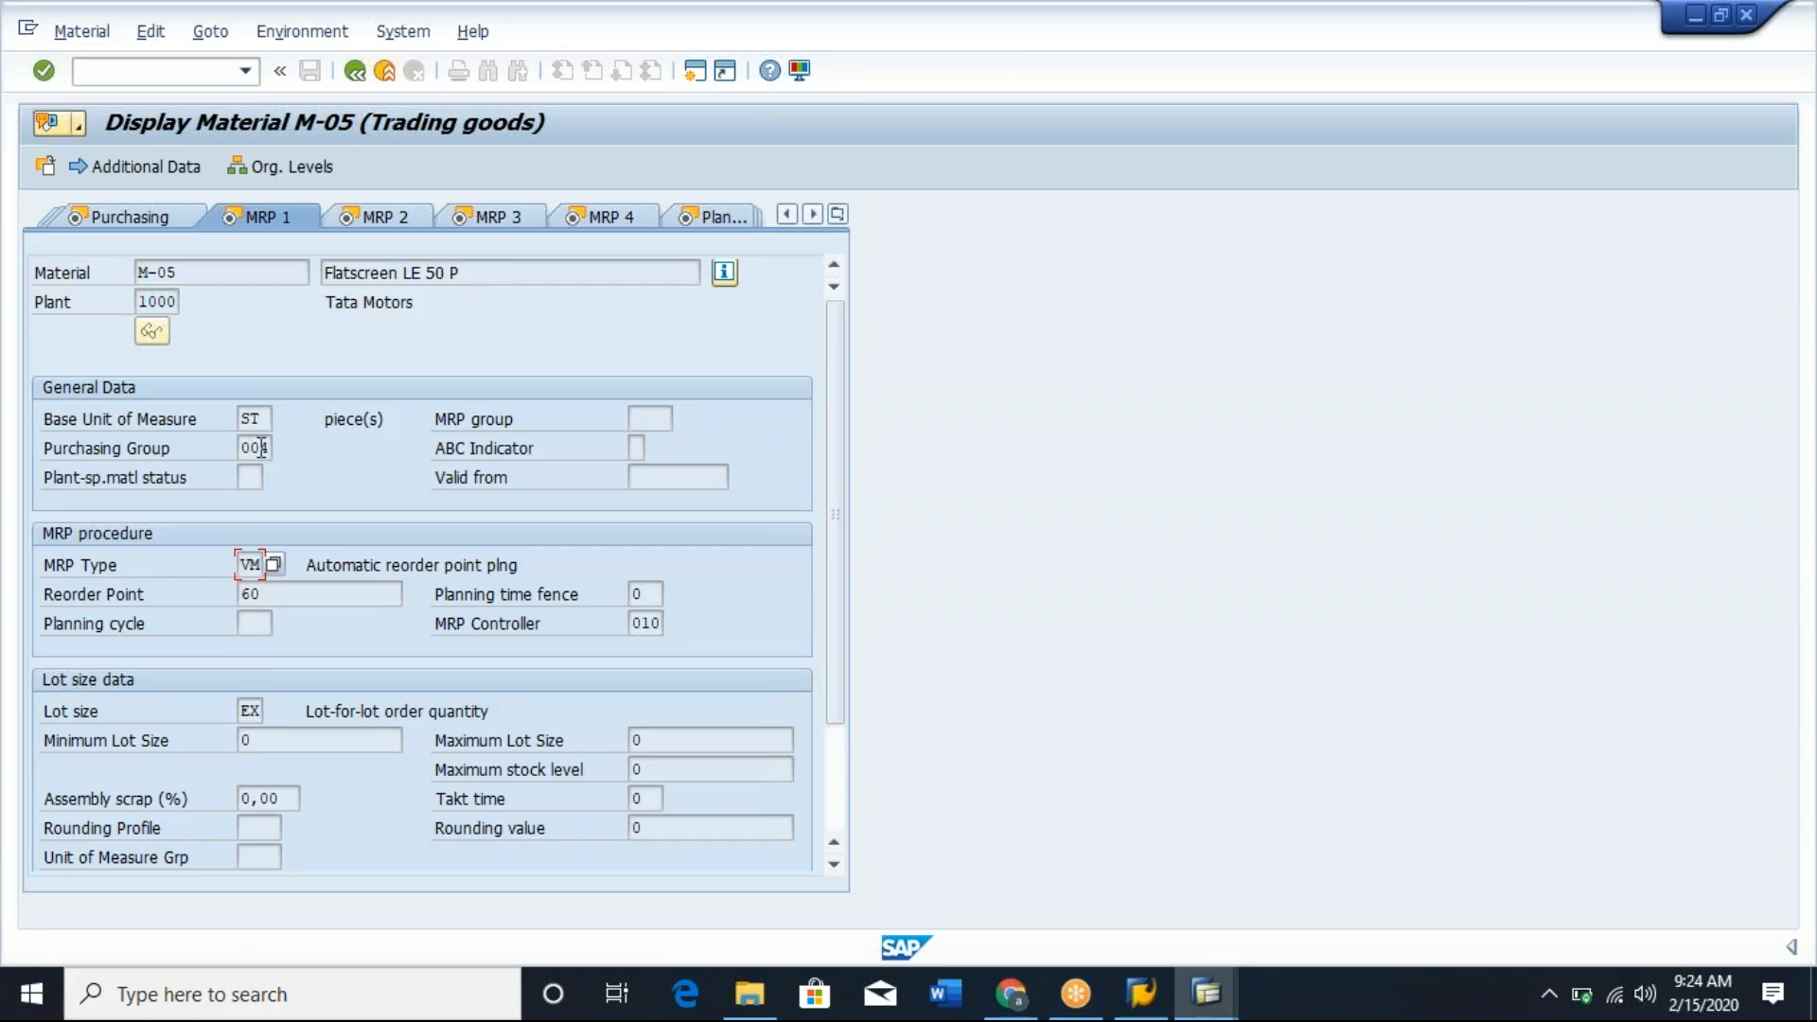
# Display the list of available MRP types for material M-05 and move the list clear of the MRP data.
pyautogui.click(273, 565)
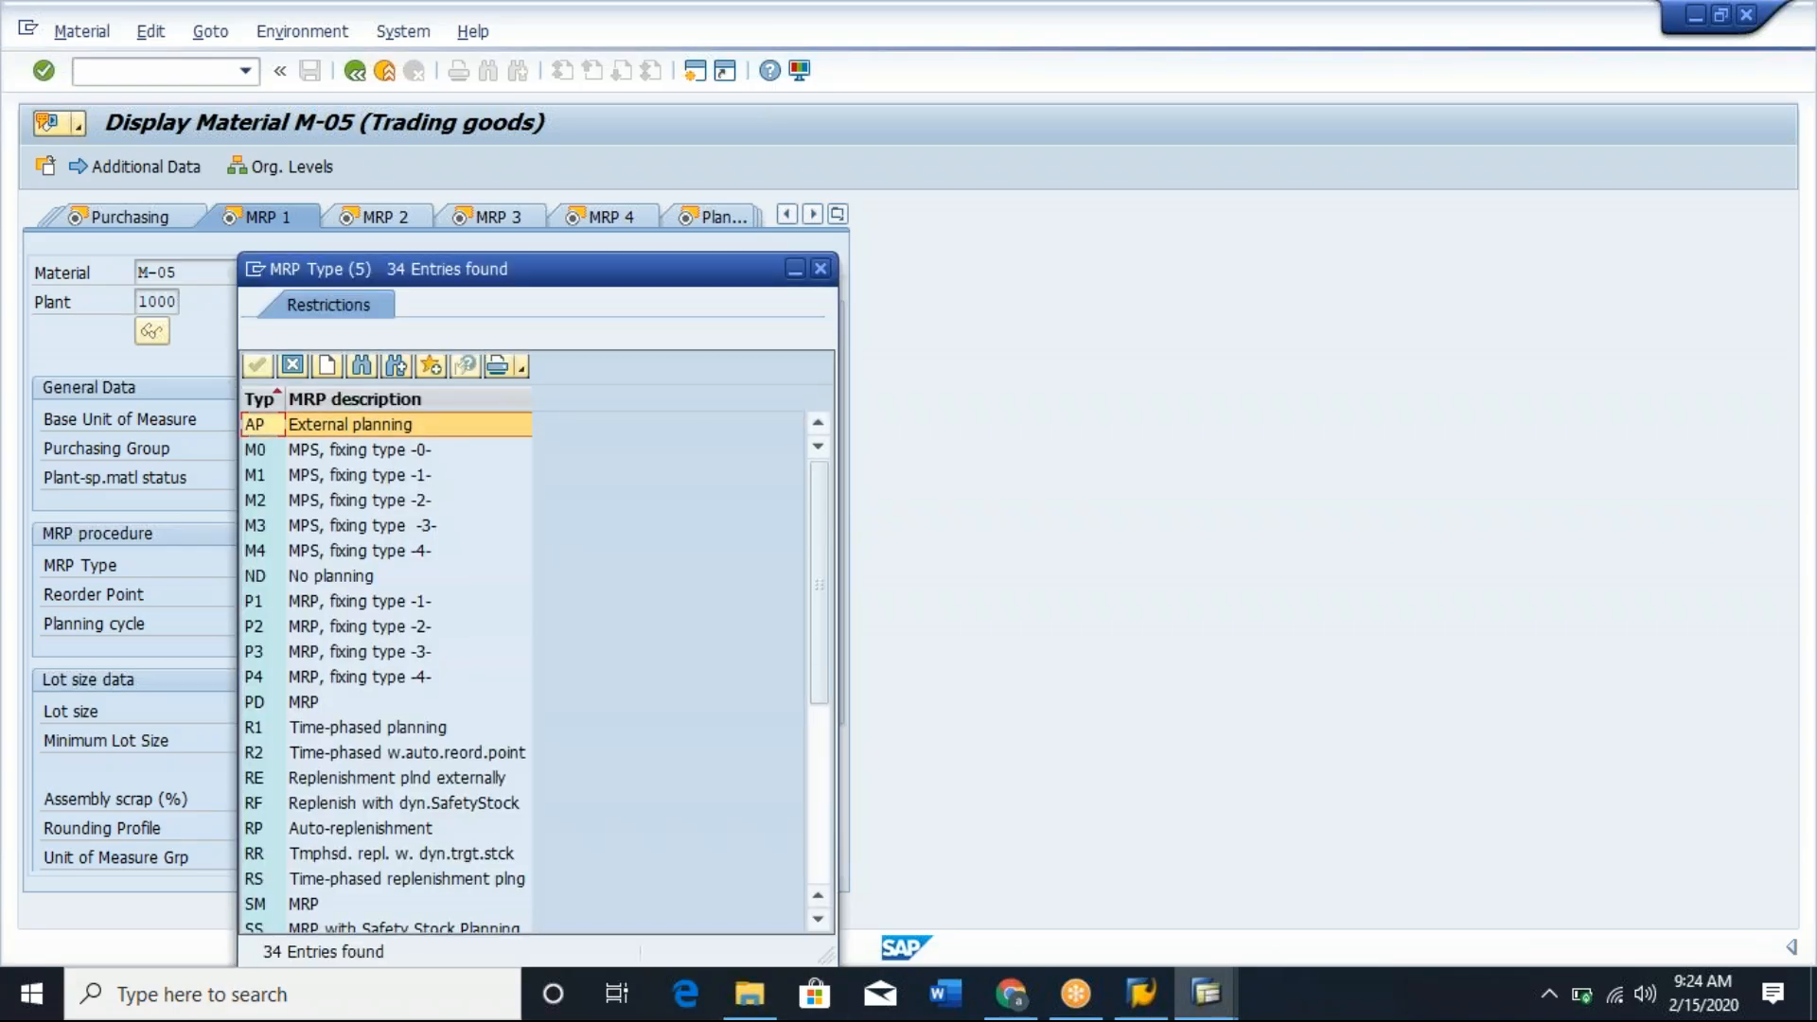
pyautogui.moveTo(616, 285); pyautogui.dragTo(1003, 166)
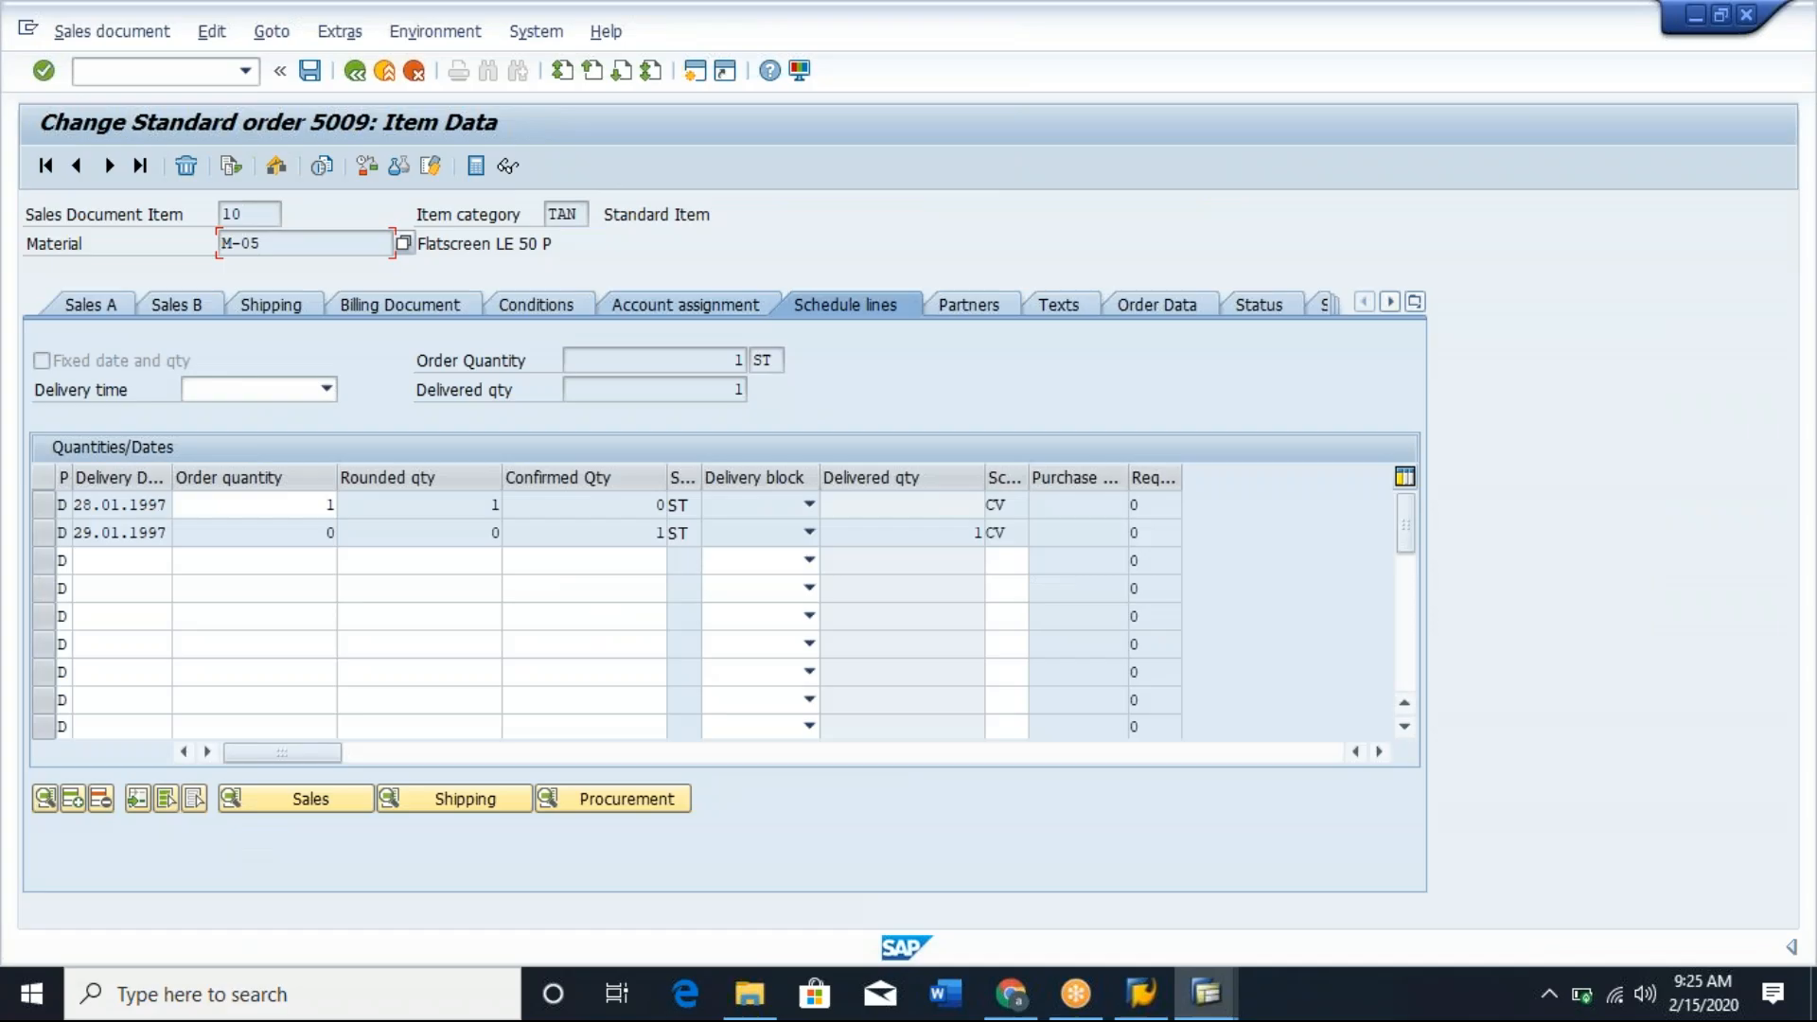
# In the schedule line category assignment, read the MRP type field help for the TAN and VM row and select that row's schedule line category.
pyautogui.hotkey('alt', 'Tab')
pyautogui.hotkey('alt', 'Tab')
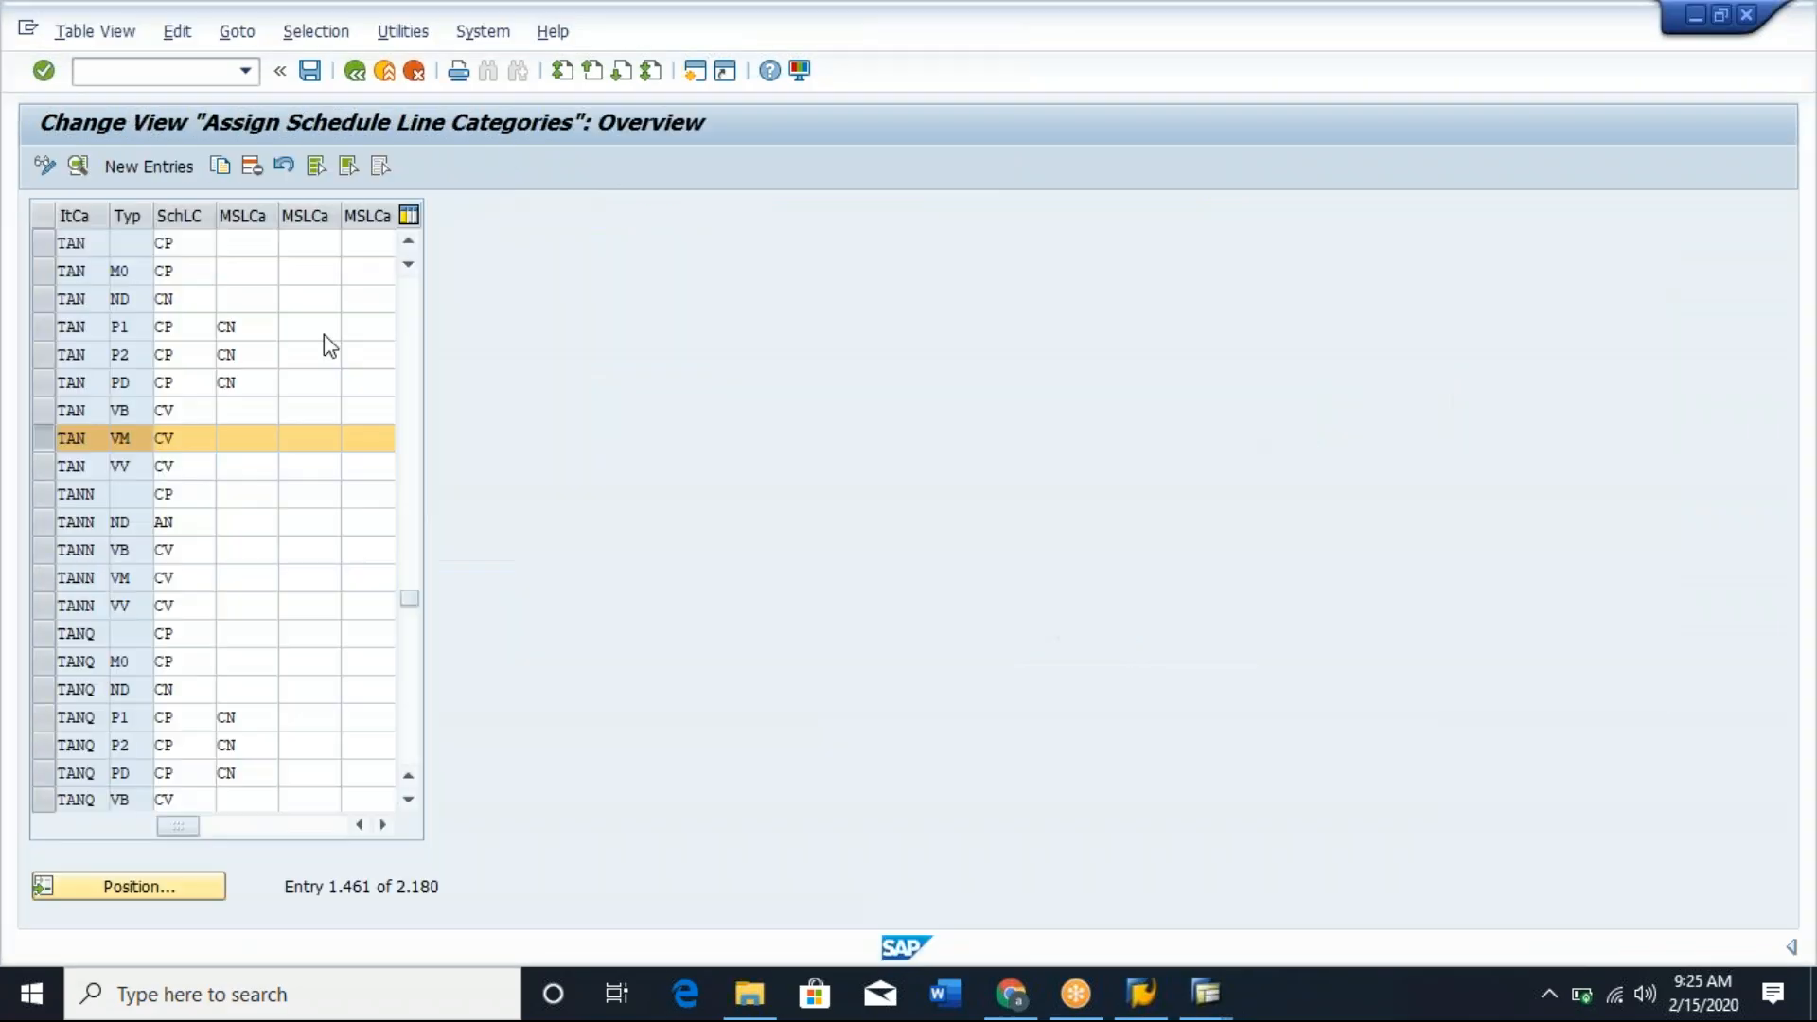
pyautogui.click(123, 446)
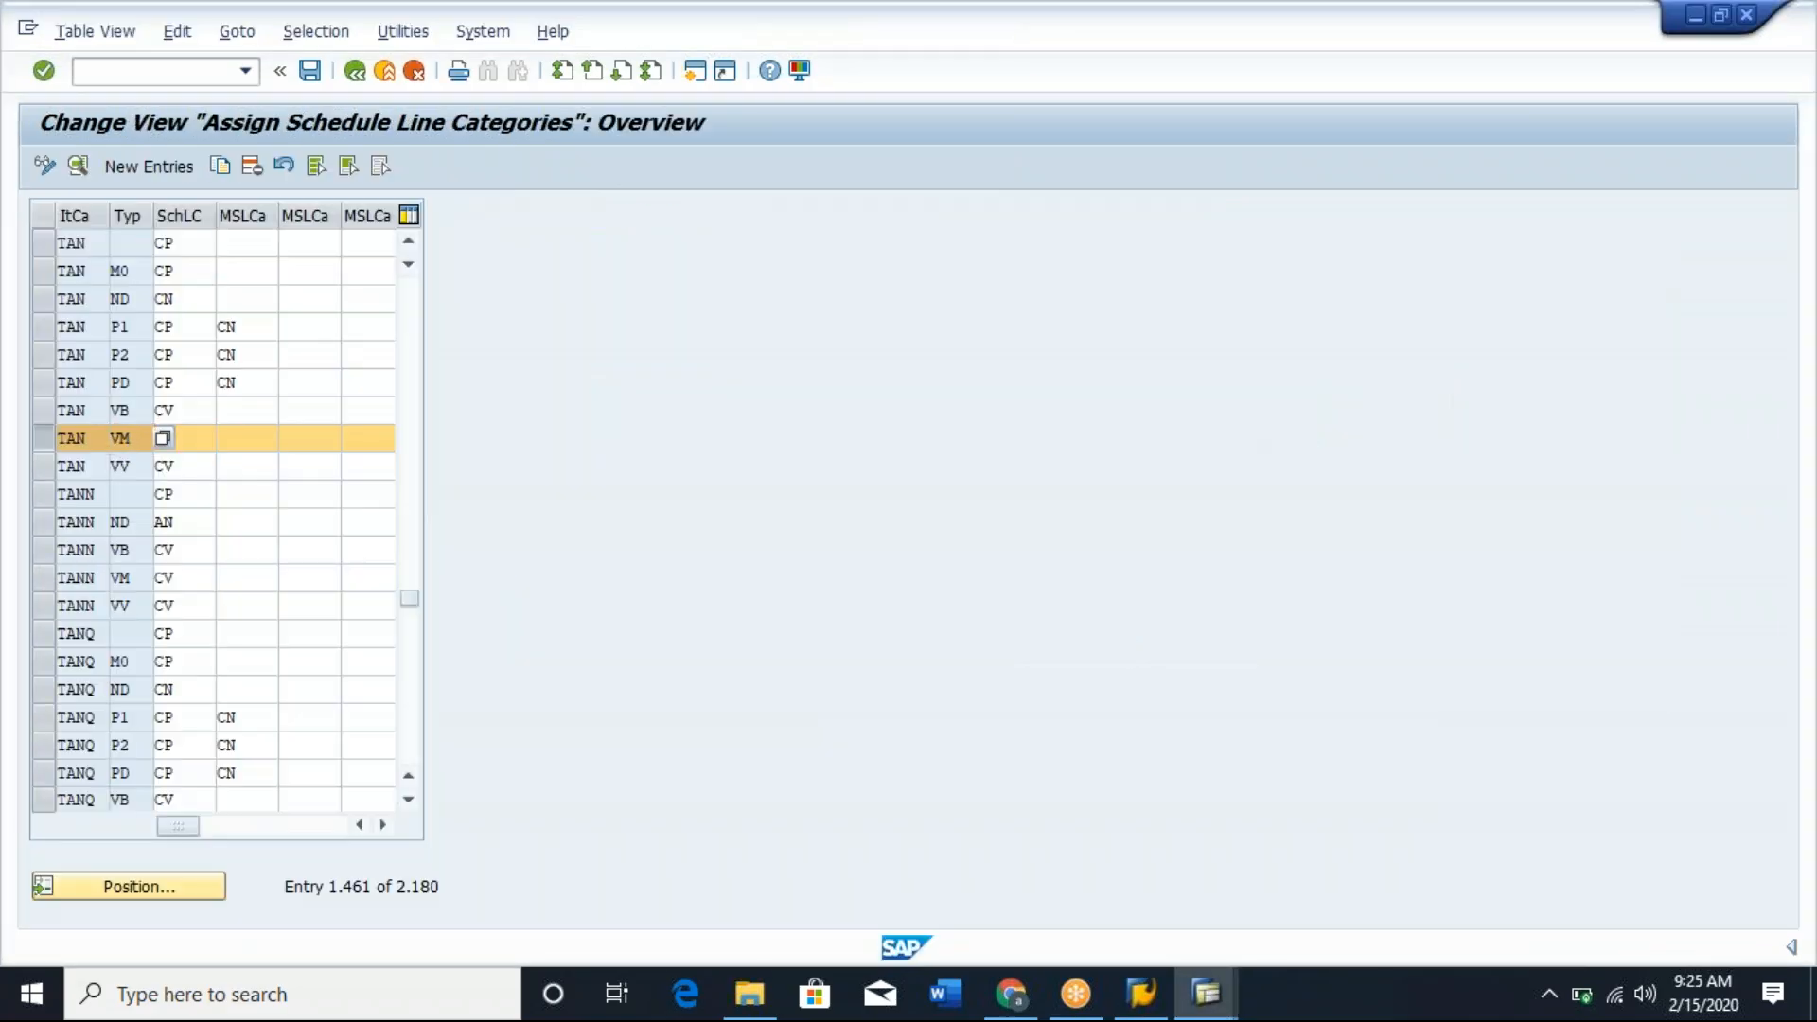
pyautogui.press('F1')
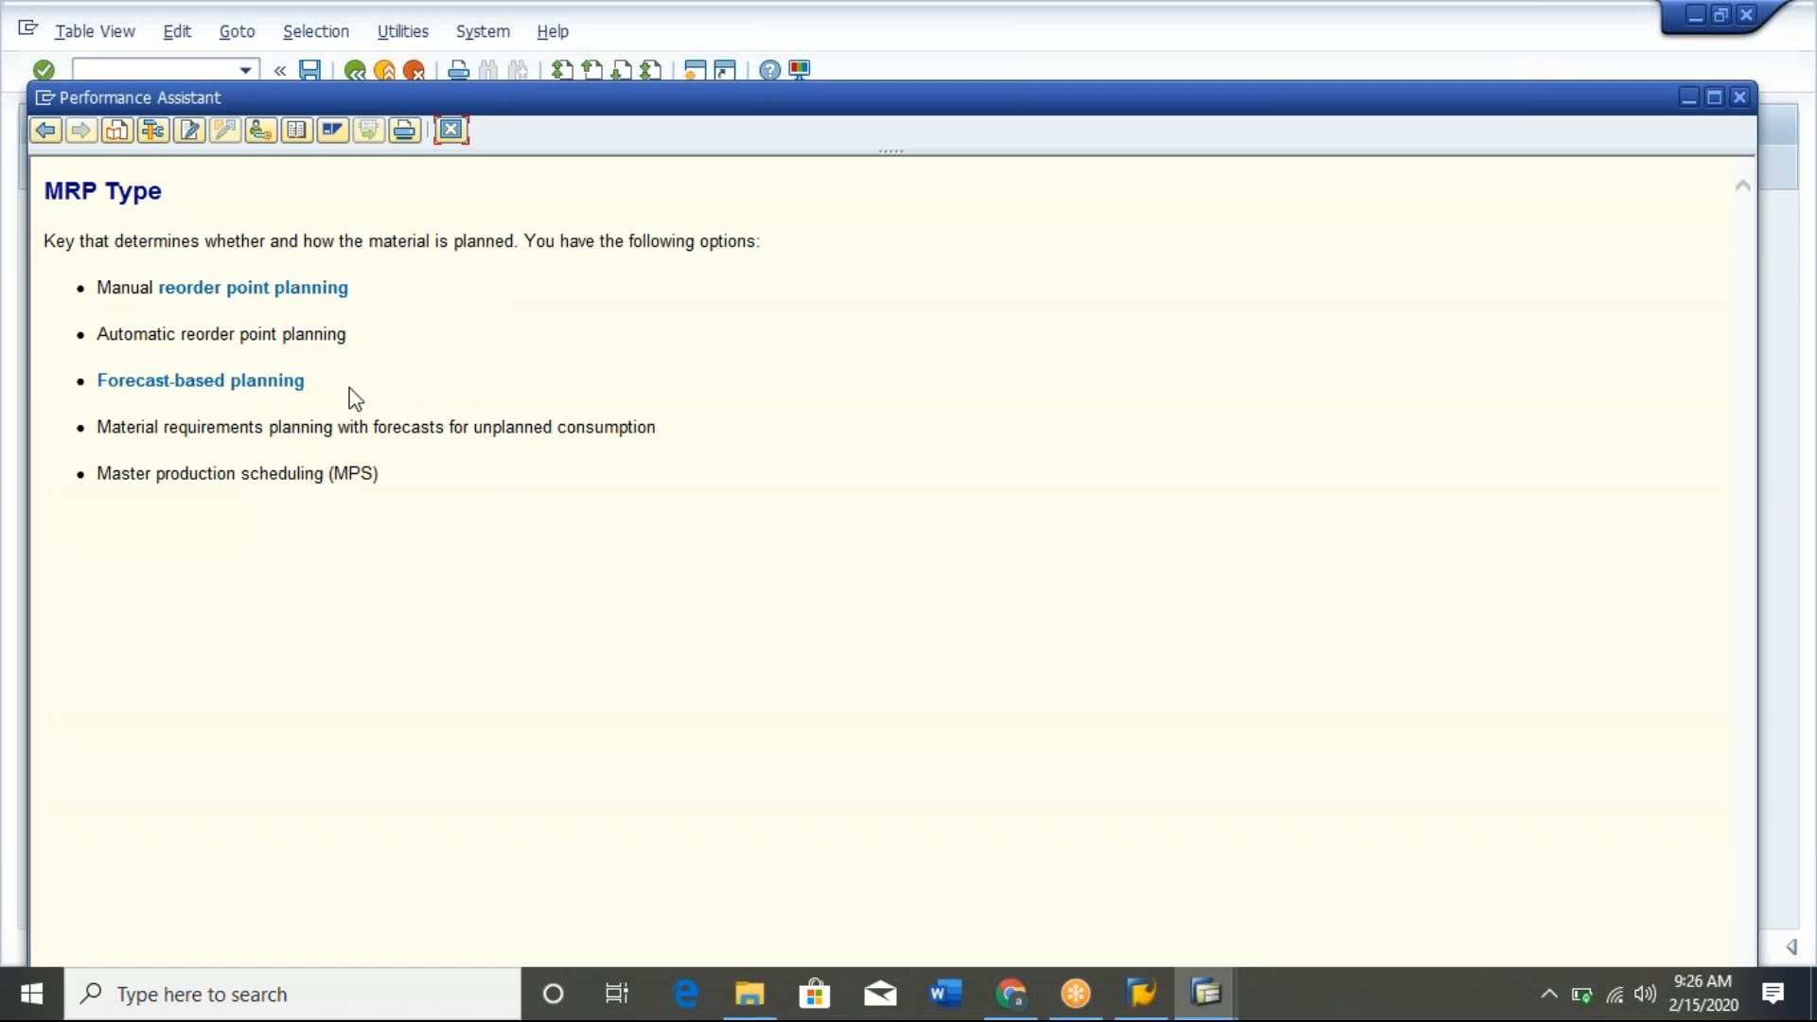
pyautogui.moveTo(354, 398); pyautogui.dragTo(45, 364)
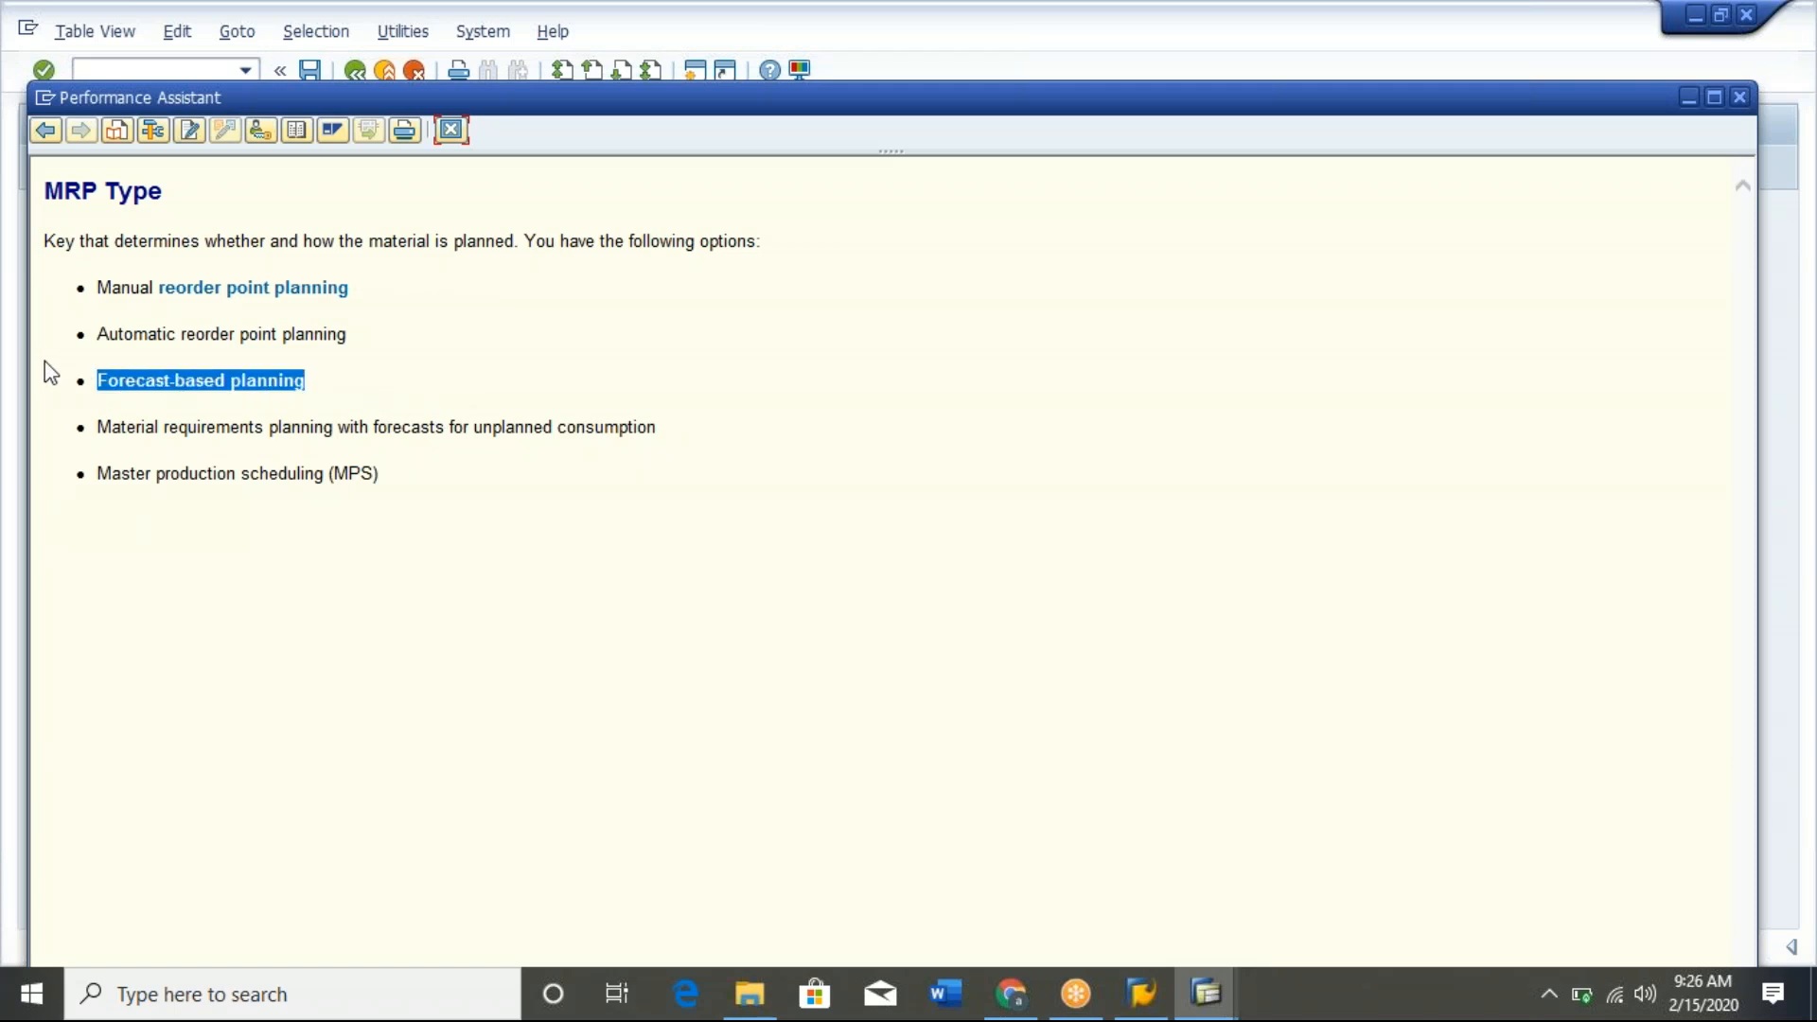
pyautogui.moveTo(678, 442); pyautogui.dragTo(122, 440)
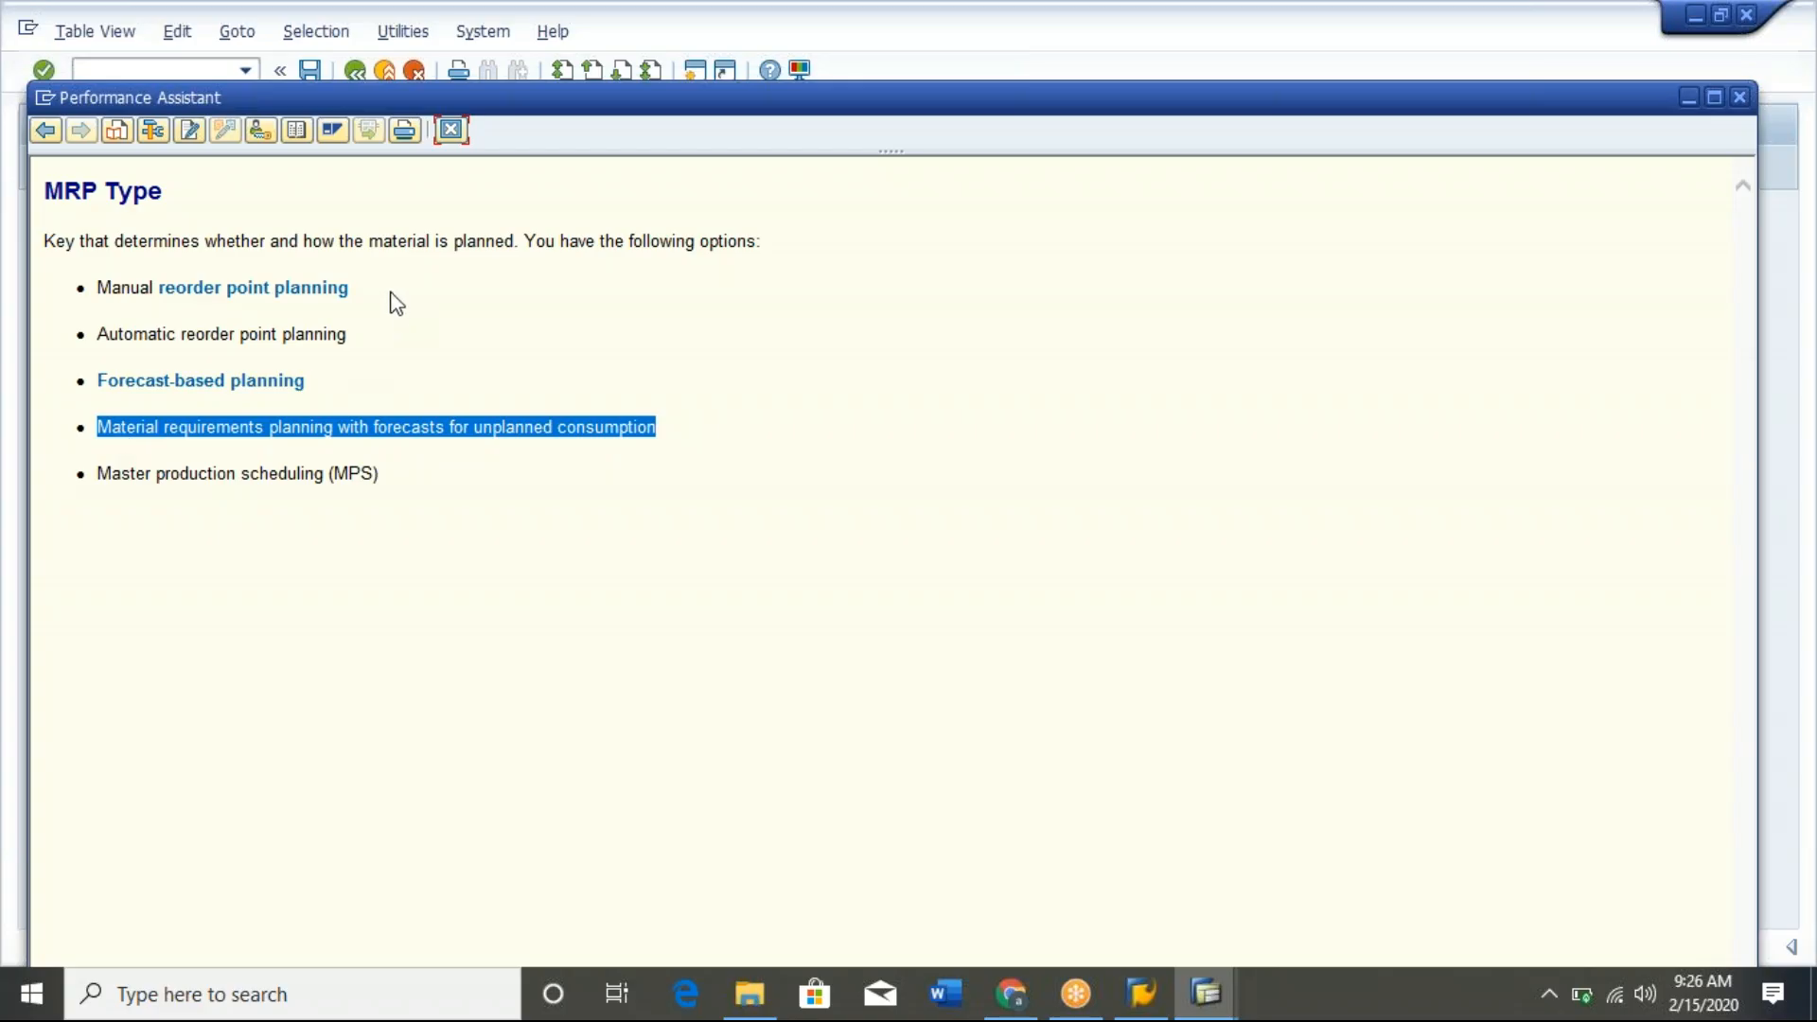
pyautogui.click(333, 295)
pyautogui.moveTo(331, 290); pyautogui.dragTo(85, 276)
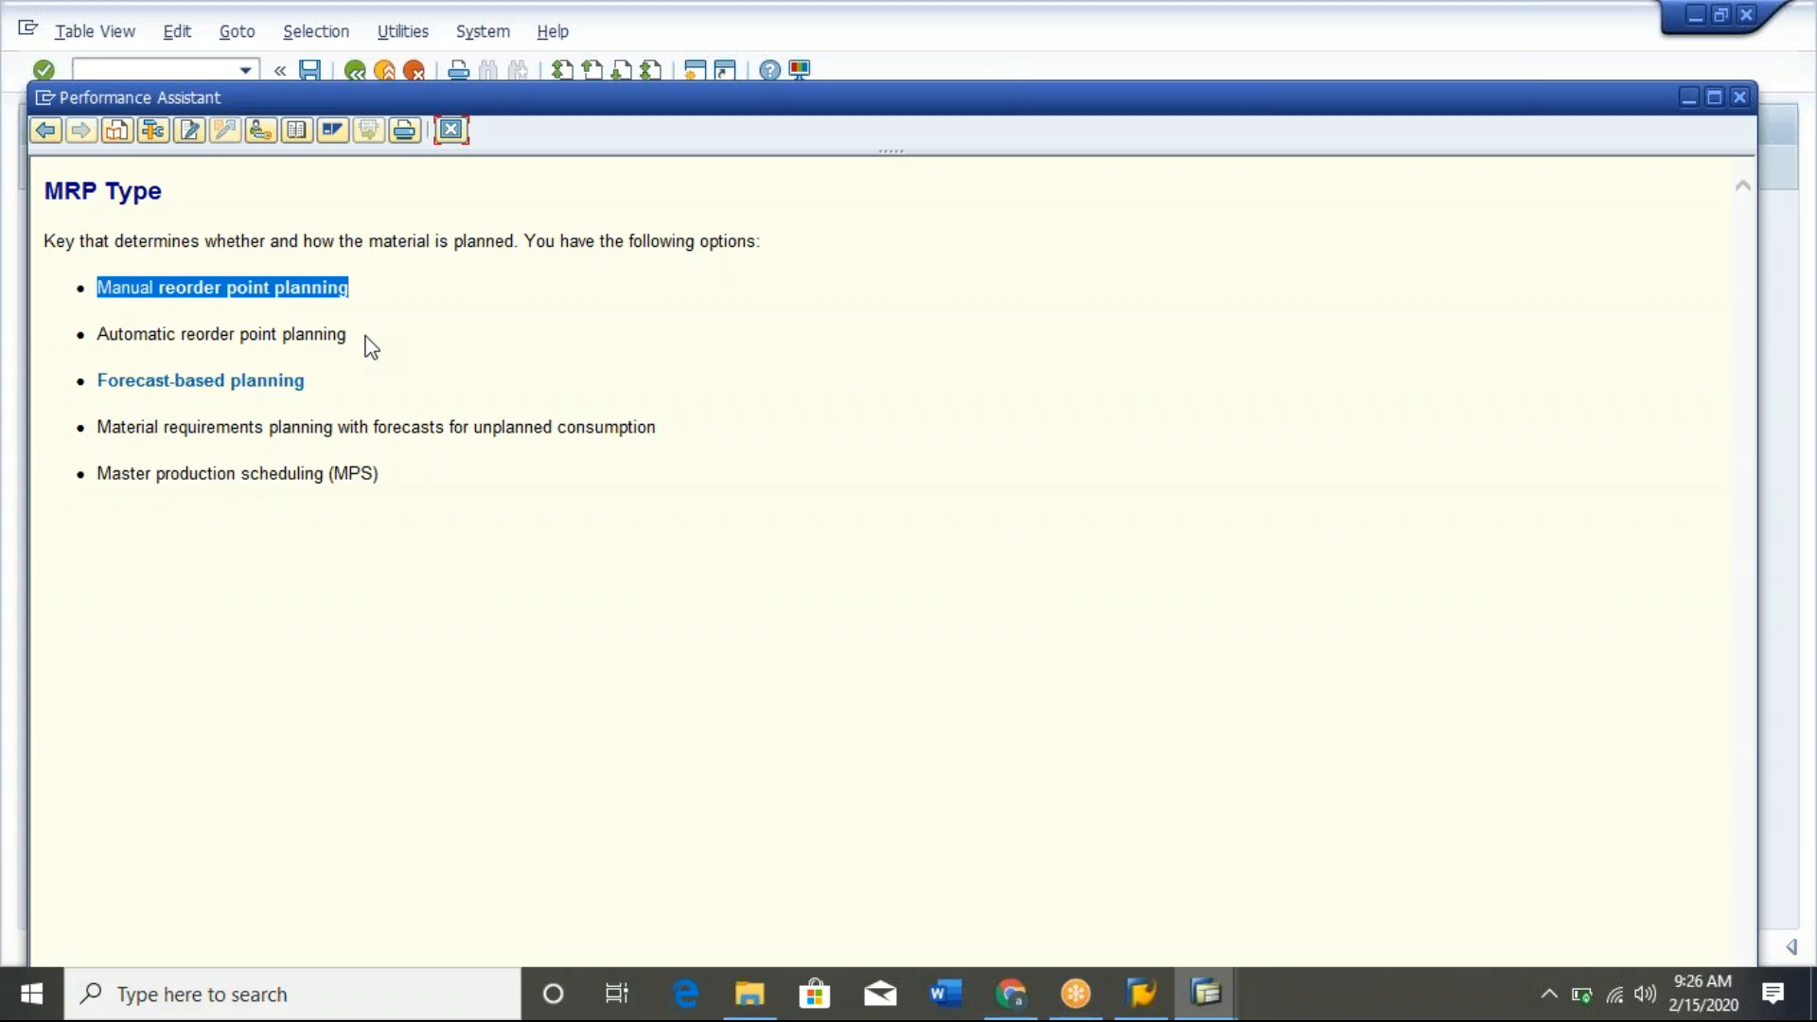
pyautogui.click(453, 133)
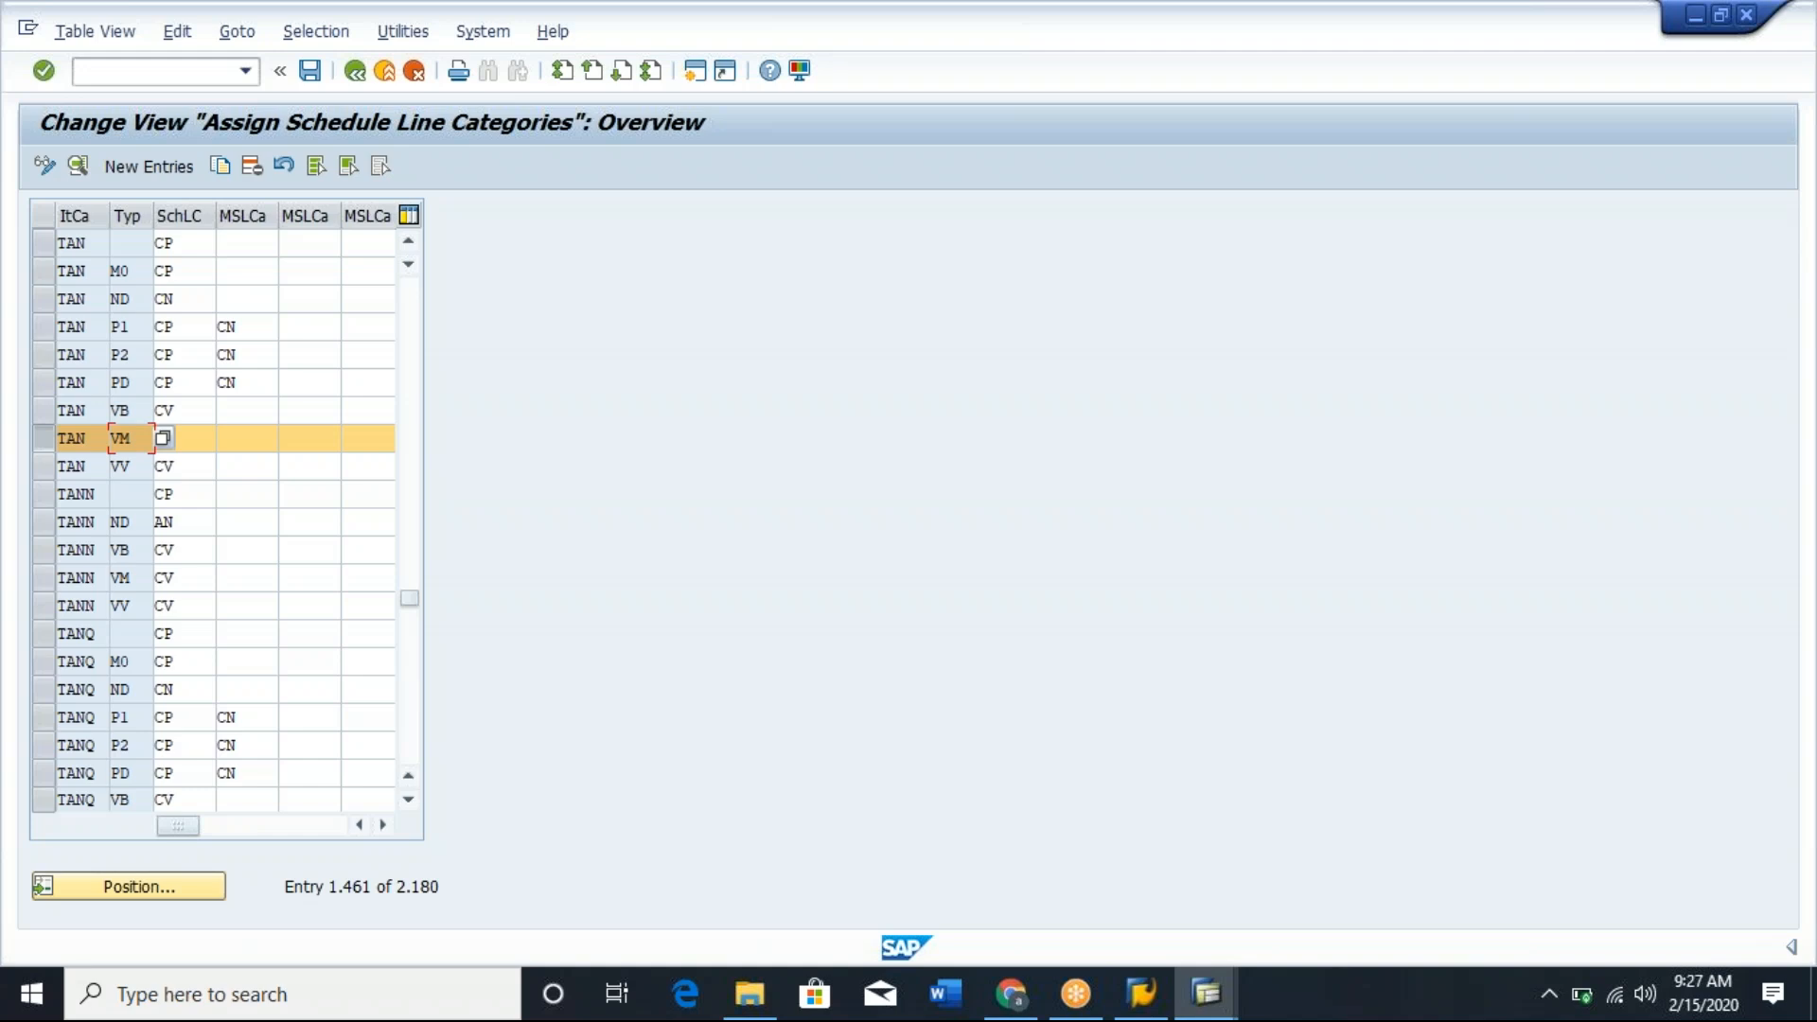
pyautogui.click(199, 439)
pyautogui.write('CV')
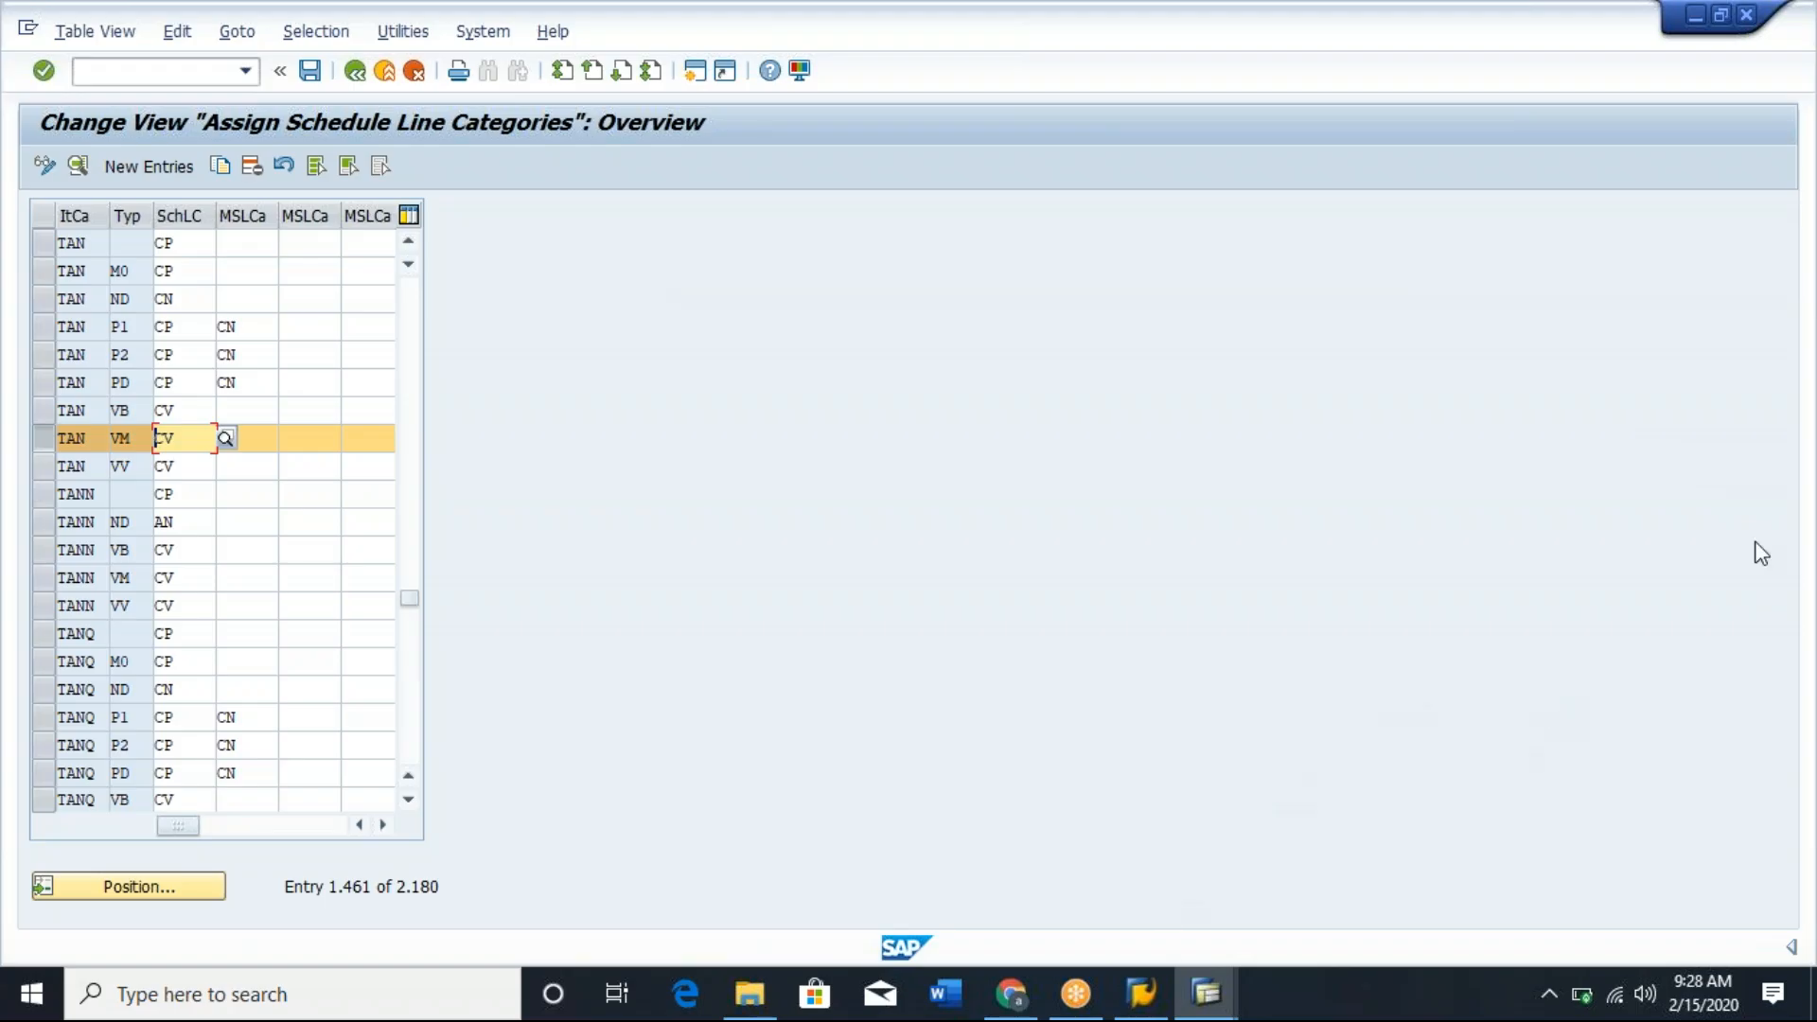
# Switch to Gmail in Chrome and start forwarding the message with the ECC server access details.
pyautogui.click(1010, 993)
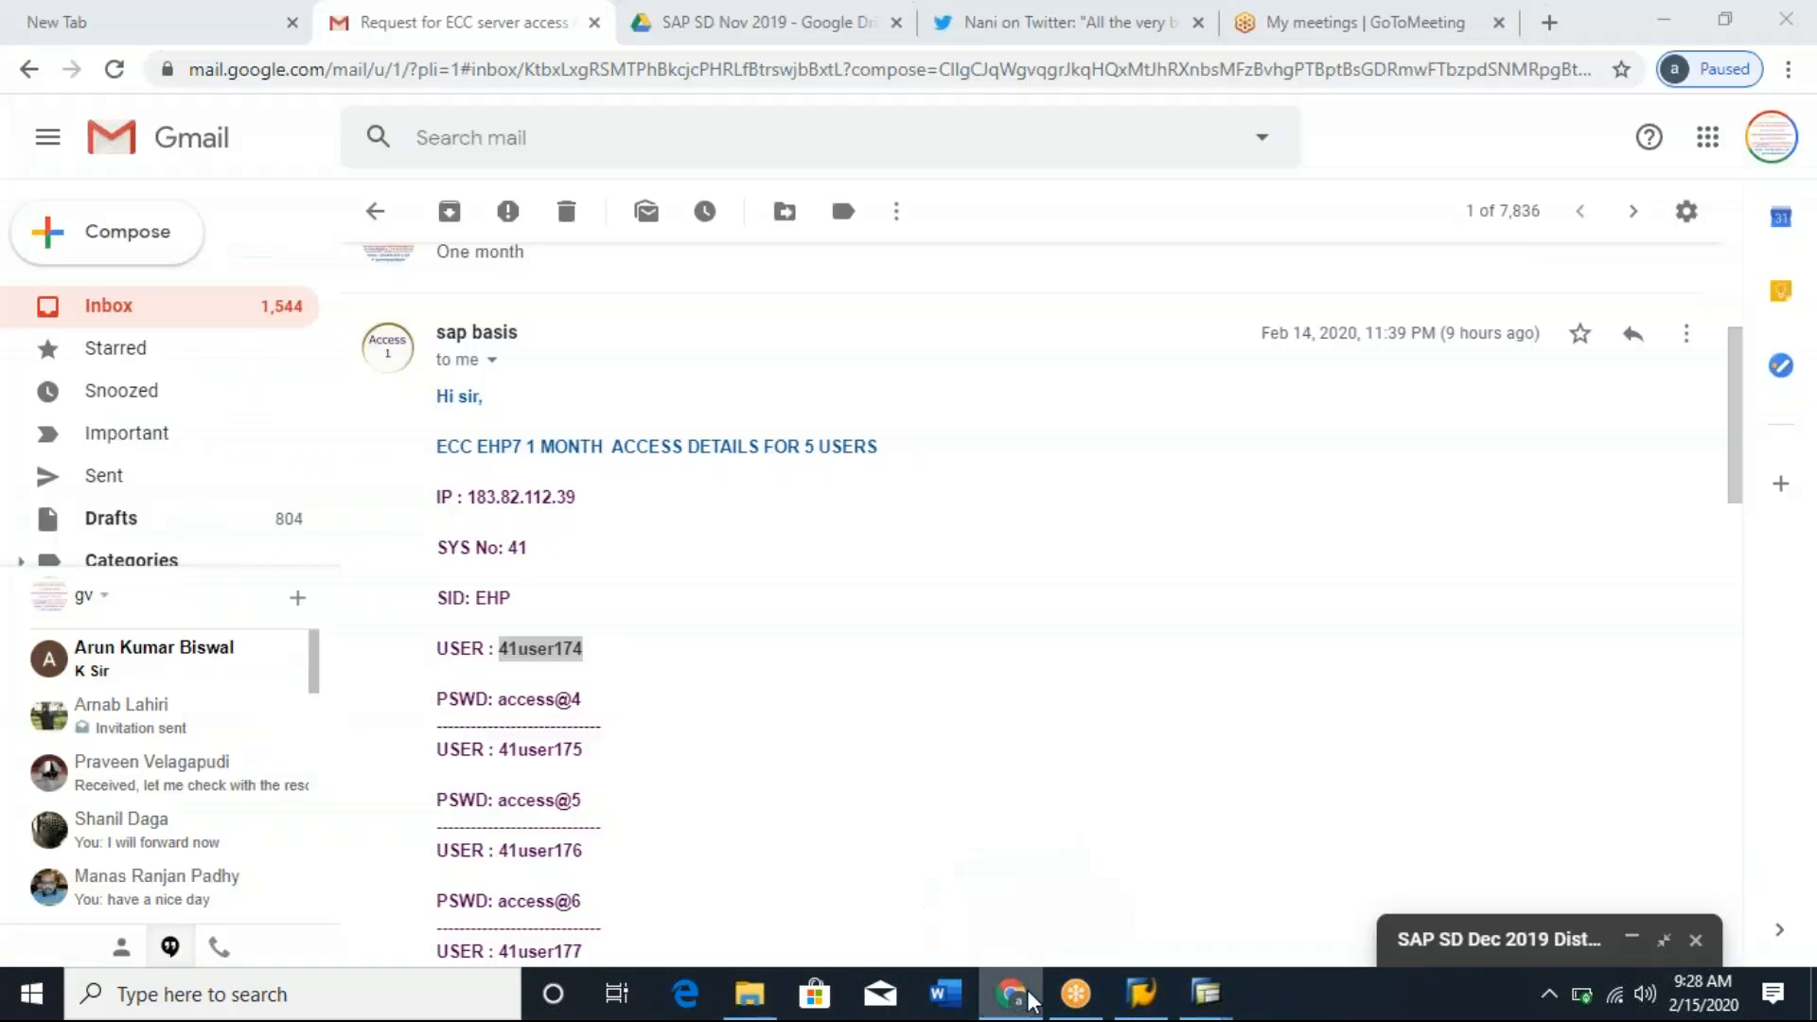
pyautogui.click(1686, 335)
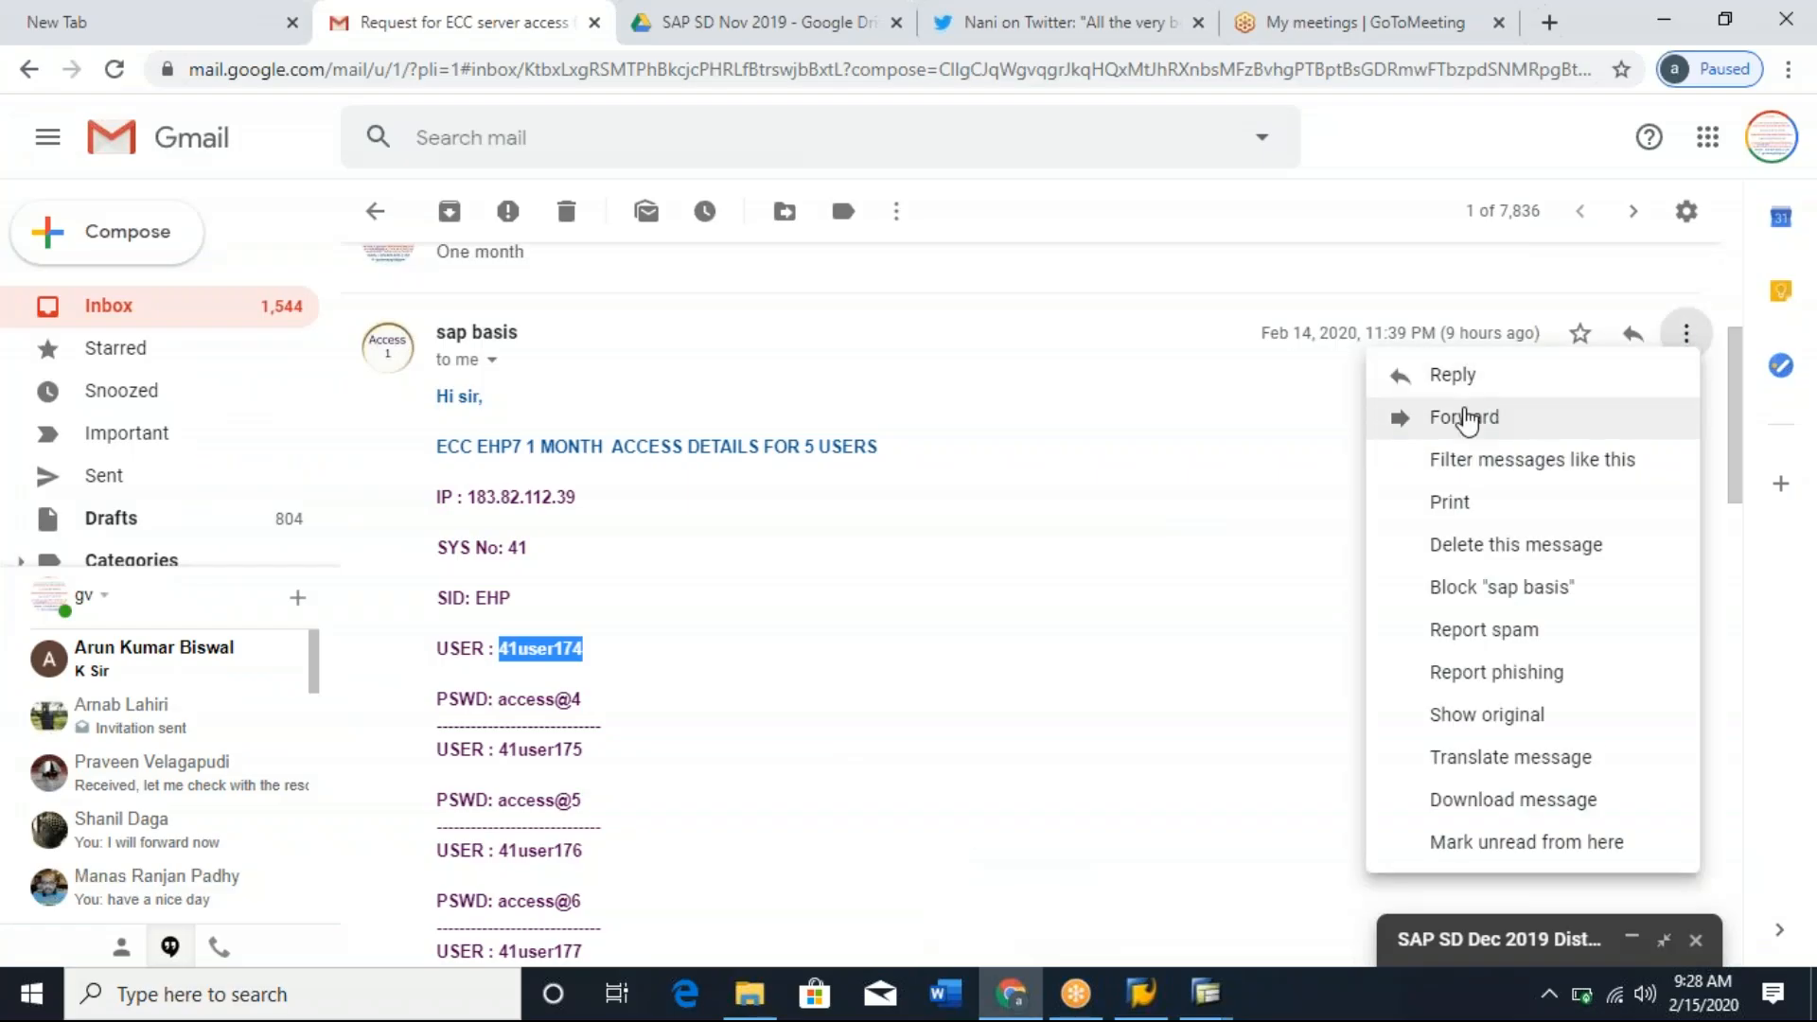
pyautogui.click(1467, 420)
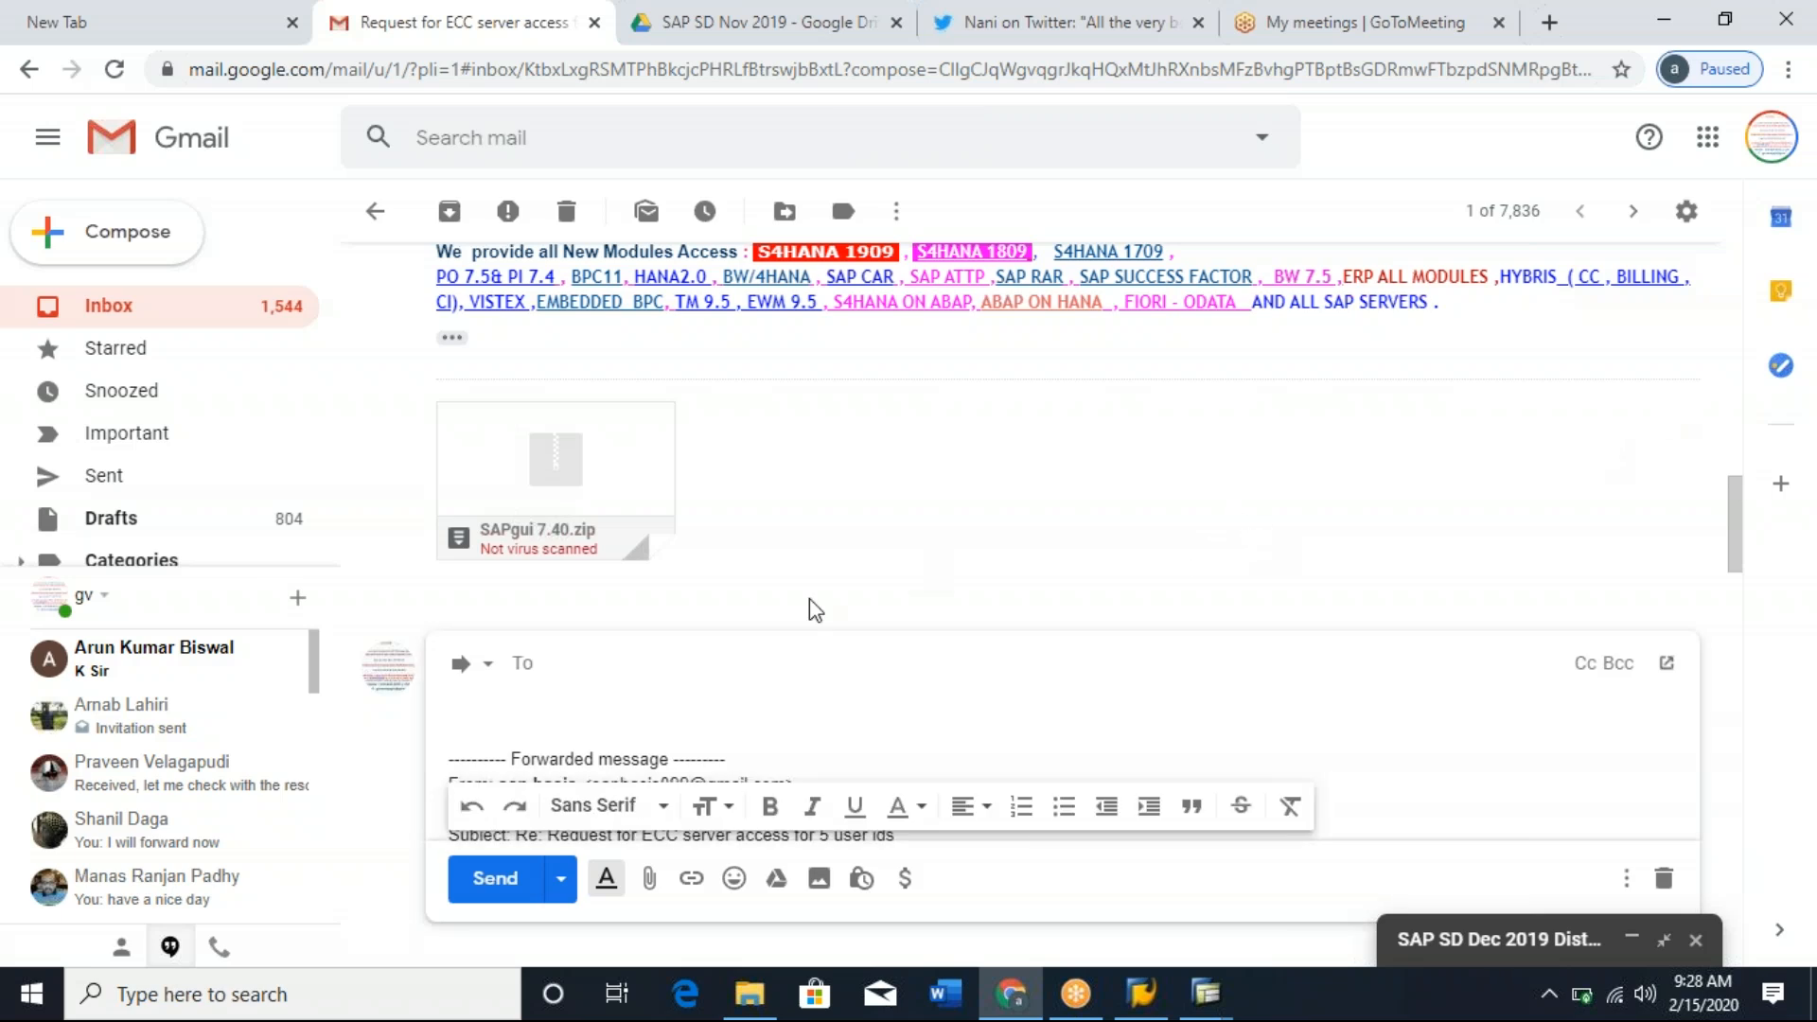
# Address the forwarded message to the four trainees by their e-mail contacts and dismiss the low battery notice.
pyautogui.write('vive')
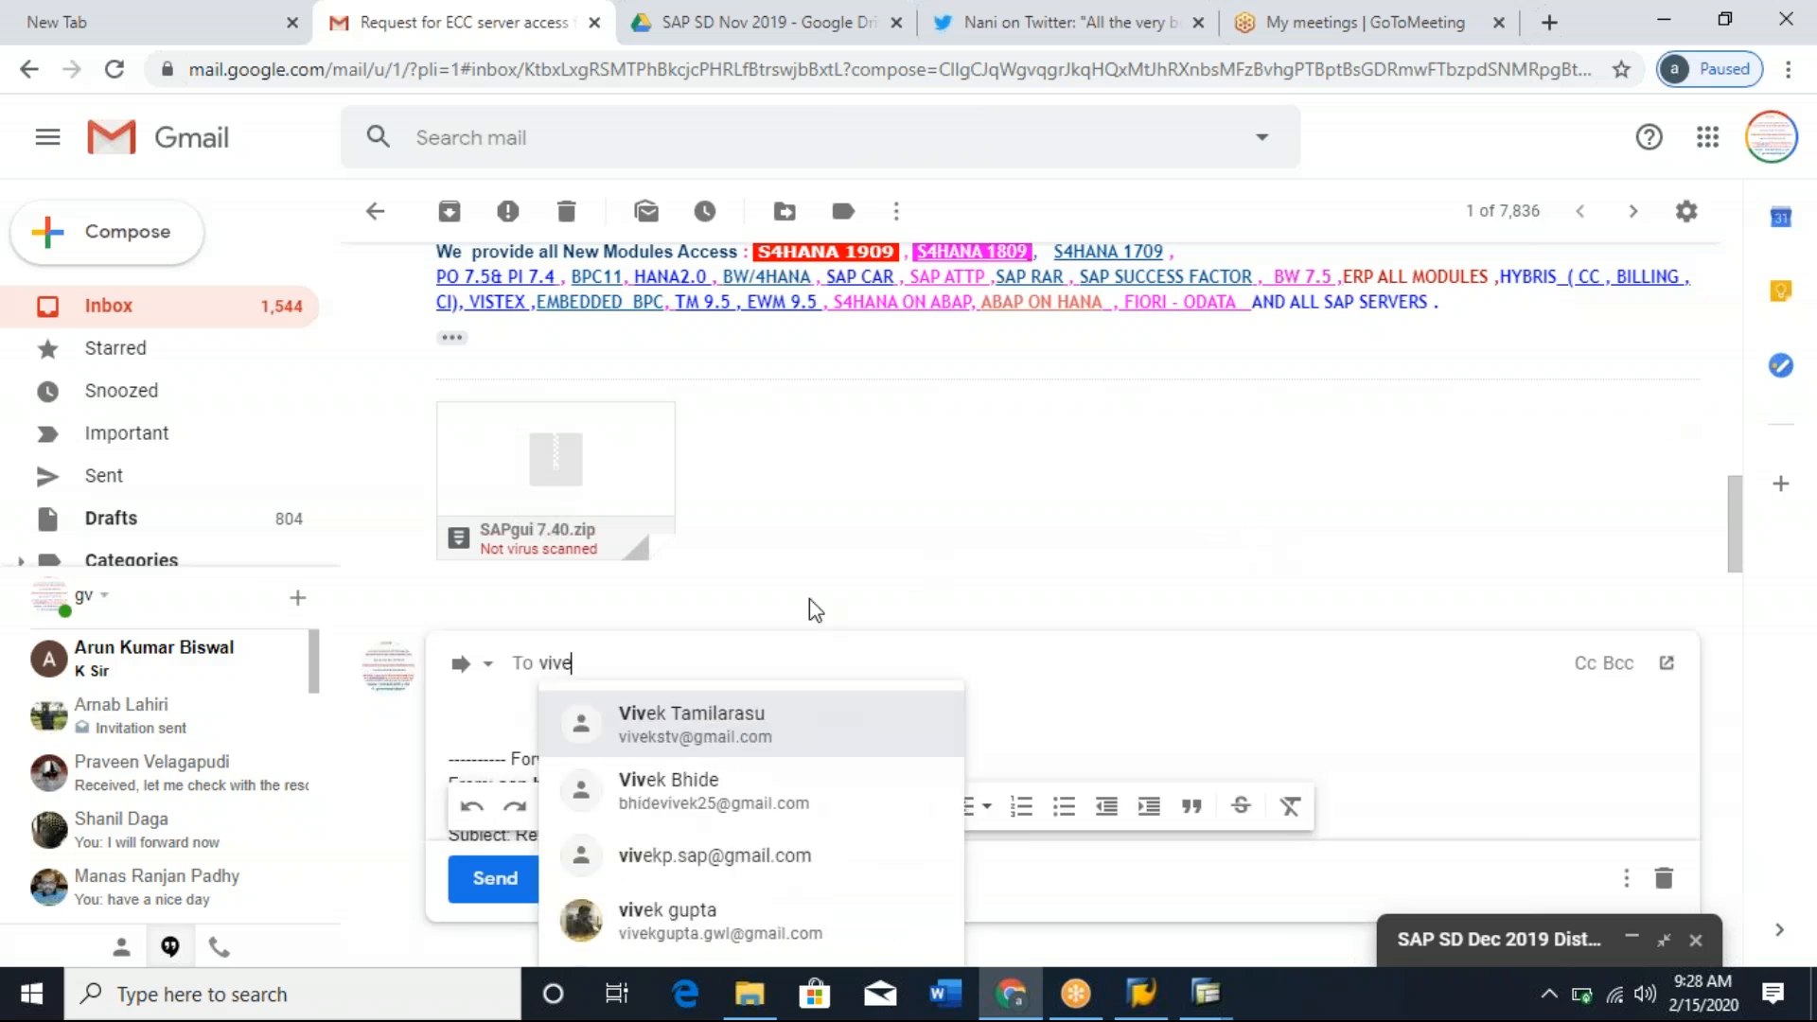
pyautogui.press('Return')
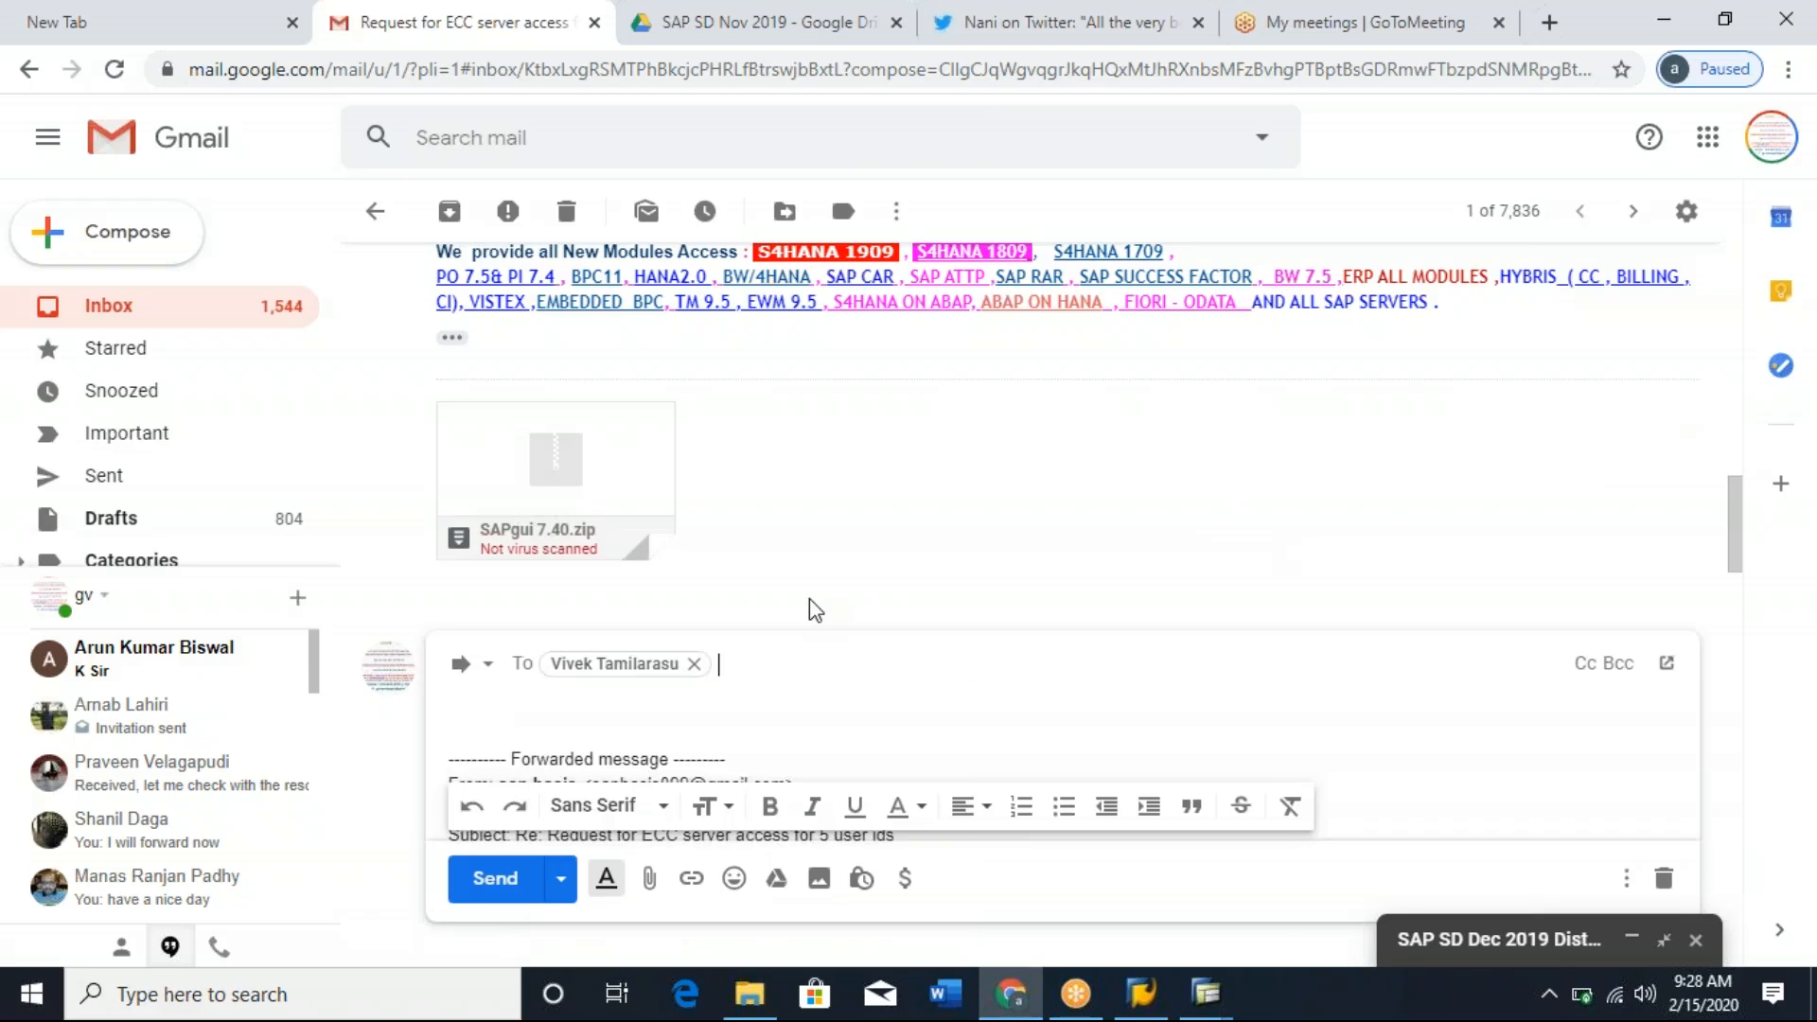
pyautogui.write('af')
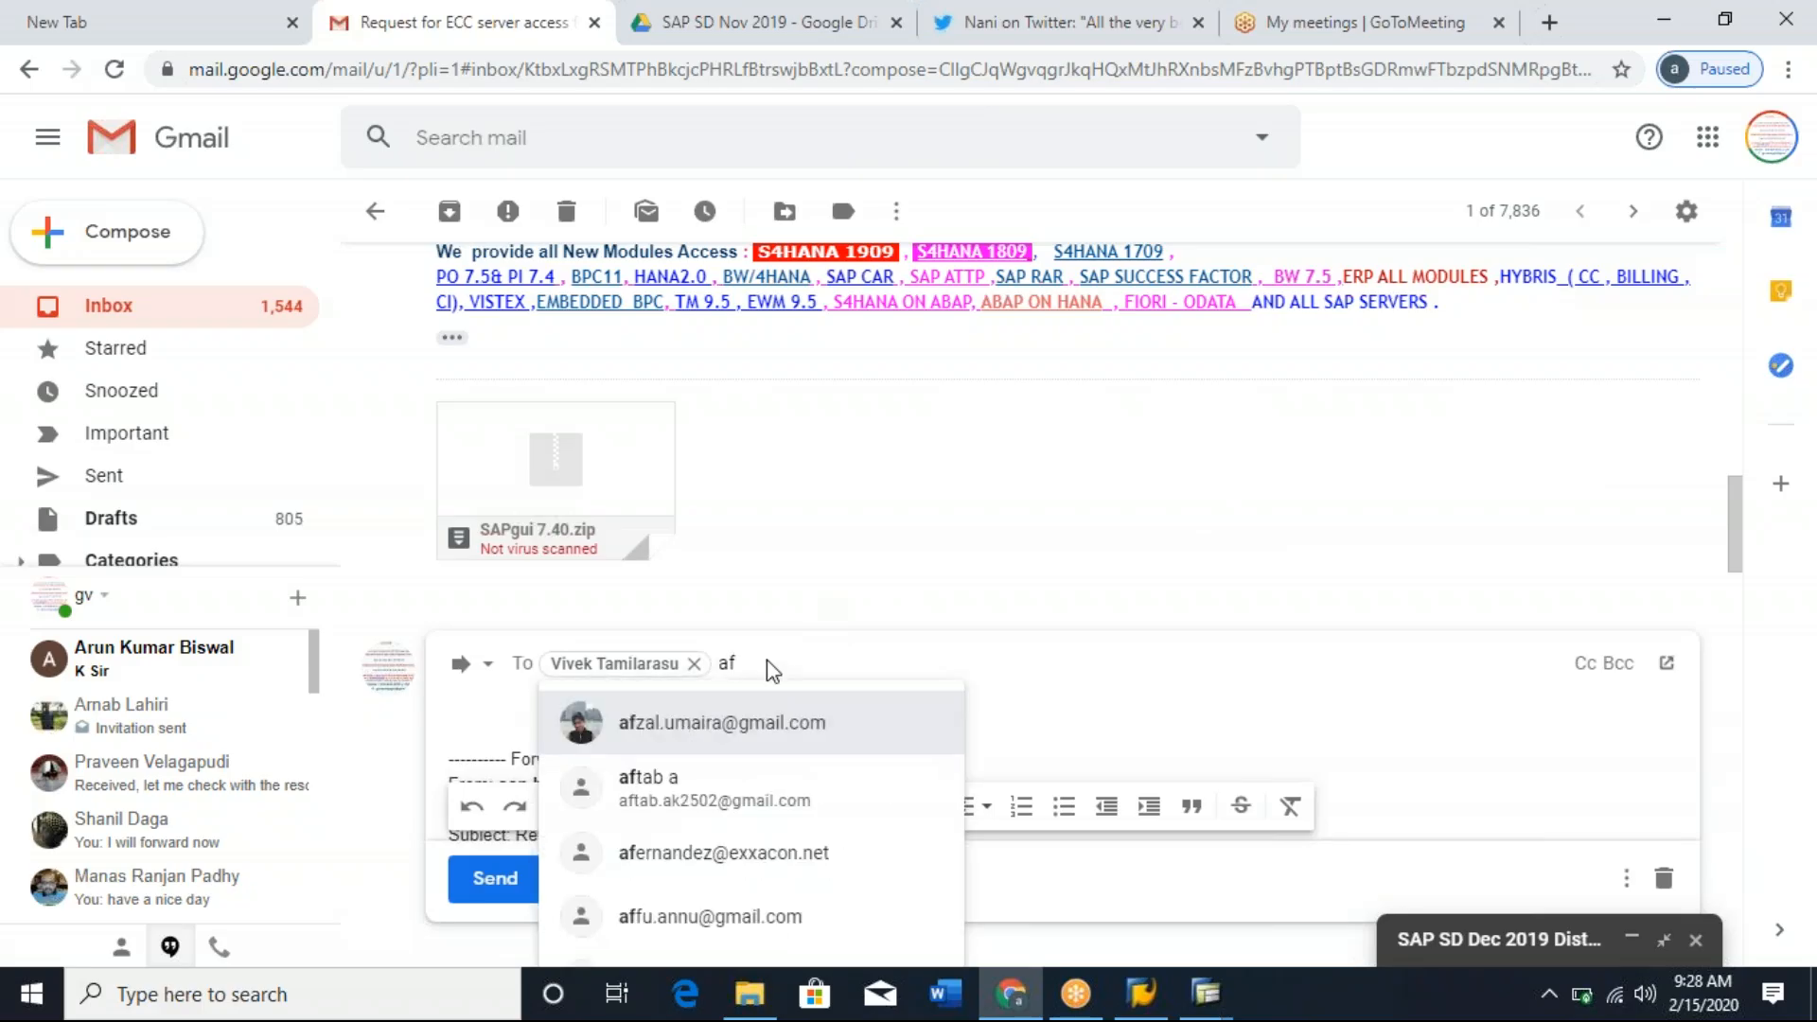
pyautogui.click(758, 731)
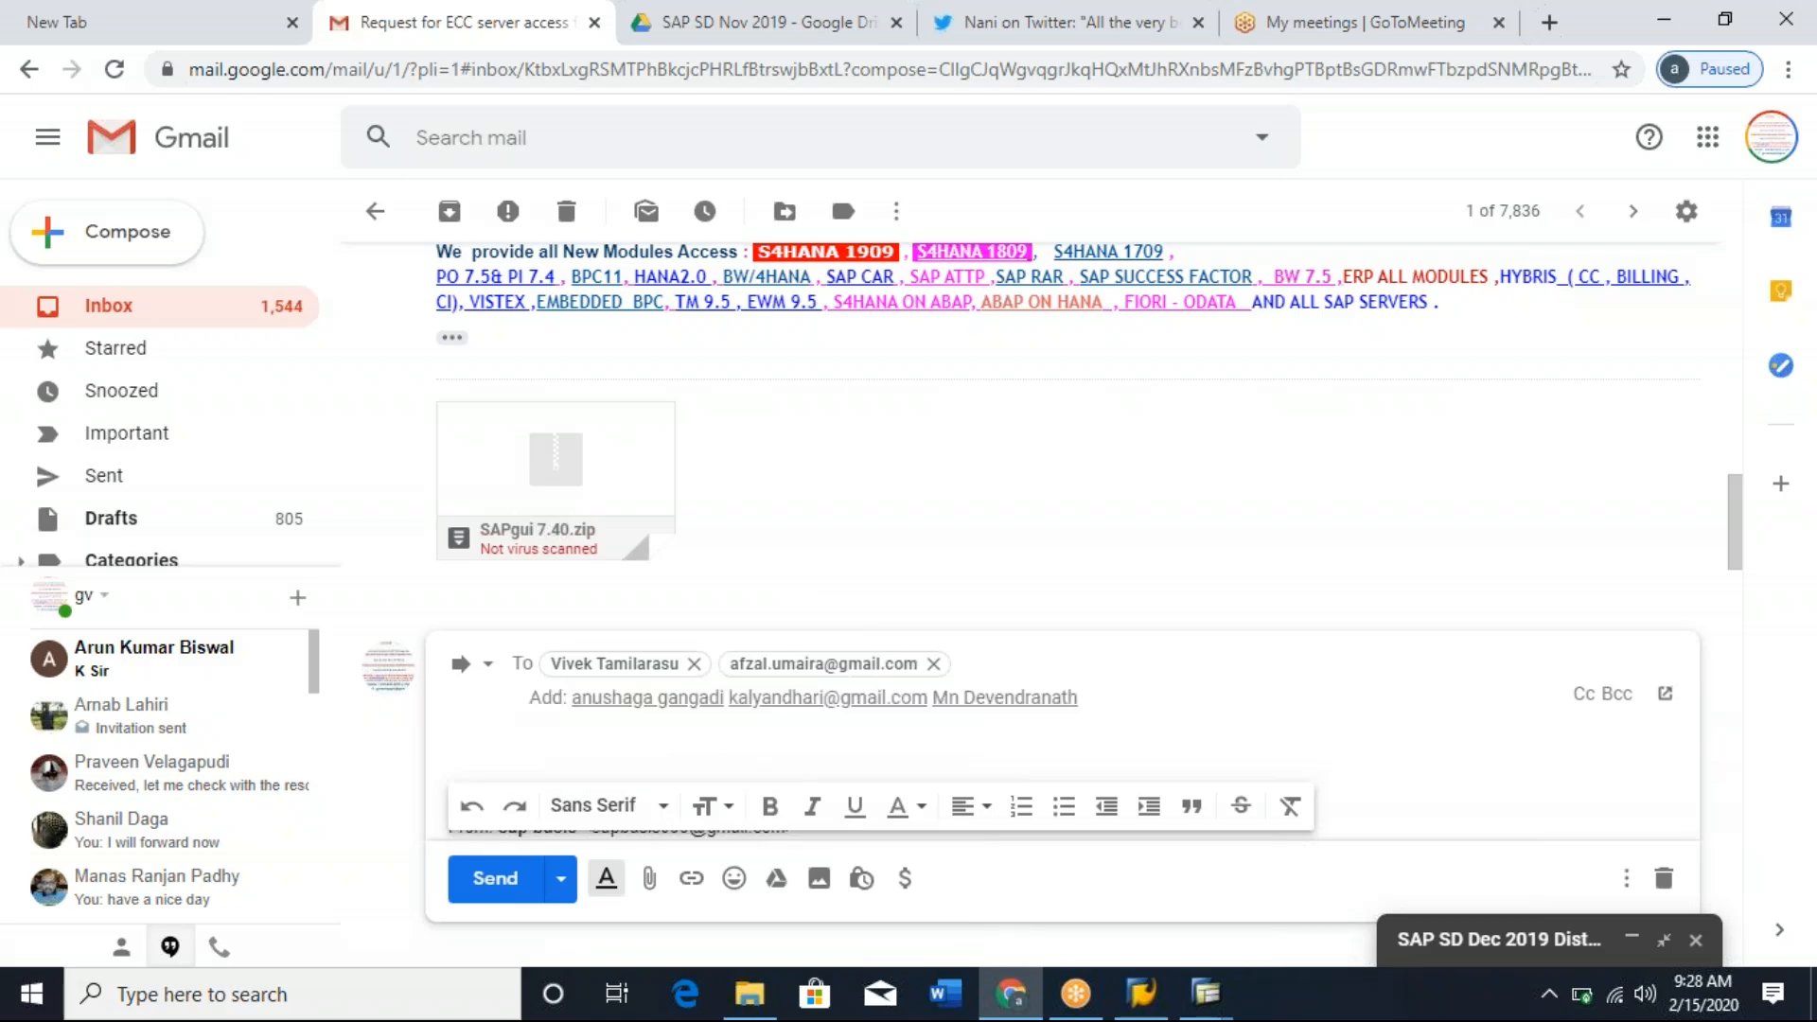
pyautogui.write('nand')
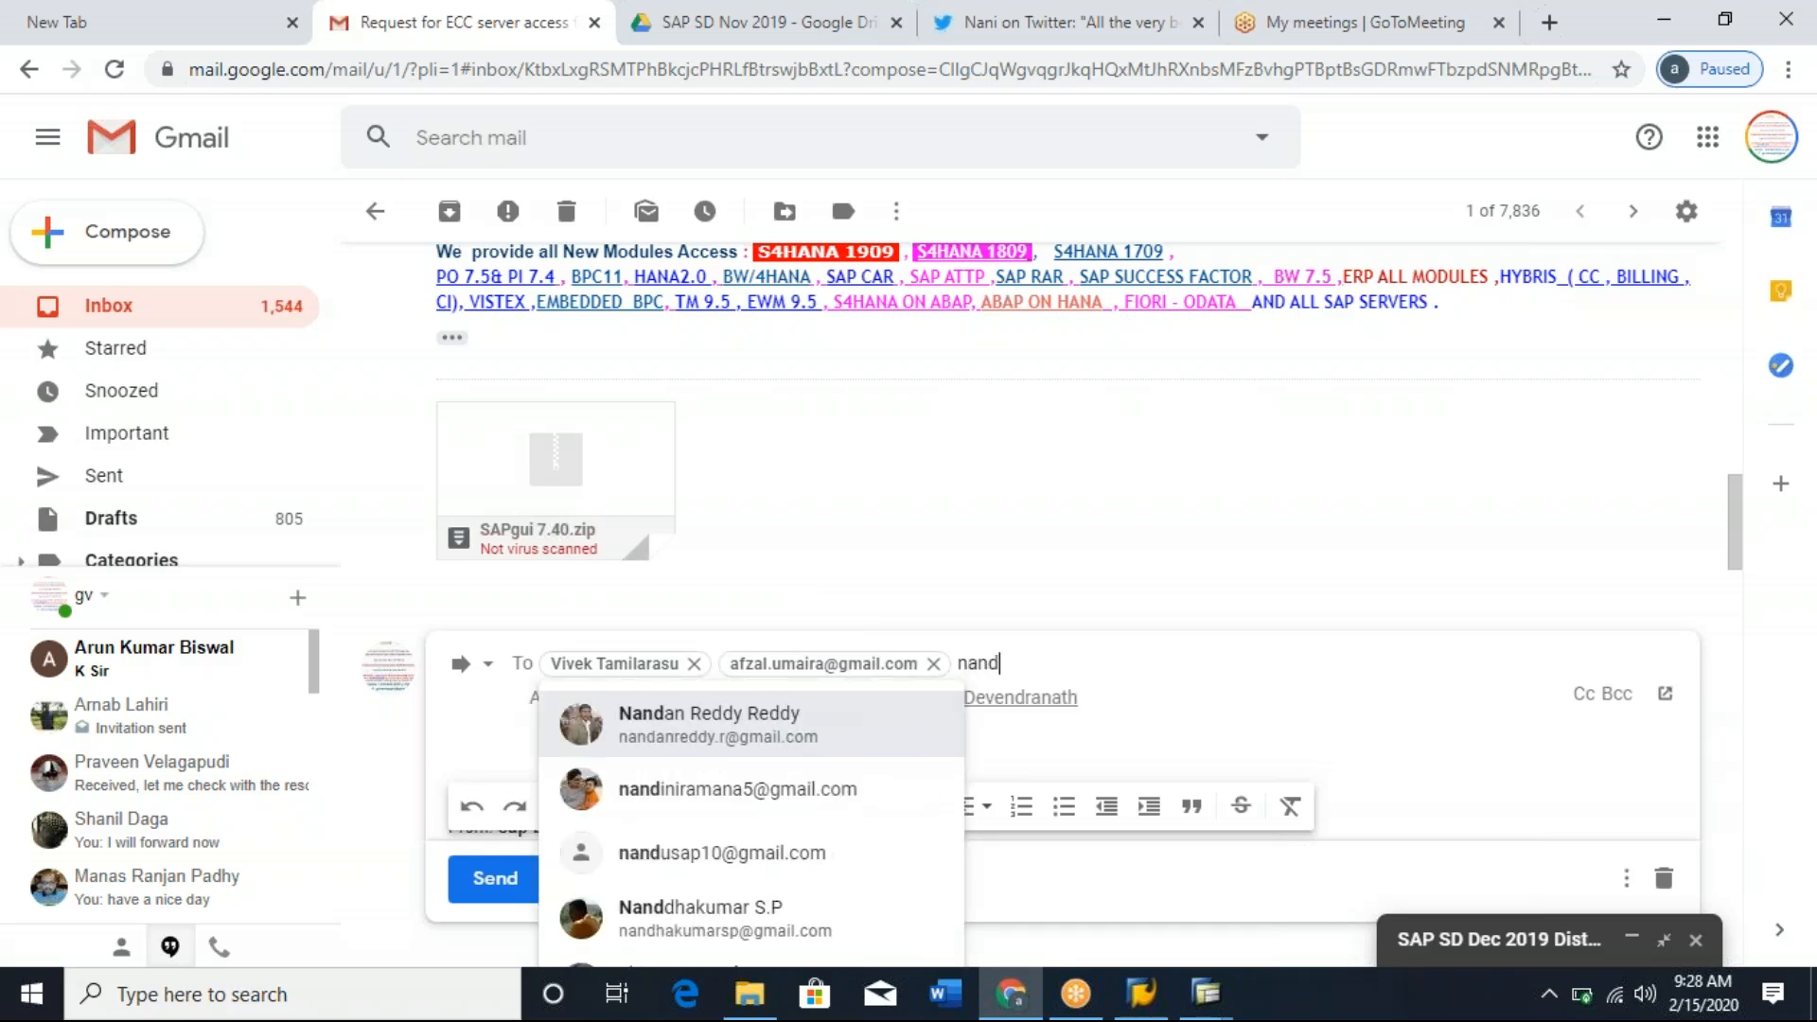
pyautogui.write('i')
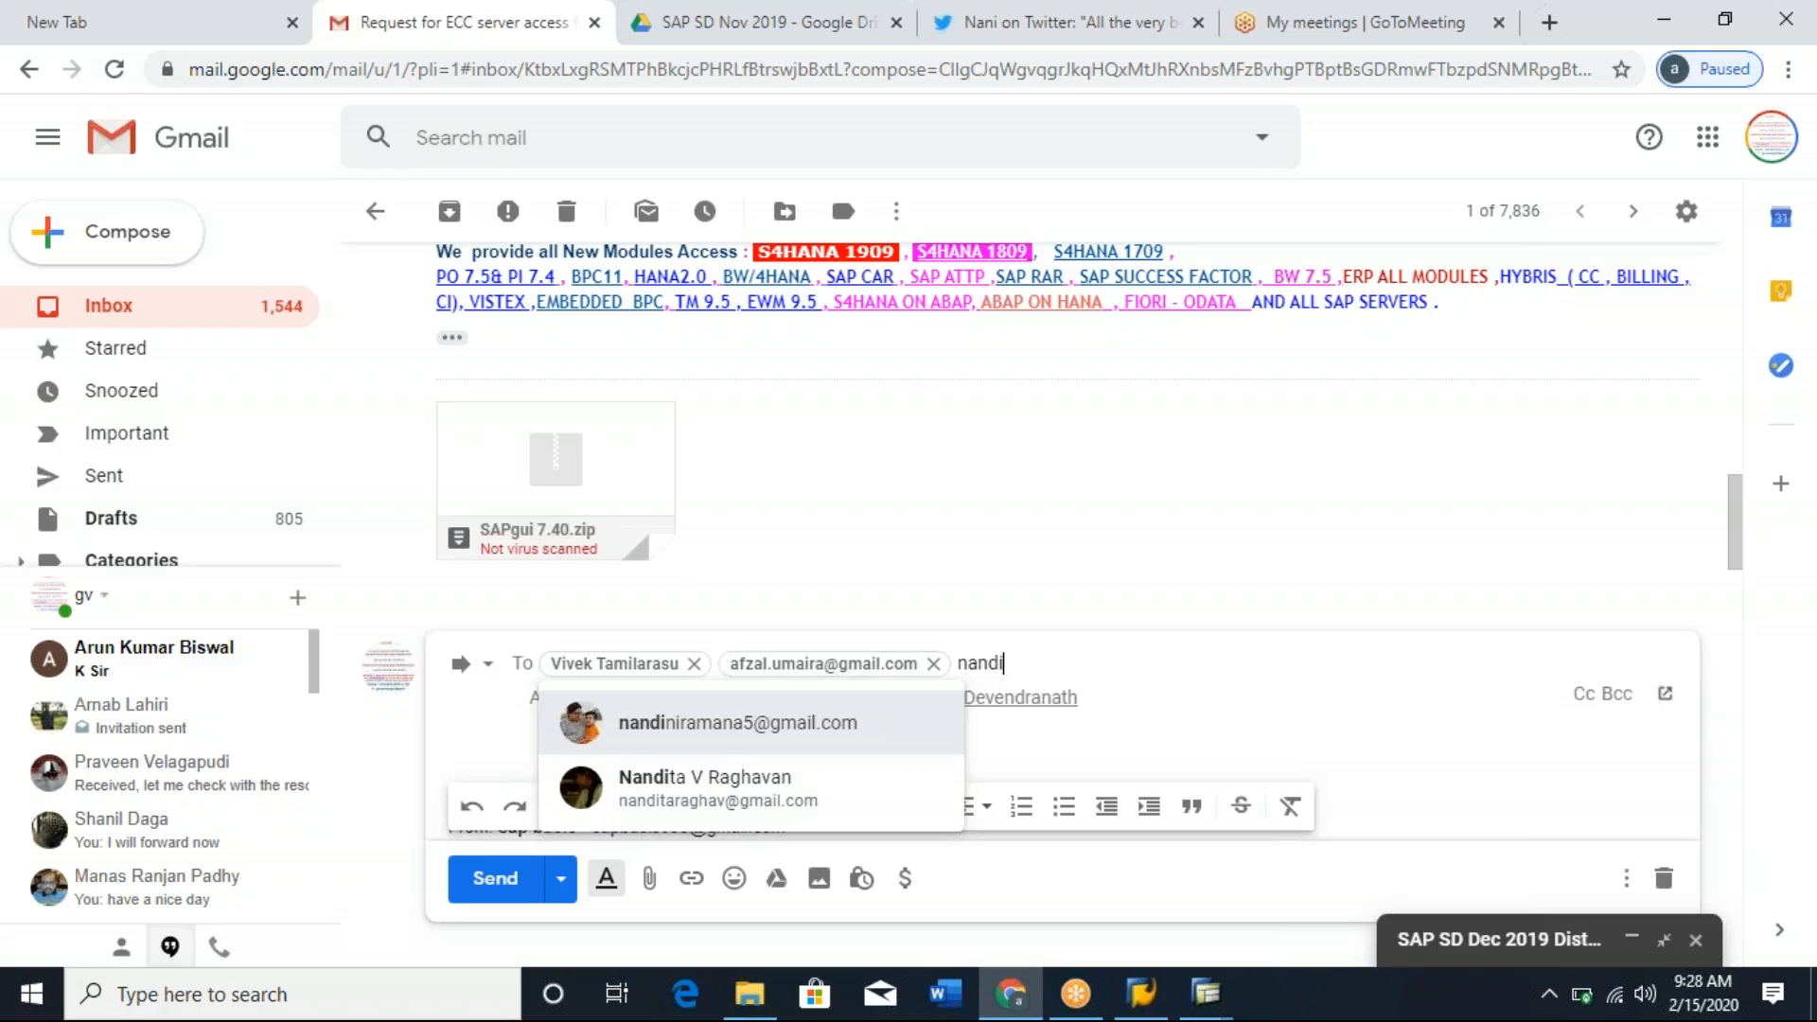
pyautogui.press('Return')
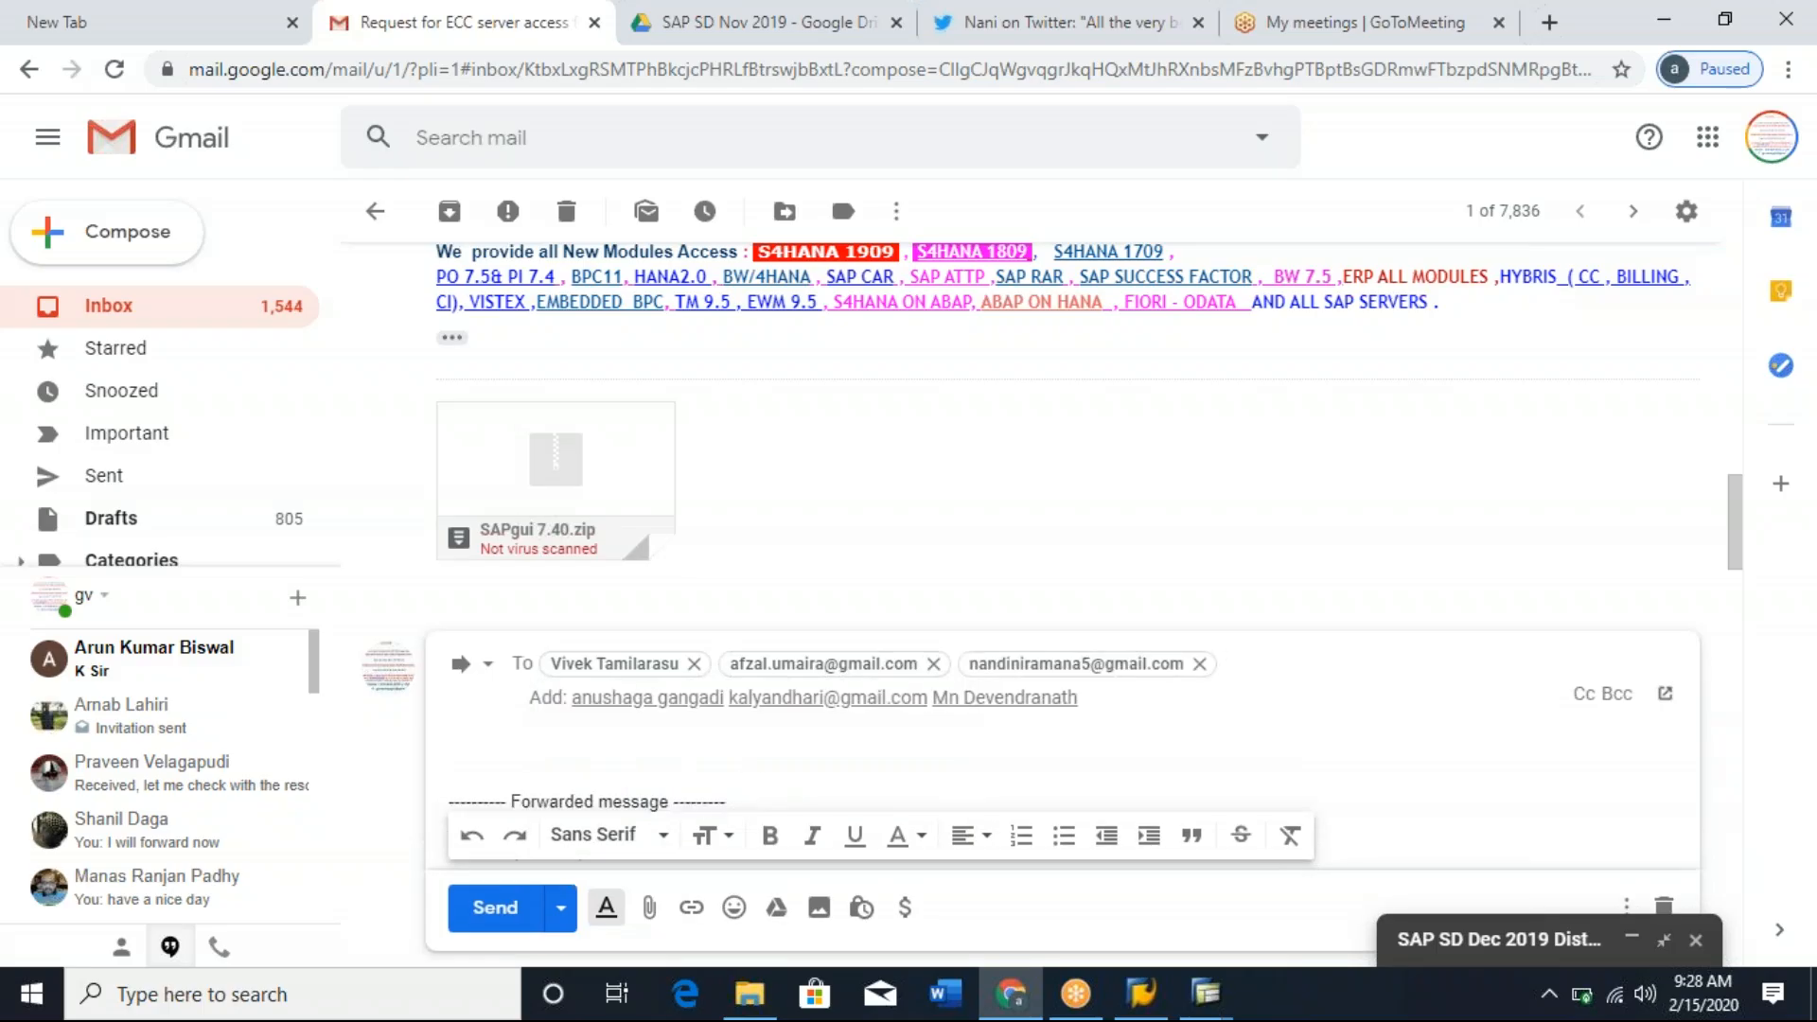
pyautogui.write('anusha')
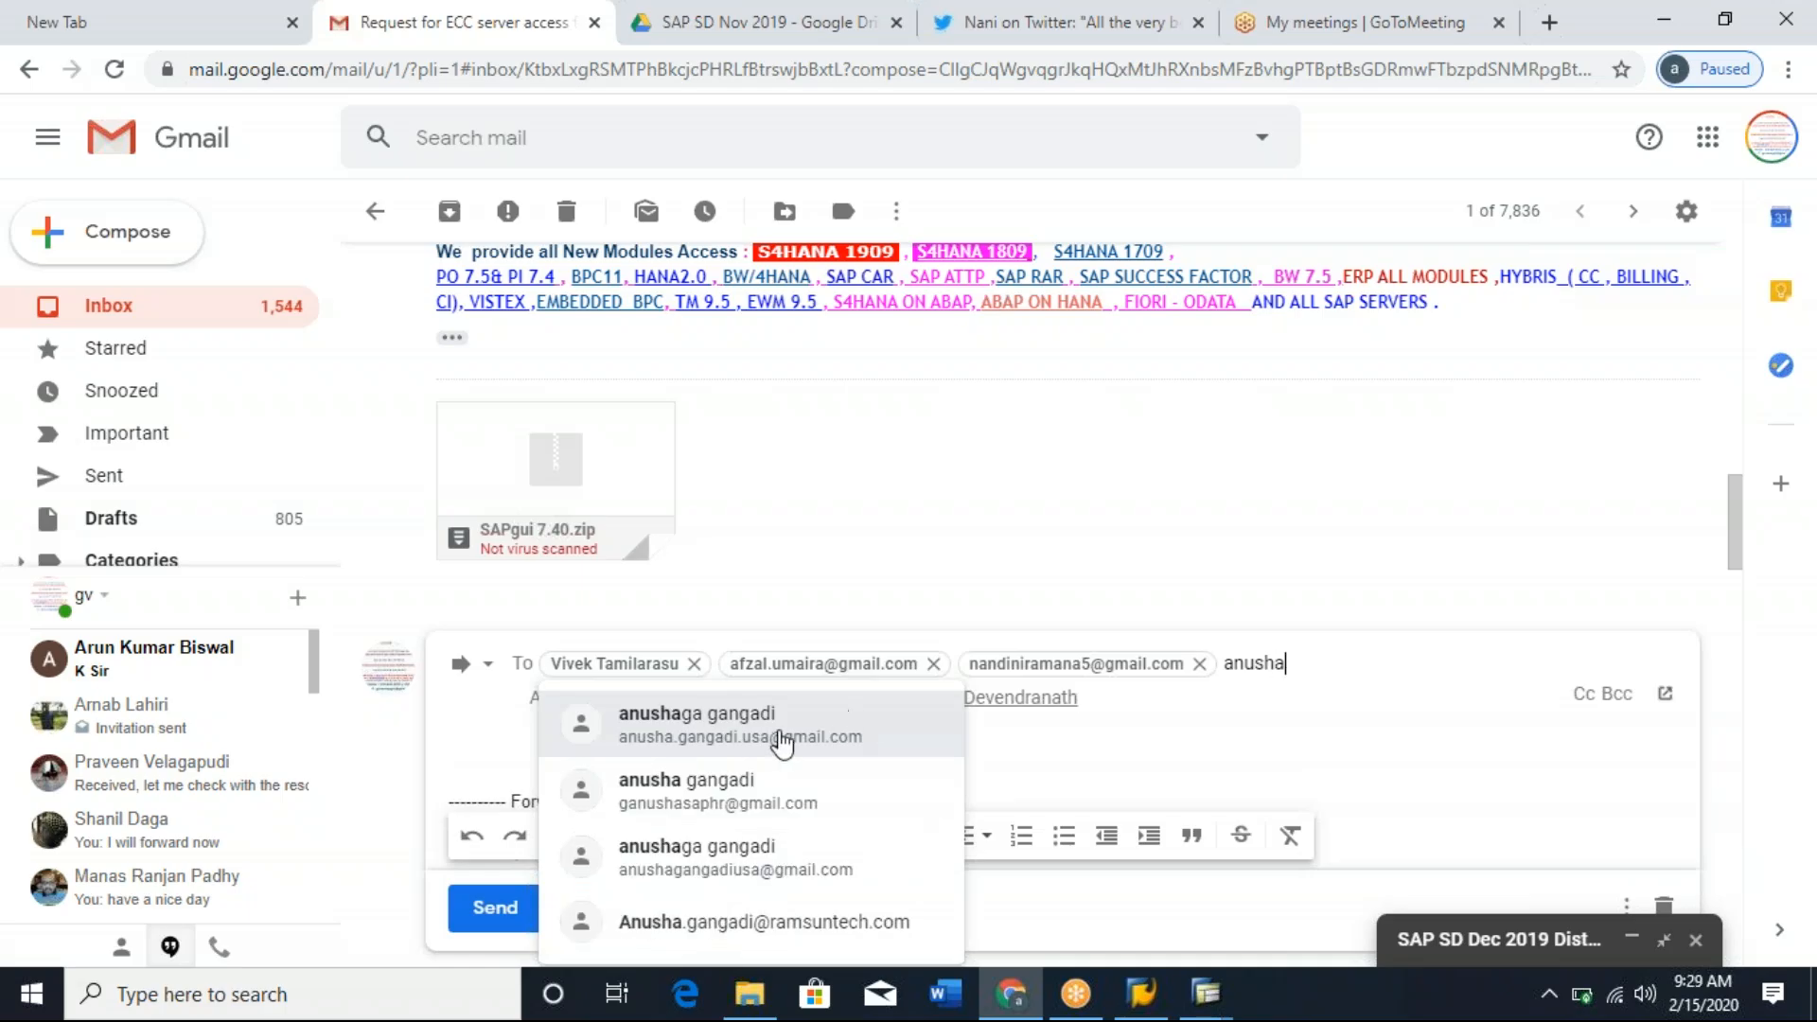
pyautogui.press('Return')
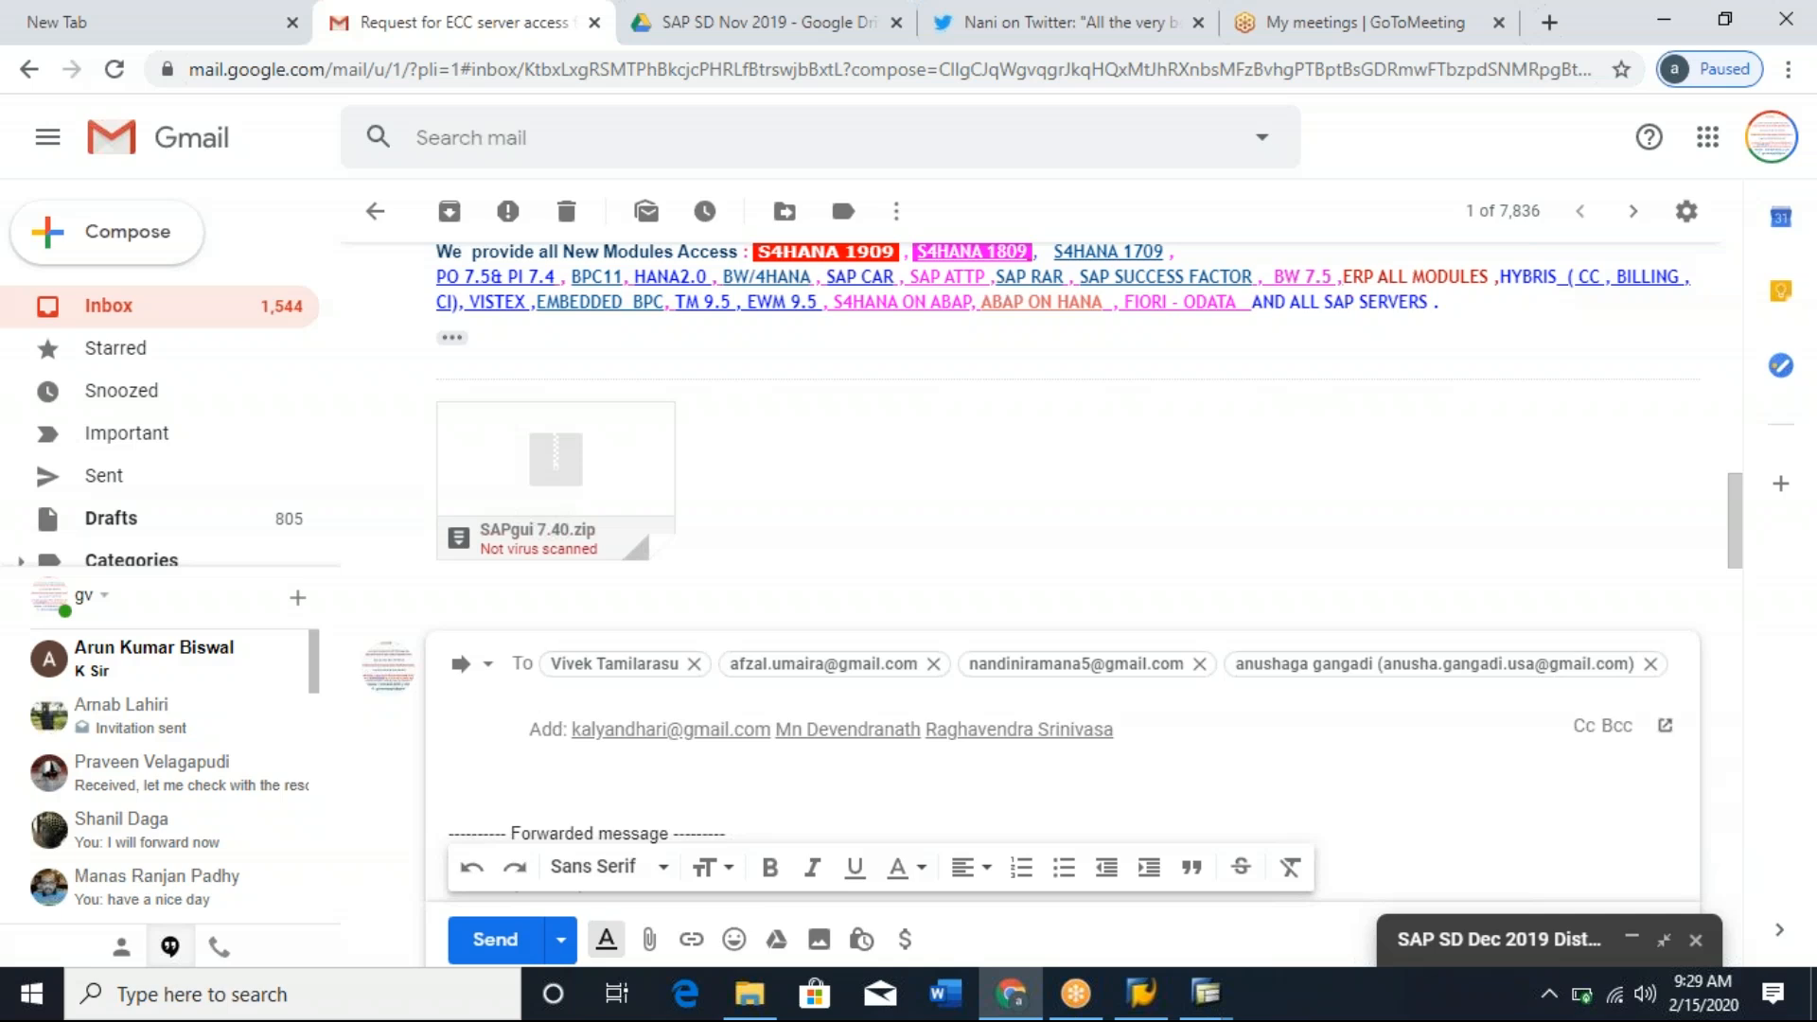
pyautogui.click(1815, 709)
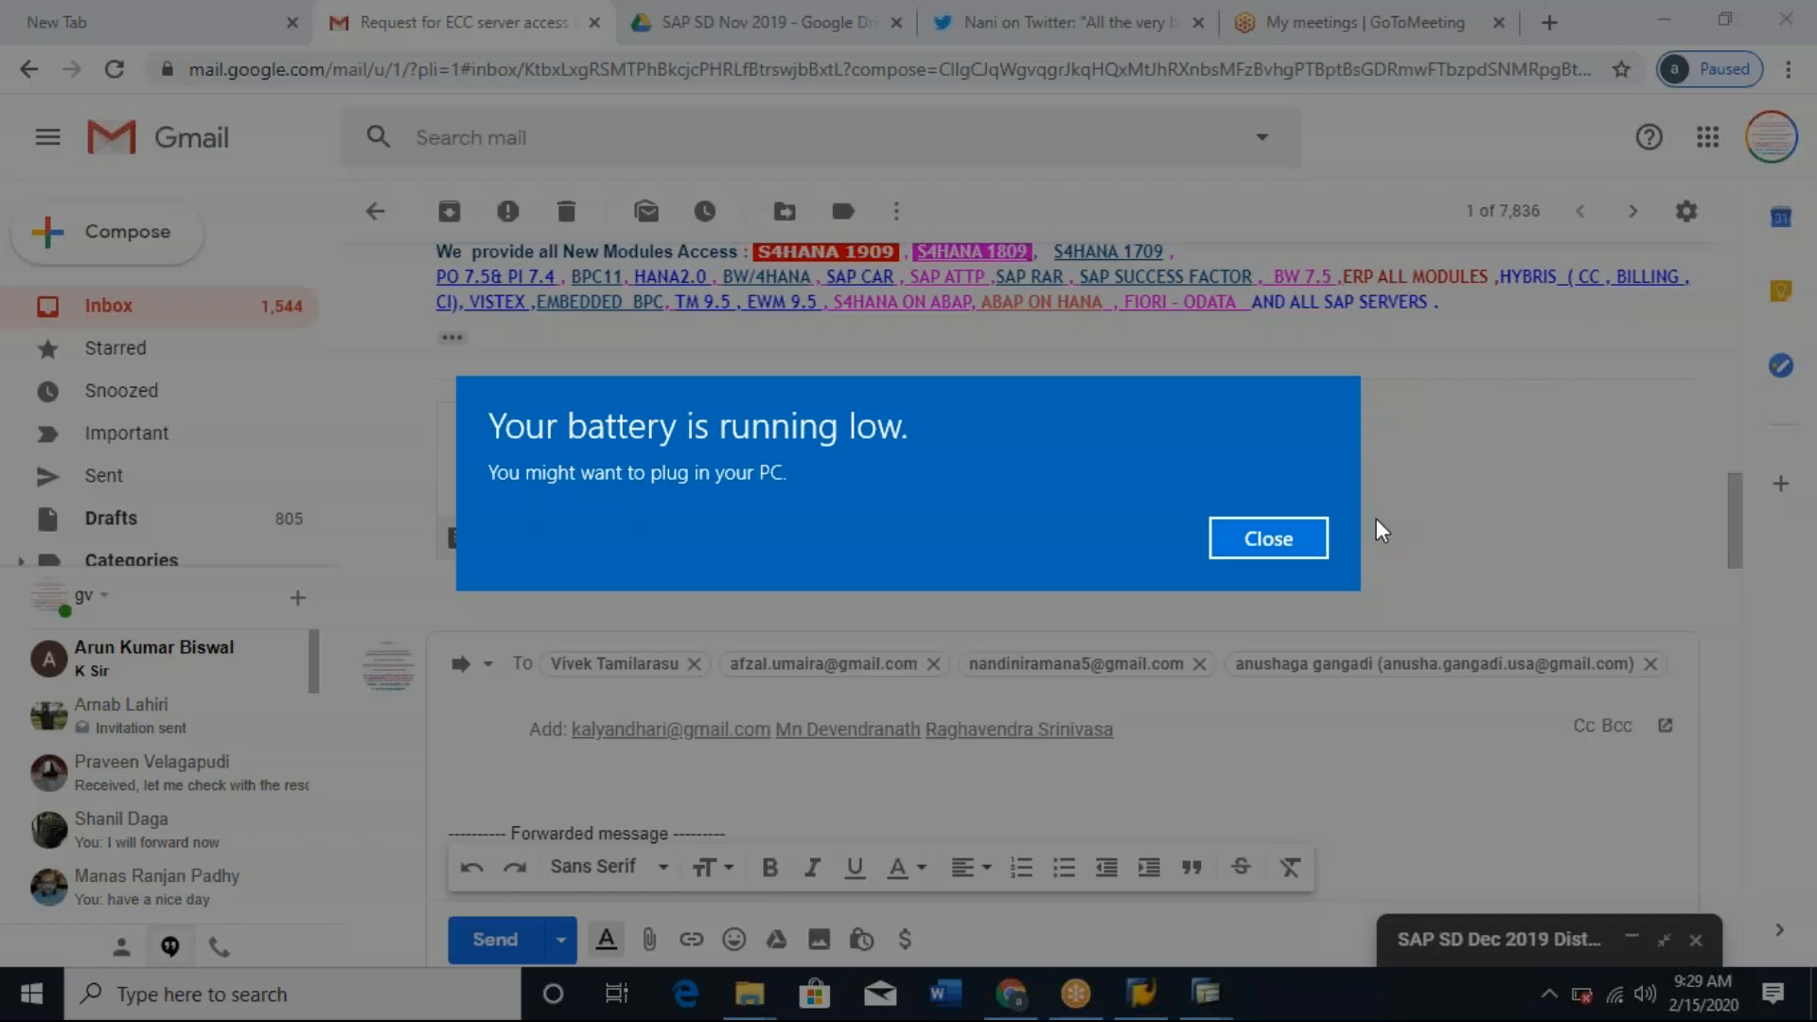
pyautogui.click(1276, 543)
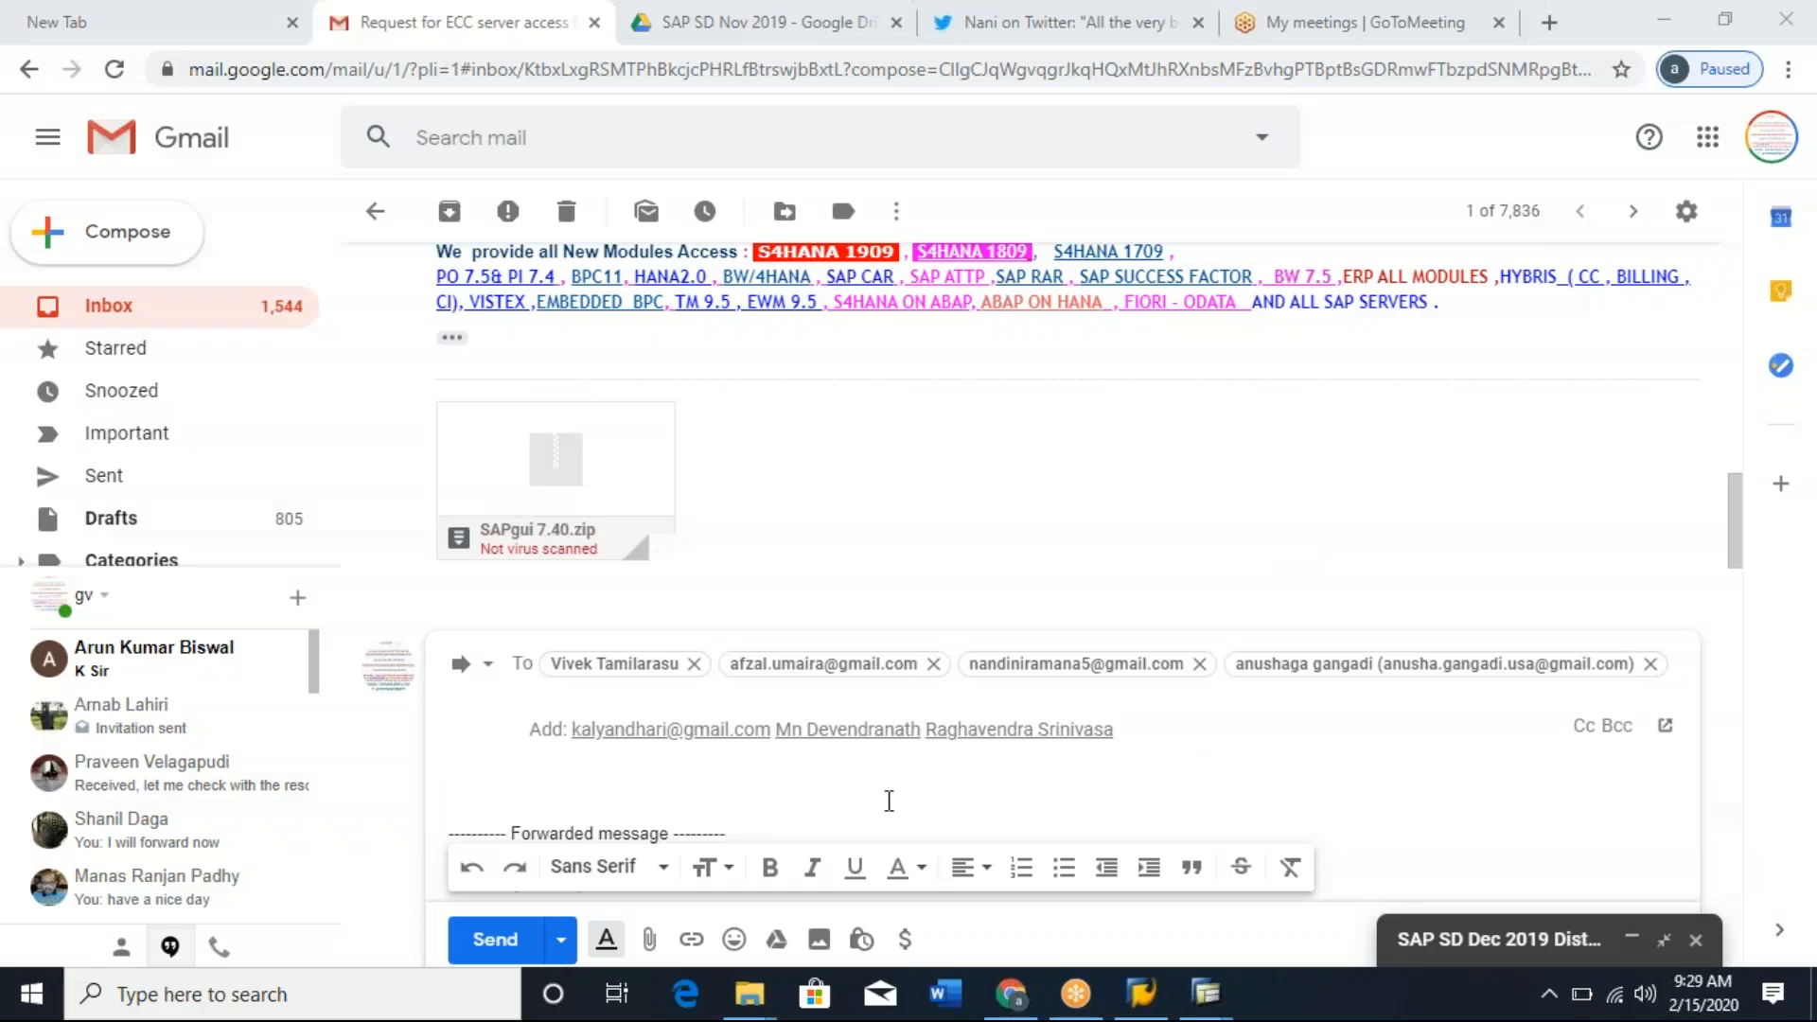
# Delete the forwarded message header, greeting and access details heading above the IP line in the message body.
pyautogui.click(889, 798)
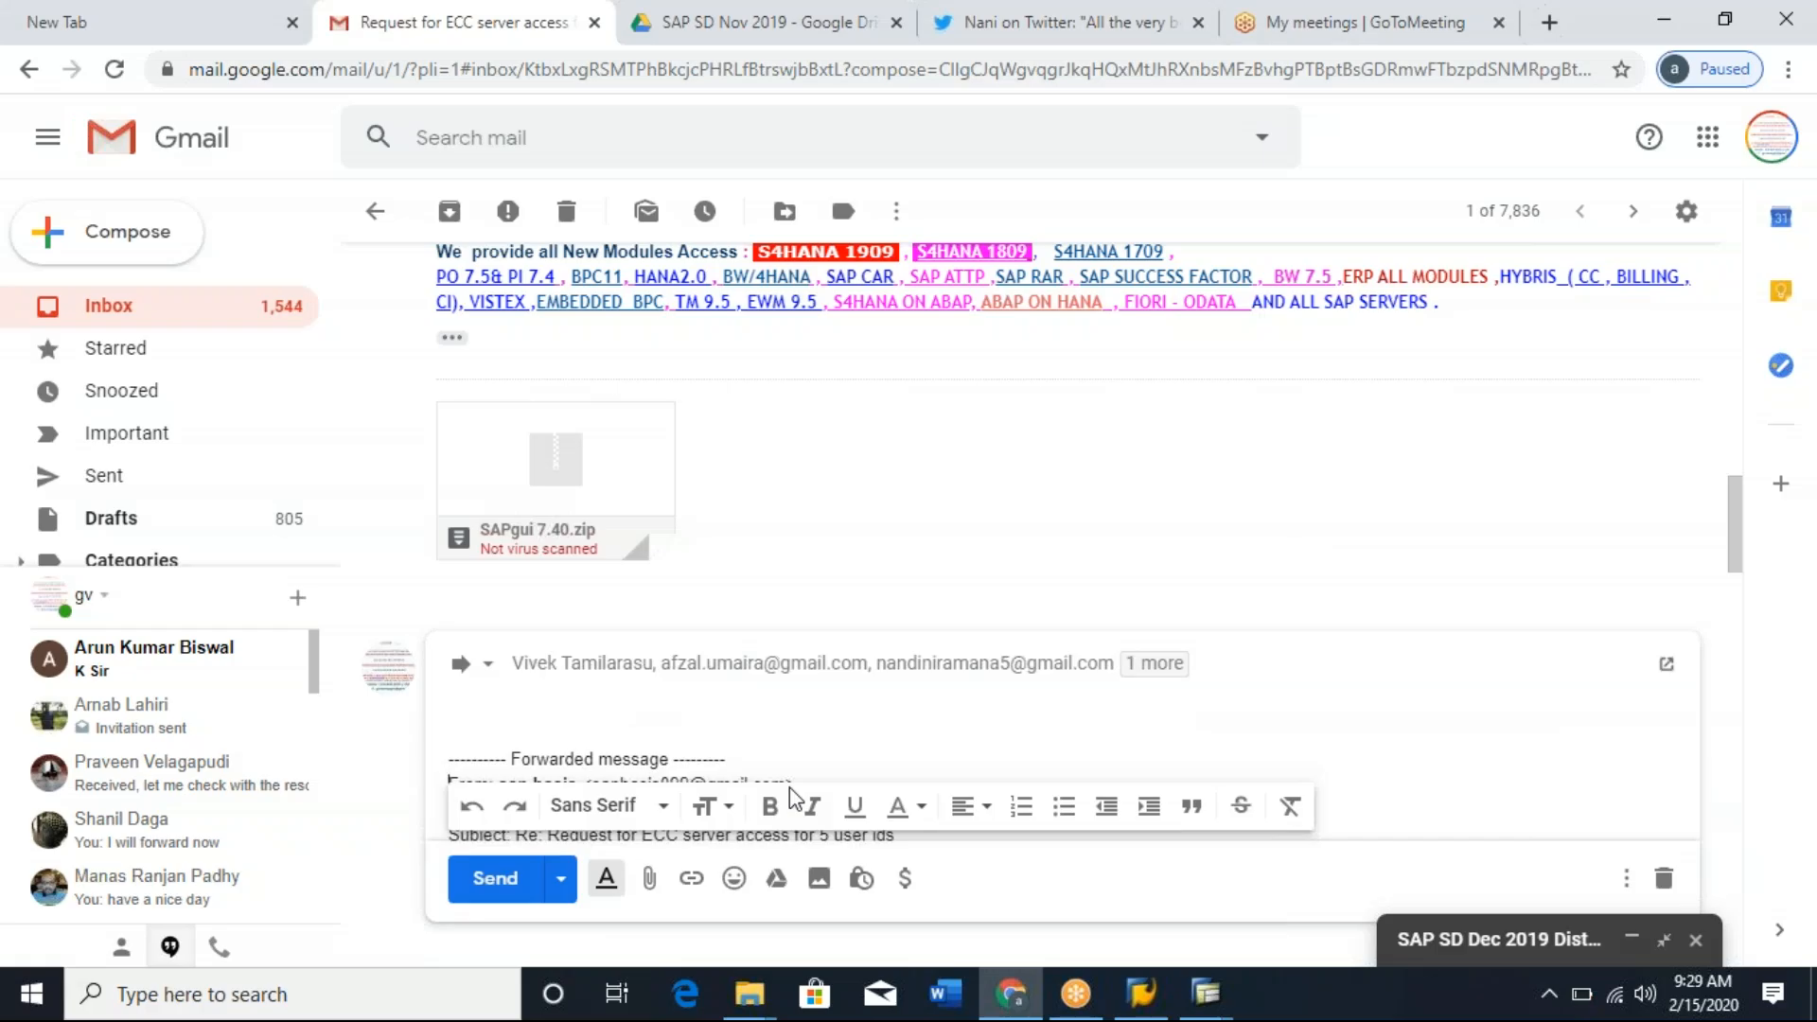
pyautogui.press('Down')
pyautogui.press('Down')
pyautogui.press('Down')
pyautogui.press('Down')
pyautogui.press('Down')
pyautogui.press('Down')
pyautogui.press('Down')
pyautogui.press('Down')
pyautogui.press('Down')
pyautogui.press('Down')
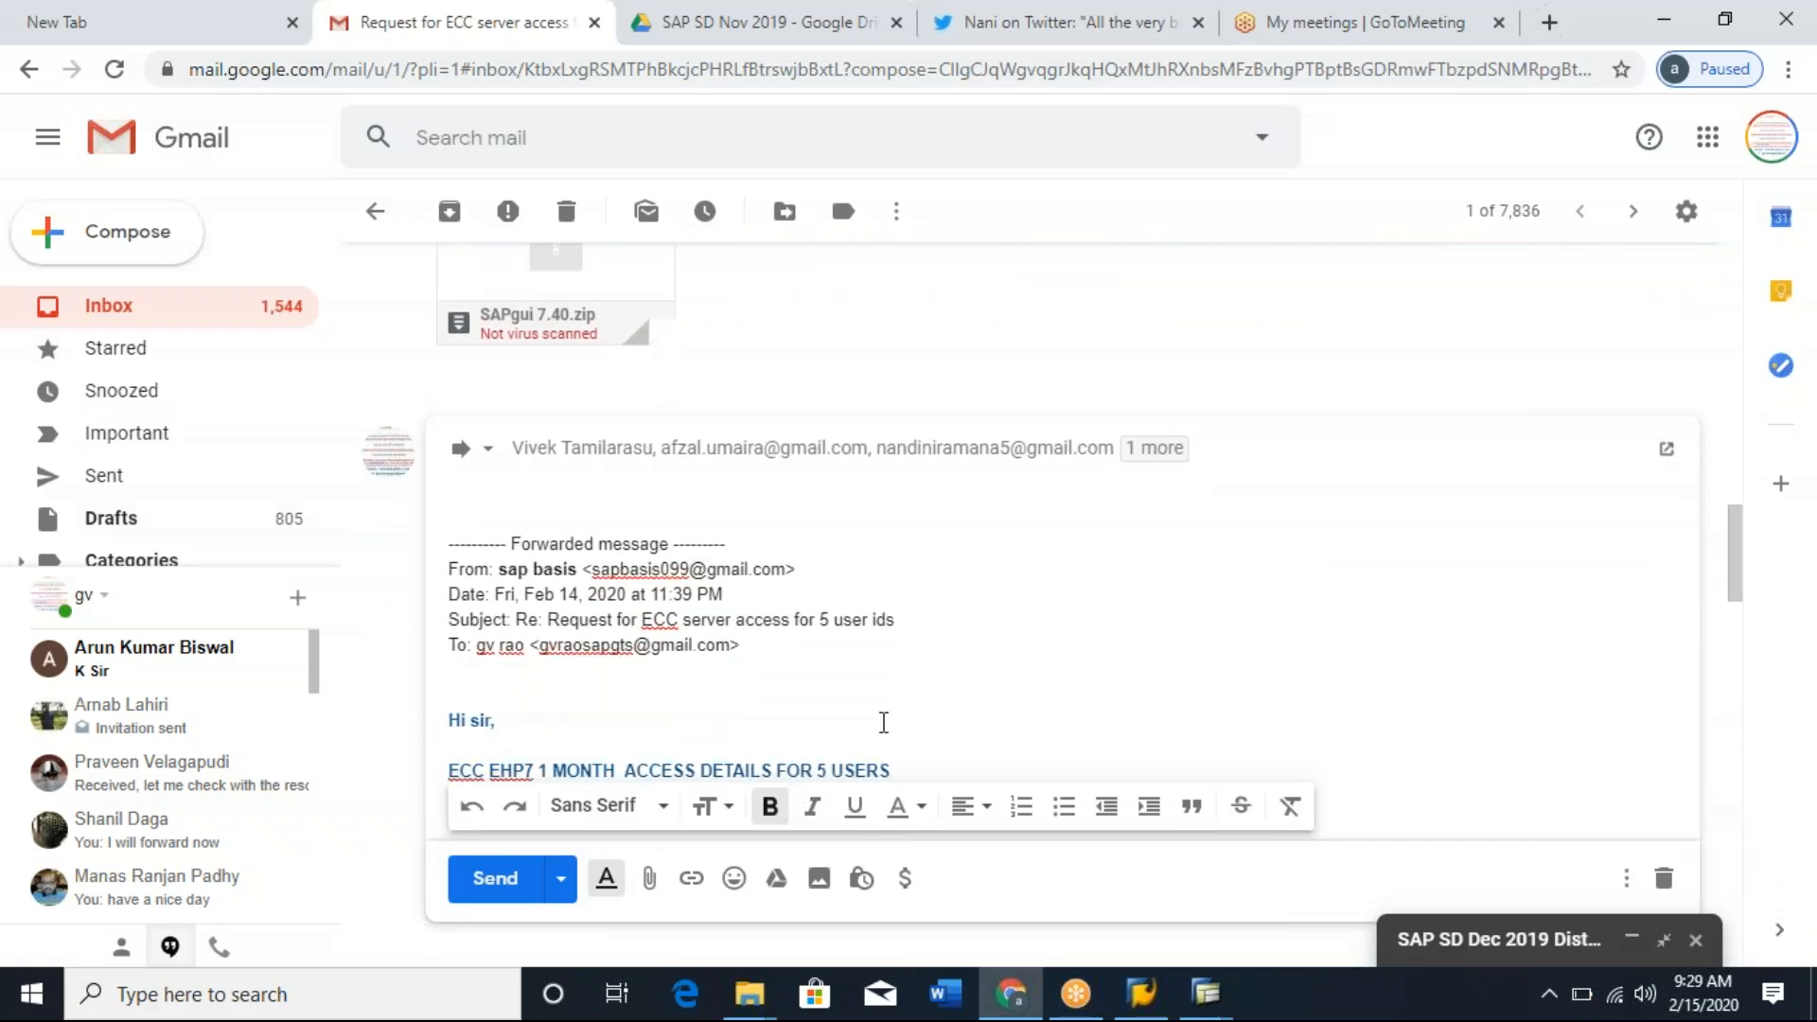
pyautogui.click(899, 772)
pyautogui.moveTo(899, 772); pyautogui.dragTo(479, 528)
pyautogui.press('BackSpace')
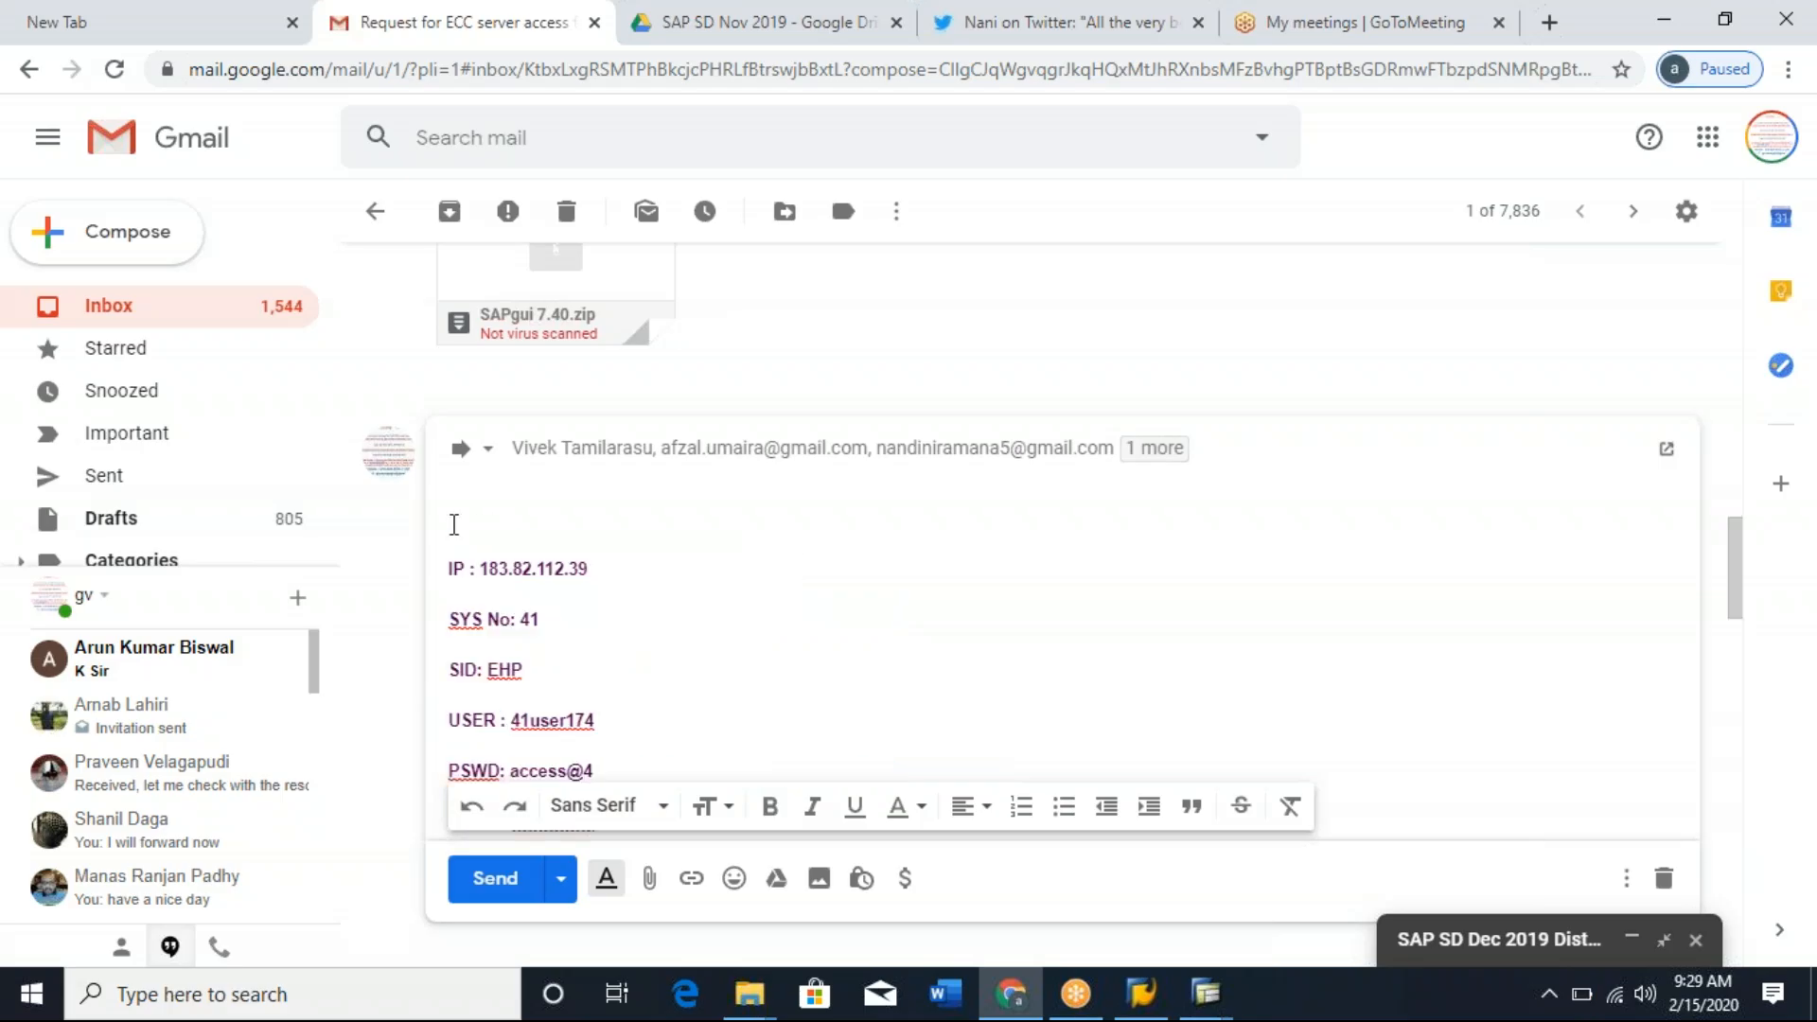
pyautogui.press('BackSpace')
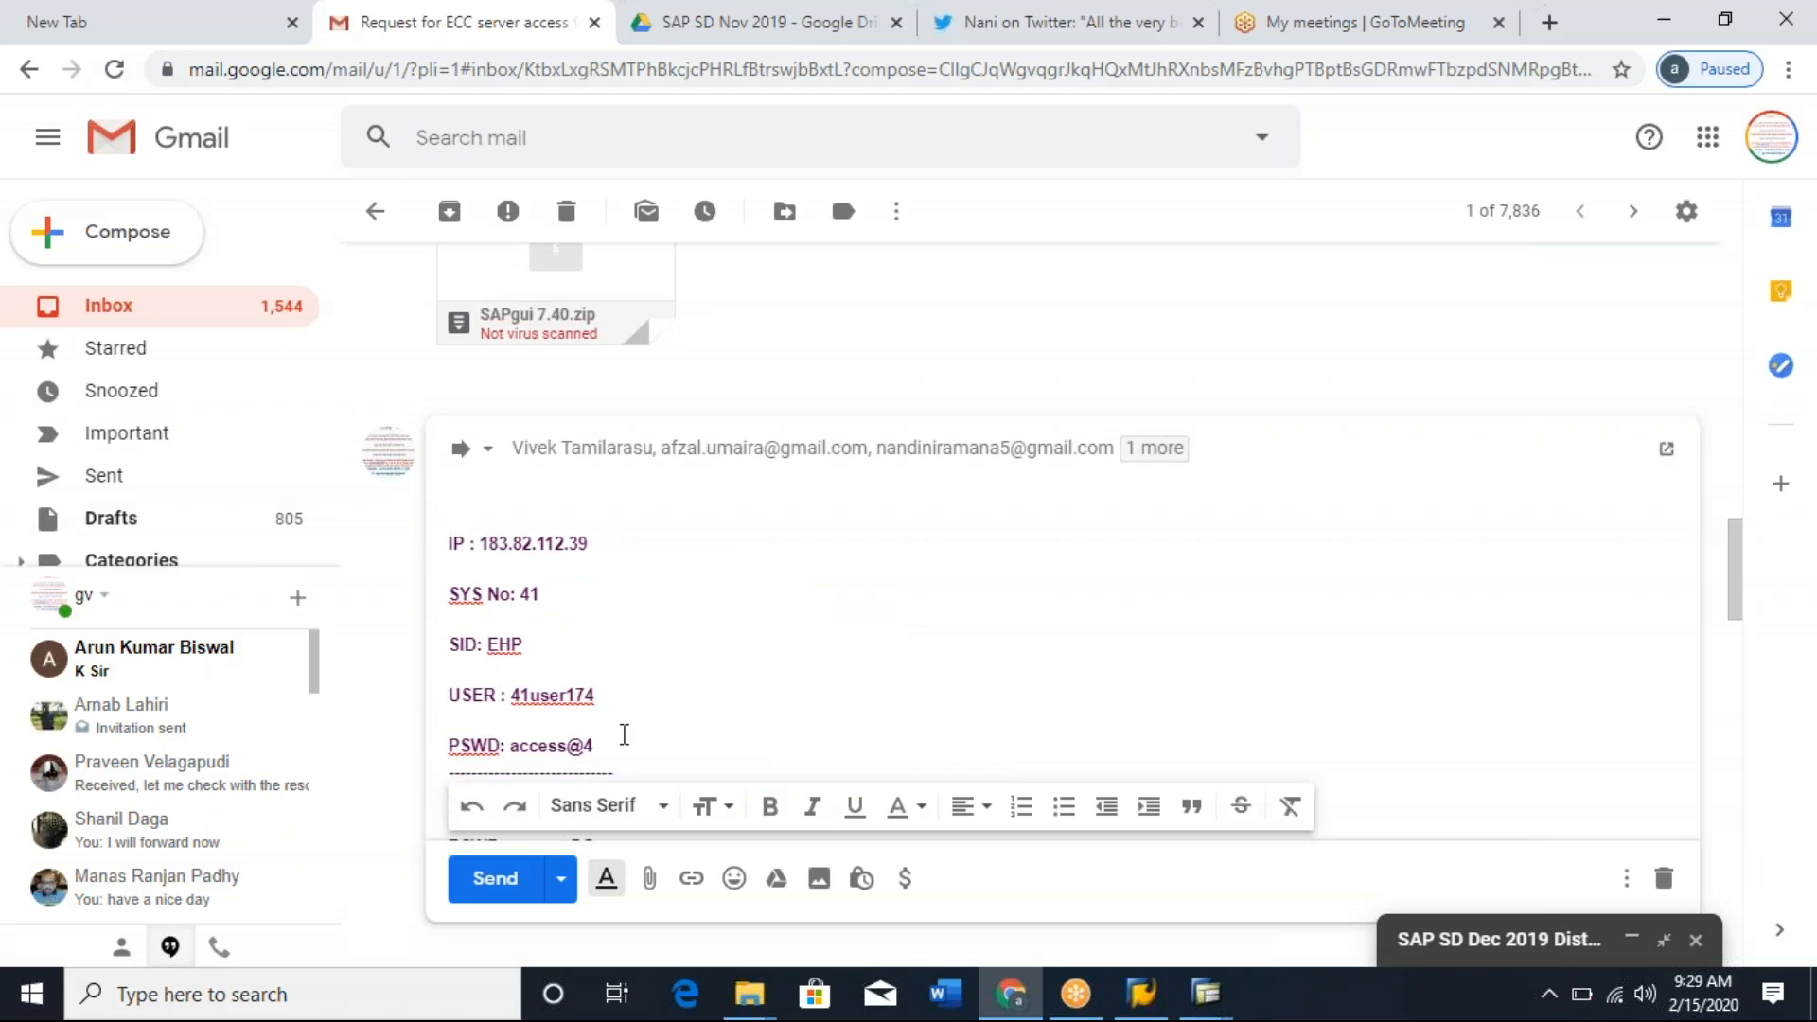
# Add the first trainee's name in parentheses after the first user ID in the forwarded message.
pyautogui.click(625, 700)
pyautogui.hotkey('ctrl', 'b')
pyautogui.write('( Uma')
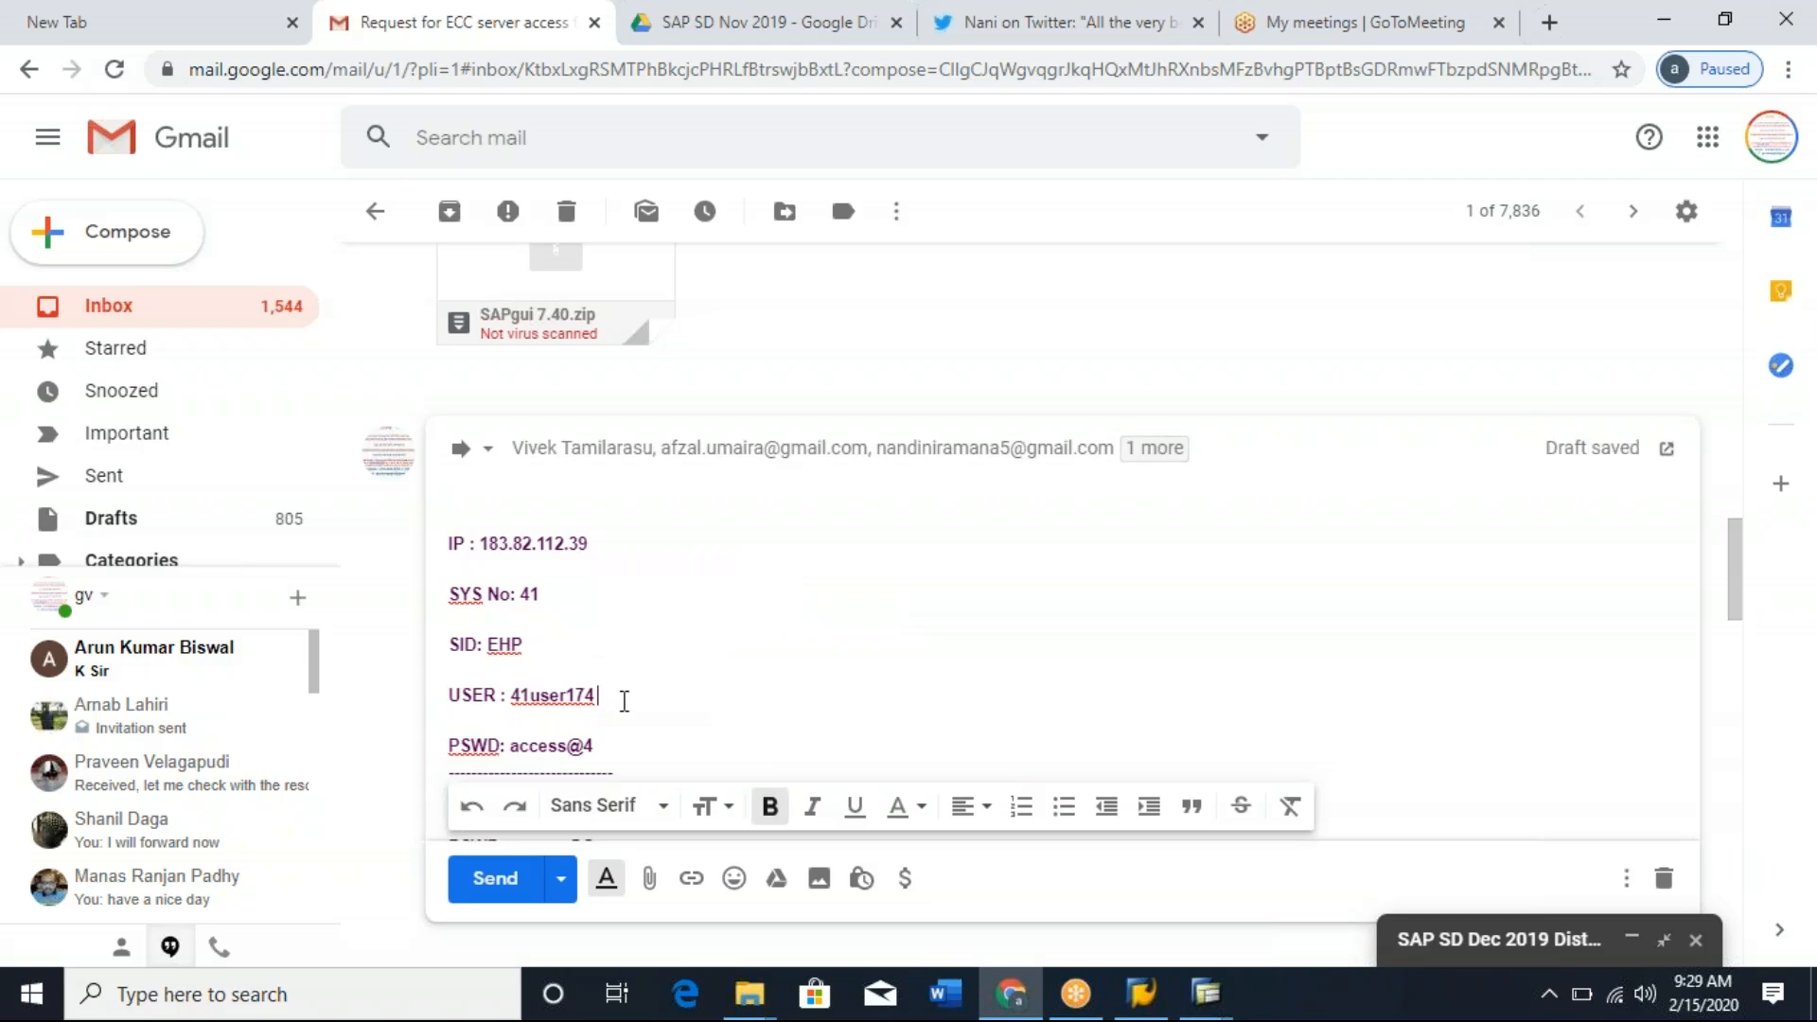
pyautogui.write('ira )')
# Add the second trainee's name in parentheses after the second user ID.
pyautogui.press('Down')
pyautogui.press('Down')
pyautogui.press('Down')
pyautogui.press('Down')
pyautogui.scroll(-1, 816, 689)
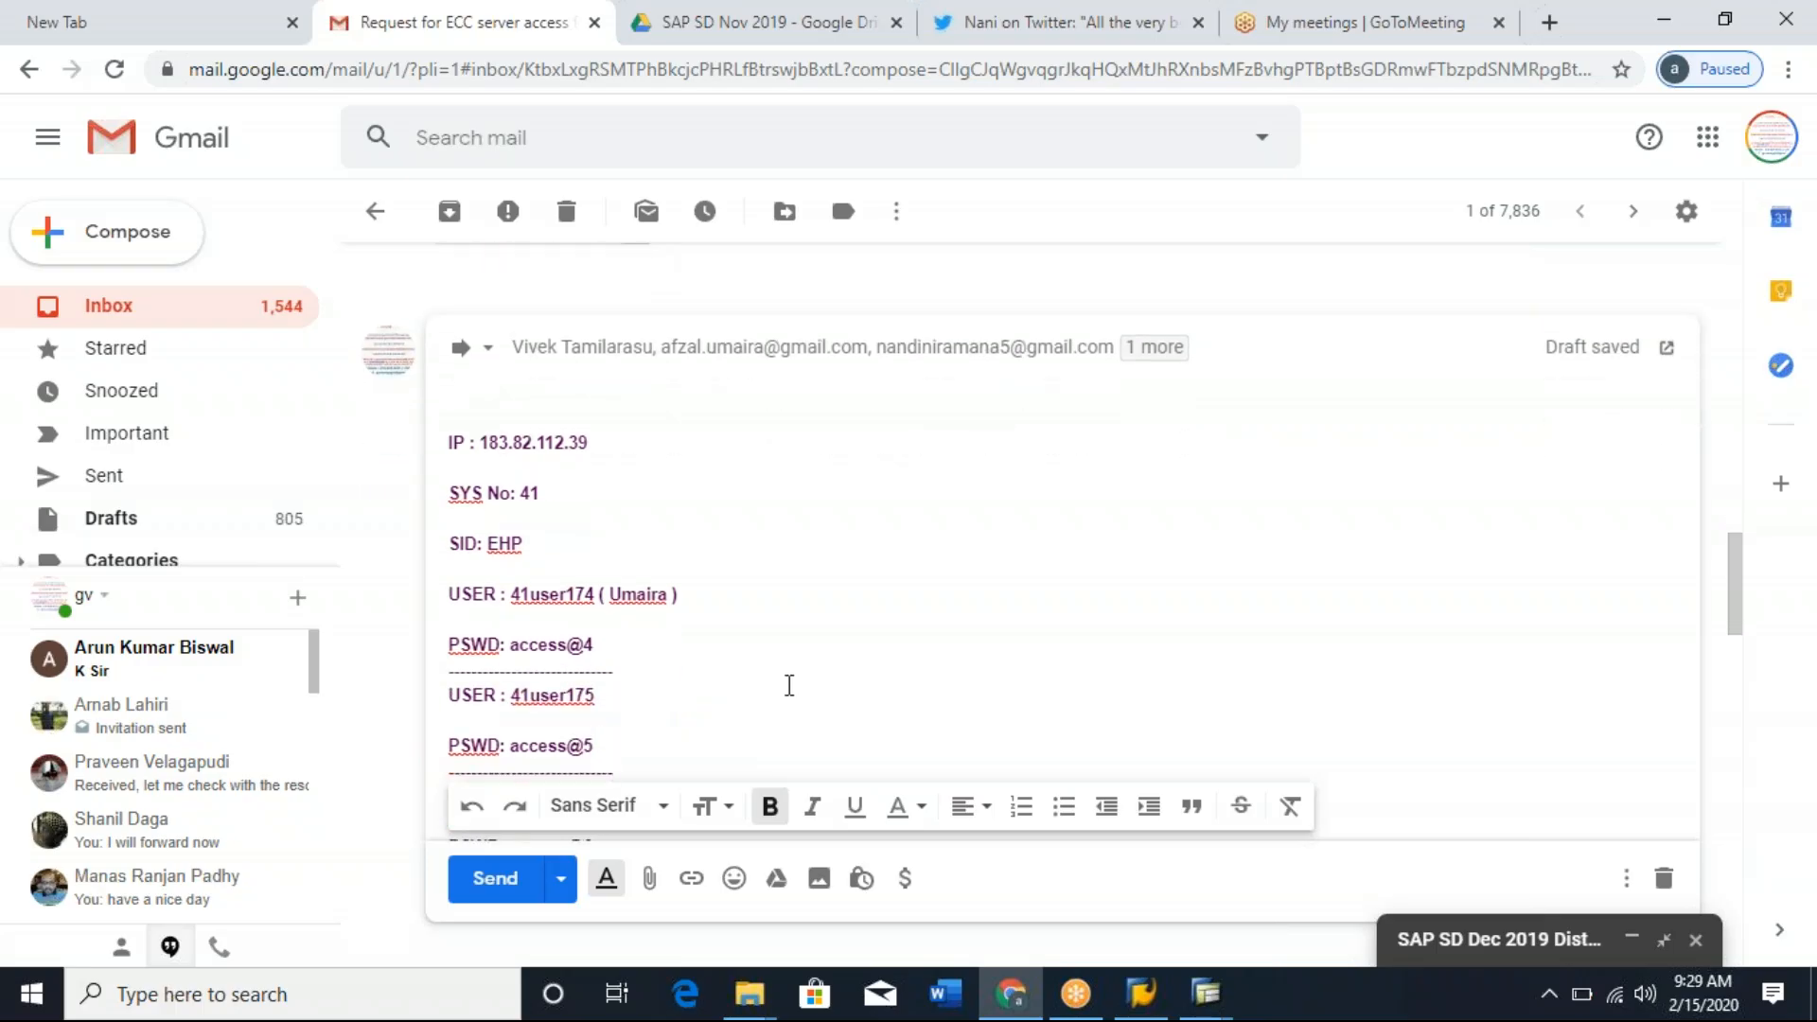
pyautogui.write('(')
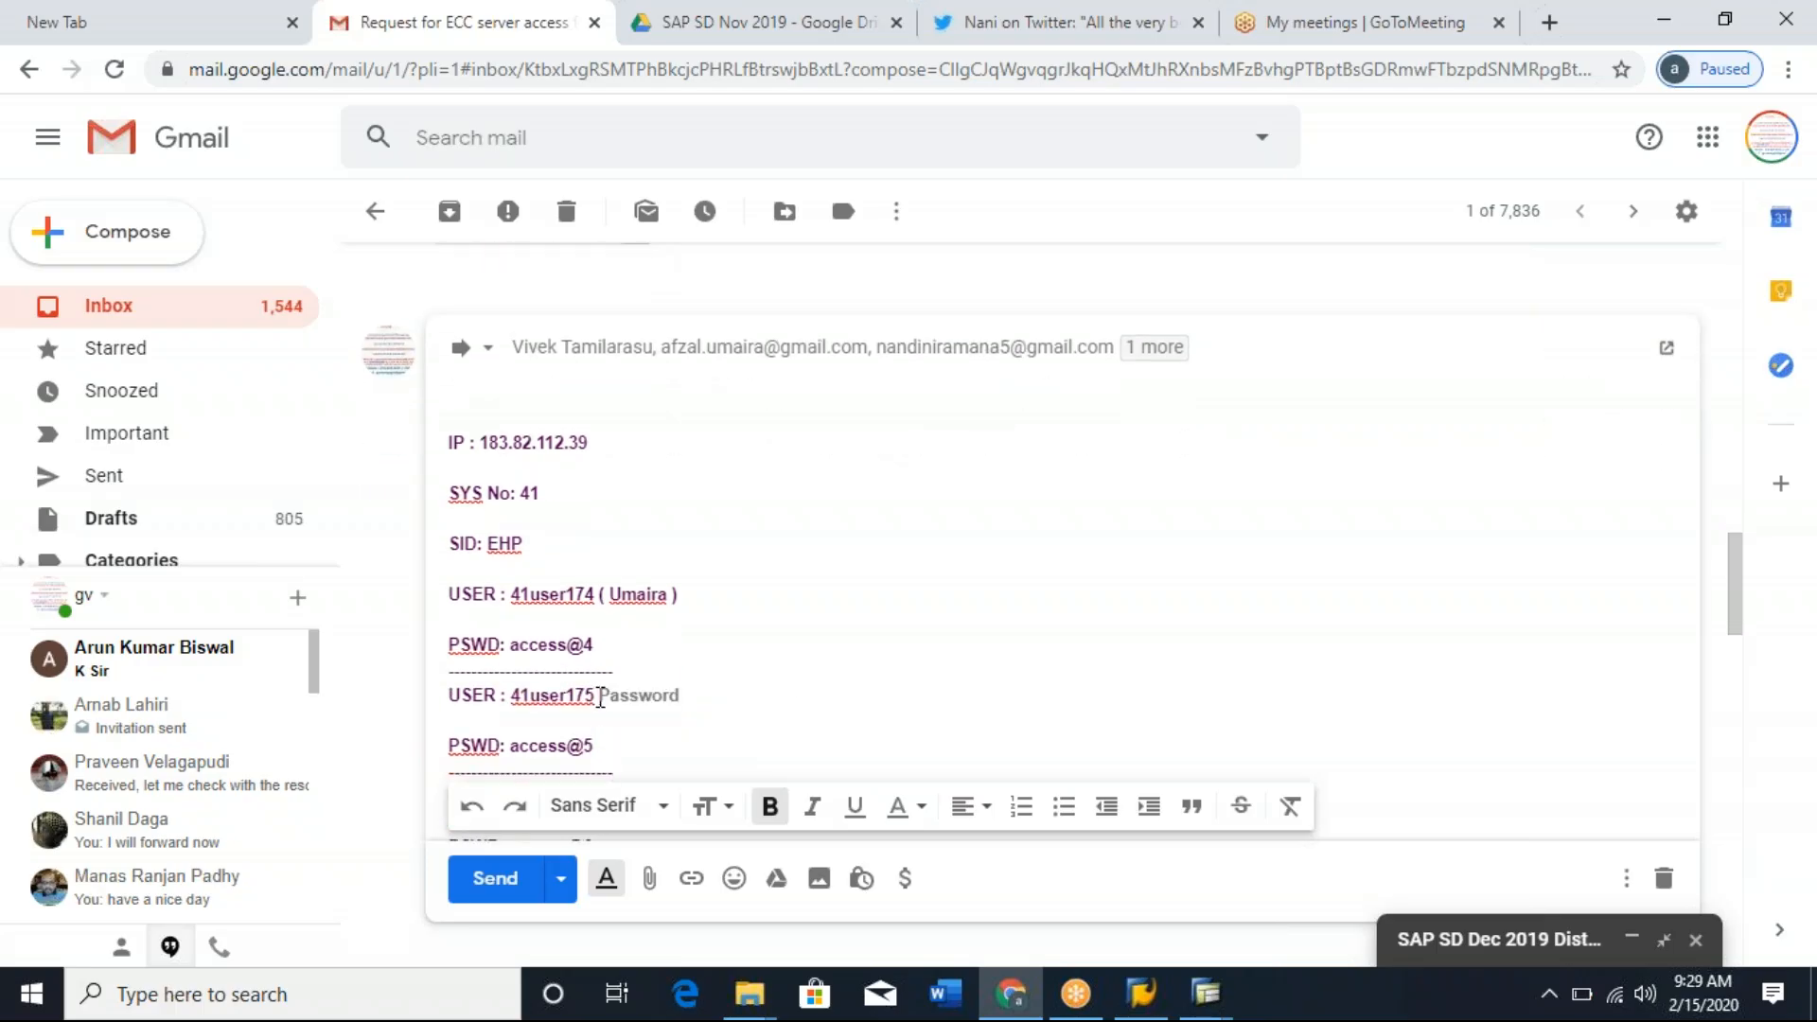
pyautogui.write(' Nandini )')
# Add the third trainee's name in parentheses after the third user ID.
pyautogui.press('Down')
pyautogui.press('Down')
pyautogui.press('Down')
pyautogui.press('Down')
pyautogui.press('Down')
pyautogui.press('Down')
pyautogui.press('Down')
pyautogui.click(600, 696)
pyautogui.write('( Anus')
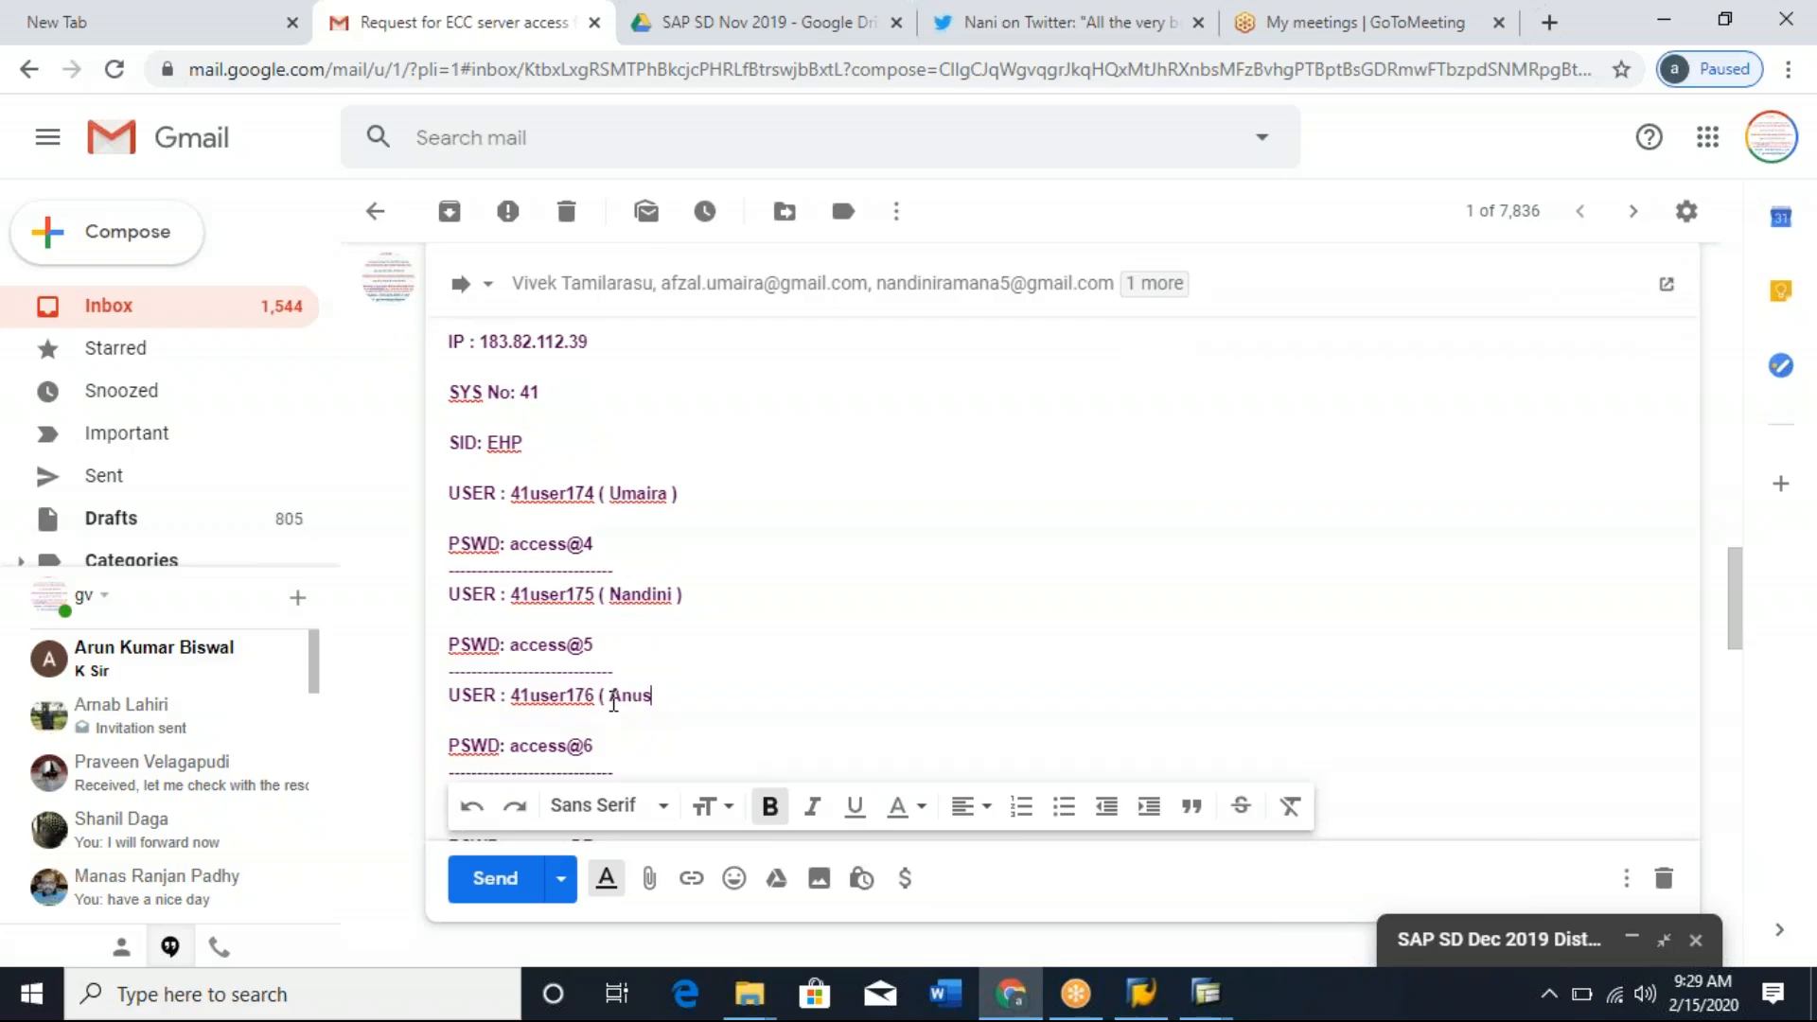
pyautogui.write('ha )')
# Add the fourth trainee's name in parentheses after the fourth user ID and move on to the fifth user ID line.
pyautogui.press('Down')
pyautogui.press('Down')
pyautogui.press('Down')
pyautogui.press('Down')
pyautogui.press('Down')
pyautogui.press('Down')
pyautogui.press('Down')
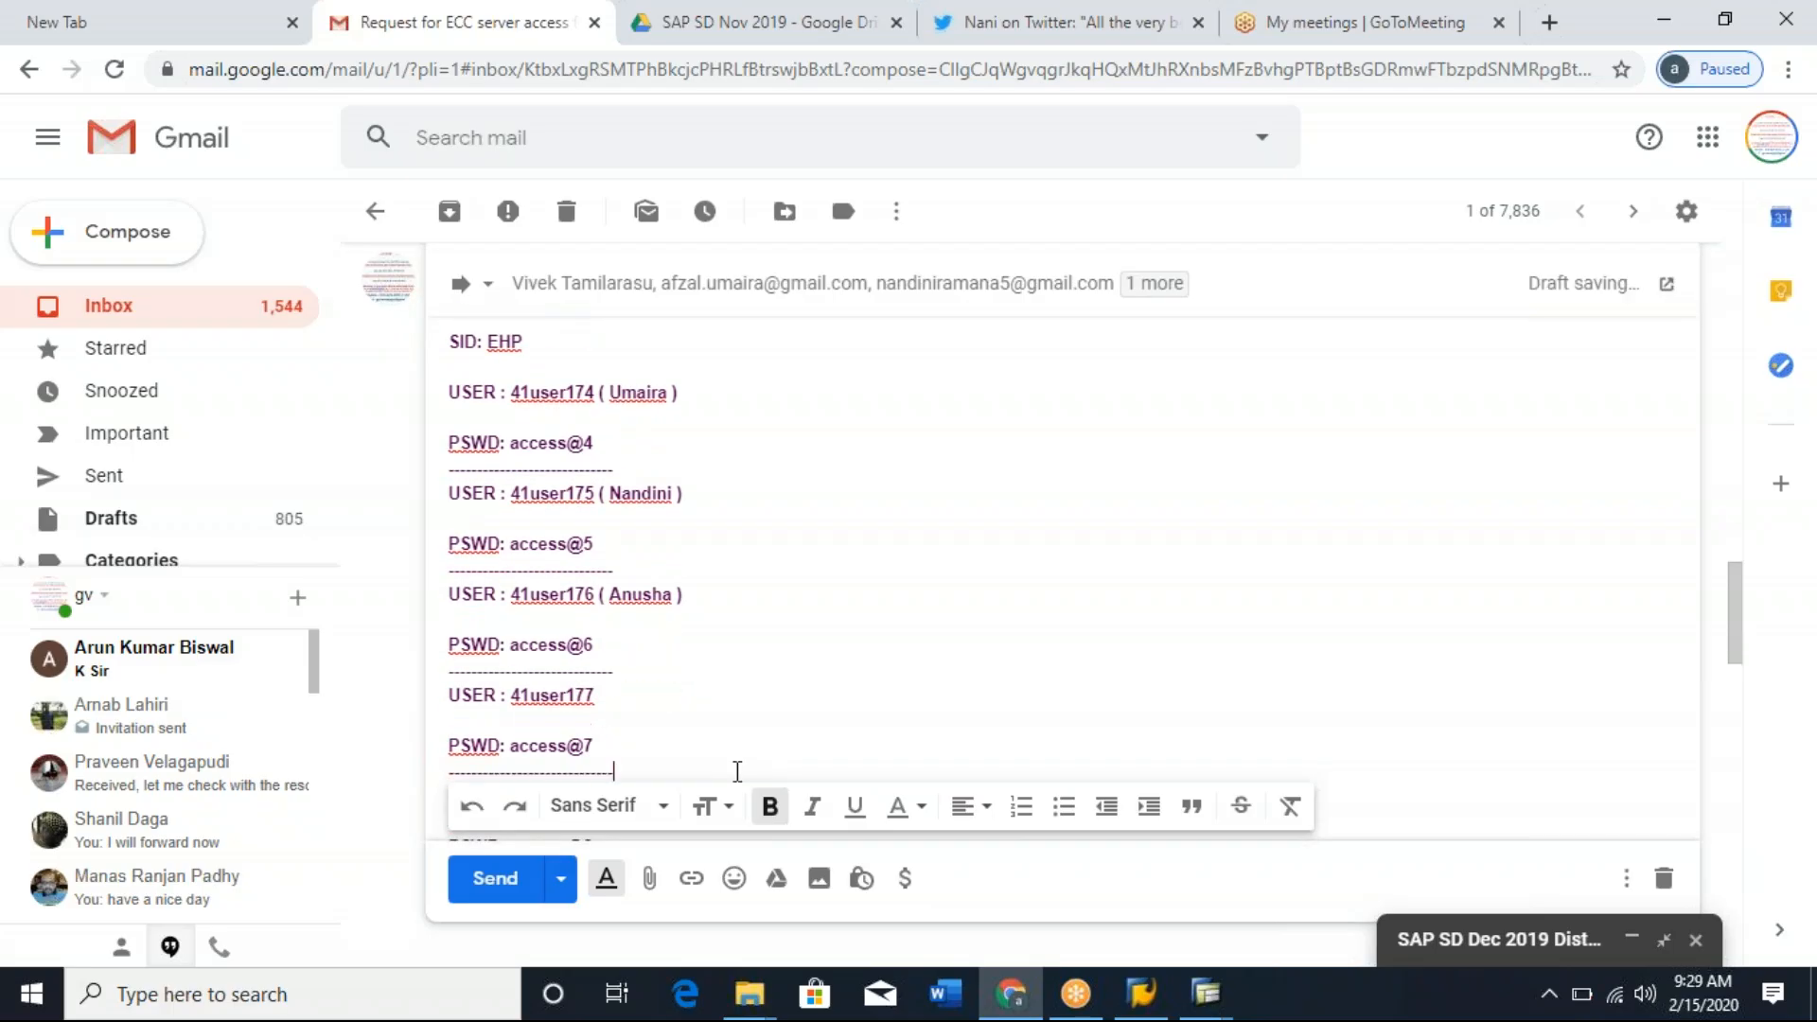
pyautogui.click(609, 693)
pyautogui.write('( Mivek )')
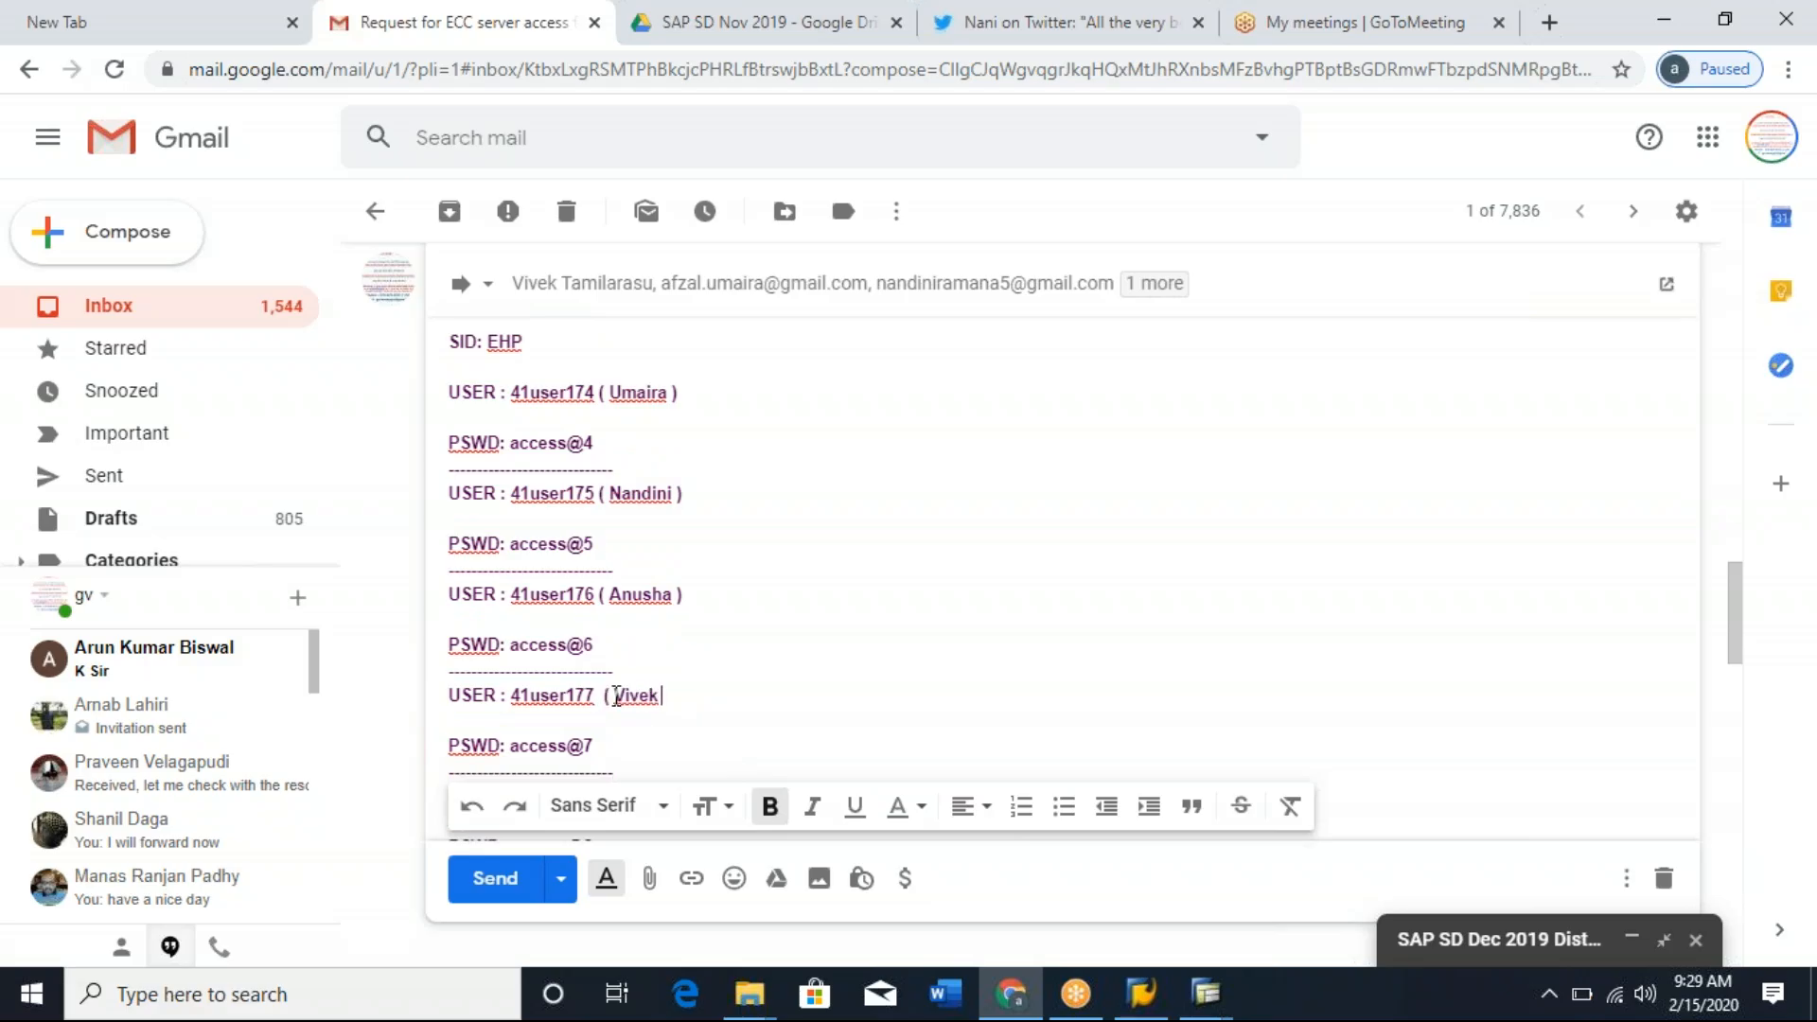
pyautogui.press('Down')
pyautogui.press('Down')
pyautogui.press('Down')
pyautogui.press('Down')
pyautogui.press('Down')
pyautogui.press('Down')
pyautogui.press('Down')
pyautogui.press('Down')
pyautogui.press('Down')
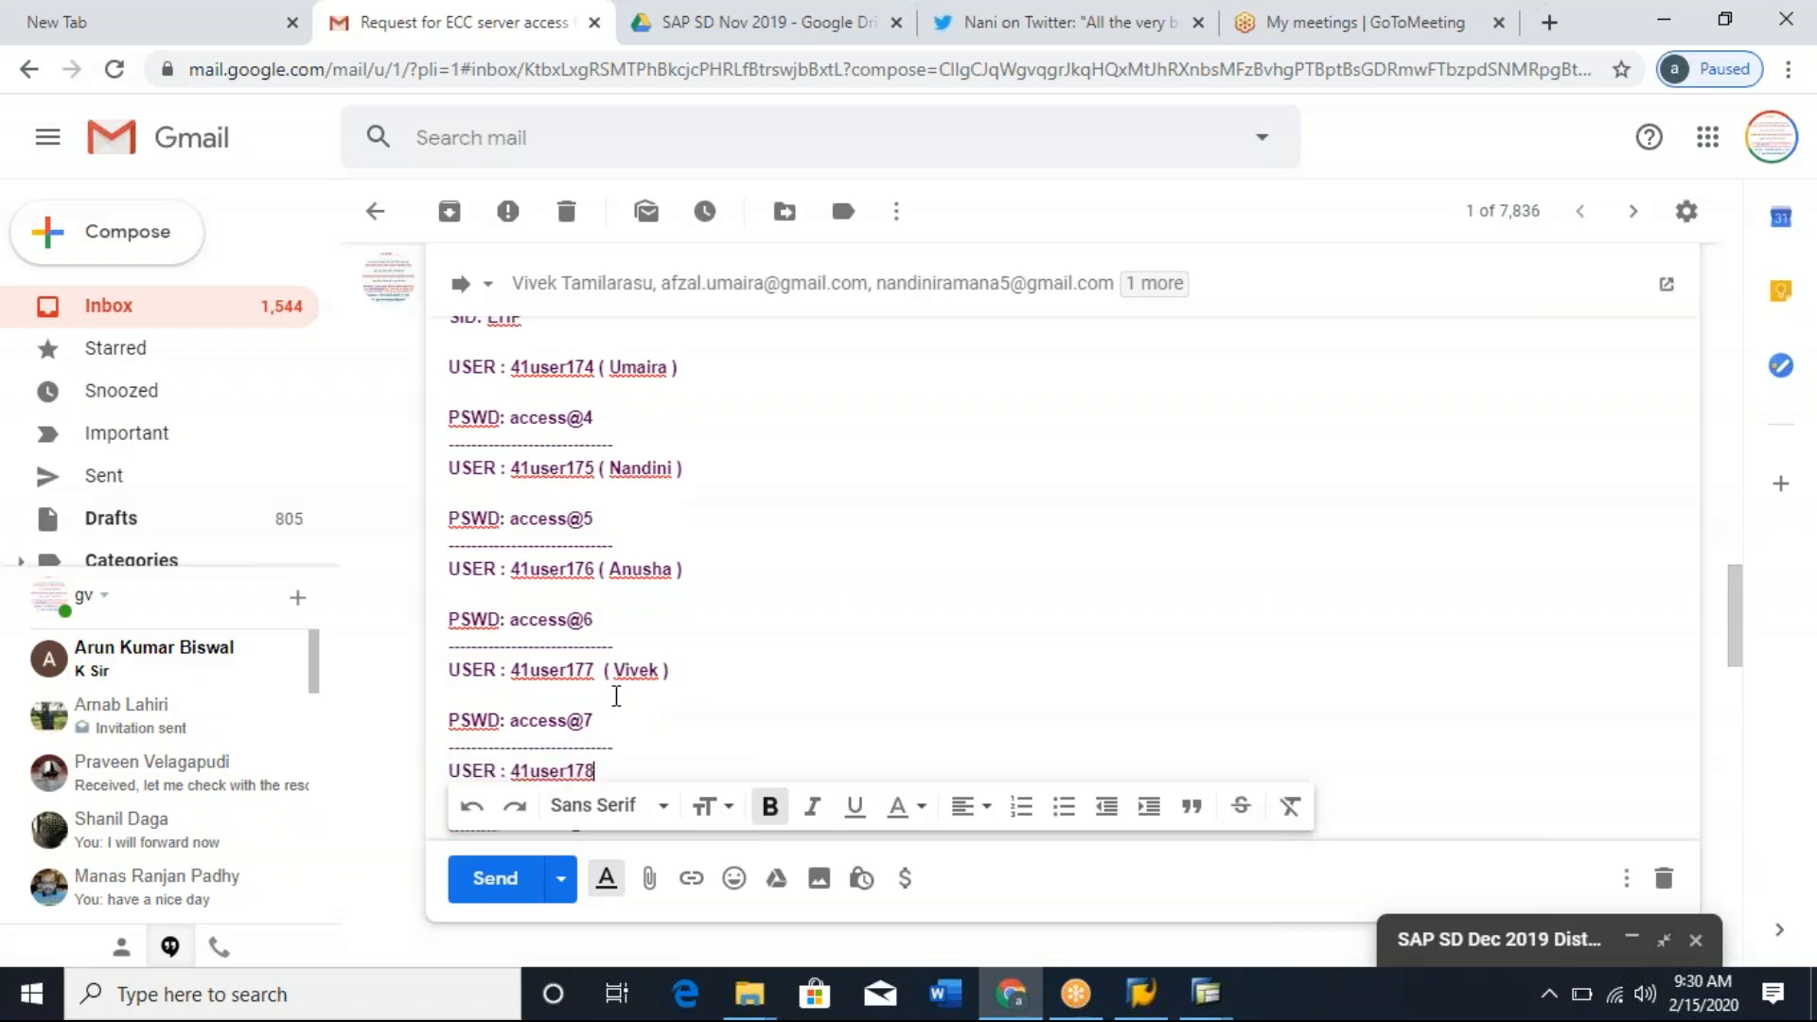
# Delete the unassigned fifth user ID and password entry, including its separator line, from the forwarded message and send the message.
pyautogui.press('Down')
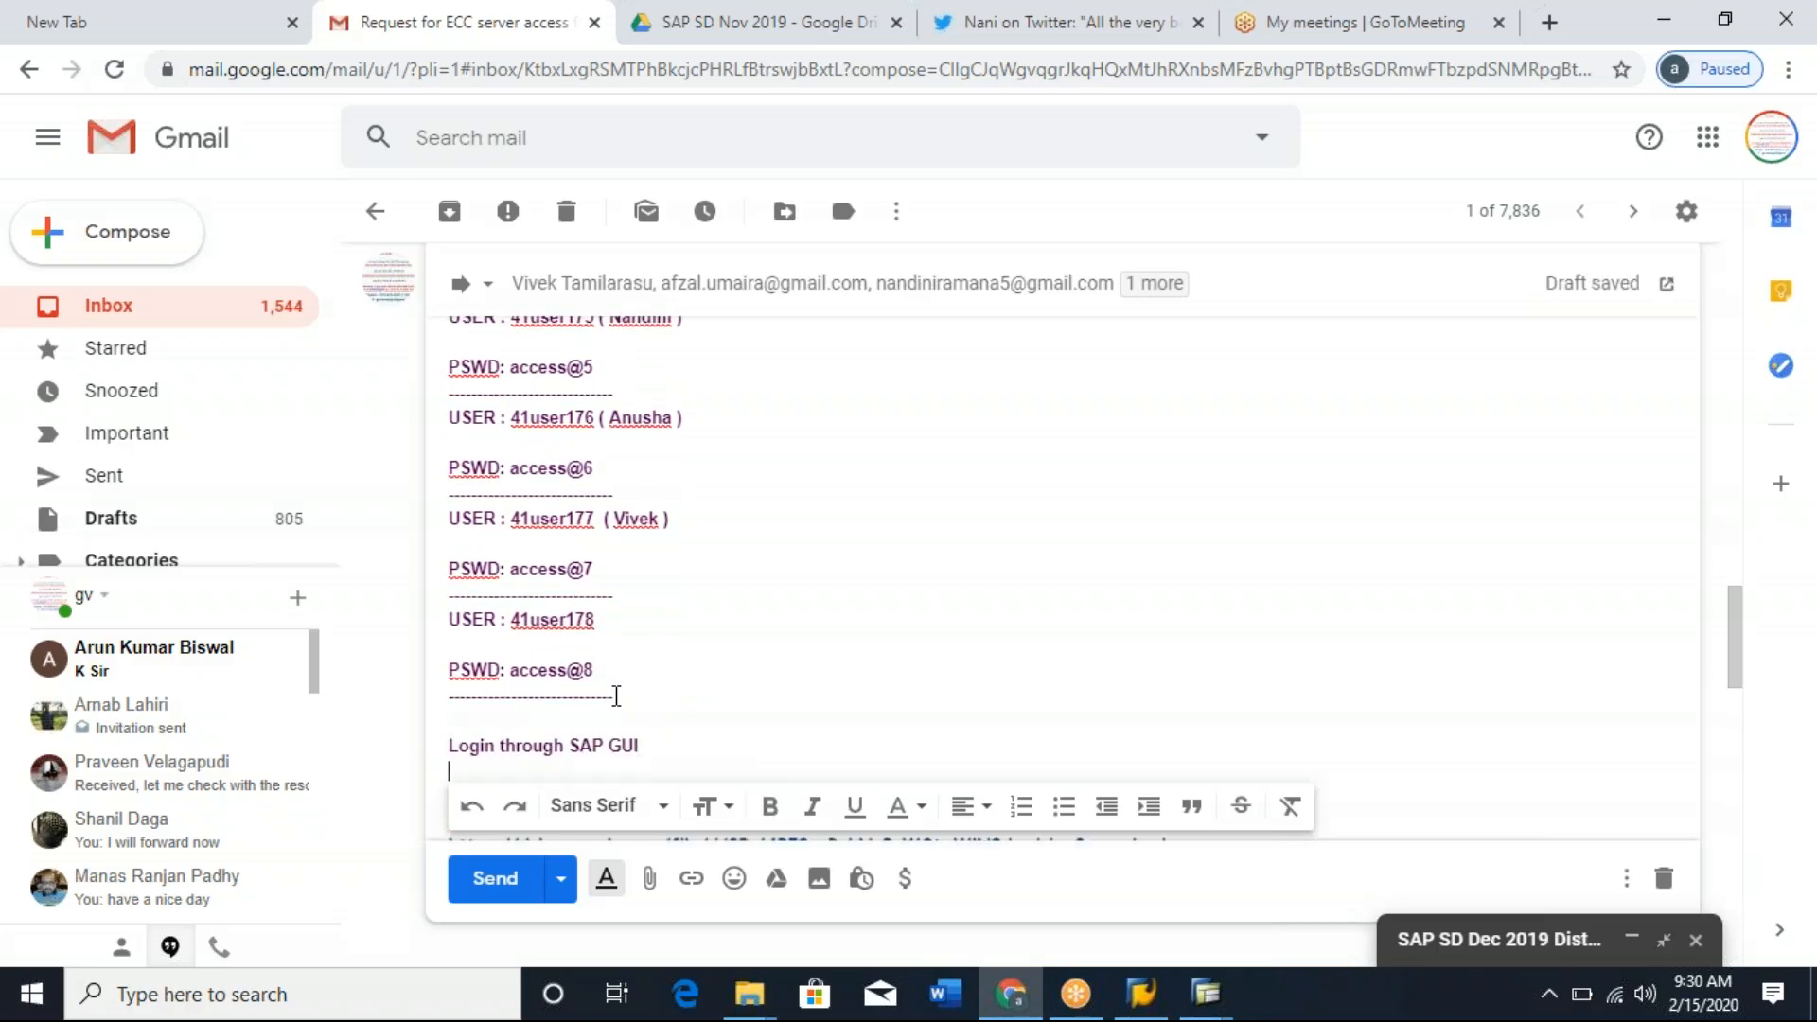
pyautogui.moveTo(453, 626); pyautogui.dragTo(678, 722)
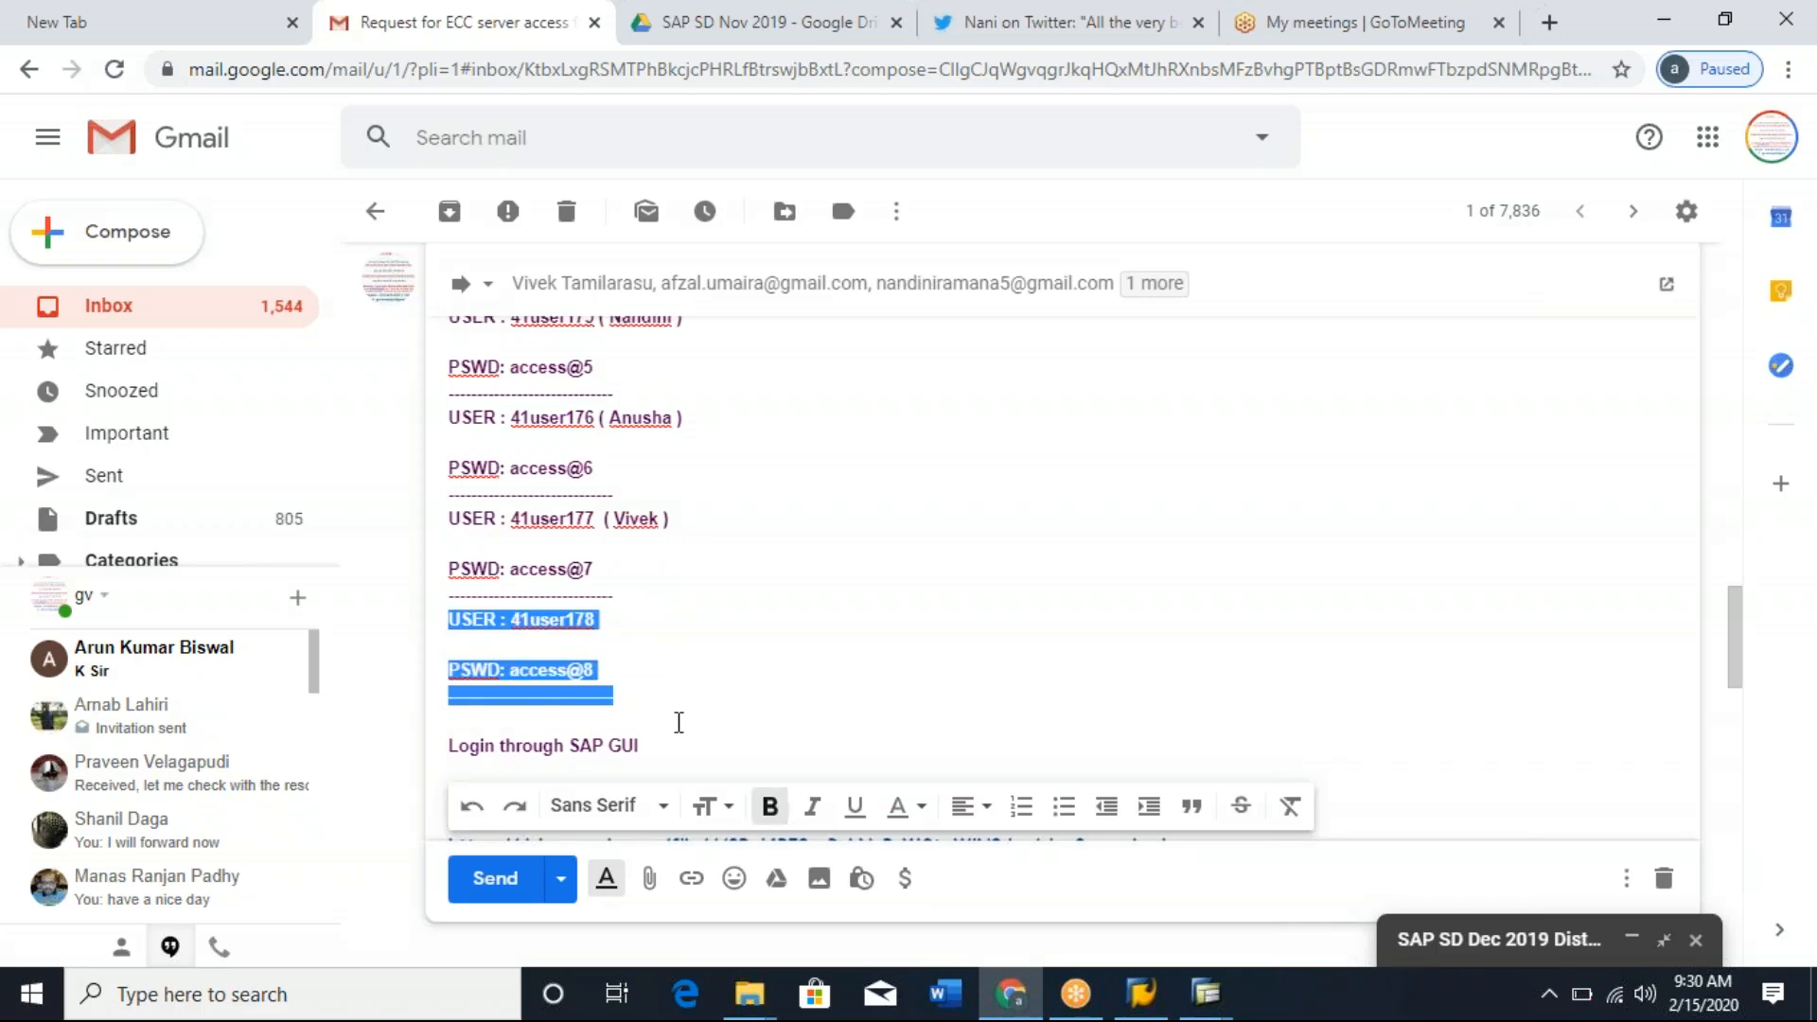
pyautogui.press('BackSpace')
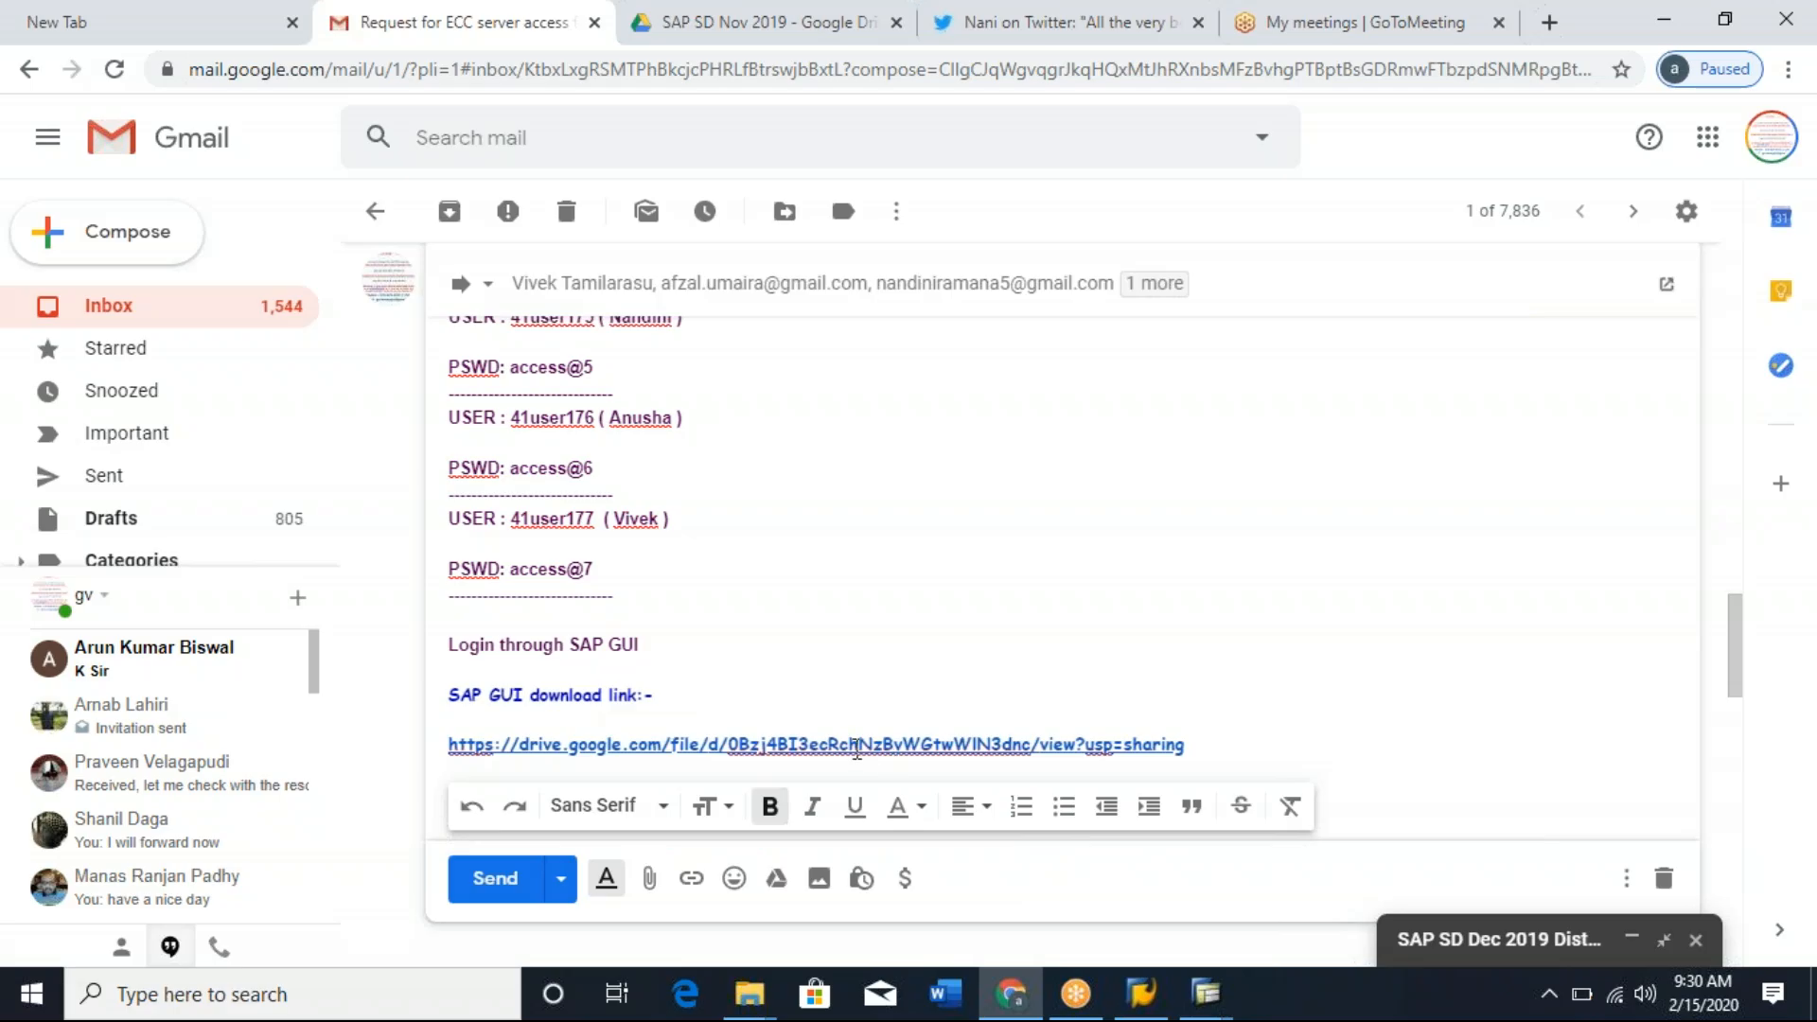
pyautogui.click(509, 883)
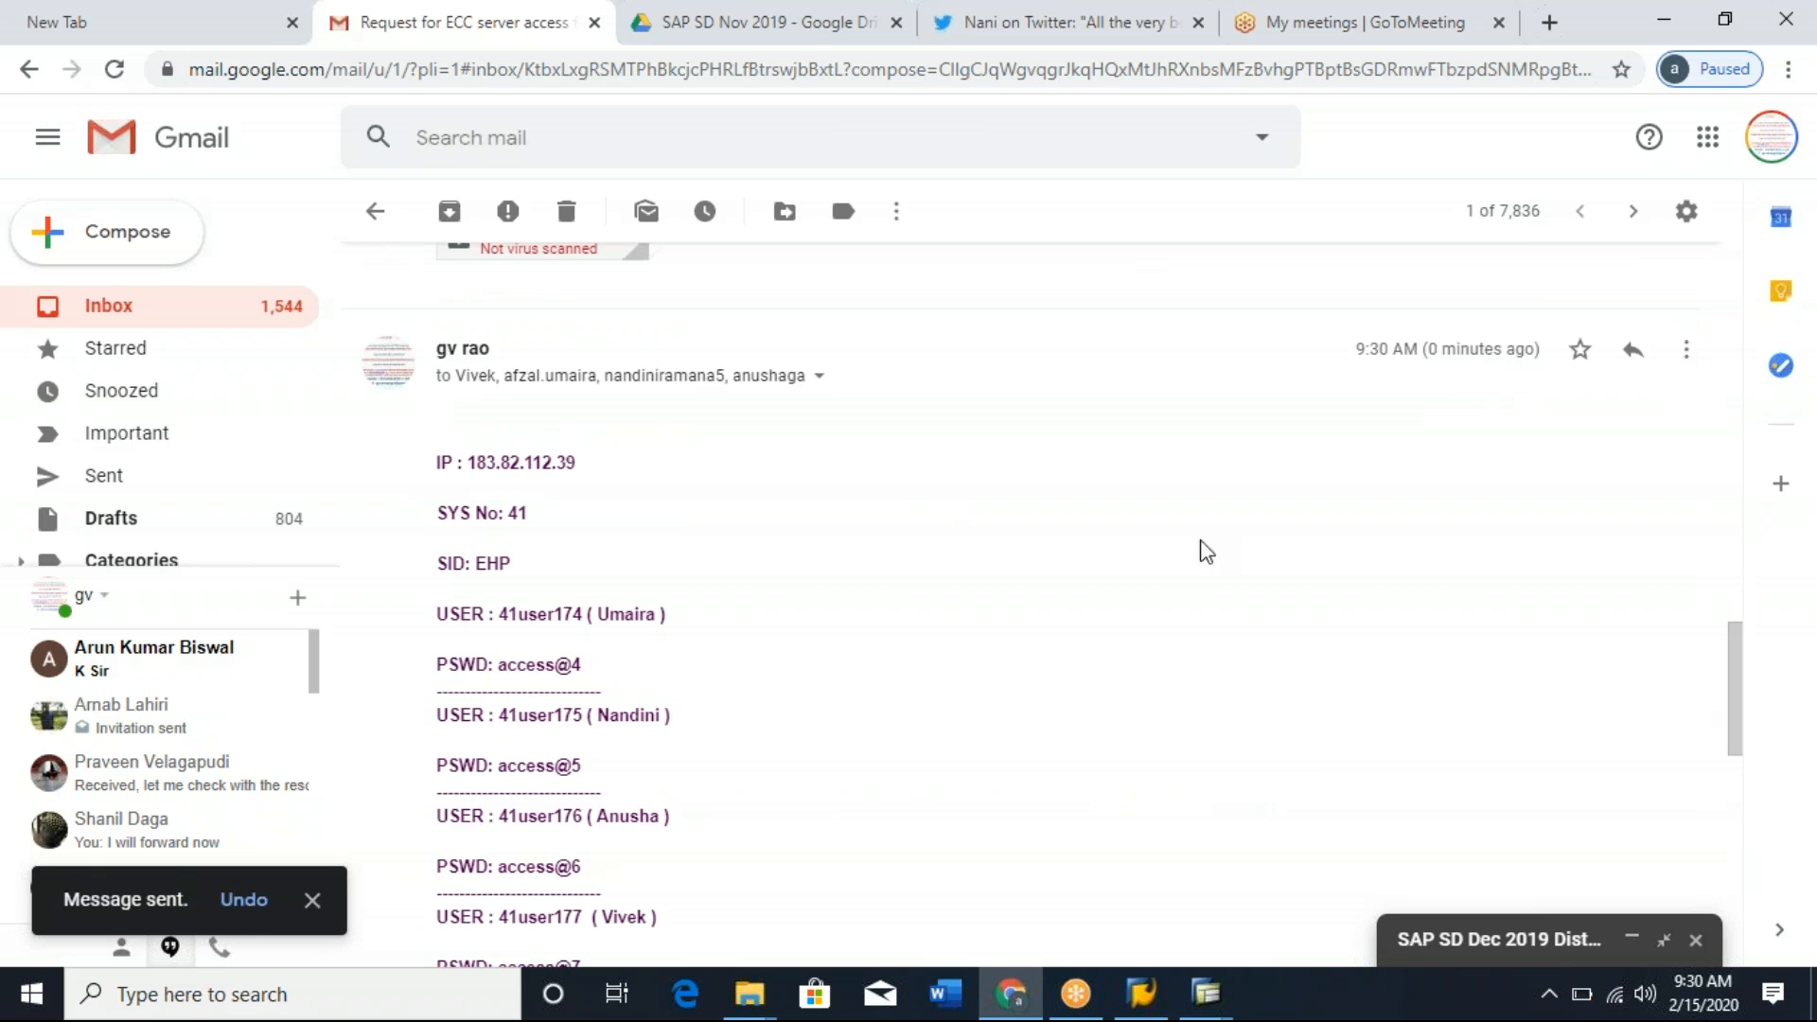
# Open the SAPgui 7.40.zip attachment in the sent message to show its download option.
pyautogui.scroll(-5, 1207, 552)
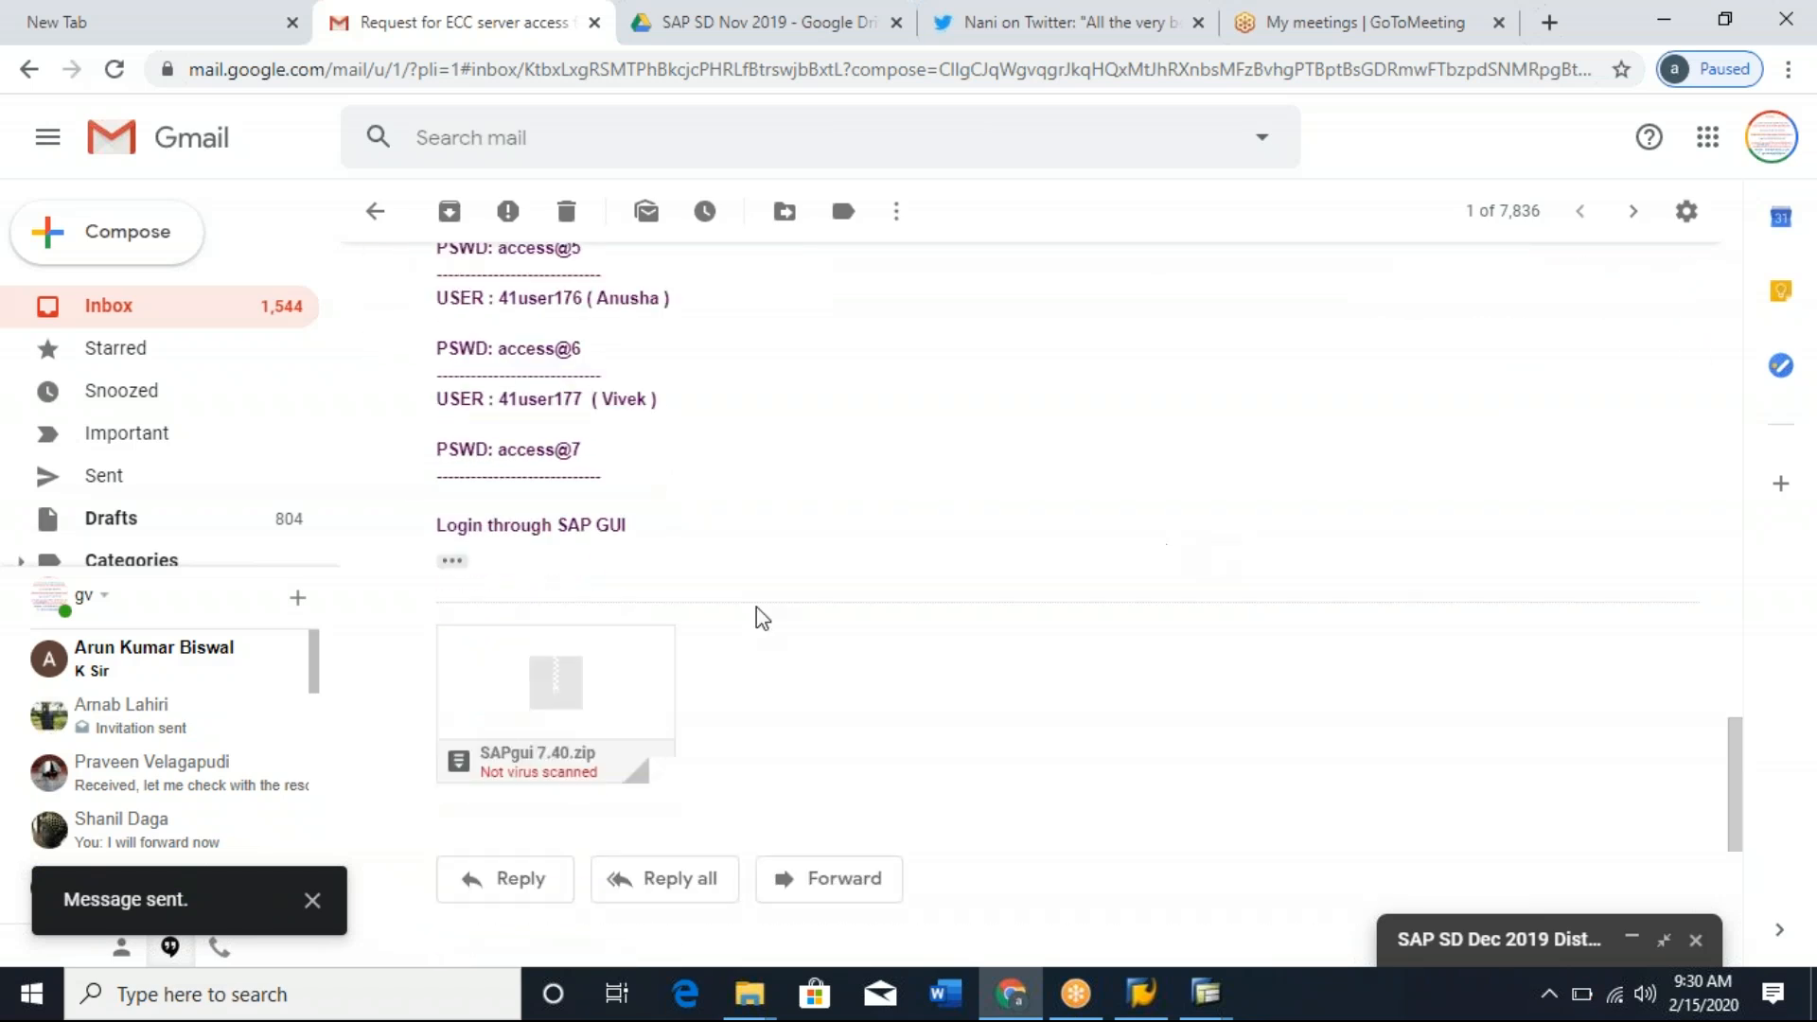
pyautogui.moveTo(559, 706)
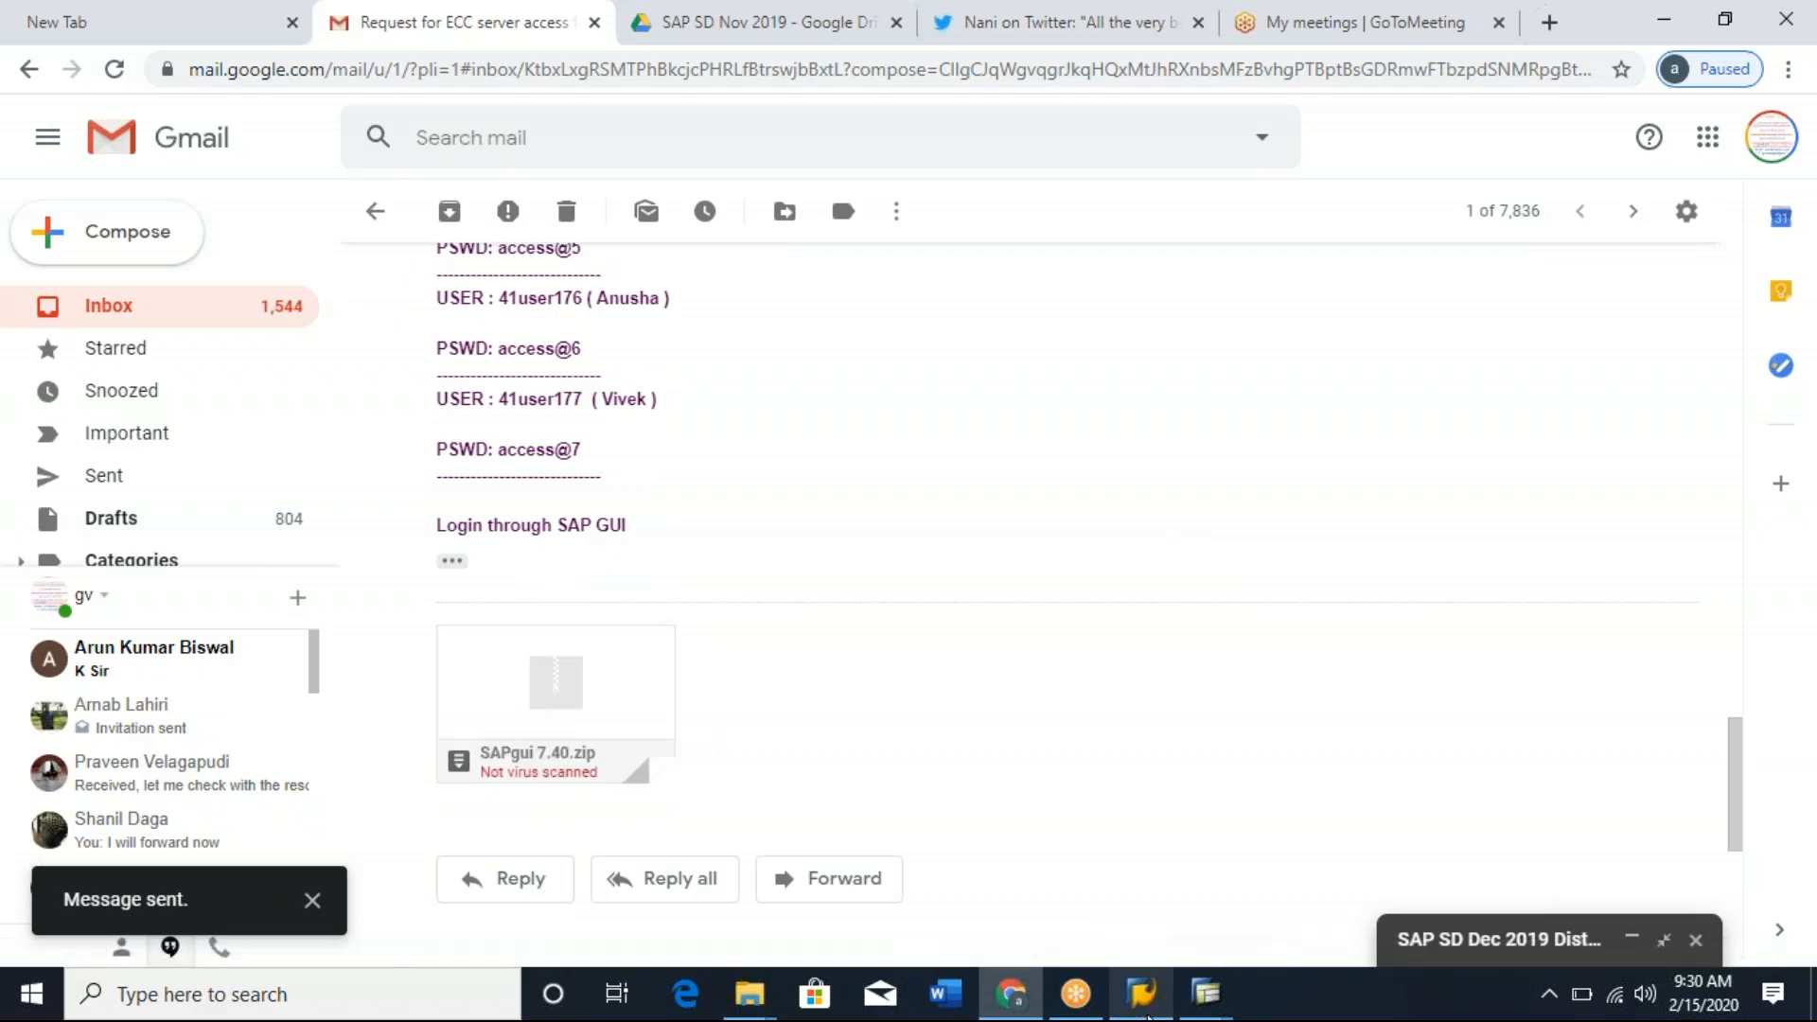
pyautogui.moveTo(1148, 1014)
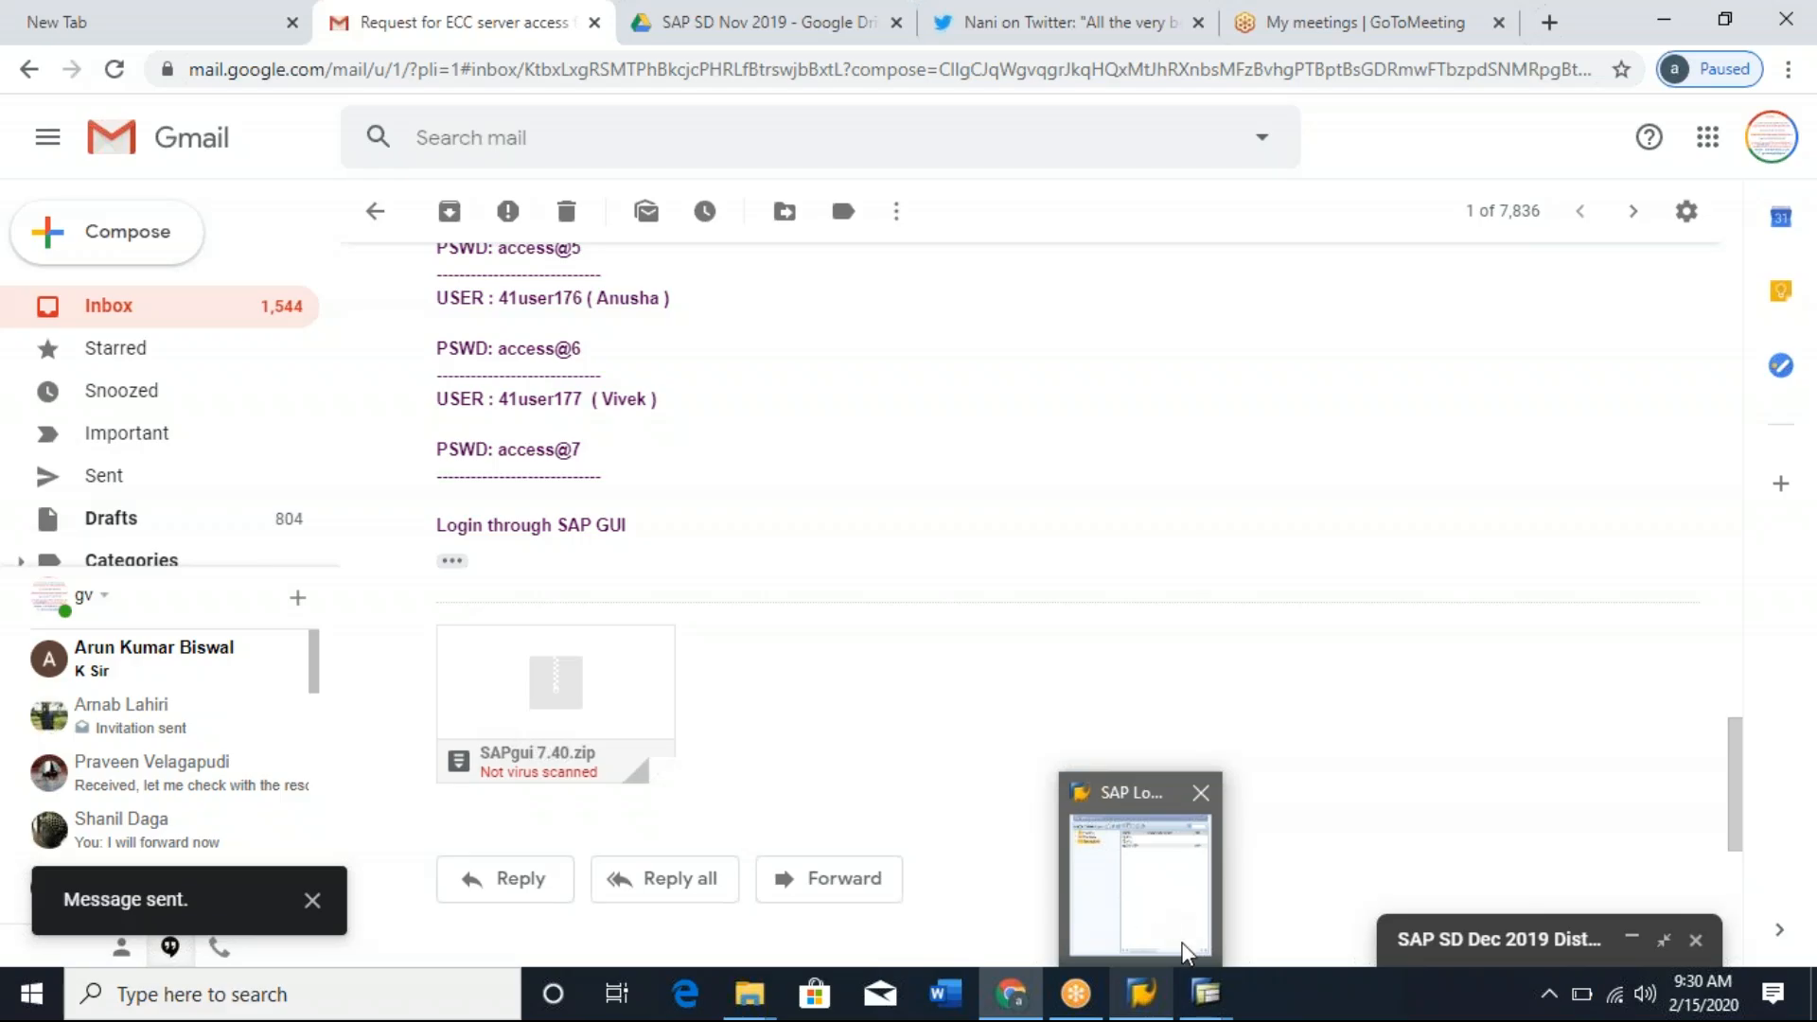
pyautogui.moveTo(1143, 932)
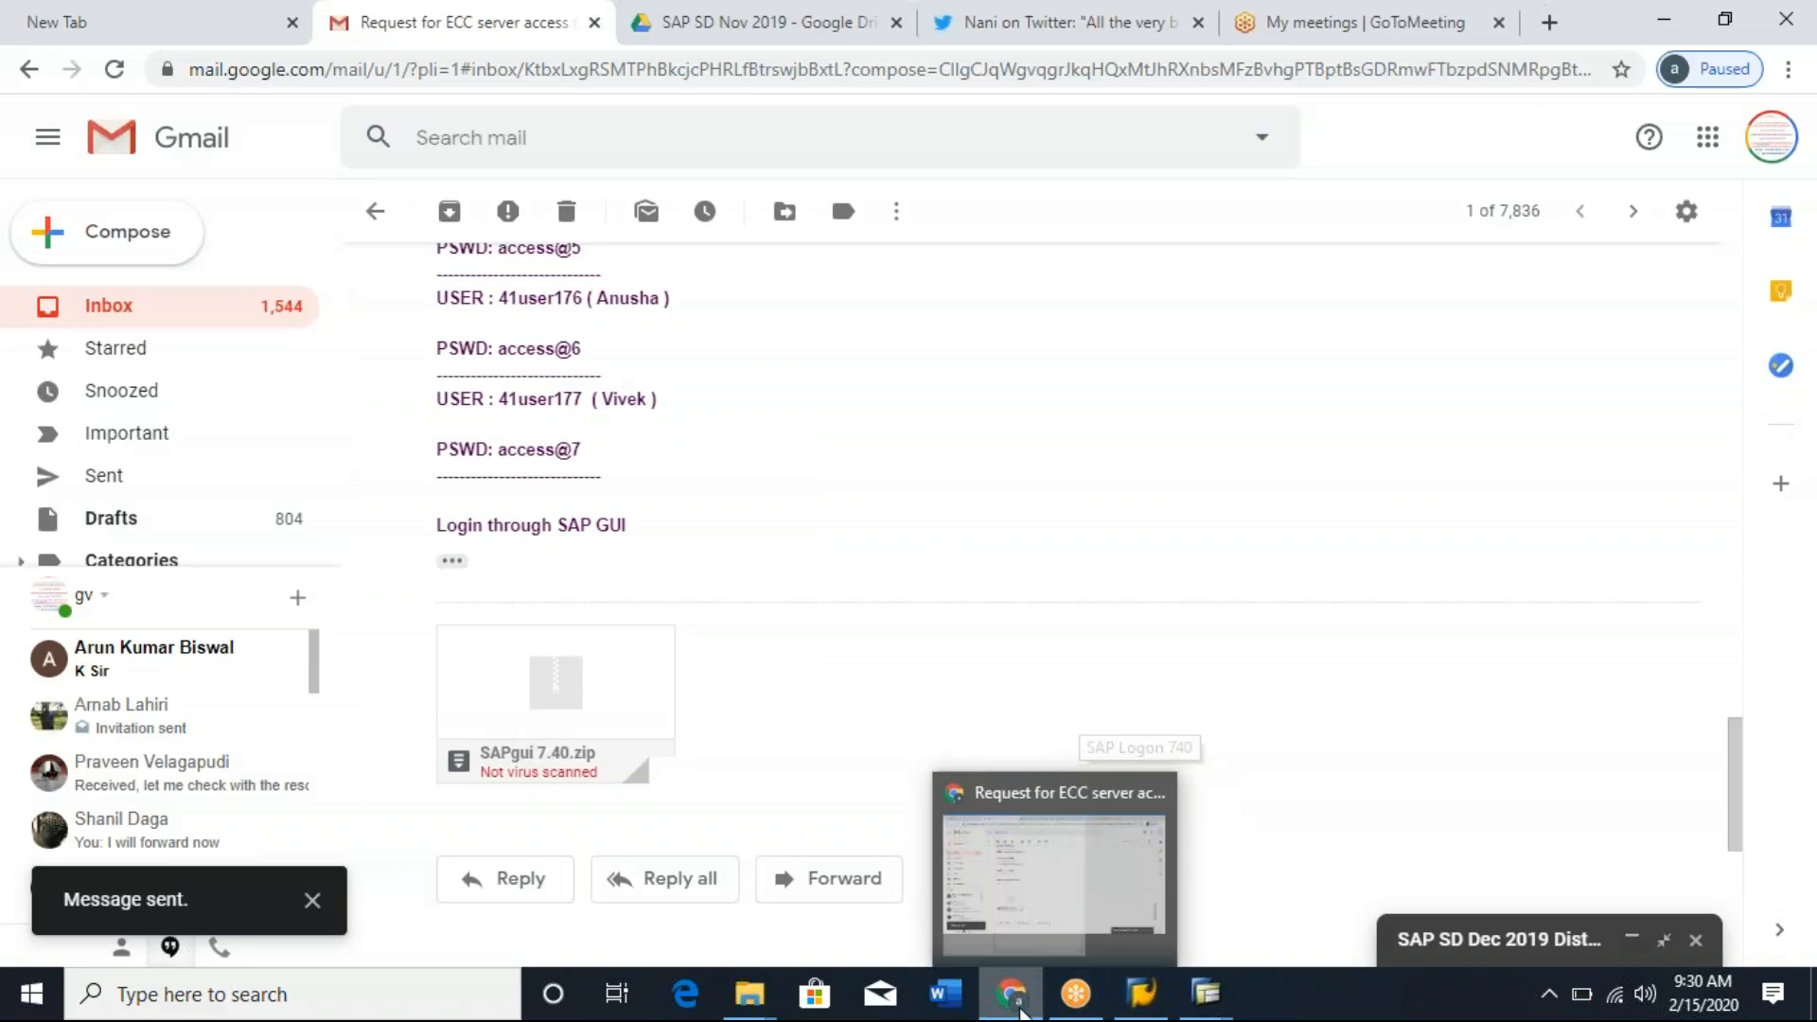
pyautogui.click(1020, 1013)
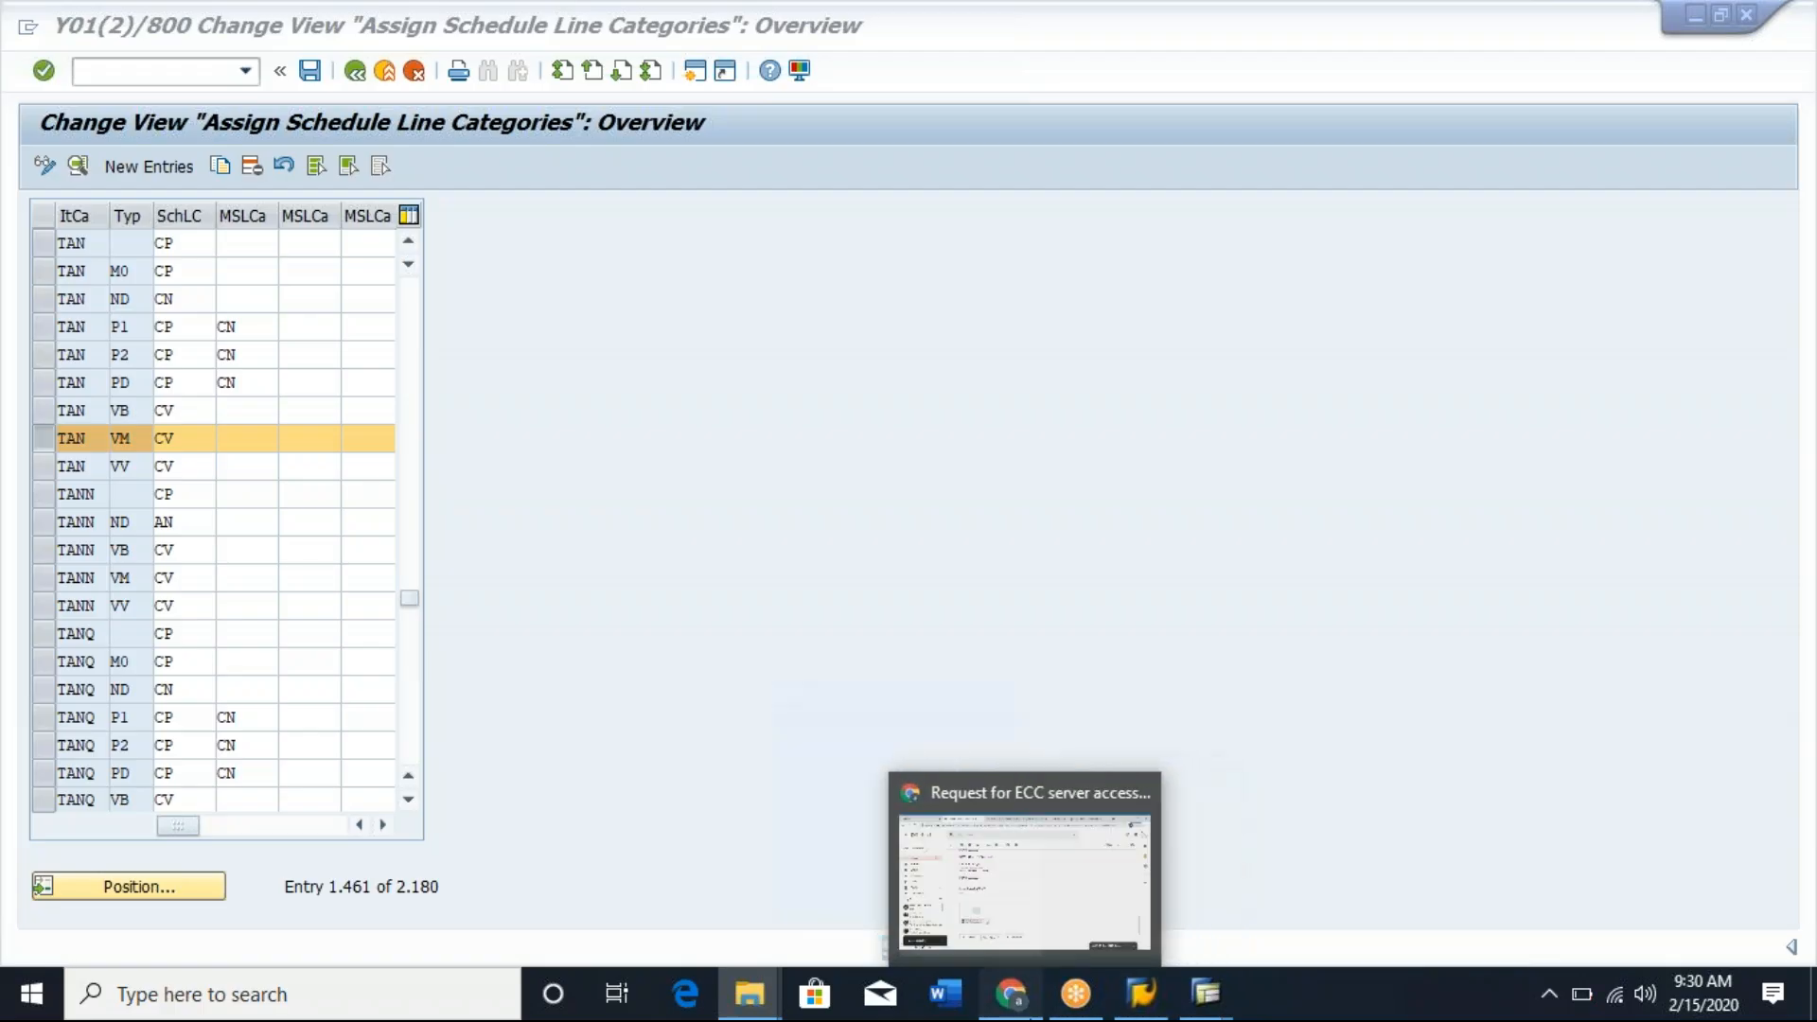
pyautogui.click(1011, 993)
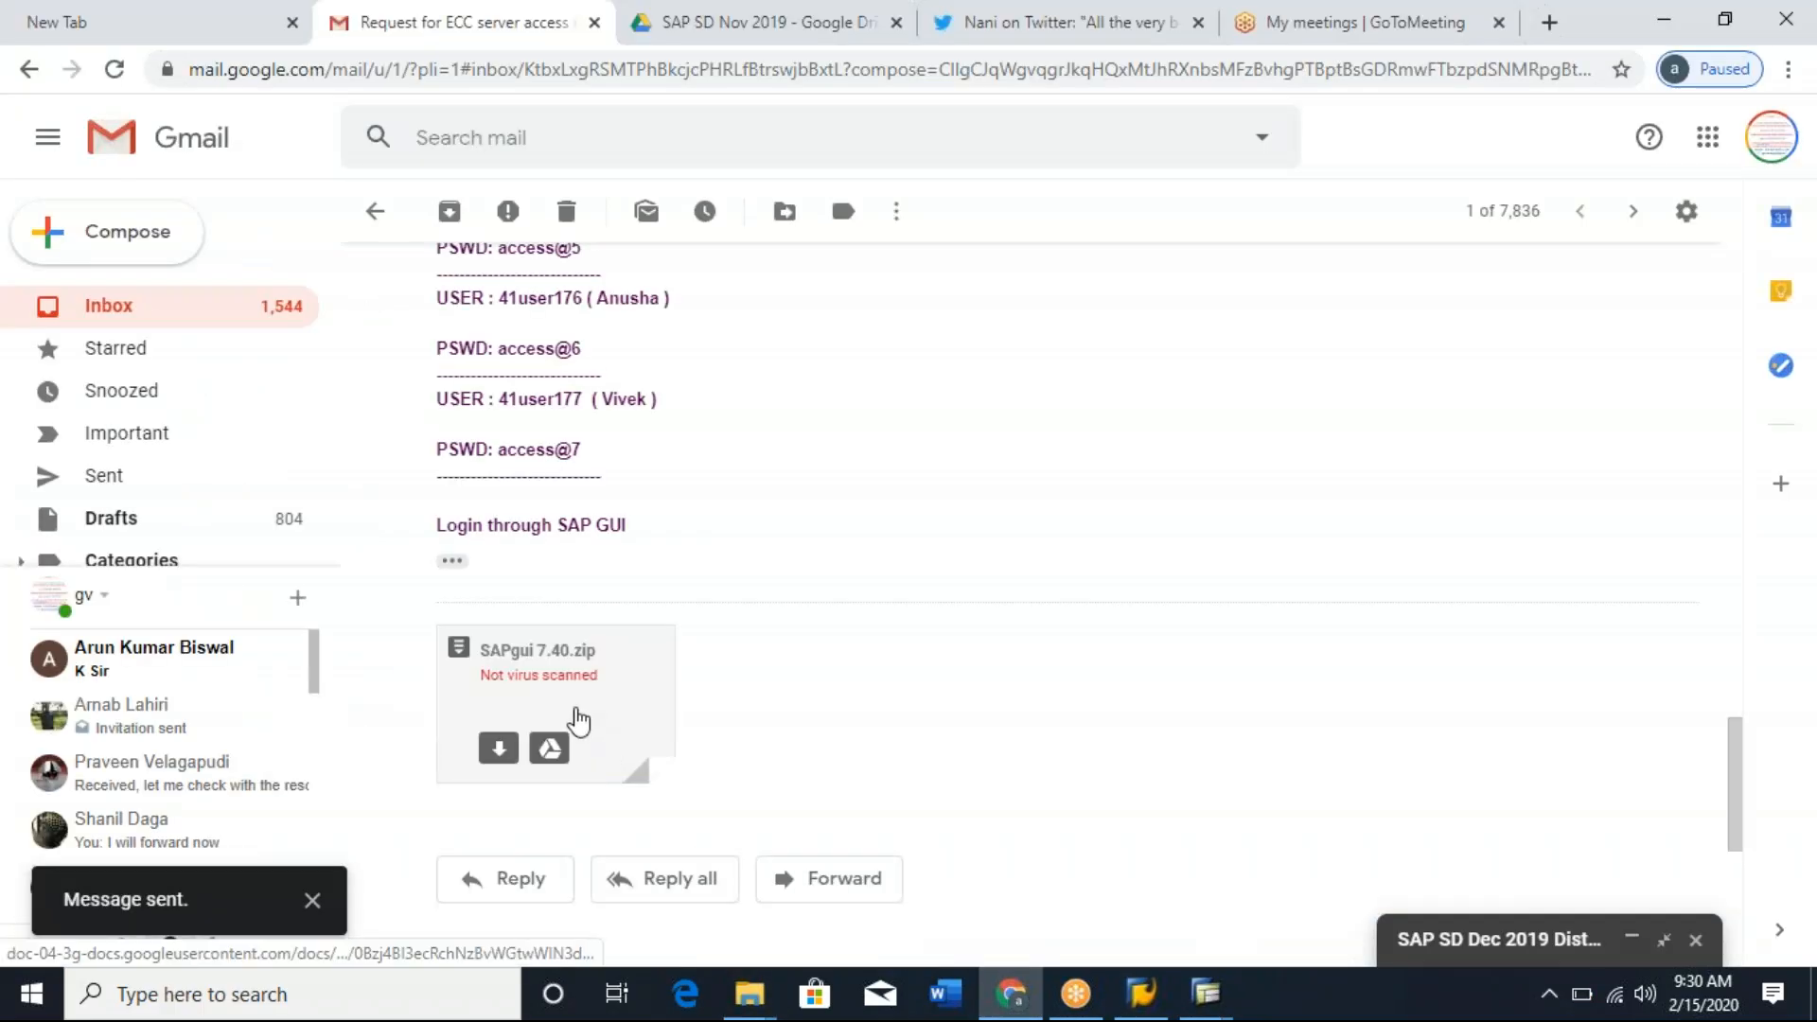
pyautogui.click(579, 721)
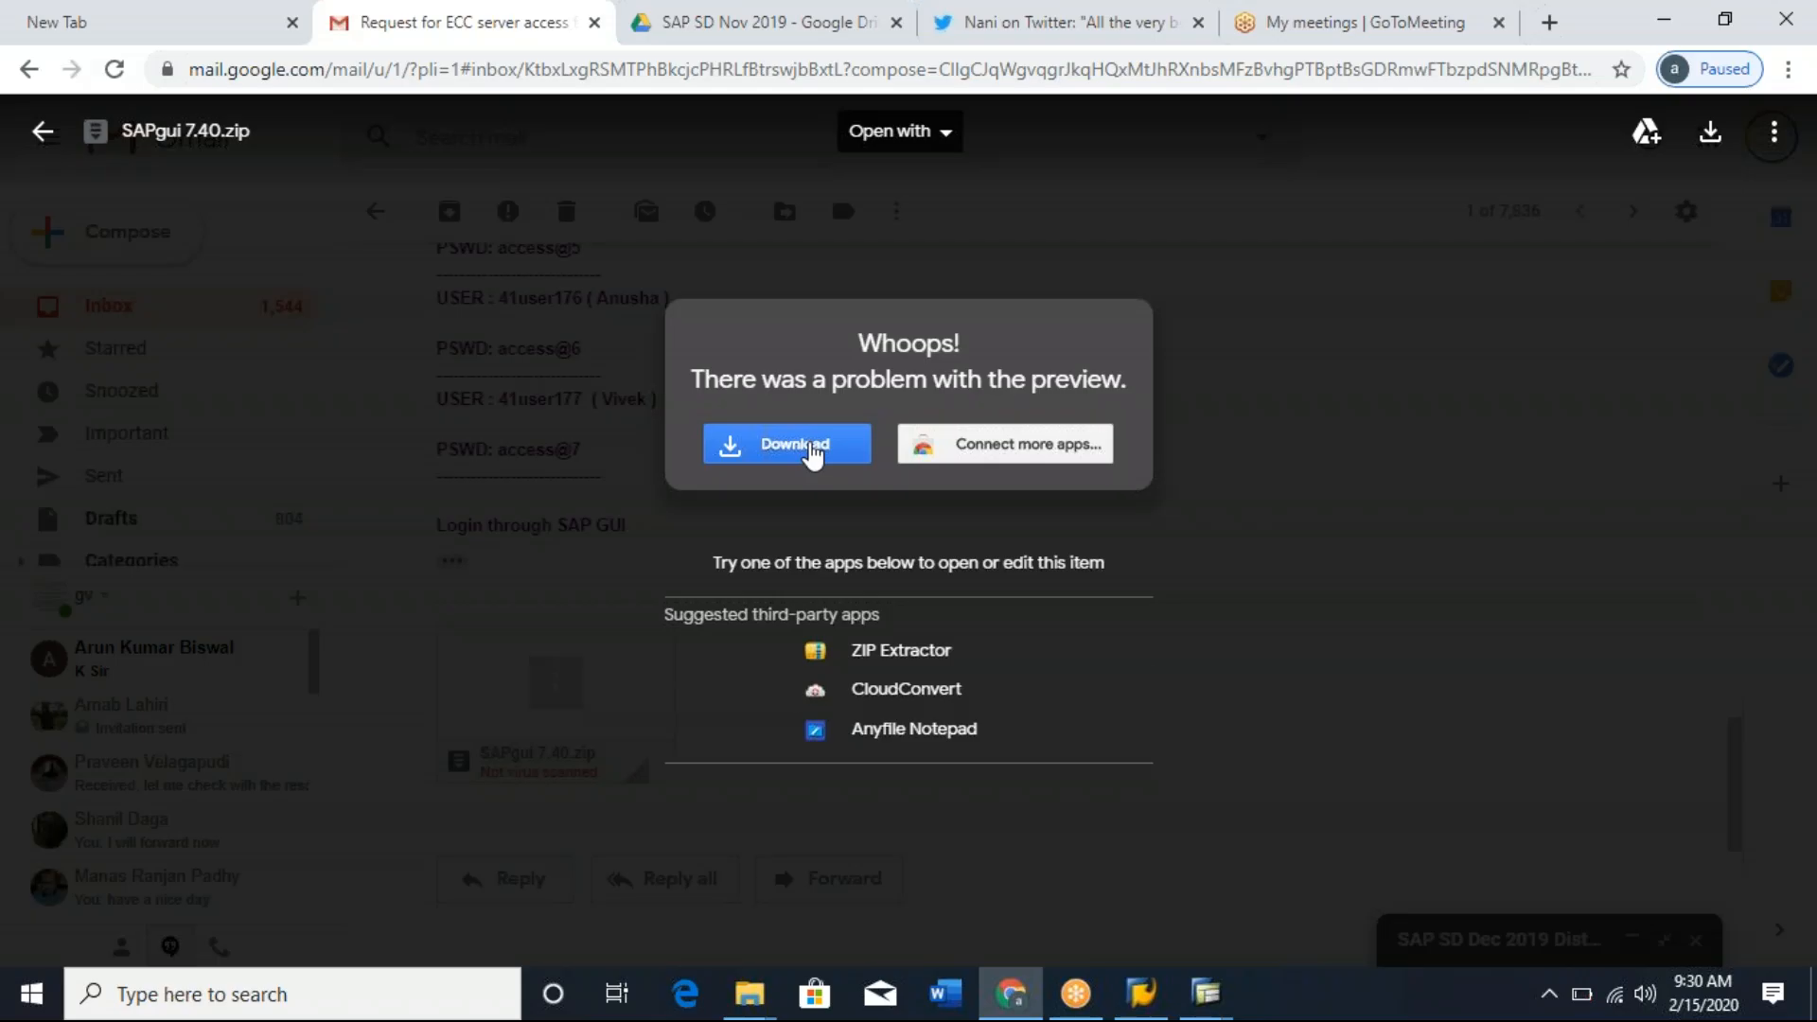
# Switch to SAP Logon 740 to show the connection list and dismiss the low-battery notice.
pyautogui.click(1141, 1005)
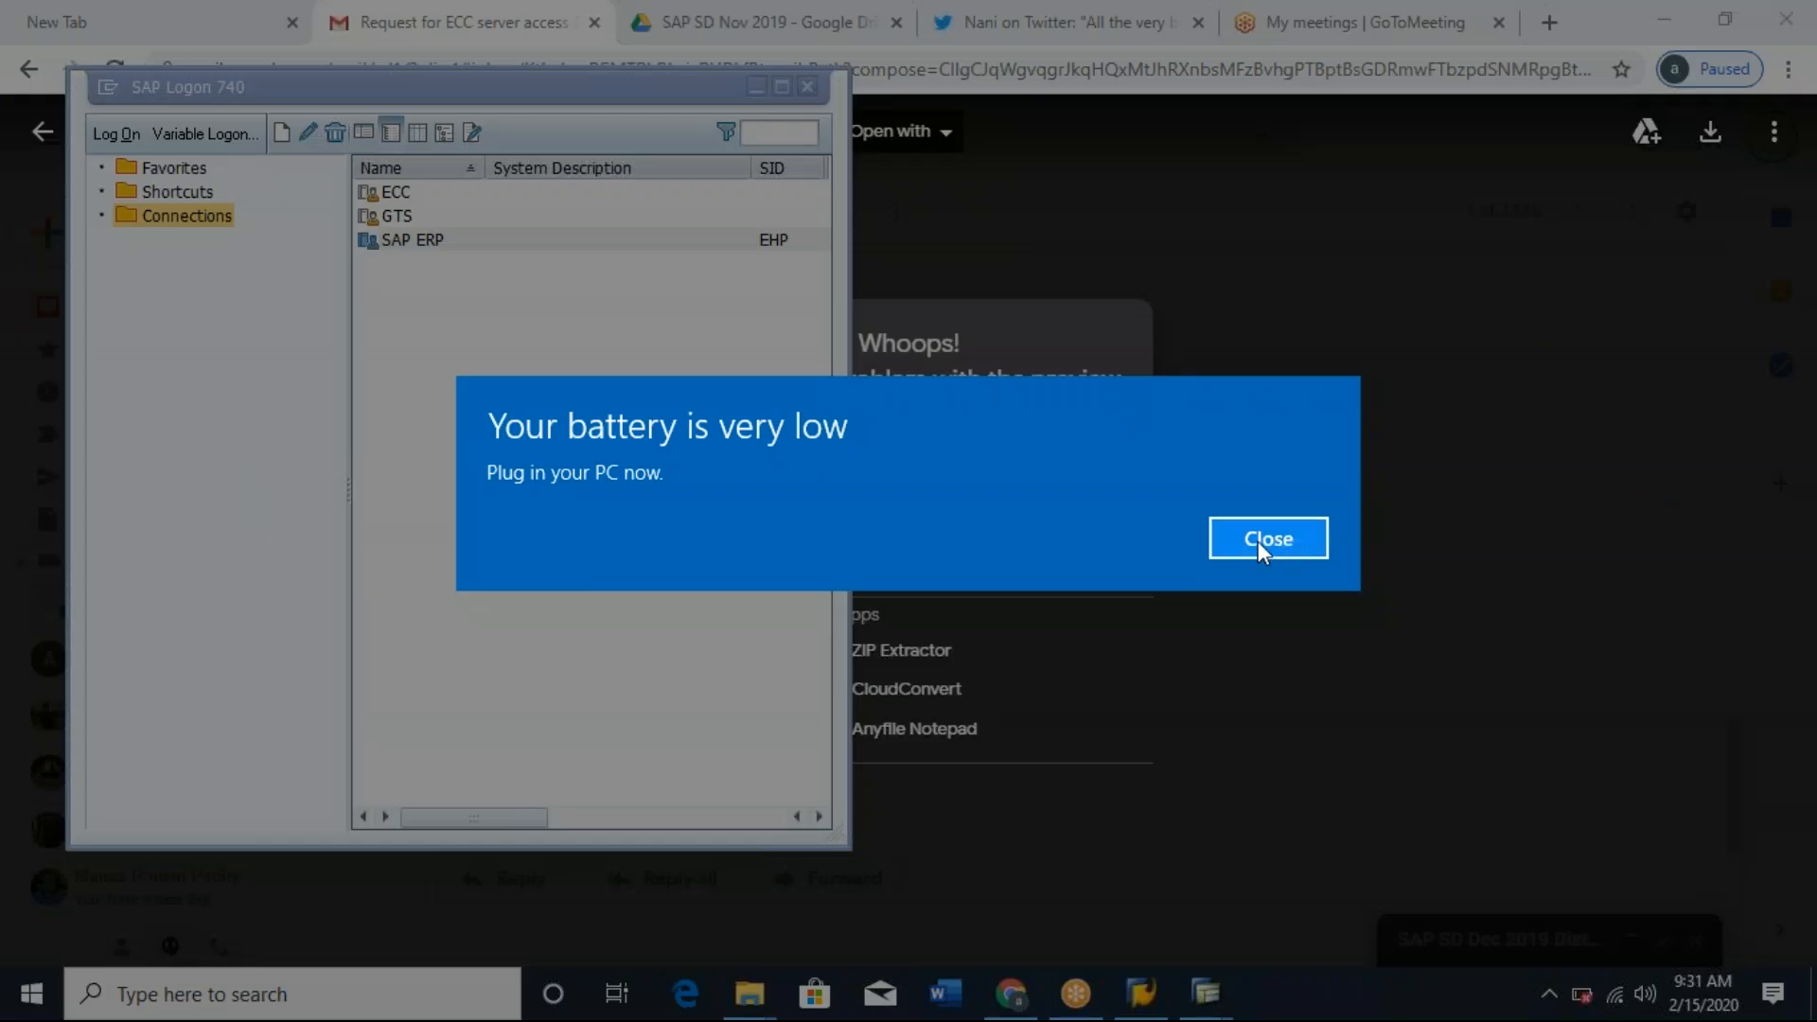
pyautogui.click(1258, 542)
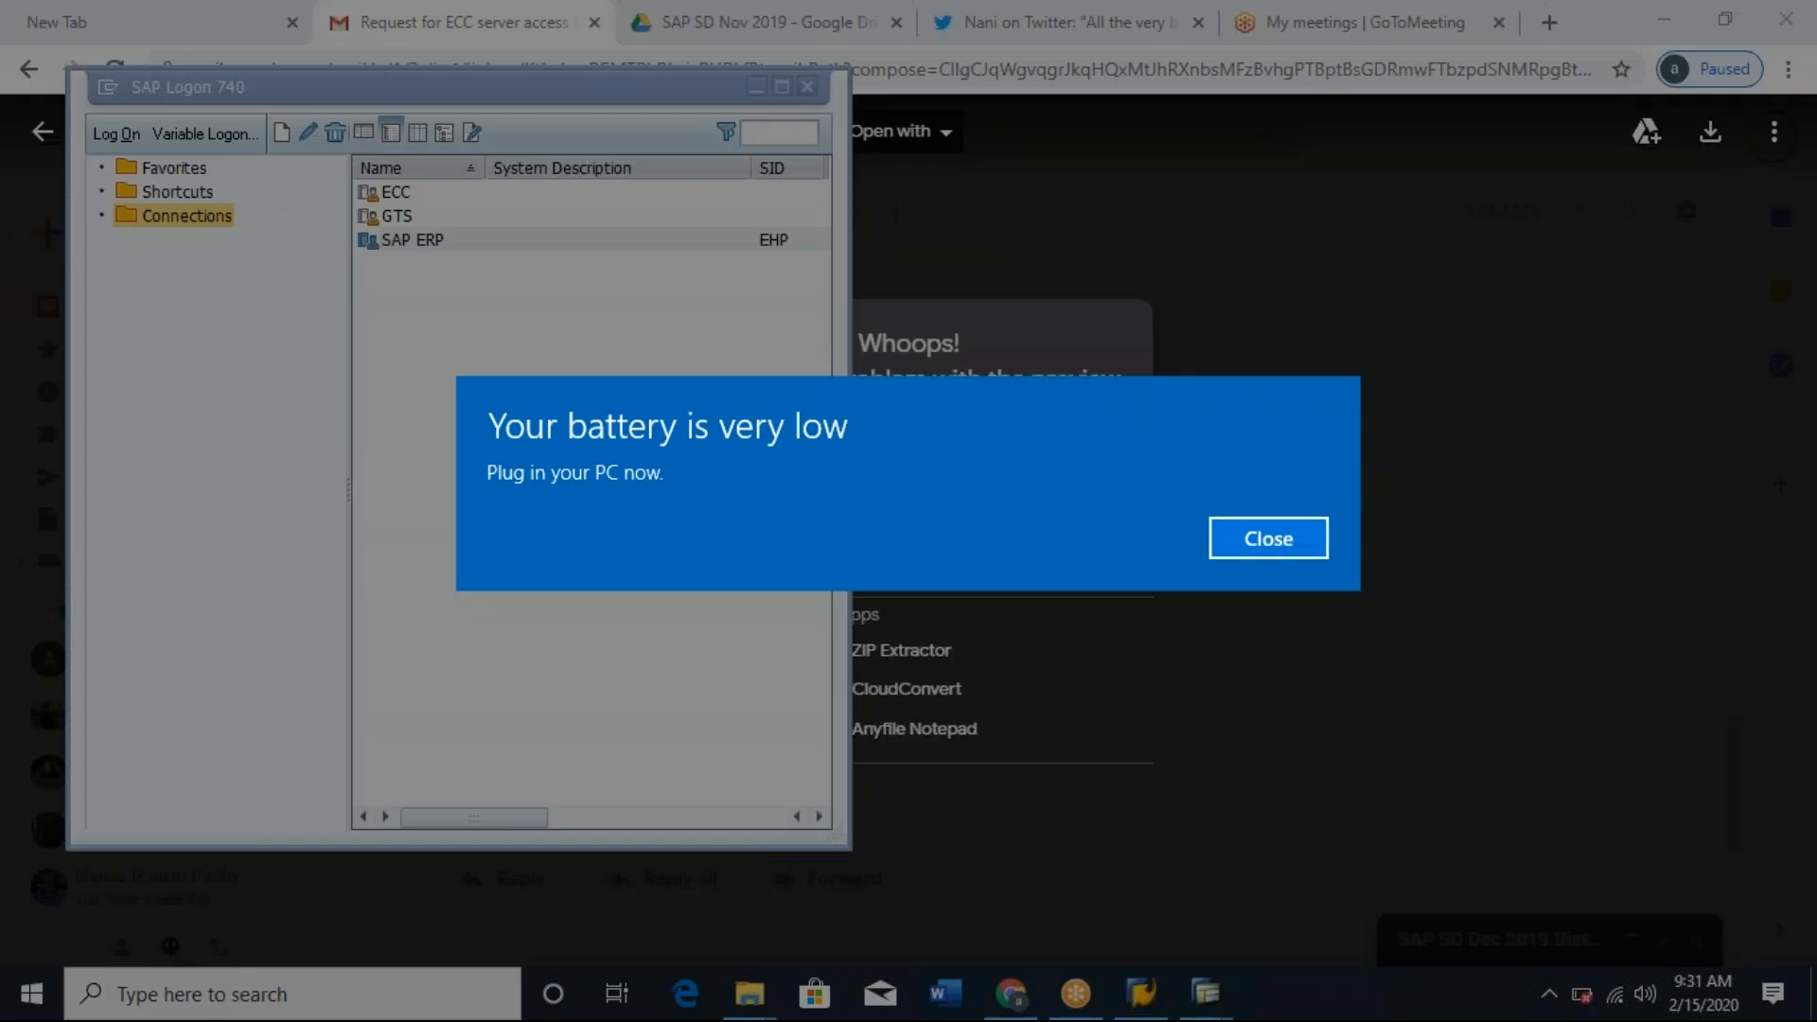